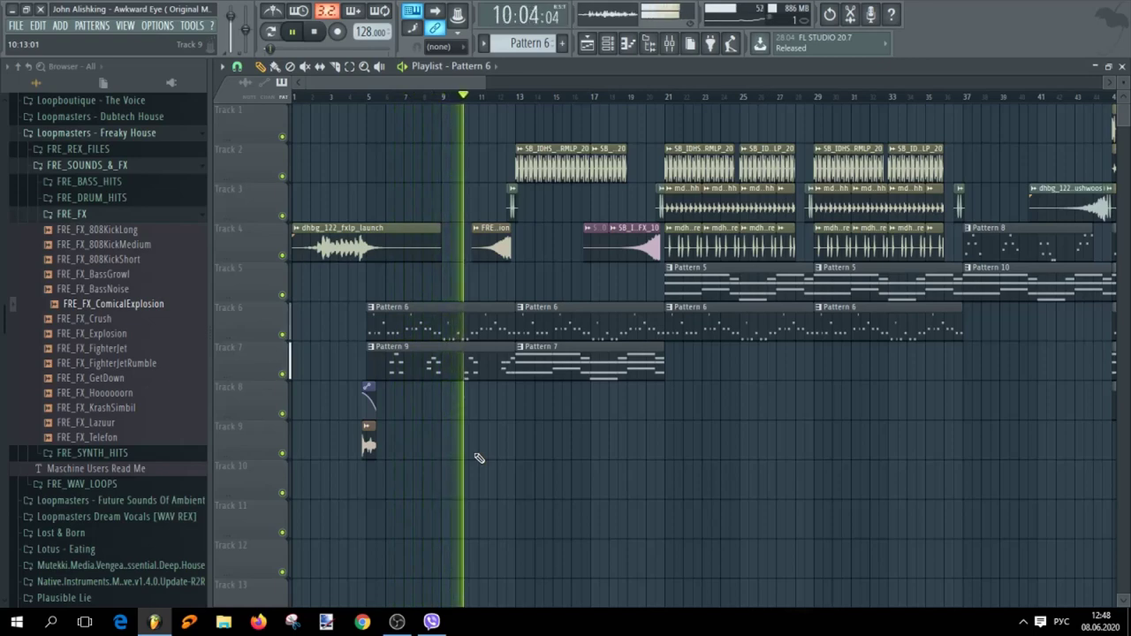
Open the mixer and lower the volume fader of the Master track
left_click(672, 44)
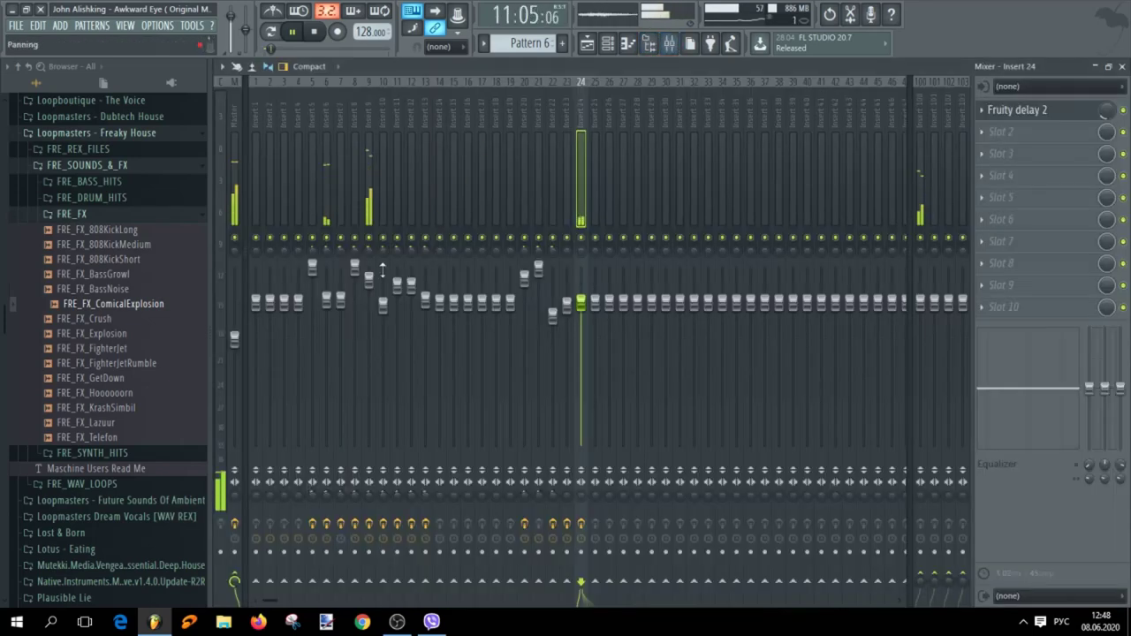
left_click_drag(243, 354, 243, 384)
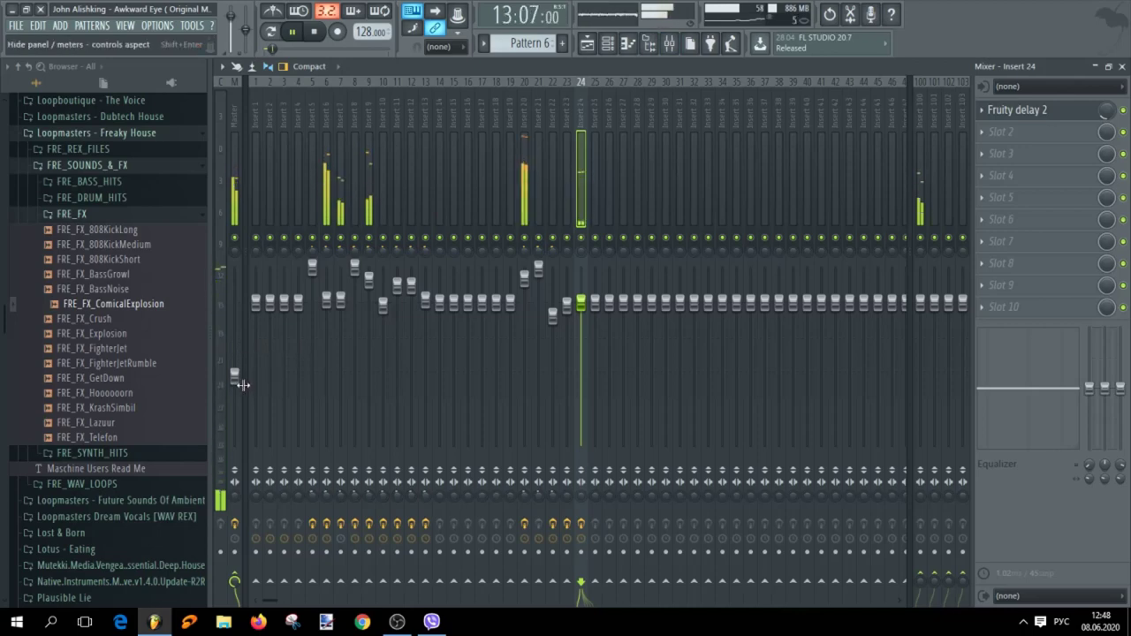
left_click_drag(239, 380, 238, 385)
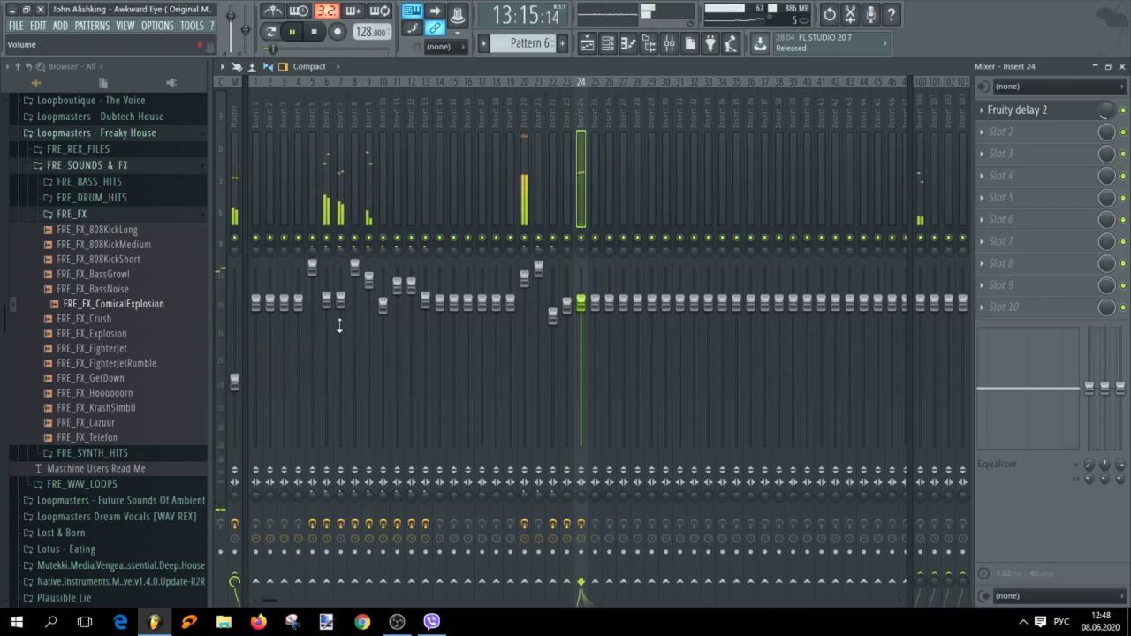
Return to the playlist and stop the song's playback
left_click(588, 44)
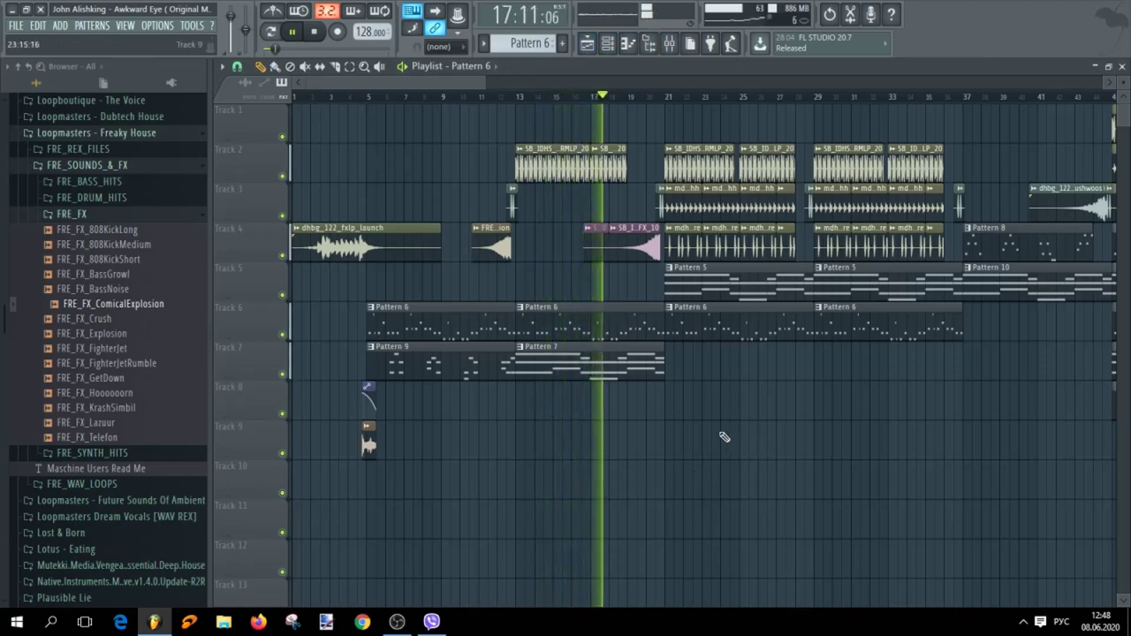
scroll(601, 442, "up", 1)
scroll(495, 442, "up", 1)
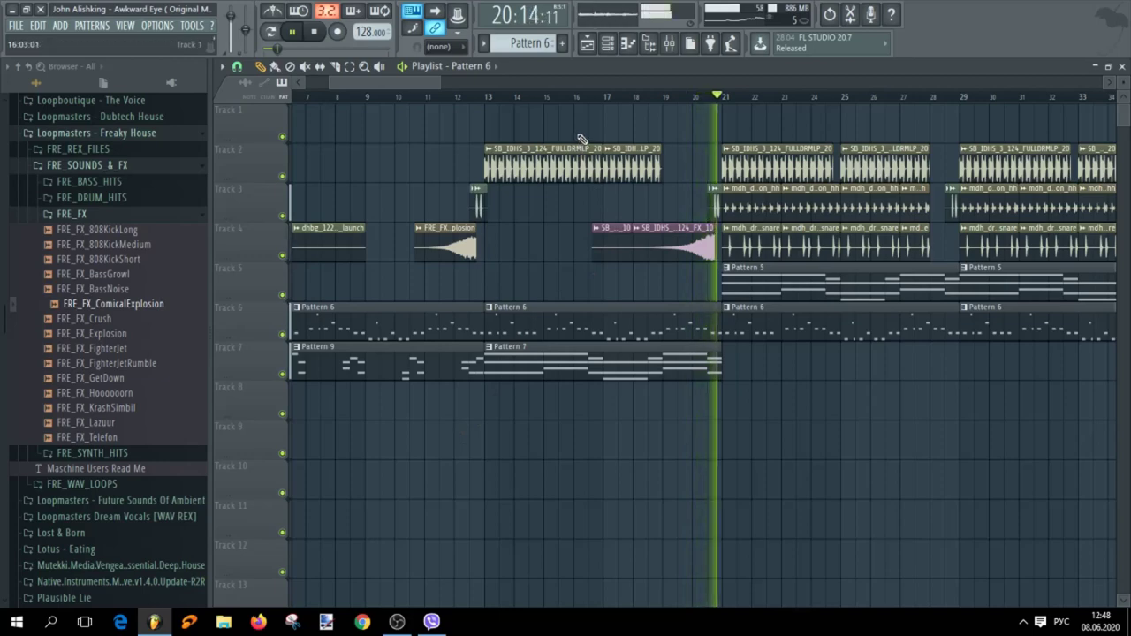
key("space")
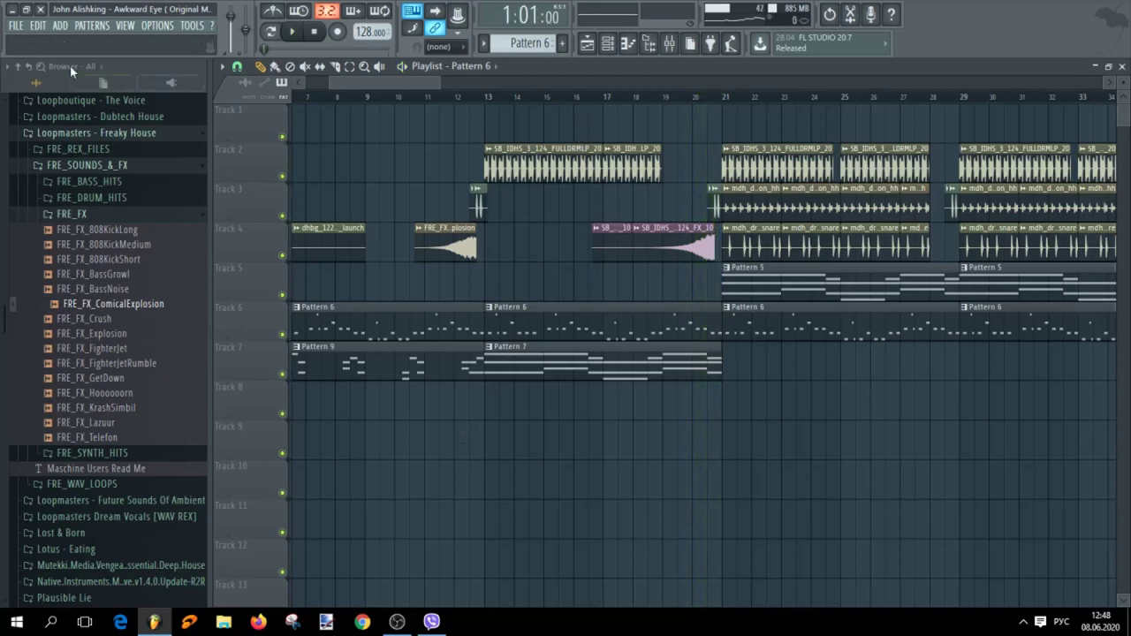
Start a new project, saving the changes to the current Awkward Eye project
left_click(16, 26)
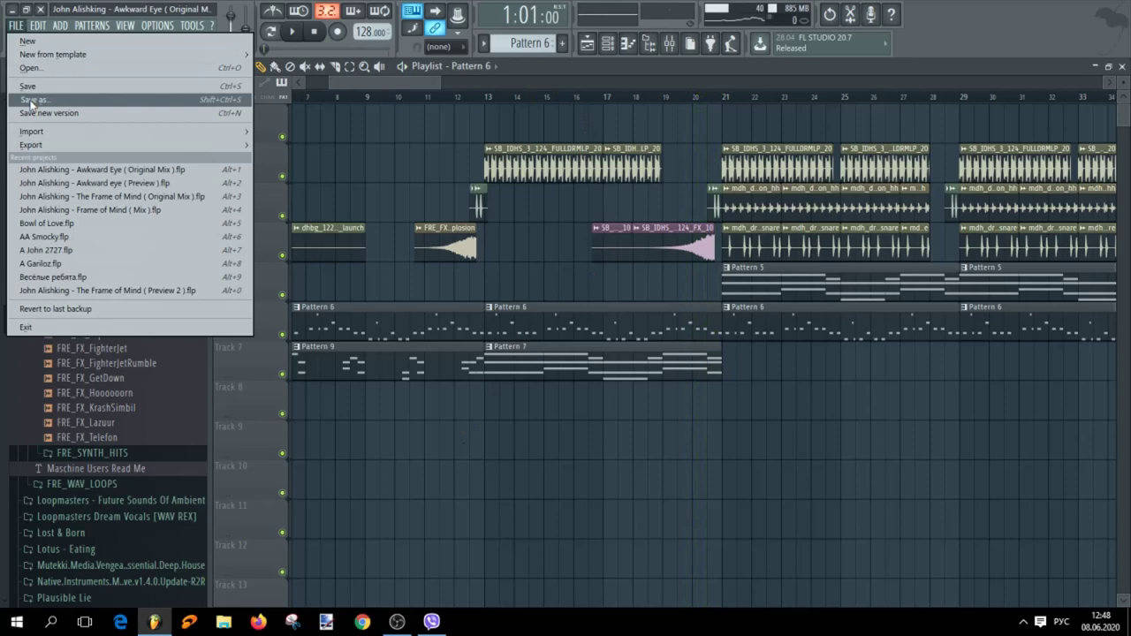
left_click(34, 46)
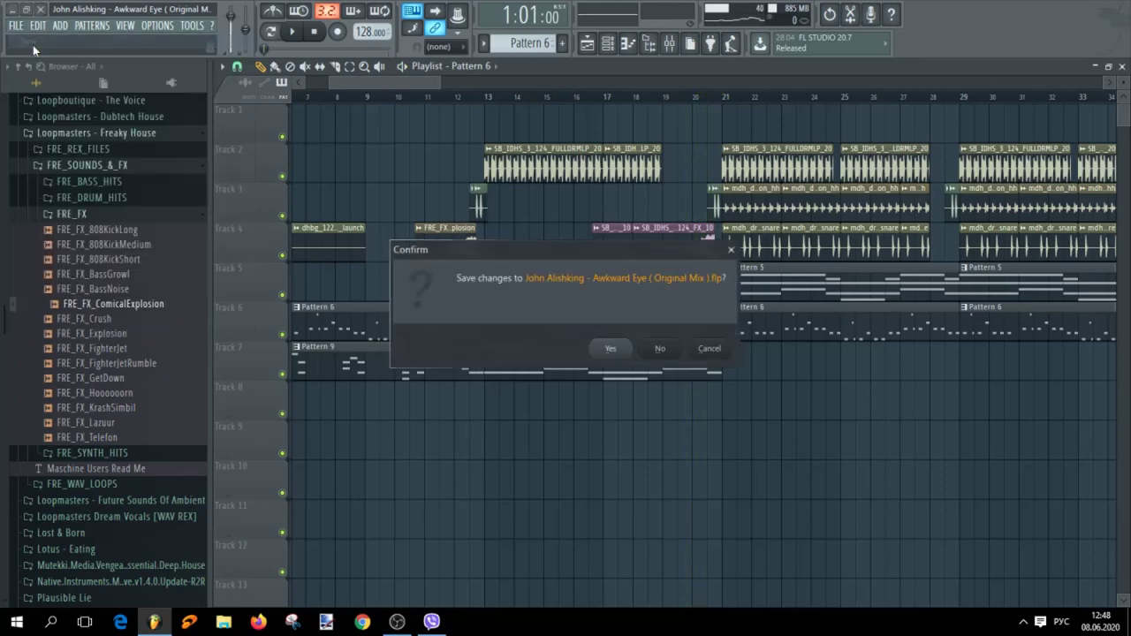
left_click(610, 350)
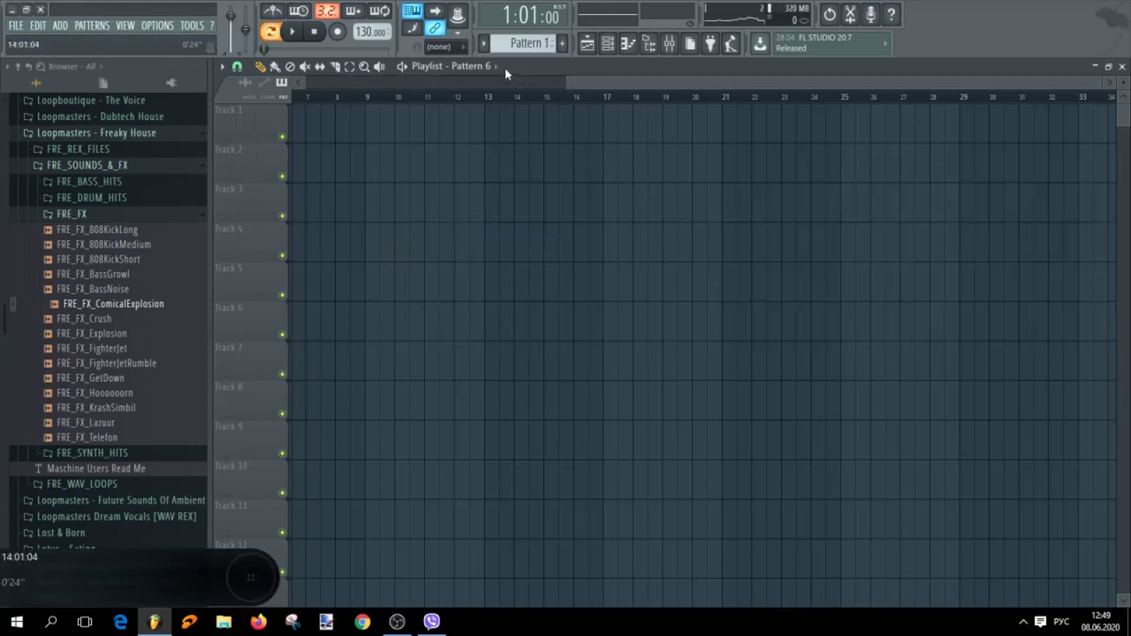
Show the channel rack for Pattern 5 and set the project tempo to 128 BPM
scroll(529, 44, "up", 1)
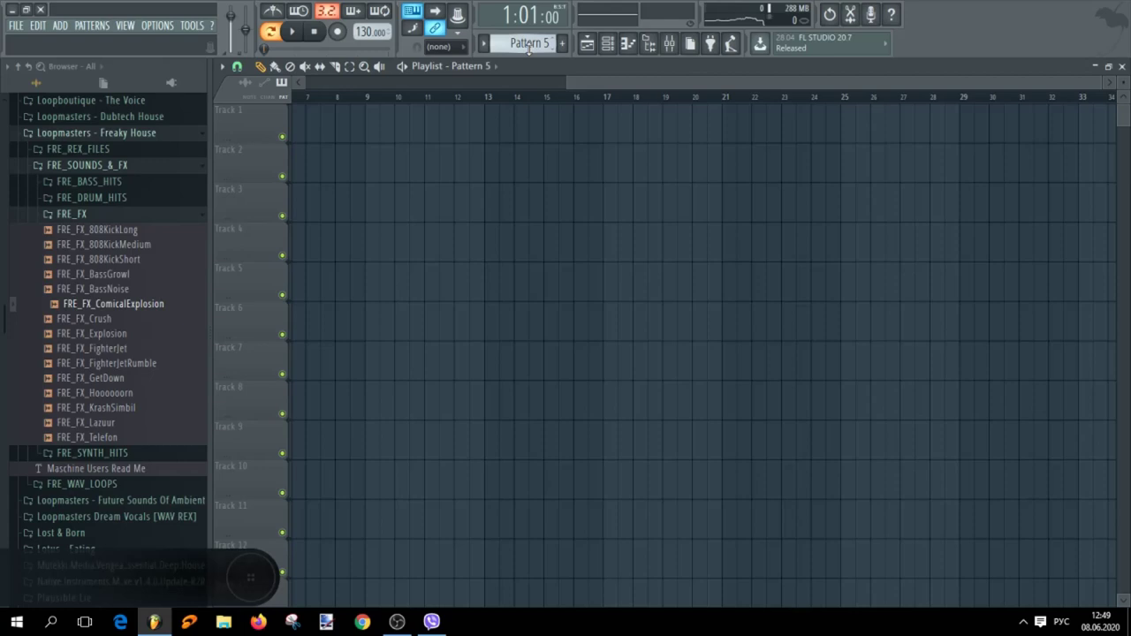
left_click(607, 43)
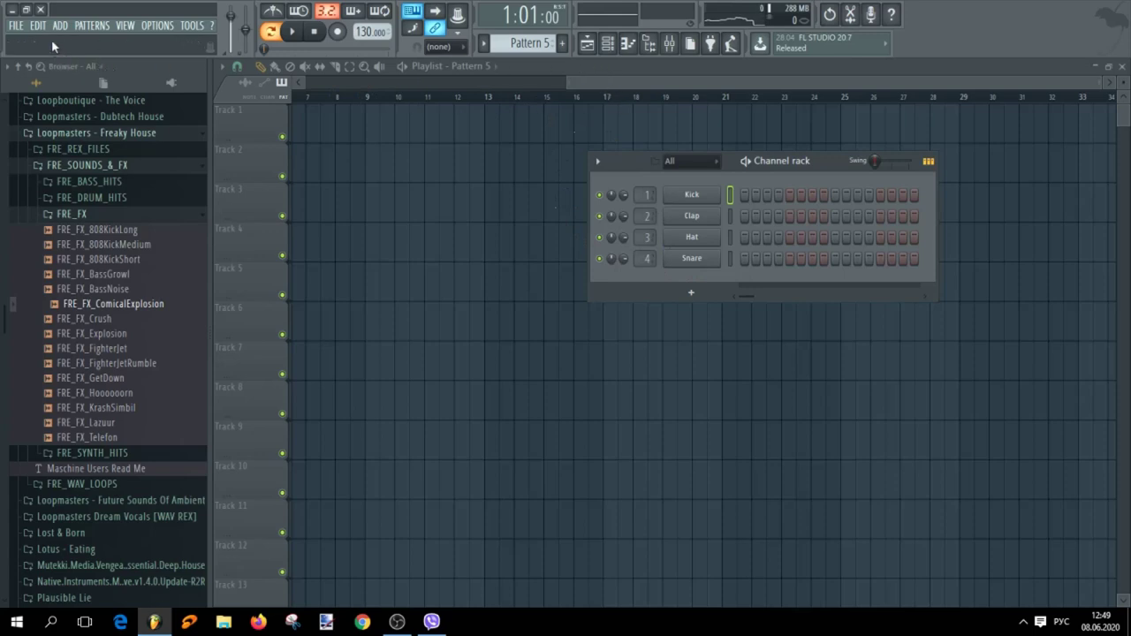
scroll(370, 32, "down", 1)
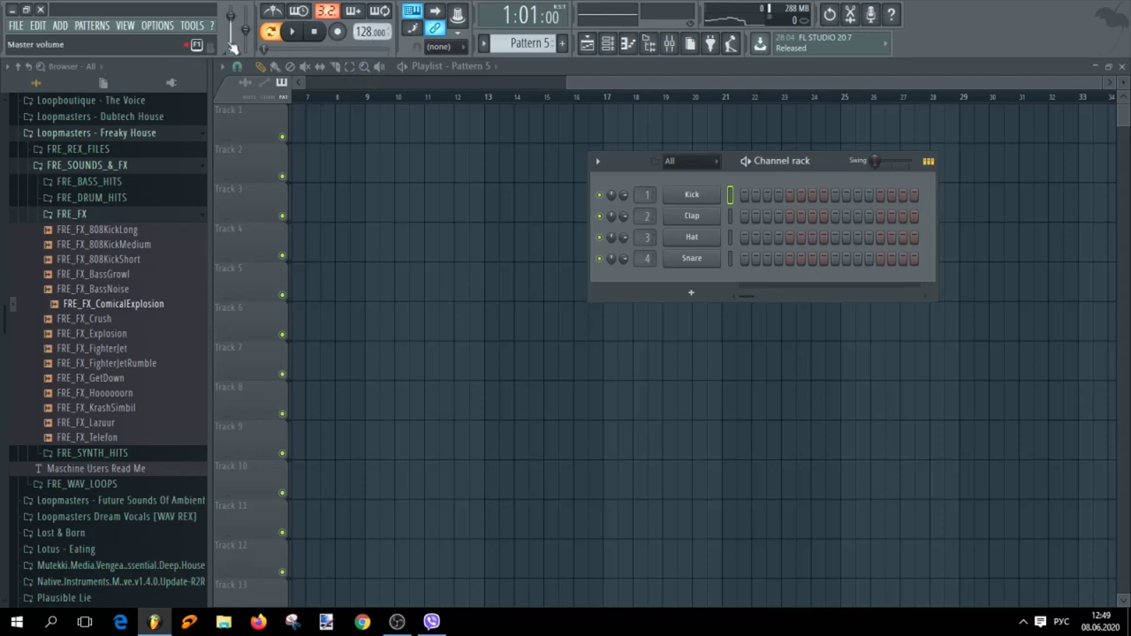
Title the project "Timid Disire" in the project info and copy that title
left_click(158, 28)
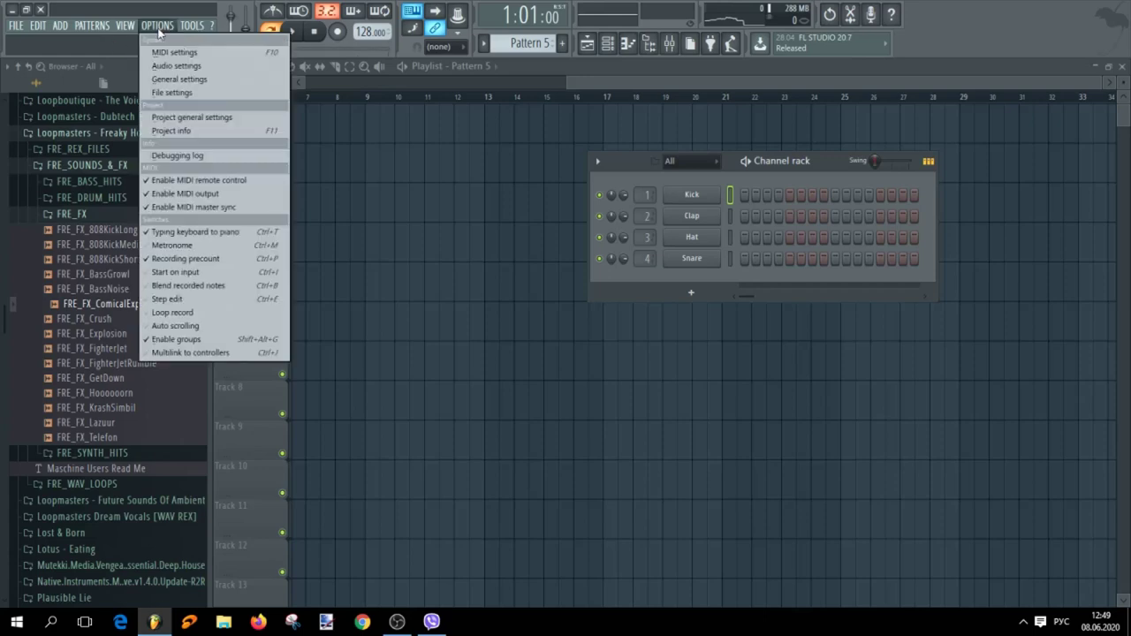
left_click(176, 93)
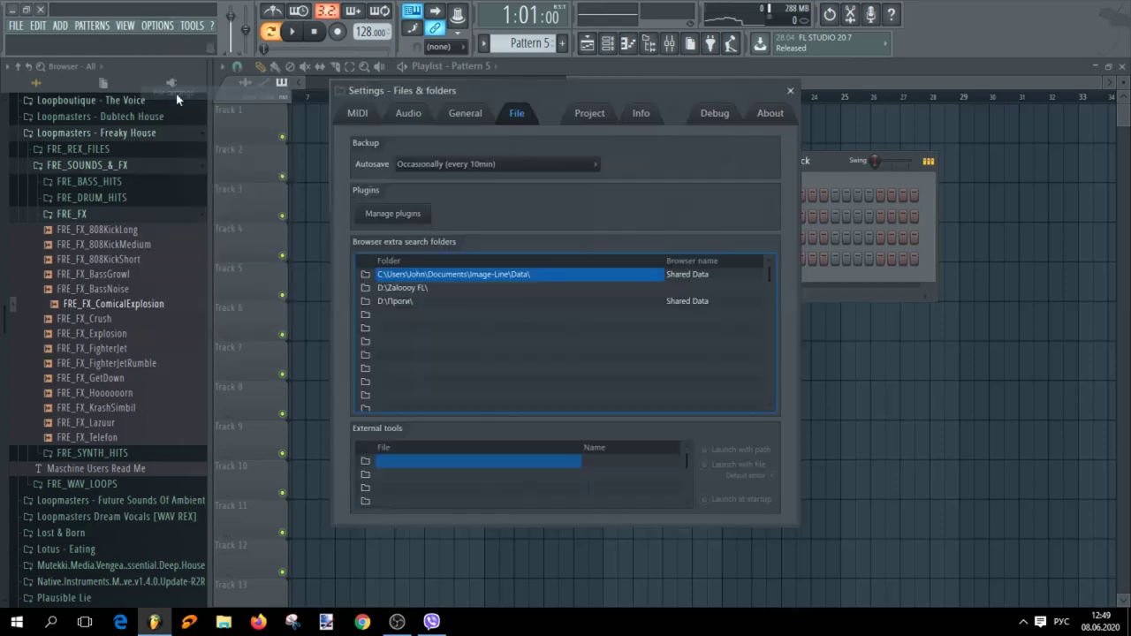
left_click(644, 119)
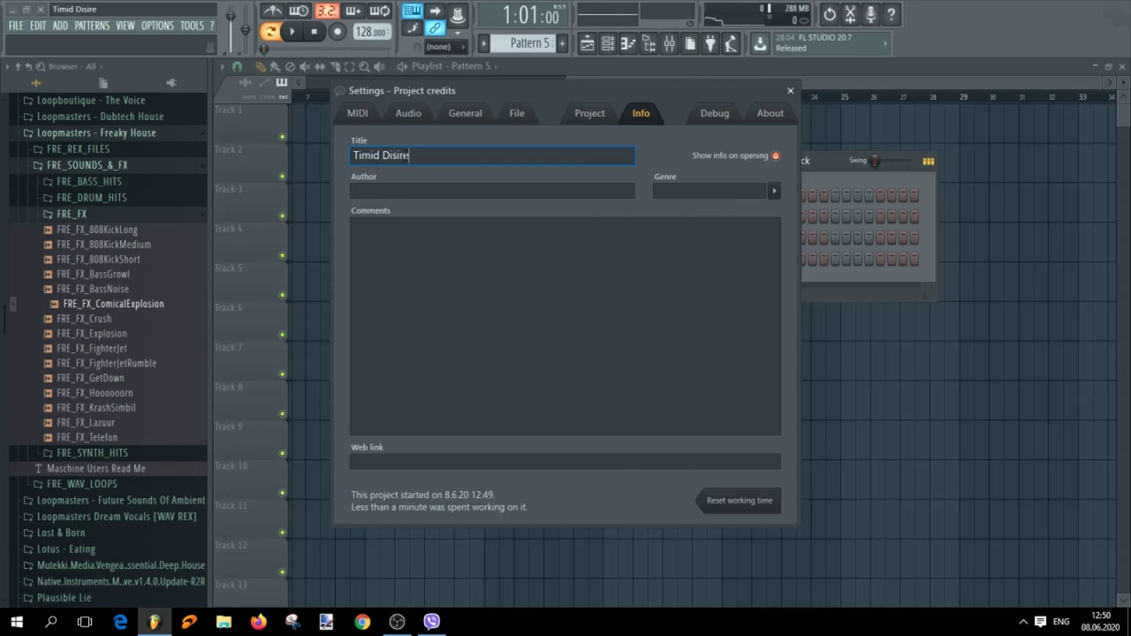
left_click_drag(427, 156, 356, 155)
right_click(377, 156)
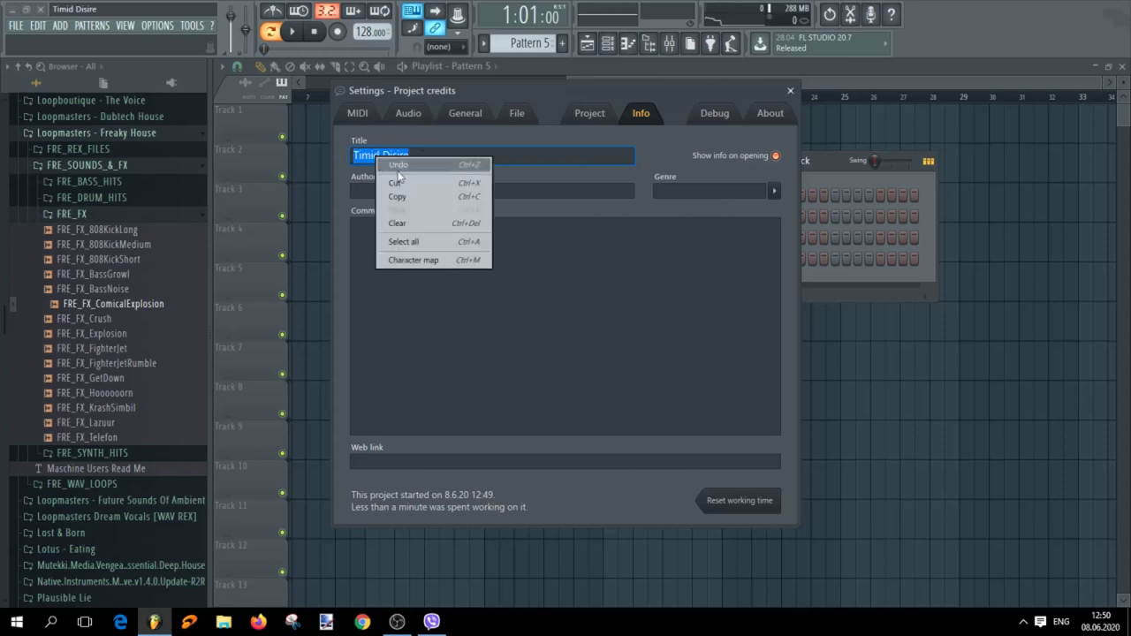
left_click(403, 196)
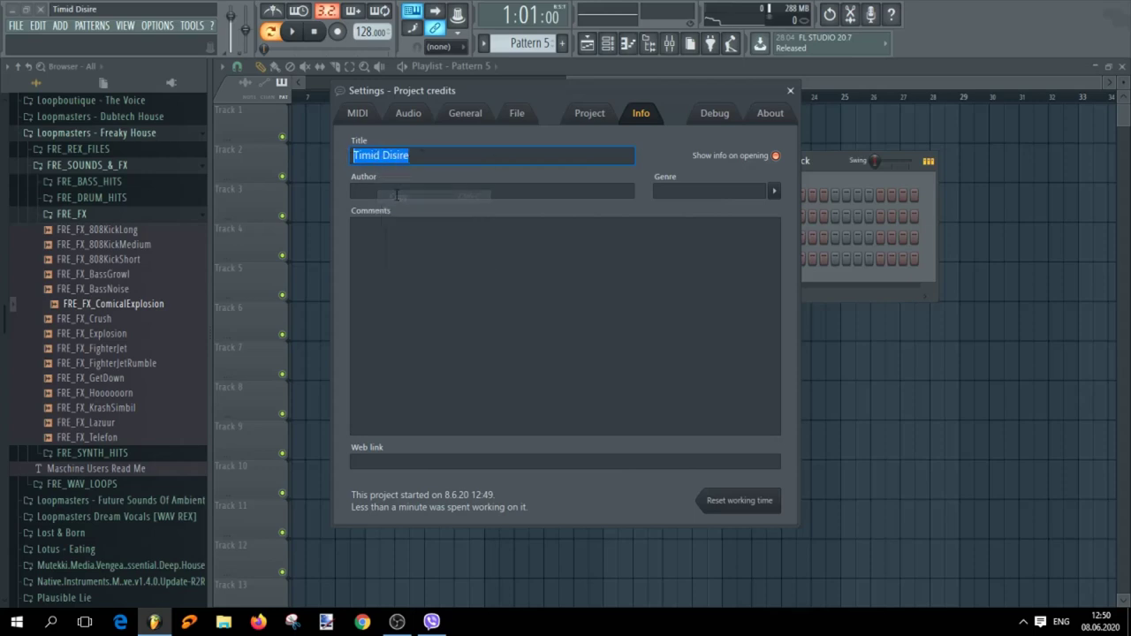
left_click(791, 90)
Begin saving the project under a new name and choose the FL Projects folder on drive D as its location
left_click(14, 27)
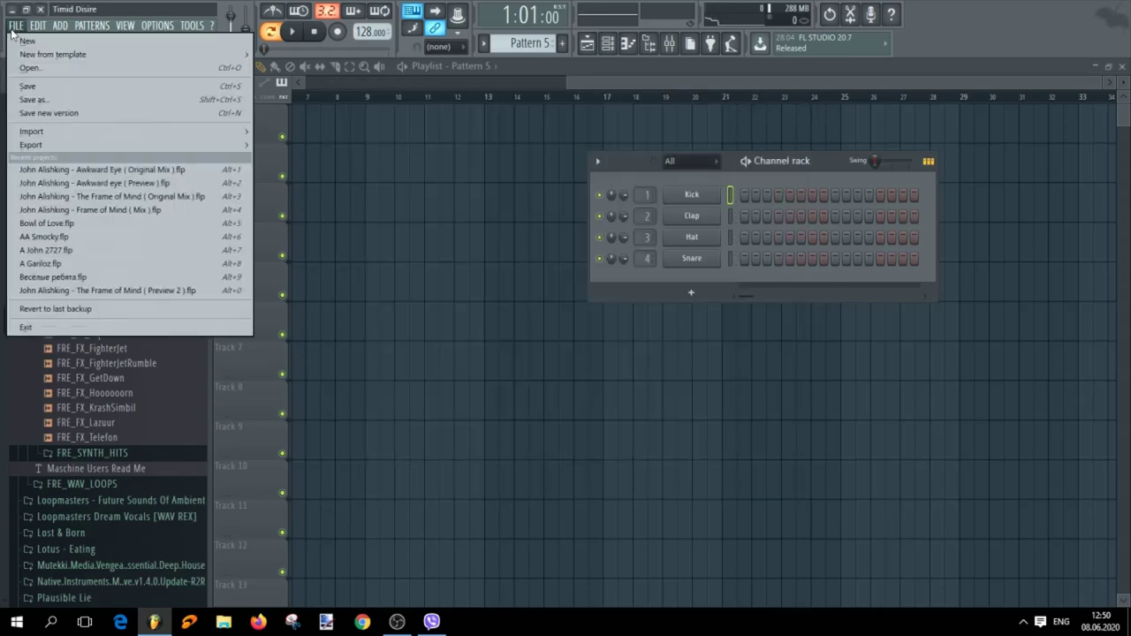
left_click(35, 99)
left_click(625, 129)
left_click(533, 313)
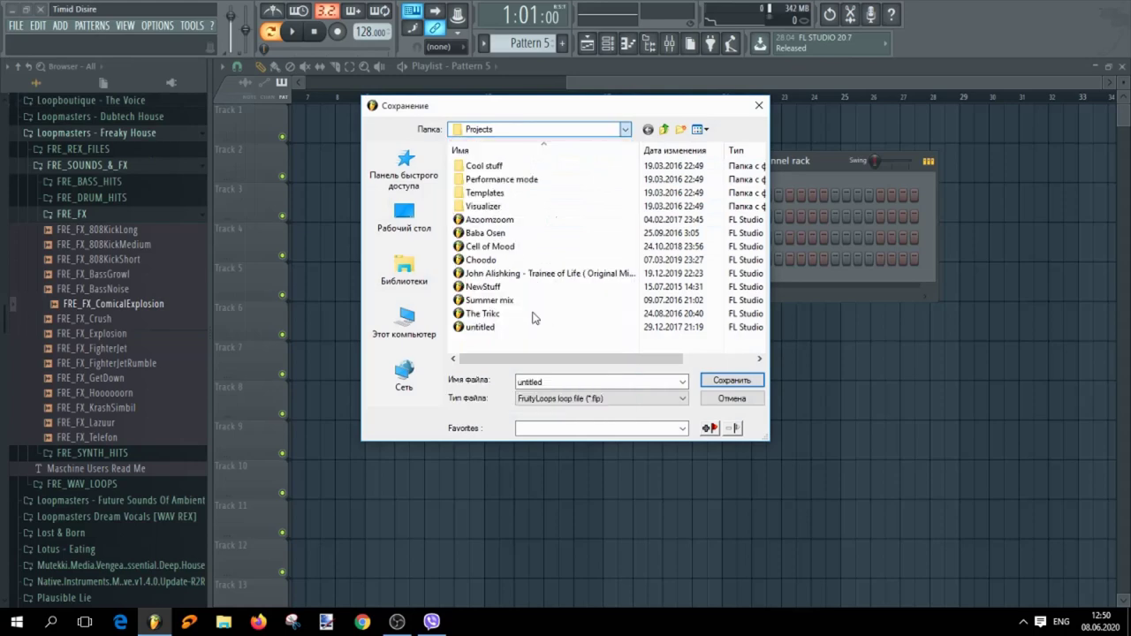
scroll(551, 261, "down", 20)
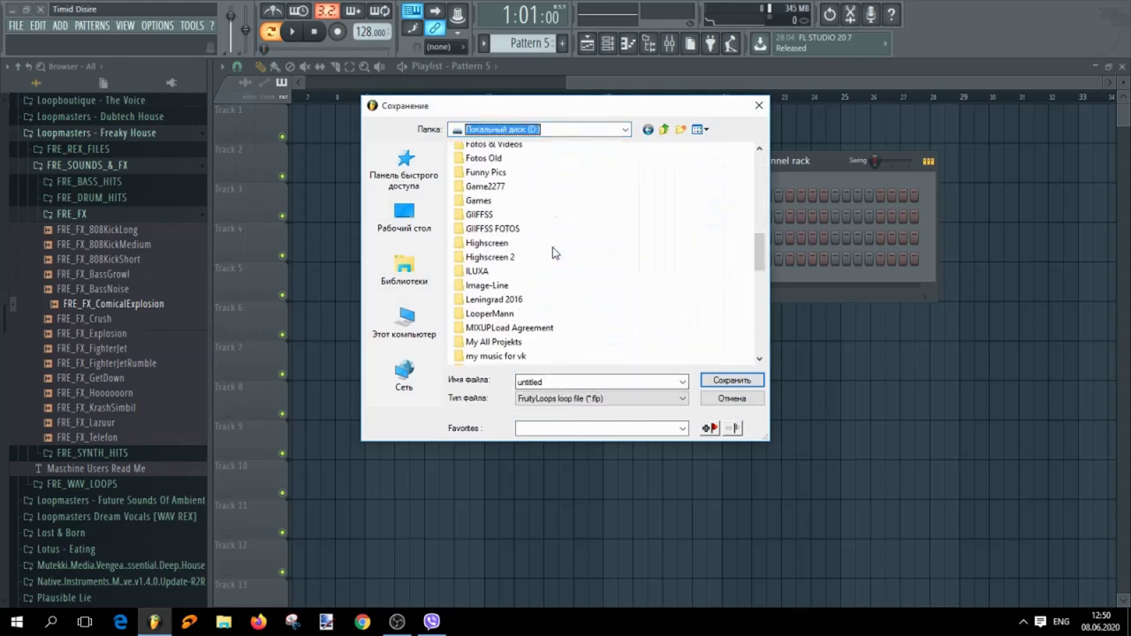
scroll(554, 254, "up", 7)
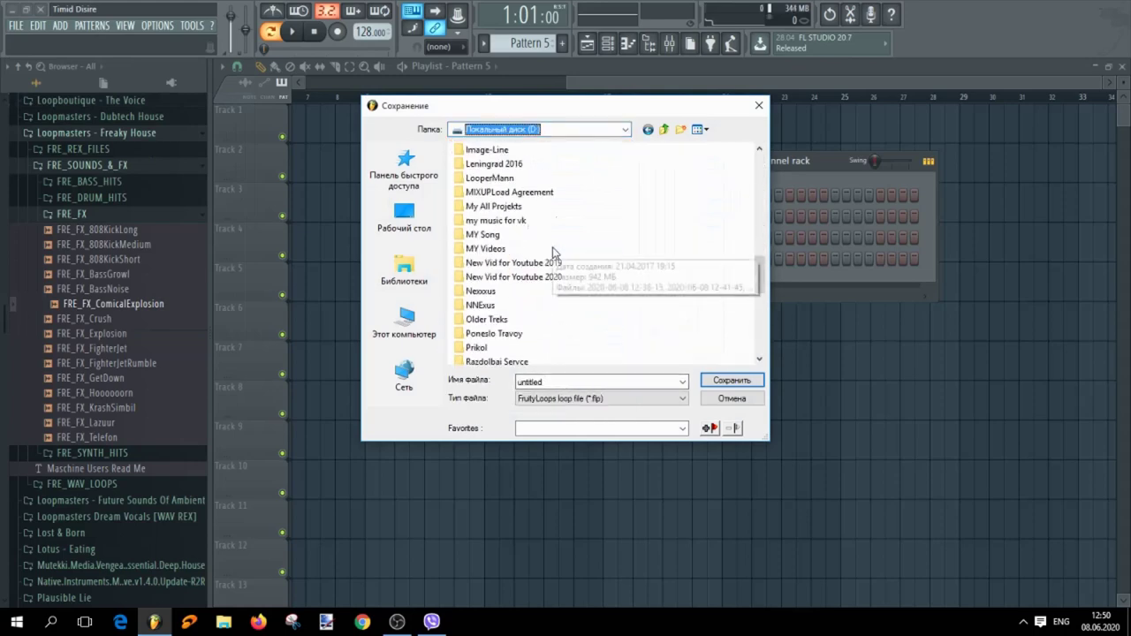
scroll(553, 253, "up", 2)
scroll(579, 258, "up", 6)
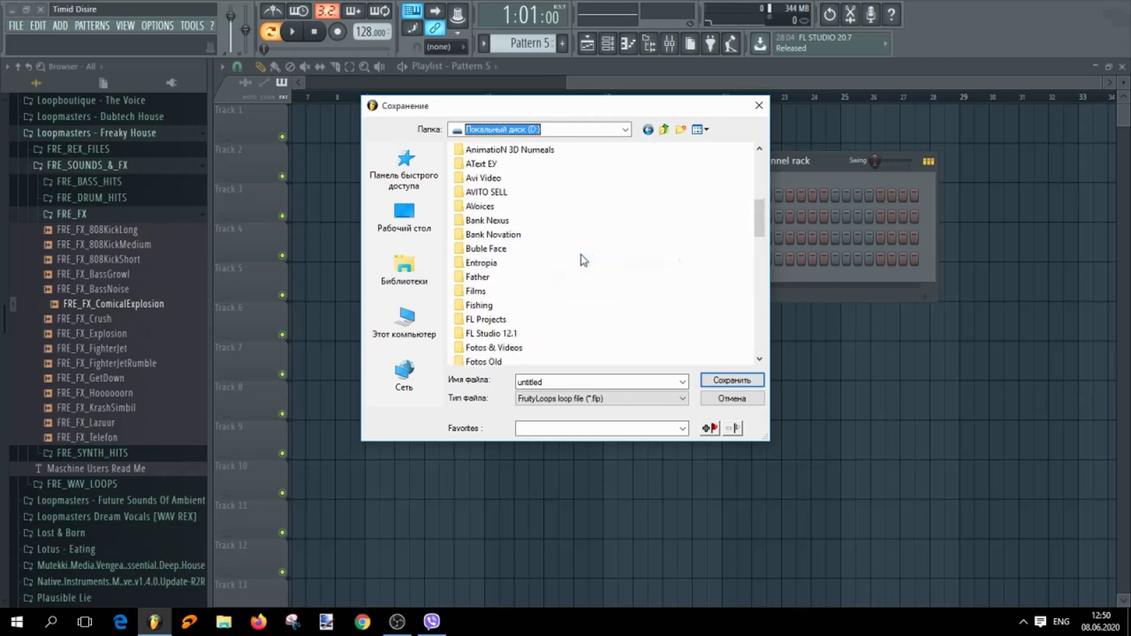
double_click(499, 323)
Replace the file name with the copied title "Timid Disire" and save the project
double_click(582, 382)
key("BackSpace")
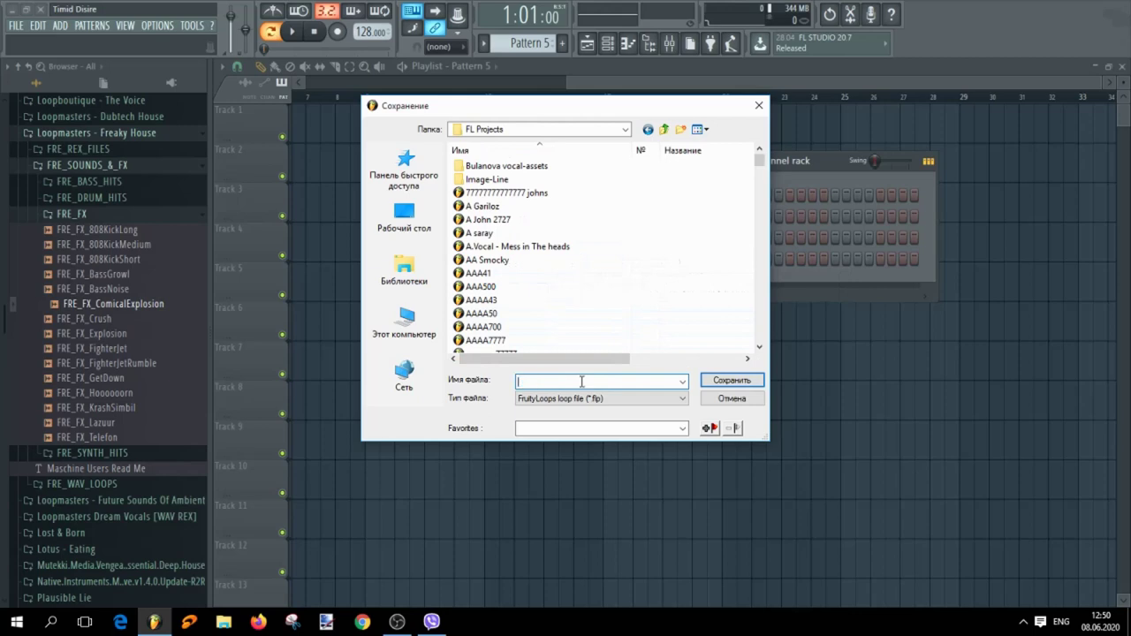
right_click(525, 381)
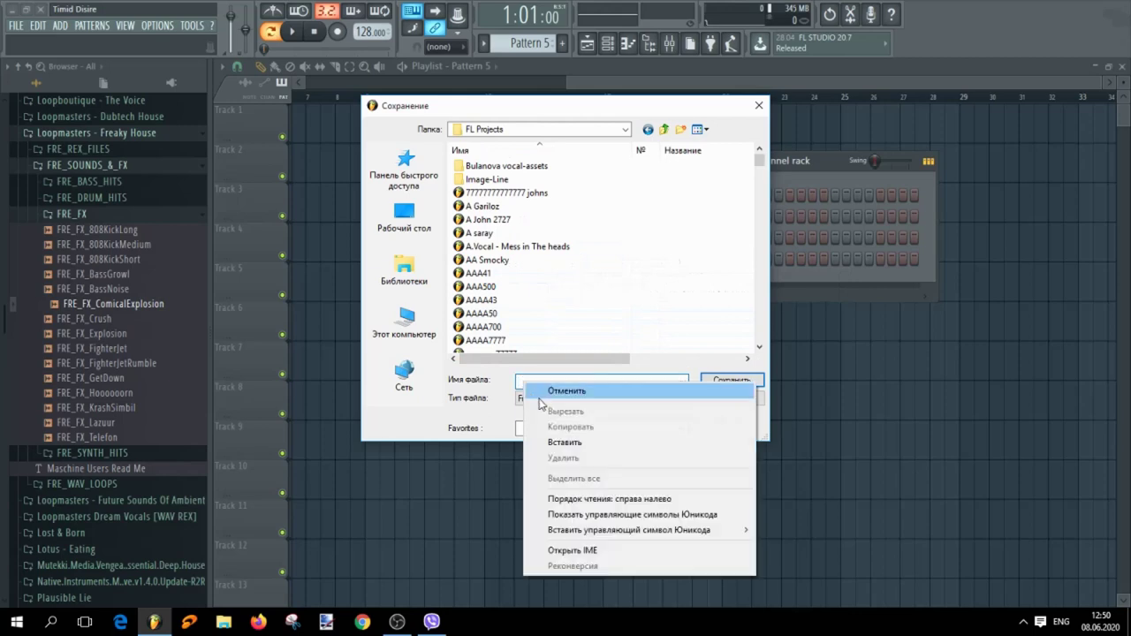
left_click(584, 444)
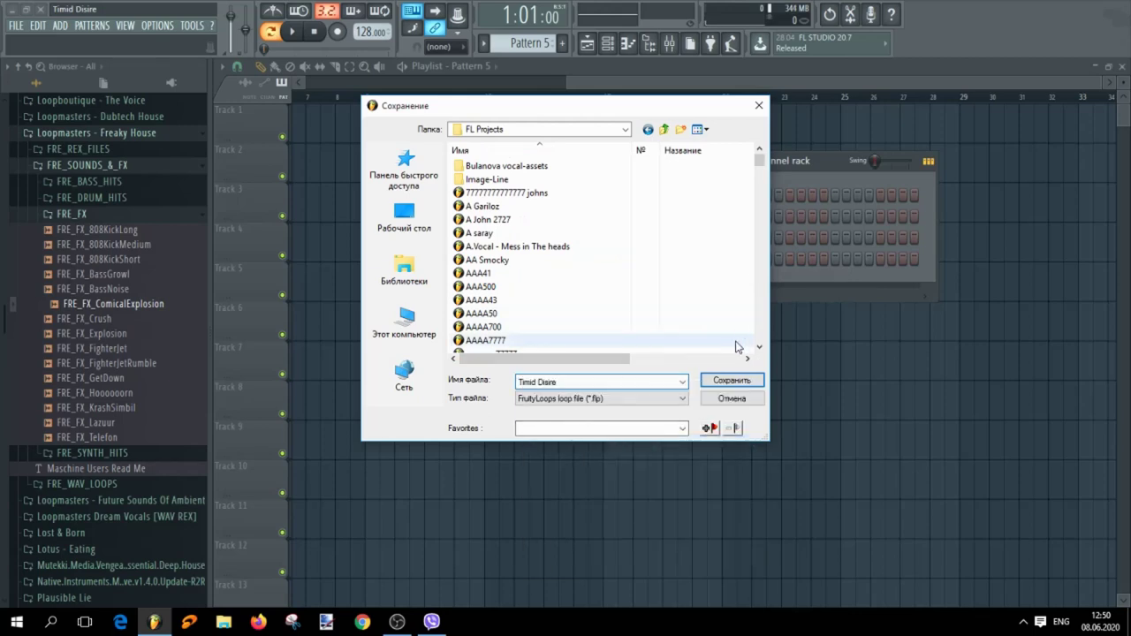
left_click(725, 381)
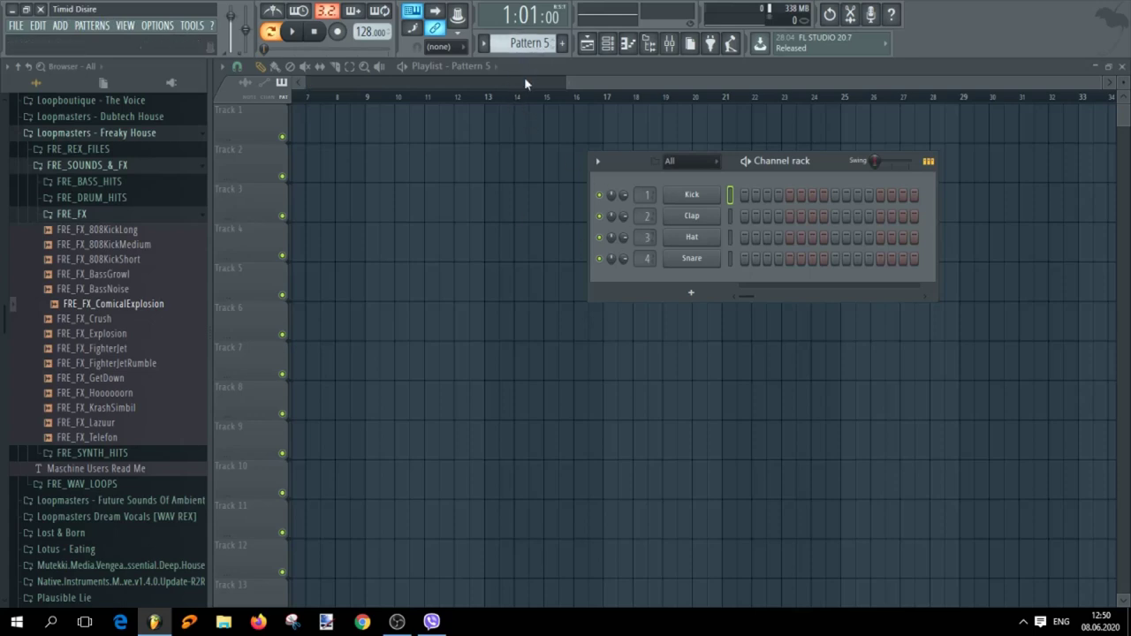
Add a reFX Nexus channel, route it to mixer track 5 and set its channel volume to 50%
left_click(694, 294)
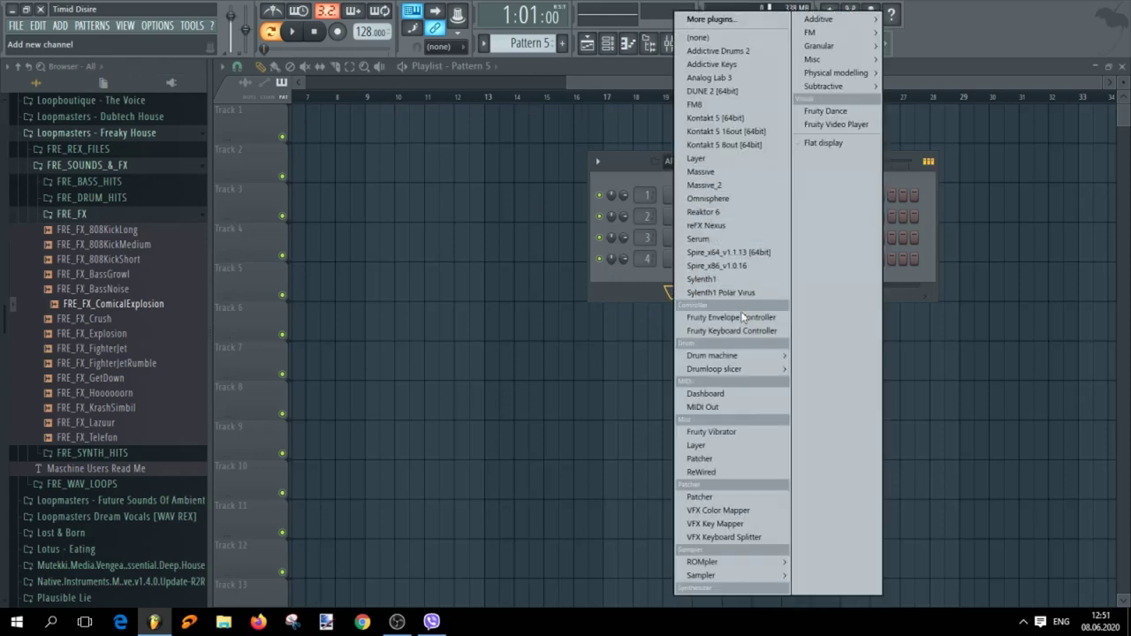
left_click(654, 302)
left_click(682, 296)
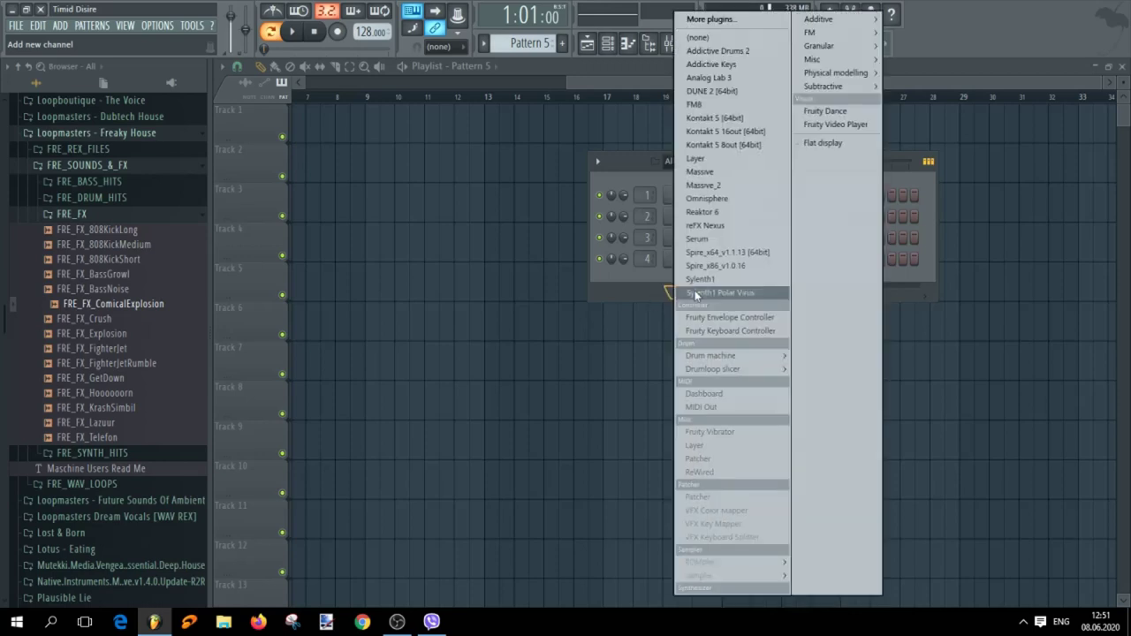
left_click(716, 228)
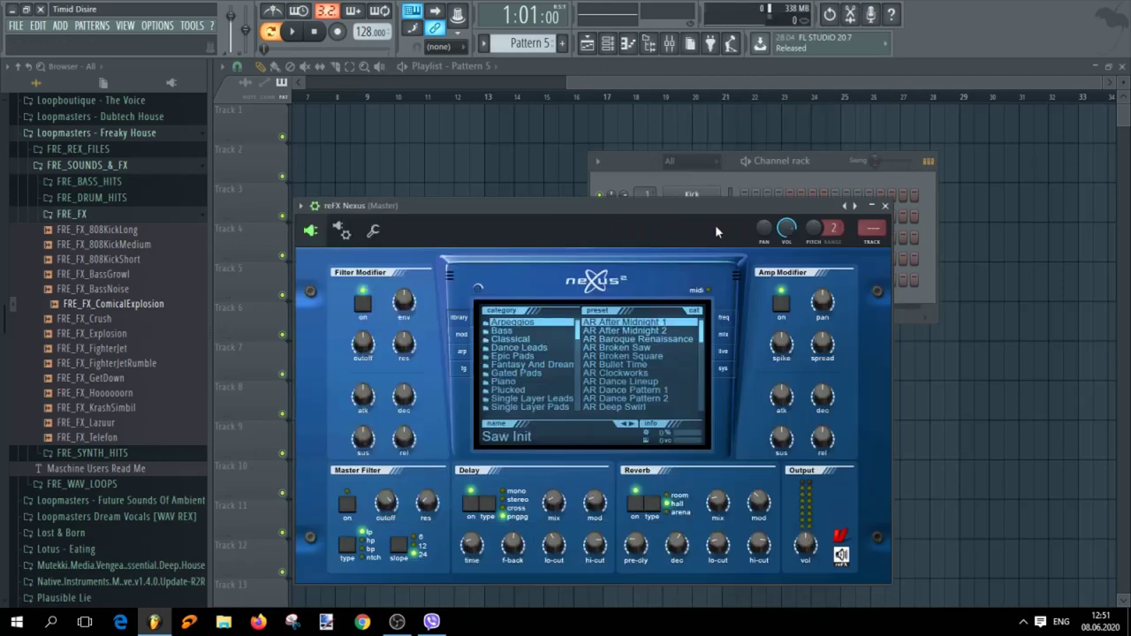
left_click_drag(868, 228, 869, 221)
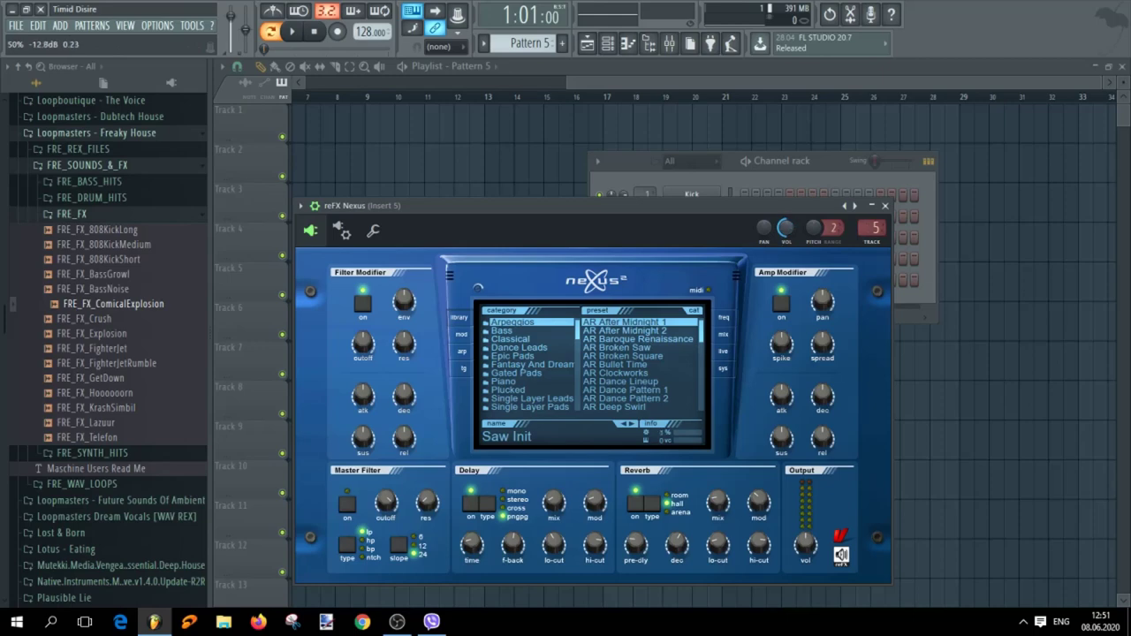
Move the reFX Nexus window slightly and open the piano roll for its channel
left_click_drag(620, 209, 636, 228)
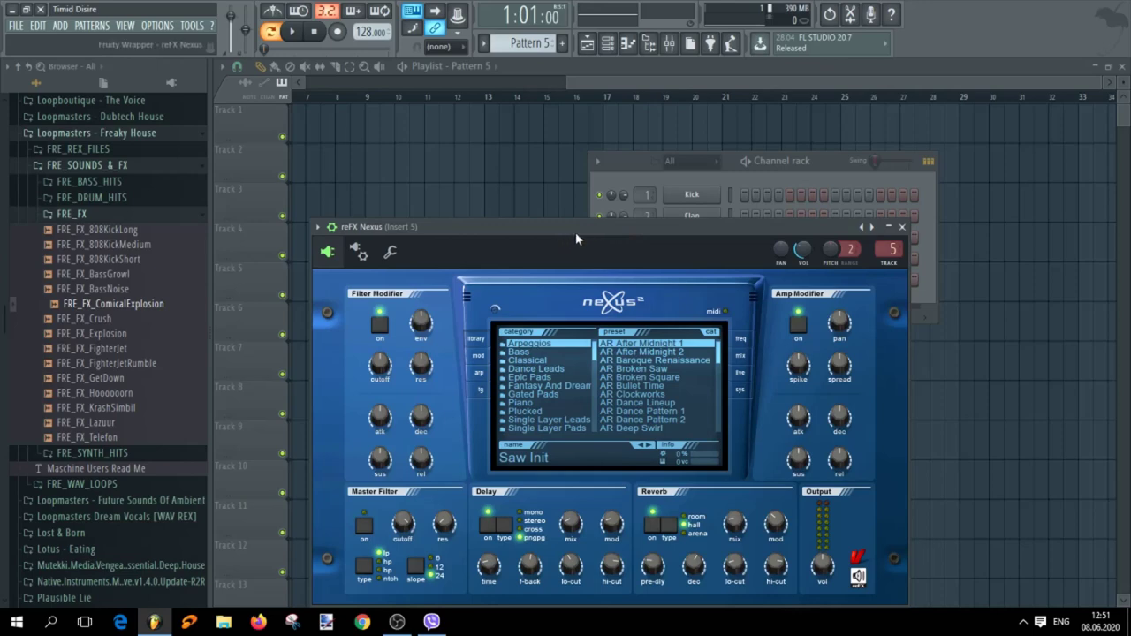
left_click(317, 227)
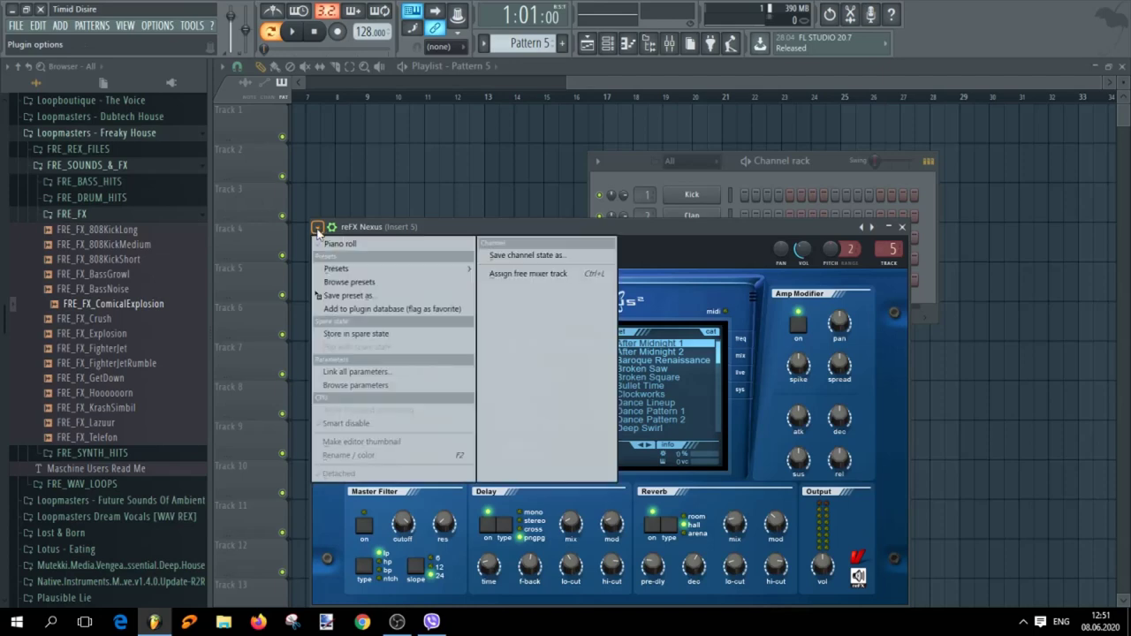
mouse_move(340, 268)
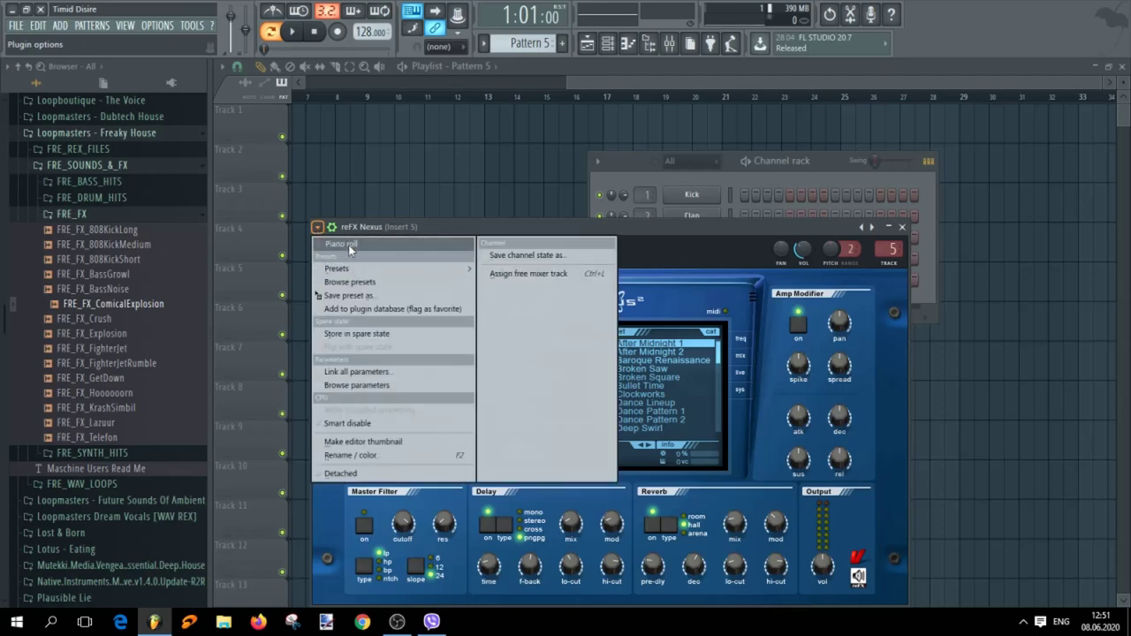
left_click(348, 245)
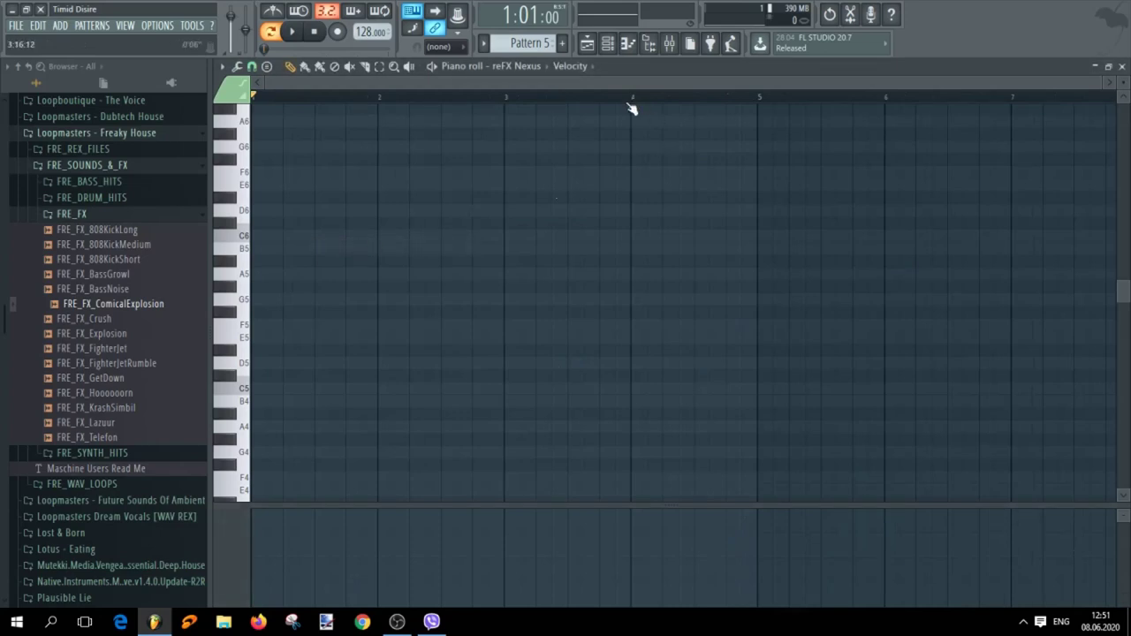
Draw a few short notes around bar 3 of the Nexus piano roll, including F5, C5 and A5
left_click(477, 259)
left_click(492, 326)
left_click(500, 389)
left_click_drag(517, 300, 551, 274)
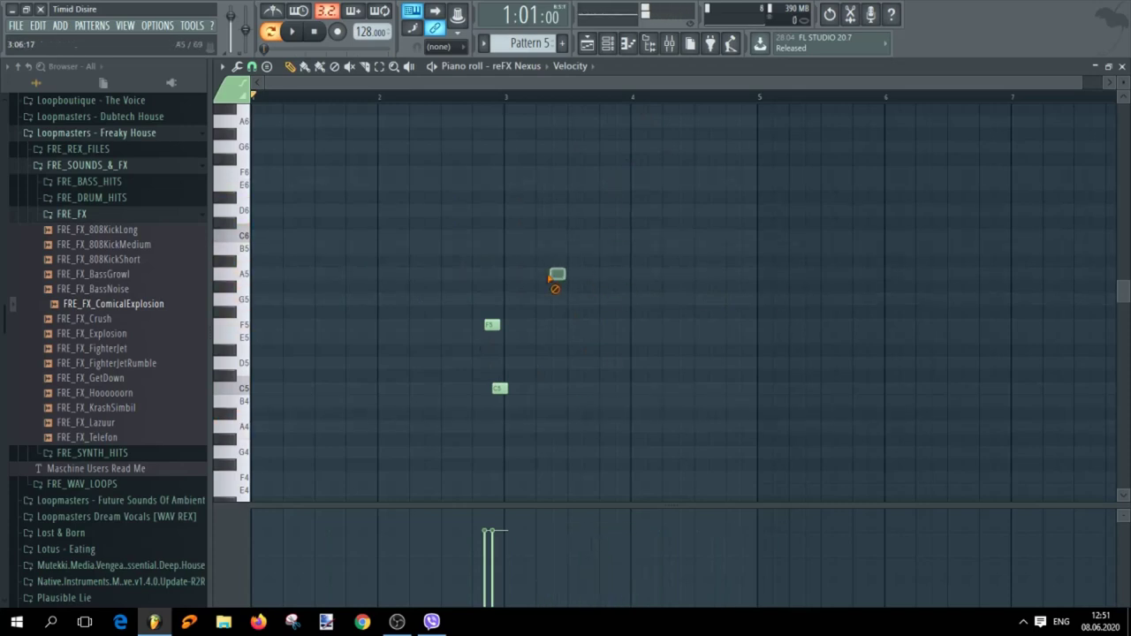
Delete the remaining F5 and C5 notes from the Nexus piano roll and bring up the mixer
right_click(497, 326)
right_click(499, 388)
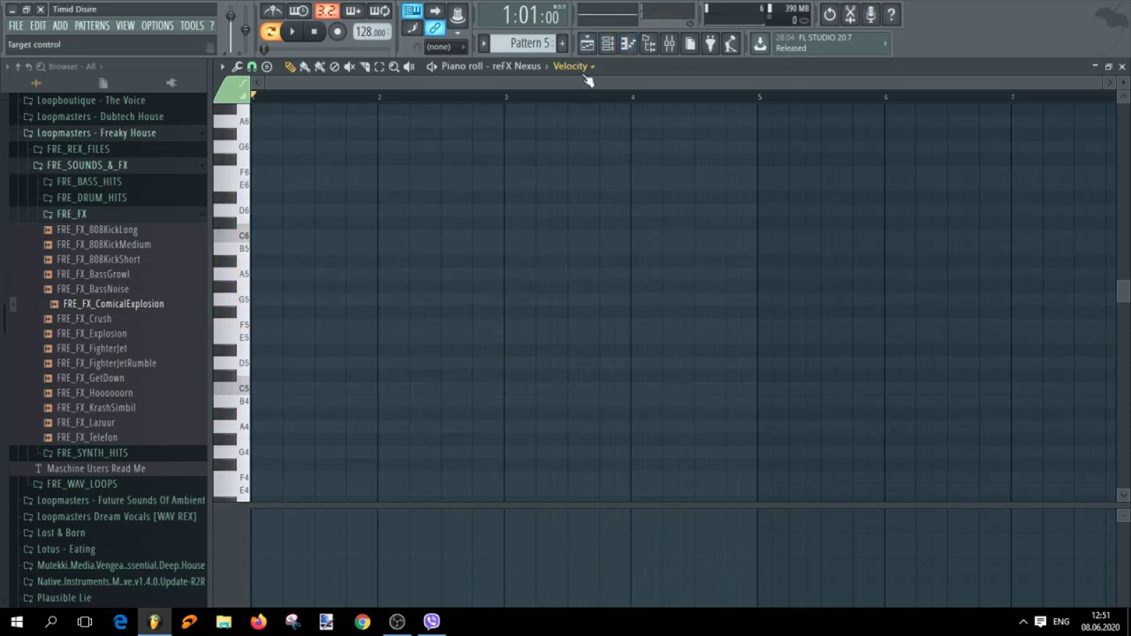
left_click(670, 44)
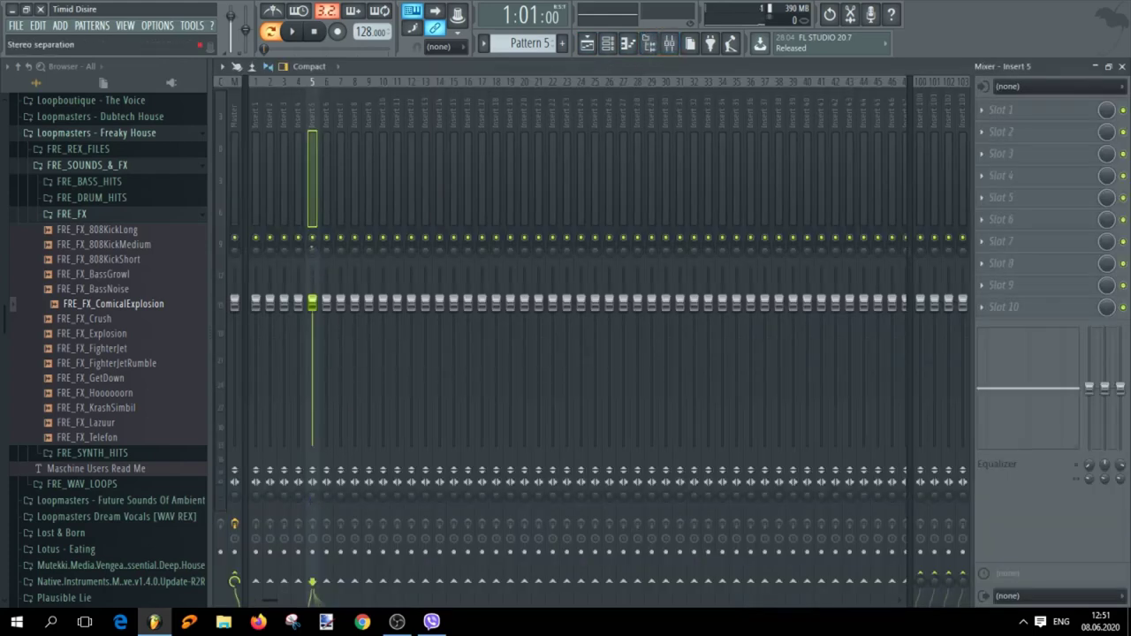
Add Fruity Parametric EQ 2 to slot 1 of Insert 5, roll off the lows and highs with bands 1 and 7, and boost band 5 in the treble
left_click(1028, 108)
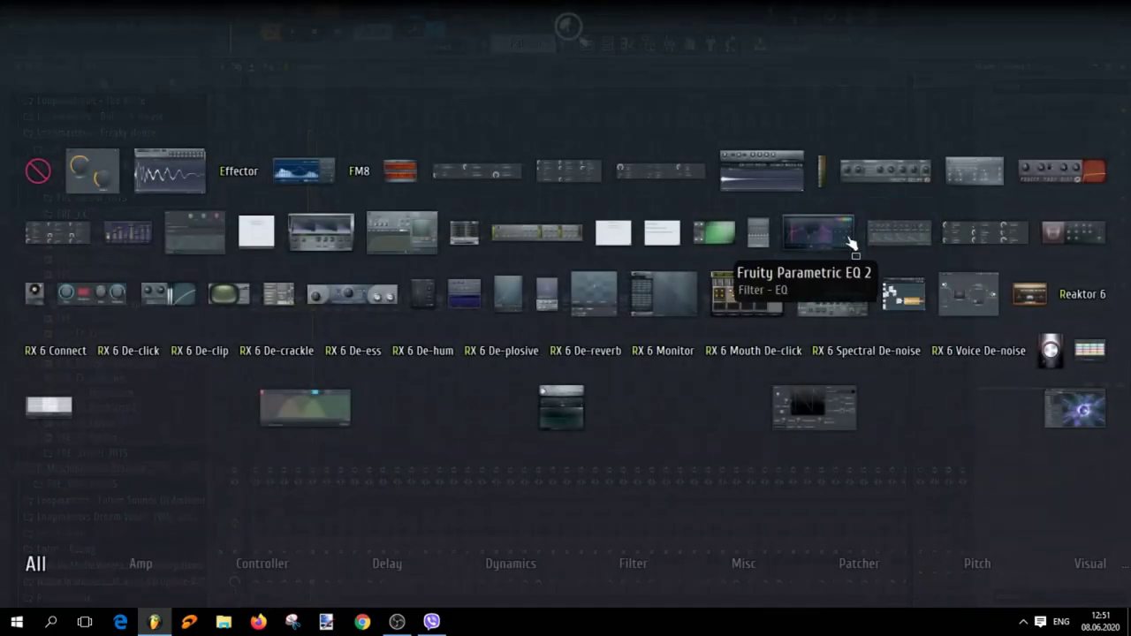
left_click(818, 231)
left_click_drag(333, 342, 317, 362)
left_click_drag(548, 320, 562, 382)
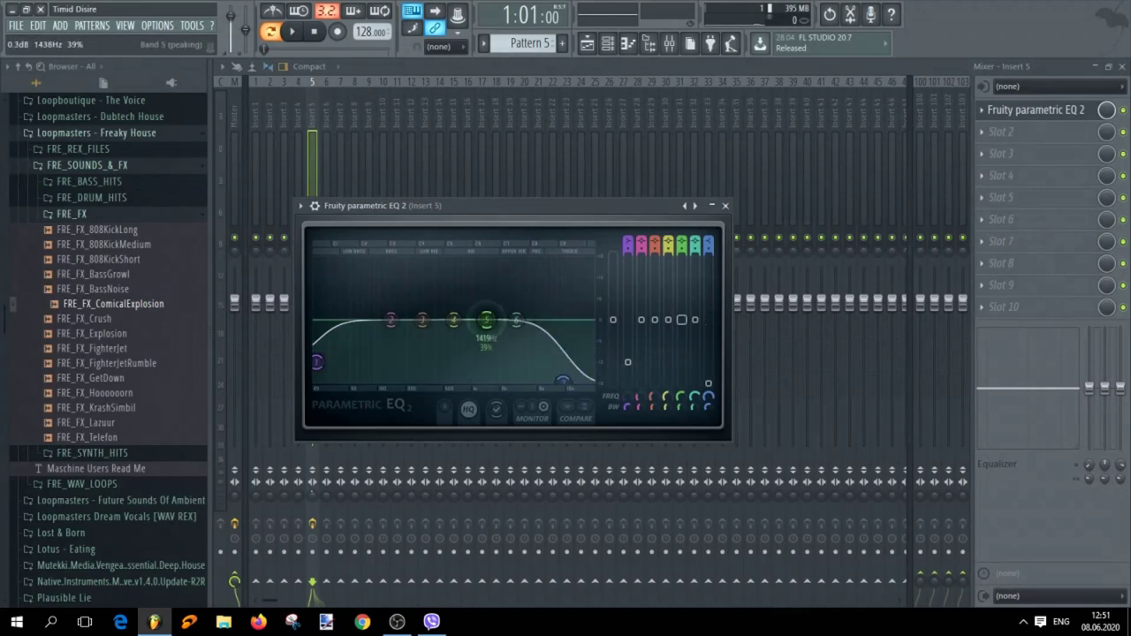
left_click_drag(486, 320, 558, 278)
Add Gross Beat to slot 2 of Insert 5 and move its window up slightly
left_click(1038, 135)
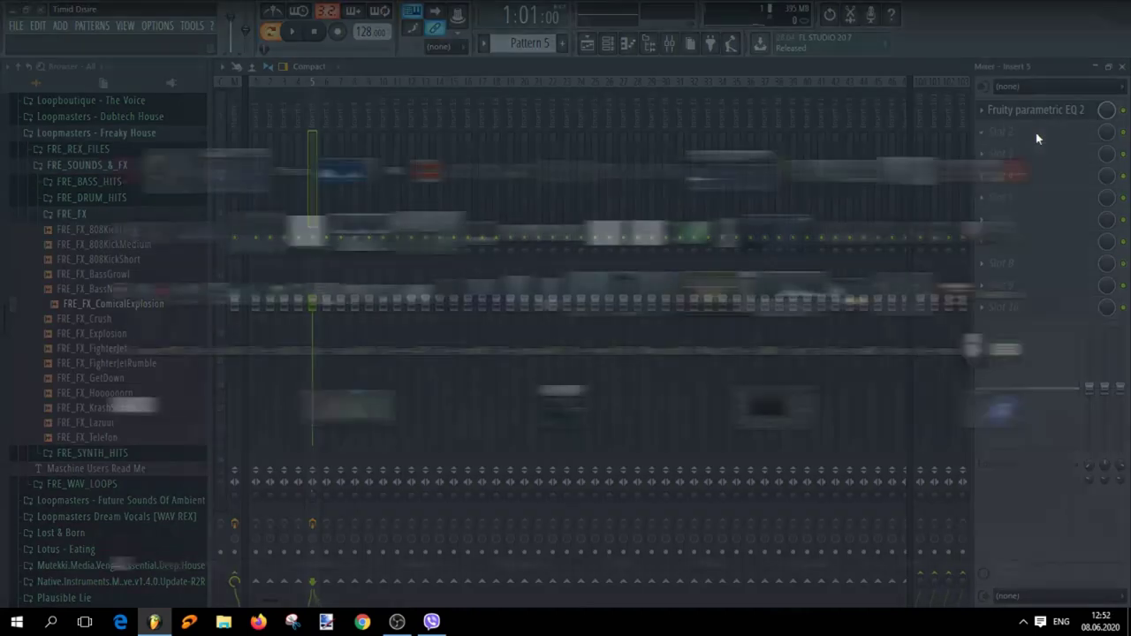
left_click(674, 305)
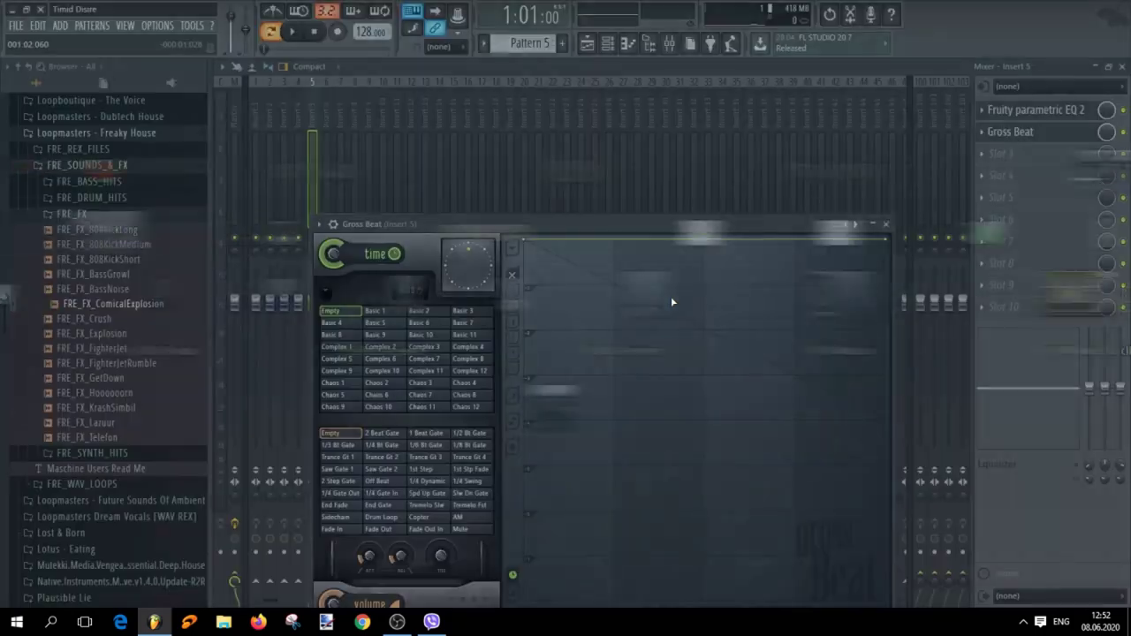
left_click_drag(707, 227, 734, 174)
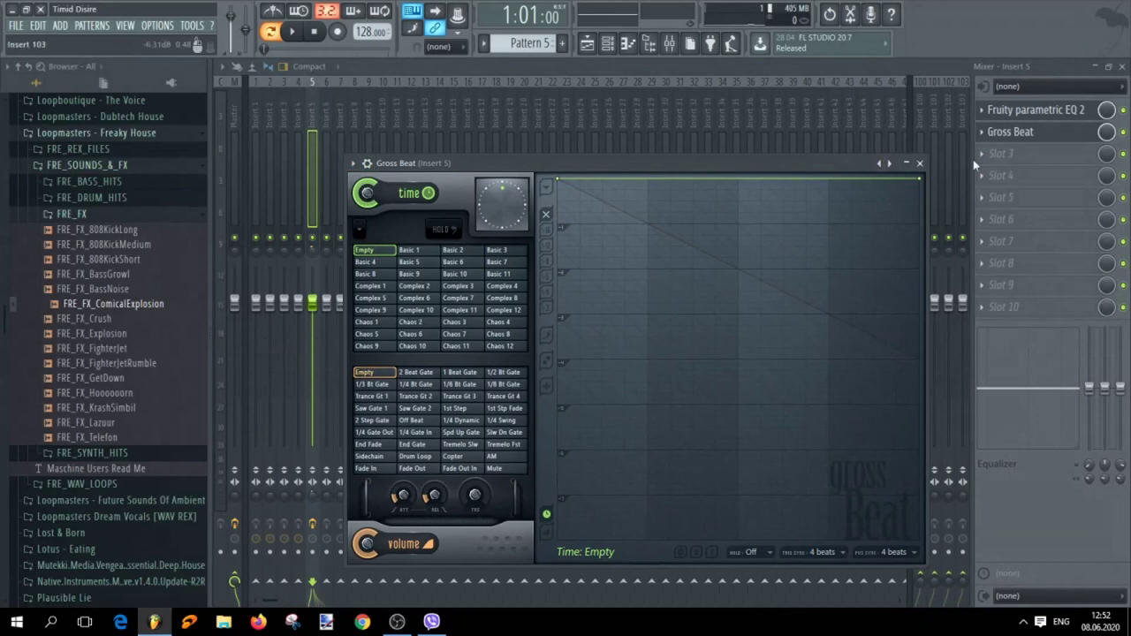
Raise band 5 of the Insert 5 equalizer slightly, and close the Gross Beat window
left_click(1045, 116)
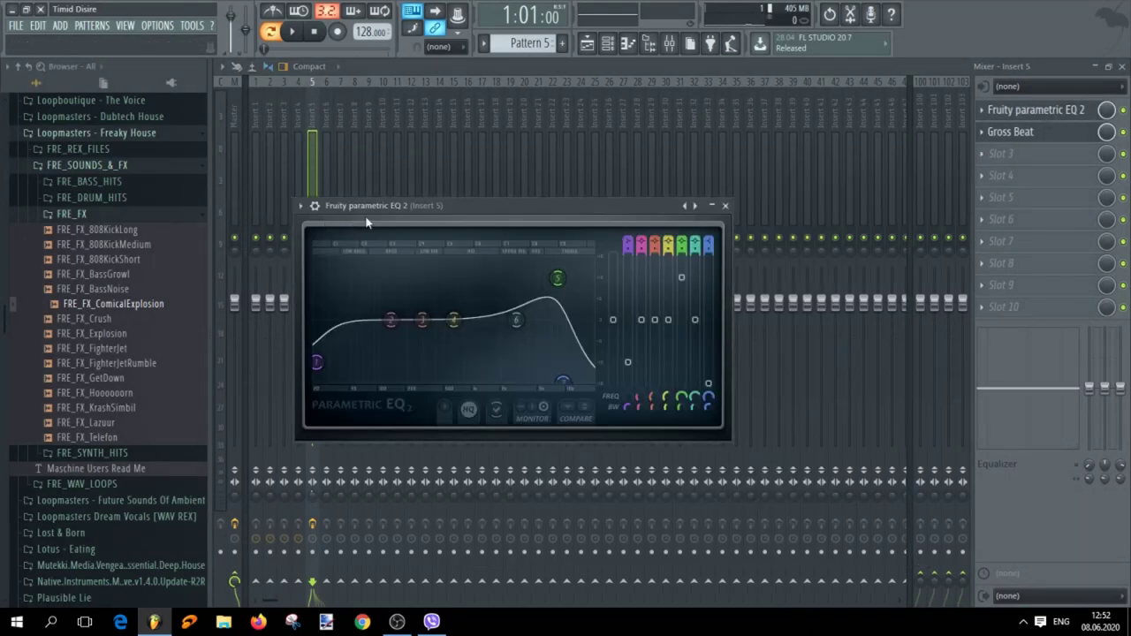
left_click_drag(558, 278, 559, 274)
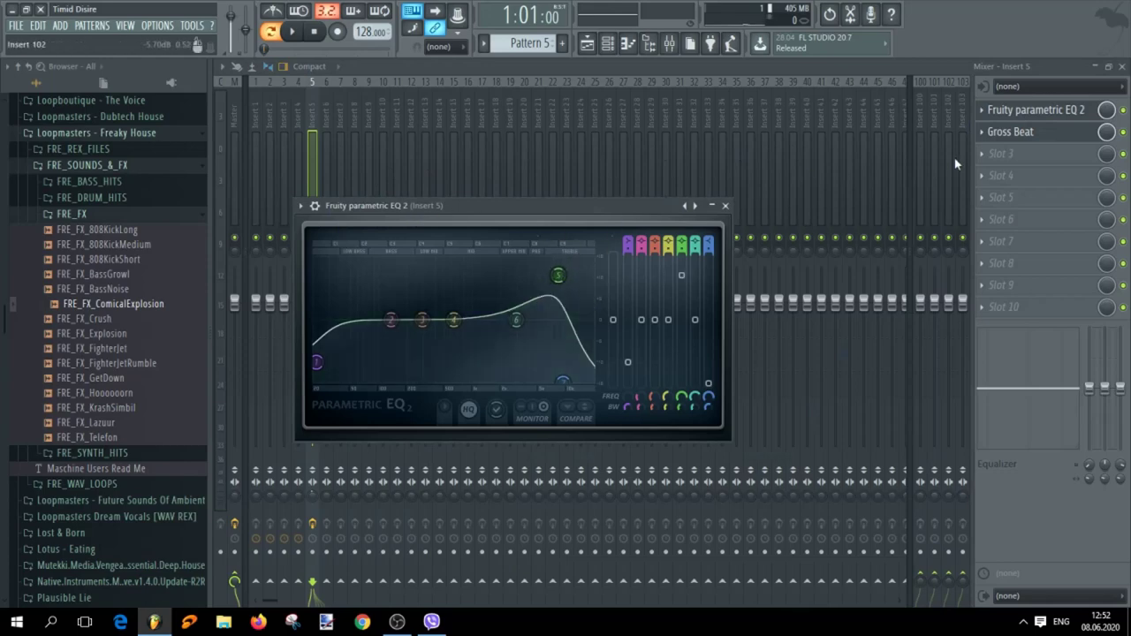
left_click(1017, 132)
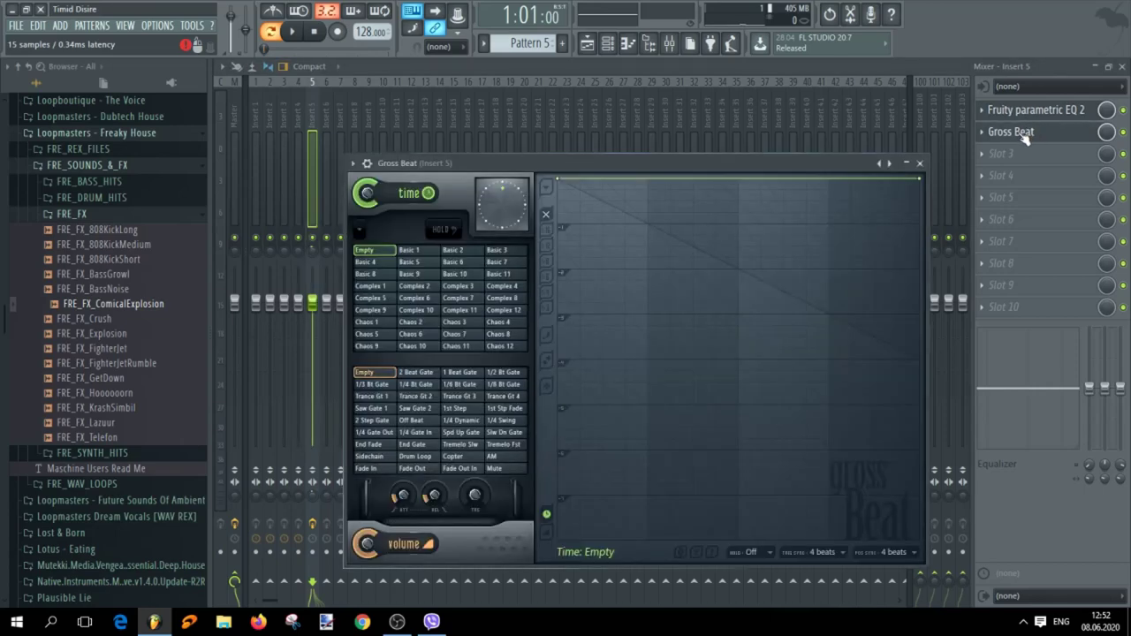
left_click(920, 163)
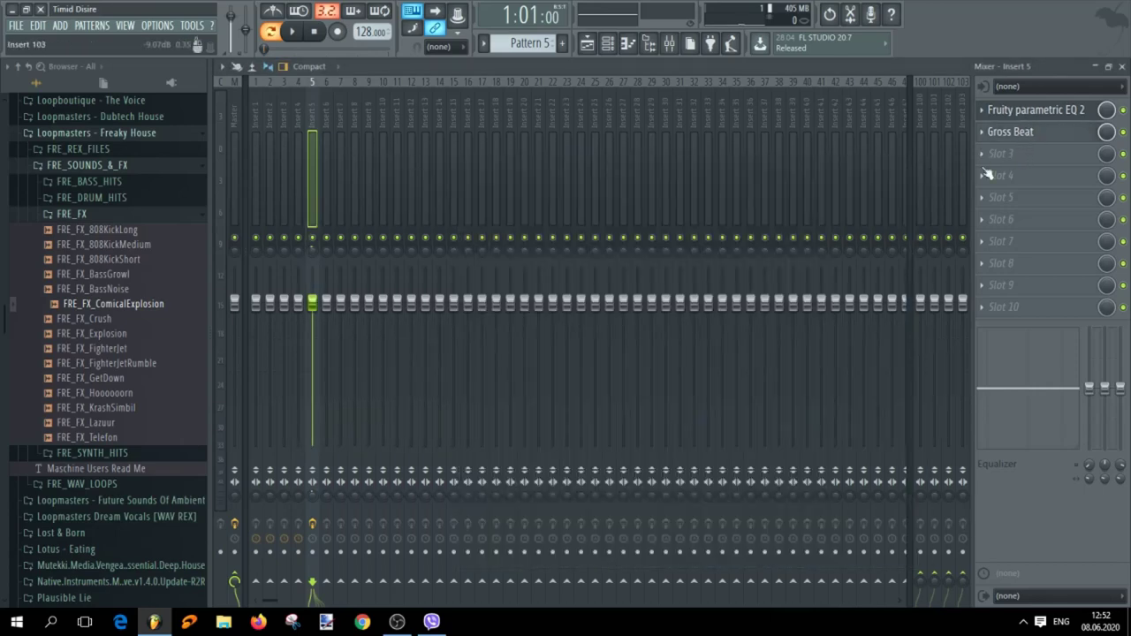
left_click(1014, 155)
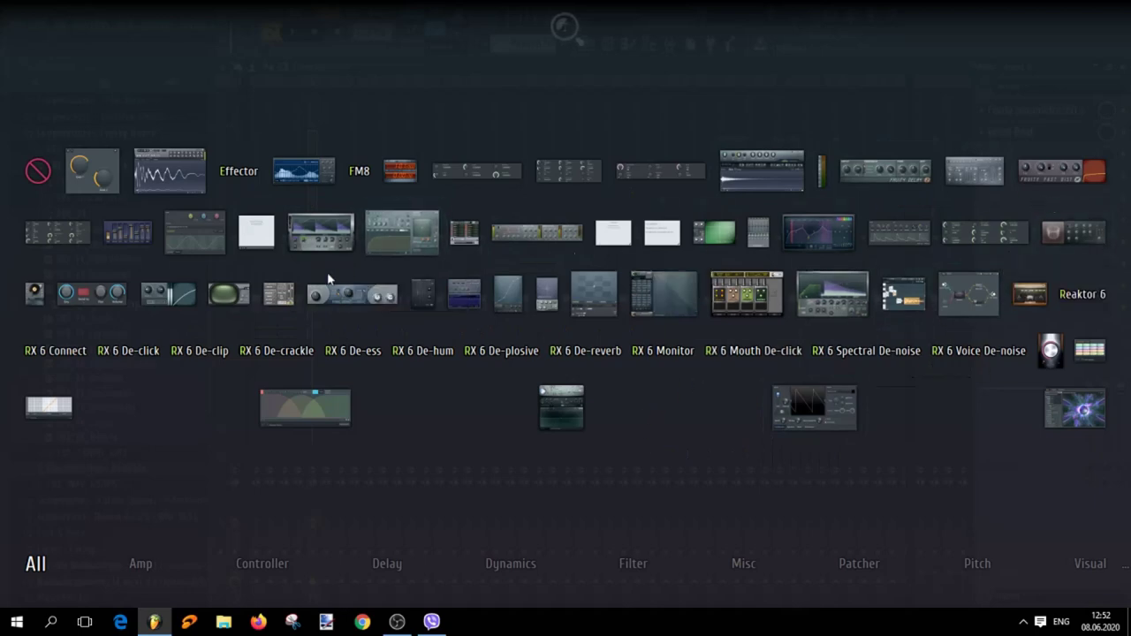
scroll(822, 295, "down", 1)
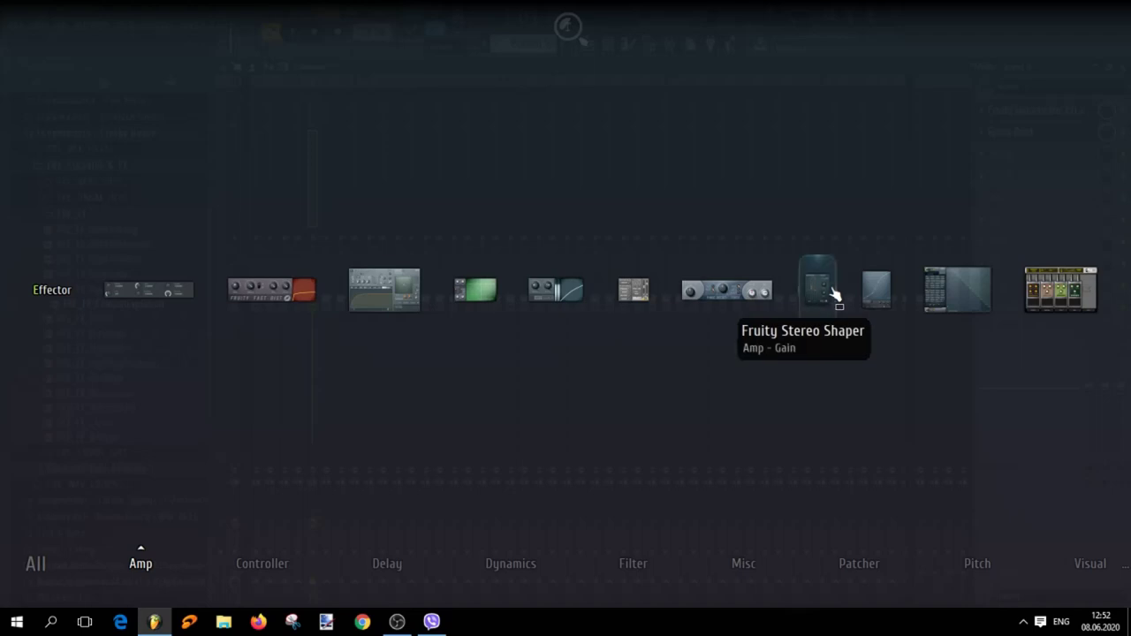
scroll(318, 311, "up", 1)
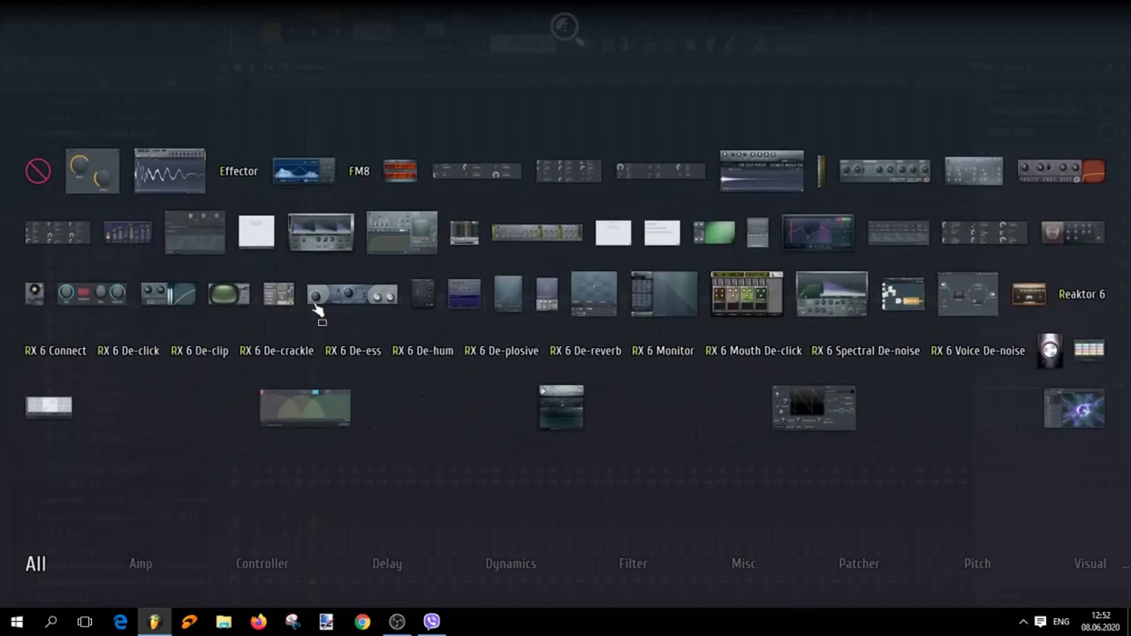
scroll(671, 336, "down", 1)
left_click(671, 336)
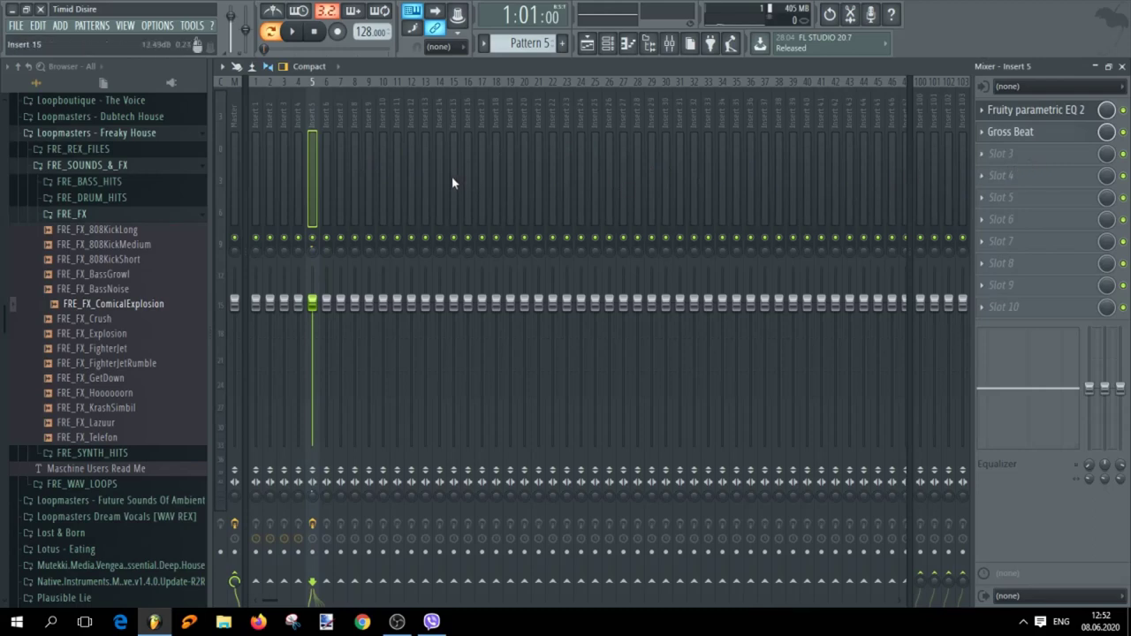
Open the Nexus piano roll, audition a short G#4 note at bar 1 and delete it
left_click(607, 43)
scroll(552, 238, "up", 2)
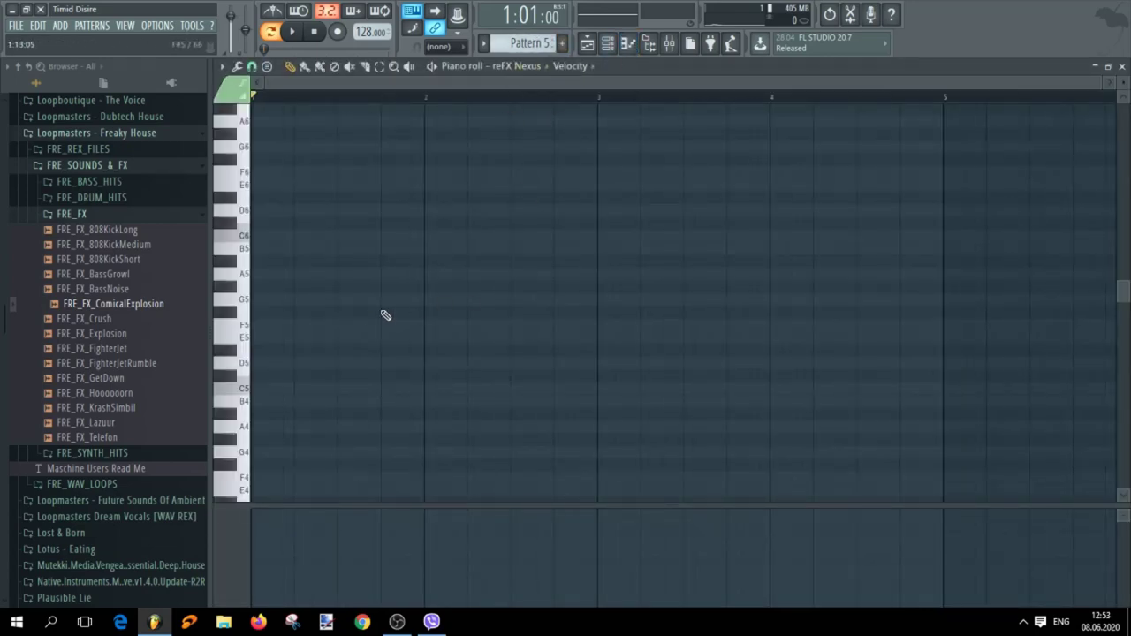
scroll(321, 292, "down", 5)
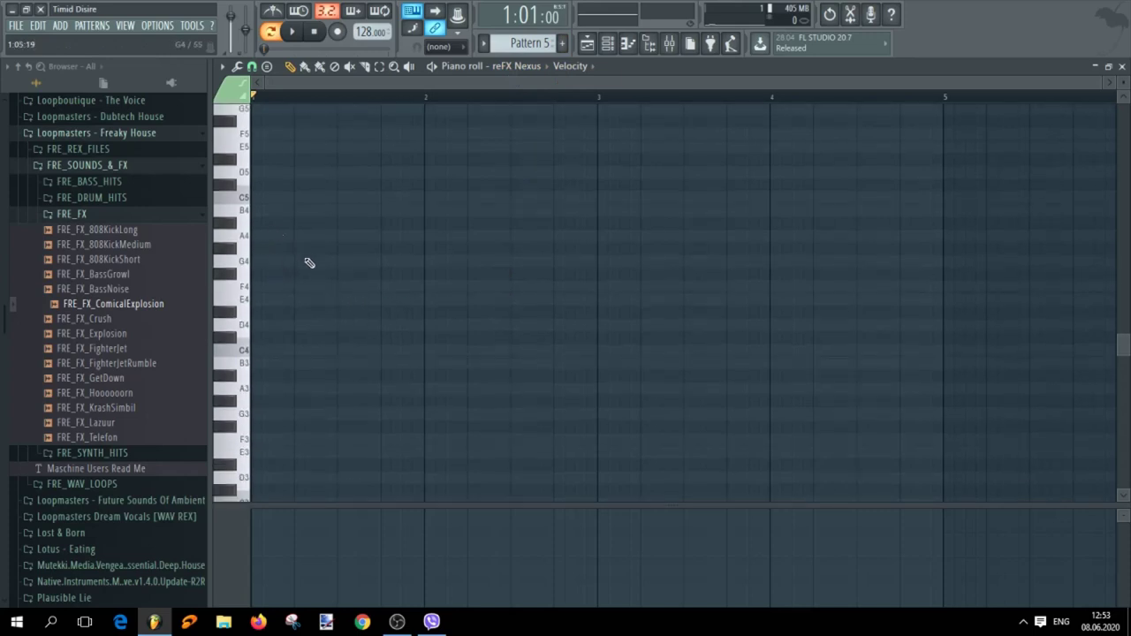
left_click(263, 251)
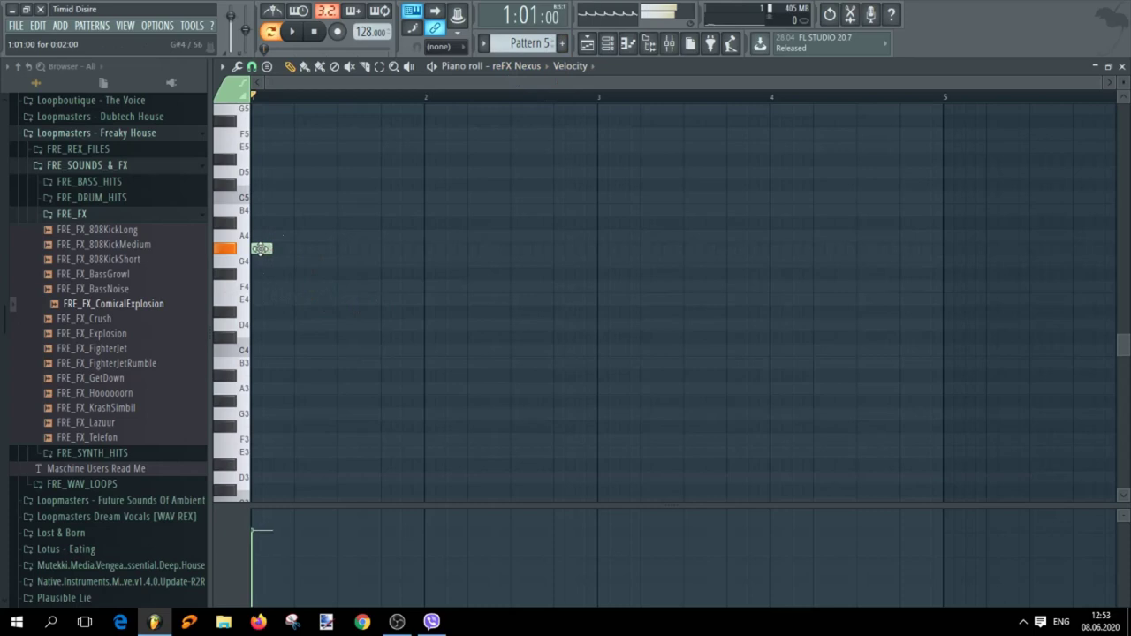
right_click(263, 249)
Load the PN Pop Keys preset from the Piano category in reFX Nexus and return to its piano roll
left_click(609, 44)
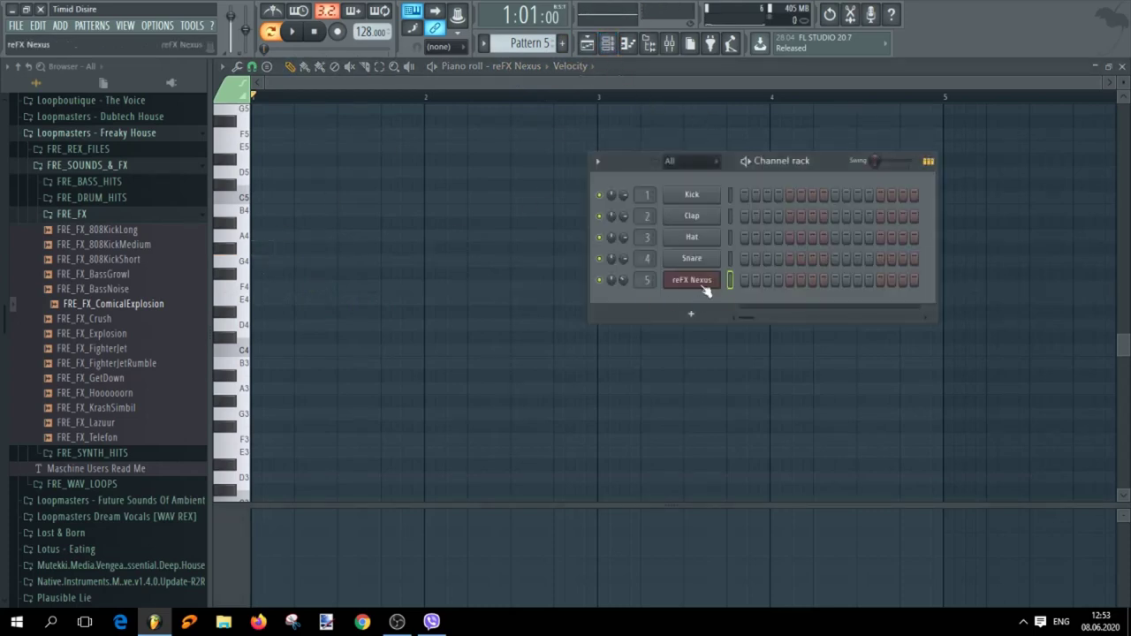
left_click(700, 280)
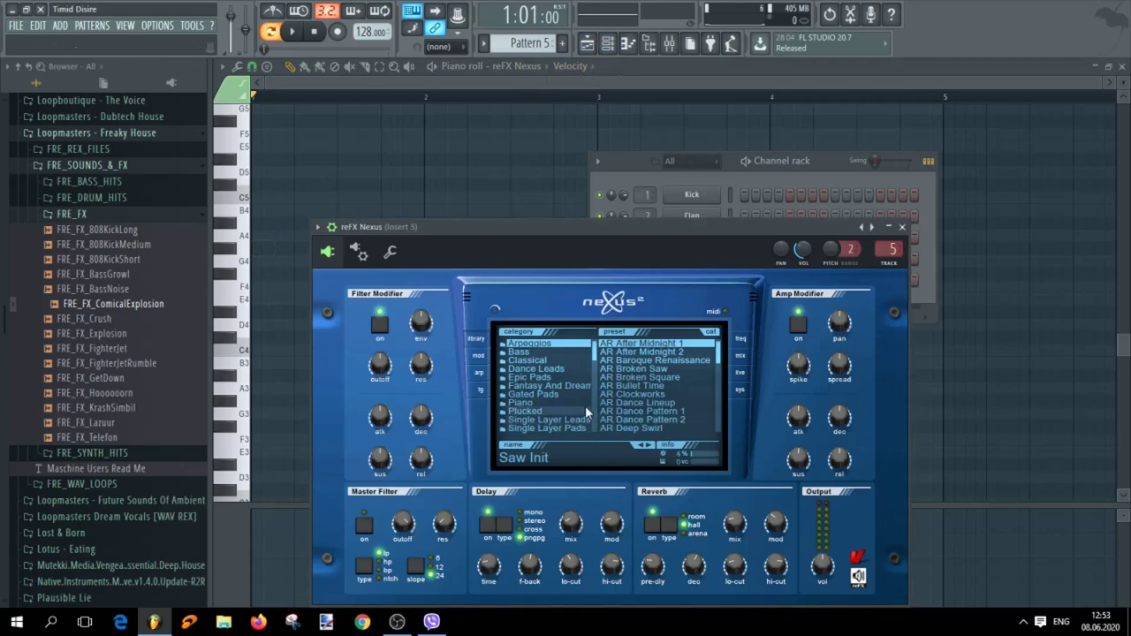
left_click(532, 397)
left_click(531, 403)
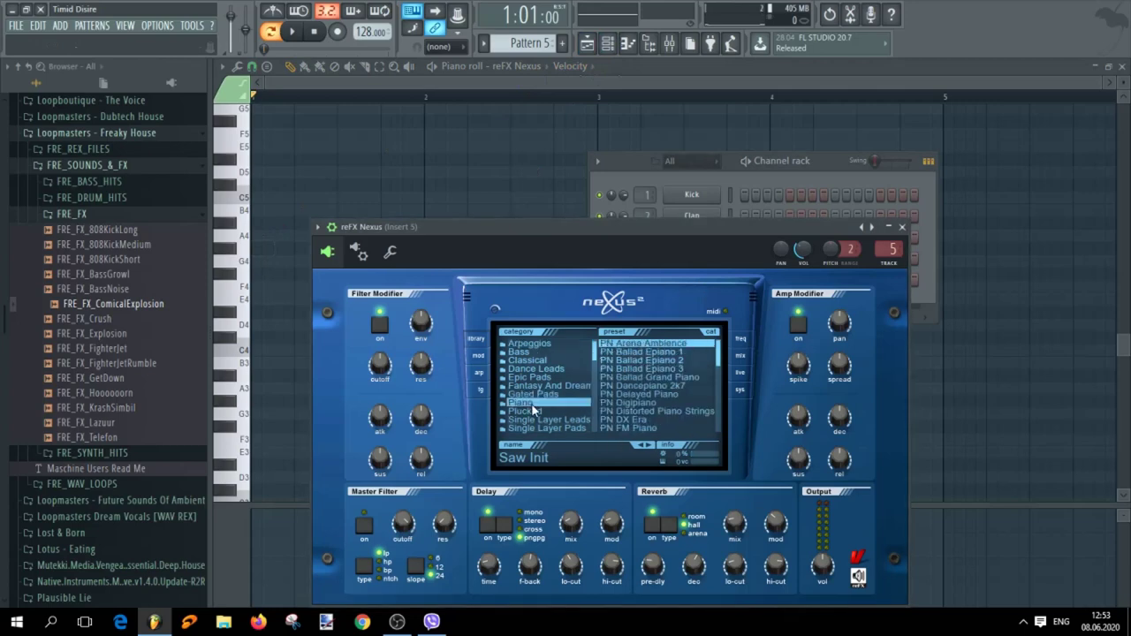
left_click_drag(716, 369, 723, 405)
left_click(648, 377)
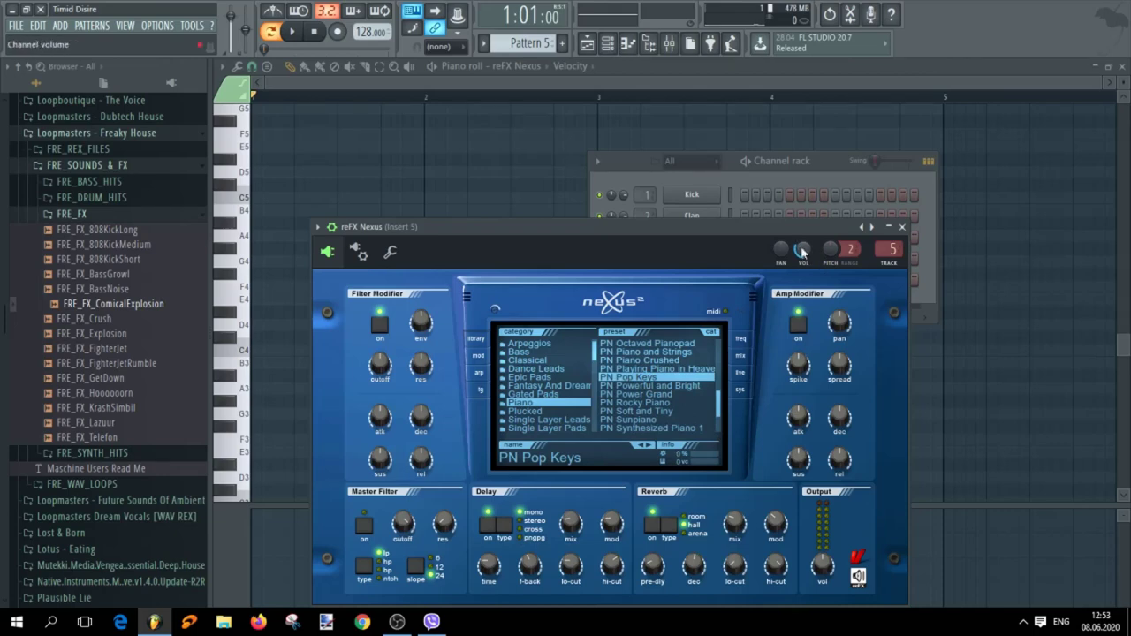
left_click(405, 177)
Build a two-bar chord starting at bar 1 from the notes A#4, F#4 and C#4
left_click(359, 249)
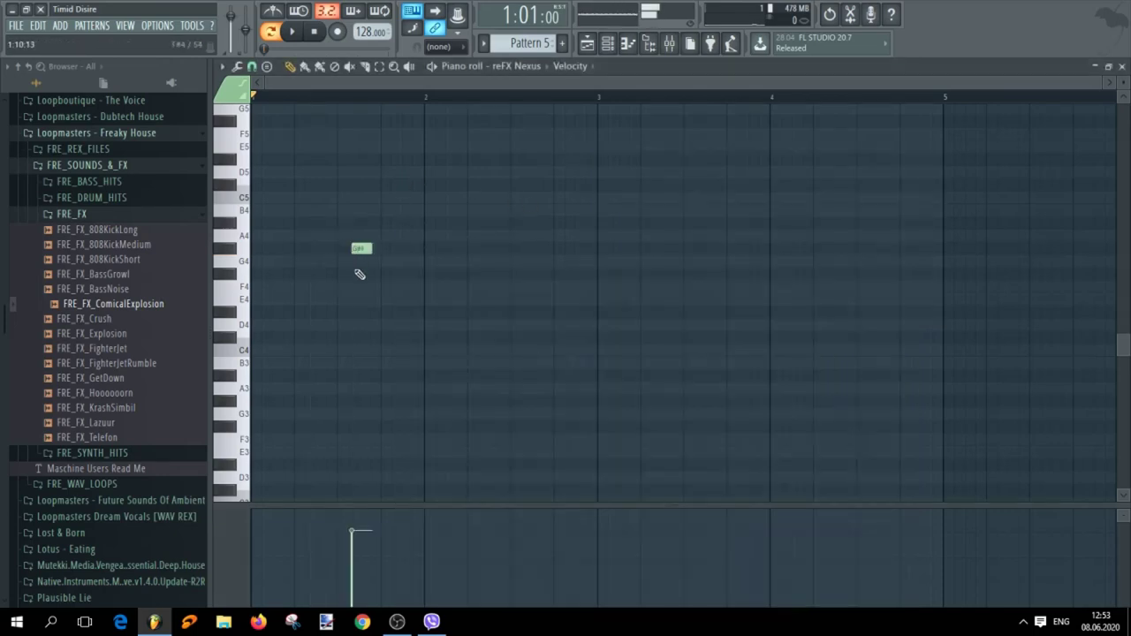
scroll(383, 352, "up", 2)
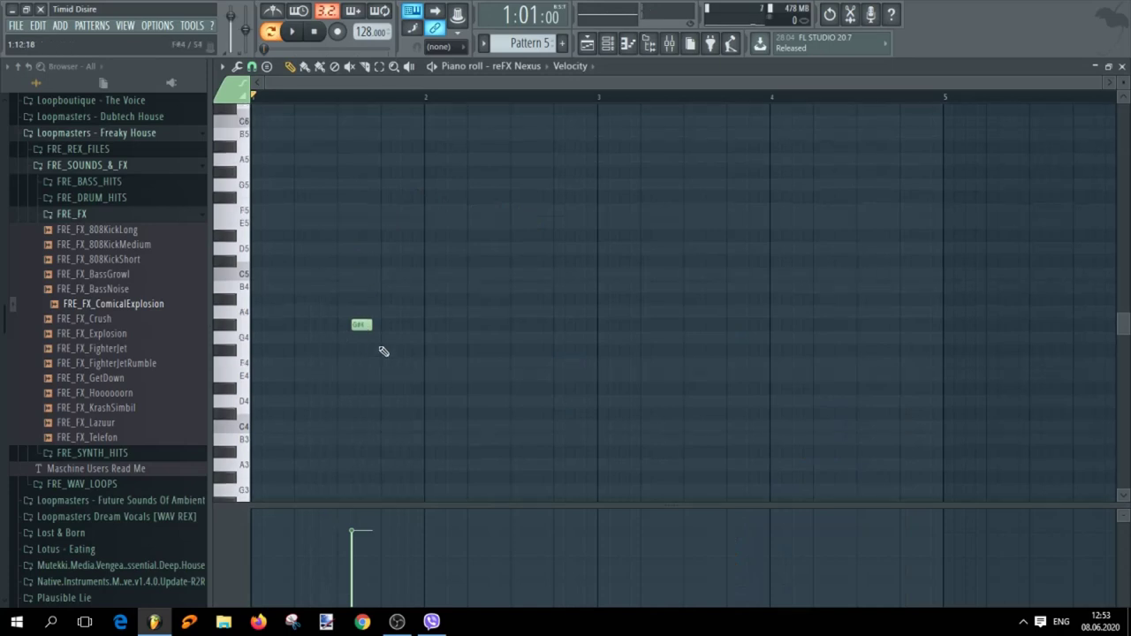
left_click_drag(362, 325, 591, 300)
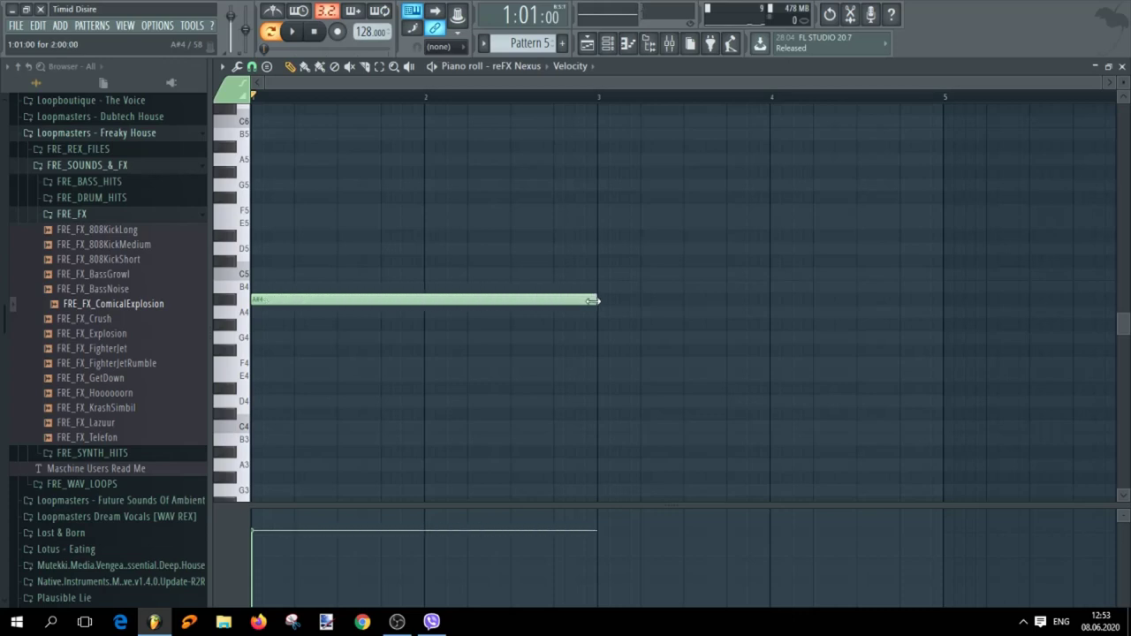
left_click(276, 350)
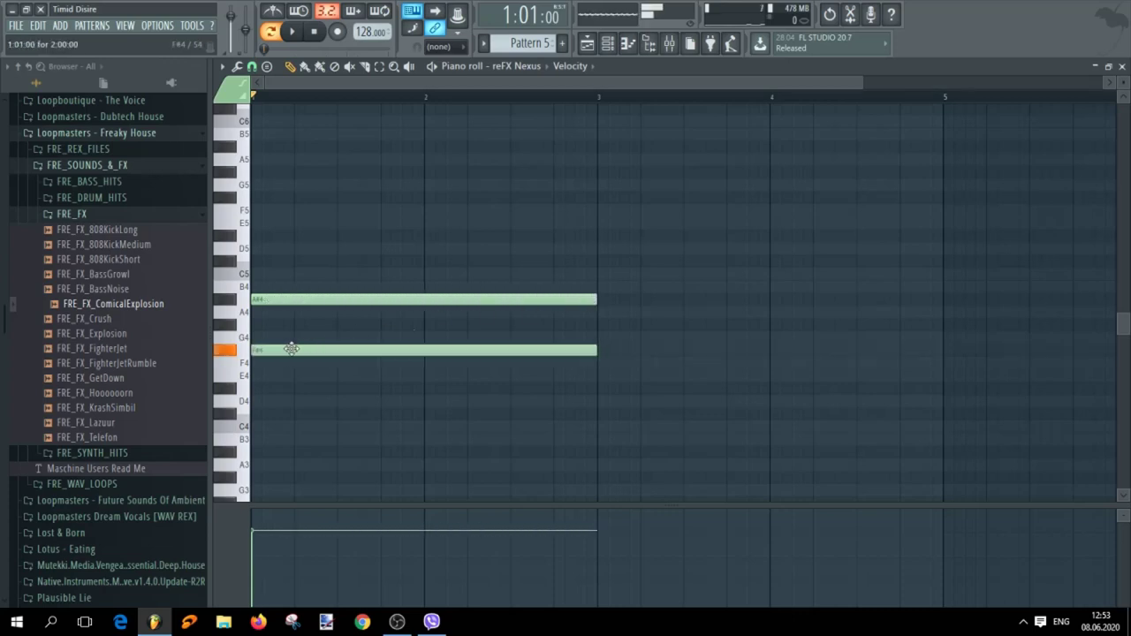
left_click(256, 414)
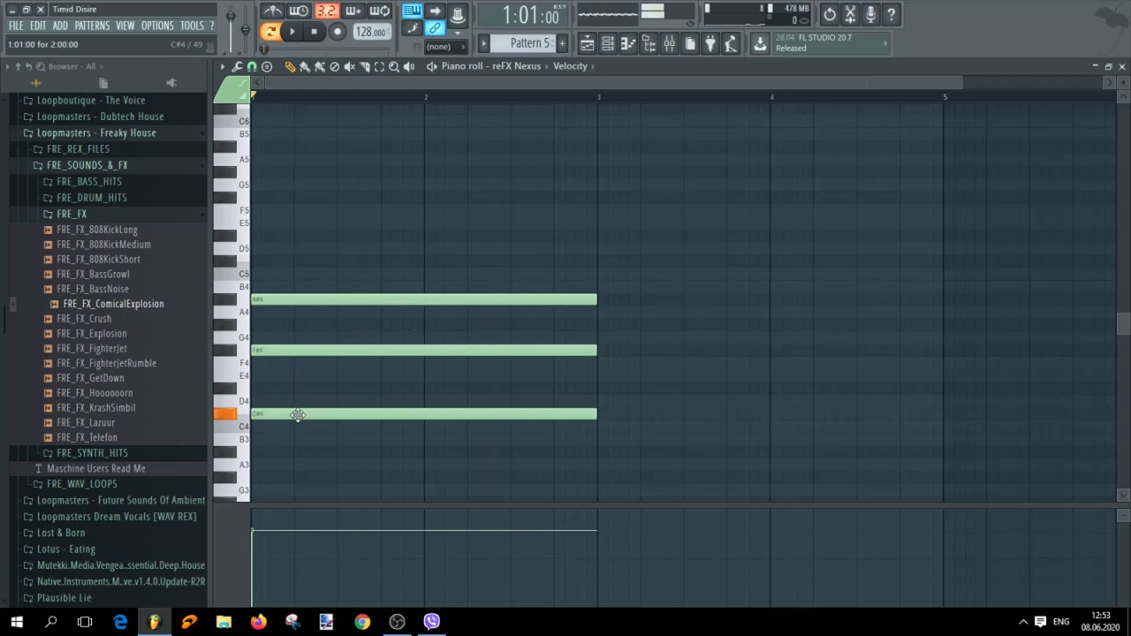
Play back the chord, move its lowest note up to D#4 and listen to it again
key("space")
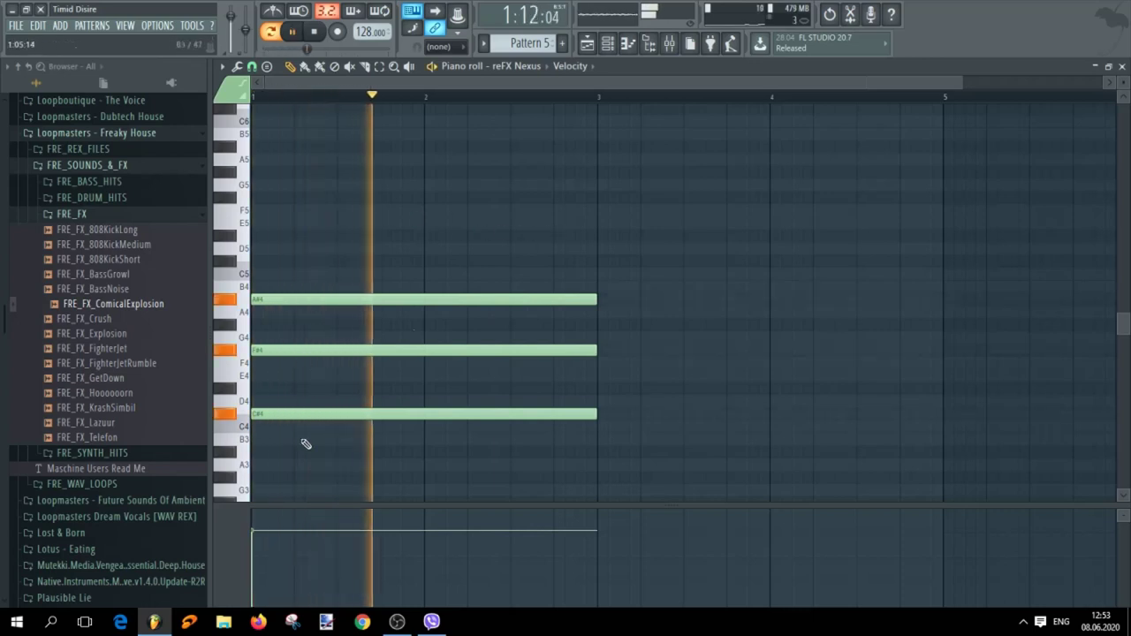
key("space")
left_click_drag(298, 412, 293, 386)
key("space")
key("space")
key("space")
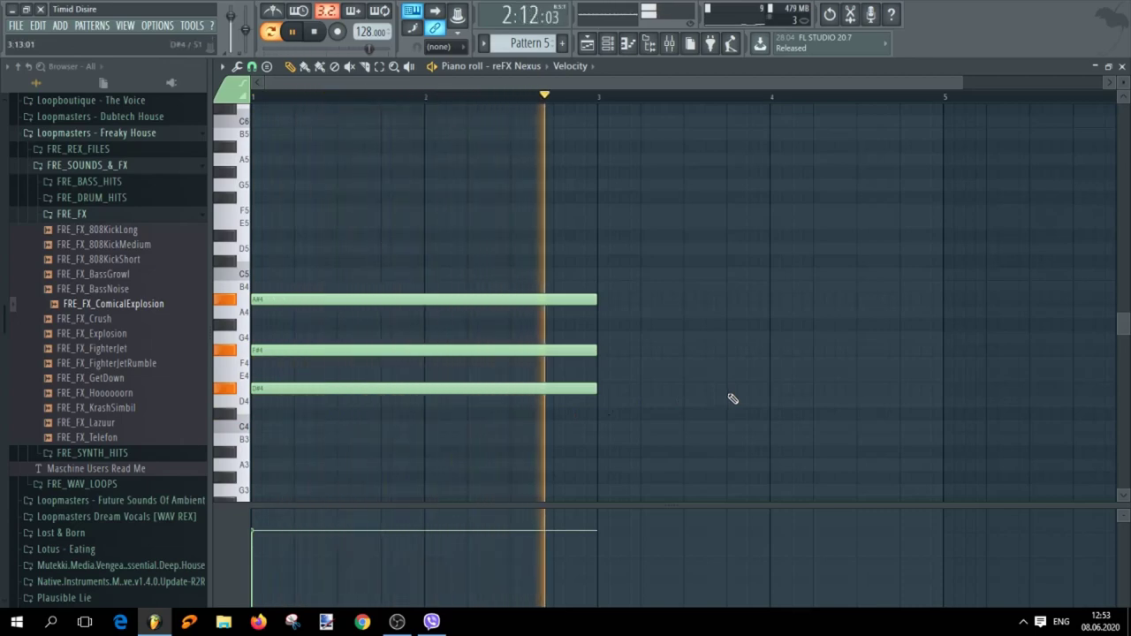
key("space")
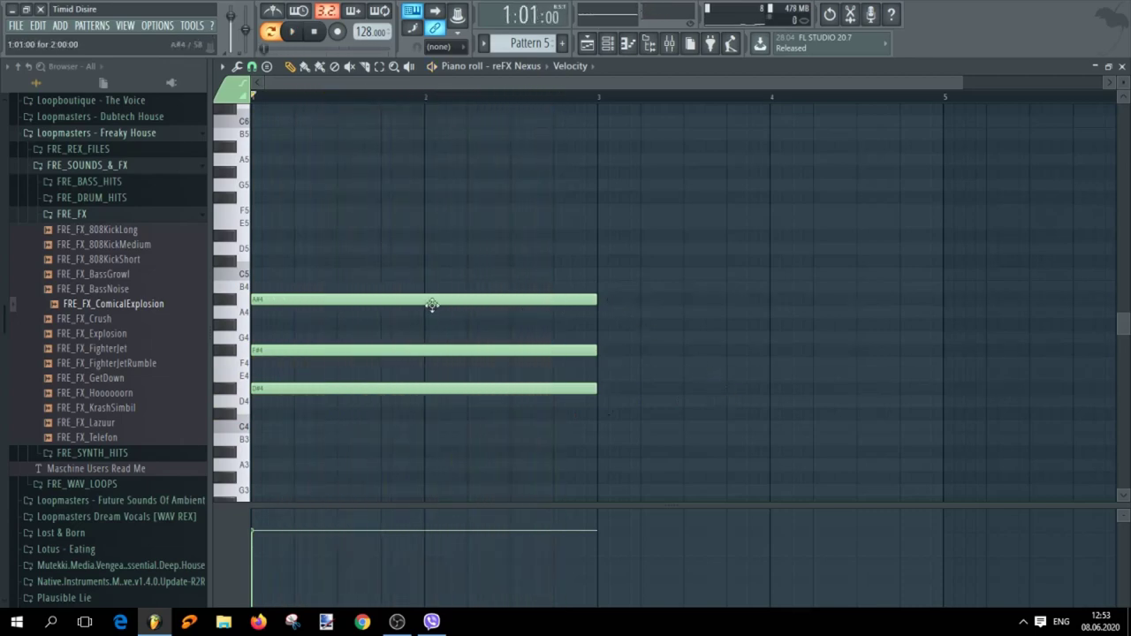
Copy the whole chord to bar 3, transposed up to C#5, A4 and F#4
key("ctrl+a")
scroll(416, 405, "down", 1)
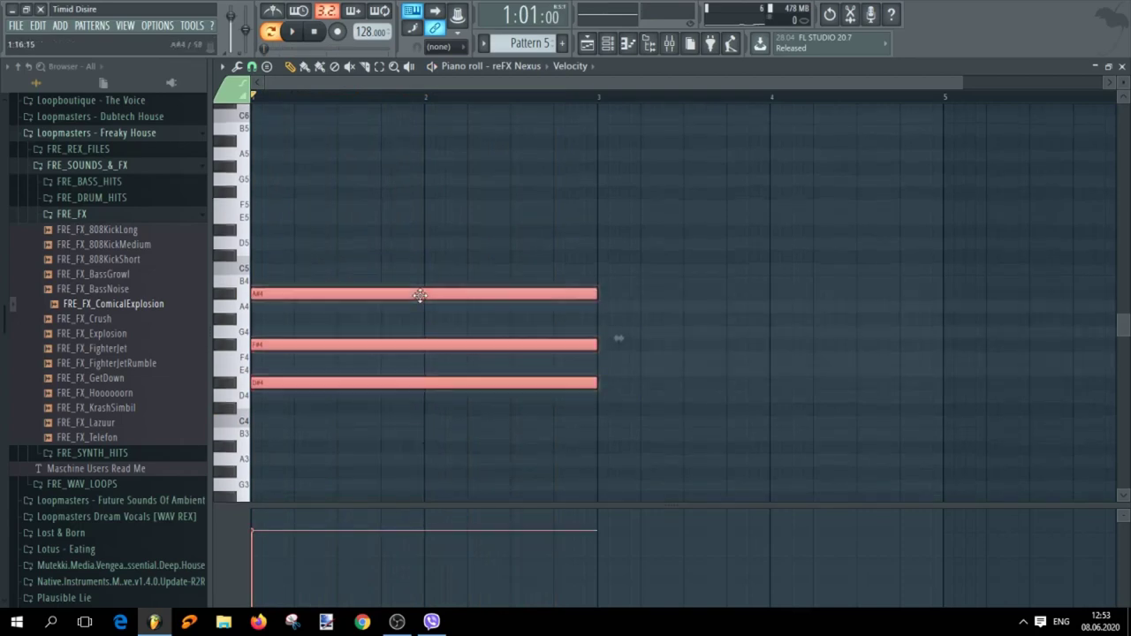
left_click_drag(416, 295, 765, 253)
scroll(712, 419, "up", 3)
scroll(881, 426, "down", 4)
left_click(880, 426)
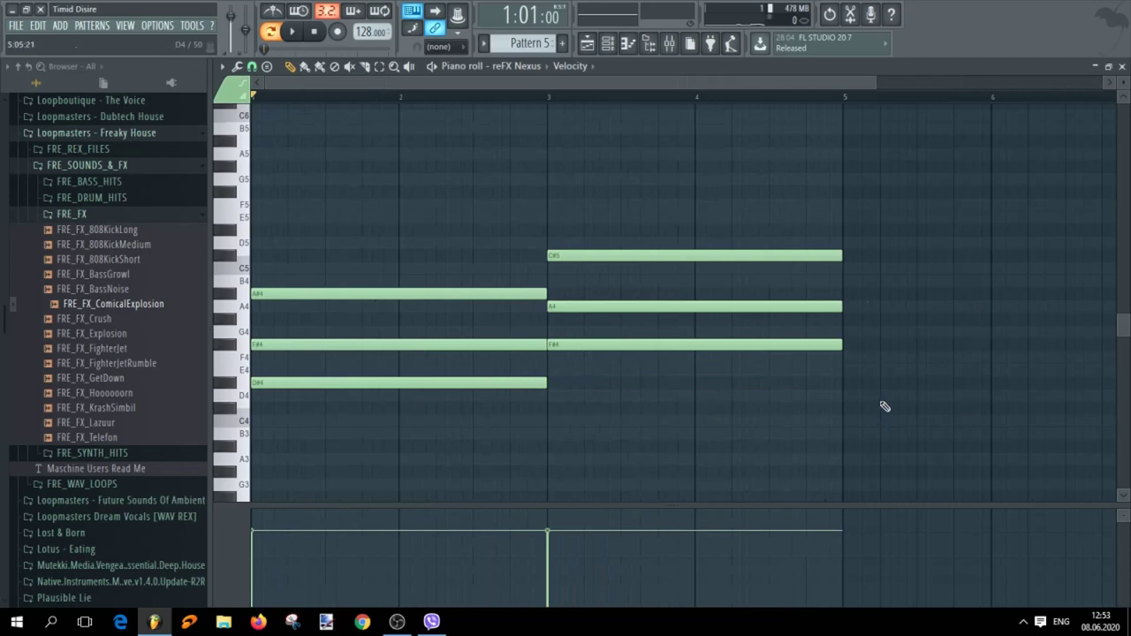
Shorten all three notes of the second chord so they end halfway between bars 4 and 5
scroll(914, 404, "up", 2)
left_click_drag(938, 258, 814, 267)
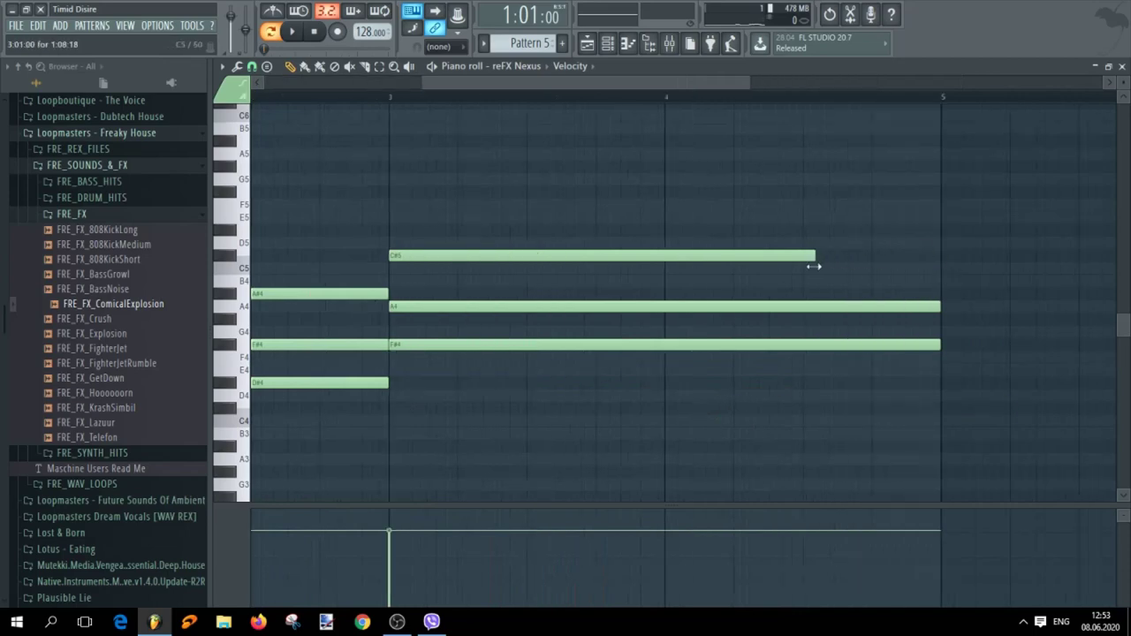
left_click_drag(939, 307, 815, 314)
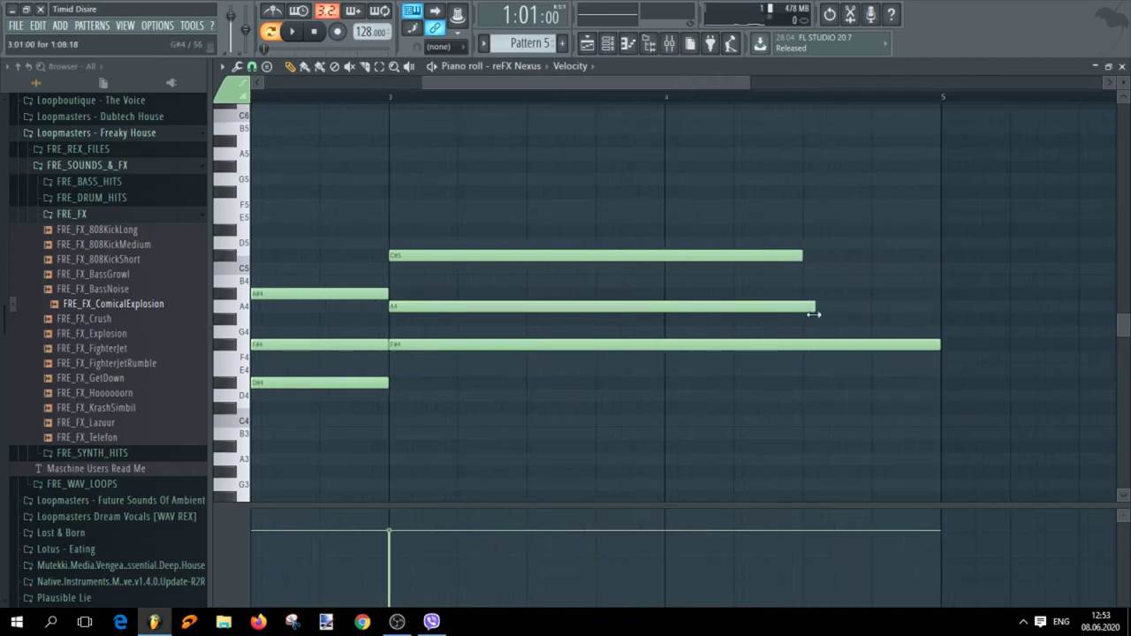
left_click_drag(949, 352, 810, 356)
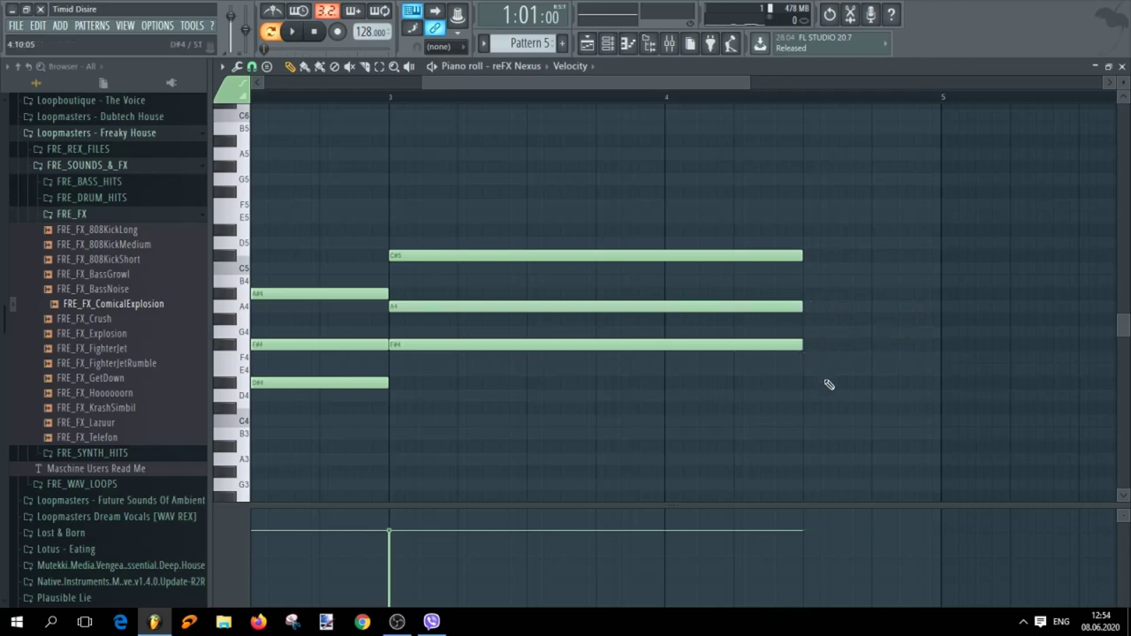
Play back the two-chord sequence twice and listen to how the second chord follows the first
scroll(535, 418, "down", 3)
key("space")
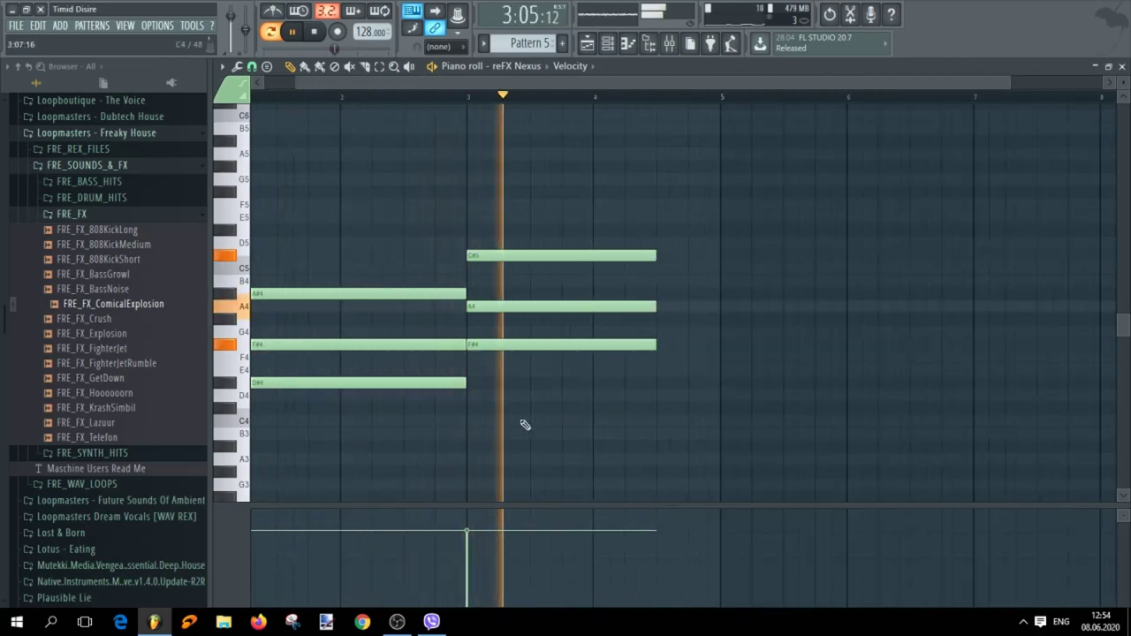
key("space")
scroll(405, 380, "up", 3)
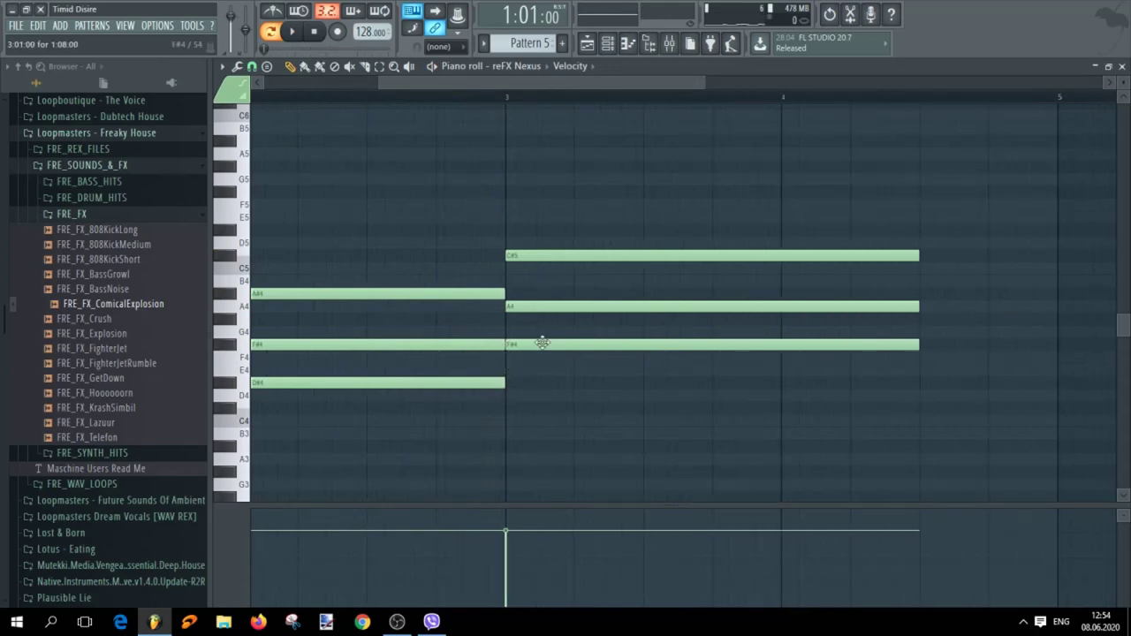
key("space")
scroll(568, 405, "down", 3)
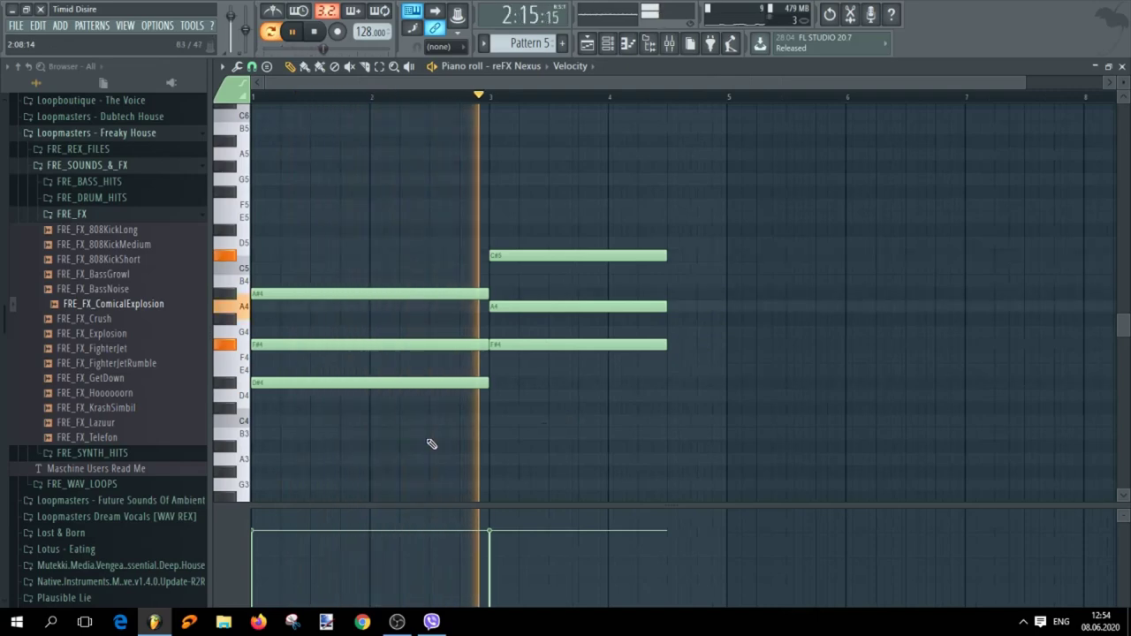
scroll(591, 418, "down", 1)
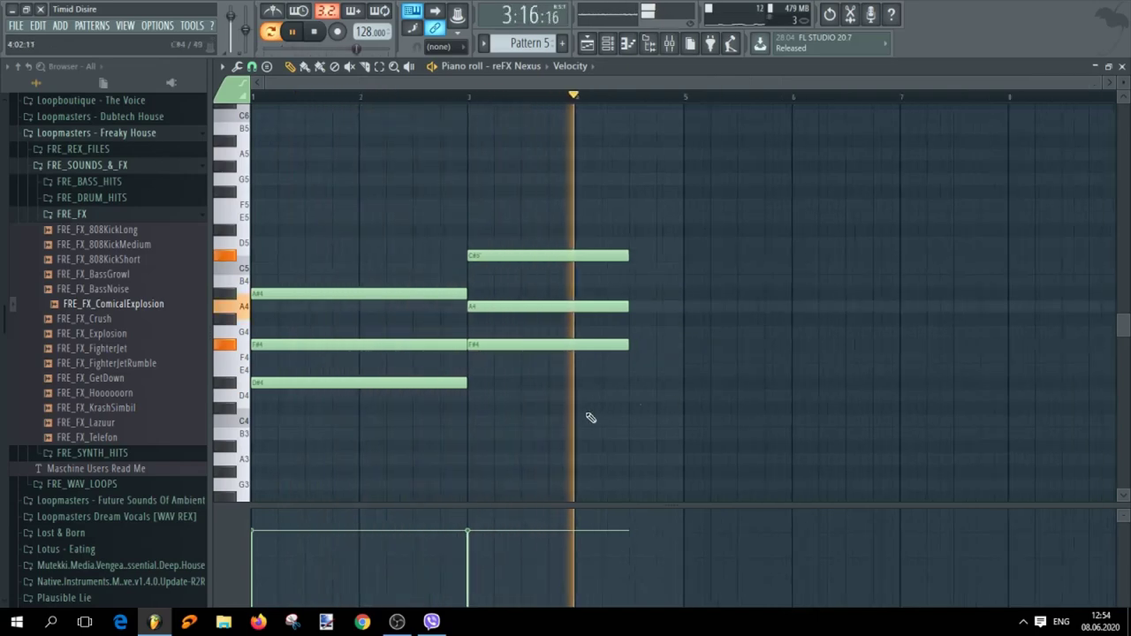
scroll(590, 417, "up", 1)
key("space")
Add an E4 note starting where the second chord ends, midway through bar 4, and shorten it to end at bar 5
left_click(657, 375)
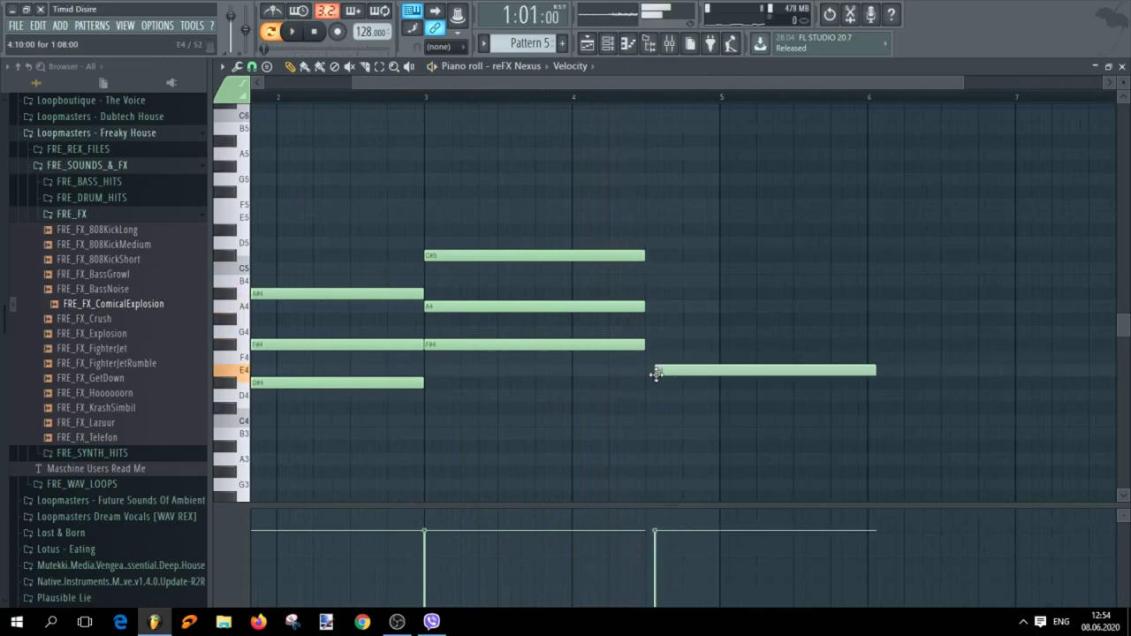
scroll(676, 405, "up", 2)
left_click_drag(682, 361, 667, 372)
right_click(684, 374)
scroll(699, 404, "down", 3)
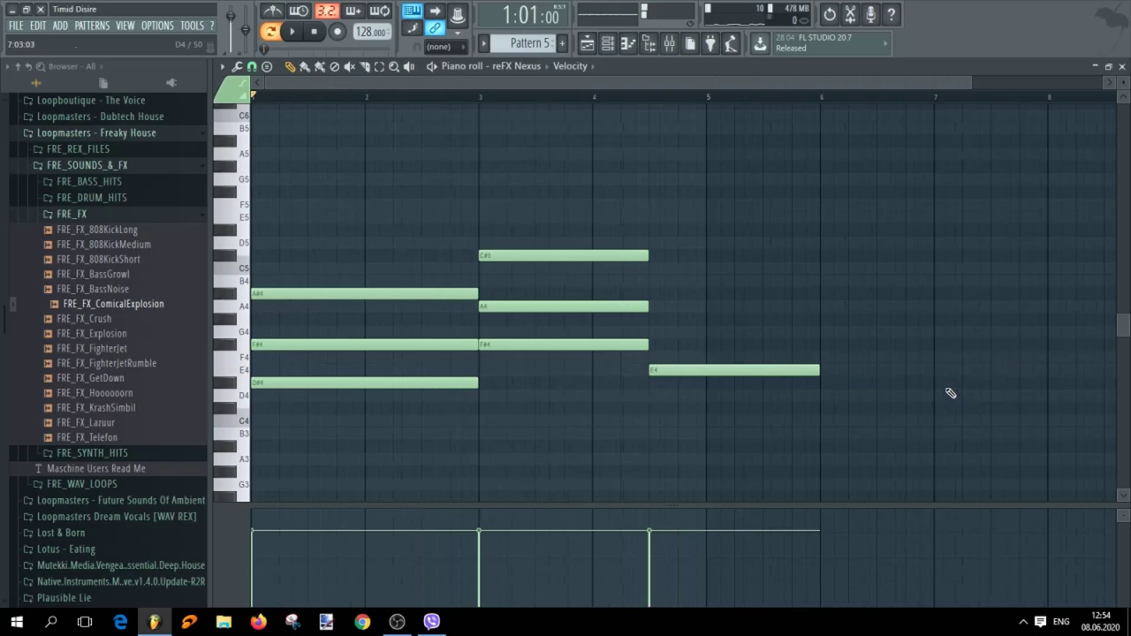
left_click_drag(818, 371, 703, 381)
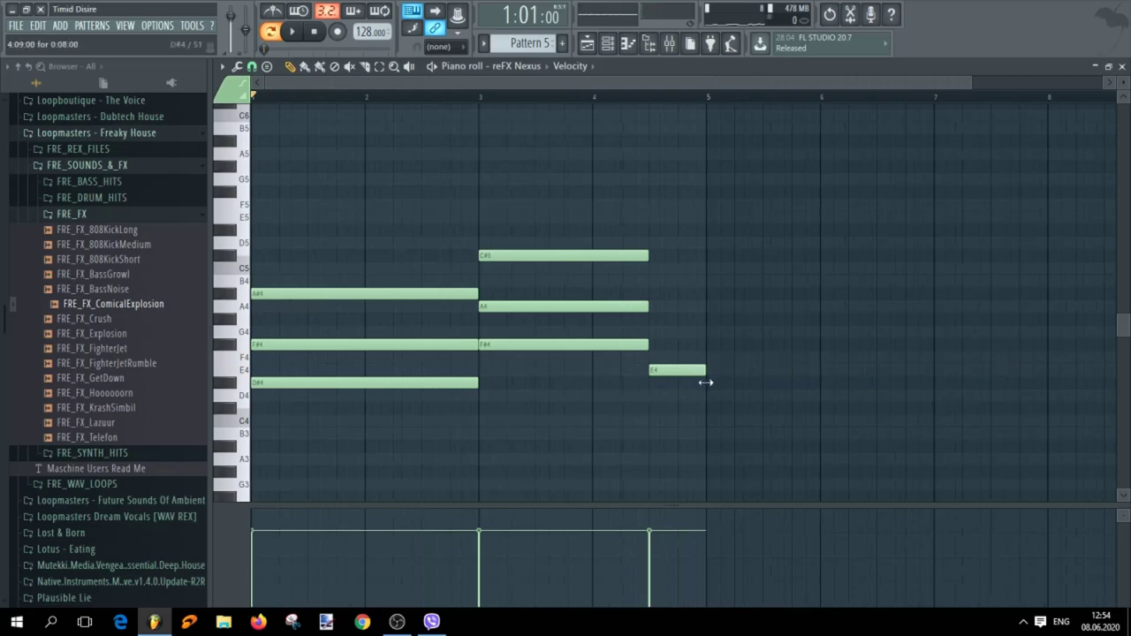
Stack half-bar G#4 and B4 notes above the new note and lower the E4 to D#4
left_click(656, 319)
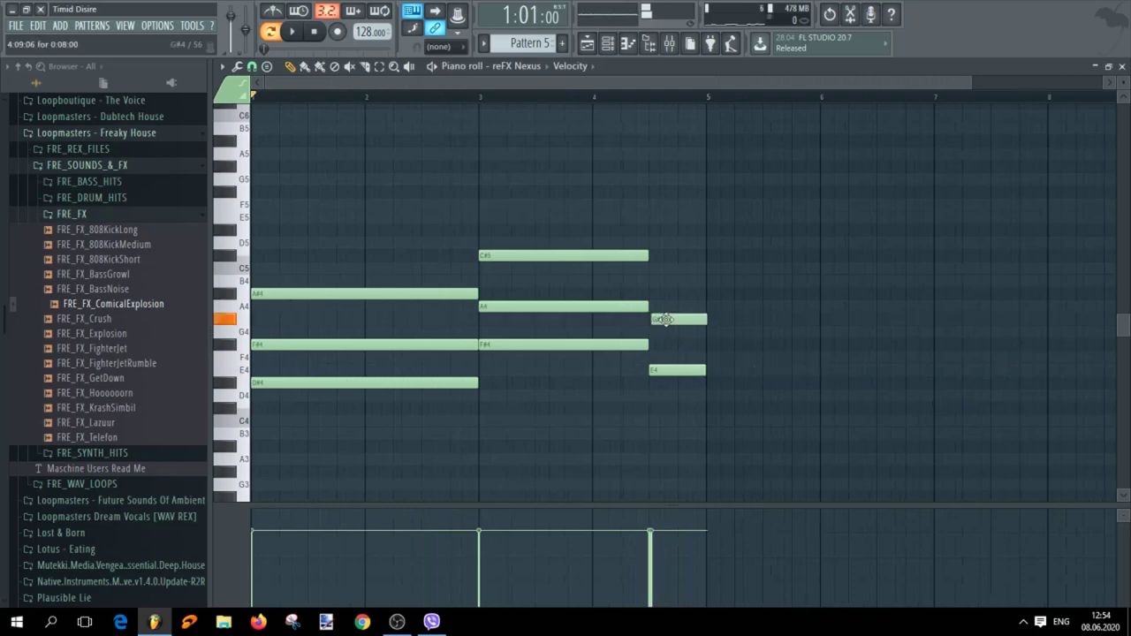
left_click(661, 281)
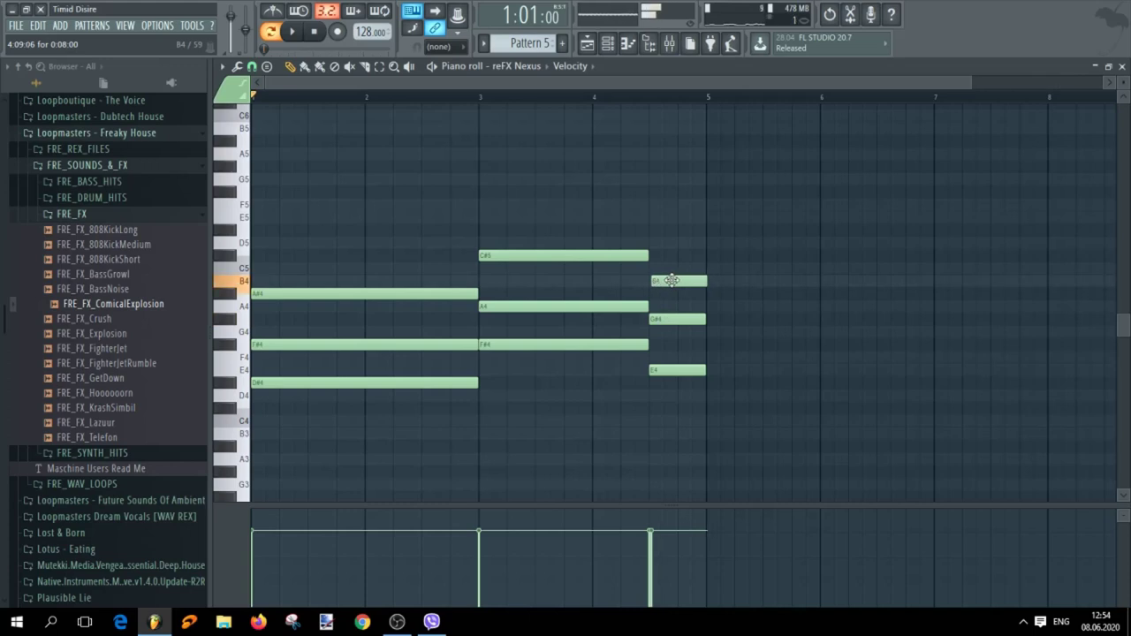
left_click_drag(659, 371, 669, 383)
scroll(725, 416, "down", 1)
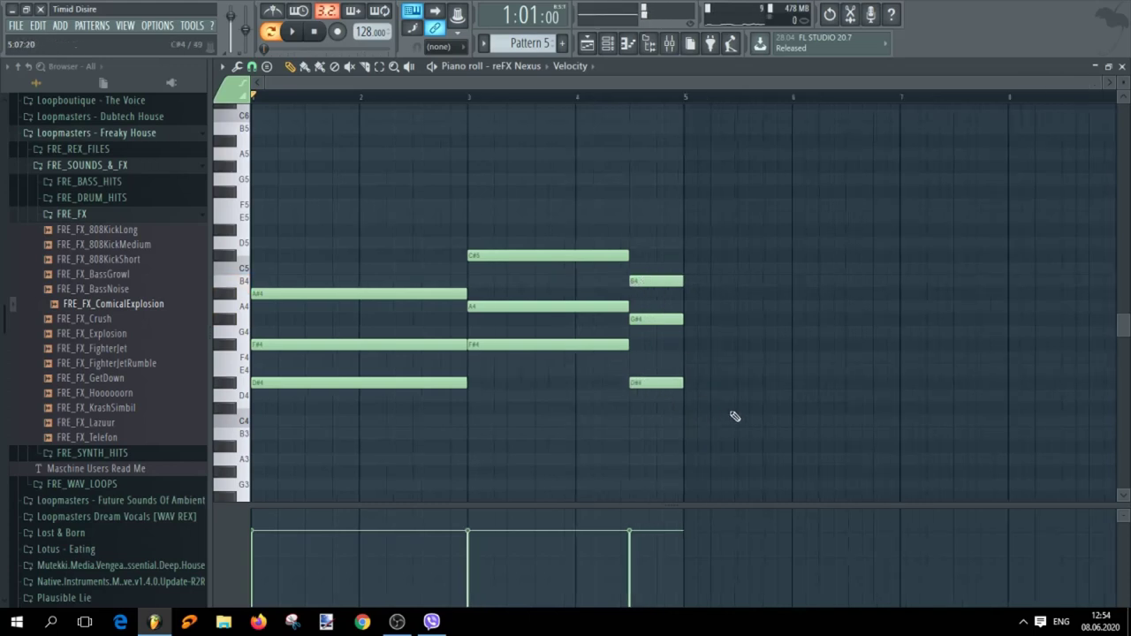
Play back the three-chord progression repeatedly, checking how the short third chord sounds before bar 5
scroll(736, 416, "up", 4)
key("space")
scroll(730, 414, "down", 5)
scroll(729, 413, "up", 1)
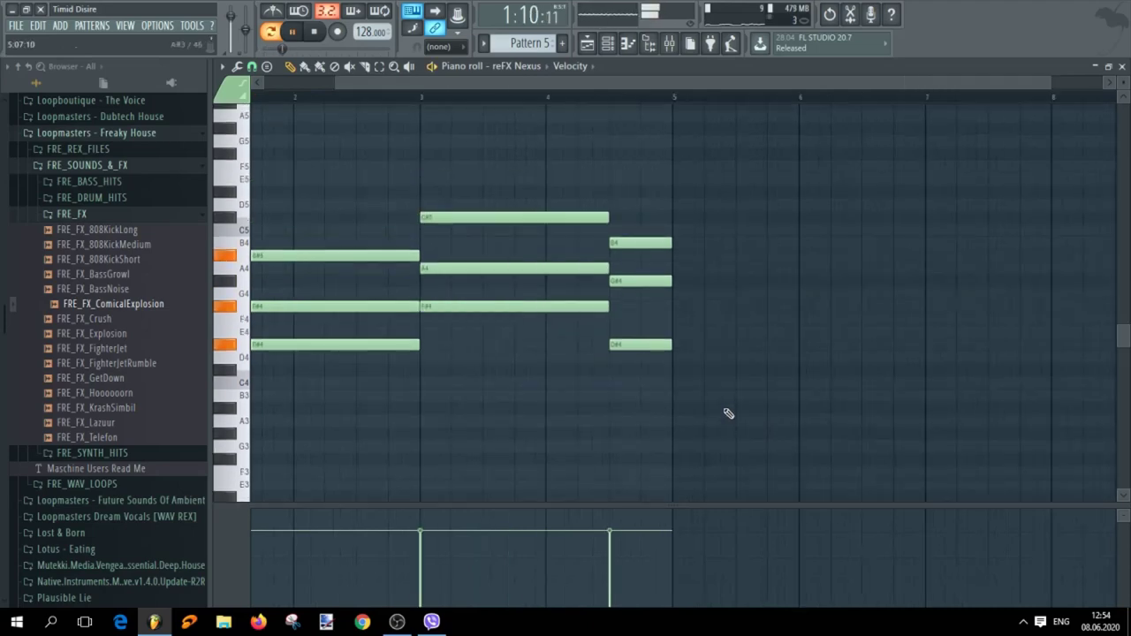
scroll(725, 412, "up", 1)
scroll(505, 384, "down", 2)
scroll(497, 393, "up", 3)
scroll(495, 397, "down", 3)
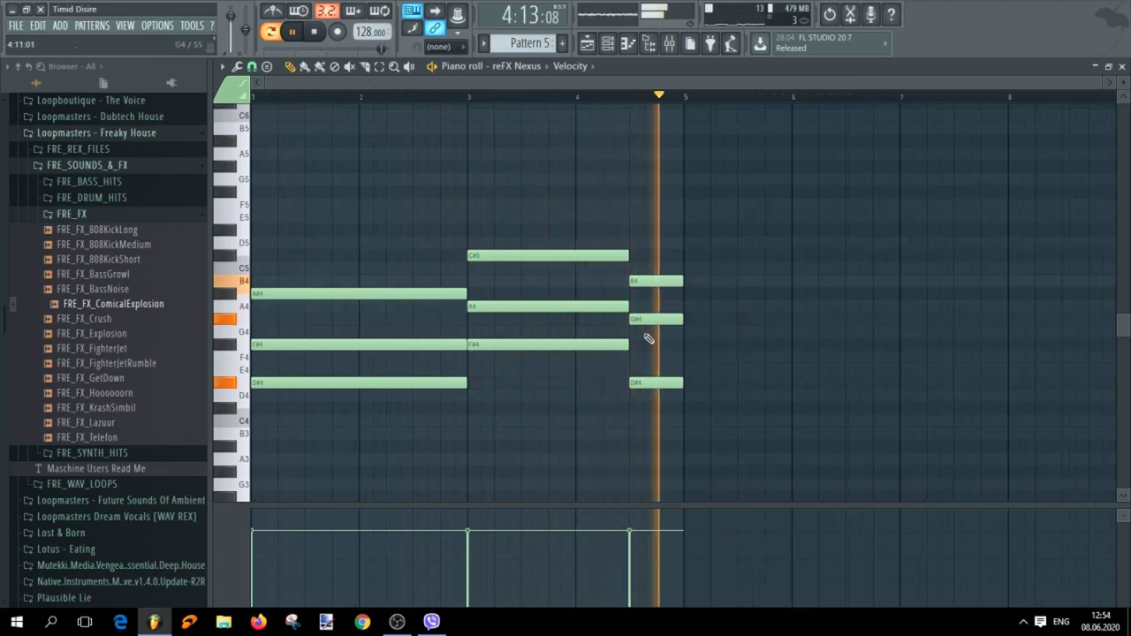
key("space")
key("space")
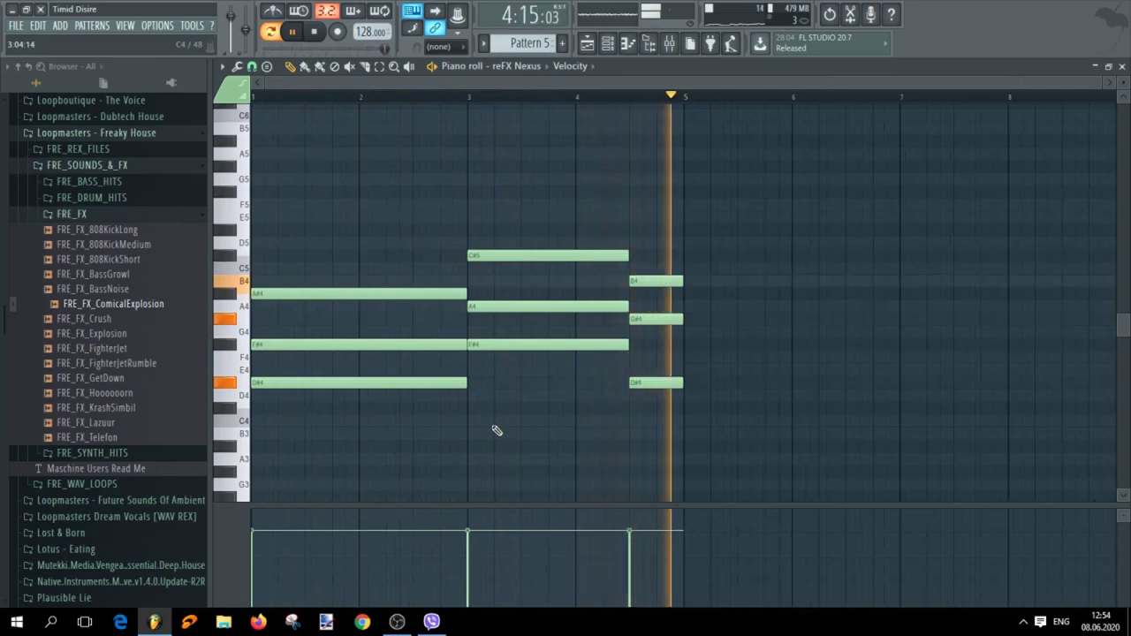
key("space")
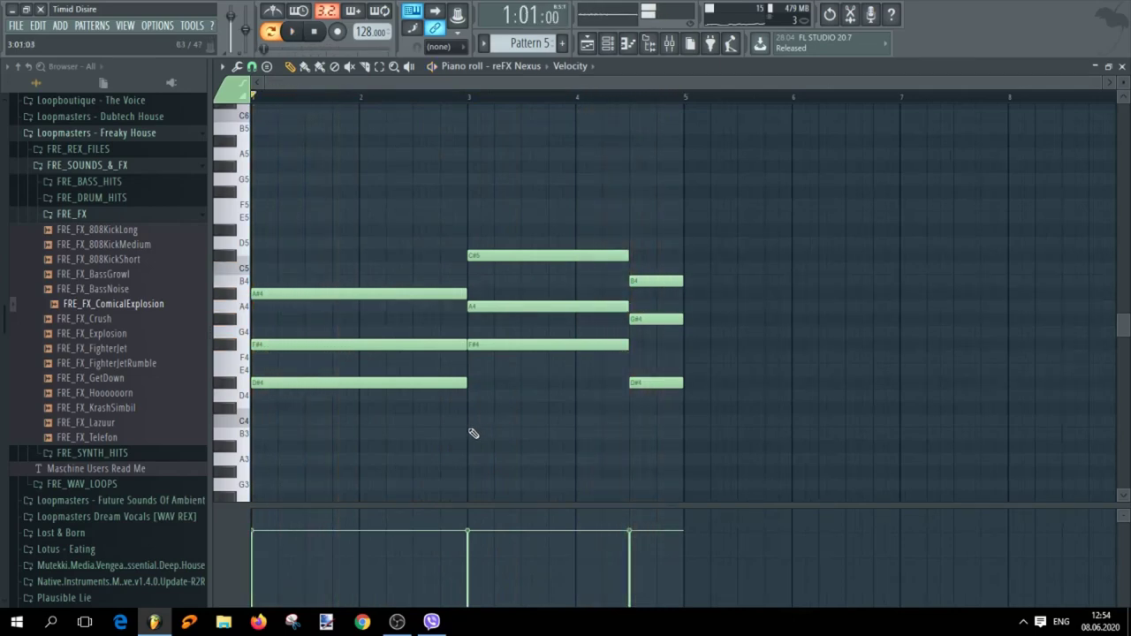
Copy the first chord (A#4, F#4, D#4) to bar 5 at the same pitch
left_click_drag(280, 425, 349, 265)
left_click_drag(328, 291, 699, 291)
scroll(781, 310, "up", 3)
scroll(795, 336, "down", 3)
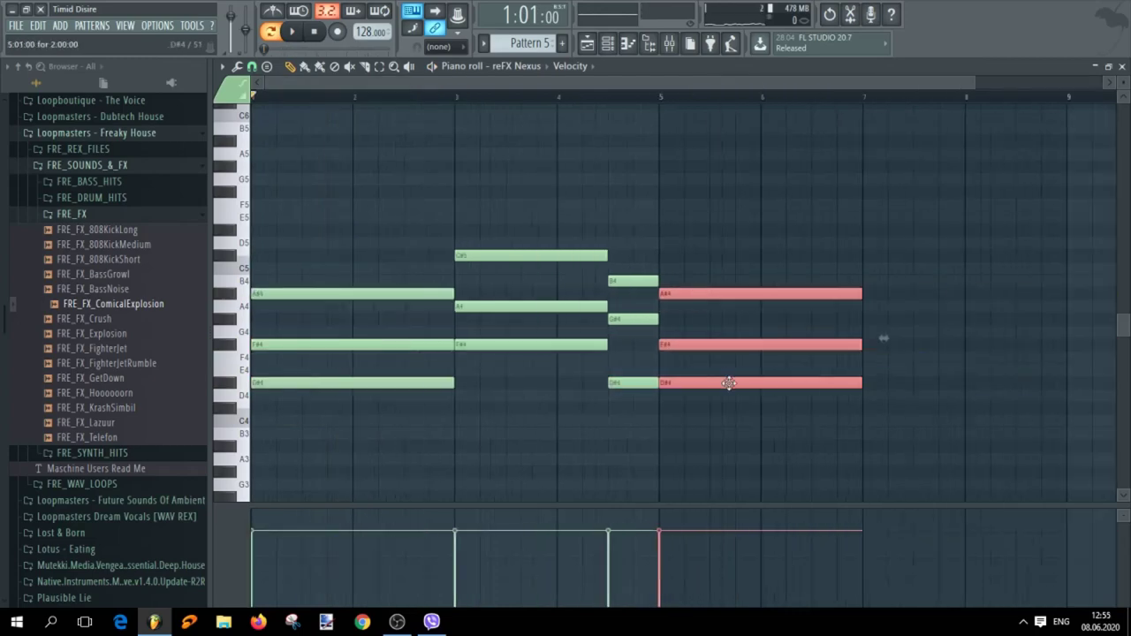
left_click(836, 197, "ctrl")
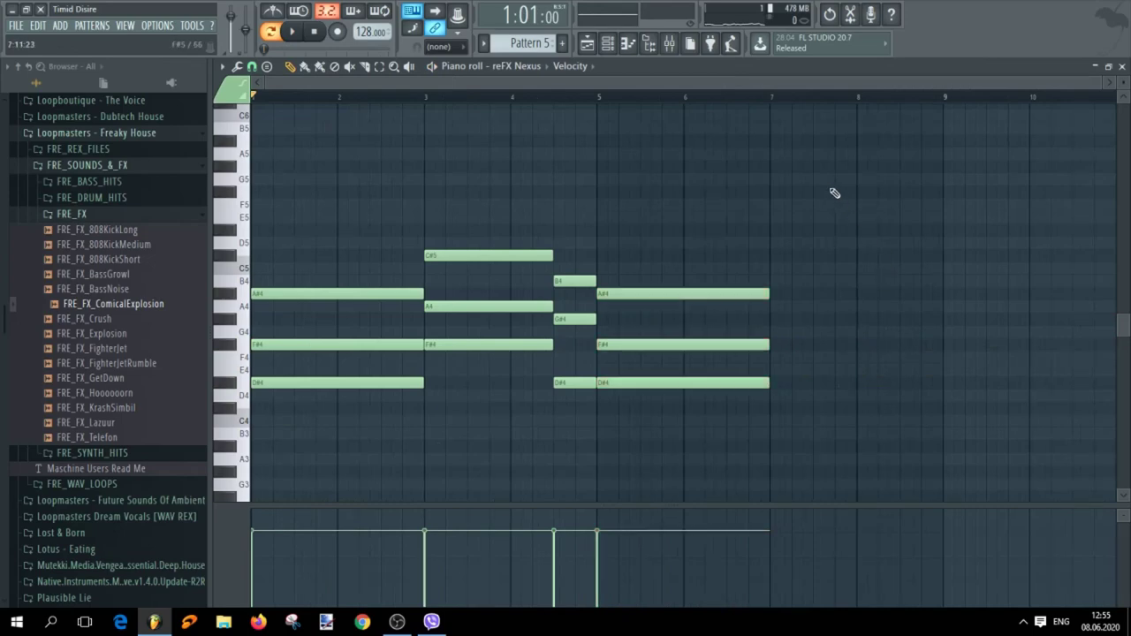
Shorten all three notes of the chord at bar 5 so they end halfway between bars 6 and 7
scroll(725, 328, "up", 3)
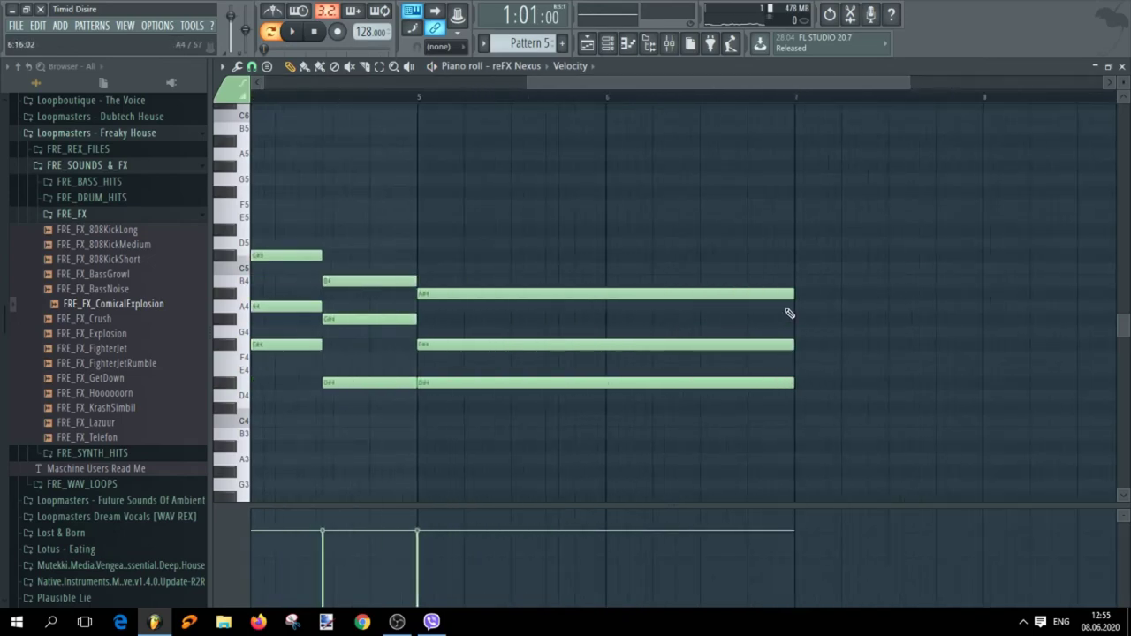
left_click_drag(793, 292, 712, 302)
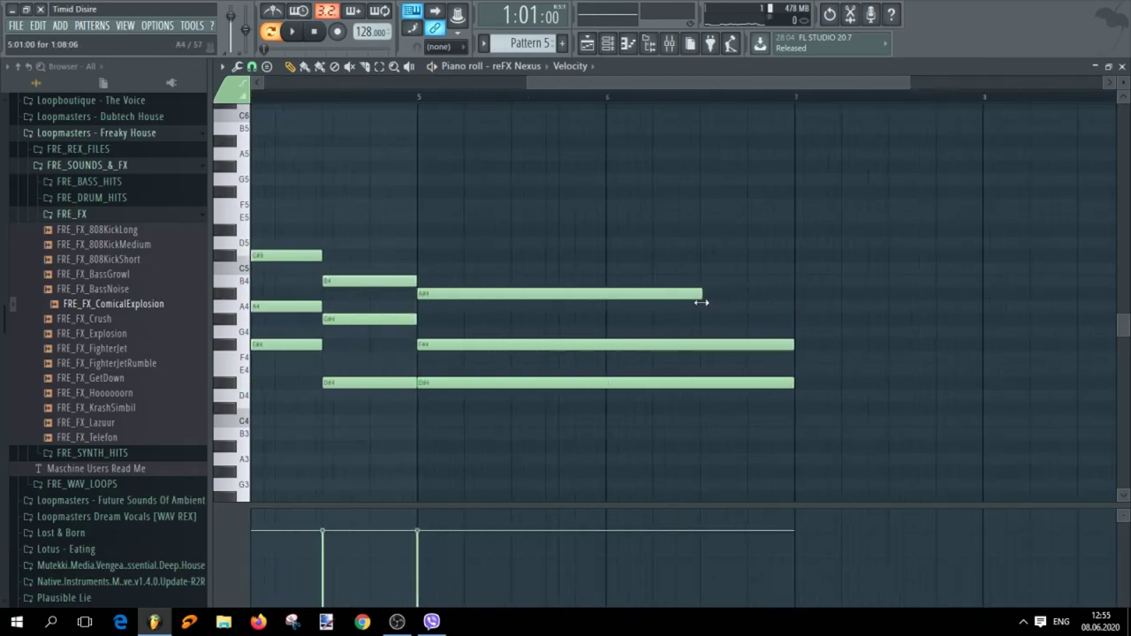
left_click_drag(794, 346, 699, 351)
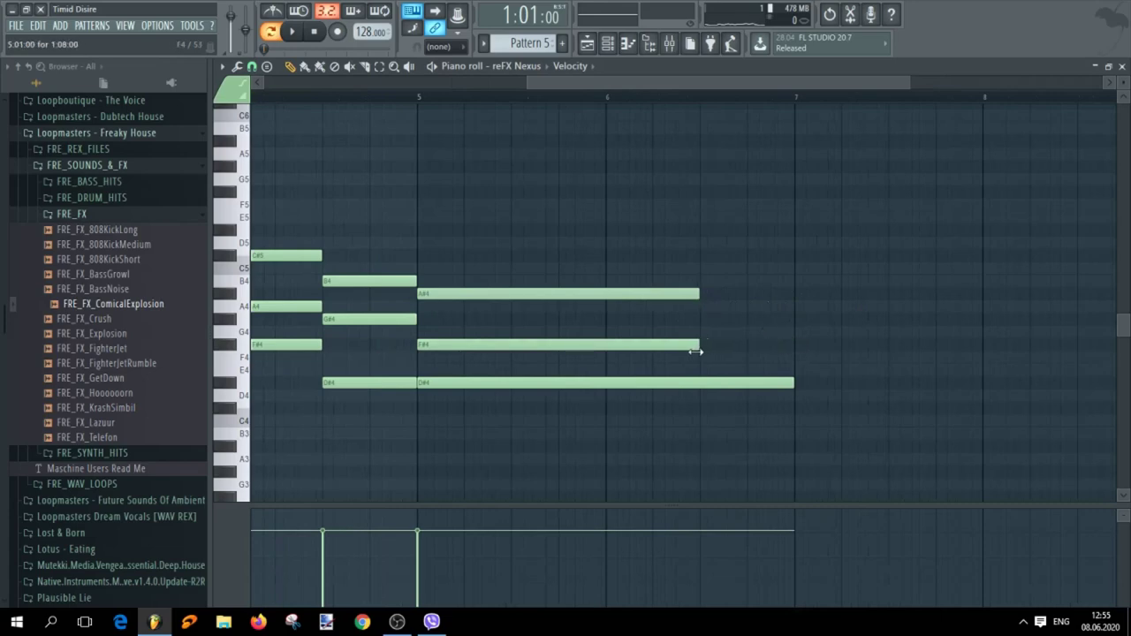
left_click_drag(792, 384, 718, 392)
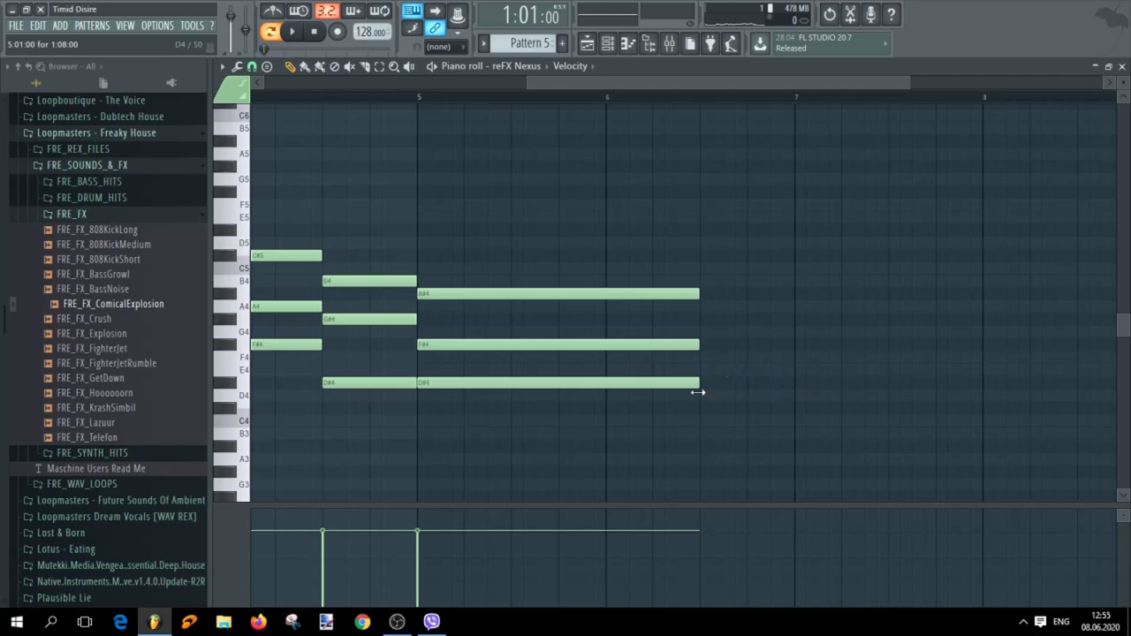
scroll(758, 398, "down", 3)
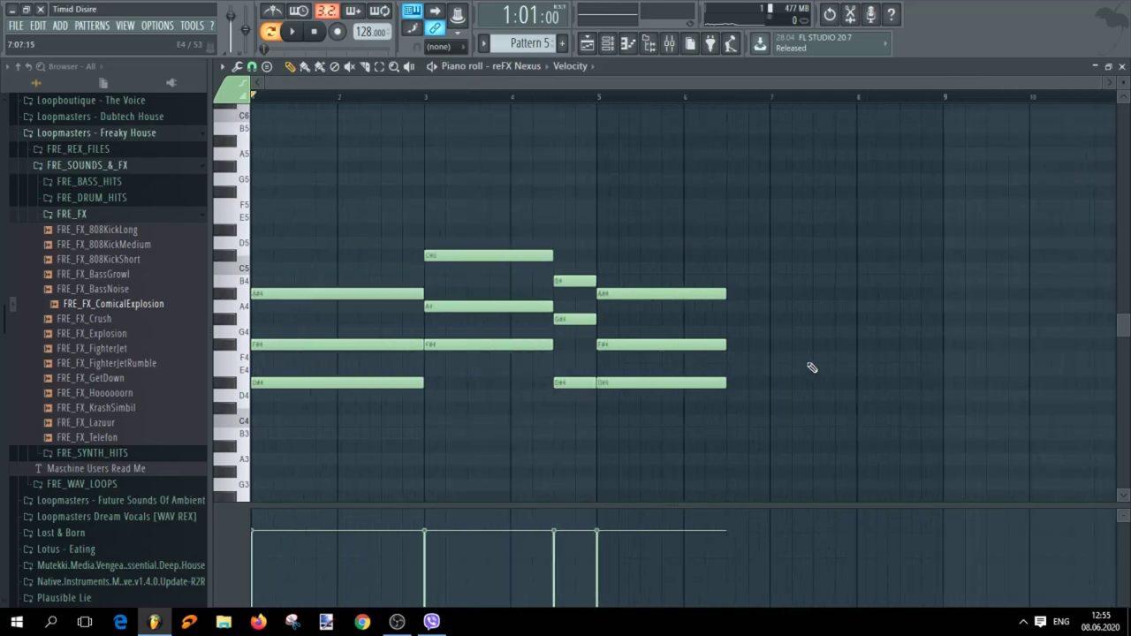
scroll(808, 363, "up", 3)
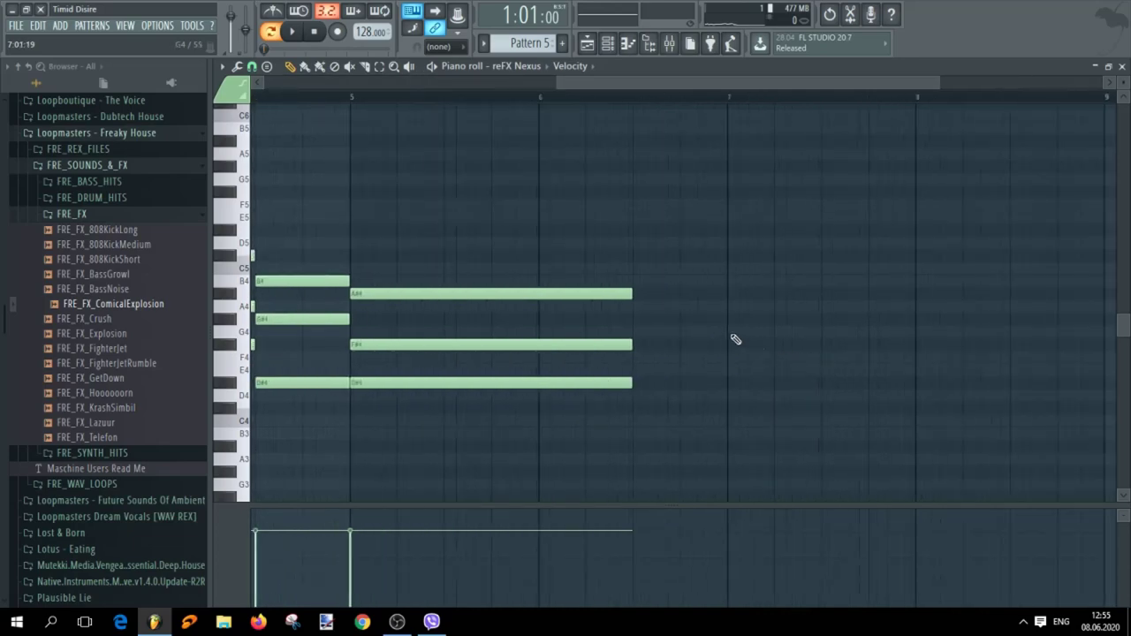
left_click(645, 320)
scroll(716, 379, "down", 3)
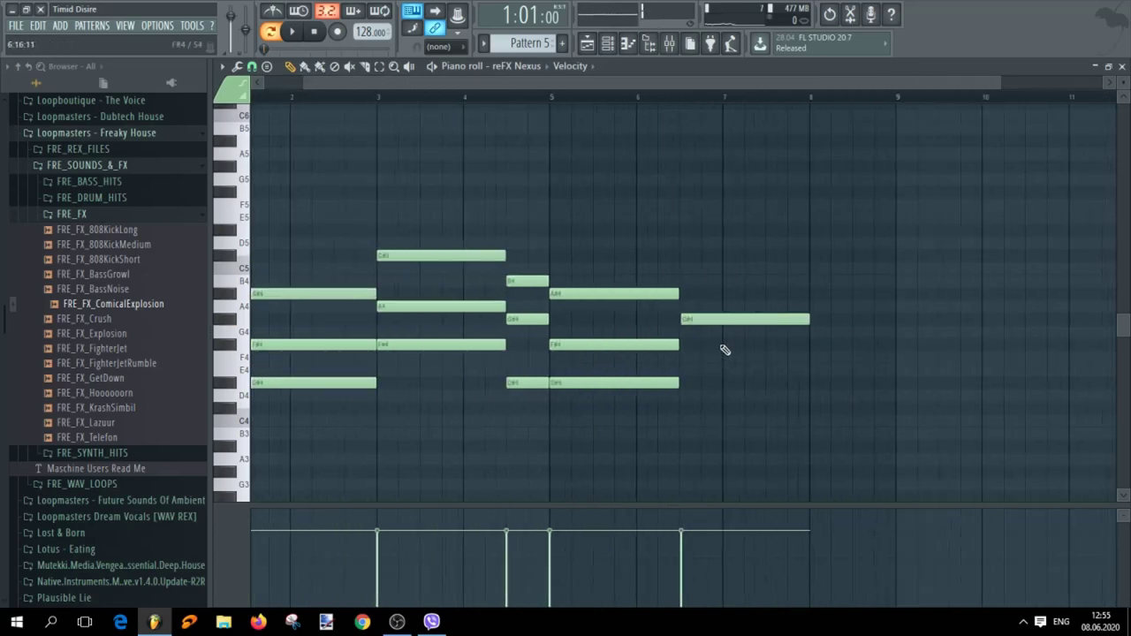
scroll(725, 350, "up", 3)
left_click_drag(684, 320, 681, 320)
right_click(694, 324)
scroll(636, 340, "down", 3)
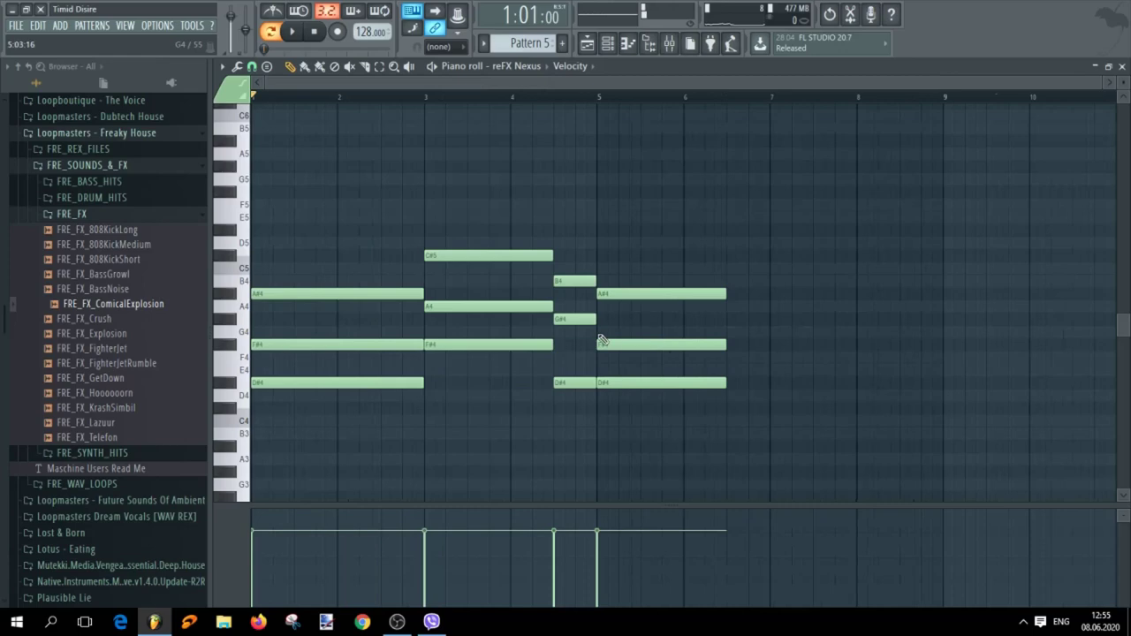
Build a half-bar chord of G#4, D#4 and C#4 from midway through bar 6 to bar 7
scroll(733, 328, "up", 3)
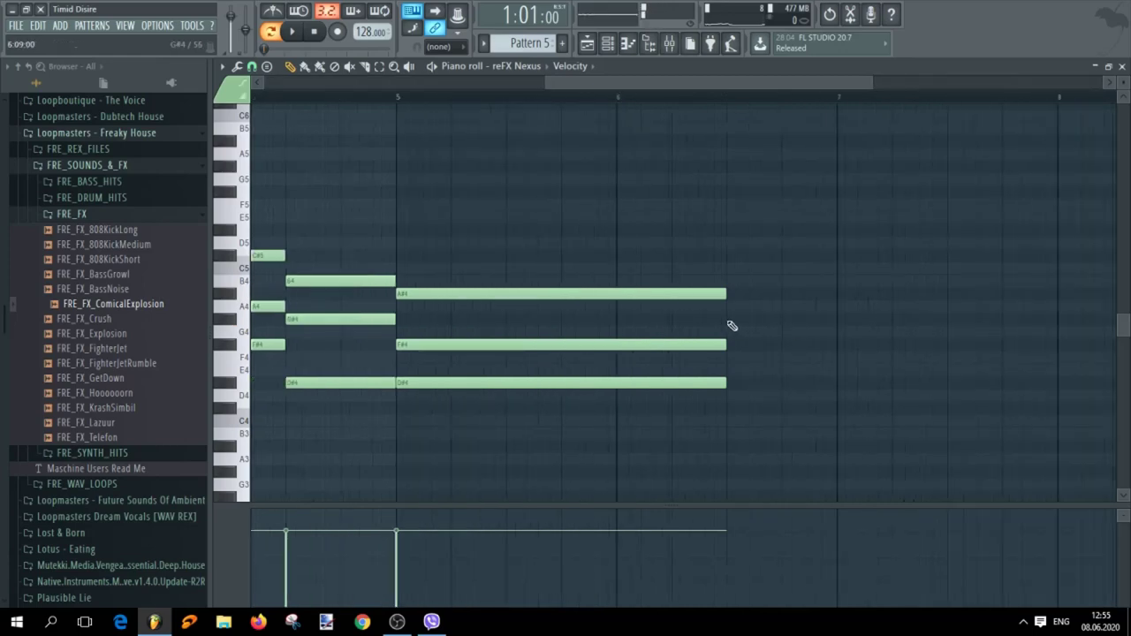
left_click(733, 320)
scroll(763, 357, "up", 2)
left_click_drag(698, 321, 711, 321)
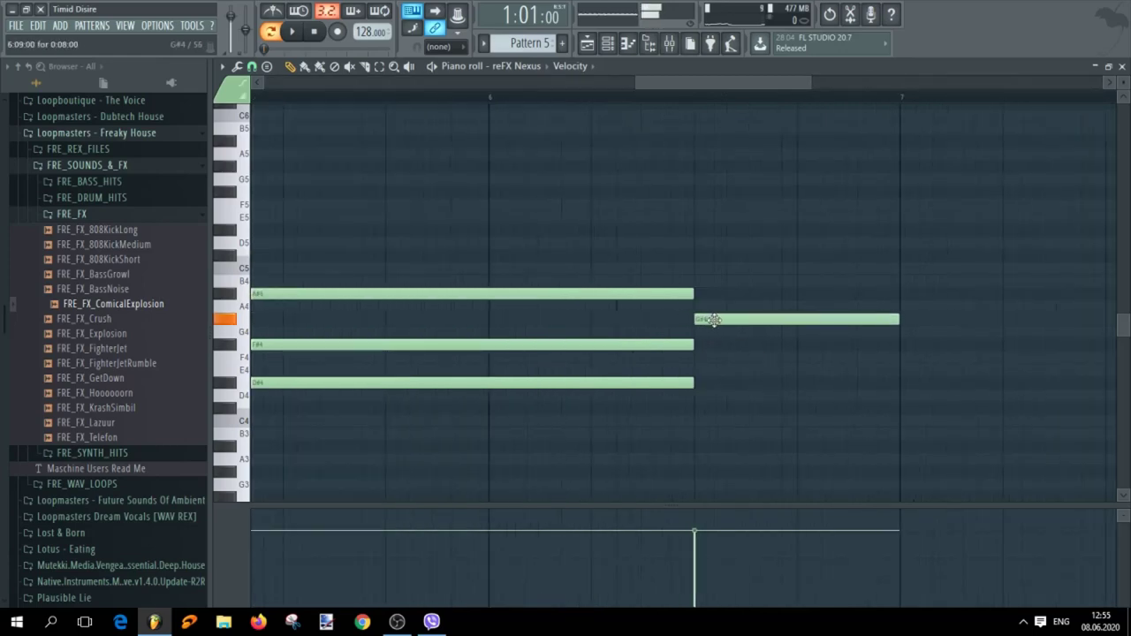
left_click(703, 384)
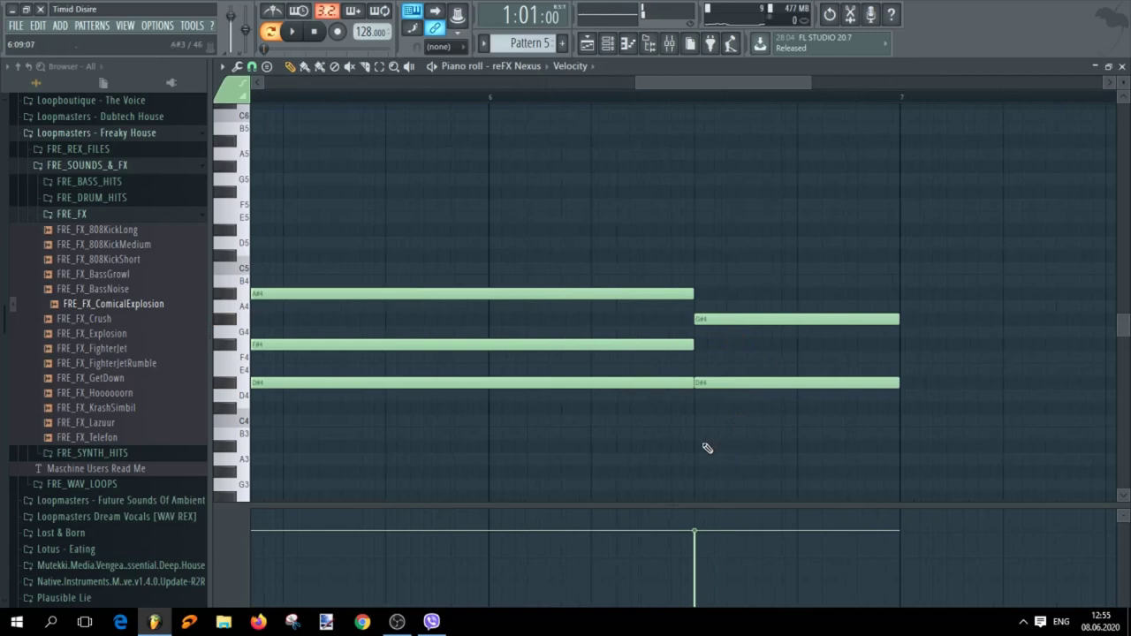
left_click(705, 408)
scroll(783, 445, "down", 3)
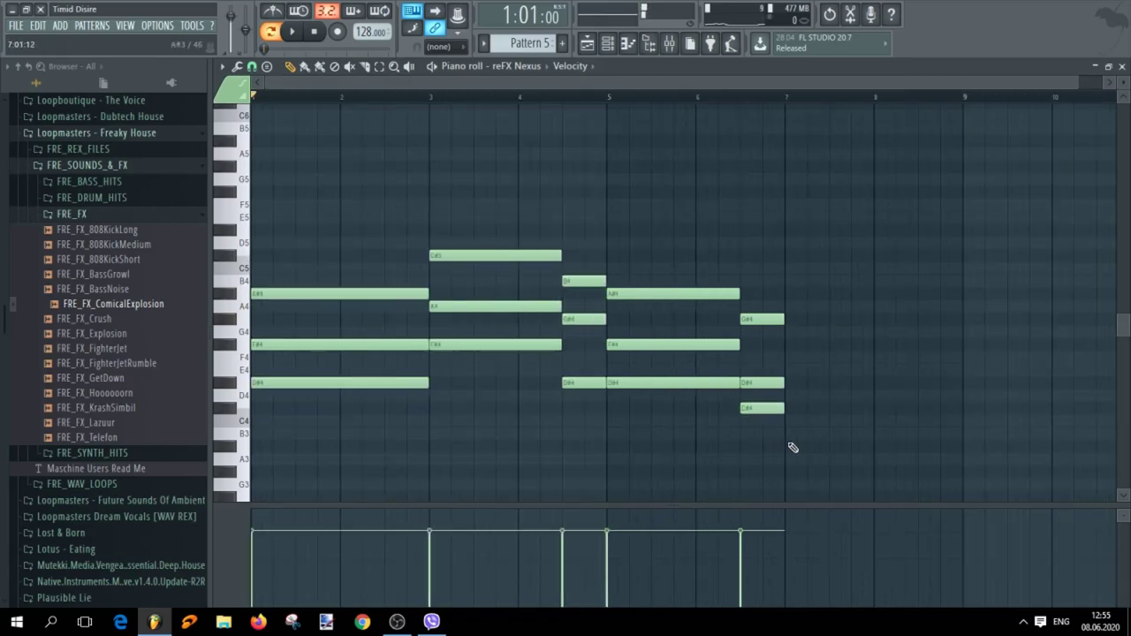
Play back the progression up to bar 7 and listen to the closing half-bar chord
key("space")
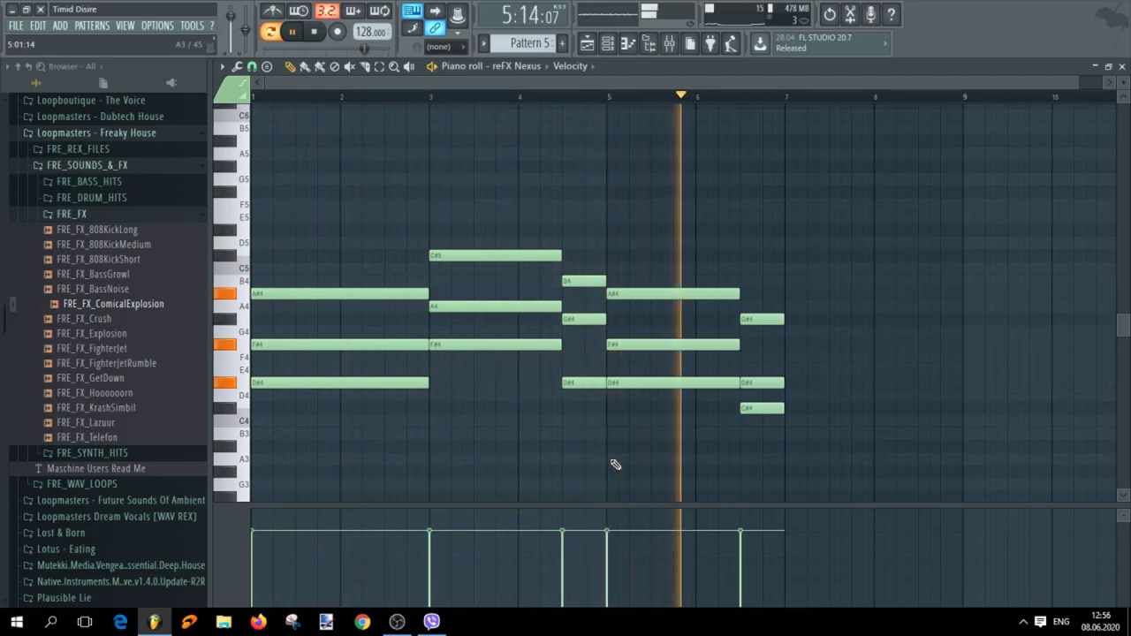
scroll(874, 457, "up", 3)
scroll(601, 483, "down", 3)
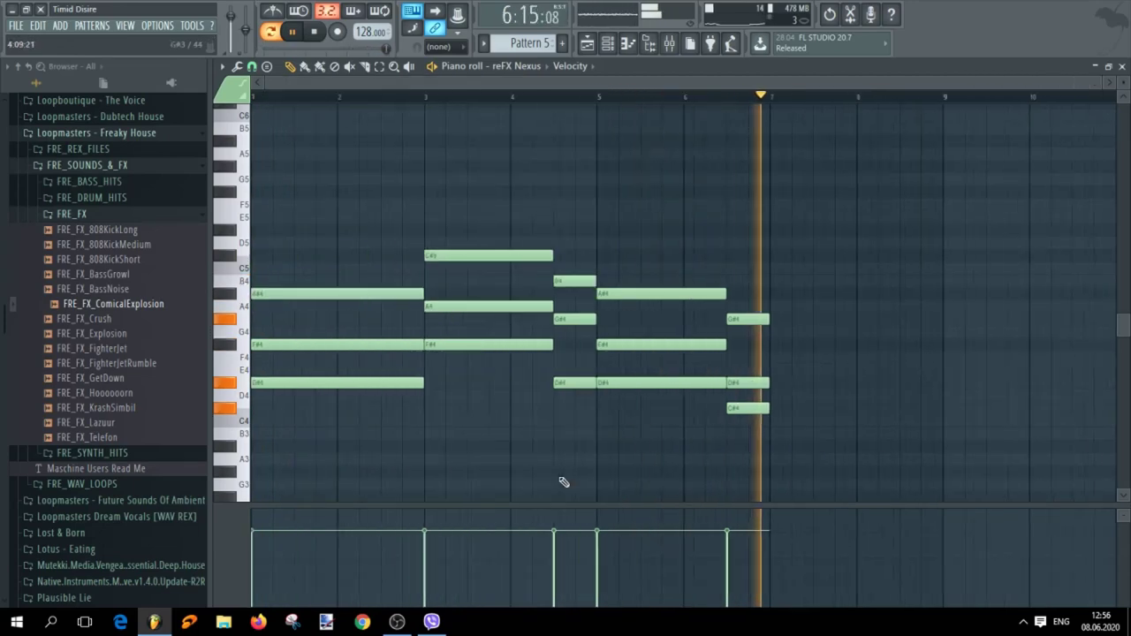
key("space")
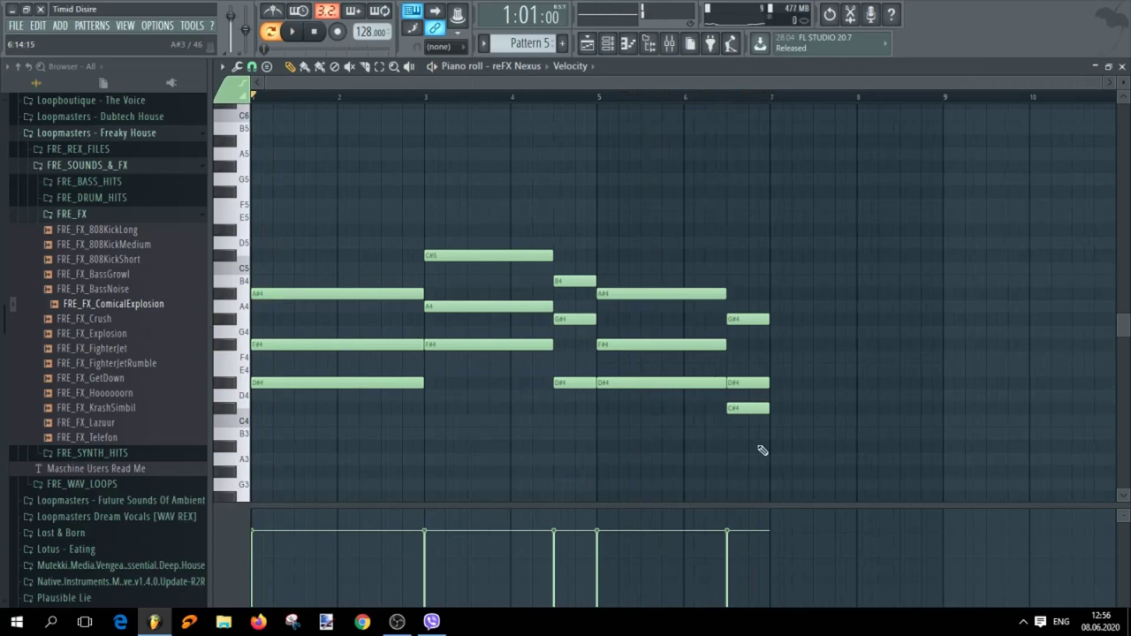
Raise the last chord's middle note from D#4 to F#4 and play the progression again
left_click_drag(746, 383, 747, 345)
key("space")
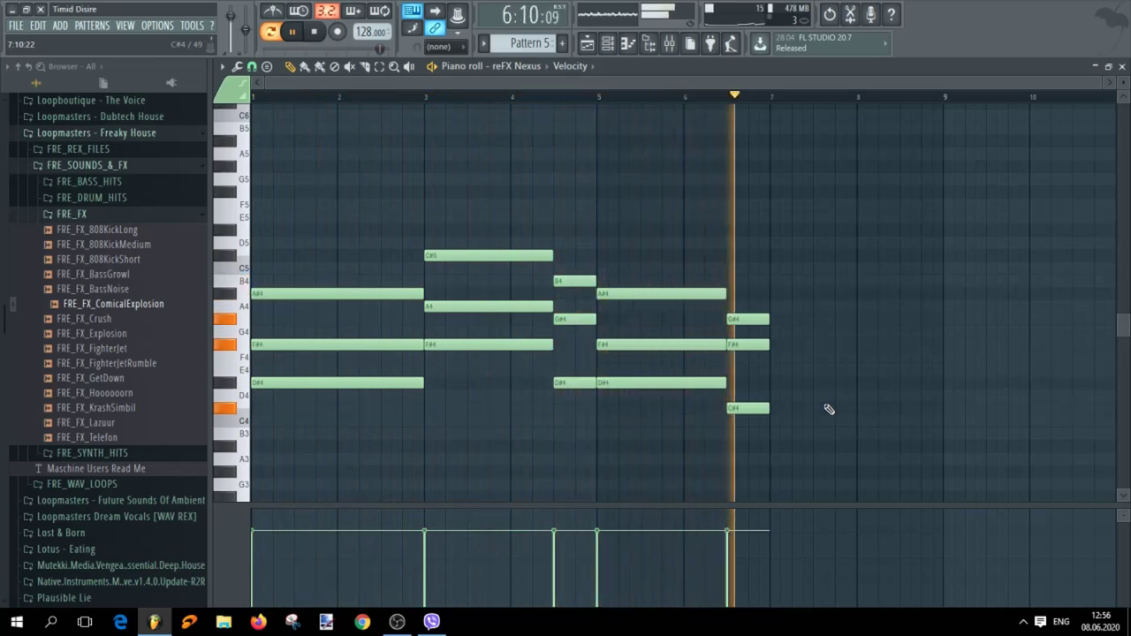
key("space")
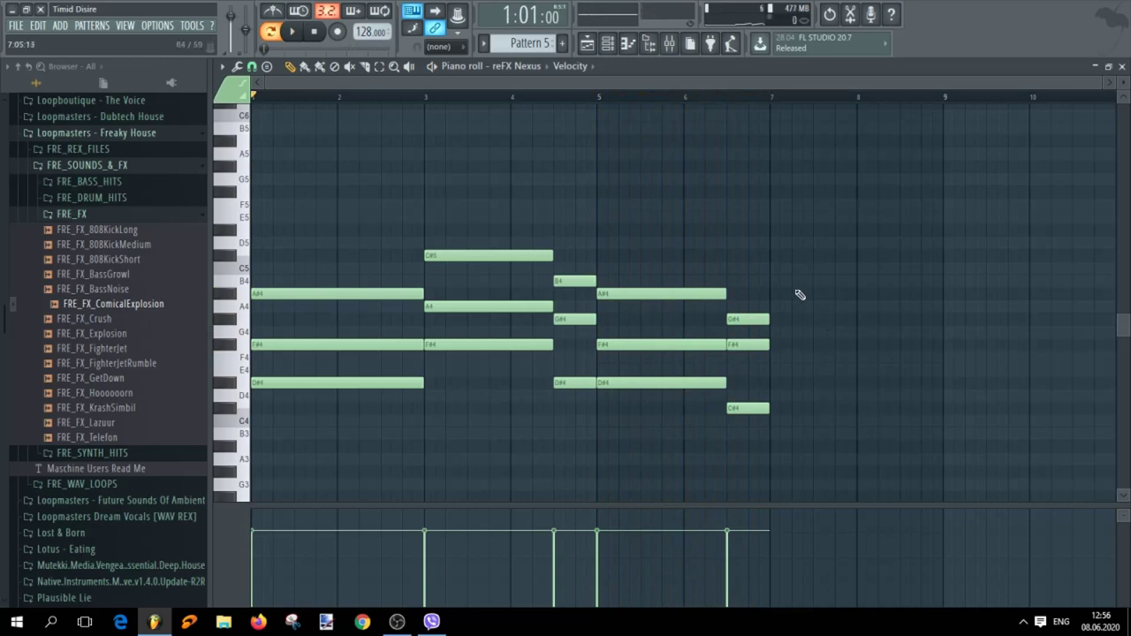
Copy the one-and-a-half-bar chord from bar 3 to bar 7, transposed down to A#4, F#4 and D#4
mouse_move(452, 376)
left_mouse_down()
mouse_move(462, 314)
mouse_move(505, 223)
mouse_move(485, 260)
mouse_move(873, 265)
left_mouse_up()
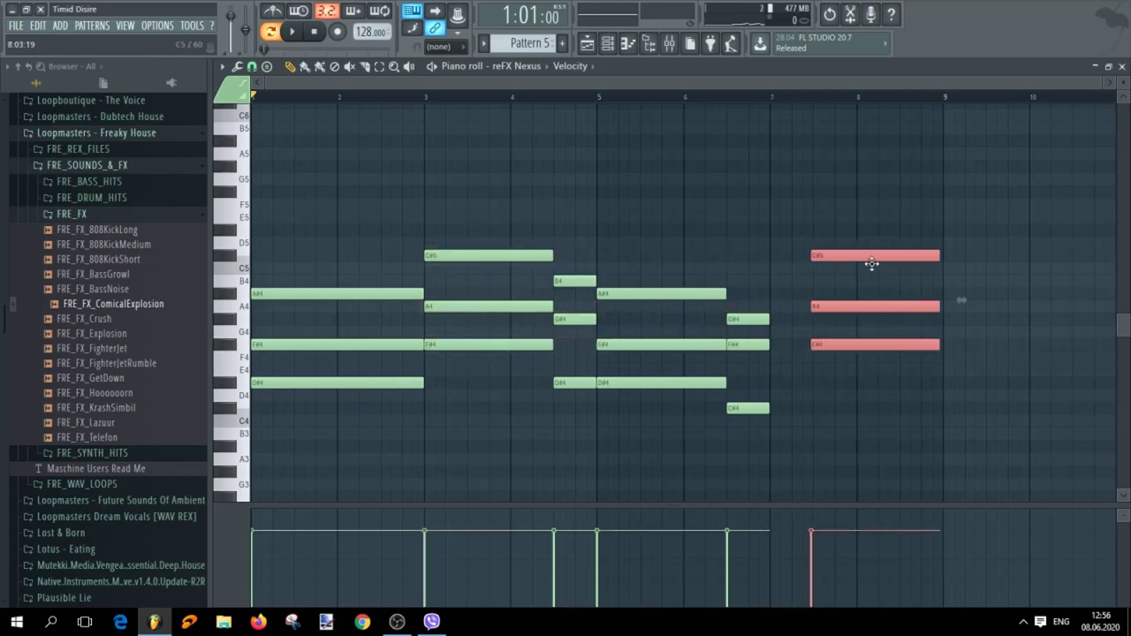
scroll(843, 356, "up", 3)
left_click_drag(807, 309, 745, 350)
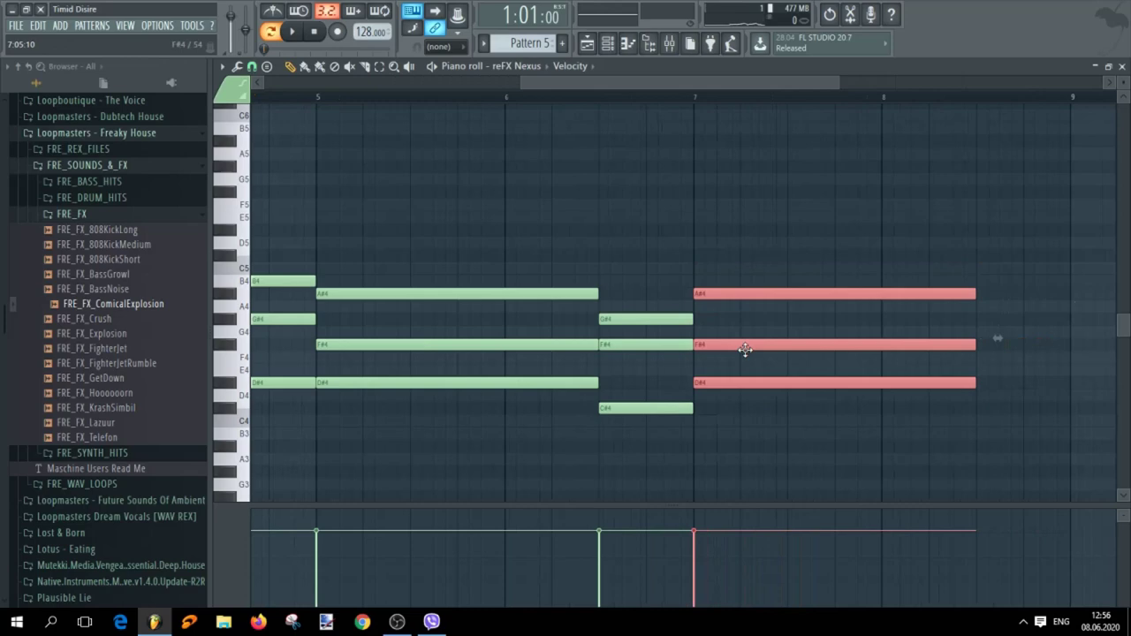
Raise the bar 7 chord's middle note from F#4 to G#4, align it to the bar start and play from bar 5
scroll(745, 350, "down", 4)
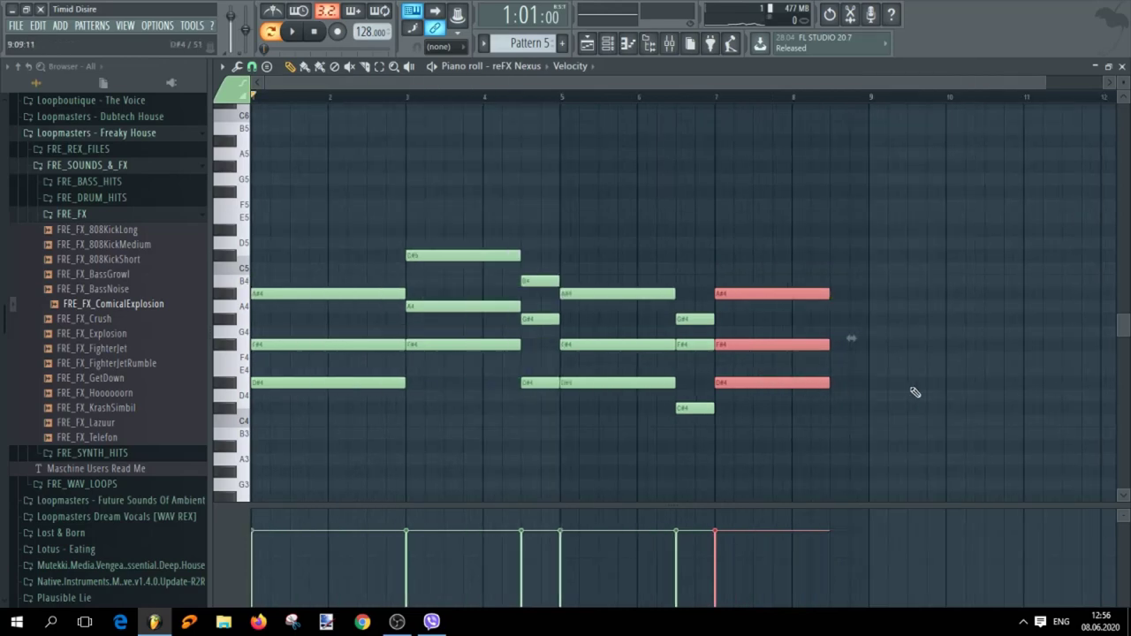
scroll(915, 391, "up", 1)
left_click(910, 366)
left_click_drag(725, 345, 721, 316)
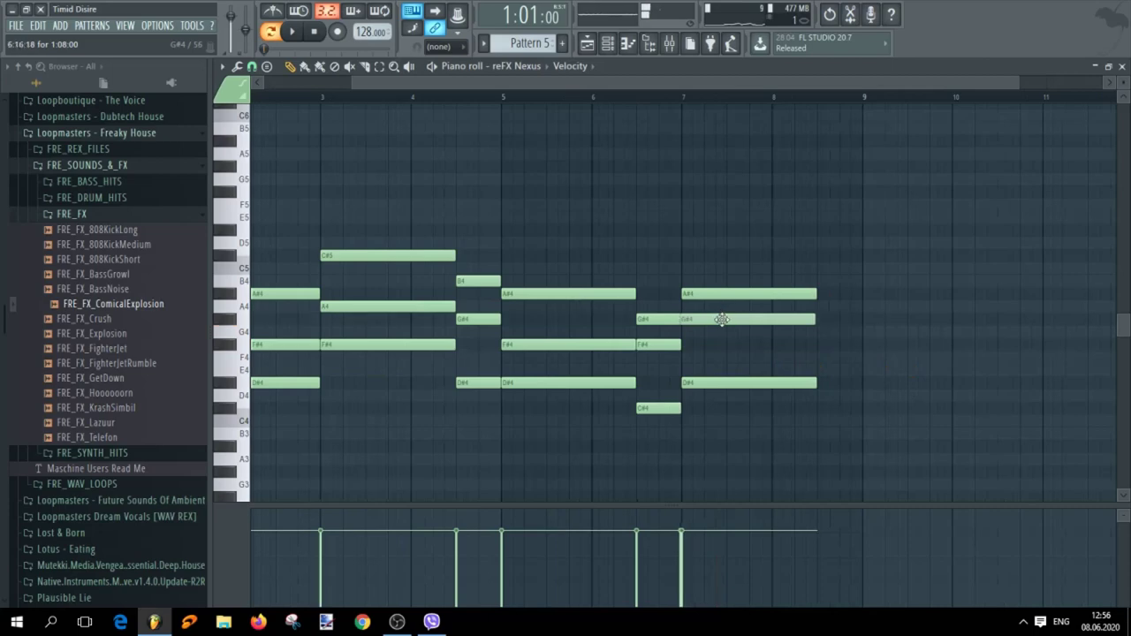
scroll(765, 362, "down", 1)
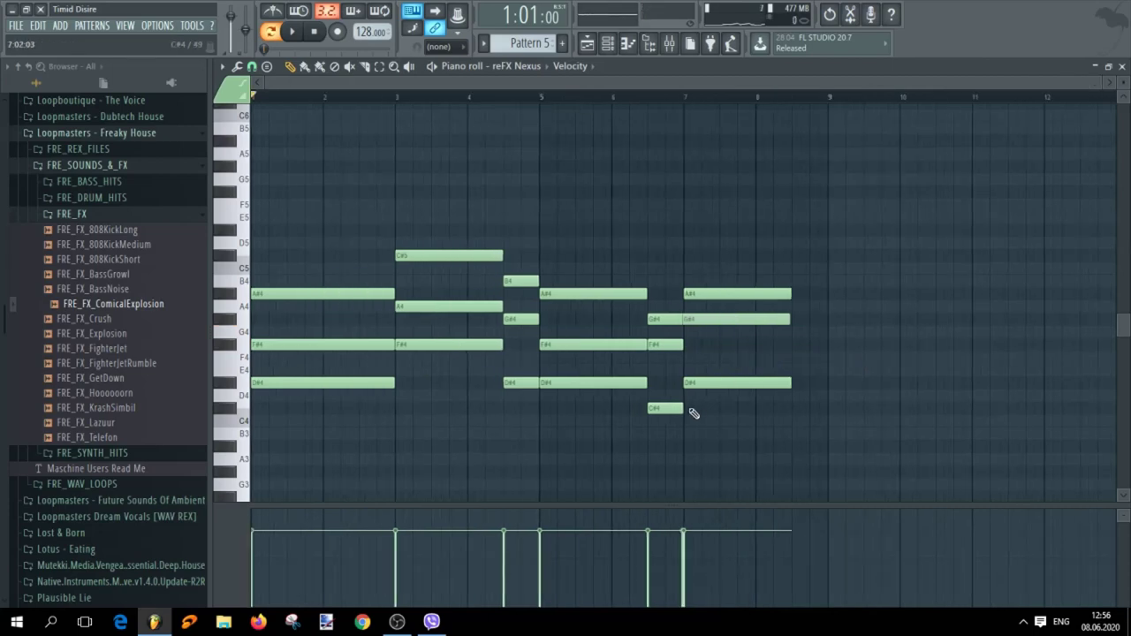
left_click(541, 96)
key("space")
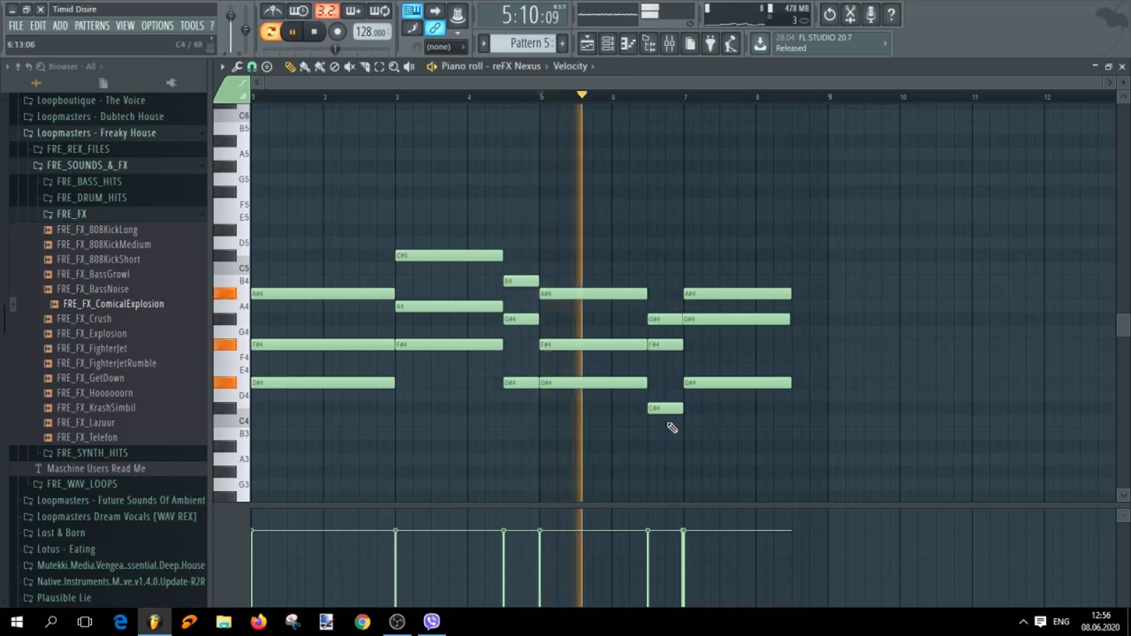
scroll(670, 425, "up", 4)
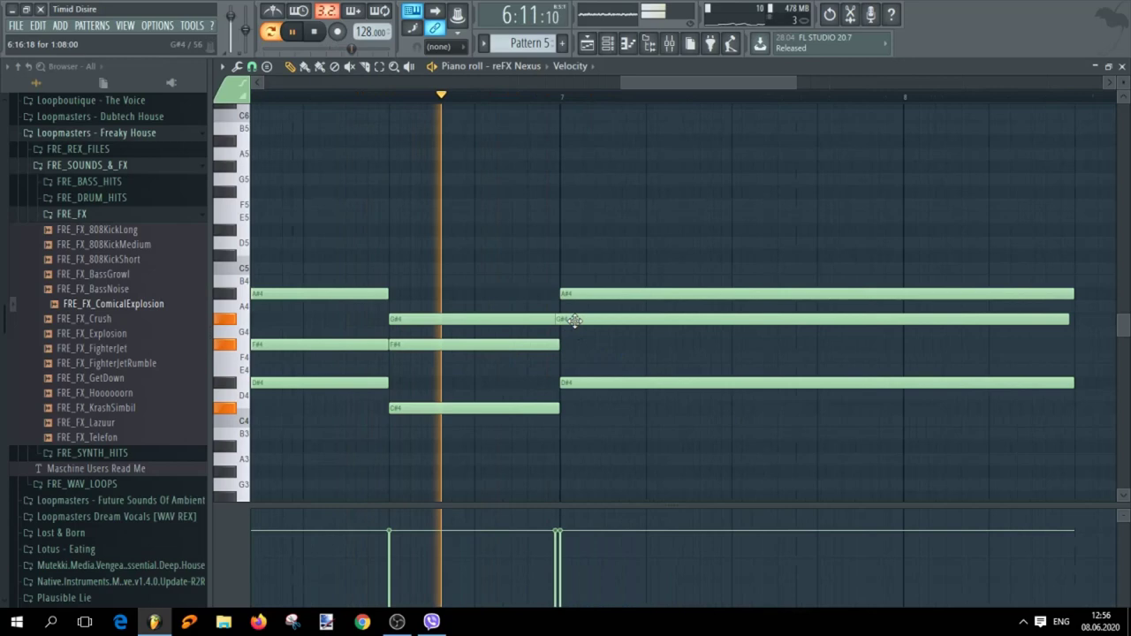
scroll(657, 454, "down", 4)
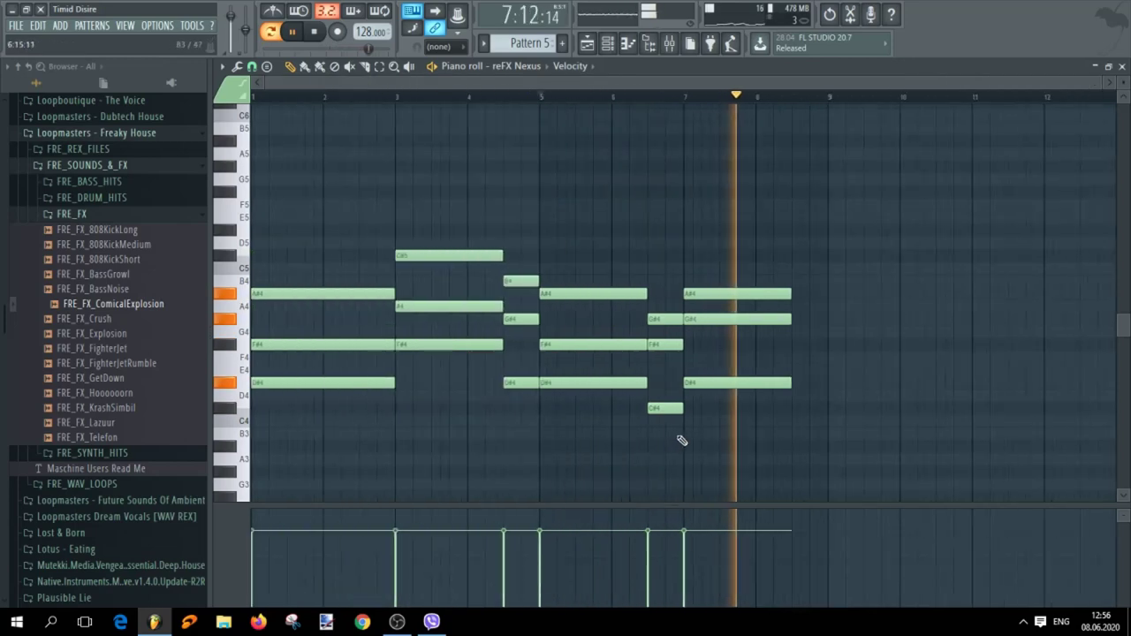
key("space")
Raise the bar 7 chord's top note to B4, align it to the bar start and play again from bar 5
left_click_drag(712, 291, 712, 281)
key("space")
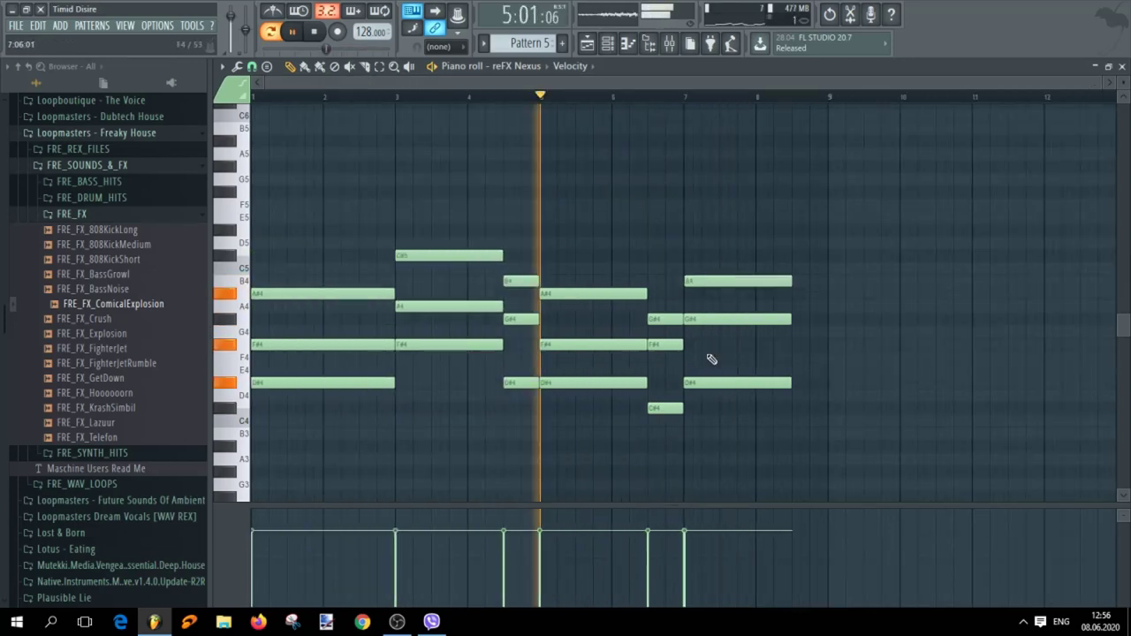
scroll(720, 429, "up", 4)
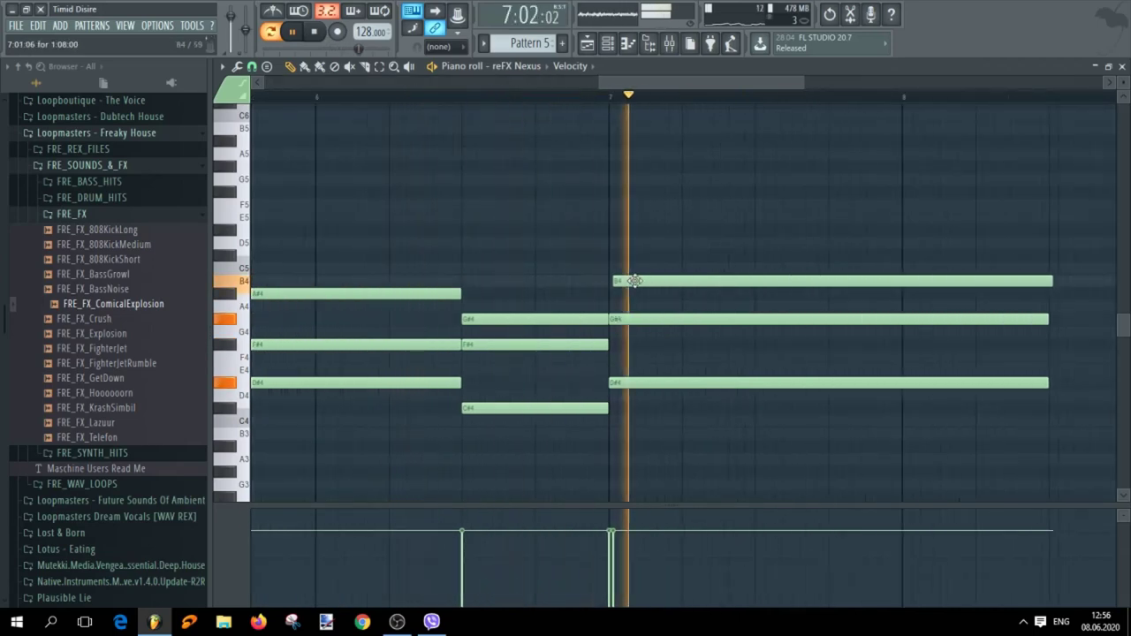
scroll(667, 368, "down", 2)
scroll(667, 368, "down", 2)
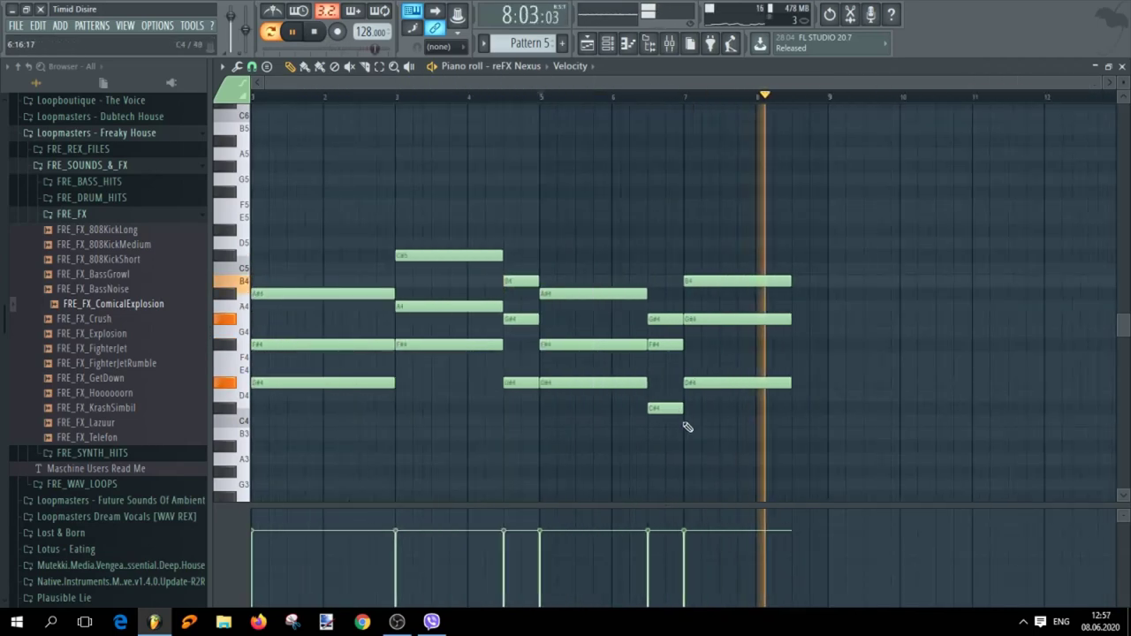
key("space")
key("space")
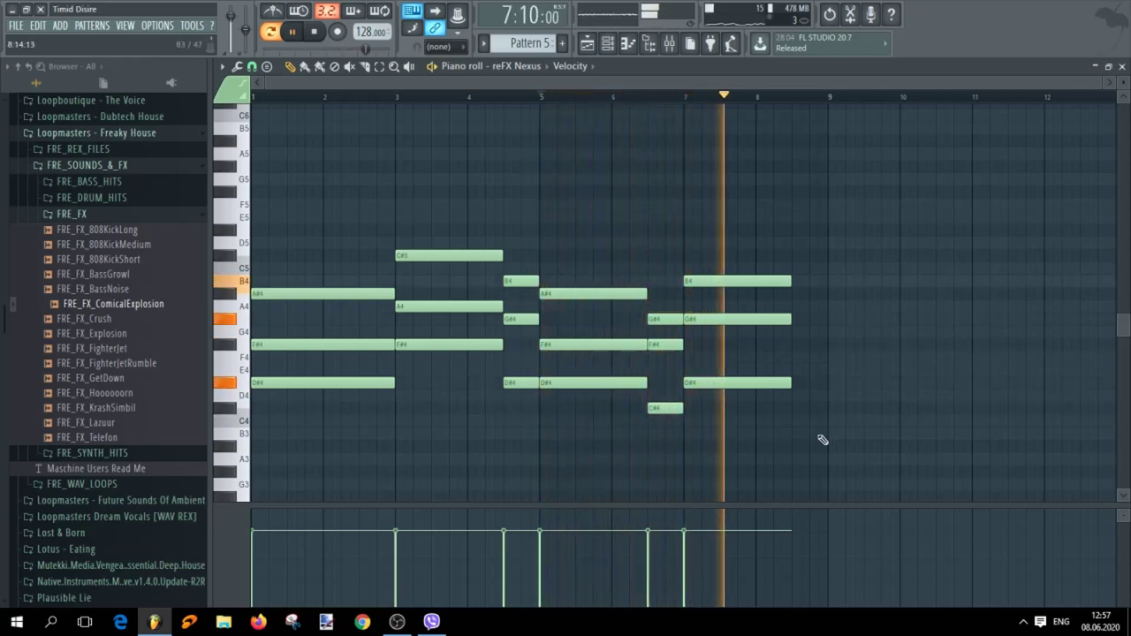
key("space")
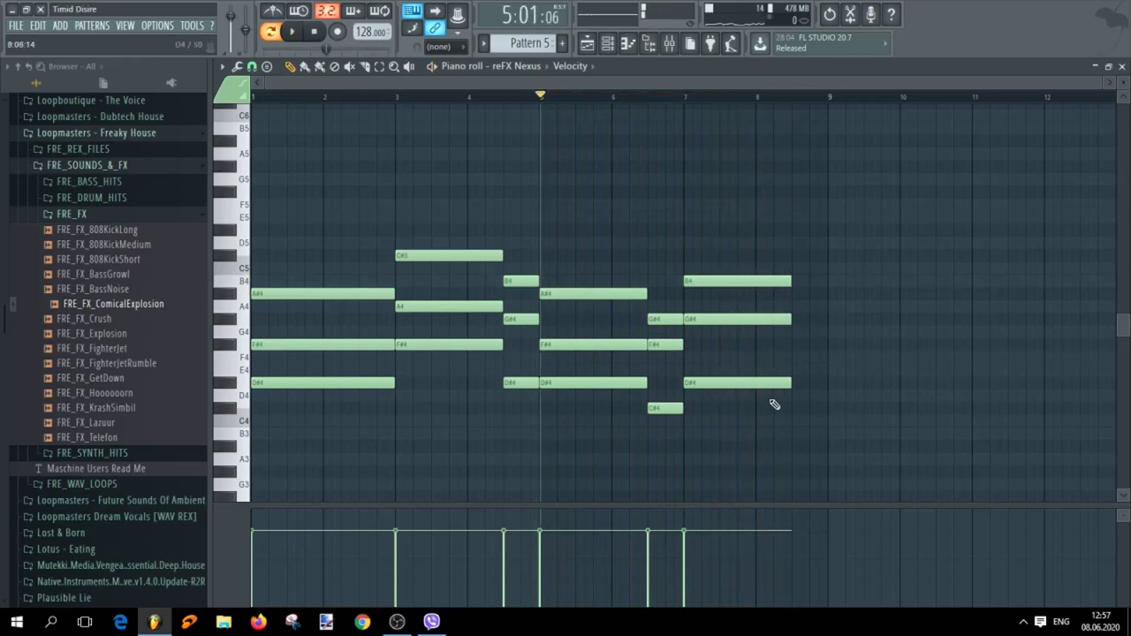
Copy the half-bar chord from bar 4 to midway through bar 8, transposed up to D5, B4 and F#4, and play from bar 5
scroll(531, 410, "up", 4)
left_click_drag(518, 436, 1039, 250)
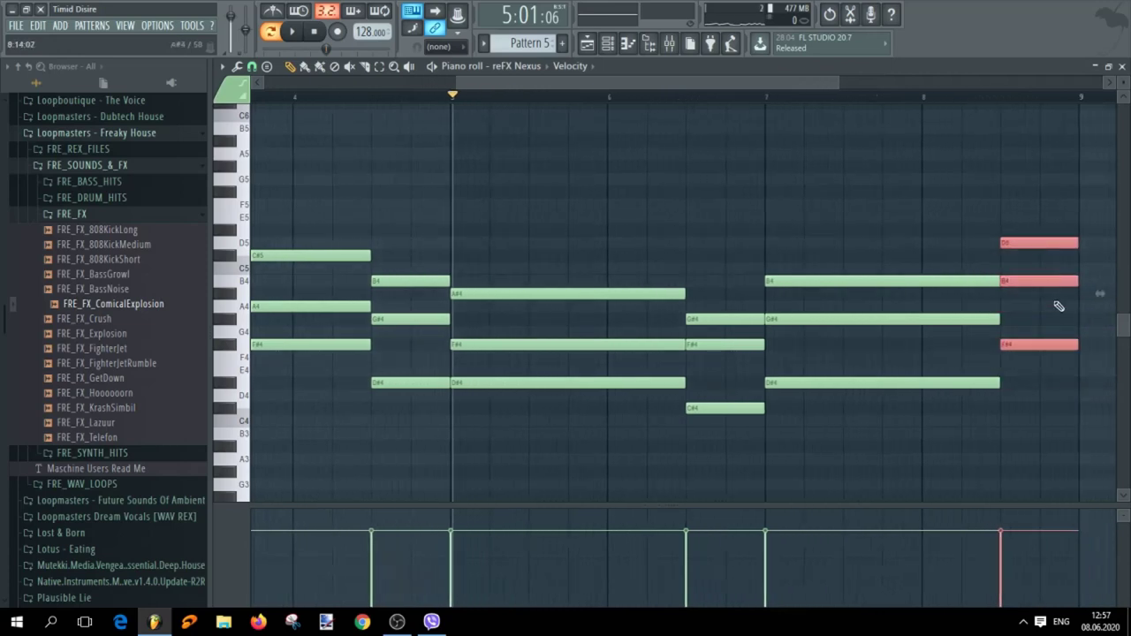
scroll(1066, 391, "down", 3)
key("space")
scroll(770, 469, "up", 2)
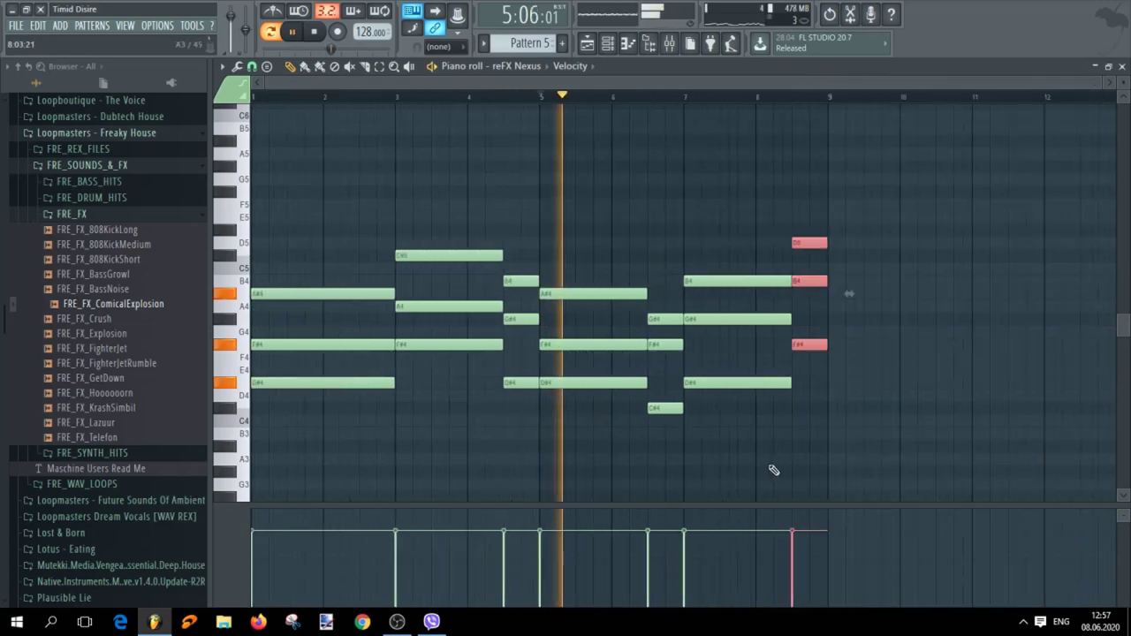
scroll(751, 381, "up", 3)
scroll(893, 388, "down", 3)
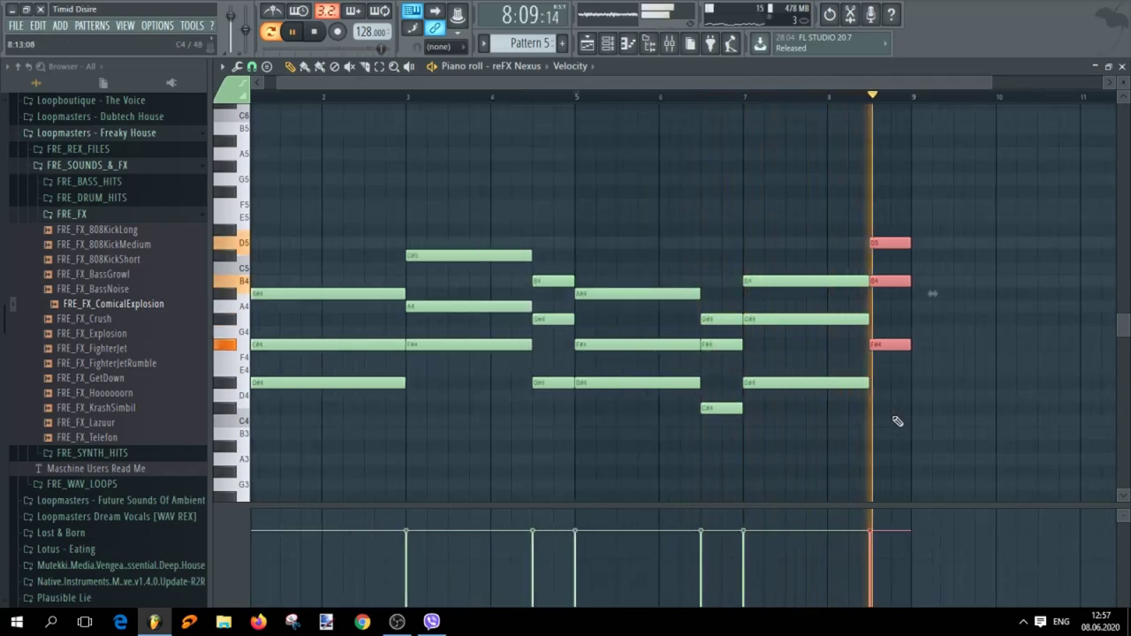
key("space")
Change the last half-bar chord in bar 8 to C#5, G#4 and F#4 and play the progression from bar 5
scroll(941, 306, "up", 3)
left_click(904, 277, "ctrl")
left_click_drag(836, 246, 818, 324)
scroll(922, 375, "down", 3)
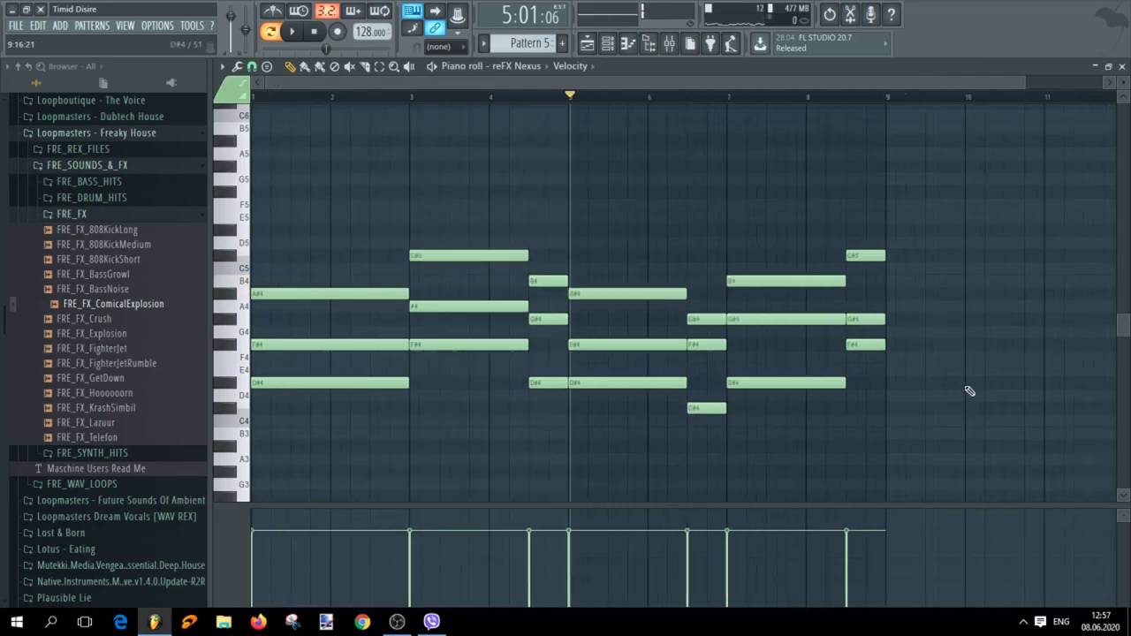
key("space")
scroll(845, 397, "up", 3)
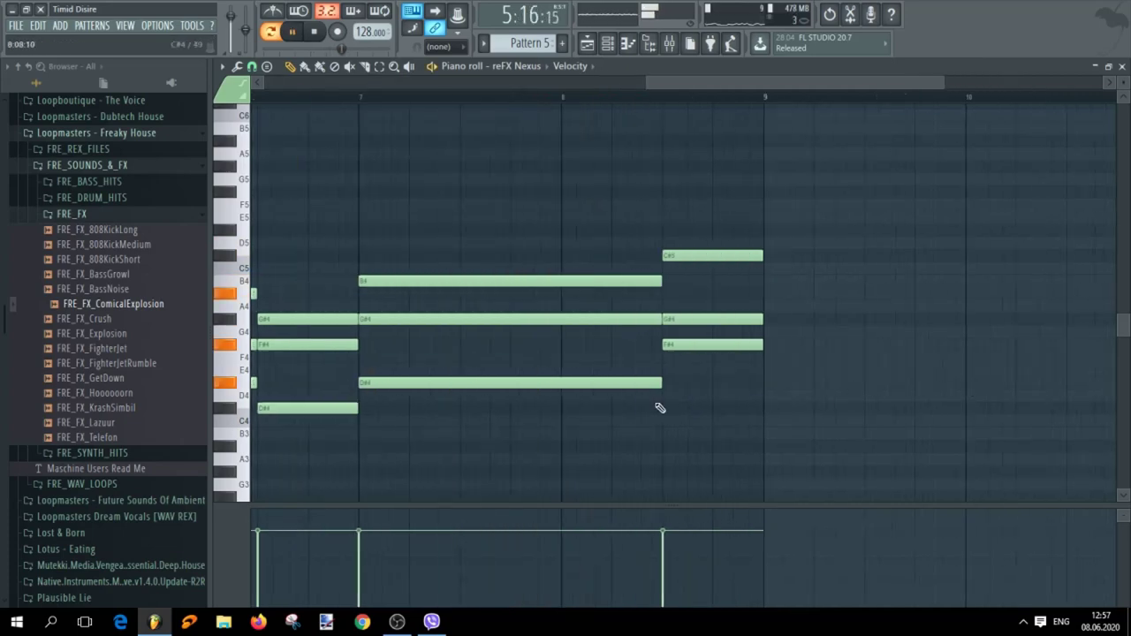
scroll(768, 430, "down", 3)
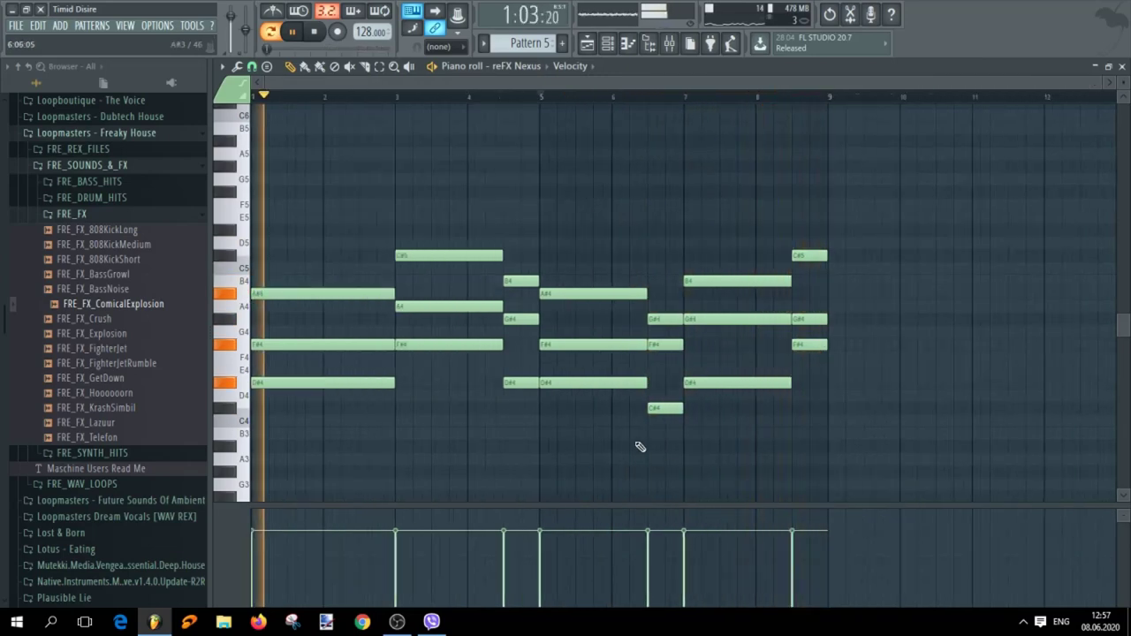
key("space")
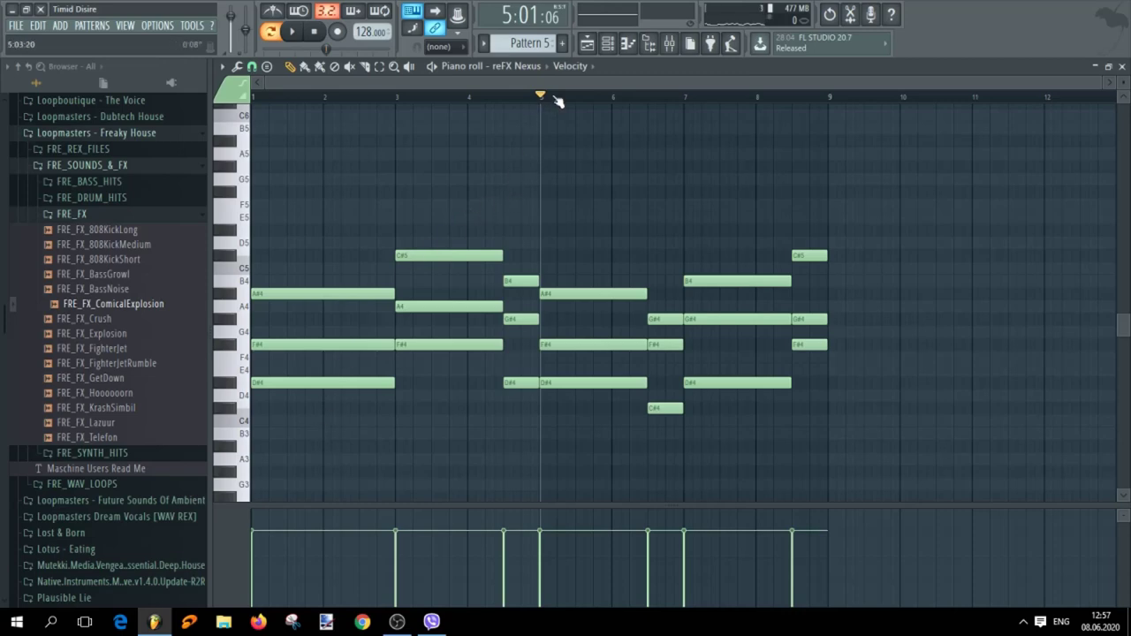
Place a Pattern 5 clip in the playlist on Track 5, starting at bar 29
left_click(587, 43)
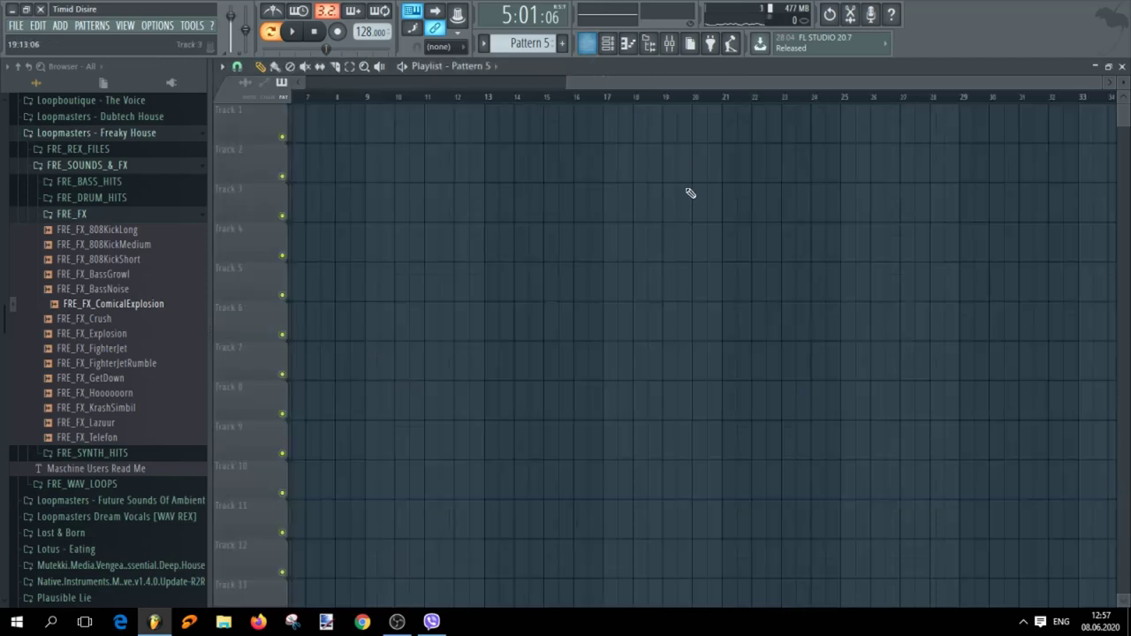
scroll(691, 193, "down", 3)
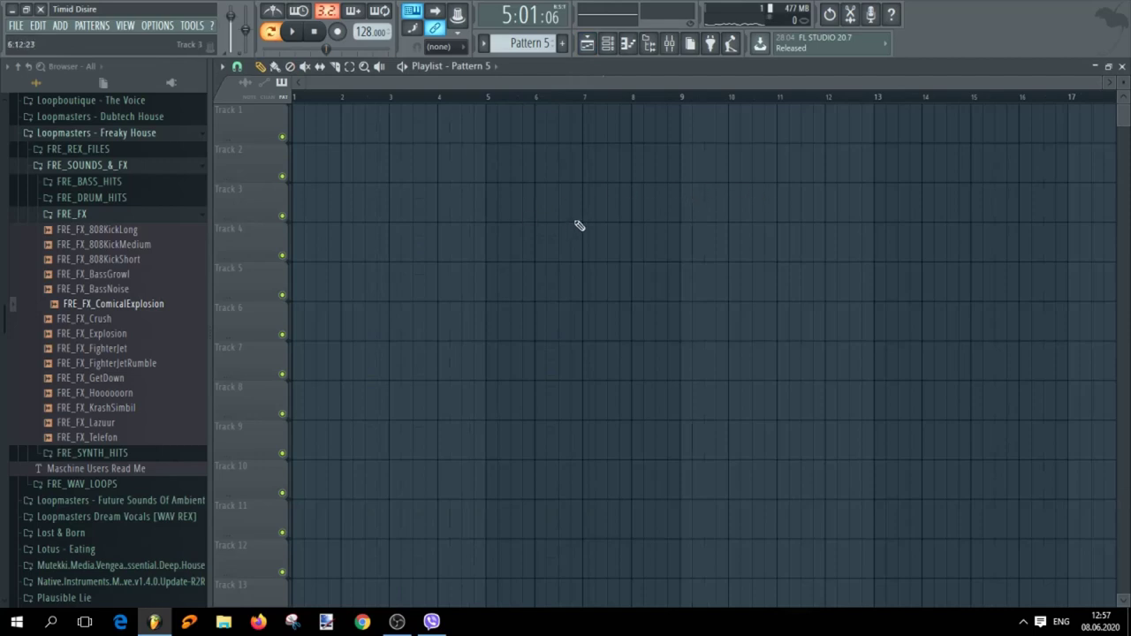
left_click(760, 214)
scroll(742, 235, "up", 3)
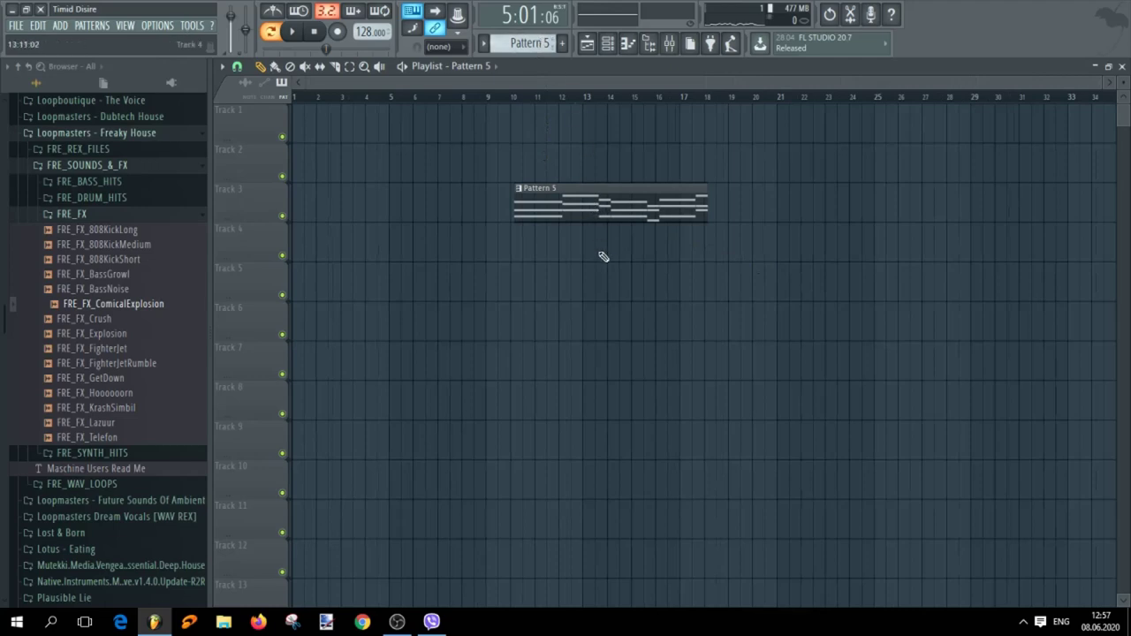
left_click_drag(544, 203, 923, 210)
scroll(927, 236, "down", 2)
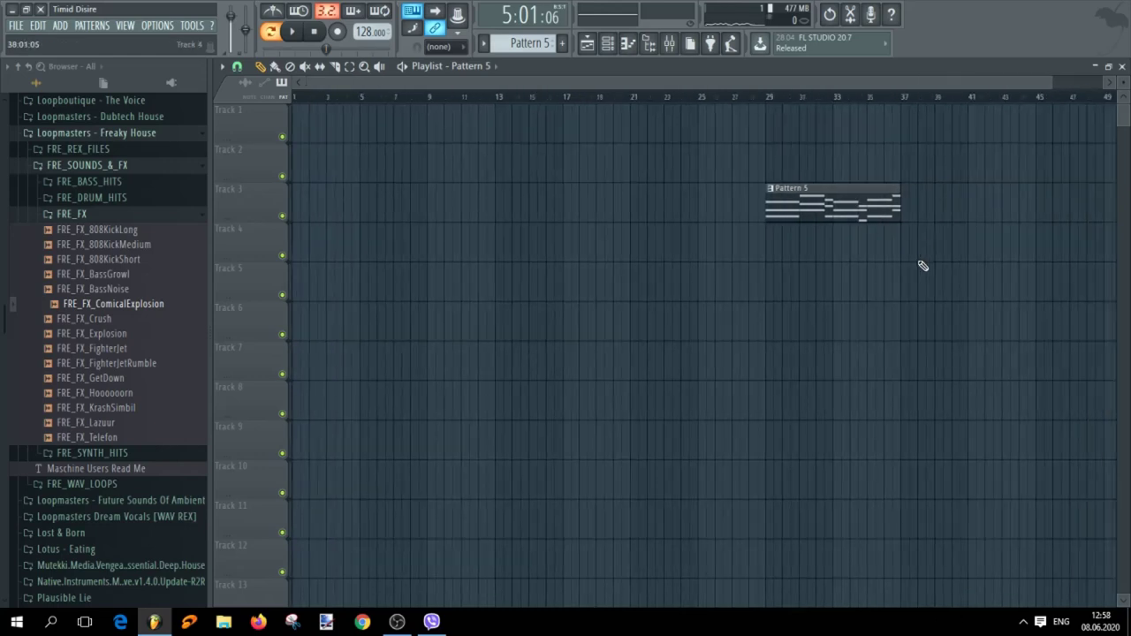
scroll(922, 265, "down", 1)
scroll(799, 267, "up", 4)
left_click_drag(618, 207, 621, 285)
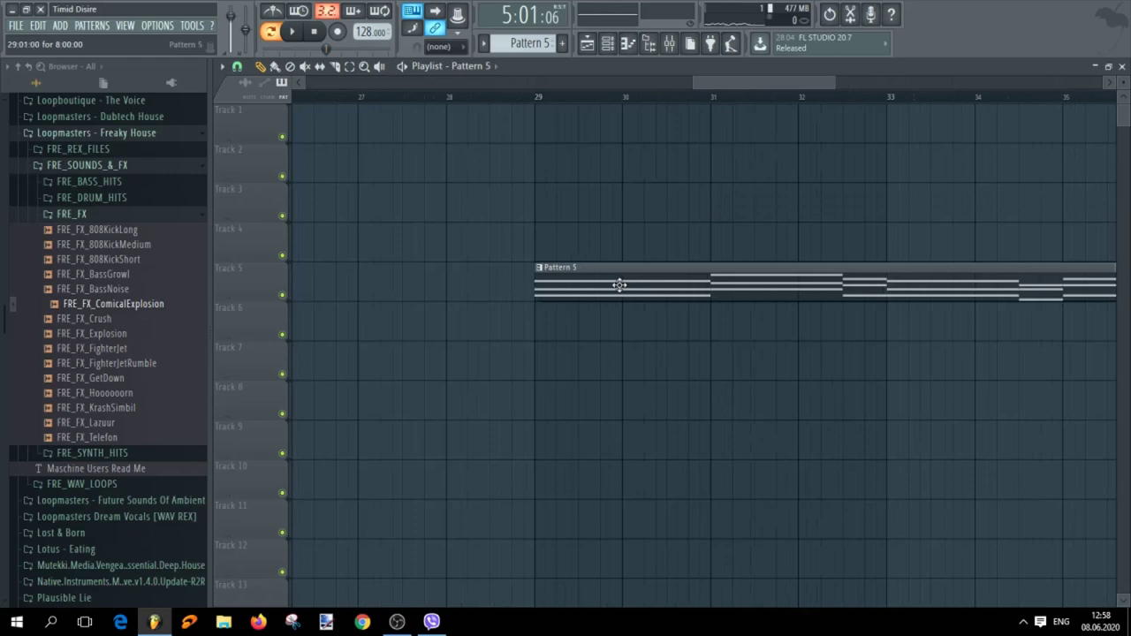
scroll(637, 305, "down", 2)
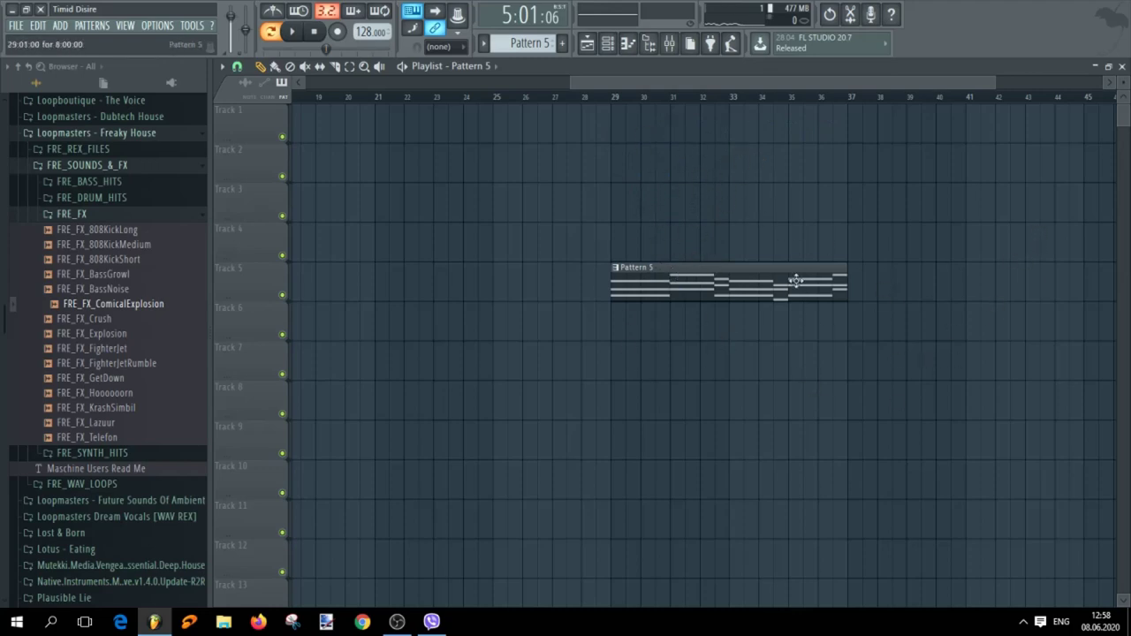
Add a second Pattern 5 clip on Track 5 directly after the first, at bar 37
scroll(773, 309, "down", 3)
scroll(953, 330, "up", 3)
scroll(953, 331, "down", 3)
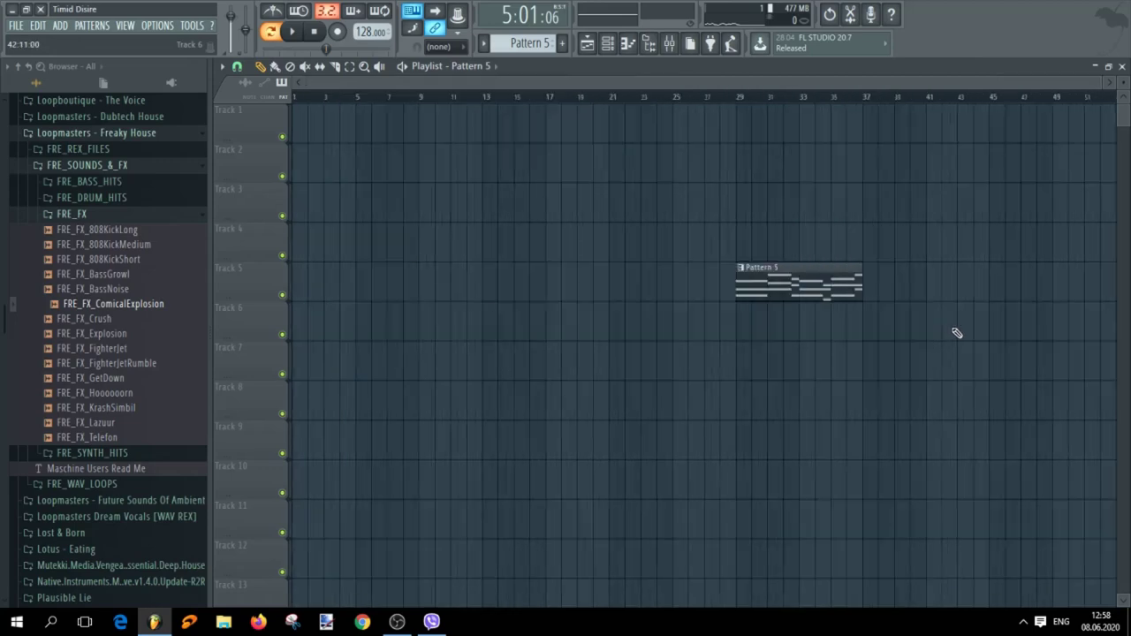
left_click_drag(877, 282, 817, 285)
scroll(932, 342, "up", 2)
scroll(933, 342, "up", 2)
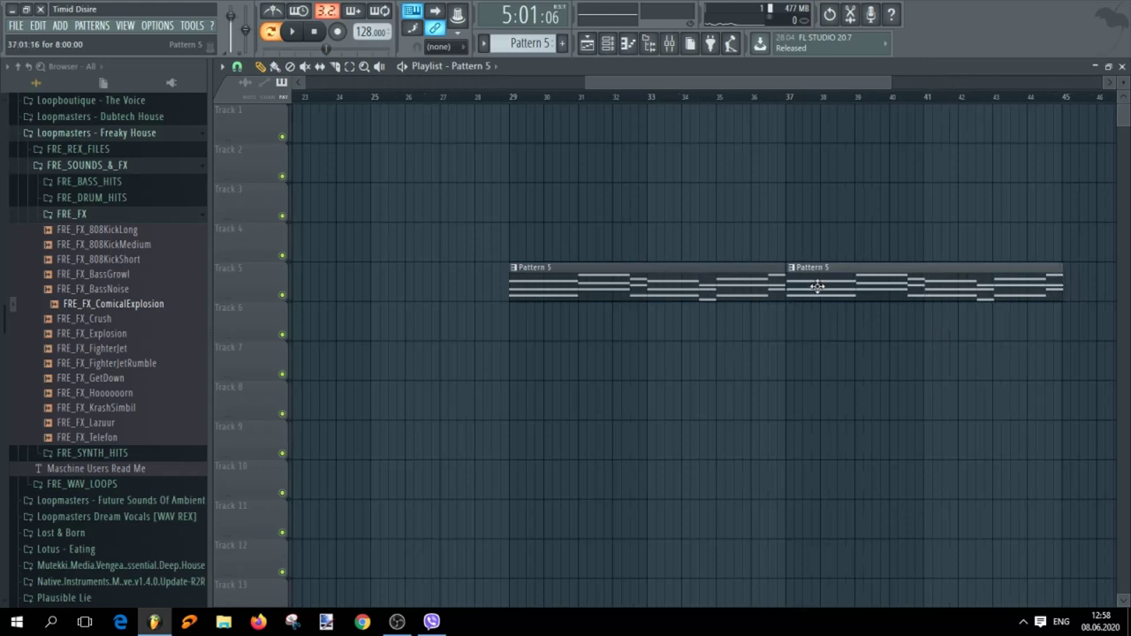
Paint more Pattern 5 clips along Track 5 beyond the second clip with the Paint tool
scroll(819, 295, "down", 3)
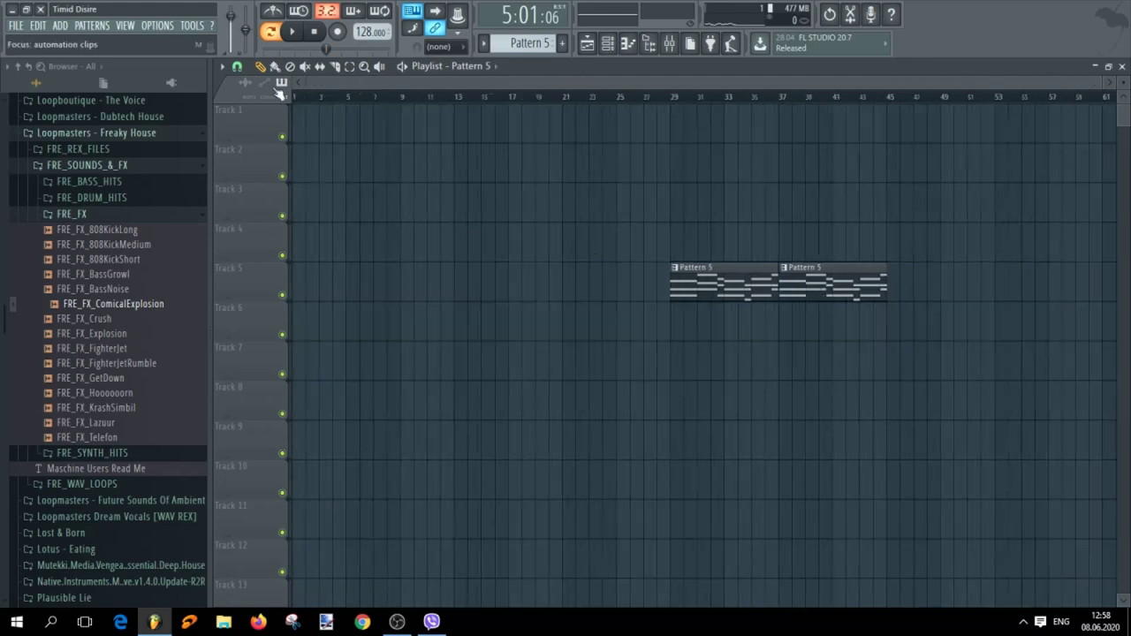
left_click(277, 68)
mouse_move(914, 295)
left_mouse_down()
mouse_move(1128, 284)
mouse_move(1096, 293)
left_mouse_up()
Align the second and third Pattern 5 clips to start exactly at bars 37 and 45
scroll(774, 357, "up", 3)
left_click(536, 277)
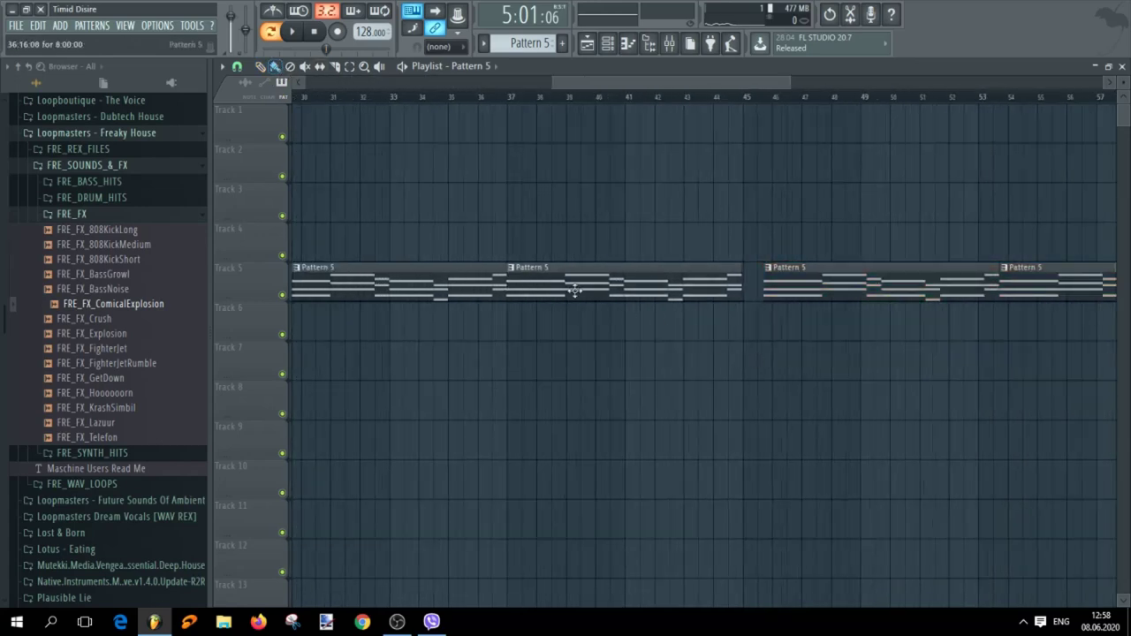
left_click_drag(813, 274, 800, 274)
scroll(555, 290, "up", 3)
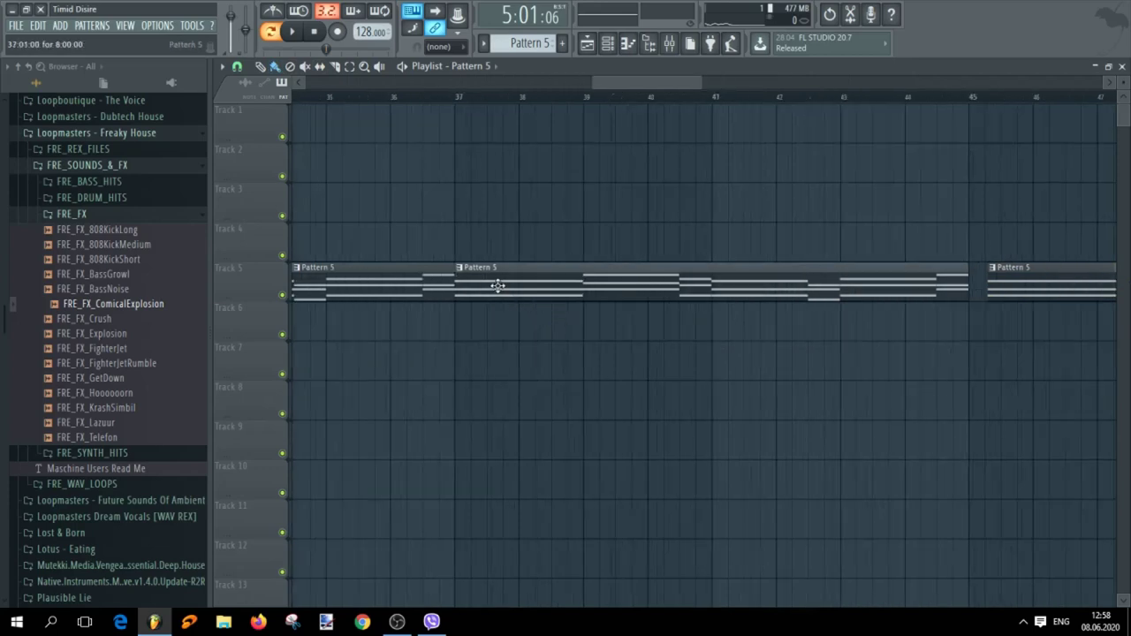
left_click_drag(1048, 283, 1038, 283)
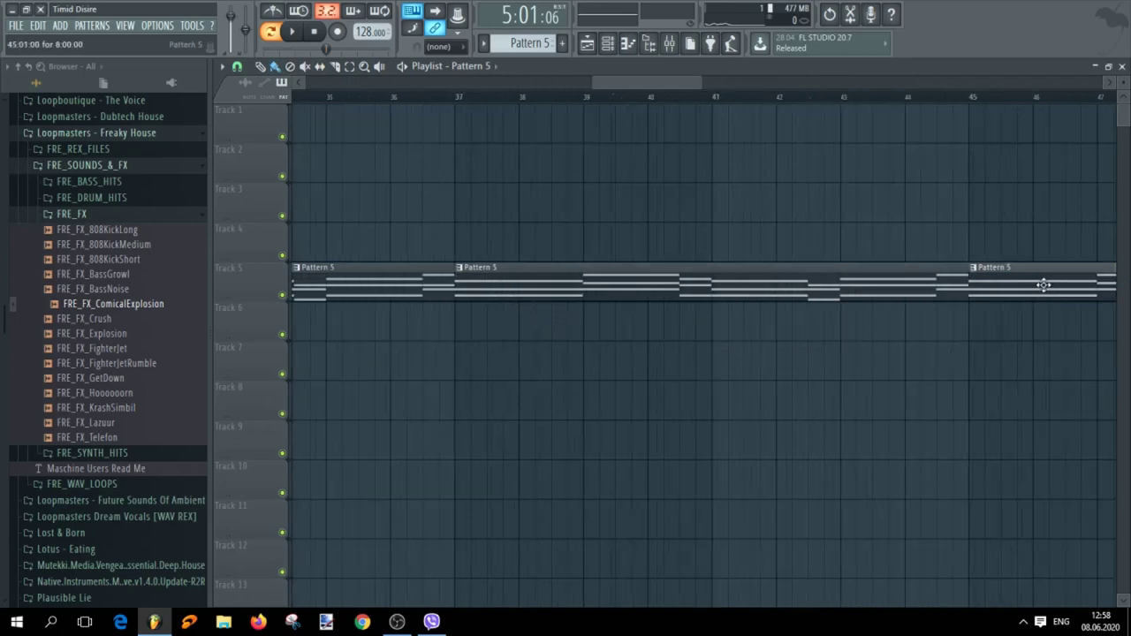
Select the remaining Pattern 5 clips after the third and shift them together to start at bar 53
scroll(1028, 332, "down", 6)
scroll(1082, 367, "up", 1)
scroll(1084, 366, "down", 1)
left_click_drag(907, 337, 1091, 269)
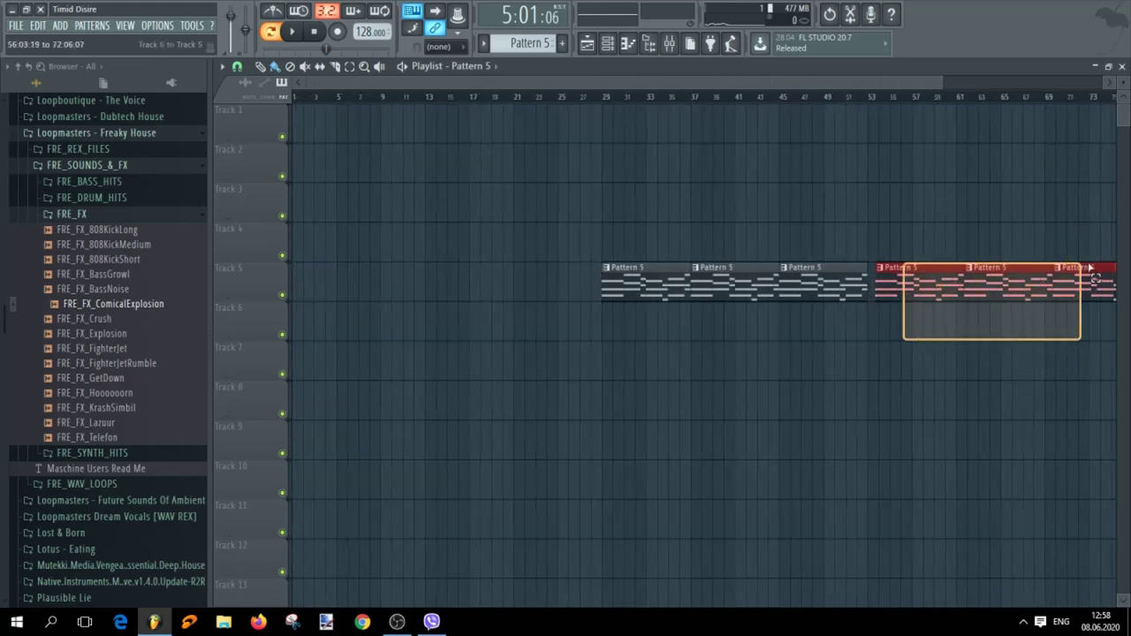
scroll(823, 295, "up", 3)
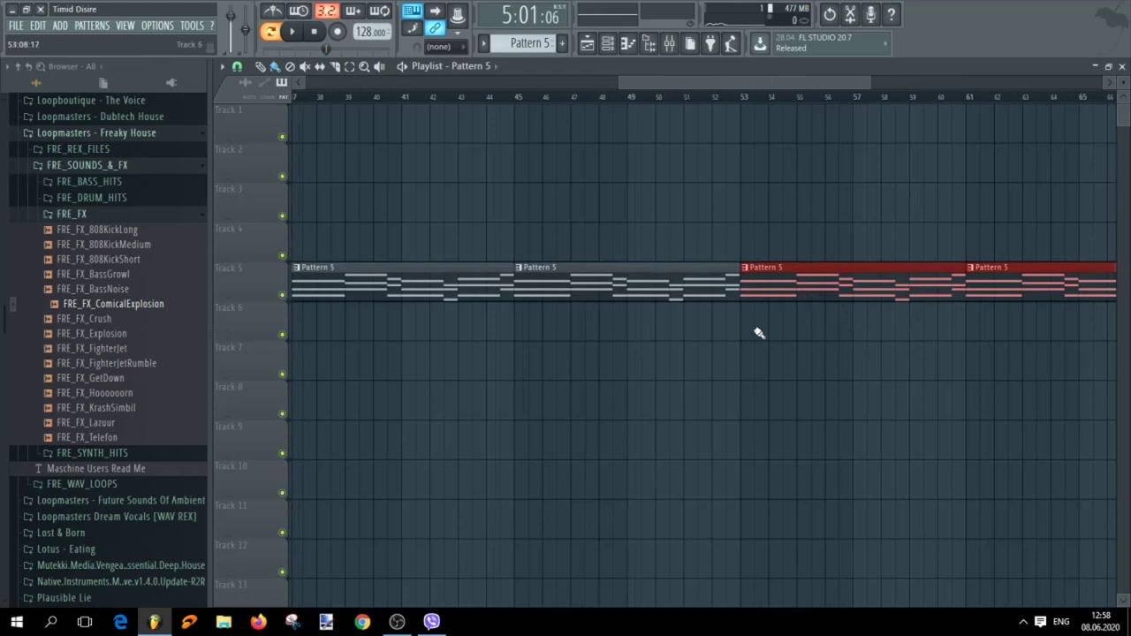
Play the playlist arrangement from bar 29 and listen to the Pattern 5 clips
scroll(747, 345, "down", 4)
scroll(522, 157, "up", 5)
left_click(624, 104)
key("space")
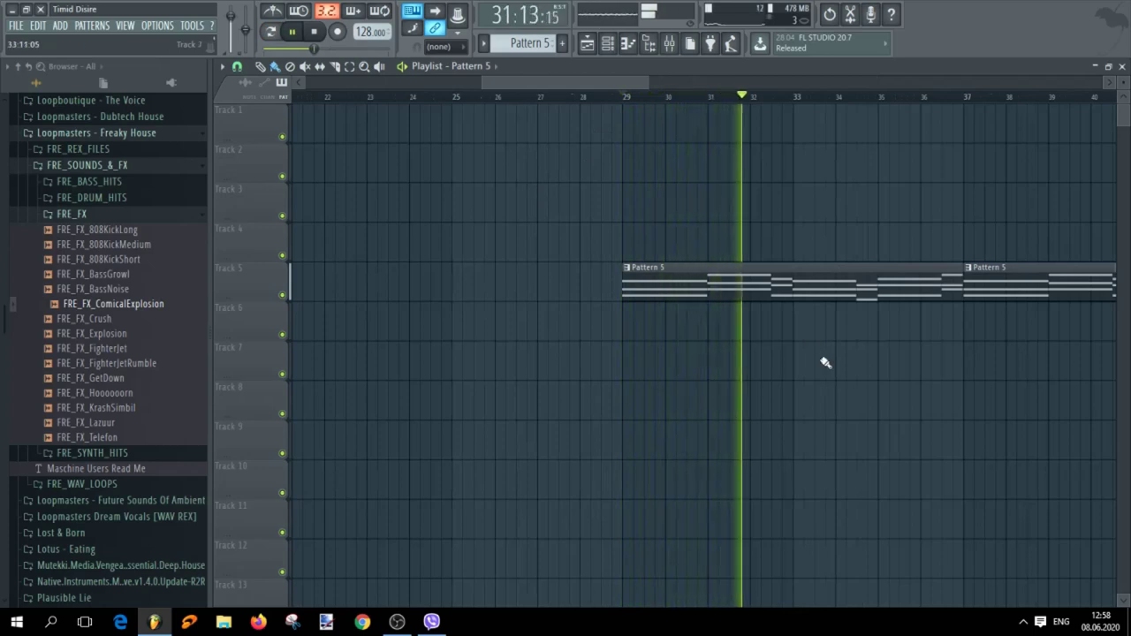
scroll(851, 370, "down", 3)
scroll(850, 369, "up", 3)
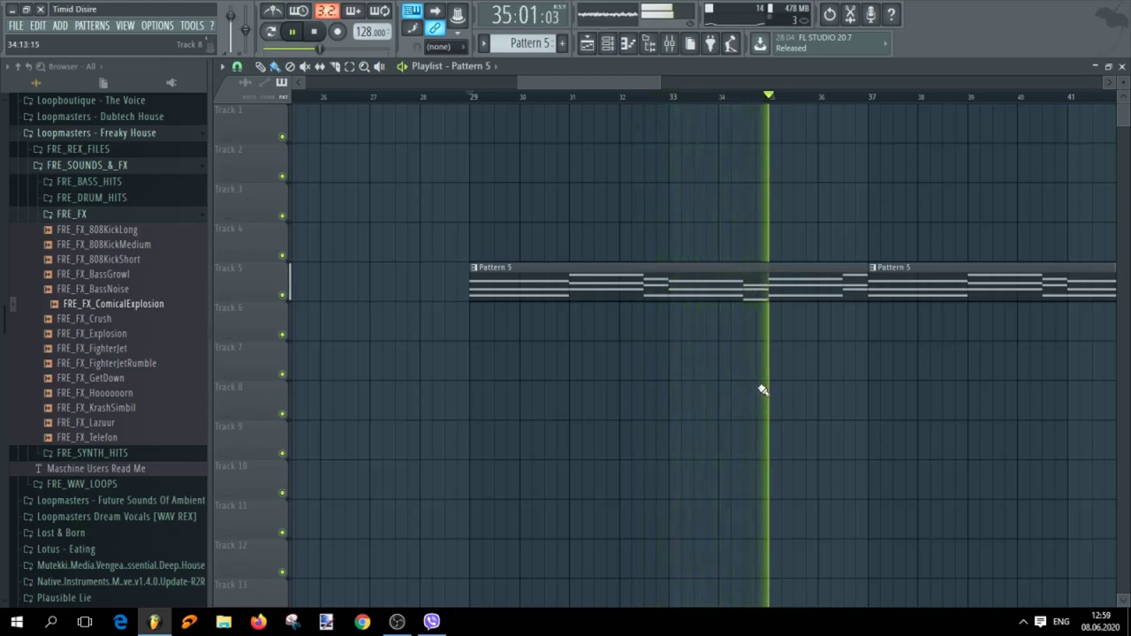
scroll(763, 390, "up", 1)
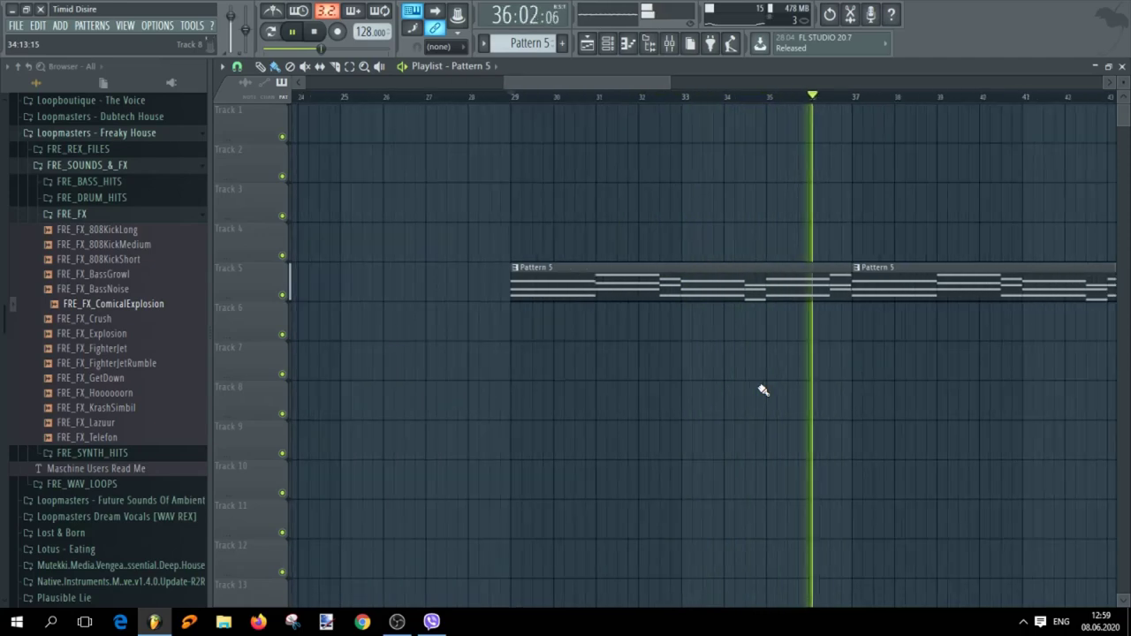
Stop playback and look over the chord notes of the first Pattern 5 clip in the piano roll
key("space")
double_click(674, 297)
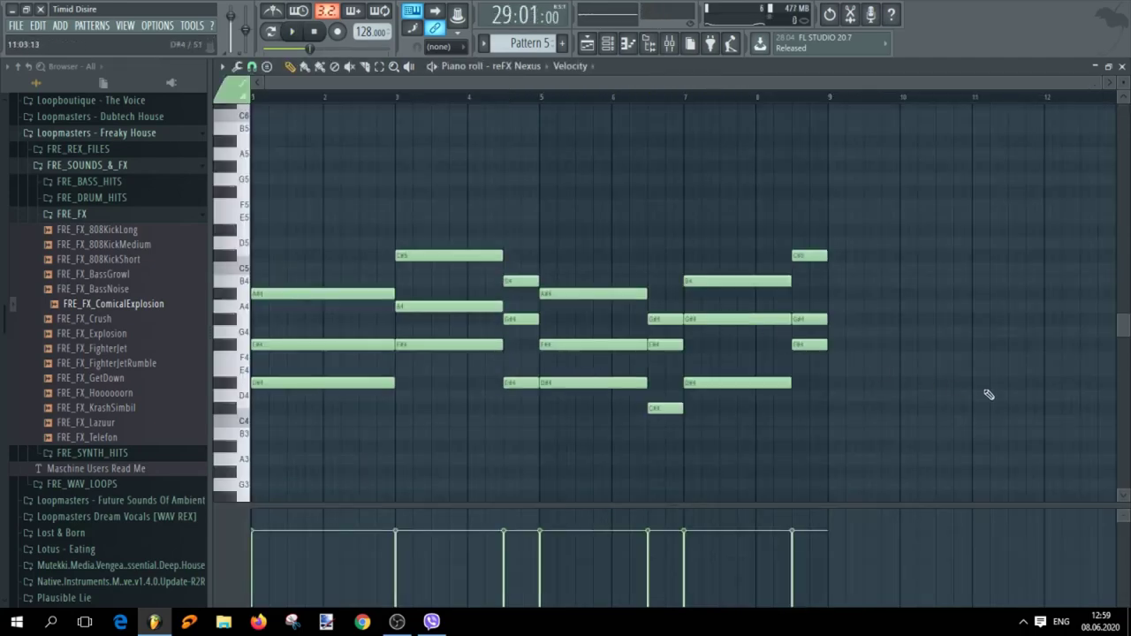
key("ctrl+Up")
Replay the playlist arrangement from bar 29 and listen to the chord progression, stopping after about four bars
key("space")
left_click(590, 49)
scroll(601, 420, "down", 2)
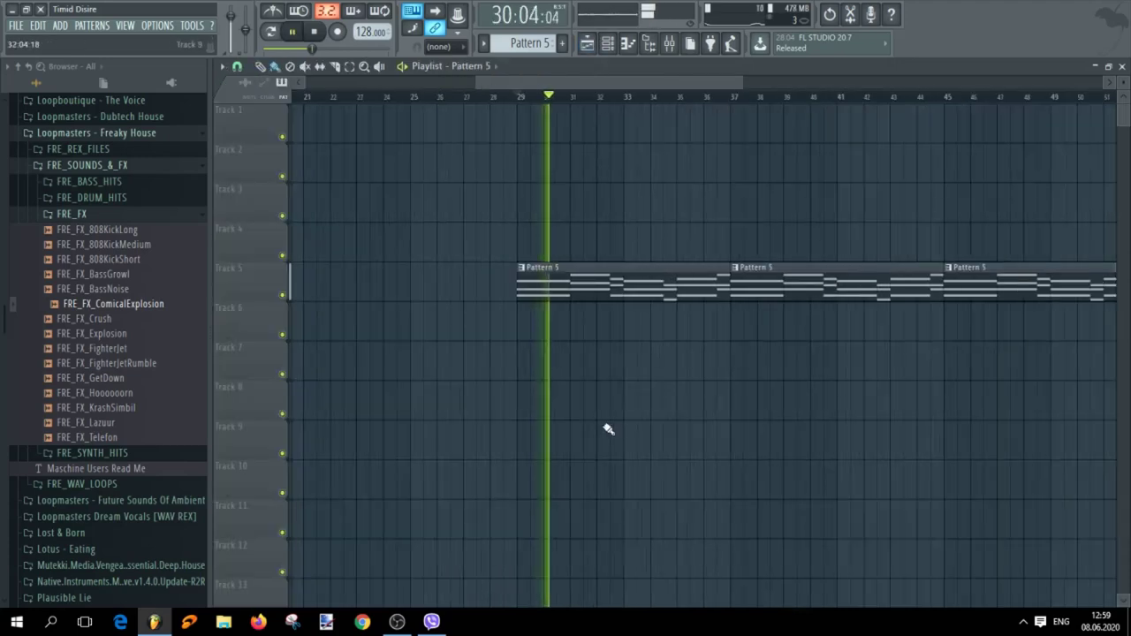
scroll(545, 420, "up", 2)
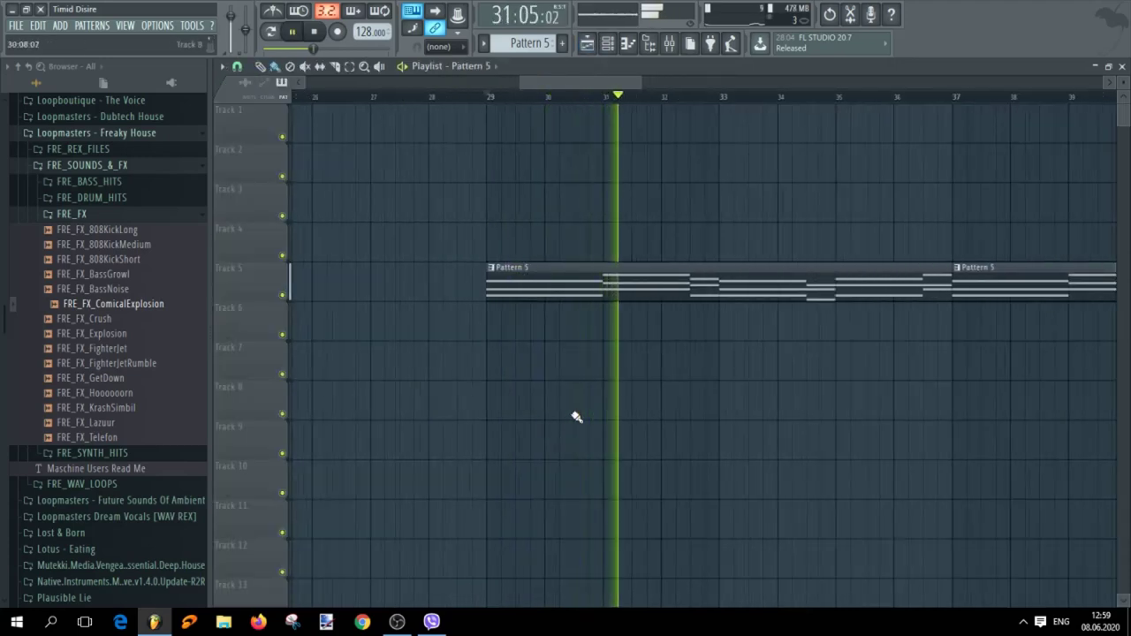
scroll(579, 419, "down", 2)
scroll(644, 405, "up", 2)
scroll(643, 404, "down", 2)
scroll(609, 410, "up", 3)
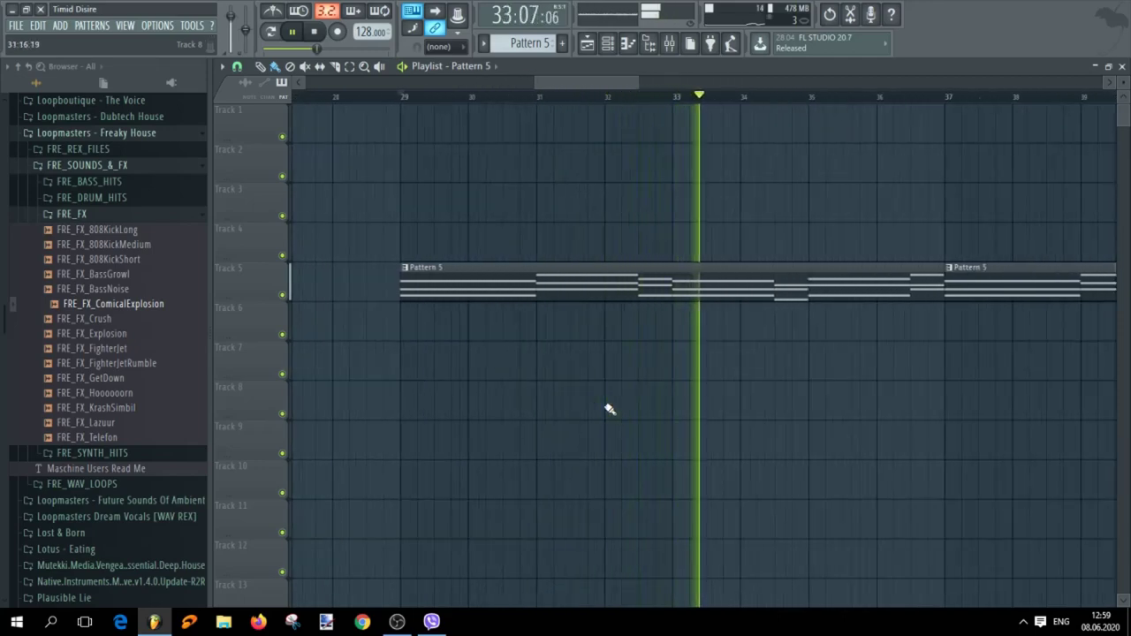
scroll(566, 389, "down", 2)
key("space")
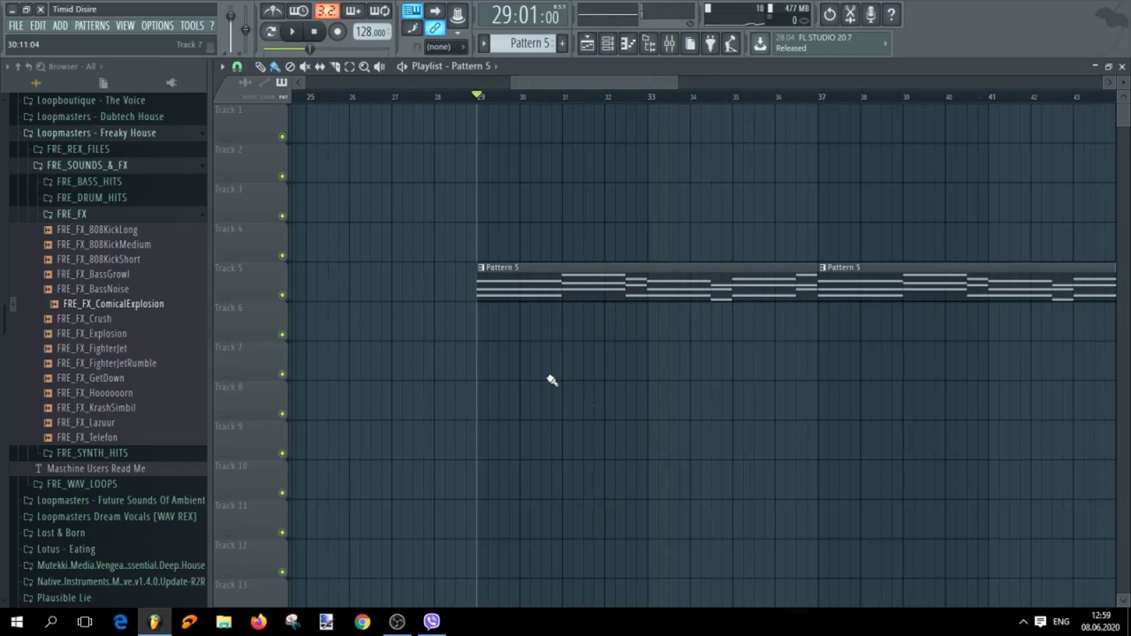
Switch to Pattern 6 and add a GMS synthesizer channel
scroll(517, 45, "up", 1)
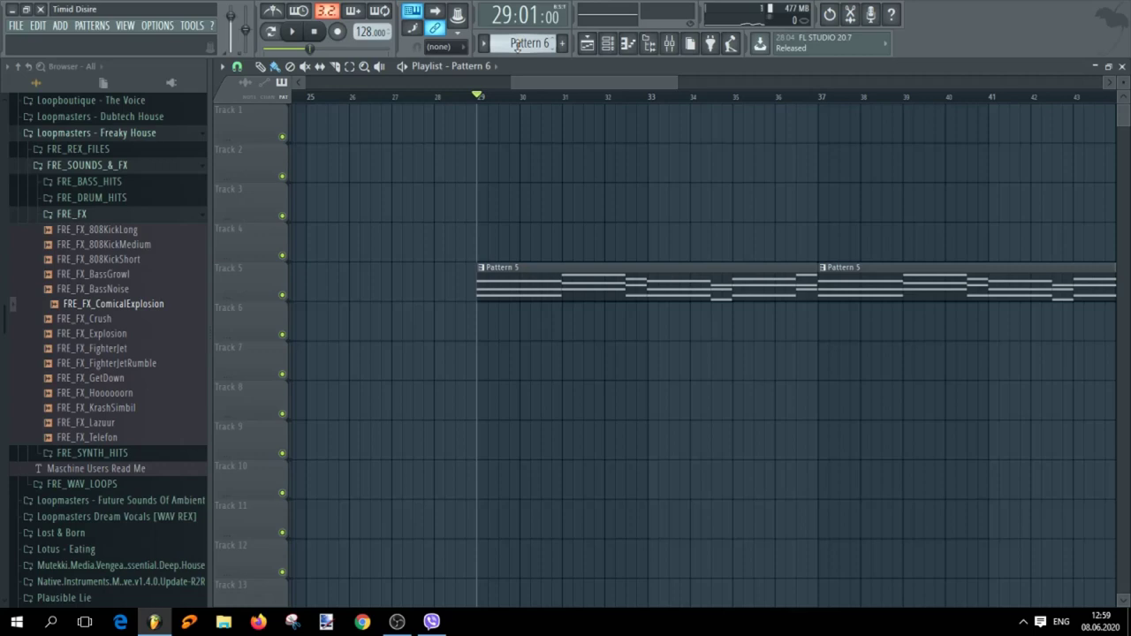
scroll(528, 45, "down", 1)
left_click(60, 27)
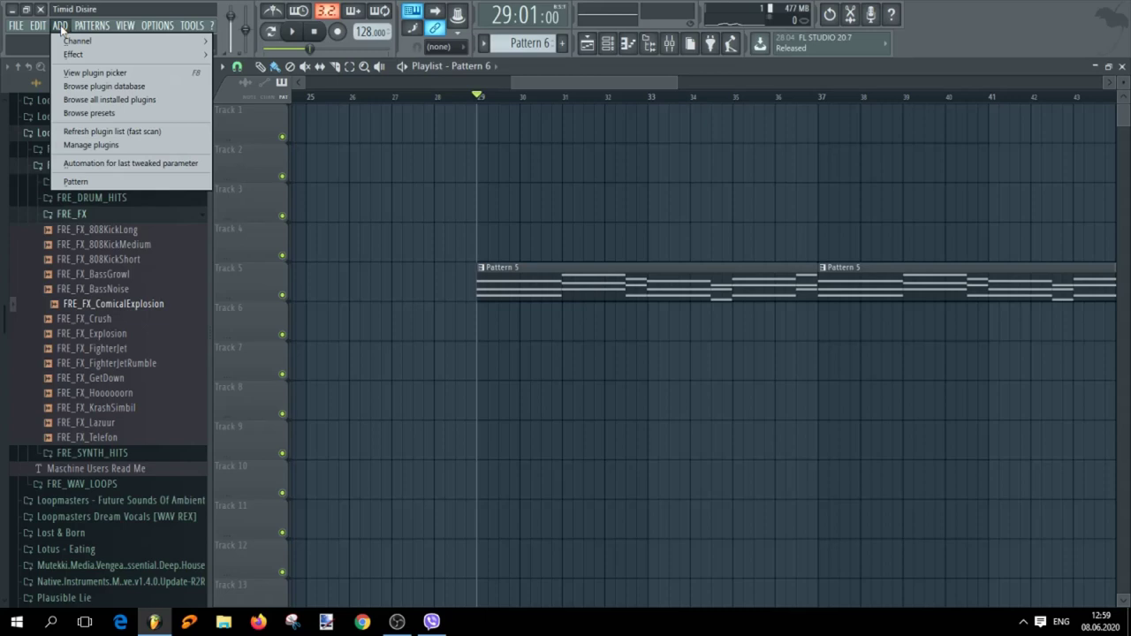
mouse_move(71, 41)
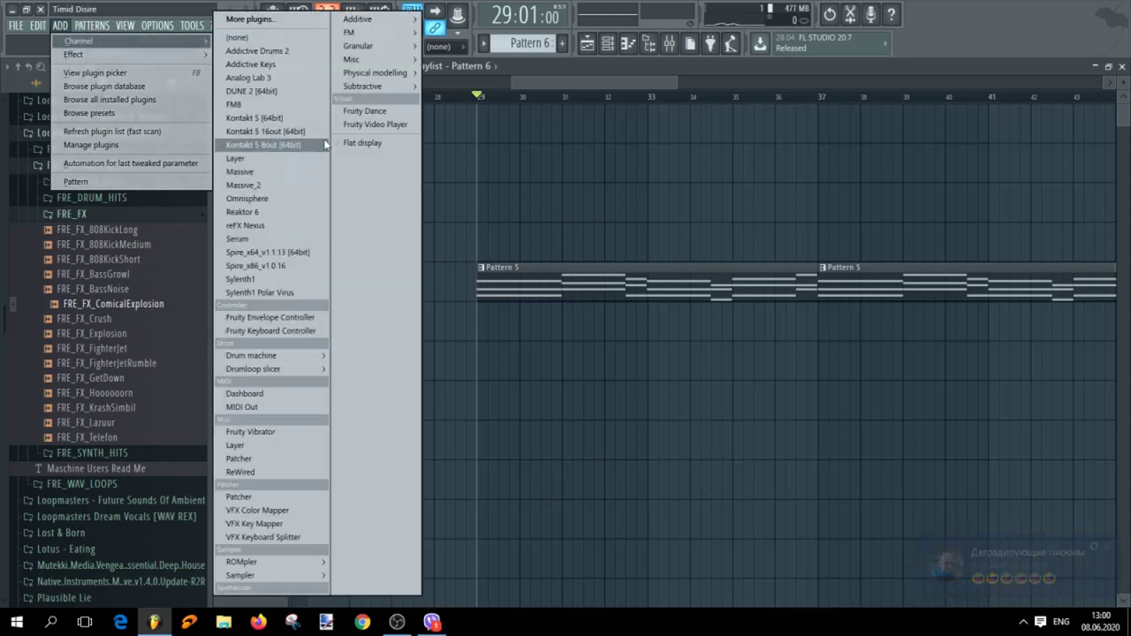
mouse_move(368, 83)
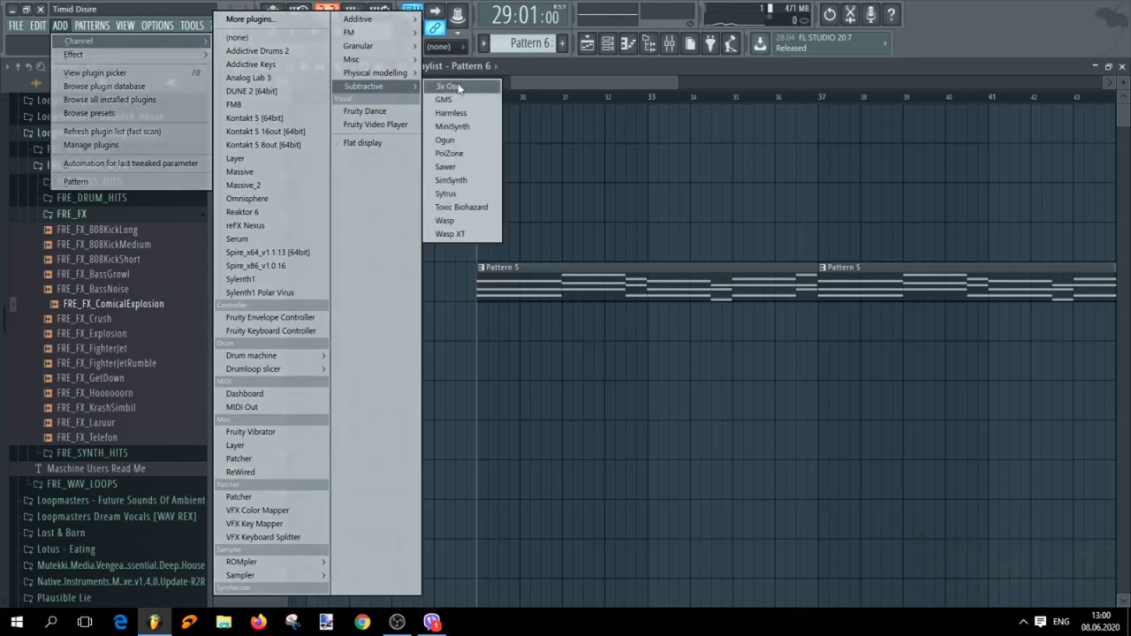
left_click(466, 100)
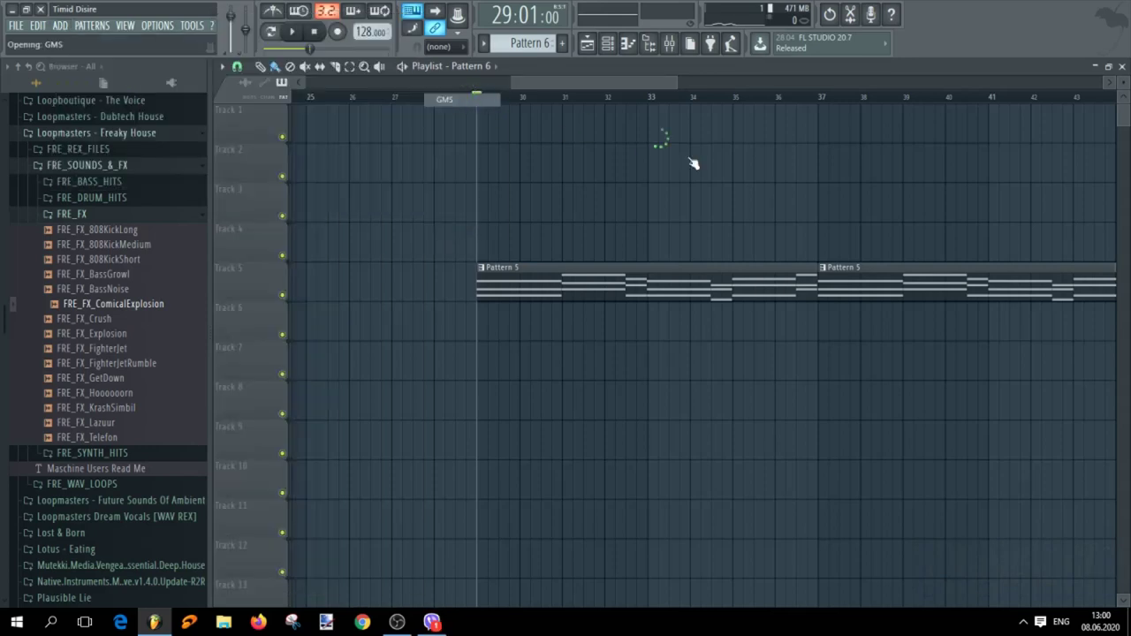
left_click_drag(597, 228, 615, 200)
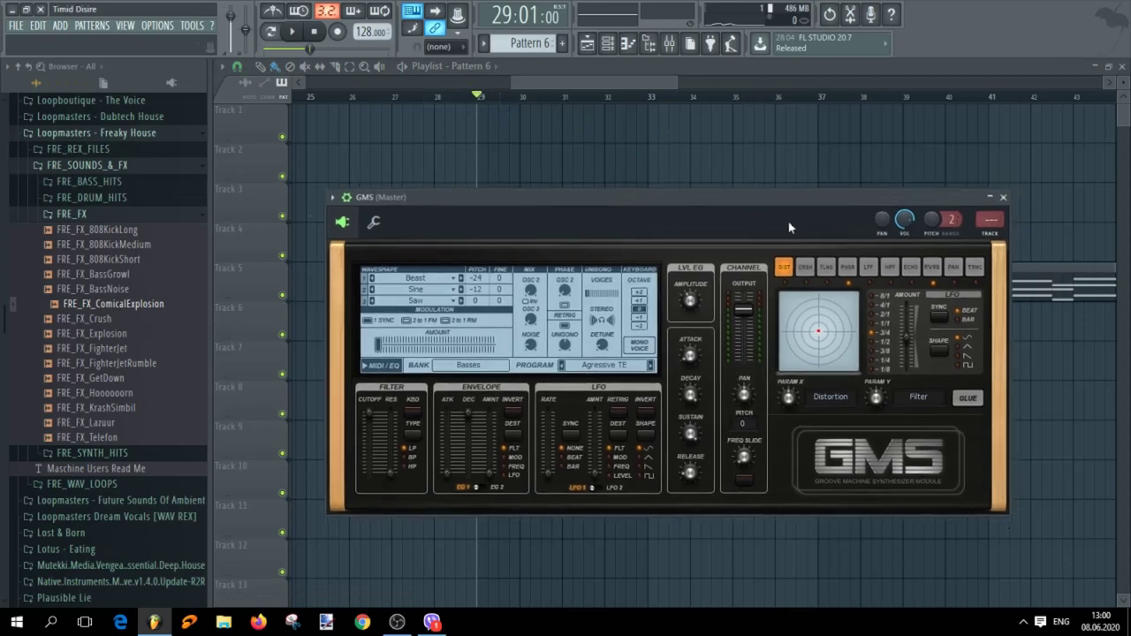
Lower the GMS channel's volume and route it to mixer track 6
left_click_drag(904, 219, 904, 256)
scroll(986, 219, "up", 3)
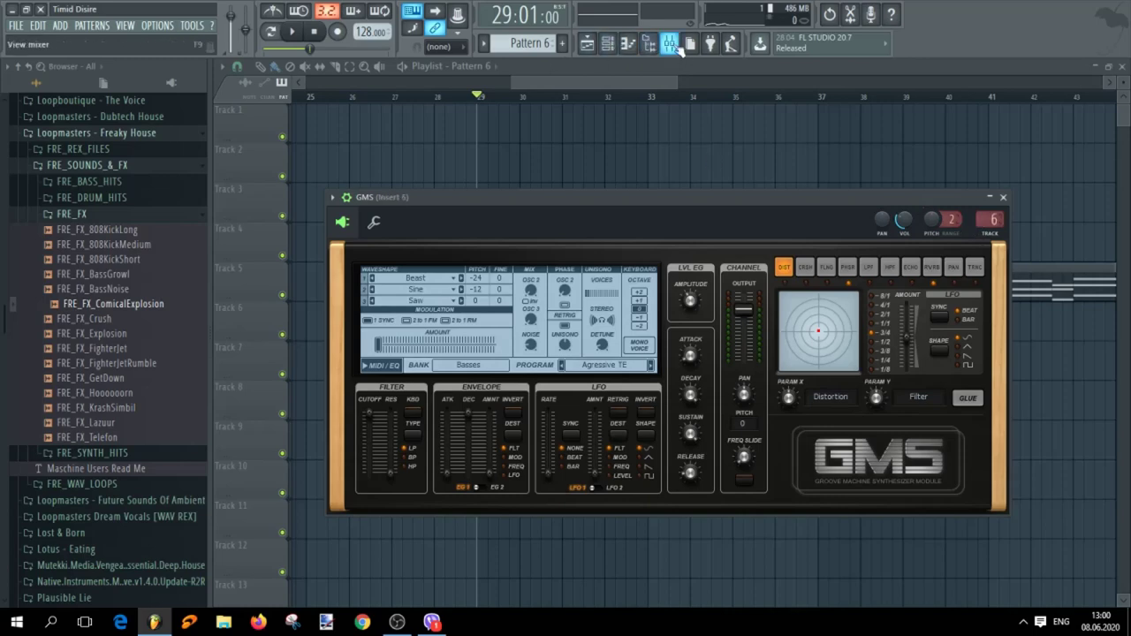
In the mixer, set Insert 5's send to Insert 100 to 21% and adjust Insert 6's send to Insert 100
left_click(649, 42)
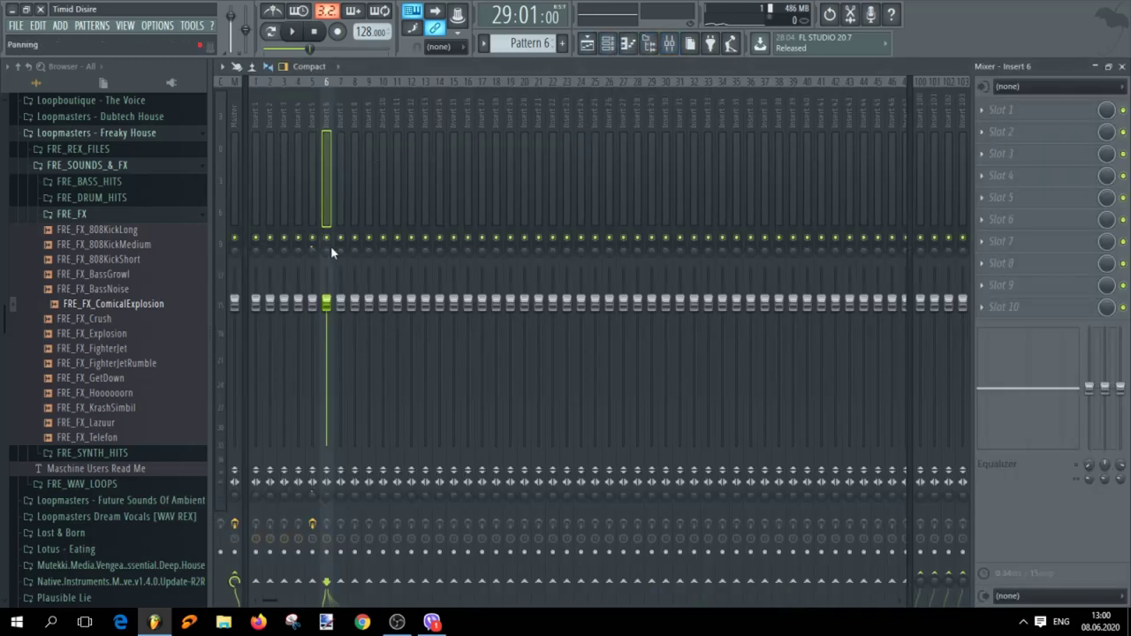
left_click_drag(326, 496, 326, 503)
left_click(315, 81)
left_click_drag(920, 581, 920, 570)
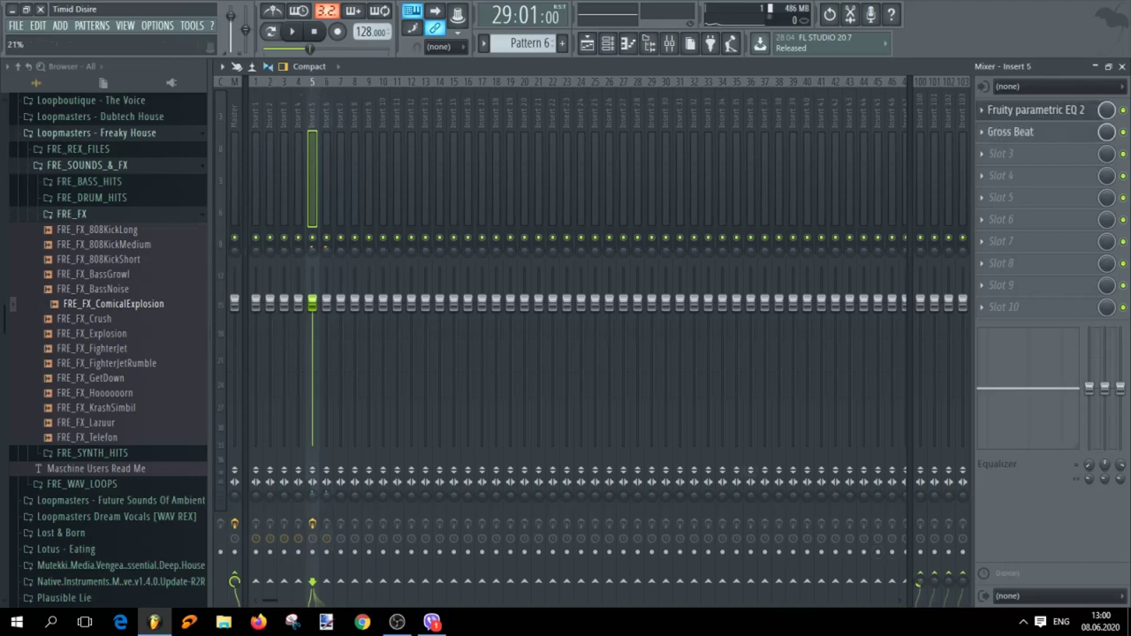
left_click(325, 83)
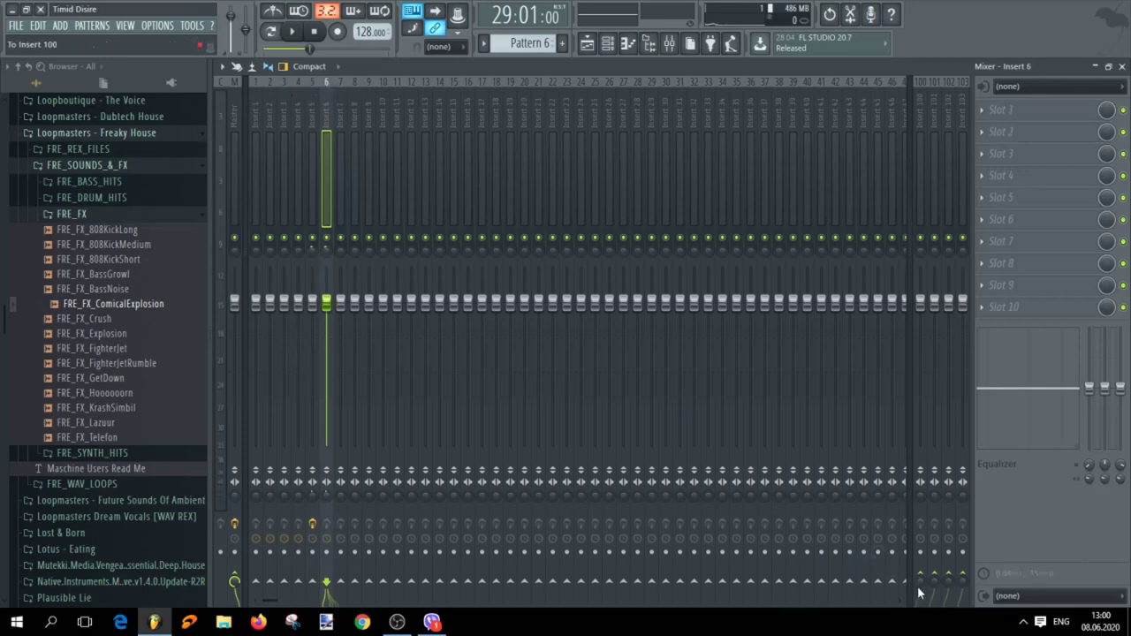
left_click_drag(920, 582, 920, 573)
Open the GMS channel's piano roll for Pattern 6
left_click(607, 46)
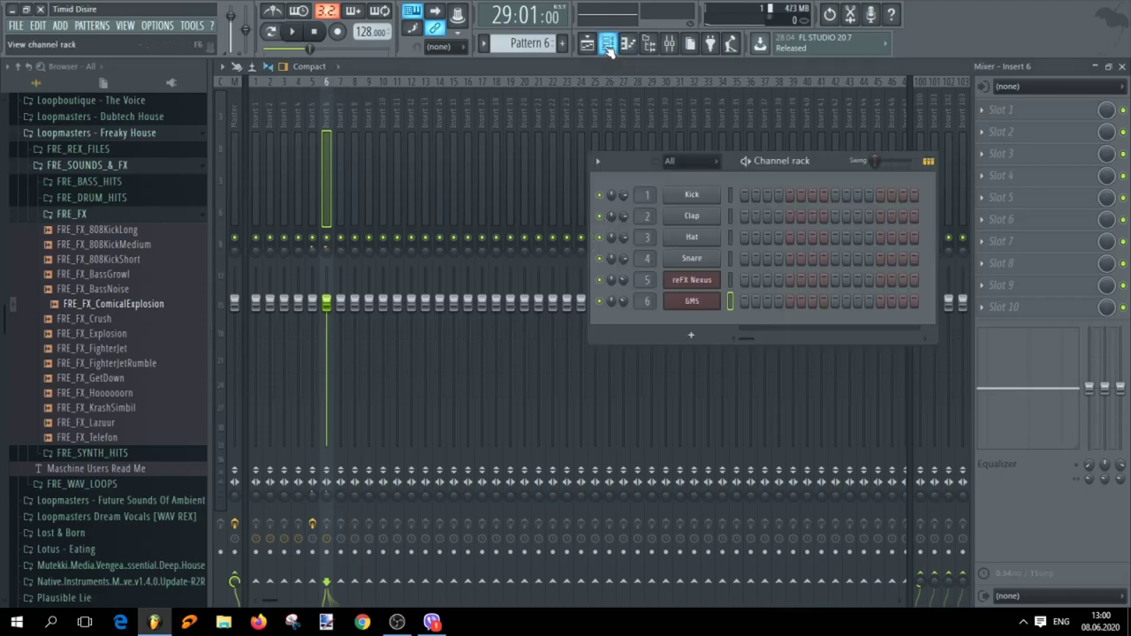
left_click(692, 302)
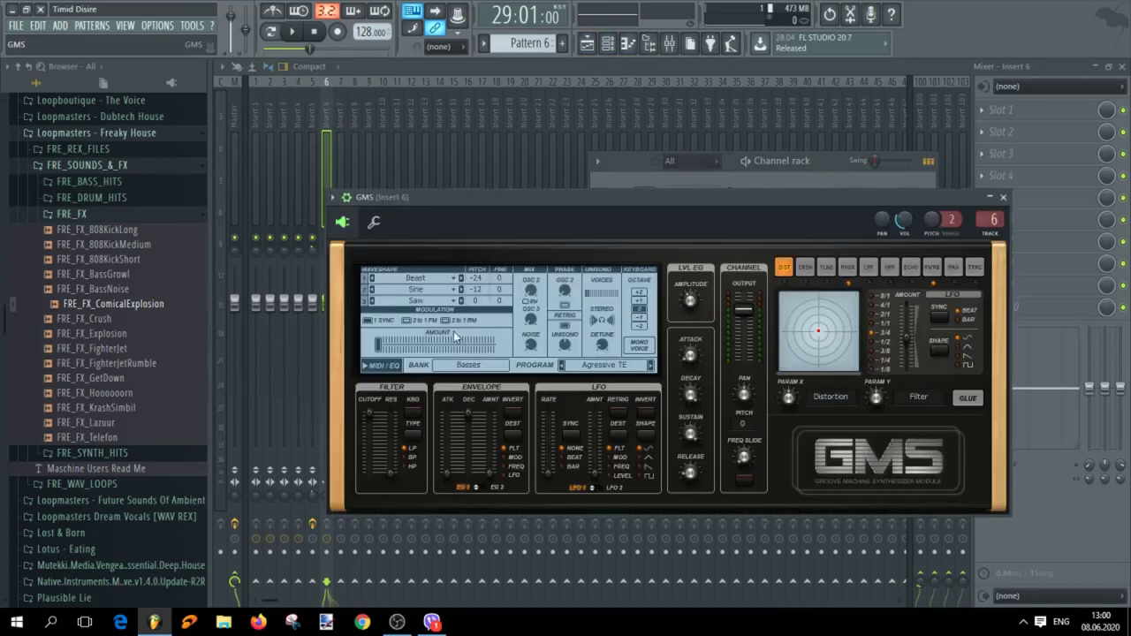
left_click(332, 197)
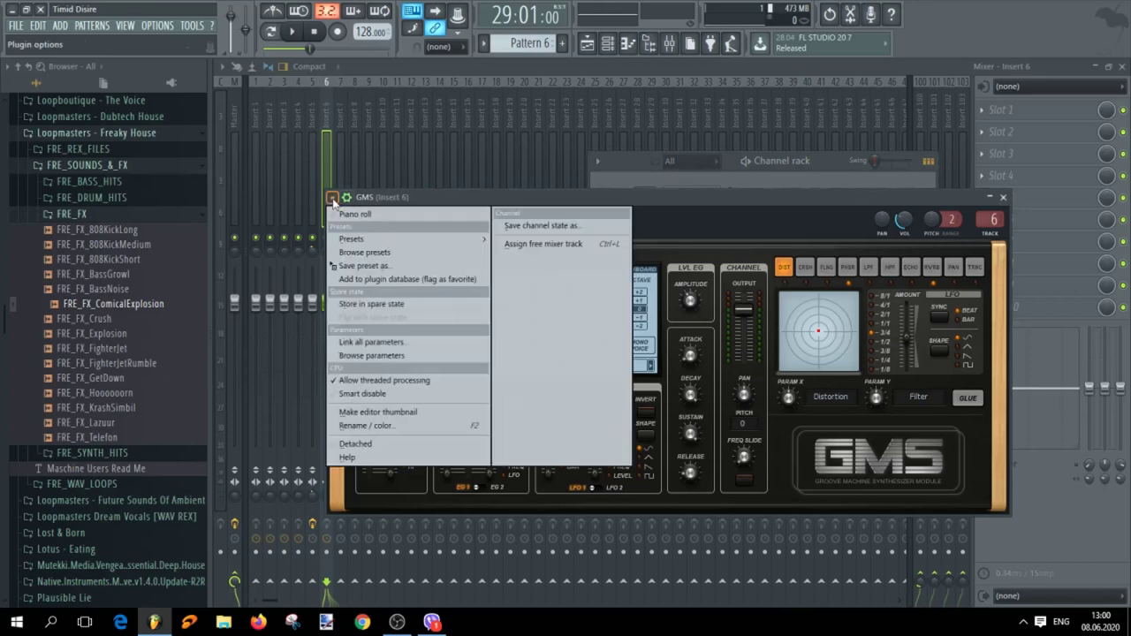
left_click(348, 215)
Audition the GMS sound with short G#4 and F#4 test notes near bar 4 and delete them
left_click(459, 320)
left_click(482, 345)
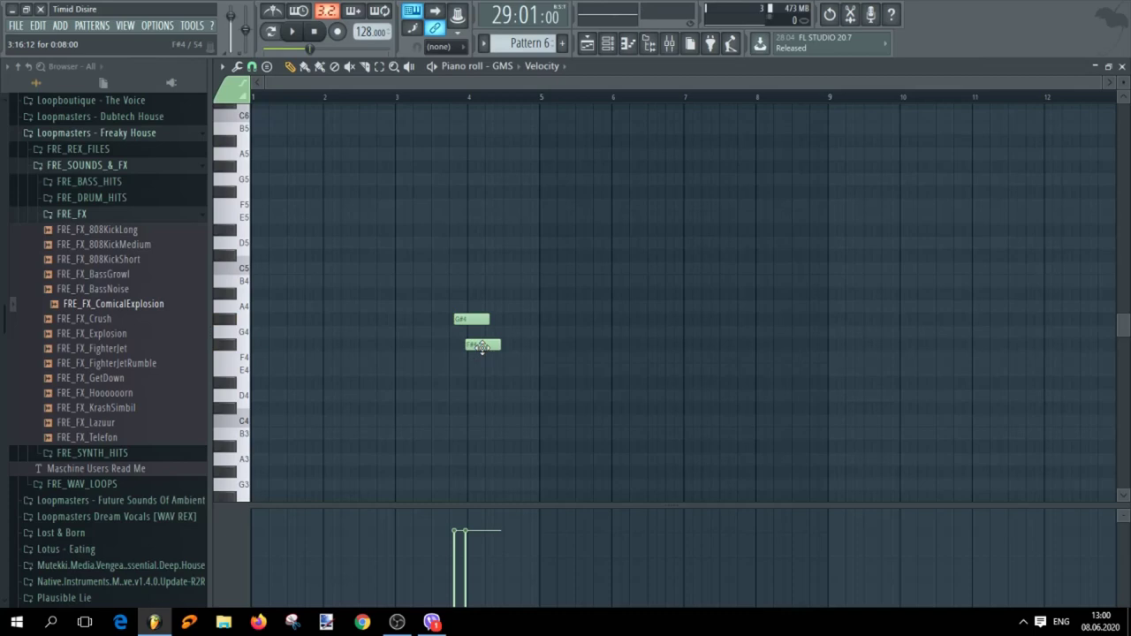
right_click(481, 345)
right_click(473, 320)
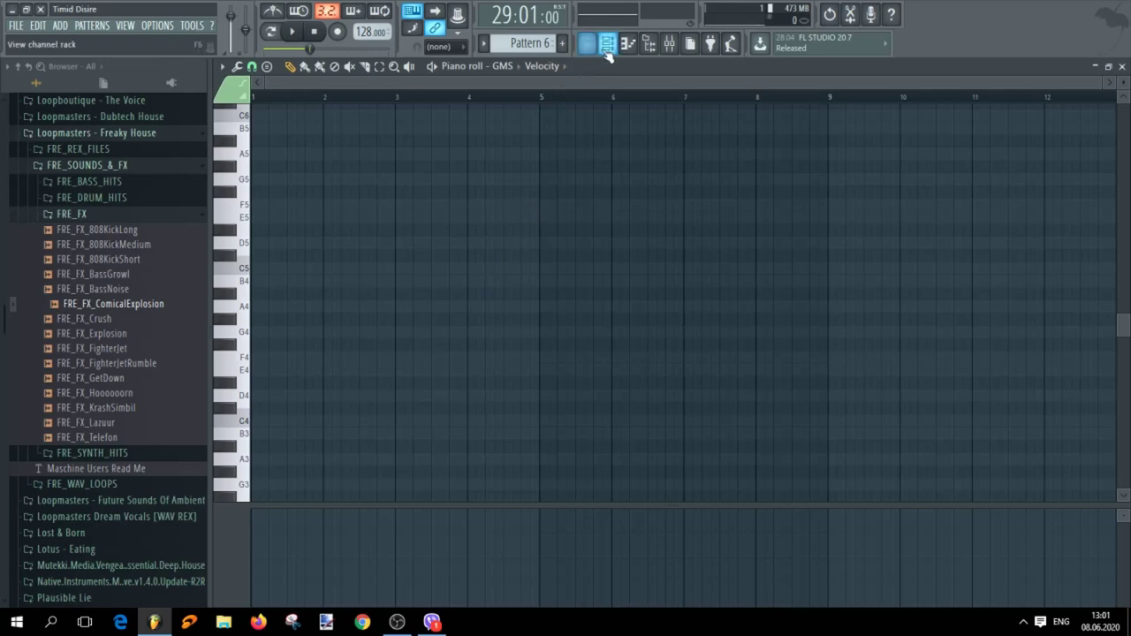
Examine Pattern 5's ghost chord notes in the GMS piano roll and return to Pattern 6
scroll(524, 46, "up", 1)
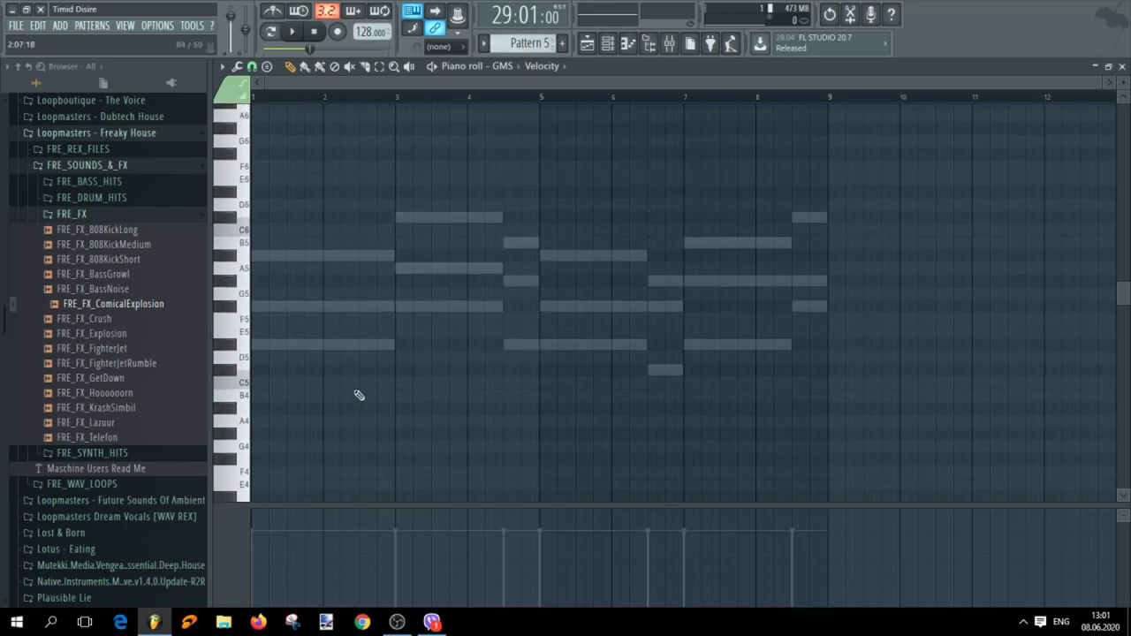
scroll(293, 421, "up", 2)
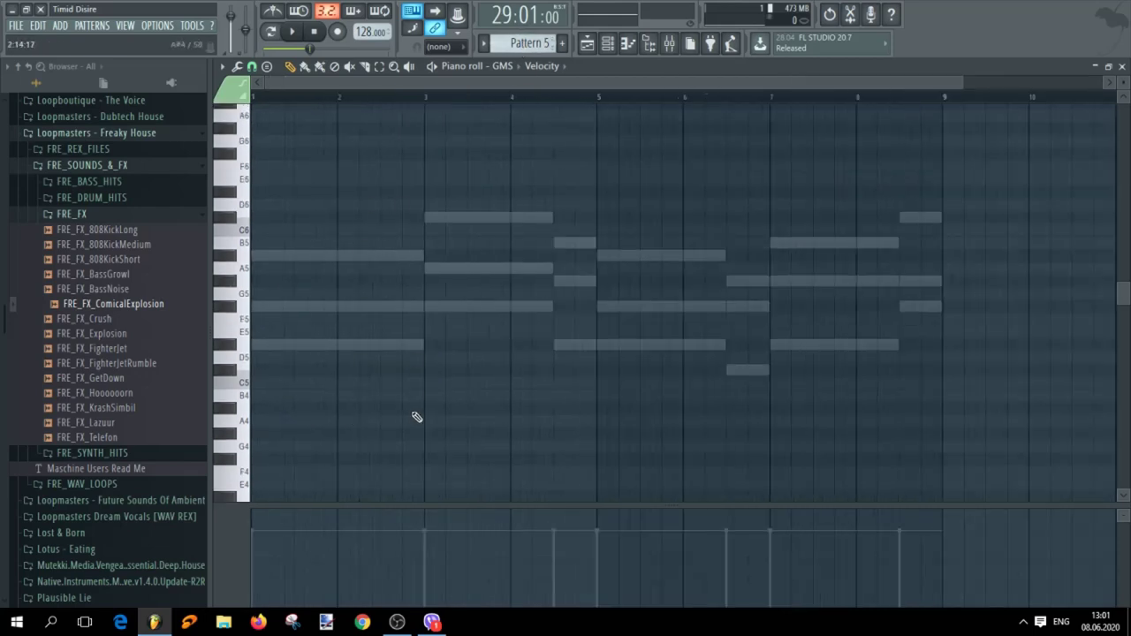
scroll(414, 416, "down", 2)
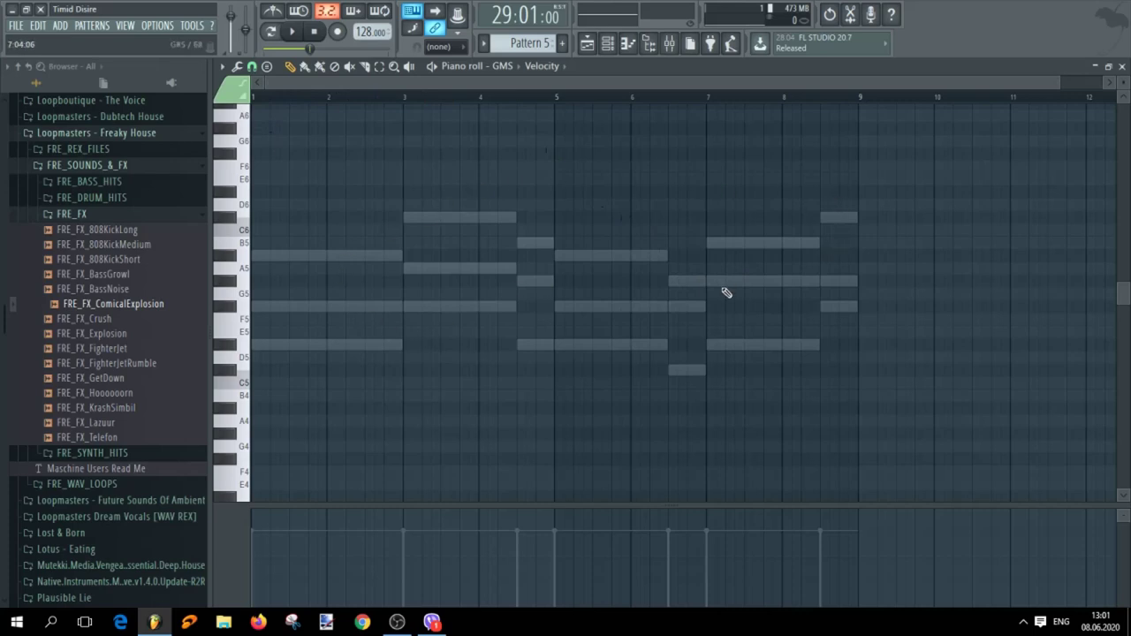
left_click(590, 48)
scroll(524, 44, "up", 1)
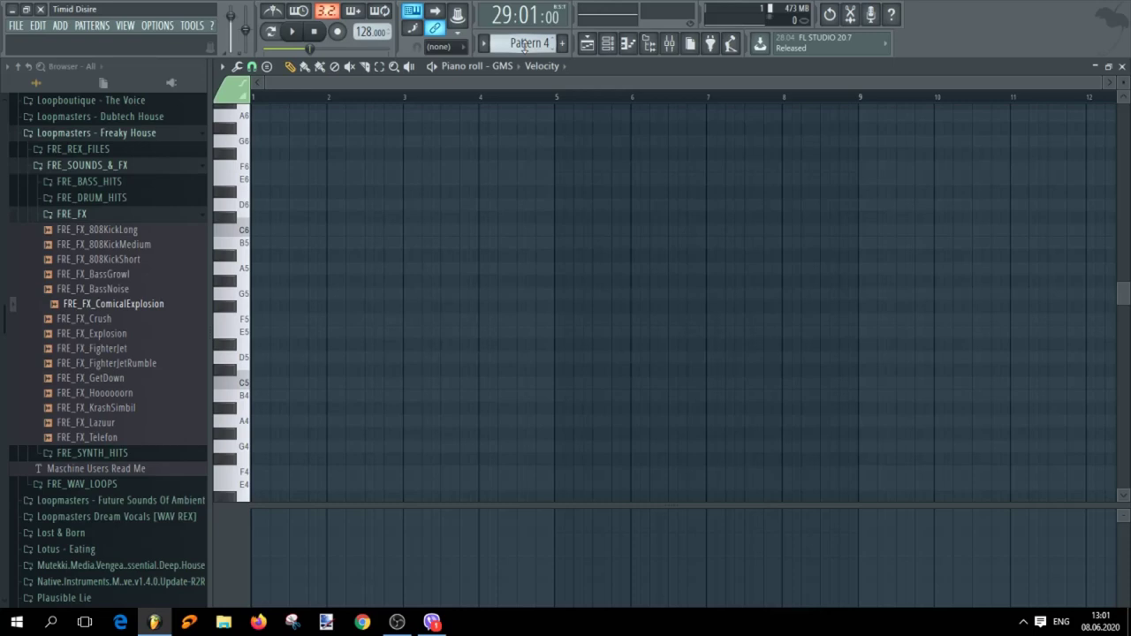
scroll(524, 46, "down", 1)
scroll(529, 49, "down", 1)
Try out a few GMS test notes in Pattern 6, including D#5, A5 and C6, and delete them all
left_click(447, 345)
left_click(506, 269)
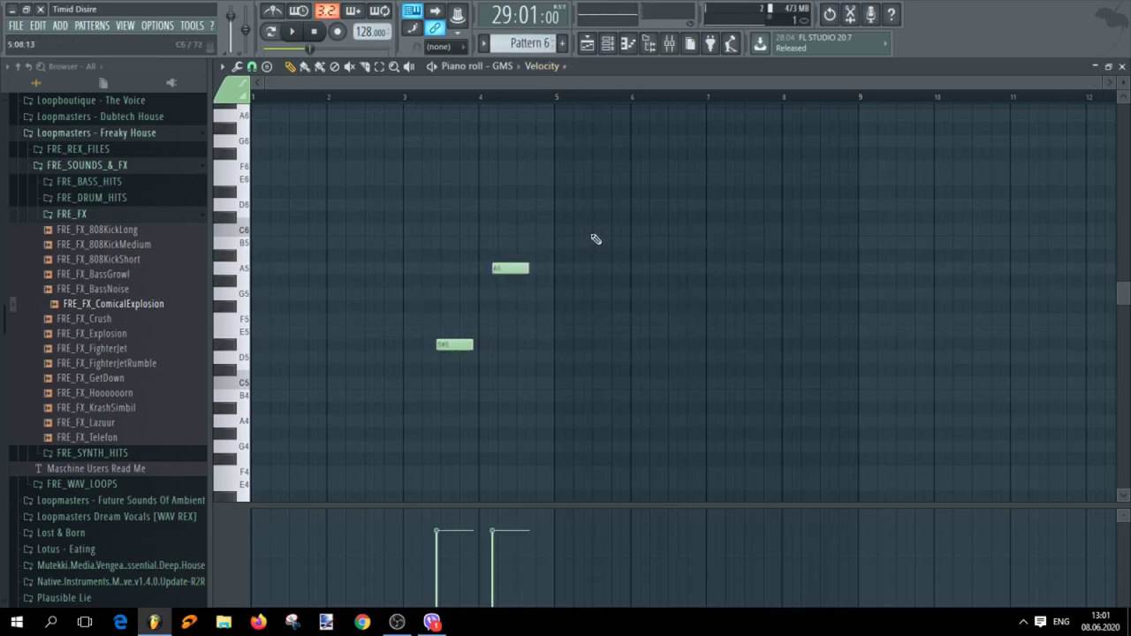
left_click(605, 230)
left_click_drag(712, 231, 613, 281)
right_click(619, 281)
right_click(610, 230)
right_click(511, 268)
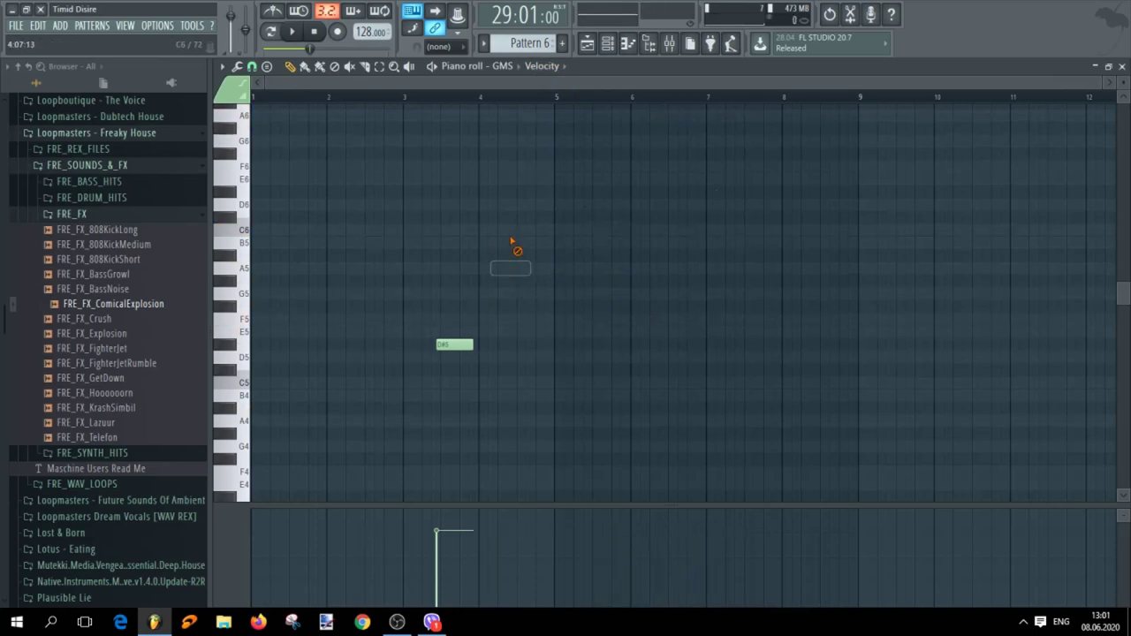
right_click(454, 344)
left_click(477, 295)
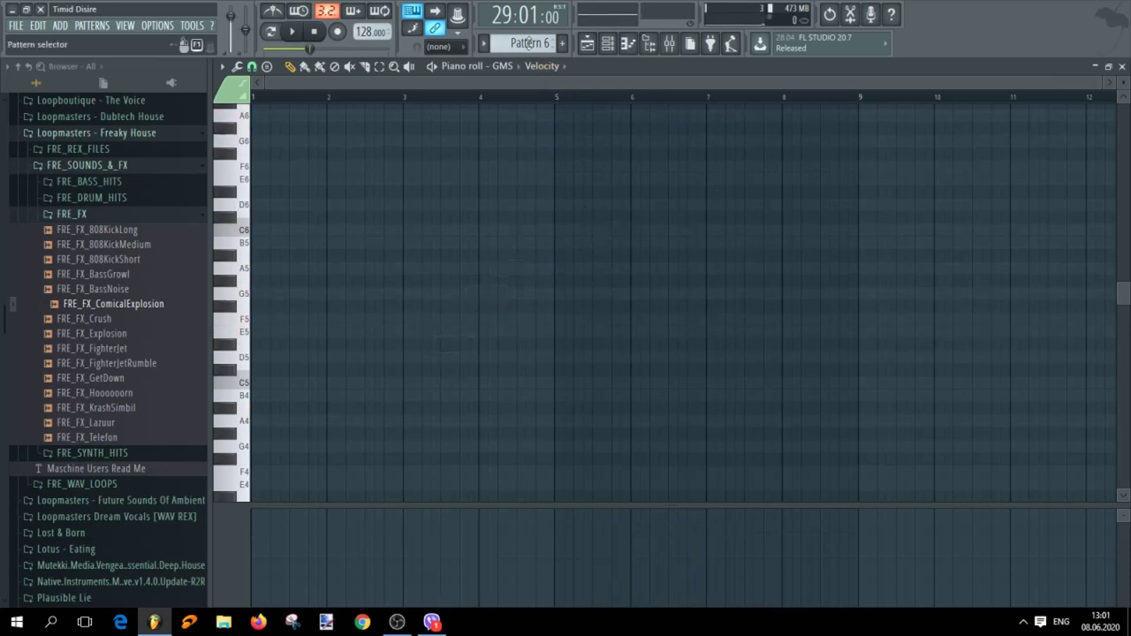
Switch to Pattern 5 and place a one-beat GMS note on D#5 at beat 3 of bar 1
scroll(519, 44, "up", 1)
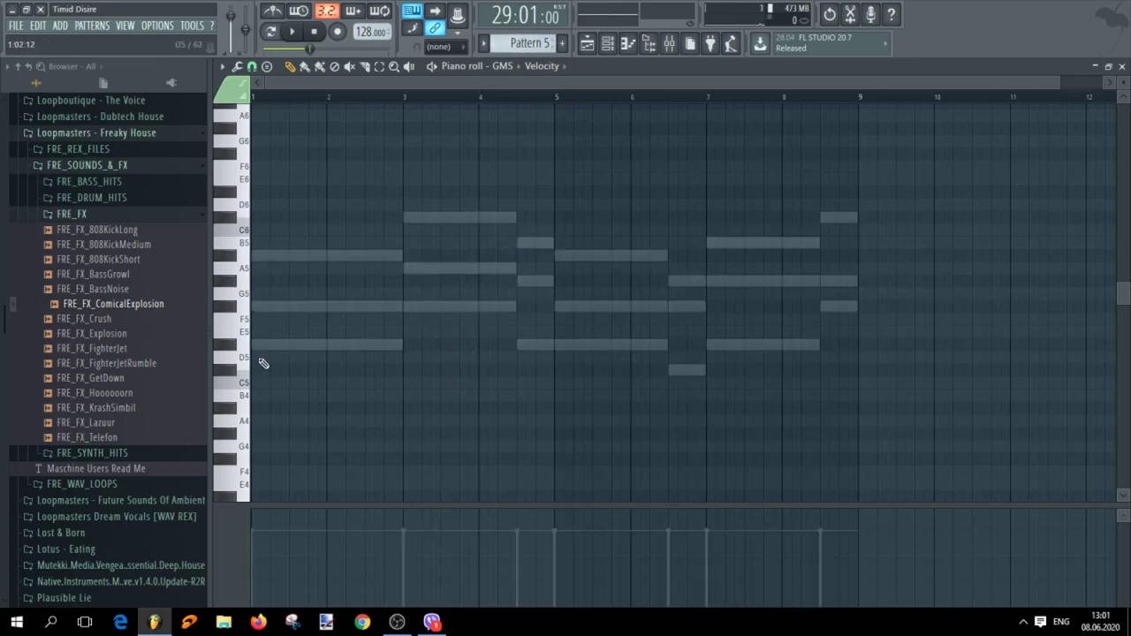
scroll(268, 312, "up", 3)
left_click_drag(375, 83, 353, 86)
scroll(291, 452, "up", 3)
scroll(292, 452, "down", 3)
scroll(274, 414, "up", 2)
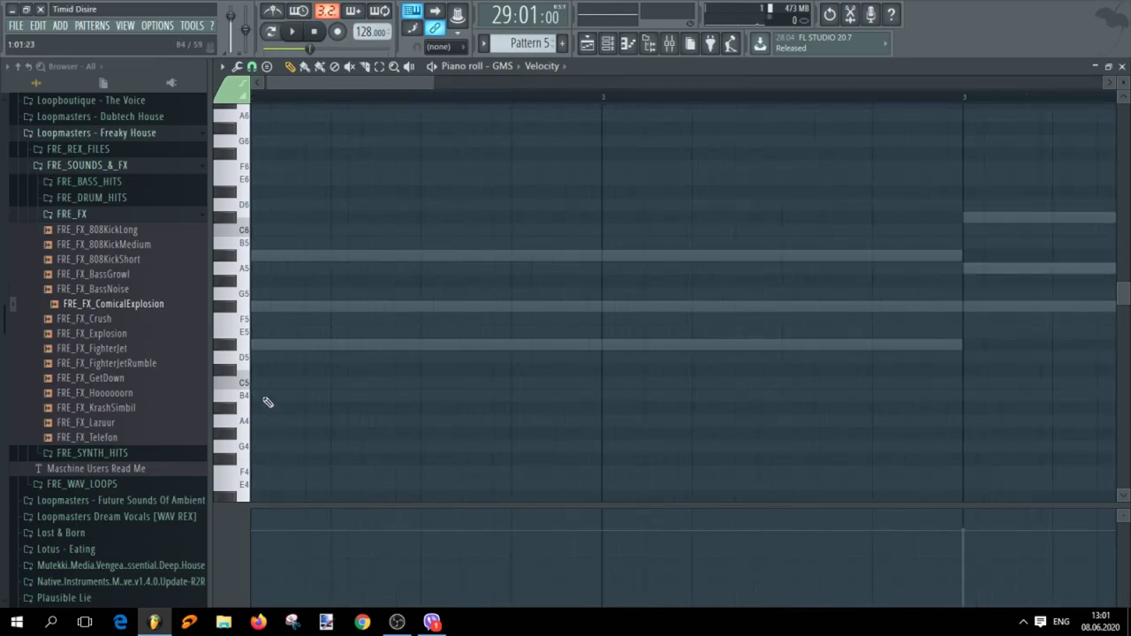
scroll(368, 383, "up", 1)
scroll(391, 379, "down", 2)
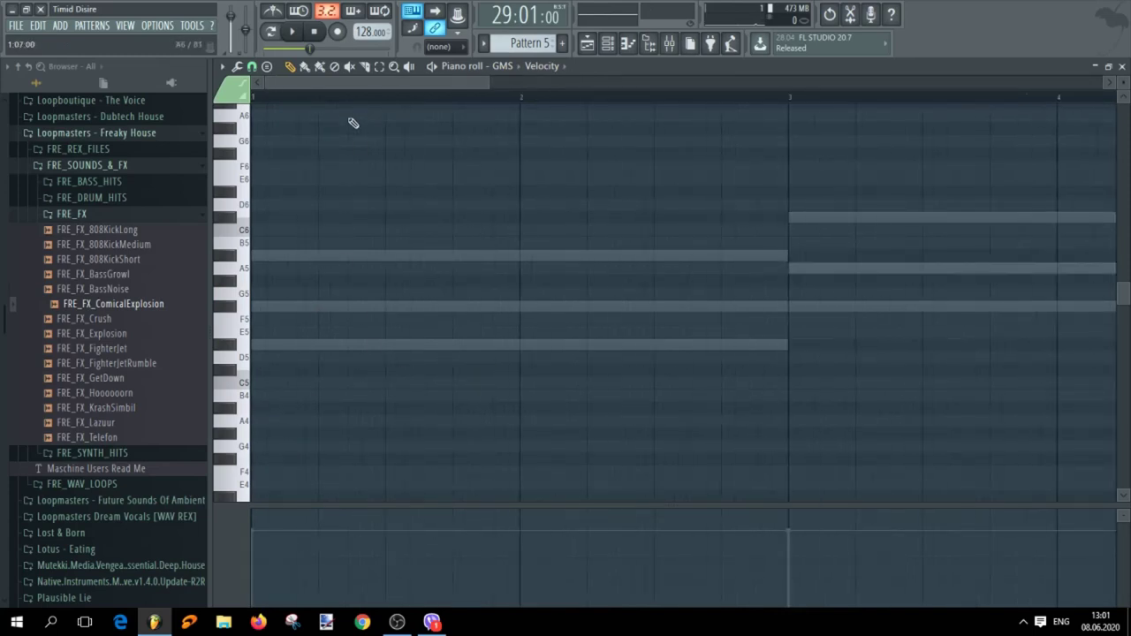
left_click(272, 350)
left_click_drag(324, 347, 435, 352)
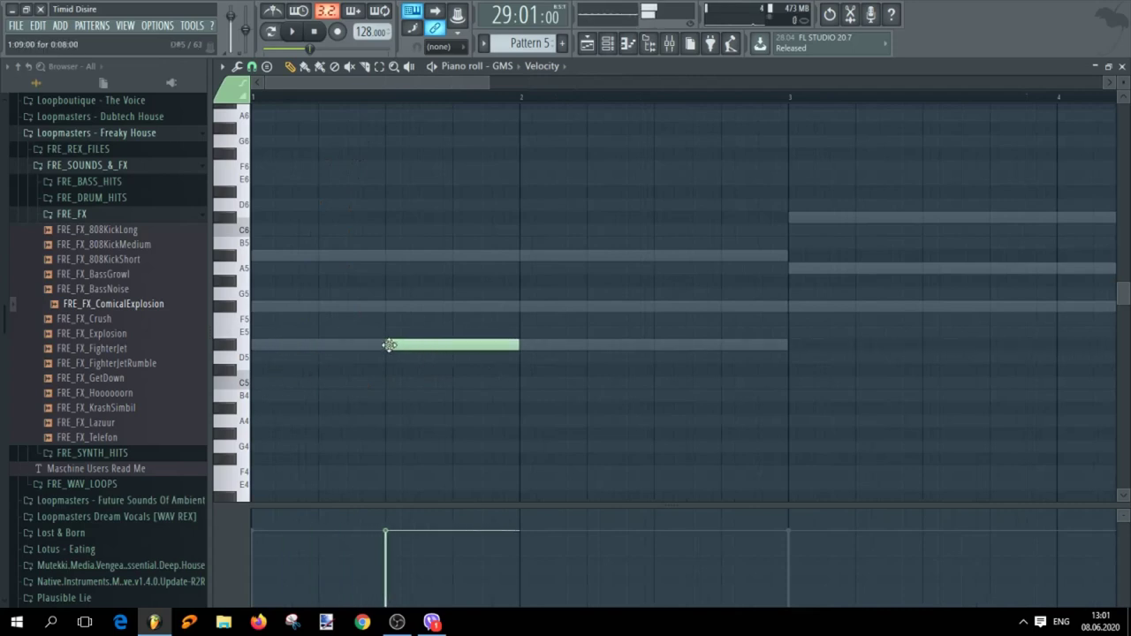
left_click_drag(516, 345, 452, 355)
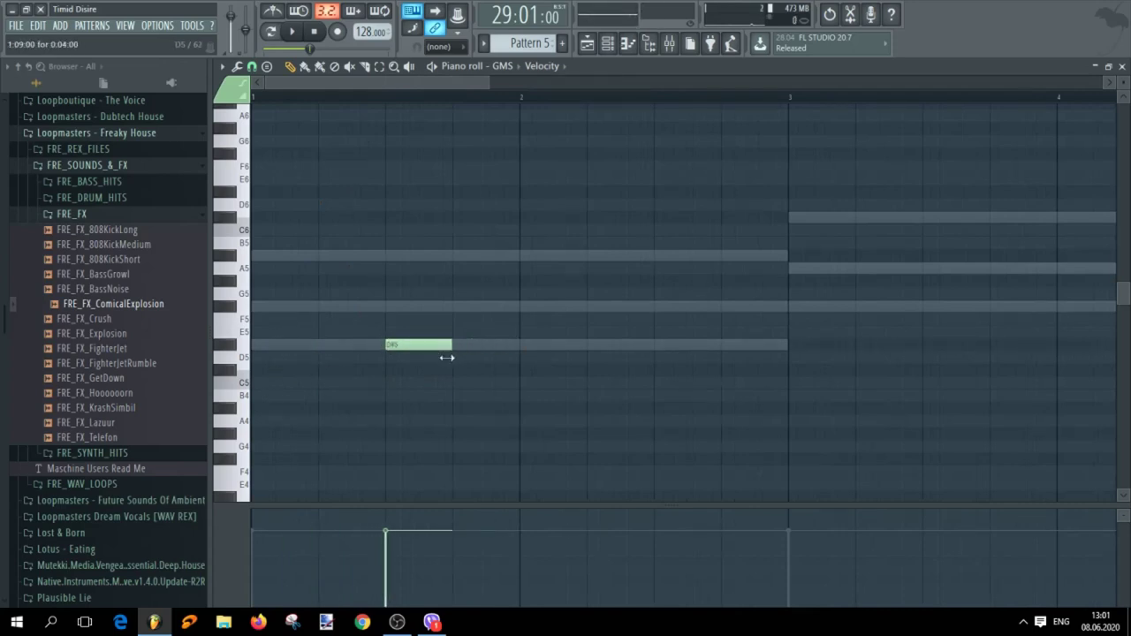
Move the D#5 note to beat 4 of bar 1 and add another one-beat D#5 note on beat 2
scroll(394, 415, "down", 2)
scroll(279, 415, "up", 2)
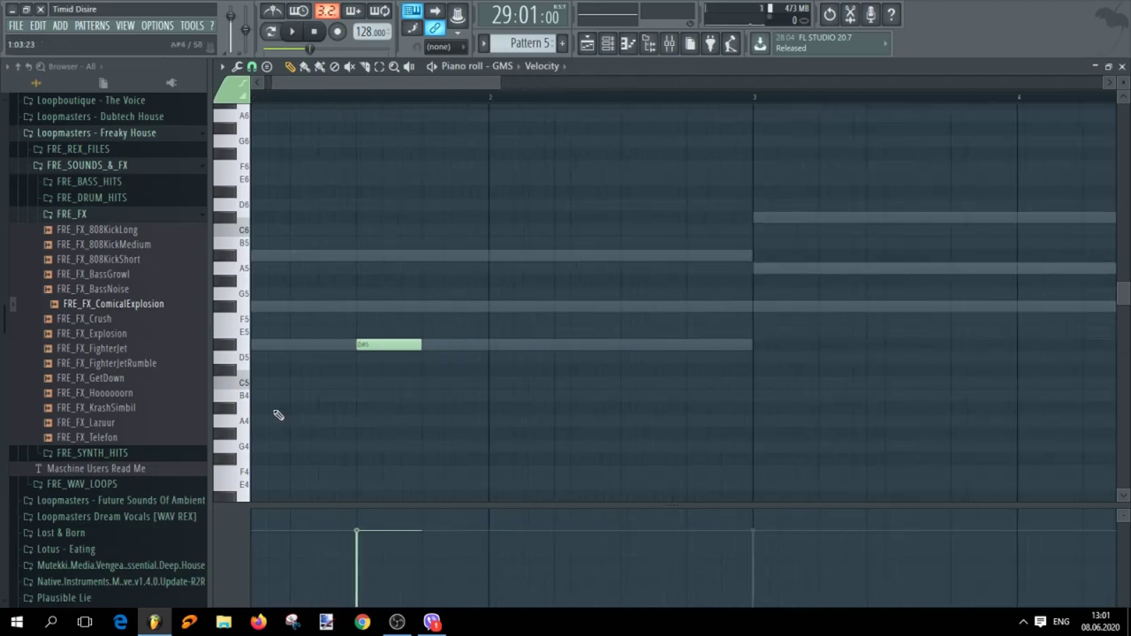
left_click_drag(378, 345, 440, 344)
left_click(295, 346)
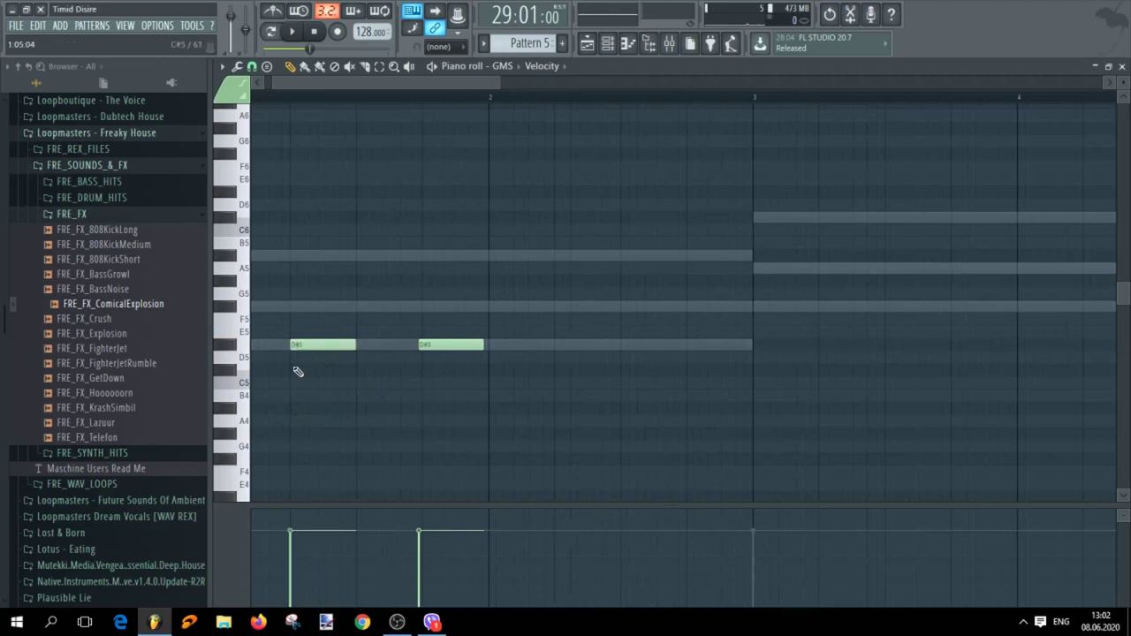
scroll(286, 417, "down", 3)
scroll(286, 409, "up", 5)
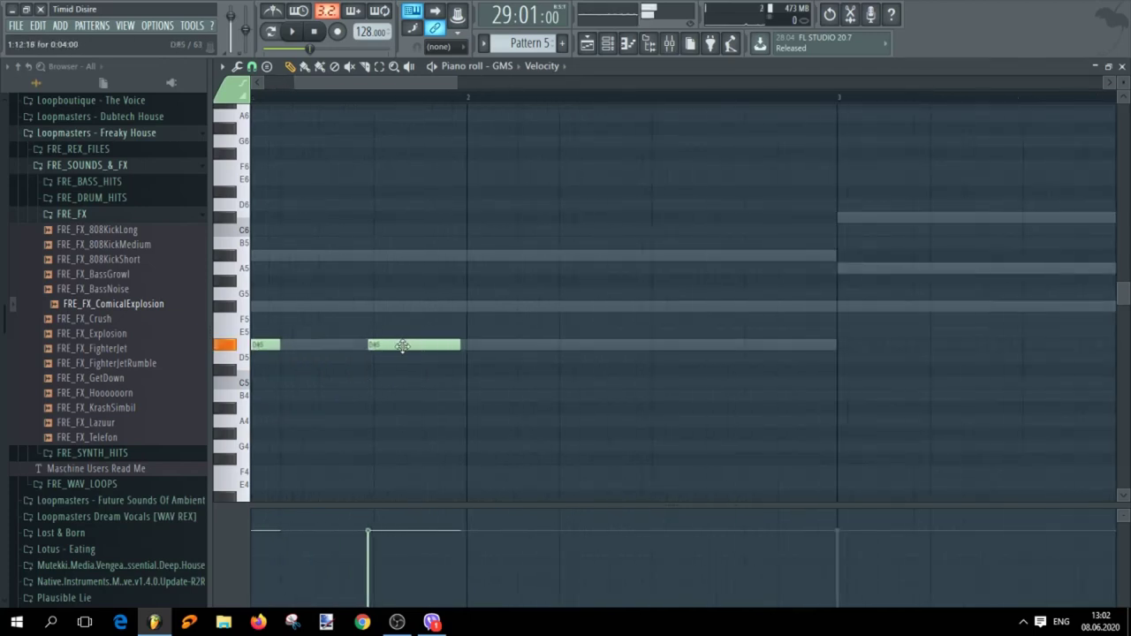
Add one-beat D#5 notes on beats 2 and 4 of bar 2
left_click_drag(399, 346, 405, 346)
left_click(562, 346)
left_click(745, 345)
scroll(702, 422, "down", 4)
scroll(320, 394, "up", 6)
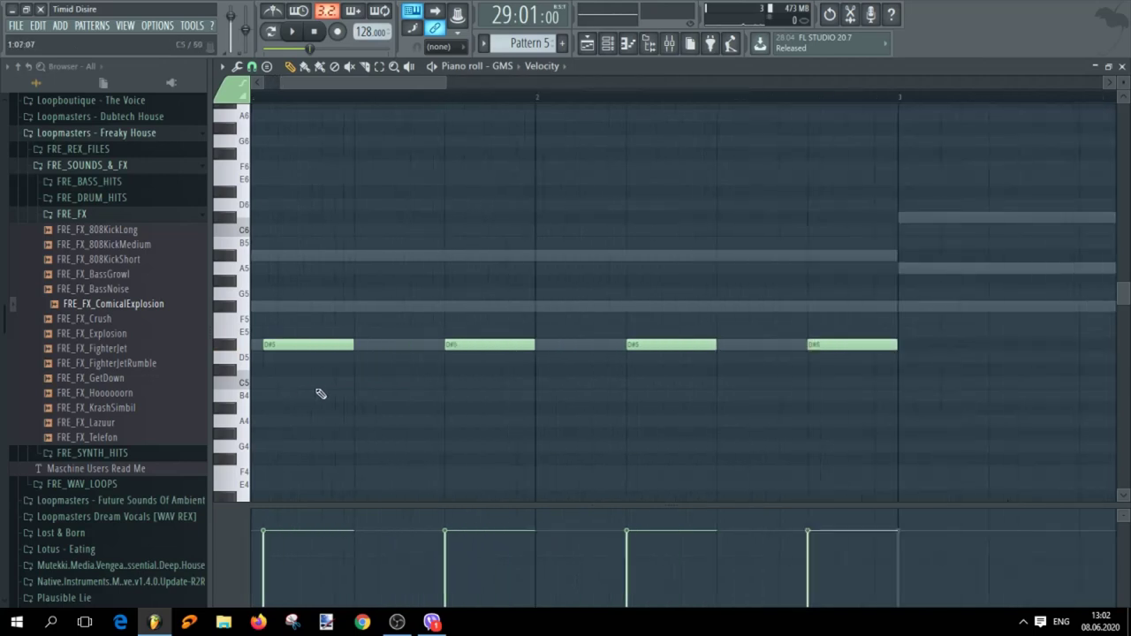
Turn the beat 4 note of bar 1 into a half-beat A#5 and add a half-beat D#5 right behind it
scroll(321, 393, "up", 1)
key("c")
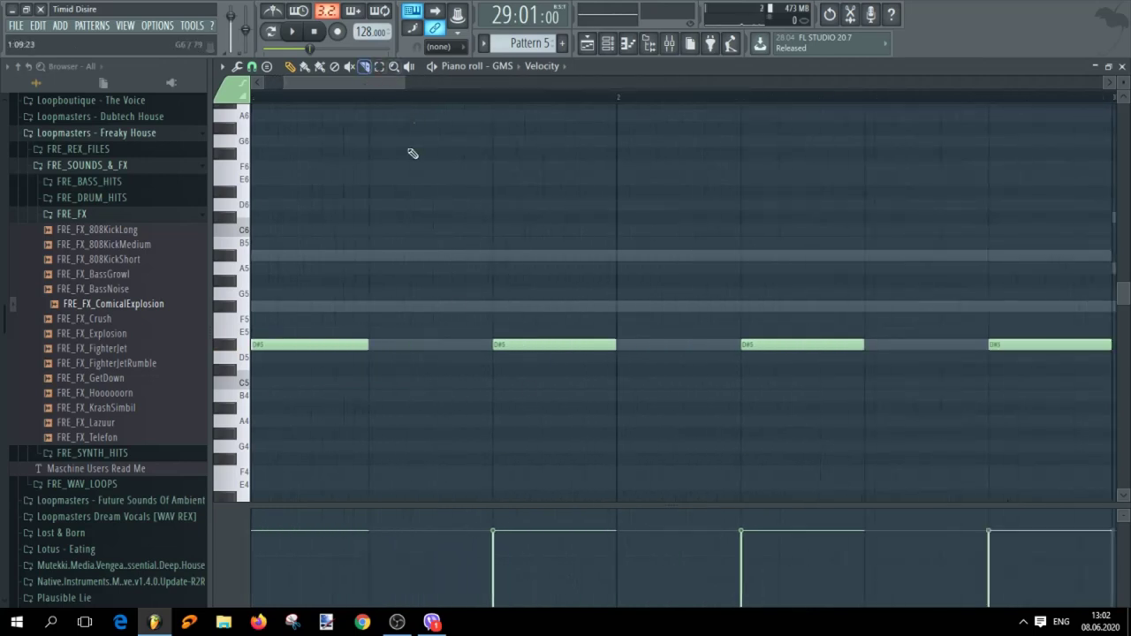
left_click_drag(608, 346, 542, 351)
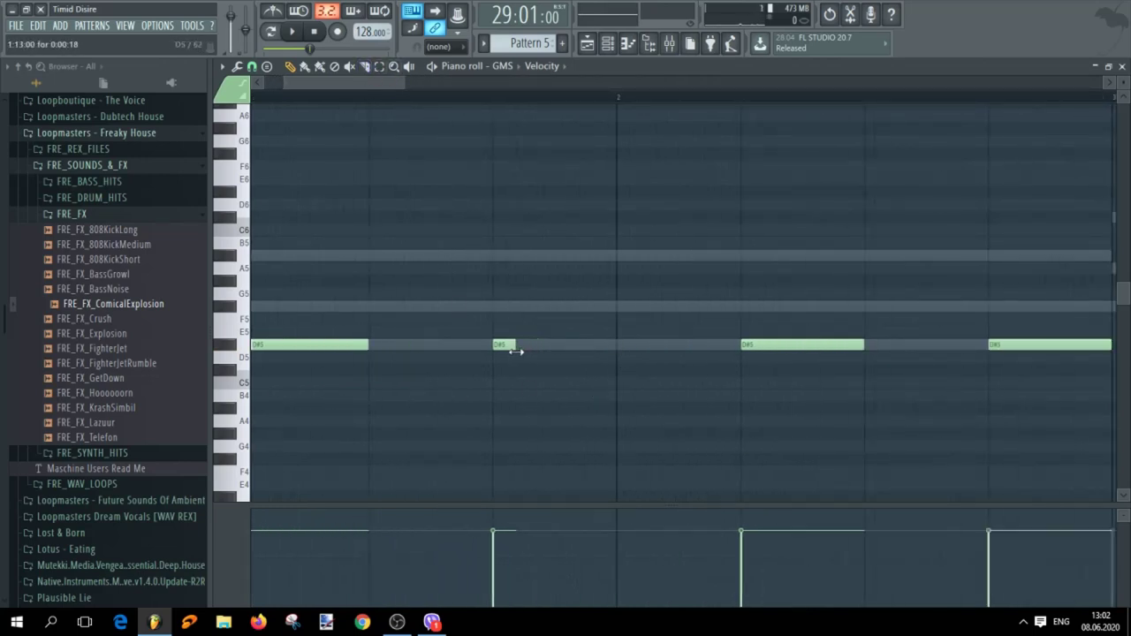
left_click_drag(525, 346, 523, 254)
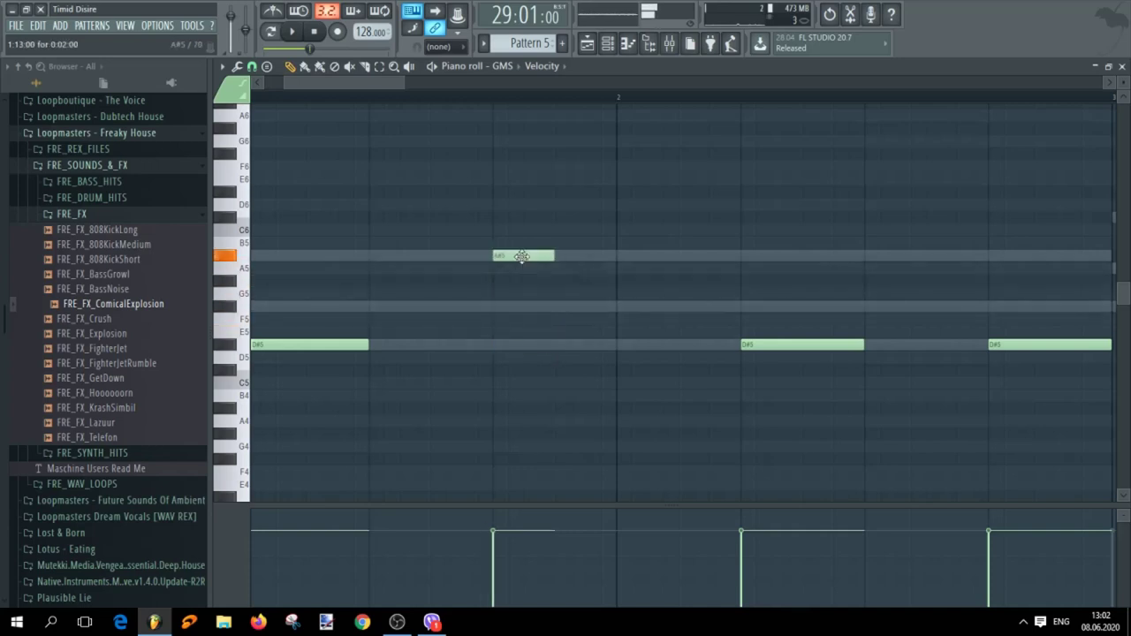
left_click(562, 343)
Play back the opening two bars twice to check the A#5 accent against the chords
scroll(569, 406, "down", 4)
key("space")
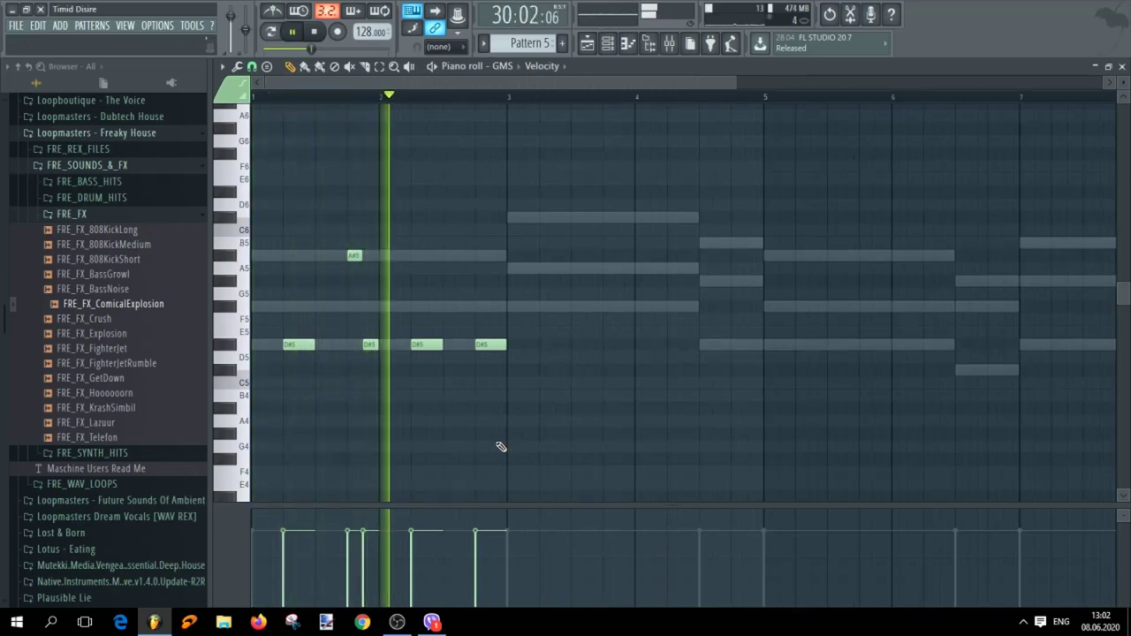
key("space")
key("space")
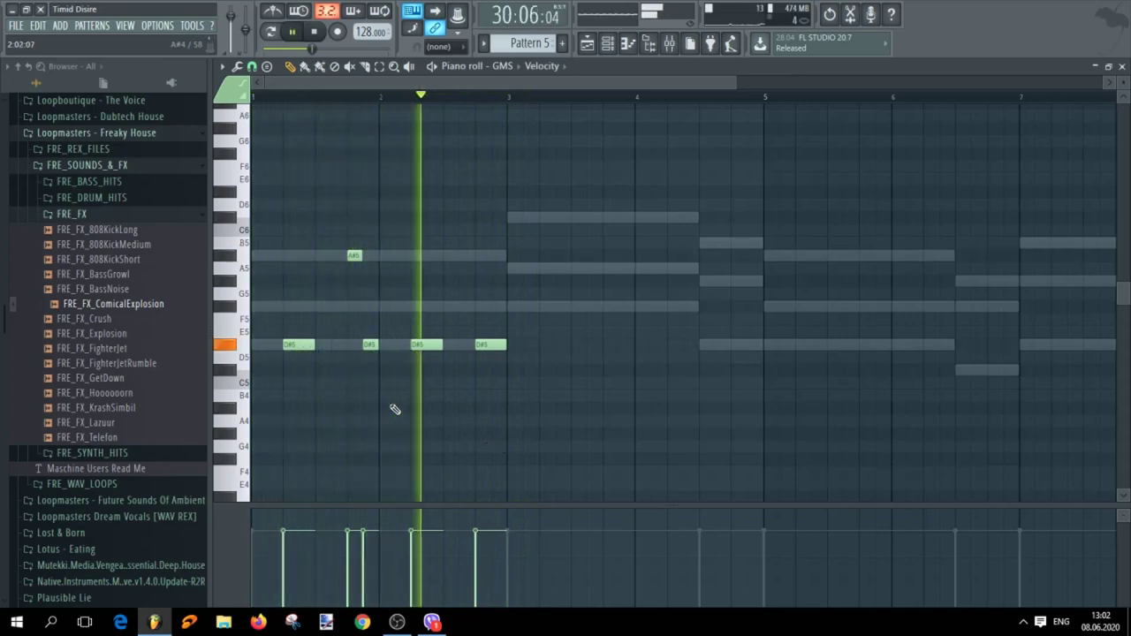
key("space")
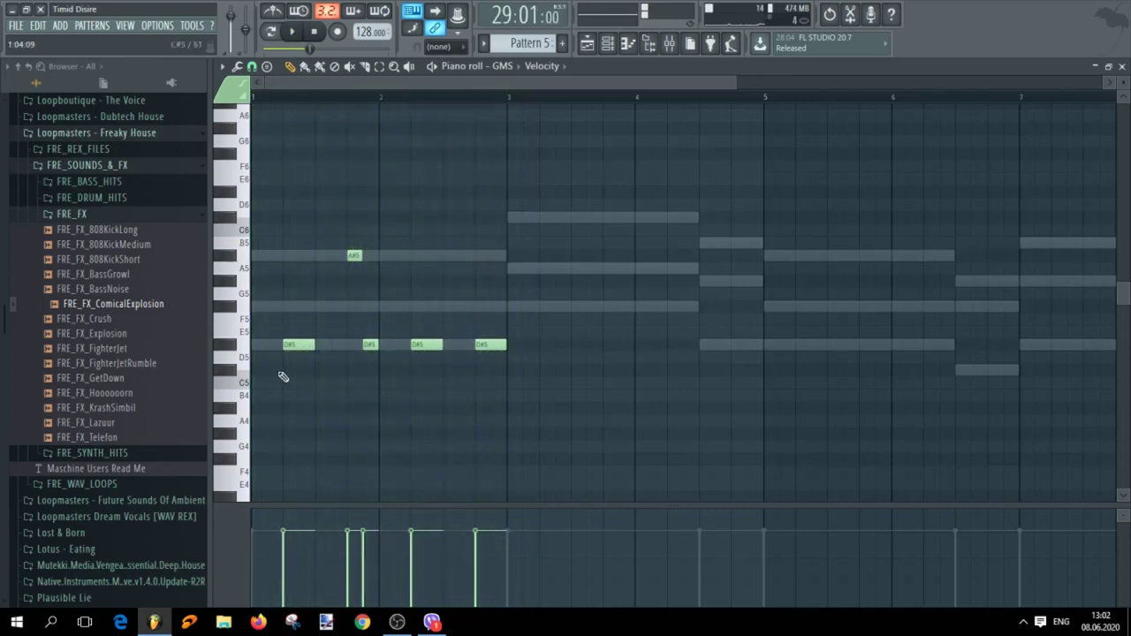
Replace the one-beat D#5 on beat 2 of bar 1 with half-beat D#5 notes on the offbeats of beats 2 and 3
scroll(283, 377, "up", 3)
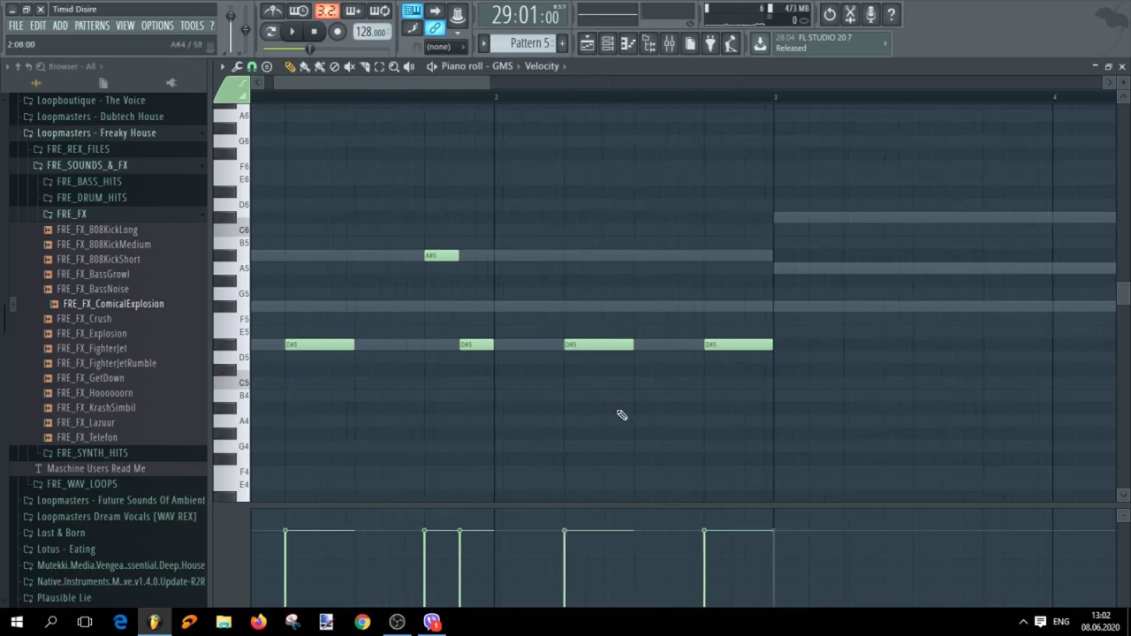
mouse_move(736, 344)
left_mouse_down()
mouse_move(747, 346)
mouse_move(734, 346)
left_mouse_up()
scroll(765, 372, "up", 3)
scroll(770, 374, "down", 3)
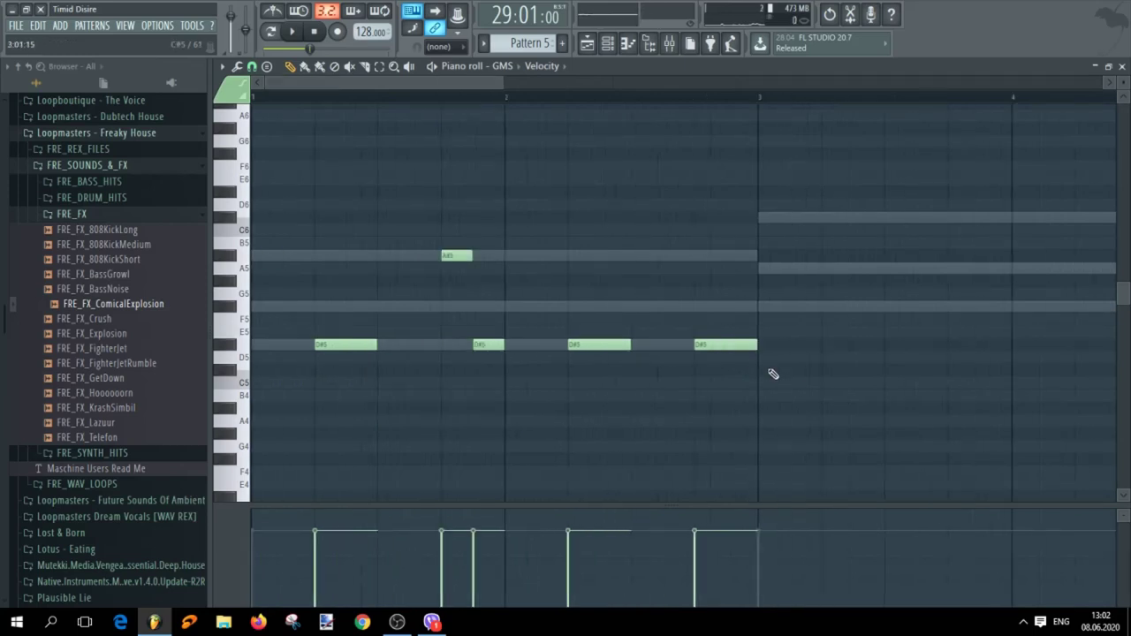
scroll(363, 326, "up", 2)
scroll(362, 326, "down", 3)
scroll(422, 366, "up", 2)
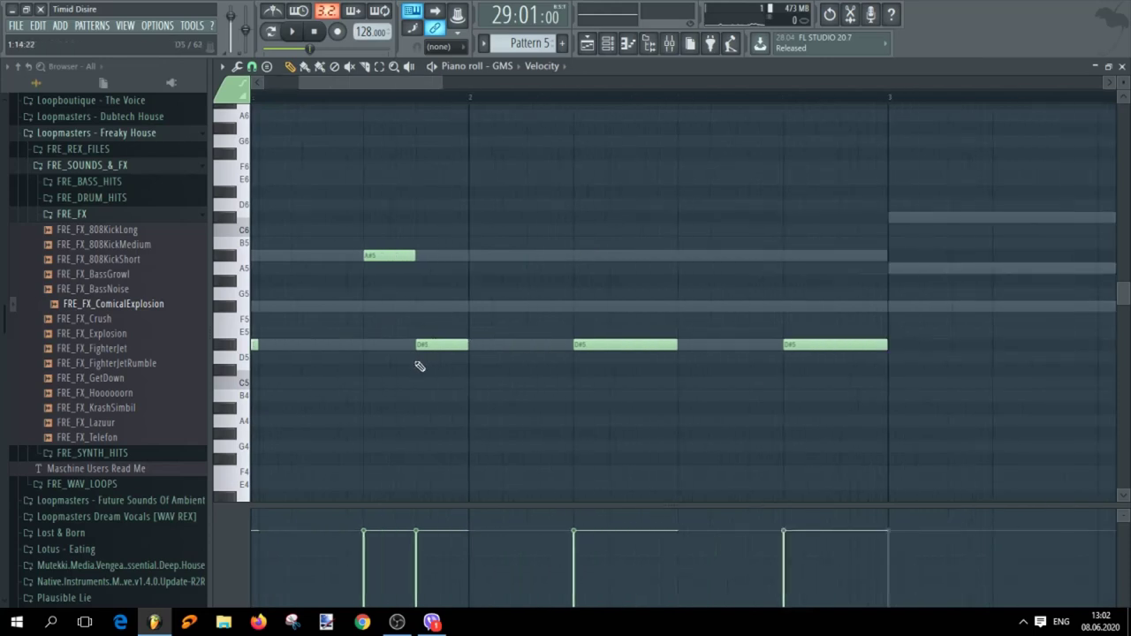
scroll(361, 378, "down", 2)
scroll(324, 354, "up", 3)
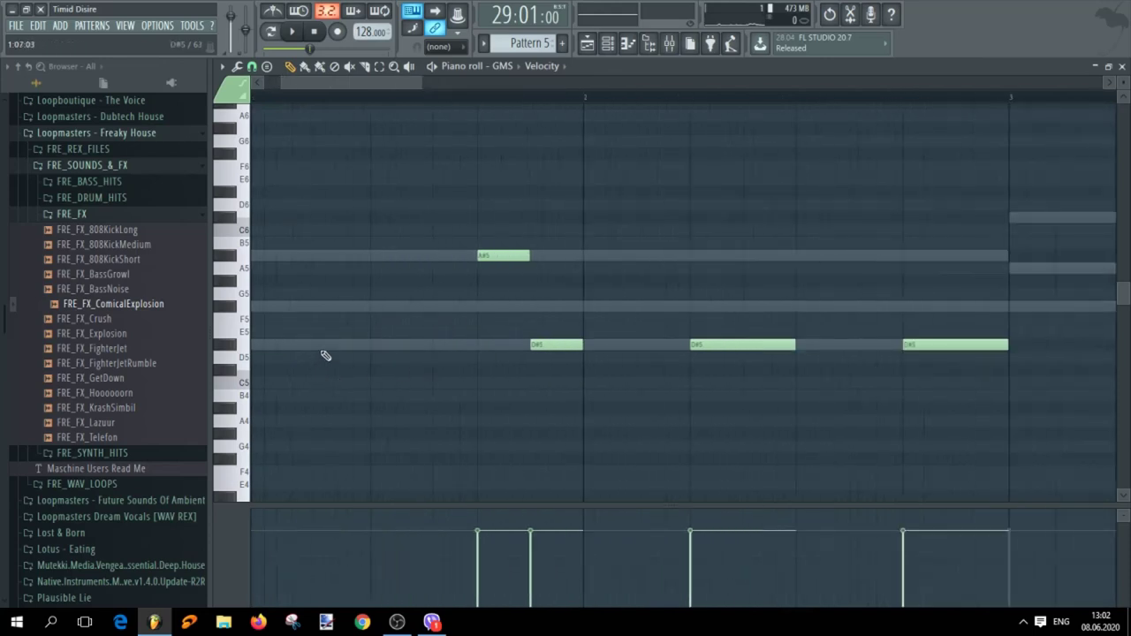
right_click(381, 344)
left_click_drag(553, 343, 545, 346)
left_click(321, 345)
left_click(428, 346)
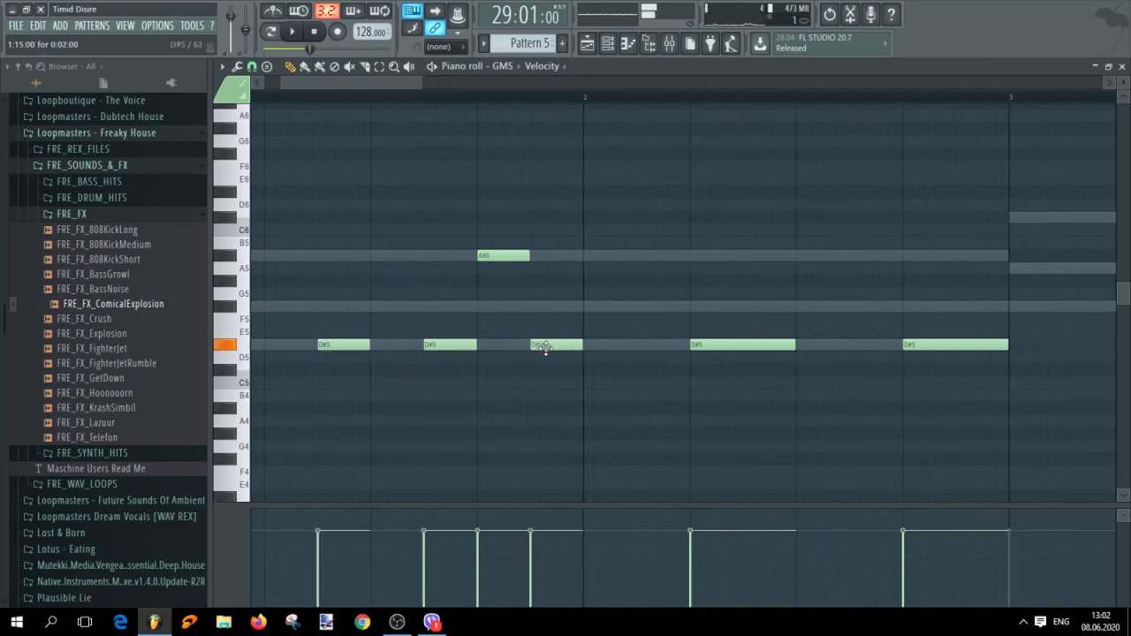
Audition the rhythm briefly and add a half-beat D#5 on the offbeat of beat 1 in bar 1
scroll(614, 391, "down", 2)
key("space")
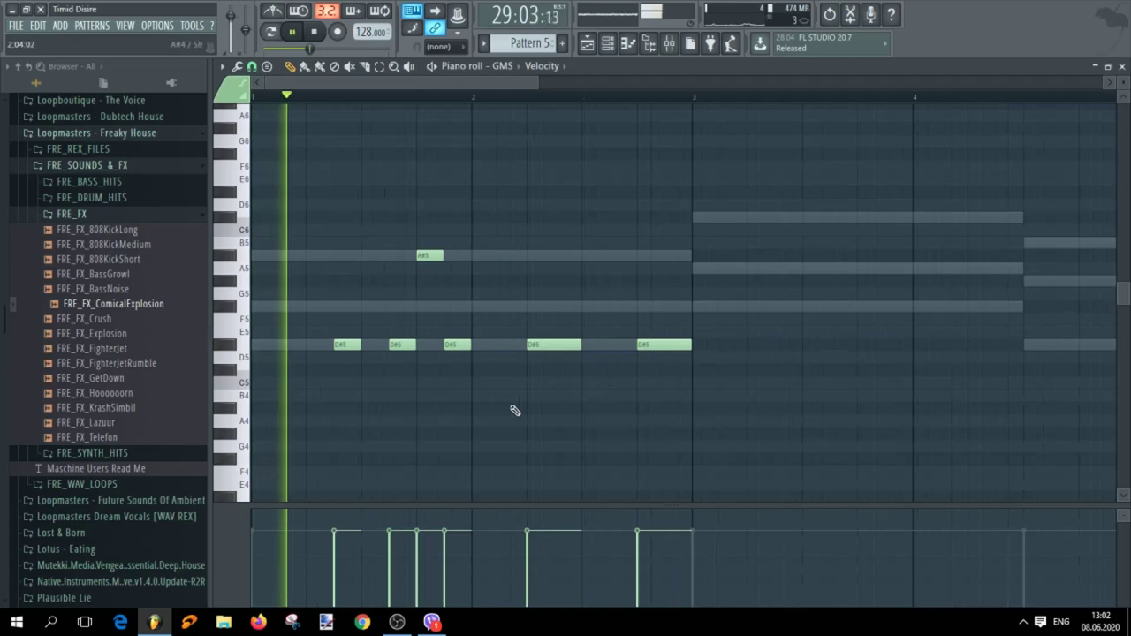
key("space")
left_click(283, 345)
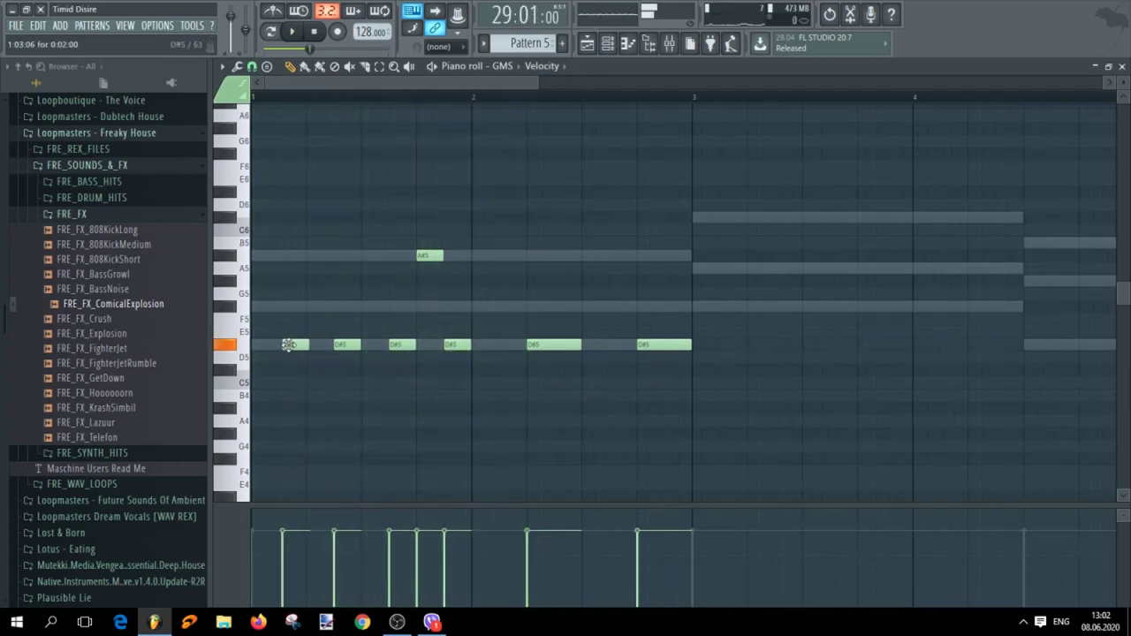
left_click_drag(289, 345, 285, 344)
Delete both one-beat D#5 notes in bar 2 and place half-beat D#5 notes on the offbeats of all four beats
right_click(552, 344)
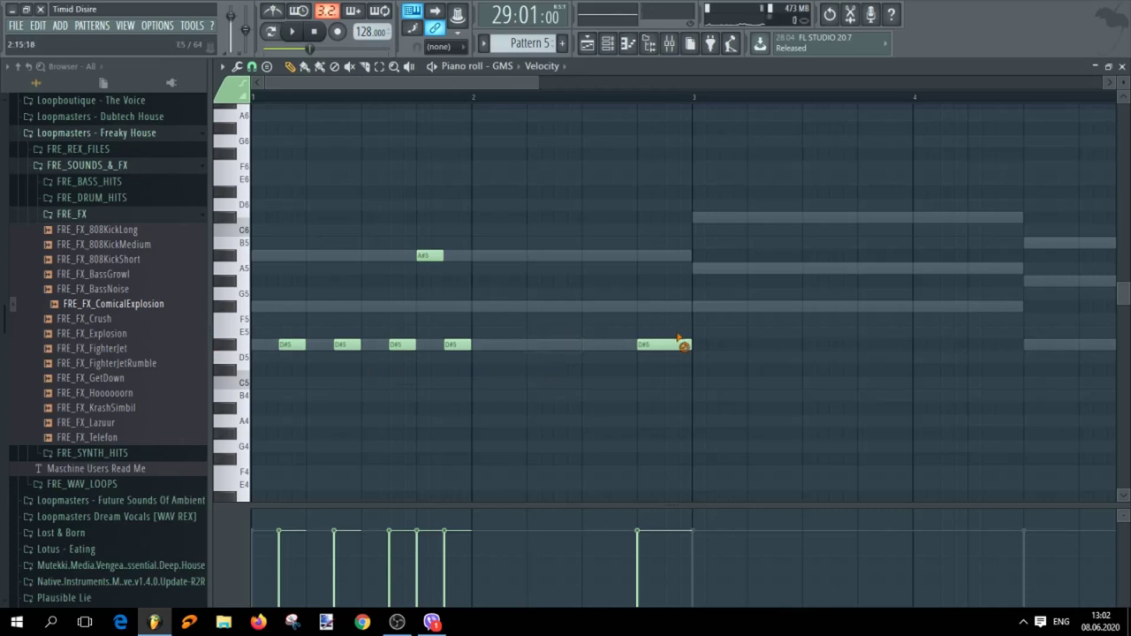
right_click(682, 343)
scroll(494, 395, "up", 3)
left_click_drag(500, 346, 549, 357)
left_click(658, 345)
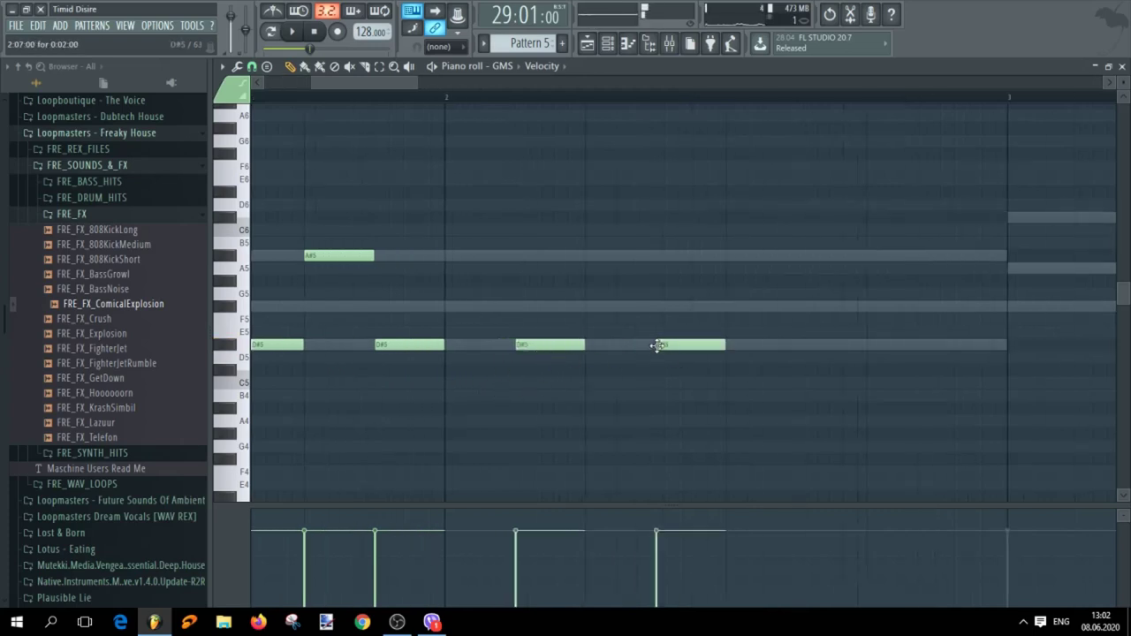
left_click(813, 349)
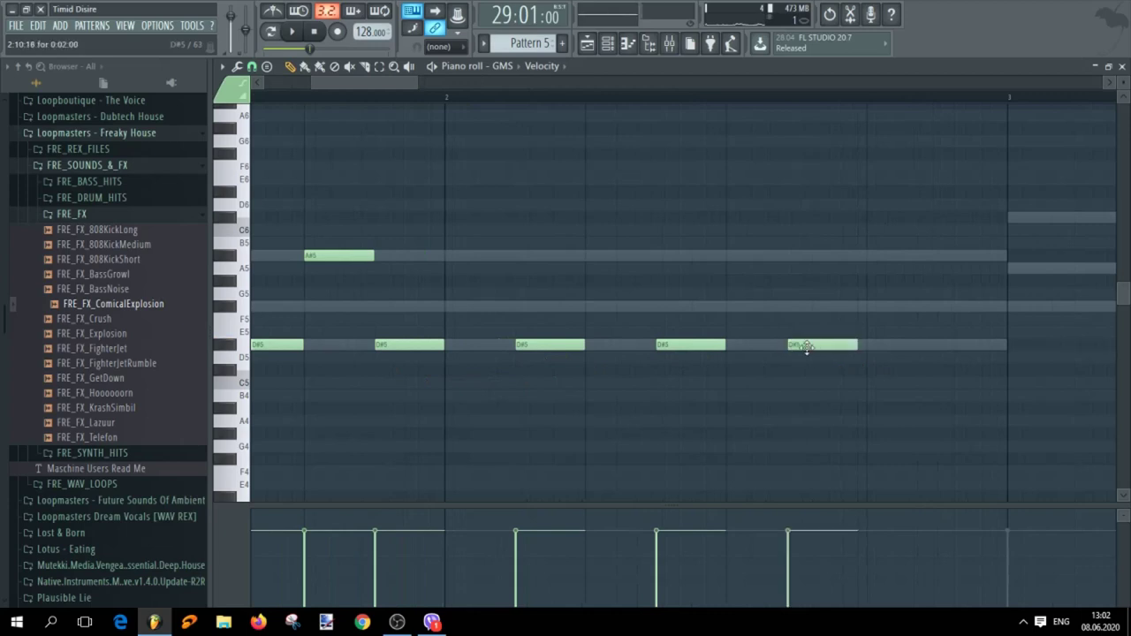
left_click(952, 349)
mouse_move(981, 348)
left_mouse_down()
mouse_move(990, 371)
mouse_move(966, 349)
left_mouse_up()
Play back the offbeat D#5 rhythm across bars 1 and 2 to judge how it sounds
scroll(893, 388, "down", 5, "ctrl")
key("space")
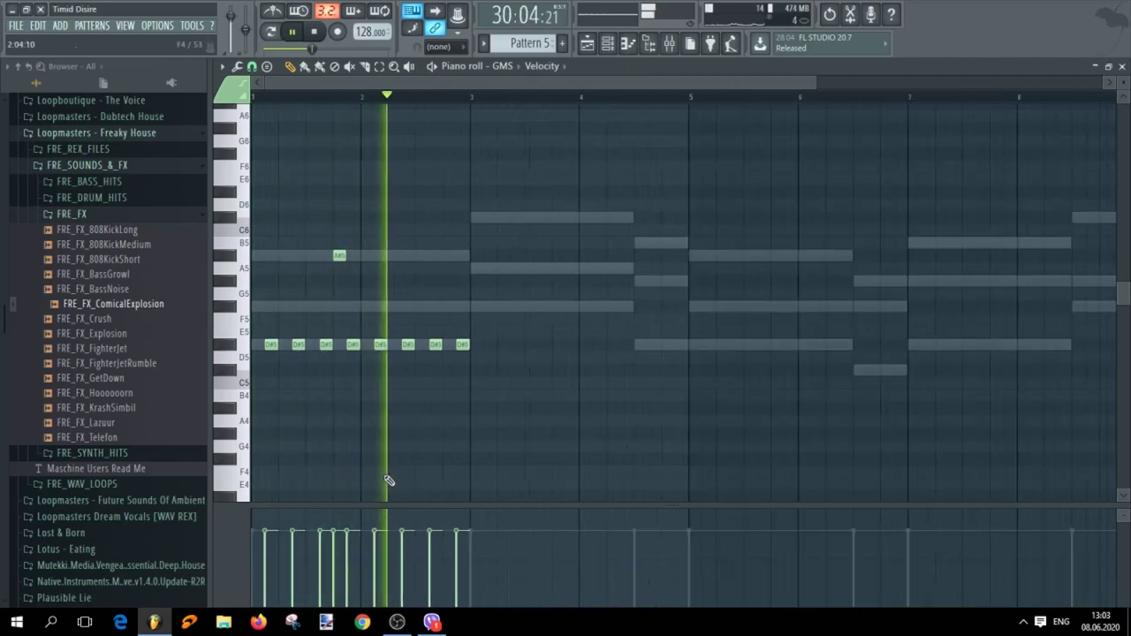
key("space")
key("space")
scroll(292, 457, "up", 3, "ctrl")
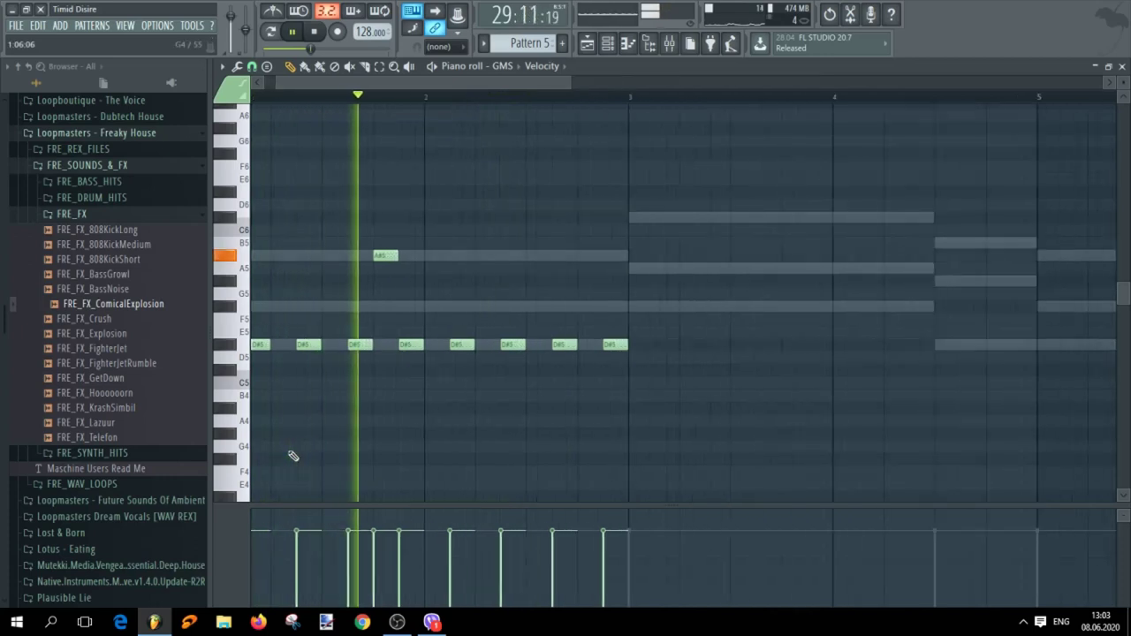
scroll(327, 451, "up", 2, "ctrl")
scroll(333, 448, "down", 3, "ctrl")
key("space")
Delete the A#5 note and replace bar 1's last D#5 with one-step A#5 and D#5 notes on steps 15 and 16
scroll(471, 307, "up", 3, "ctrl")
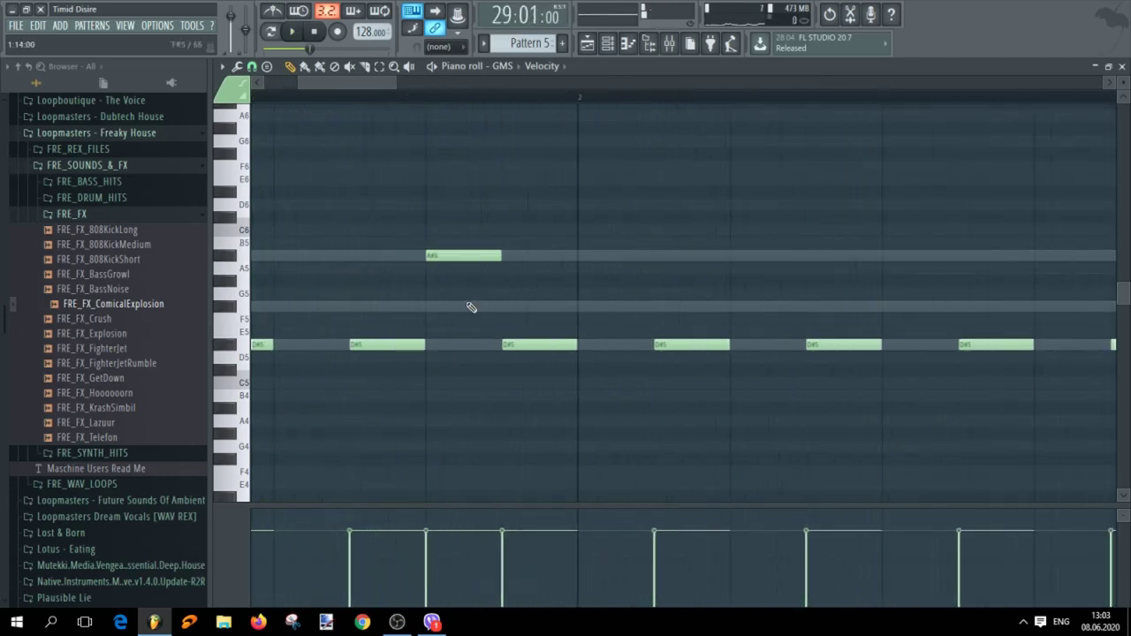
right_click(474, 257)
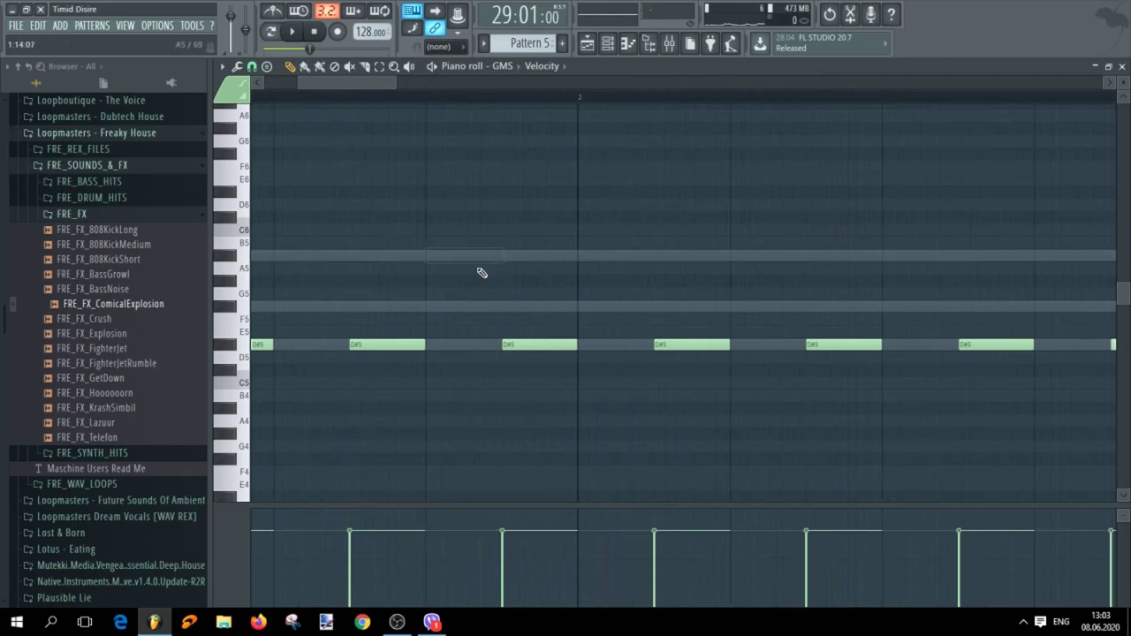
left_click_drag(521, 345, 519, 255)
left_click(536, 344)
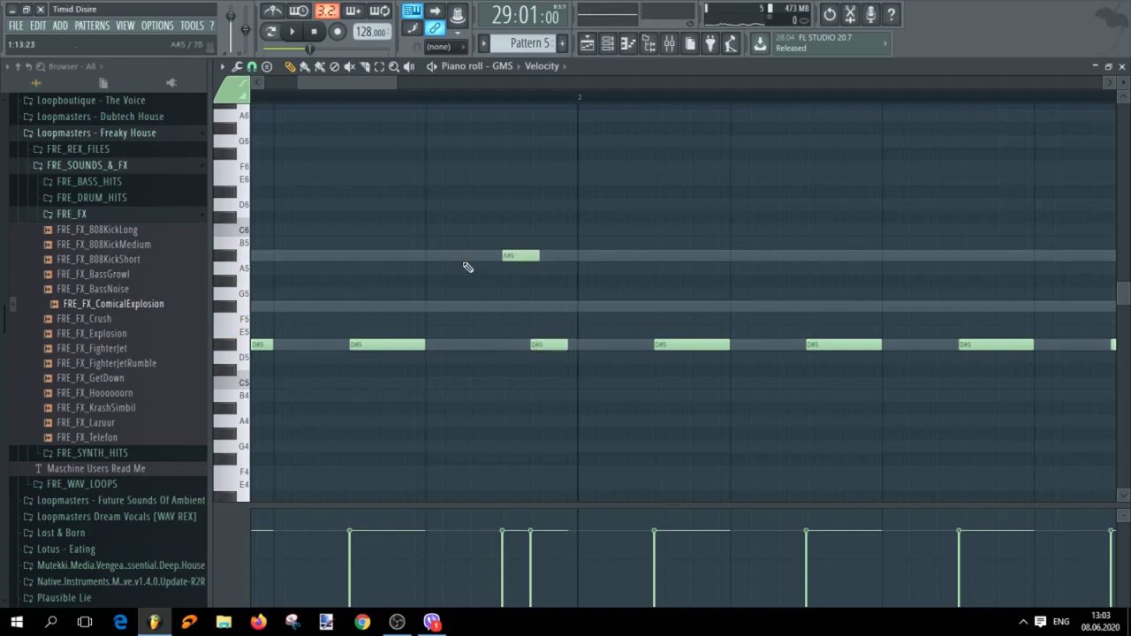
left_click(544, 343)
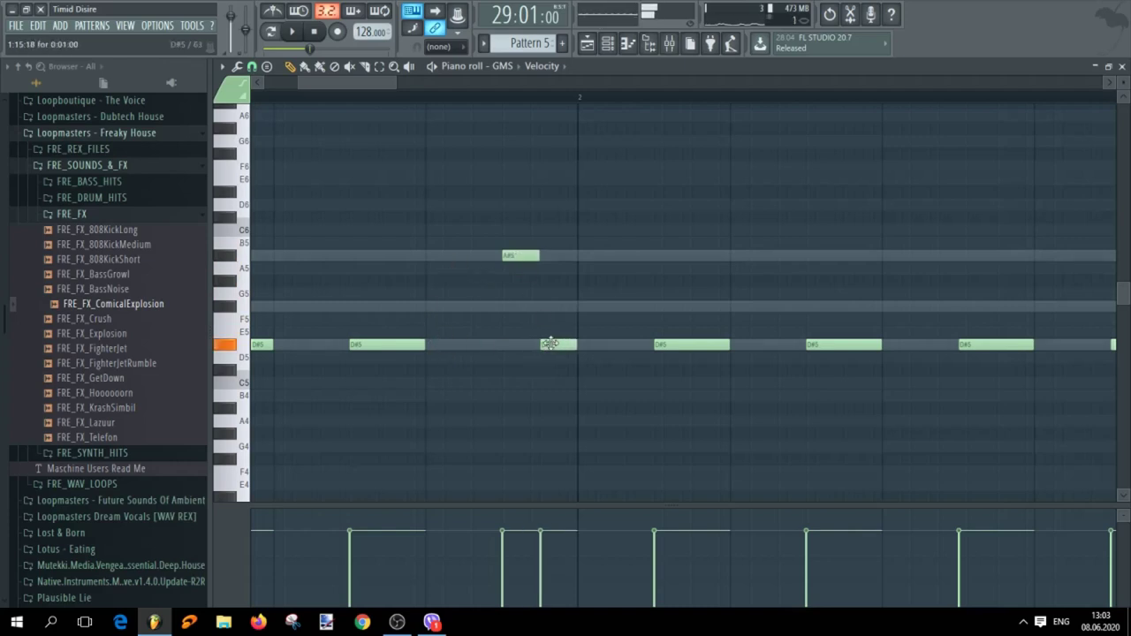
left_click_drag(539, 345, 549, 343)
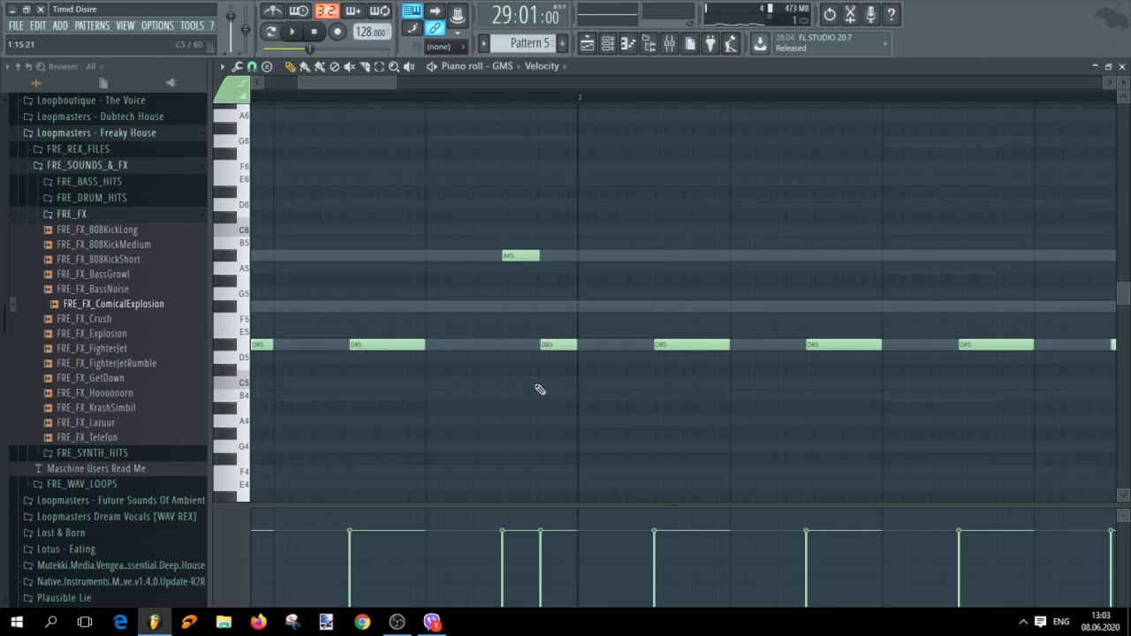
Play back the two-bar phrase with the shortened A#5 accent at the end of bar 1
scroll(525, 390, "down", 5)
key("space")
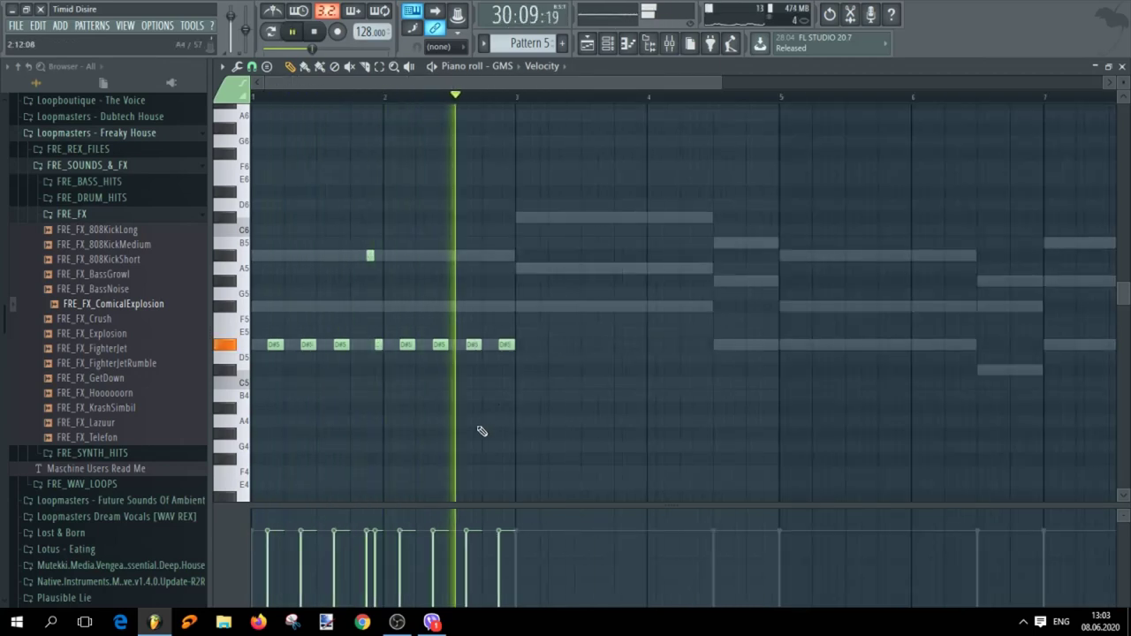
key("space")
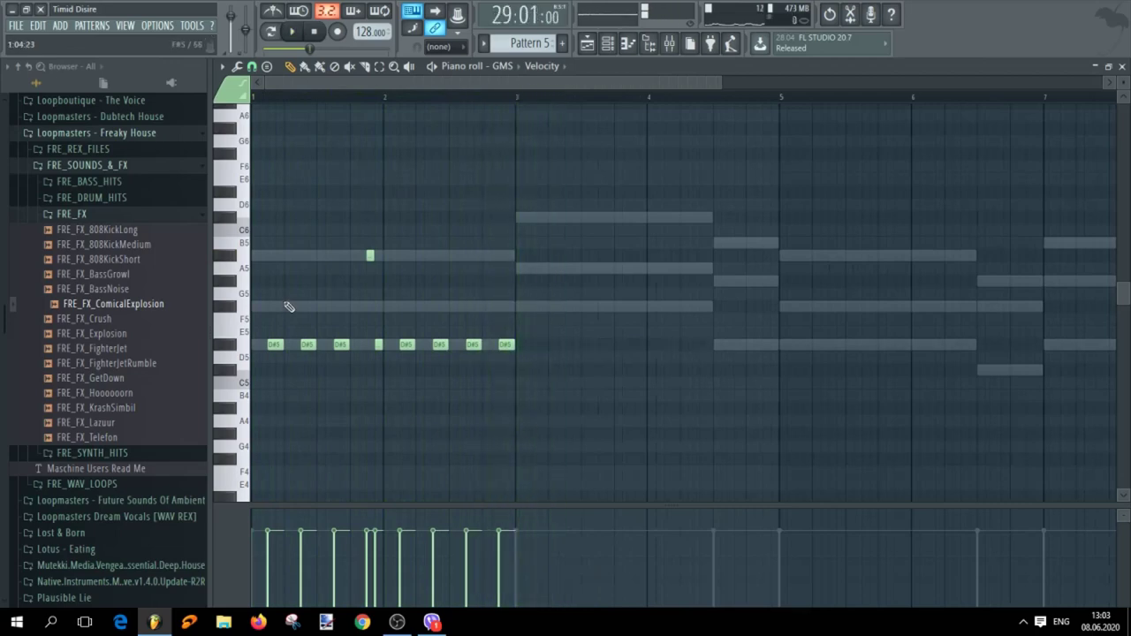
Copy the whole two-bar phrase to bars 3 and 4, transposed so its D#5 notes become F#5
left_click_drag(267, 248, 541, 408)
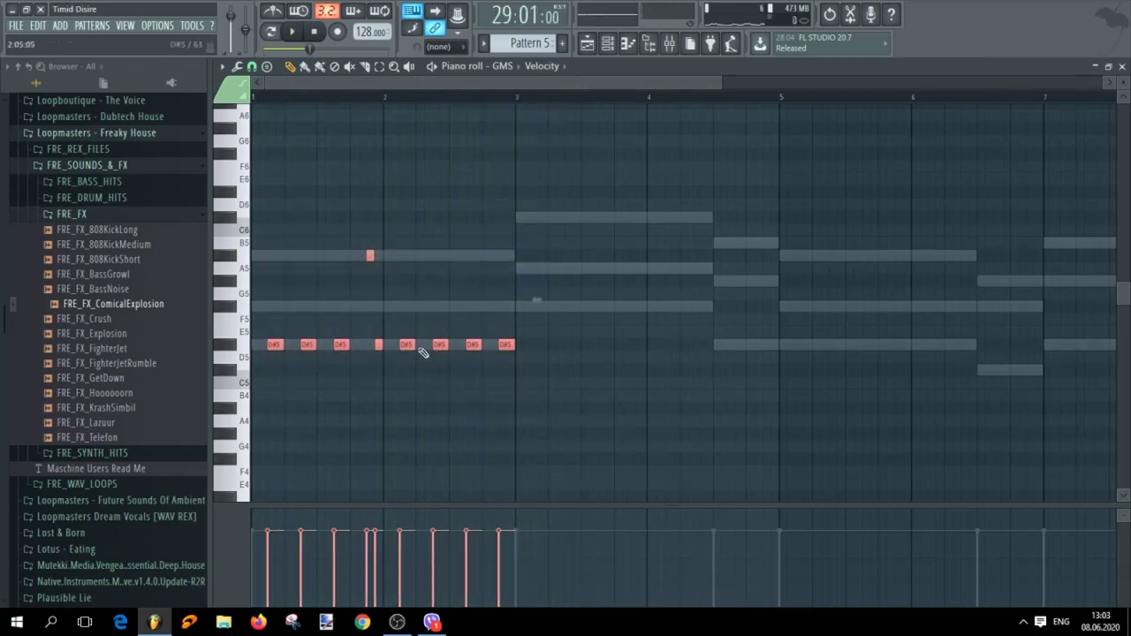
left_click_drag(406, 345, 670, 312)
scroll(665, 350, "up", 3)
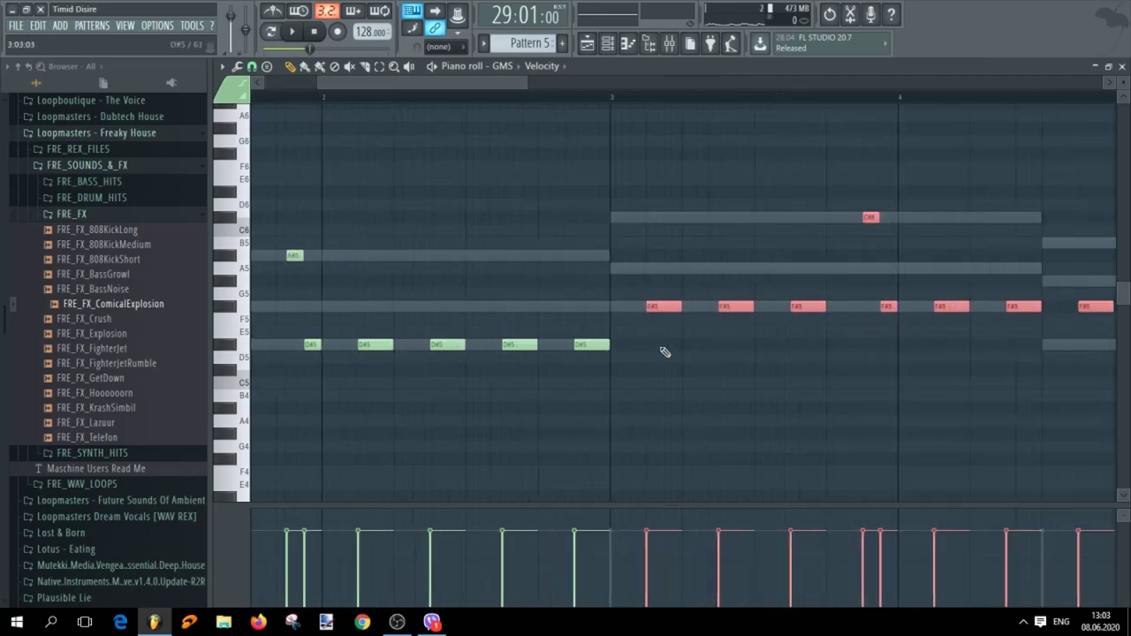
scroll(898, 382, "down", 2)
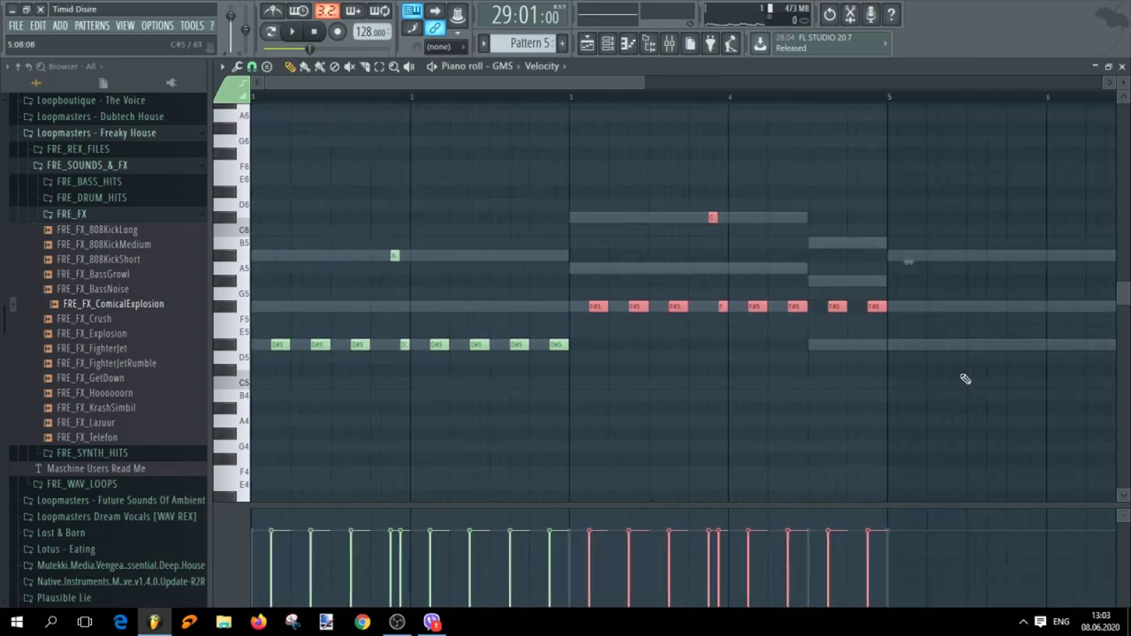
Lower the last two F#5 notes of bar 4 to D#5 to follow the chord change
scroll(964, 380, "up", 2)
left_click(873, 427, "ctrl")
scroll(706, 441, "up", 2)
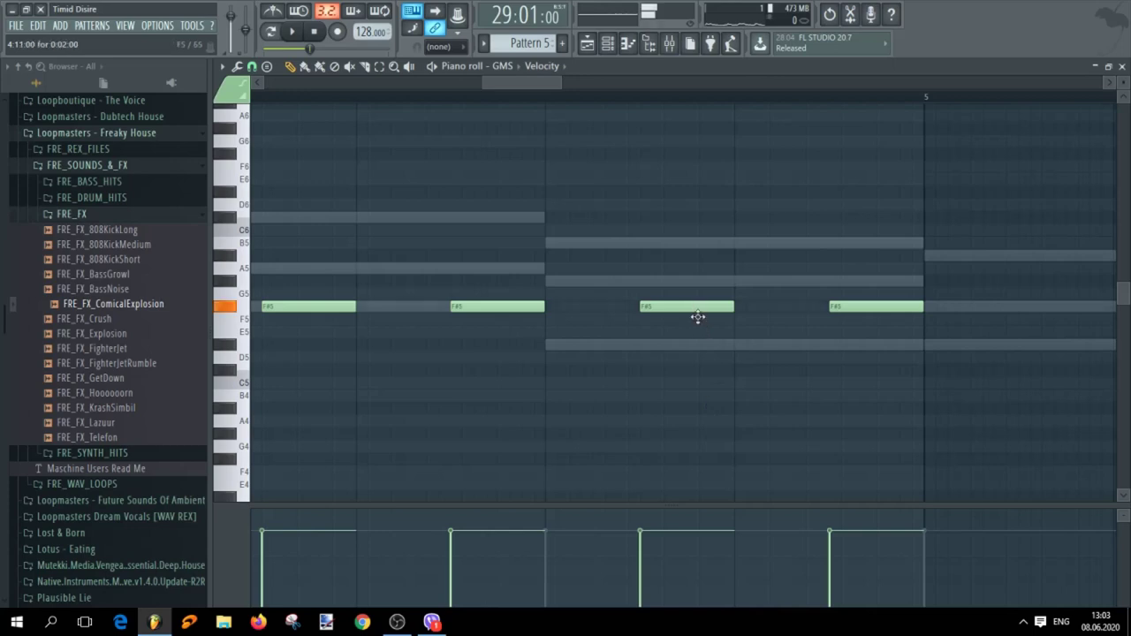
left_click_drag(695, 313, 697, 351)
left_click_drag(866, 312, 871, 351)
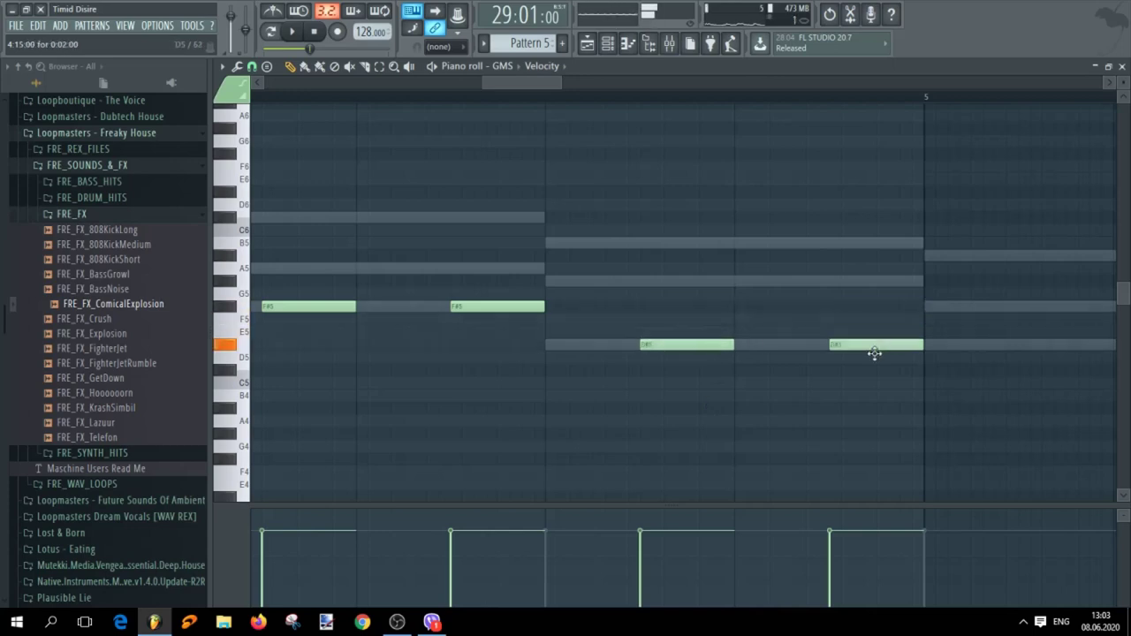
scroll(844, 401, "down", 4)
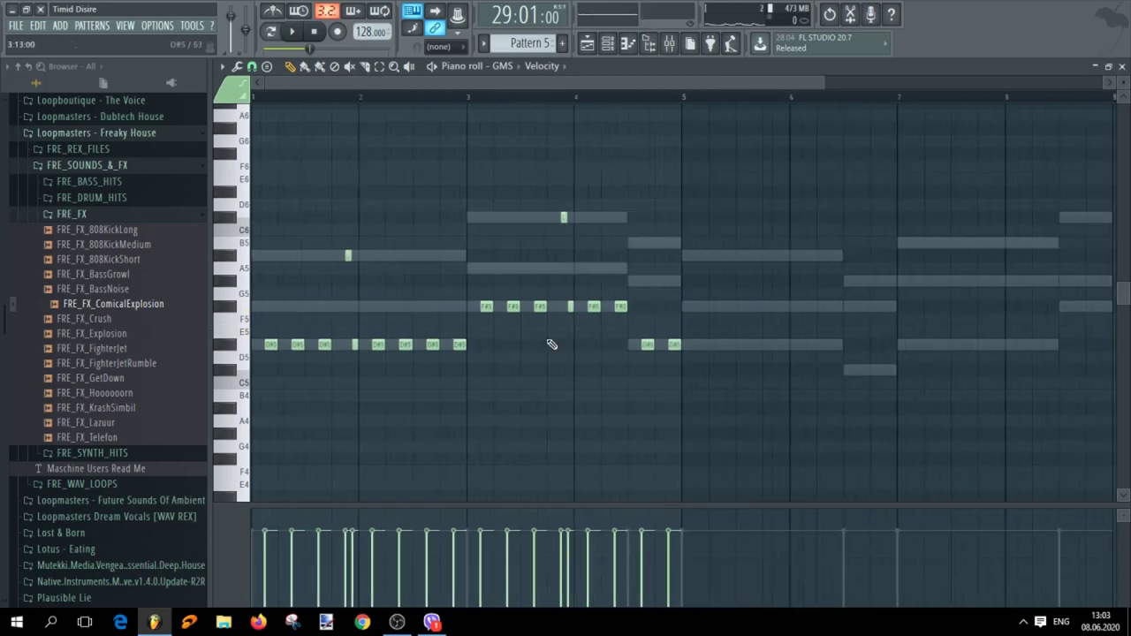
Copy the phrase from bars 3 and 4 to bars 5 and 6, transposed so its F#5 notes become D#5
left_click_drag(483, 350, 711, 212)
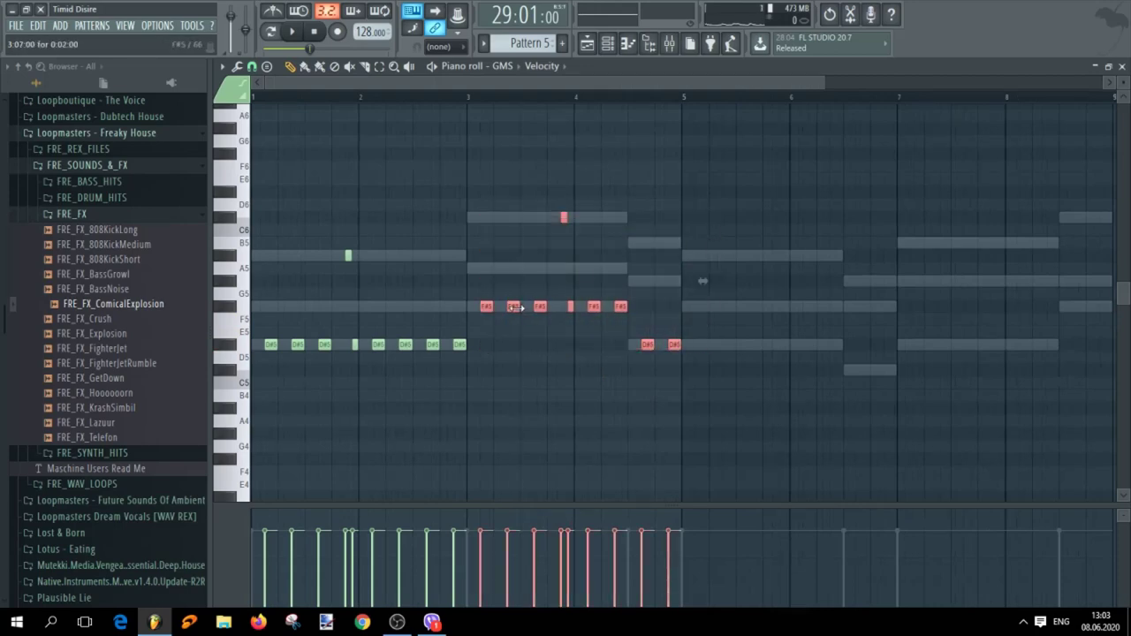
left_click_drag(512, 307, 733, 334)
scroll(747, 398, "up", 6)
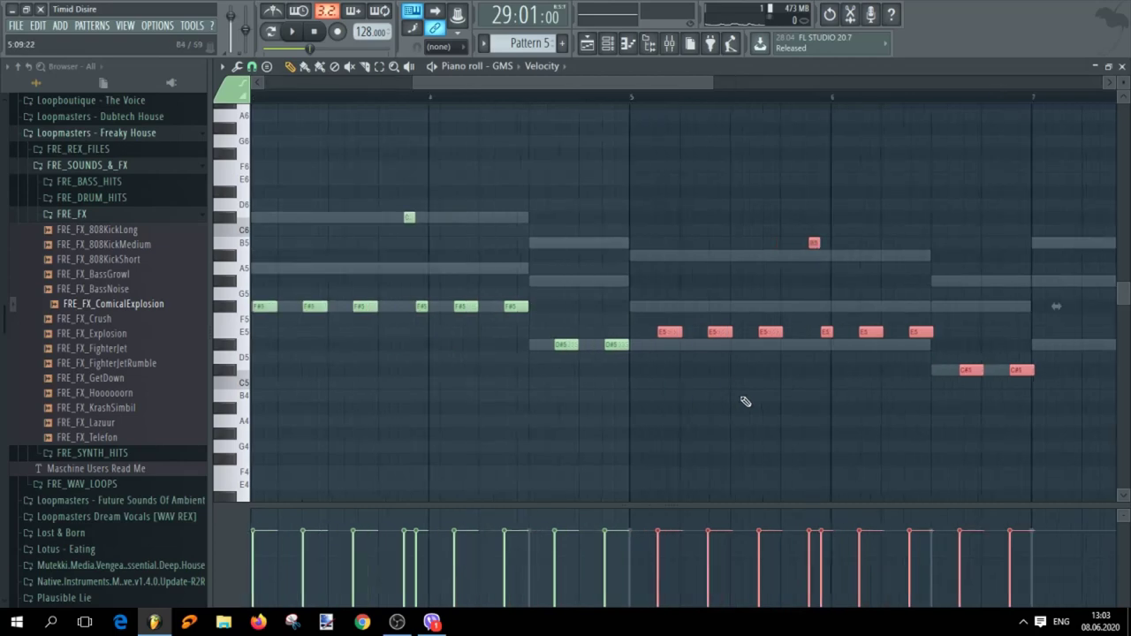
mouse_move(635, 331)
left_mouse_down()
mouse_move(627, 356)
mouse_move(627, 344)
left_mouse_up()
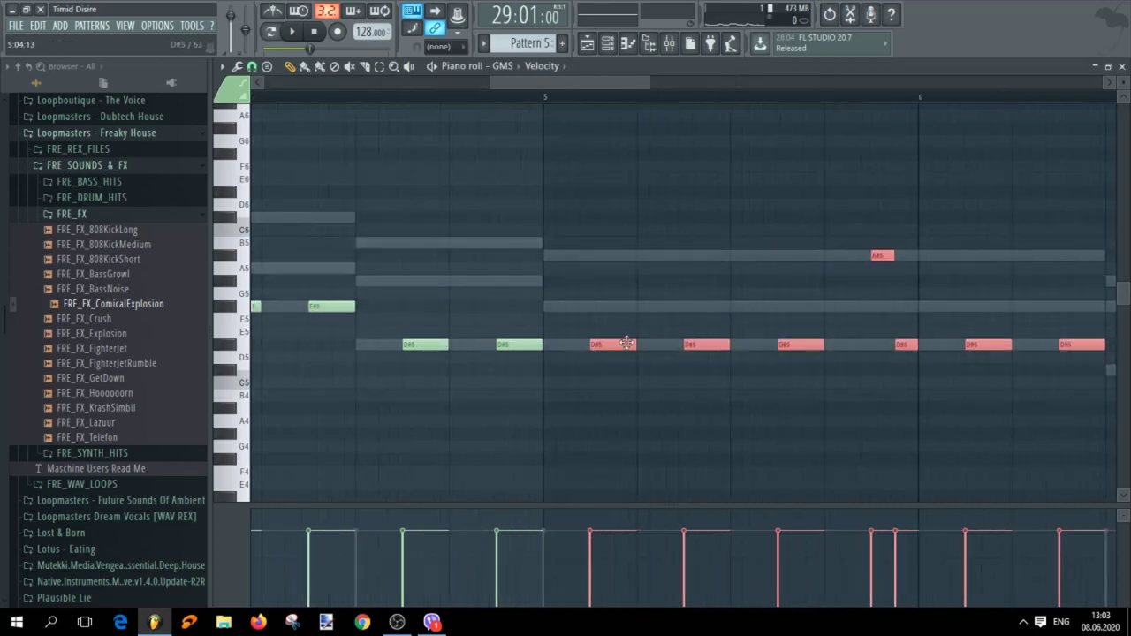
Lower the last two D#5 notes of bar 6 to C#5 to follow the chord change
scroll(675, 394, "down", 4)
scroll(937, 411, "up", 5)
left_click_drag(748, 383, 750, 367)
left_click_drag(887, 383, 885, 371)
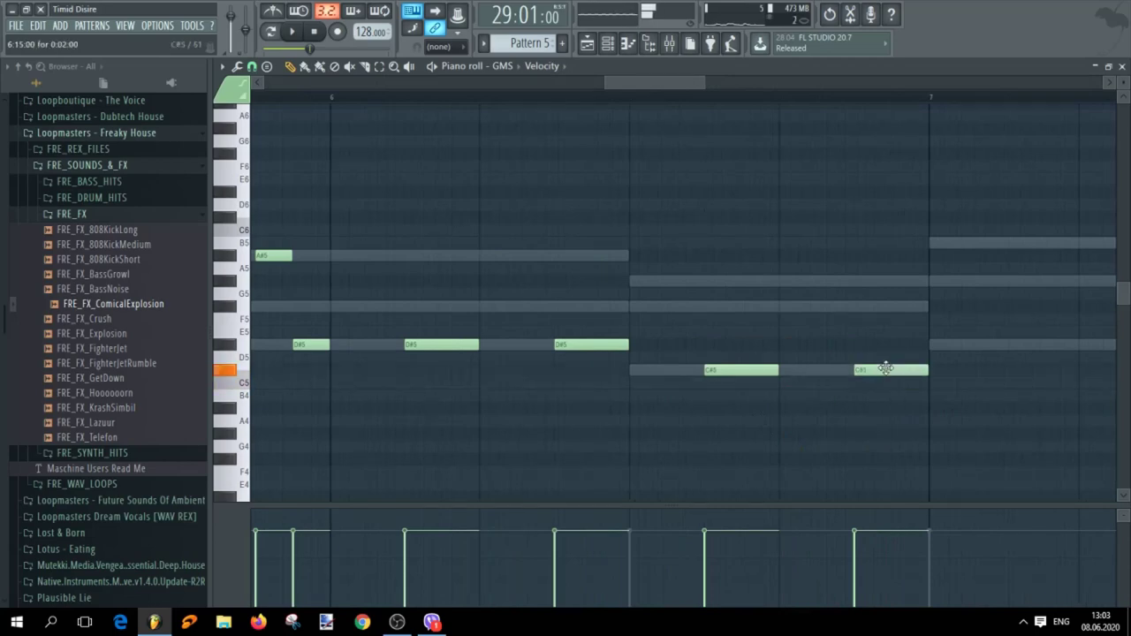
Copy the phrase from bars 5 and 6 to bars 7 and 8, aligned so its first D#5 falls offbeat in bar 7
scroll(889, 424, "down", 4)
scroll(889, 426, "down", 4)
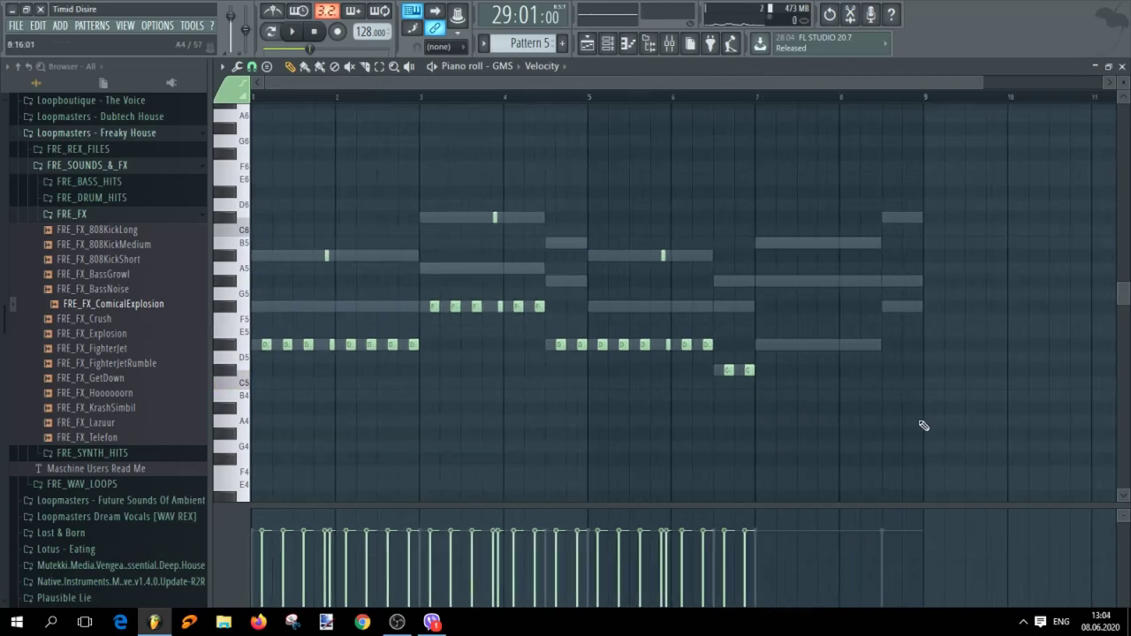
scroll(650, 432, "right", 2)
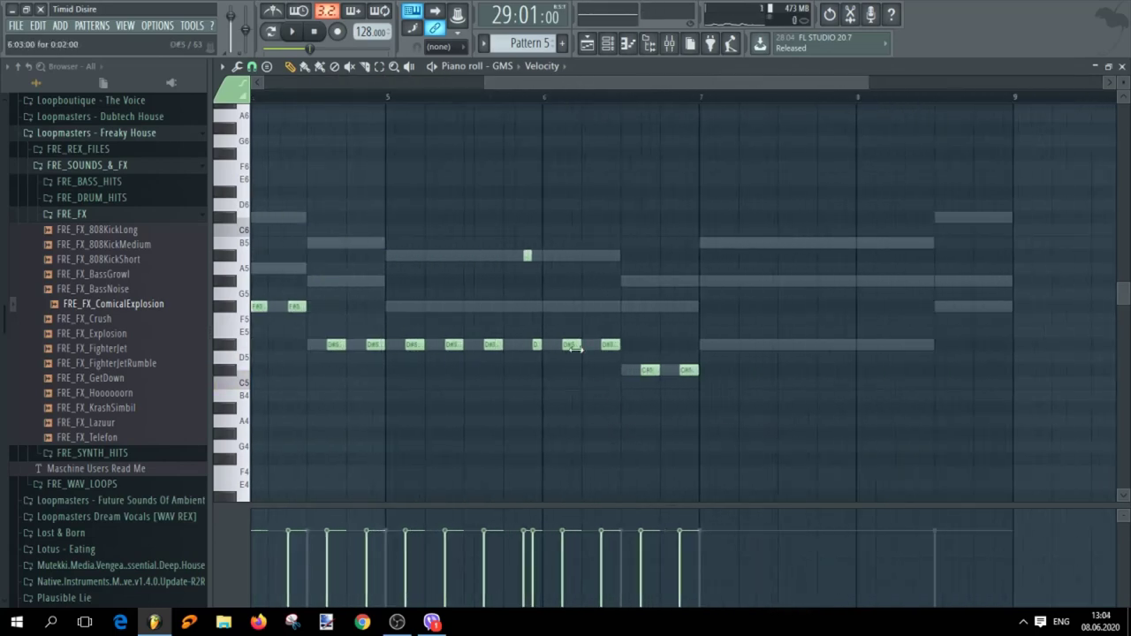
left_click_drag(399, 212, 718, 422)
left_click_drag(572, 347, 898, 341)
scroll(608, 363, "up", 4)
left_click_drag(470, 345, 442, 345)
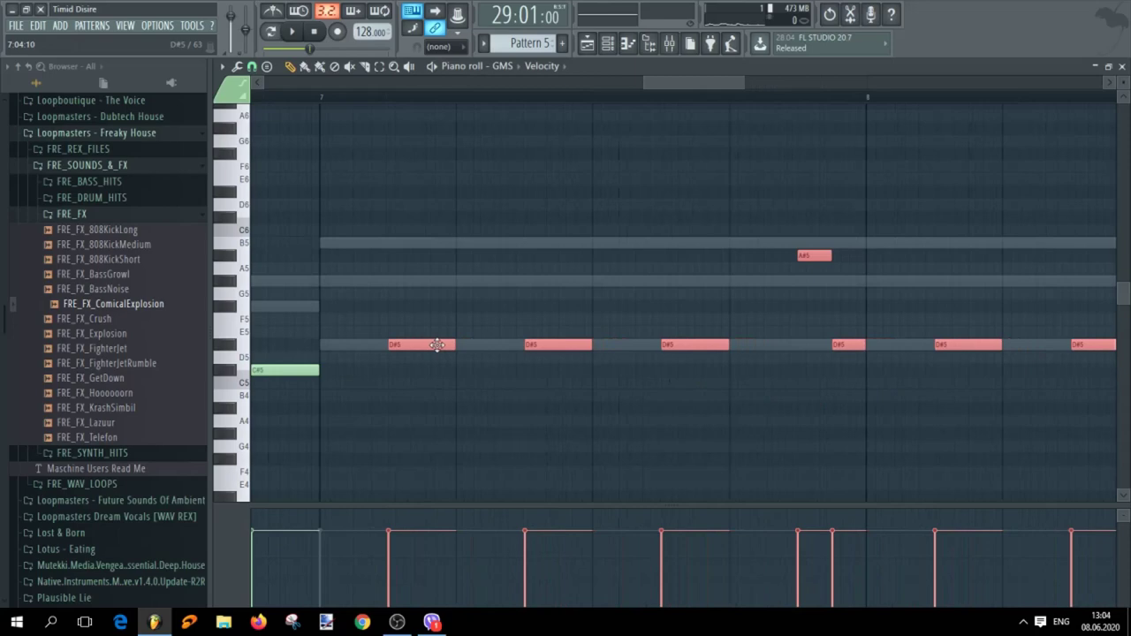
scroll(505, 371, "down", 4)
left_click(779, 430)
Raise the A#5 accent in bar 7 to B5 and the last two notes of bar 8 to F#5
scroll(608, 279, "up", 3)
left_click_drag(611, 256, 610, 242)
left_click_drag(860, 347, 1016, 405)
scroll(857, 403, "up", 3)
left_click_drag(836, 368, 836, 303)
scroll(854, 357, "down", 4)
scroll(862, 396, "down", 2)
left_click(855, 403)
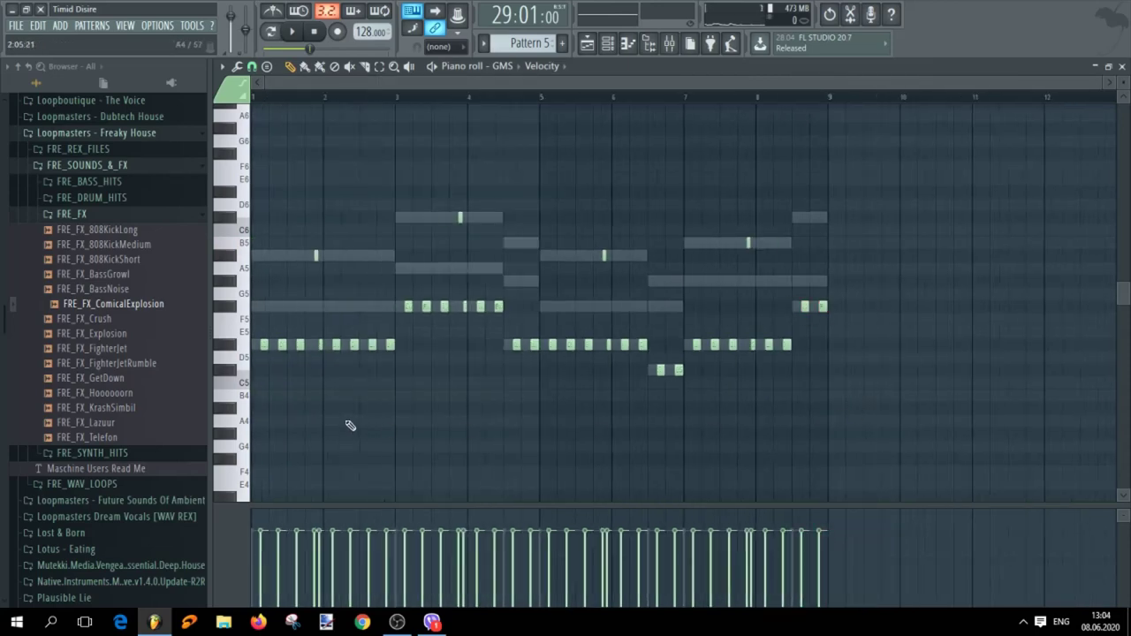
Play back the full eight-bar GMS part together with the chord progression
key("space")
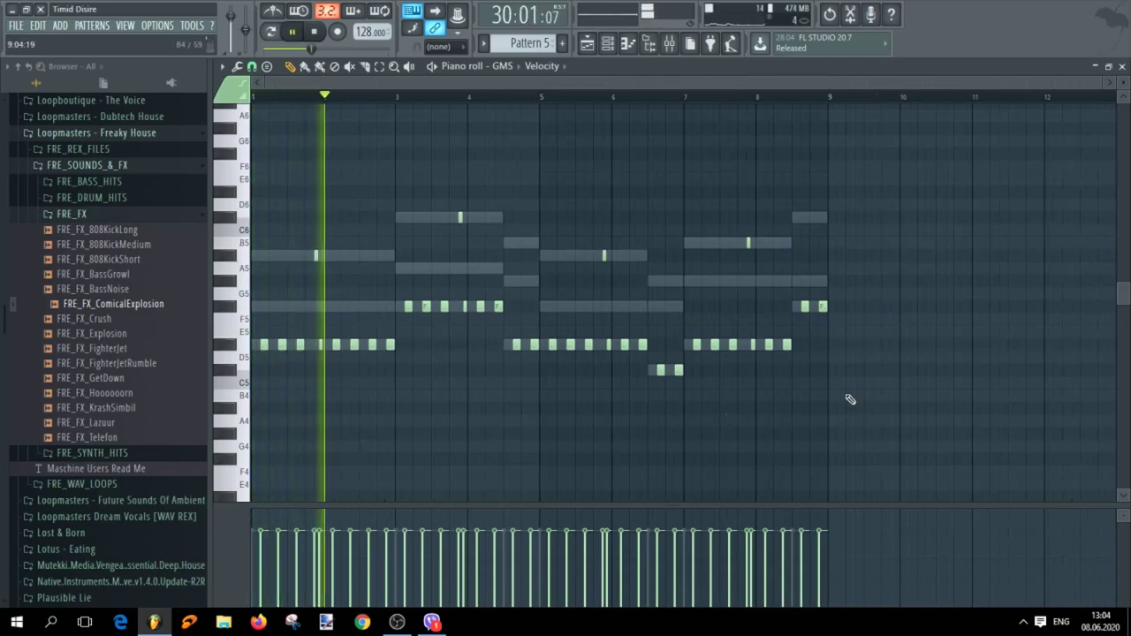
scroll(374, 419, "up", 4)
scroll(523, 436, "down", 4)
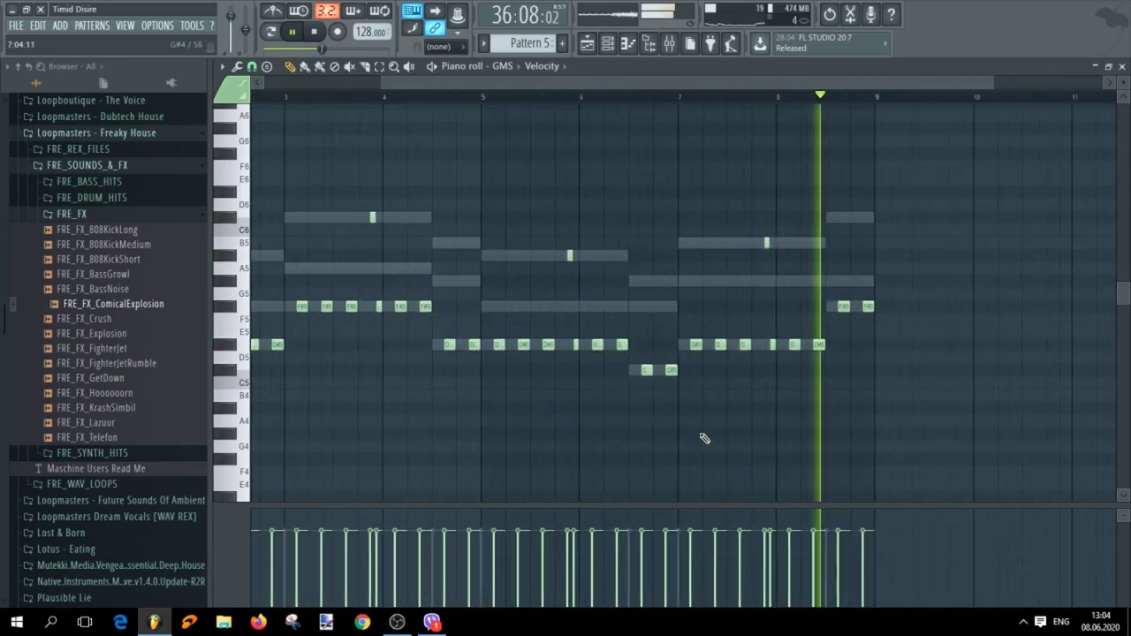
key("space")
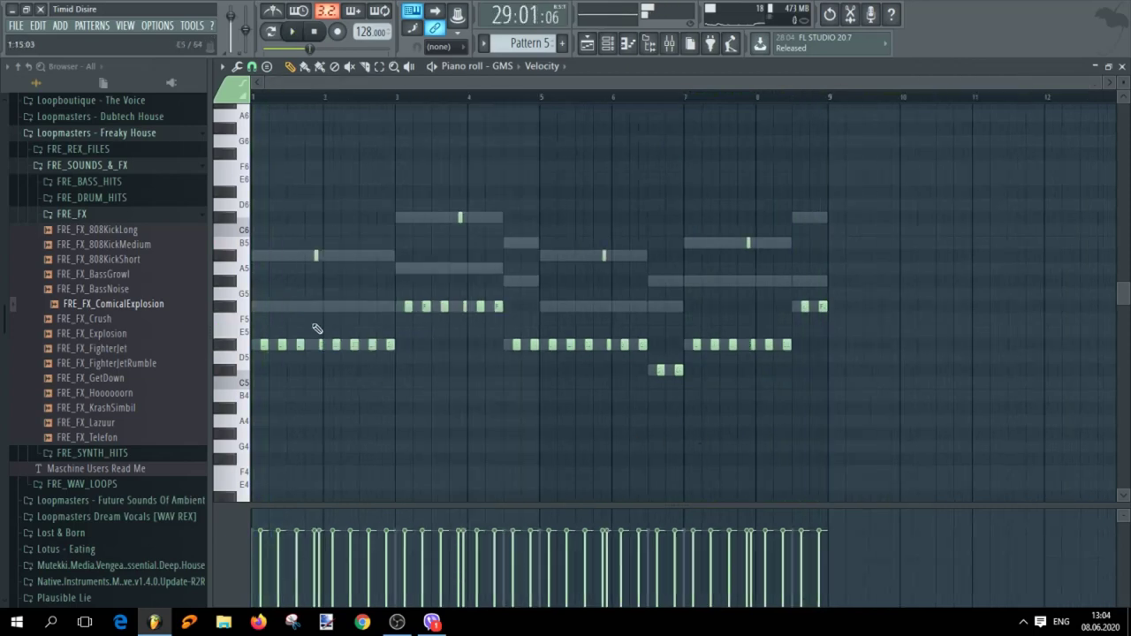
Move all the GMS notes out of Pattern 5 into the empty Pattern 6, keeping their positions
left_click_drag(257, 189, 877, 410)
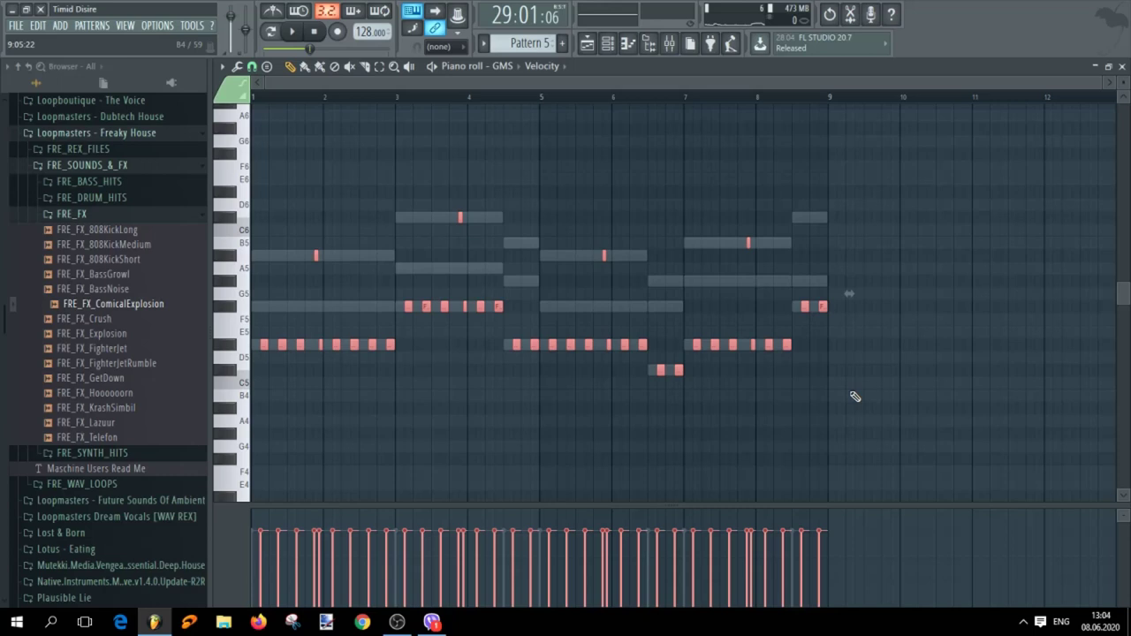
mouse_move(835, 314)
left_mouse_down()
mouse_move(723, 357)
mouse_move(733, 345)
mouse_move(477, 348)
mouse_move(689, 371)
mouse_move(534, 341)
left_mouse_up()
mouse_move(408, 309)
left_mouse_down()
mouse_move(518, 309)
mouse_move(440, 309)
left_mouse_up()
left_click_drag(452, 230, 366, 249)
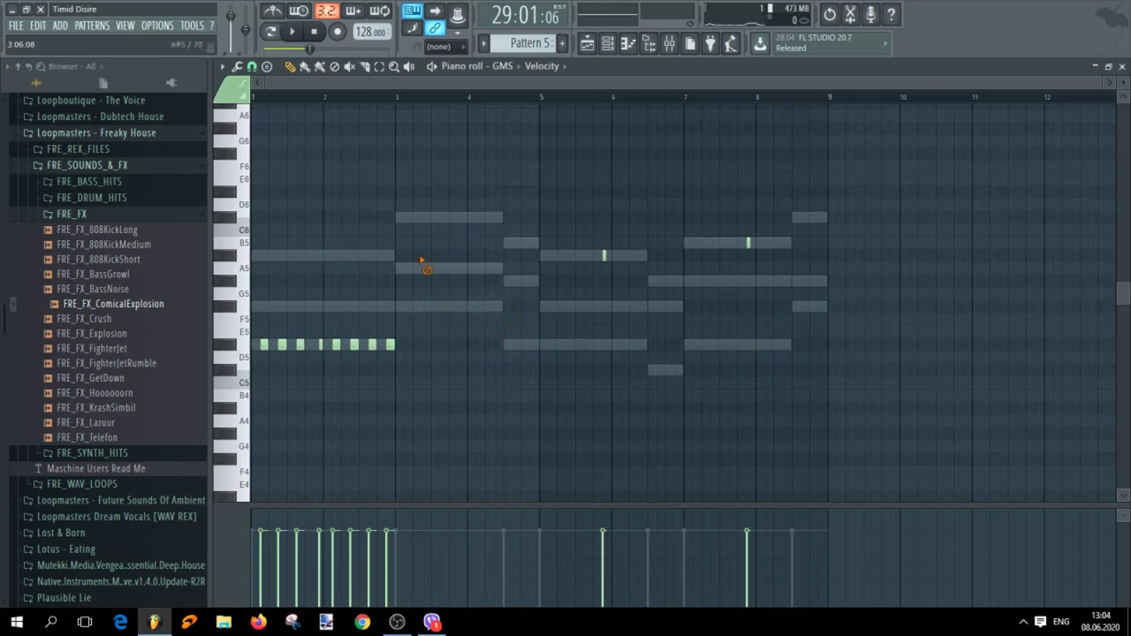
left_click_drag(414, 357, 264, 347)
scroll(515, 43, "down", 1)
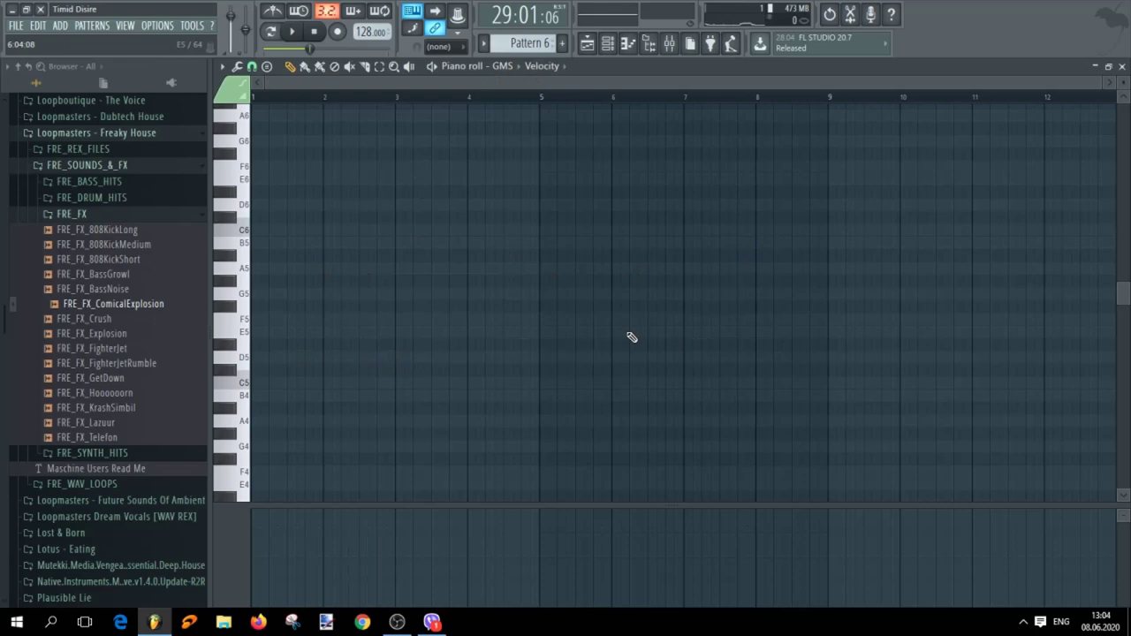
key("ctrl+v")
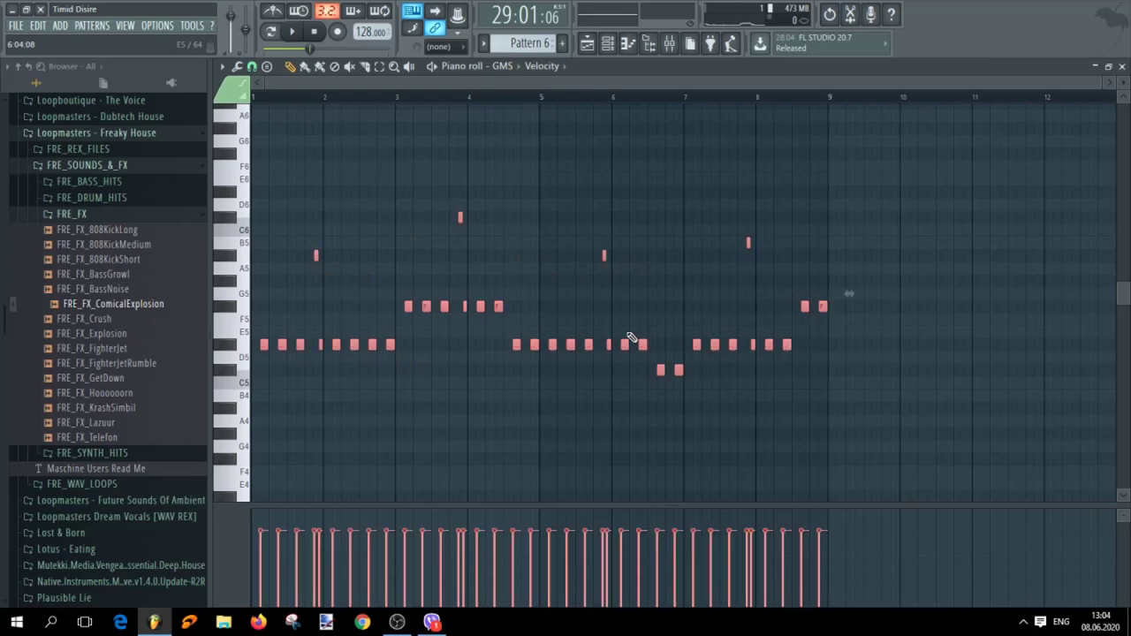
Place repeated Pattern 6 clips on Track 6 of the playlist from bar 29, aligned with the Pattern 5 clips above
left_click(597, 48)
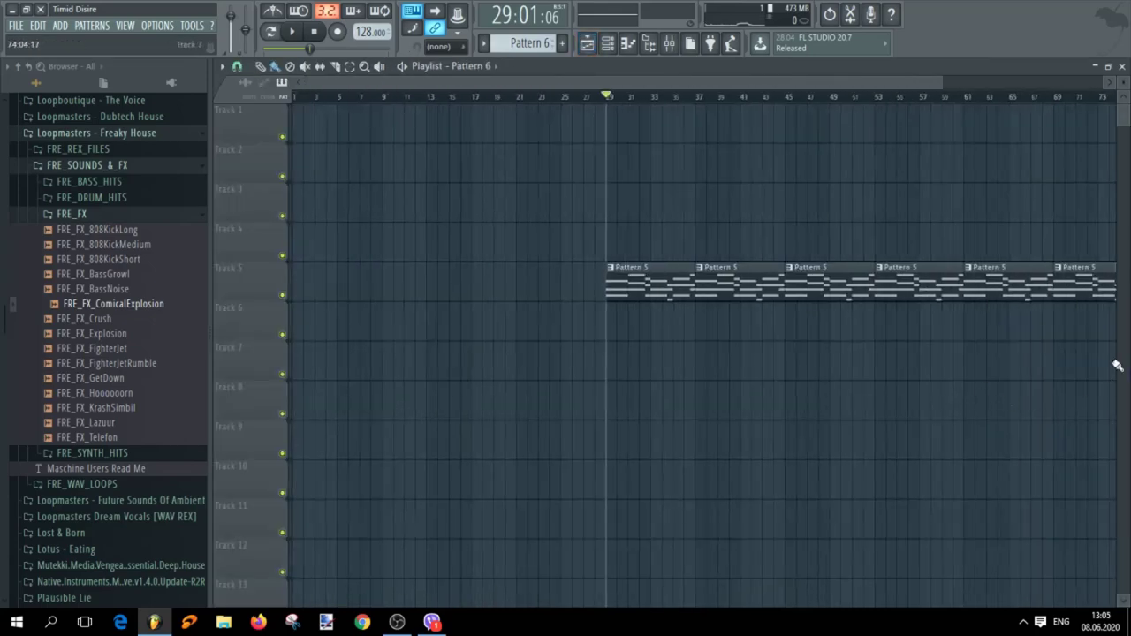
mouse_move(608, 334)
left_mouse_down()
mouse_move(677, 319)
mouse_move(1055, 318)
left_mouse_up()
scroll(715, 419, "up", 3)
scroll(262, 391, "down", 3)
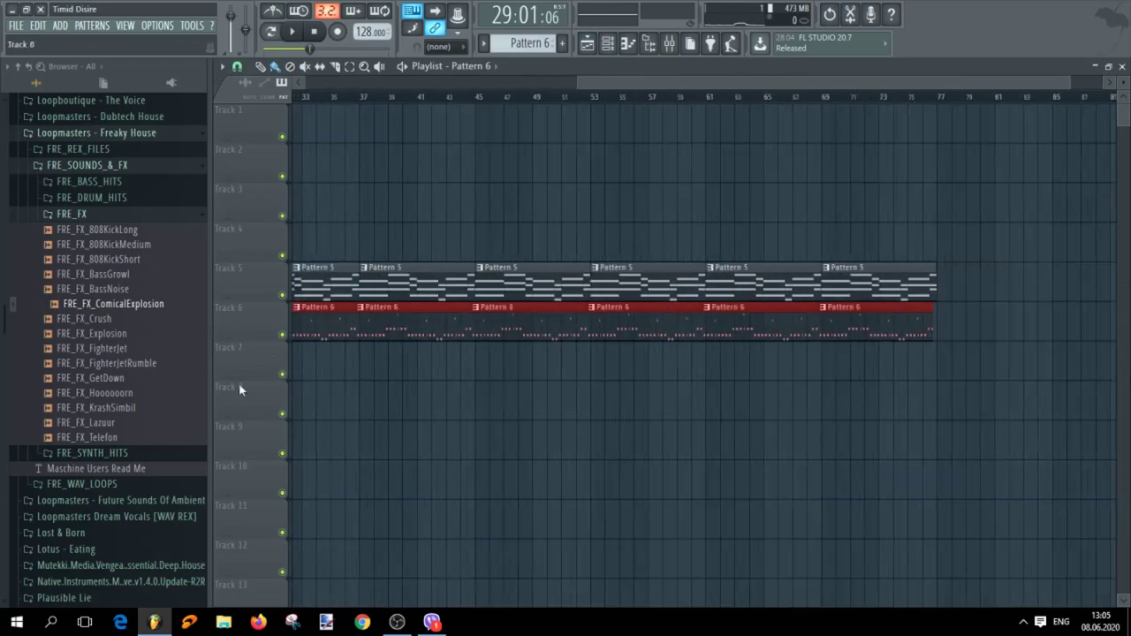
scroll(361, 407, "down", 1)
scroll(543, 428, "up", 4)
mouse_move(580, 331)
left_mouse_down()
mouse_move(595, 331)
mouse_move(577, 322)
left_mouse_up()
Set the playback start just before bar 29 and listen to Patterns 5 and 6 together
scroll(566, 351, "up", 3)
left_click(496, 96)
scroll(559, 343, "up", 3)
scroll(619, 387, "down", 6)
scroll(953, 444, "down", 2)
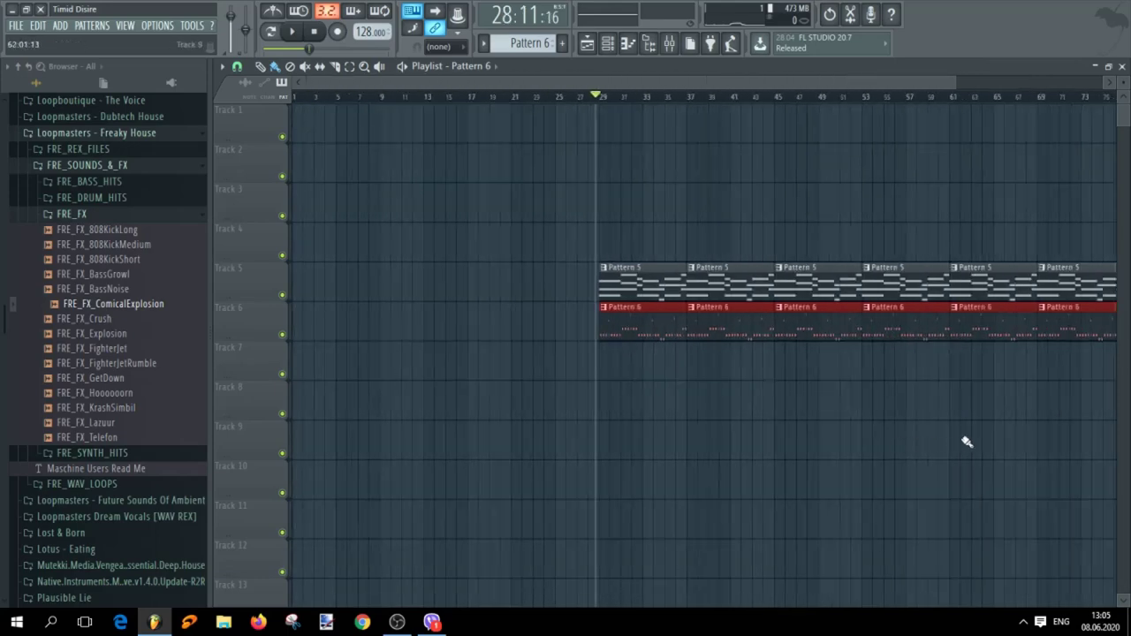
scroll(795, 440, "up", 3)
key("space")
scroll(364, 434, "up", 4)
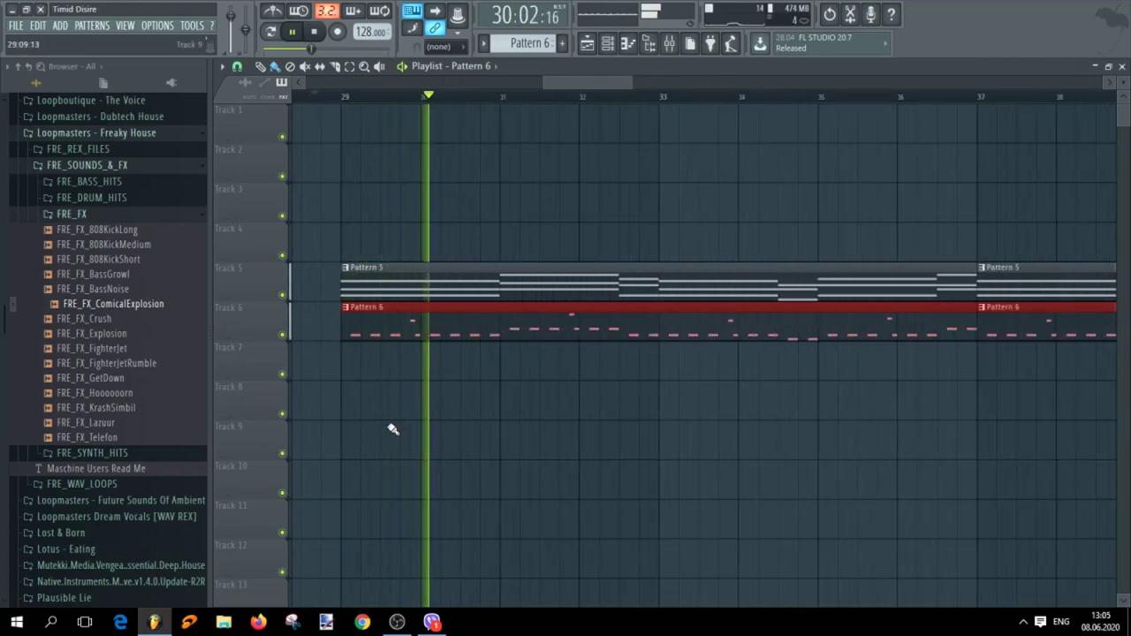
scroll(424, 426, "down", 2)
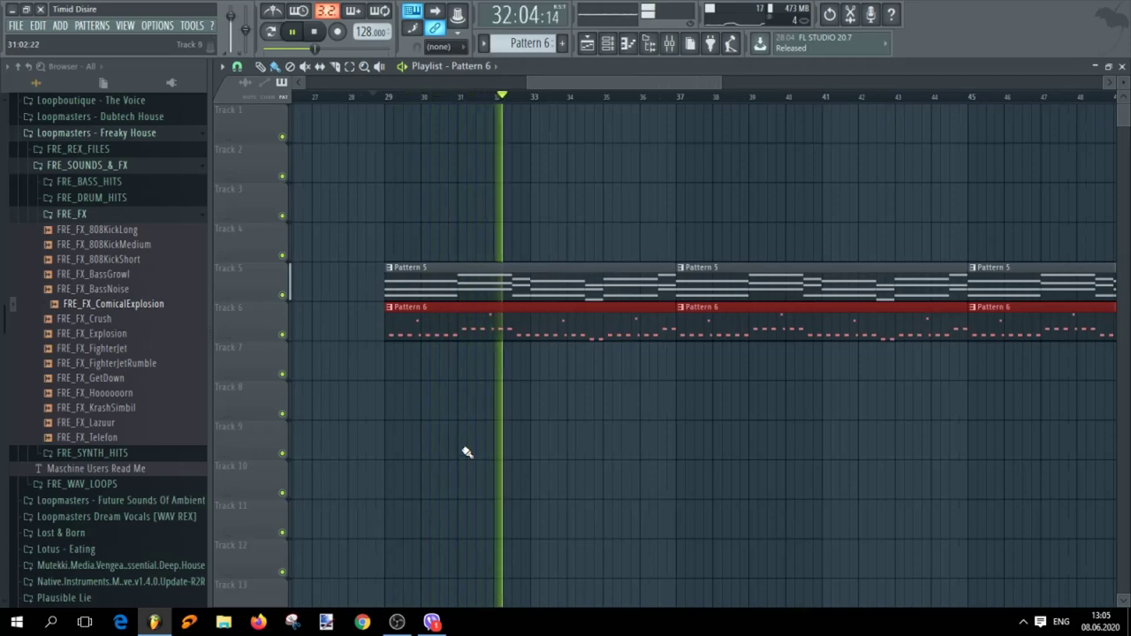
key("space")
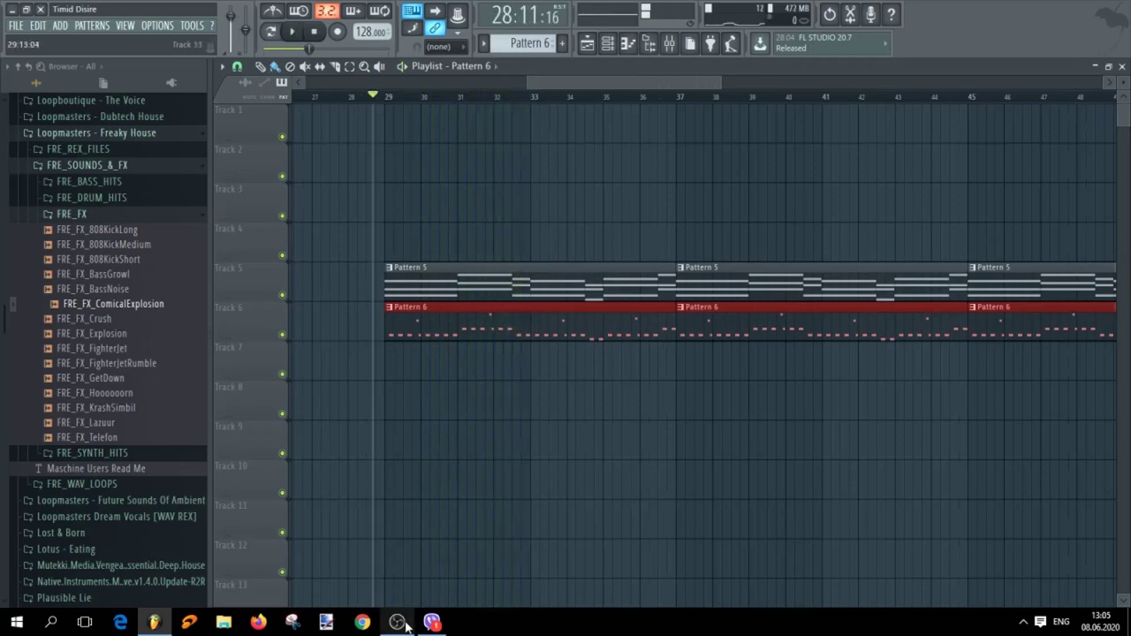
Replay the opening bars of the layered Pattern 5 and Pattern 6 clips
key("space")
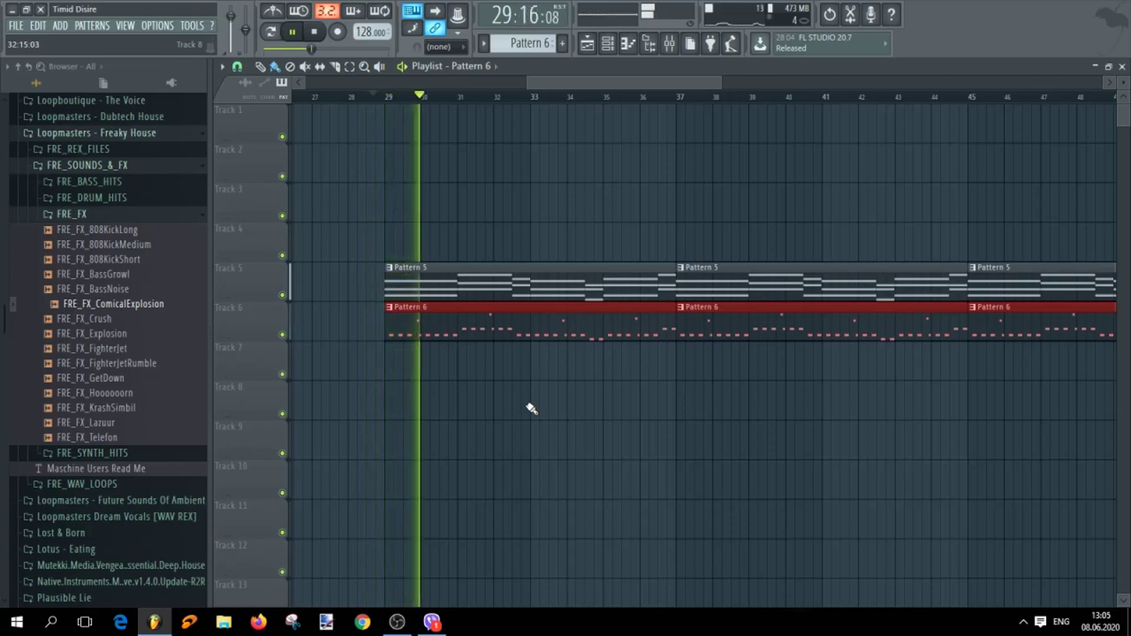
scroll(407, 421, "up", 2, "ctrl")
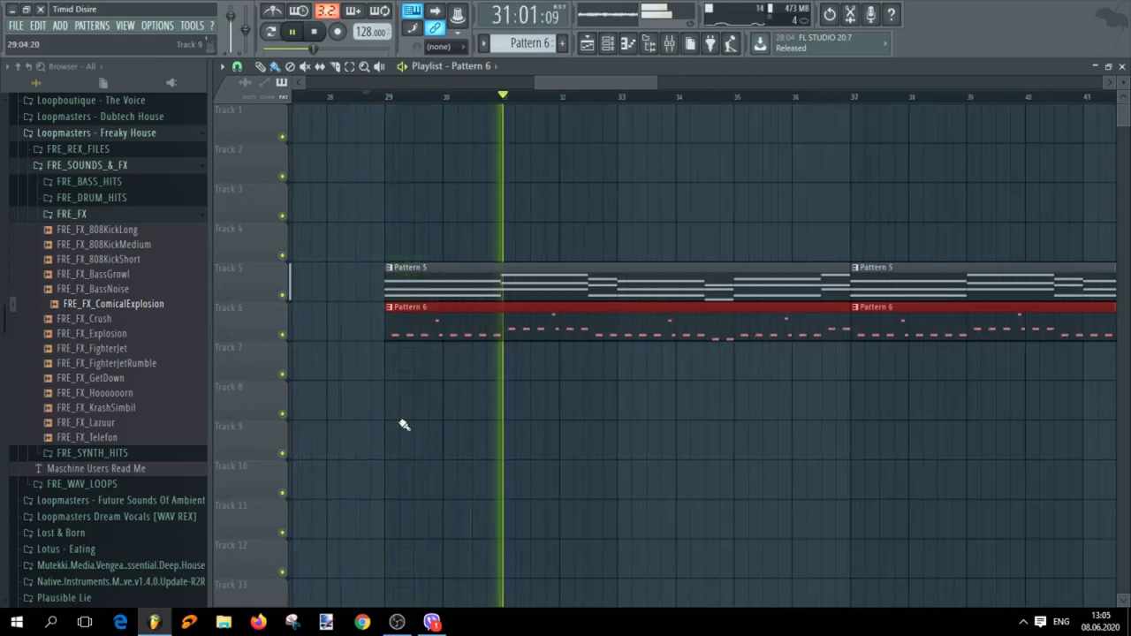
key("space")
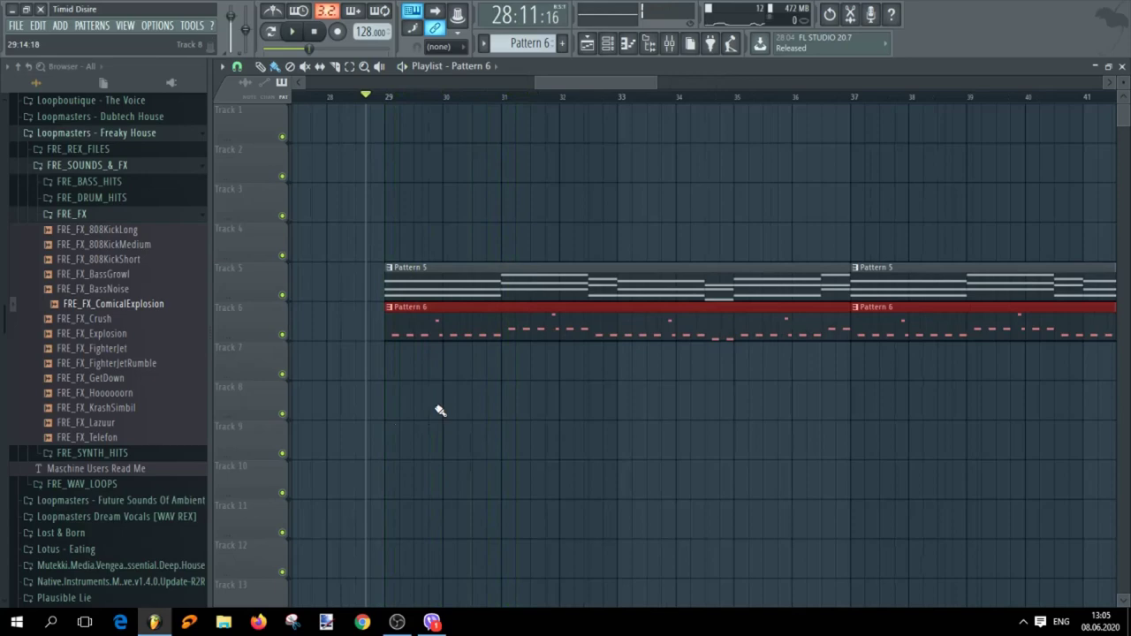
left_click(672, 45)
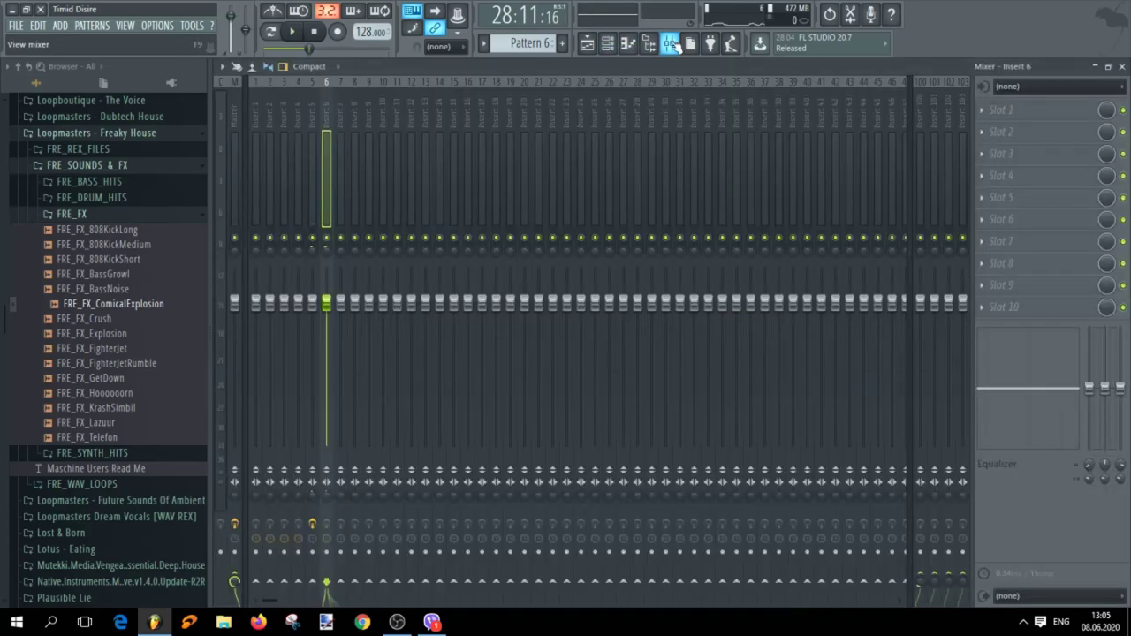
left_click(594, 46)
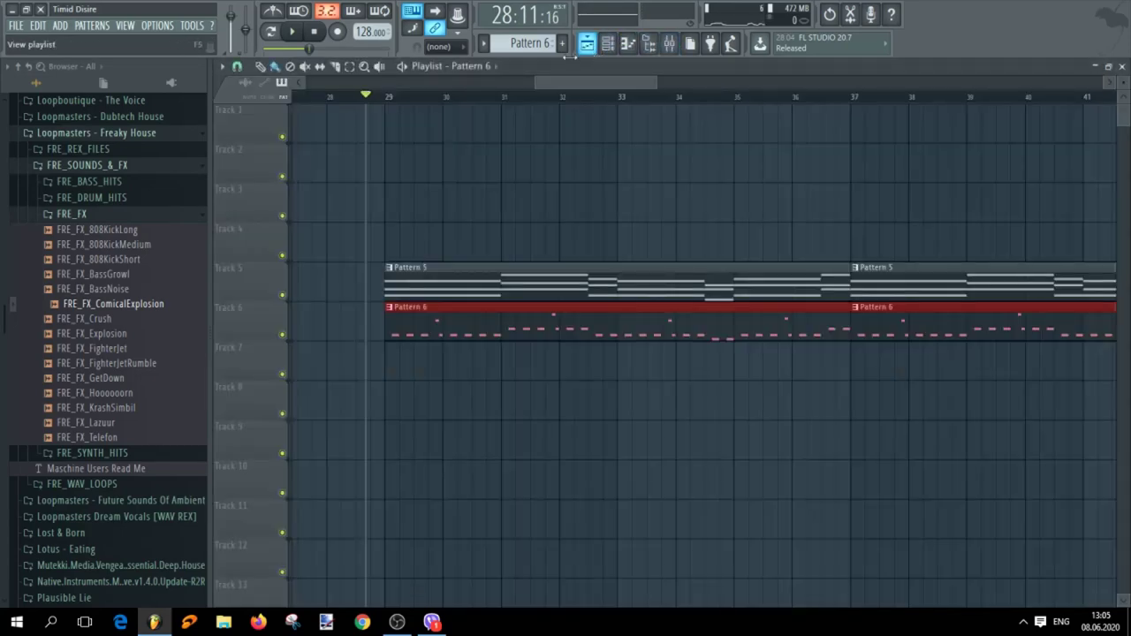
scroll(554, 436, "down", 3)
scroll(592, 439, "up", 4)
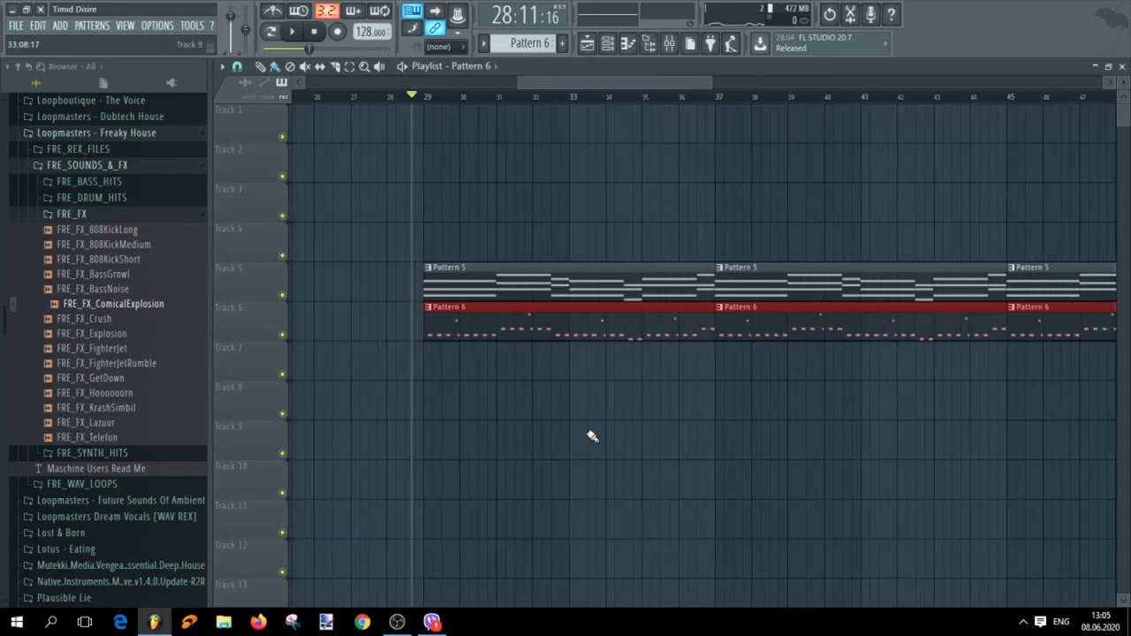
scroll(595, 413, "down", 2)
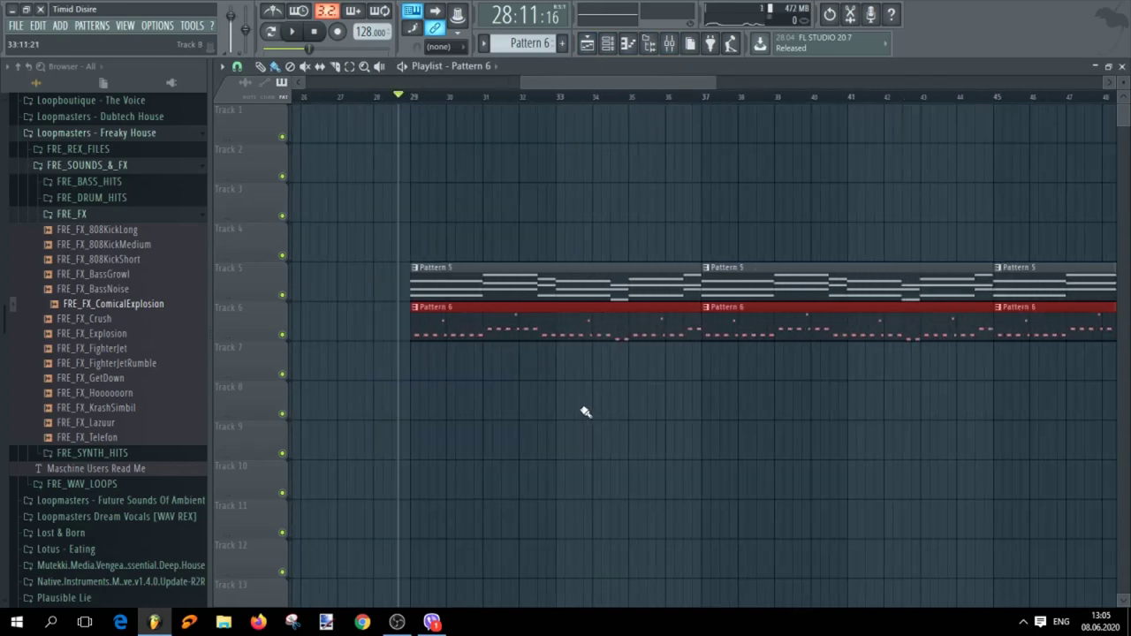
Play the arrangement and check the signal levels of the two synths in the mixer
key("space")
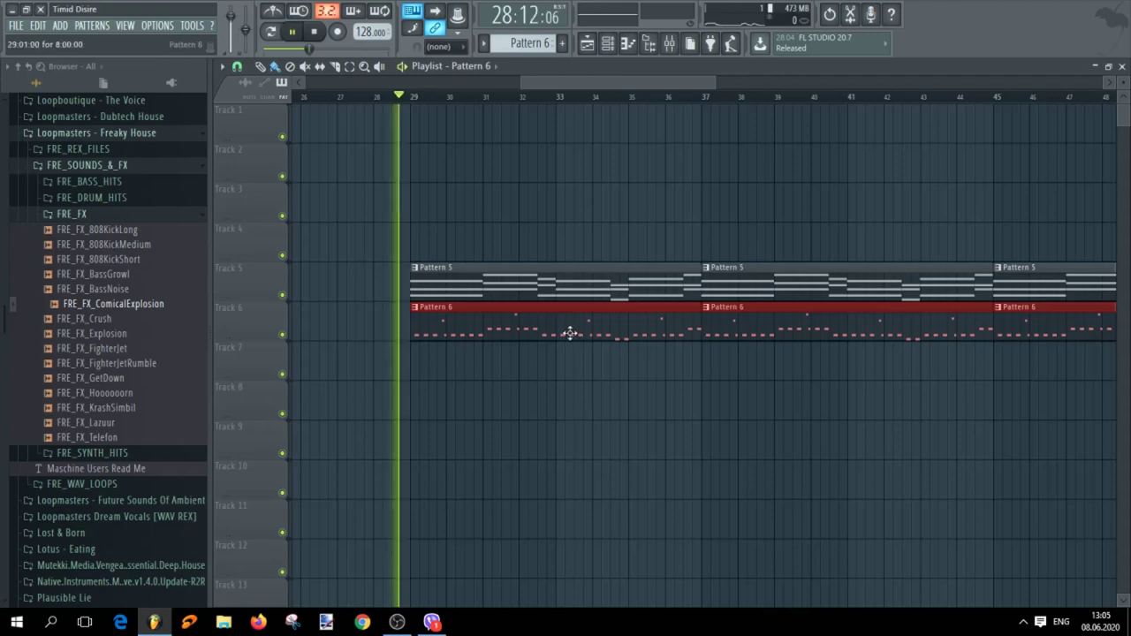
left_click(670, 44)
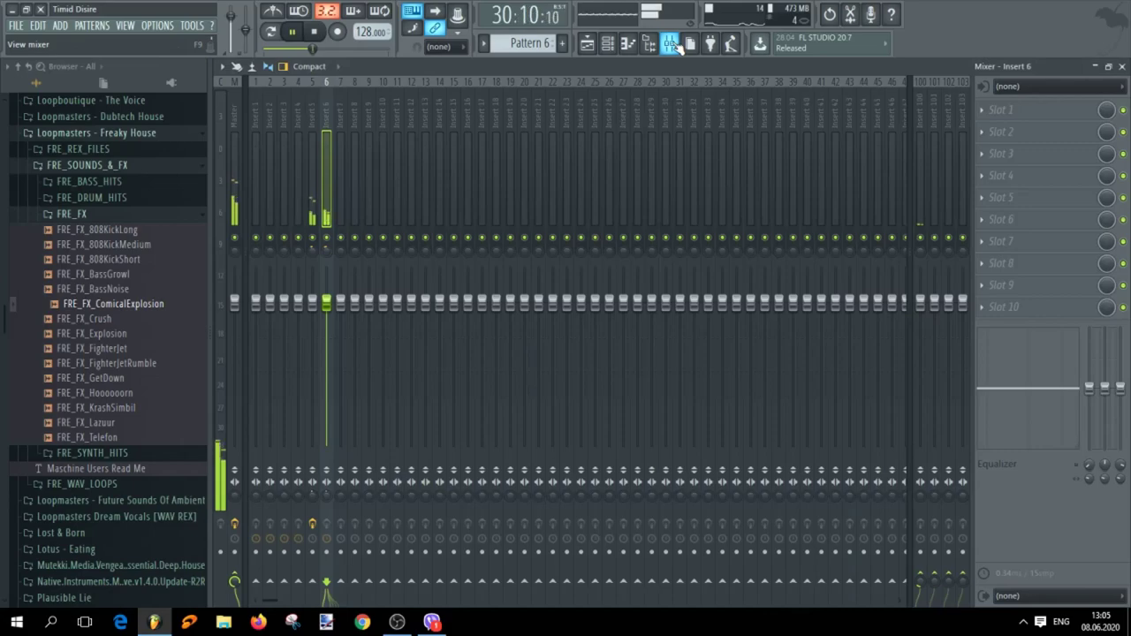
key("space")
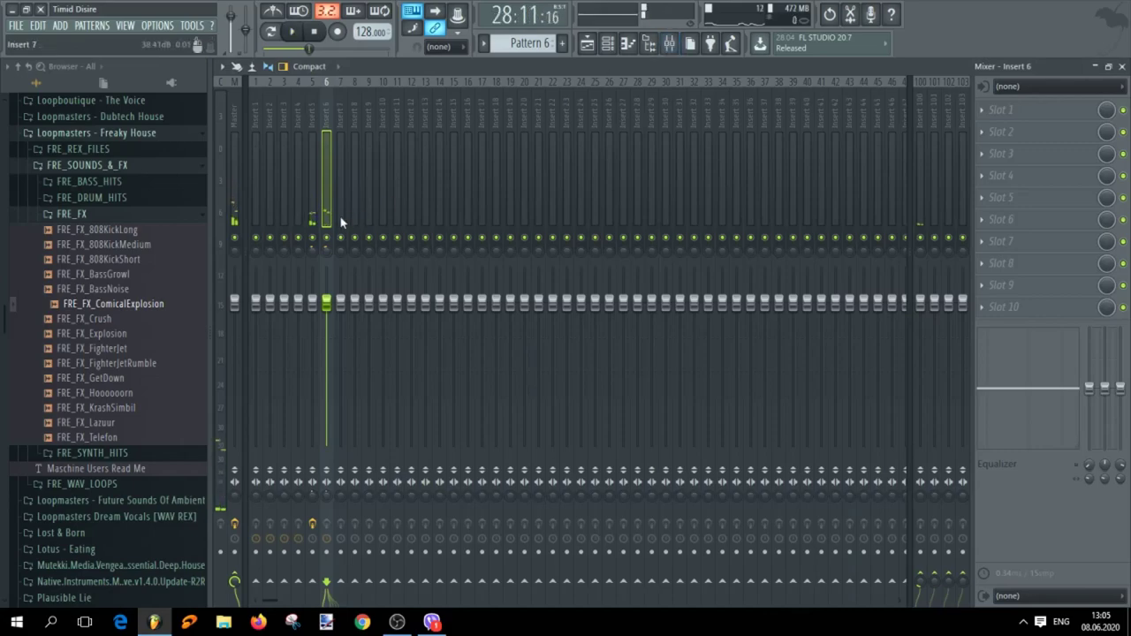
Add Fruity Parametric EQ 2 to Insert 6, lowering a low and a high band and raising one between them
left_click(1011, 110)
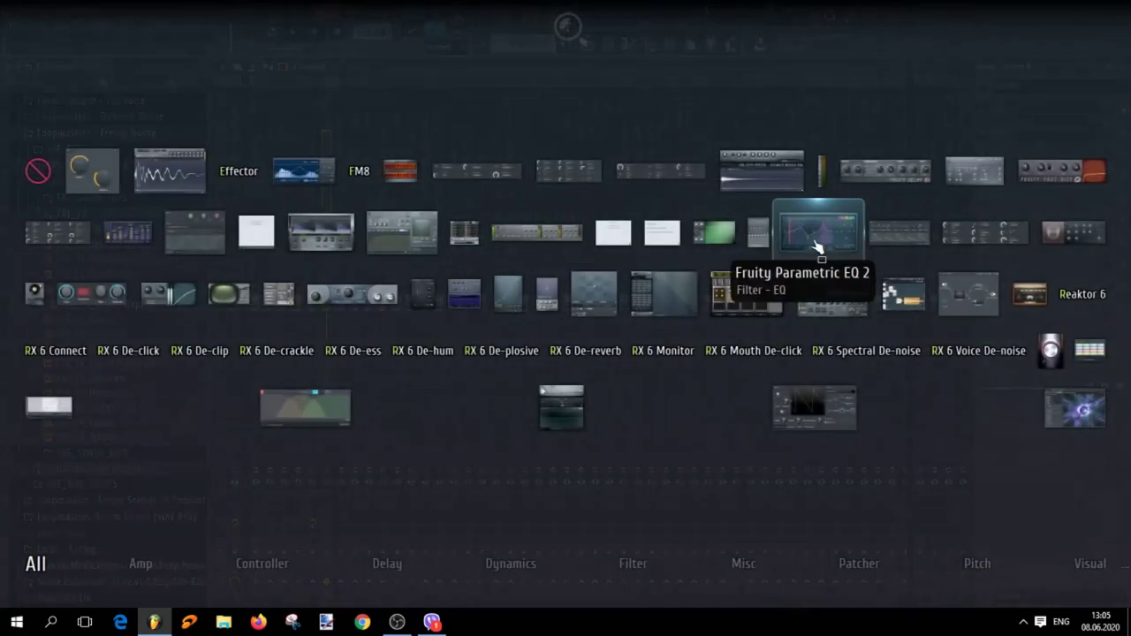
left_click(815, 243)
left_click_drag(402, 361, 359, 407)
left_click_drag(584, 357, 611, 417)
left_click_drag(522, 357, 573, 316)
Load Gross Beat into the second effect slot of Insert 6 and choose the Basic 4 time preset
left_click(1023, 134)
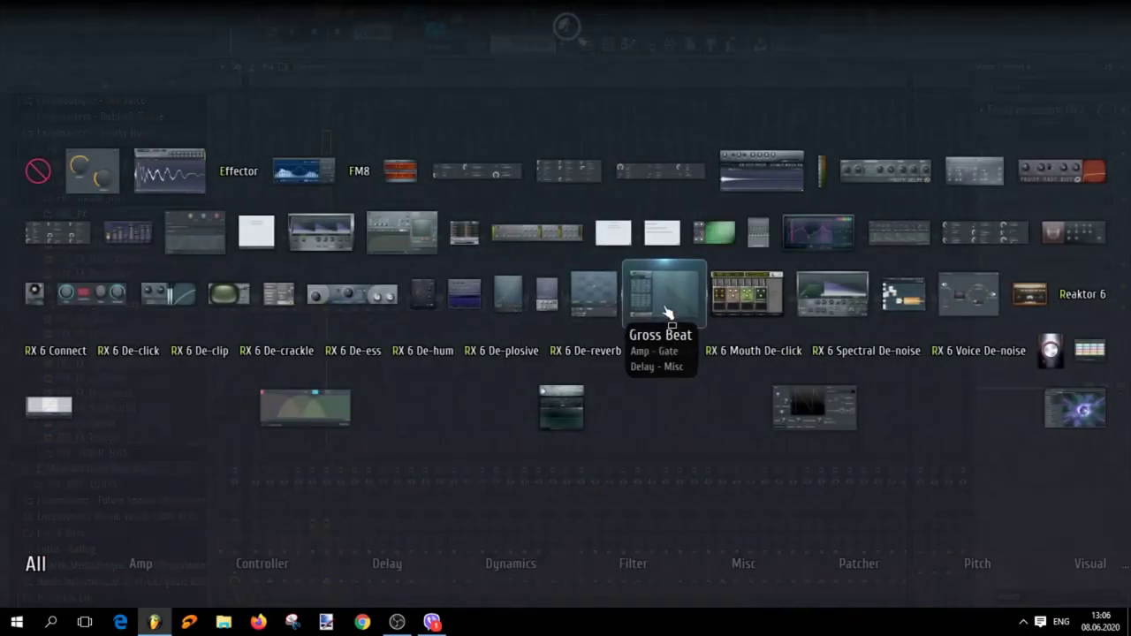
left_click(665, 305)
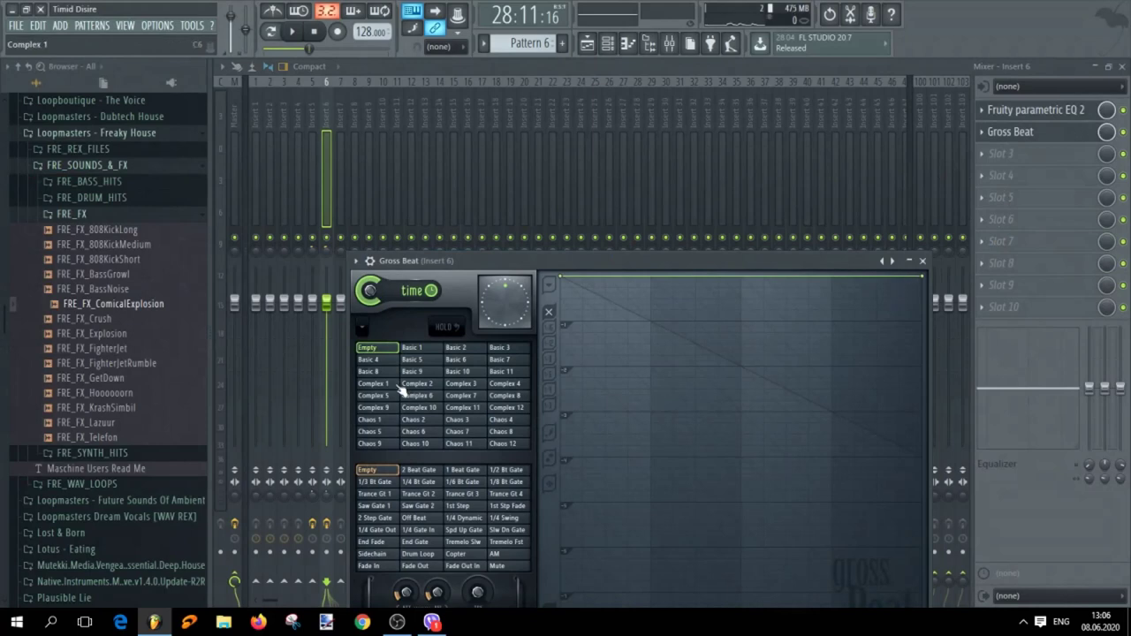
left_click(369, 372)
left_click(369, 360)
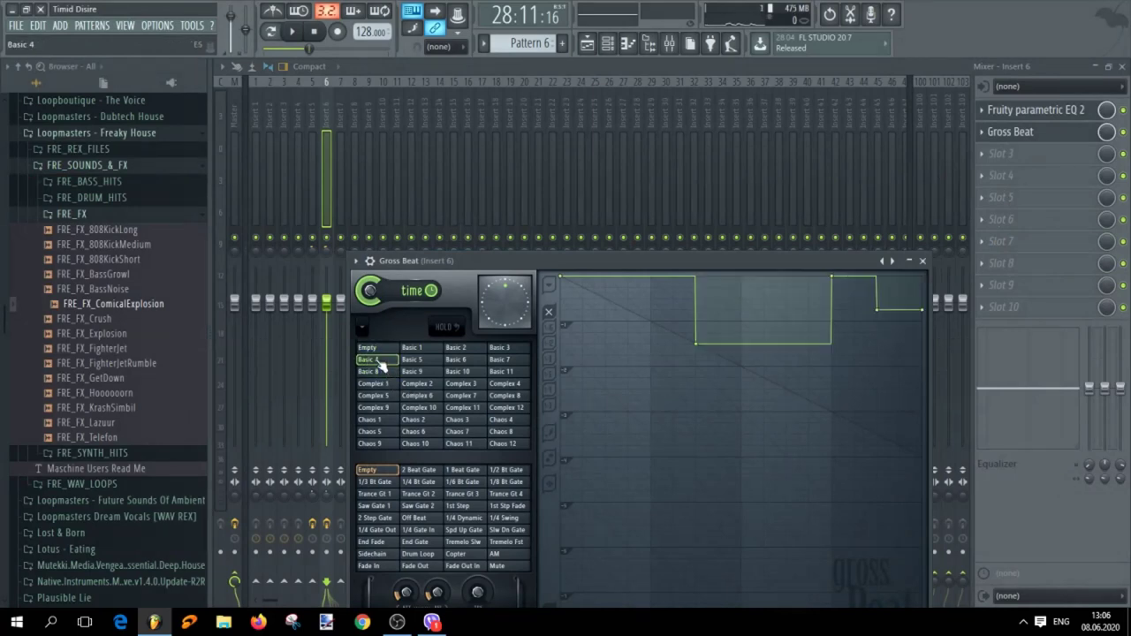
Play the arrangement with Gross Beat active, close the plug-in window and return to the playlist
key("space")
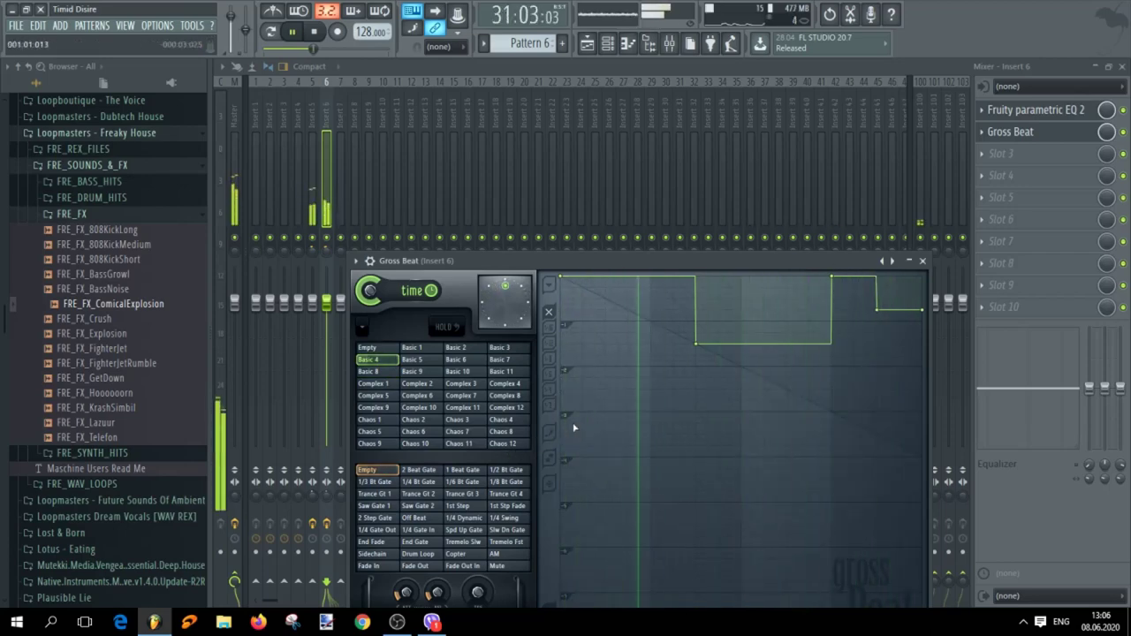
left_click(568, 70)
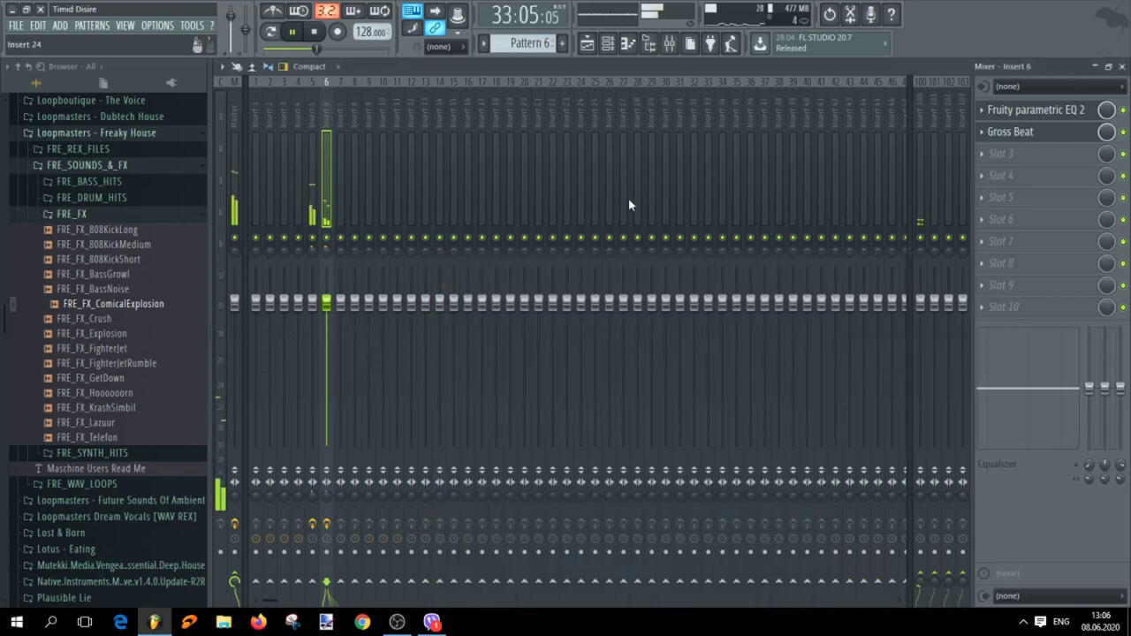
left_click(588, 44)
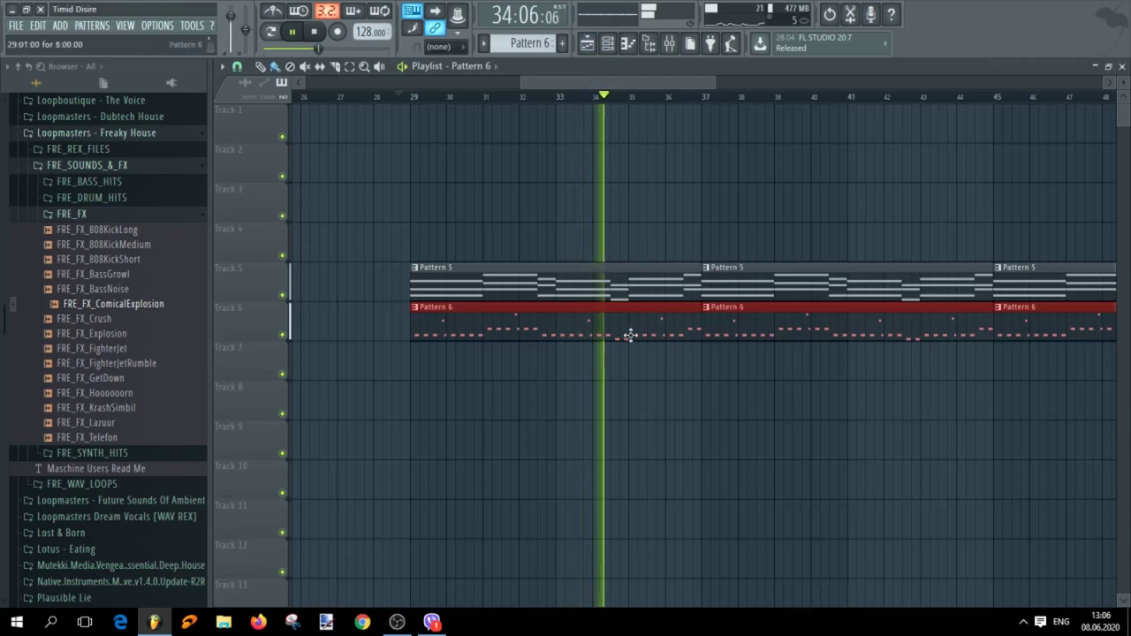
Play the arrangement from bar 29 to listen to Patterns 5 and 6 together
key("space")
scroll(410, 180, "up", 3)
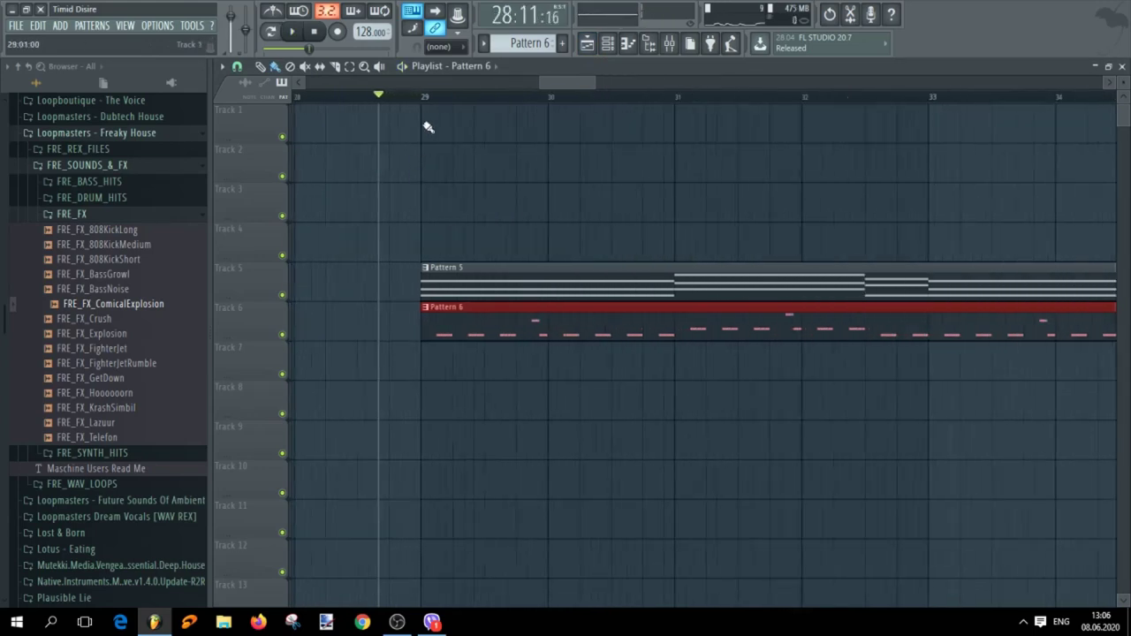
left_click(425, 97)
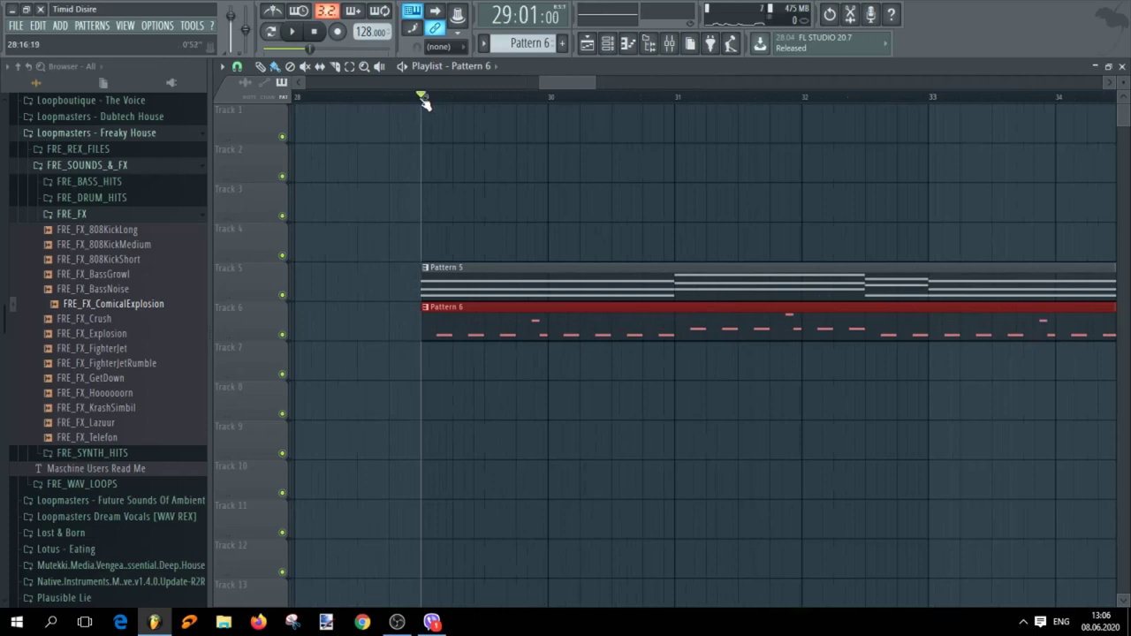
key("space")
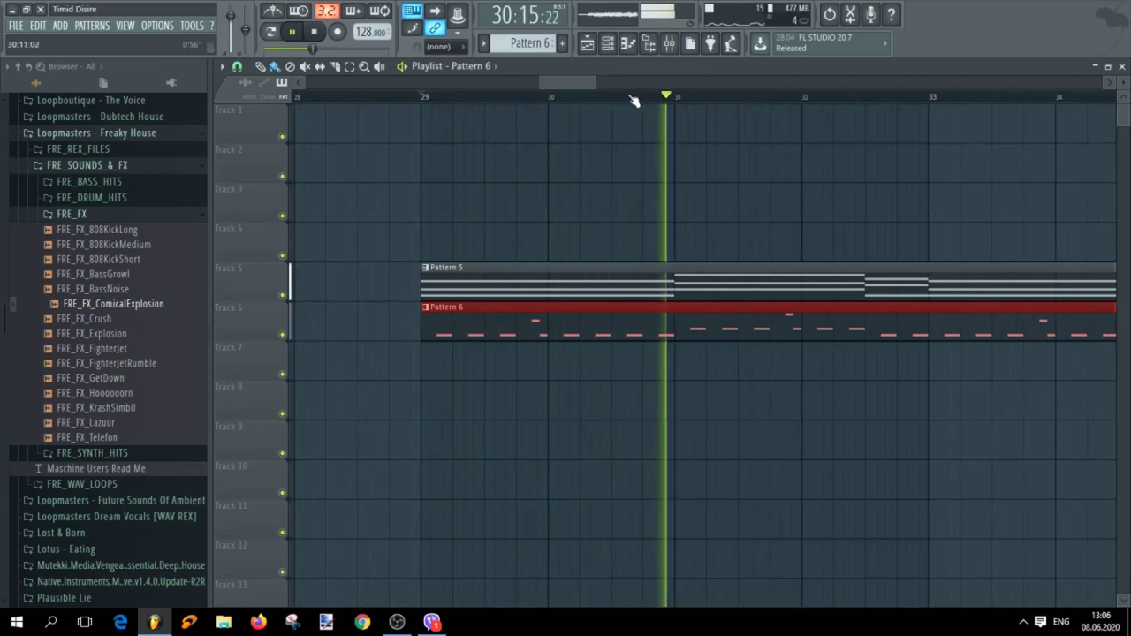
key("space")
Replace the GMS instrument on channel 6 with Massive_2
left_click(608, 43)
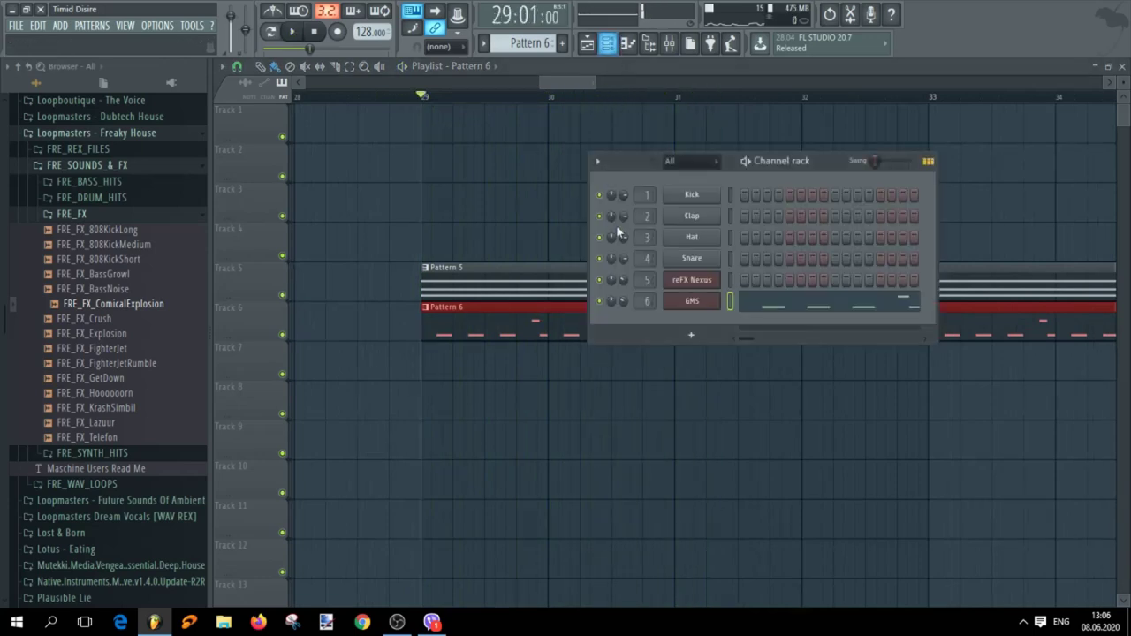
left_click(694, 302)
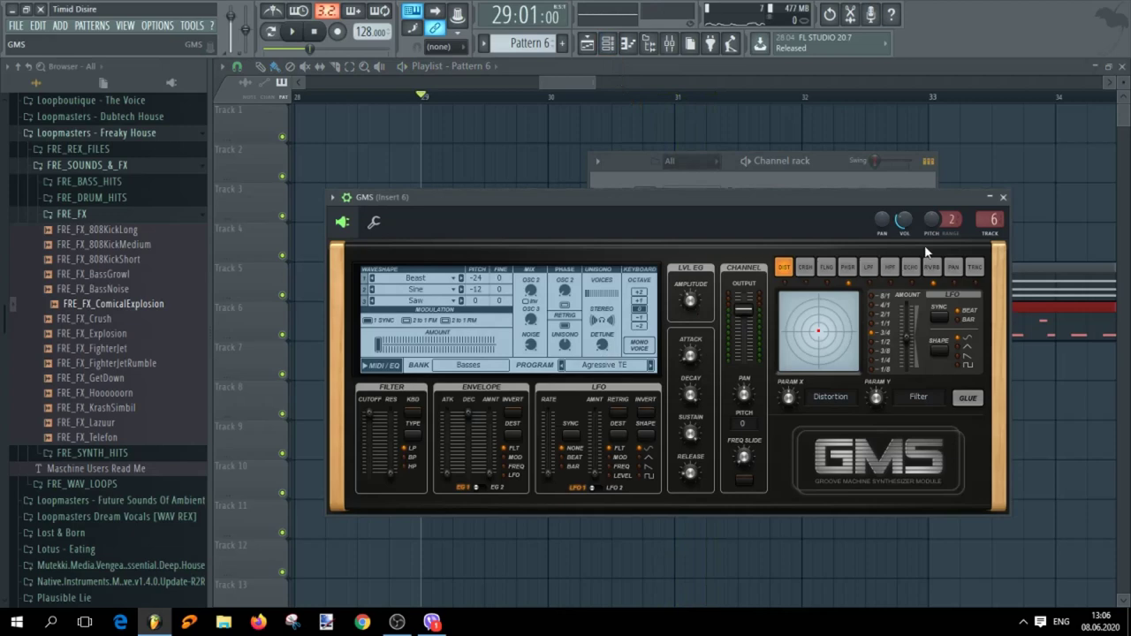
left_click(1003, 198)
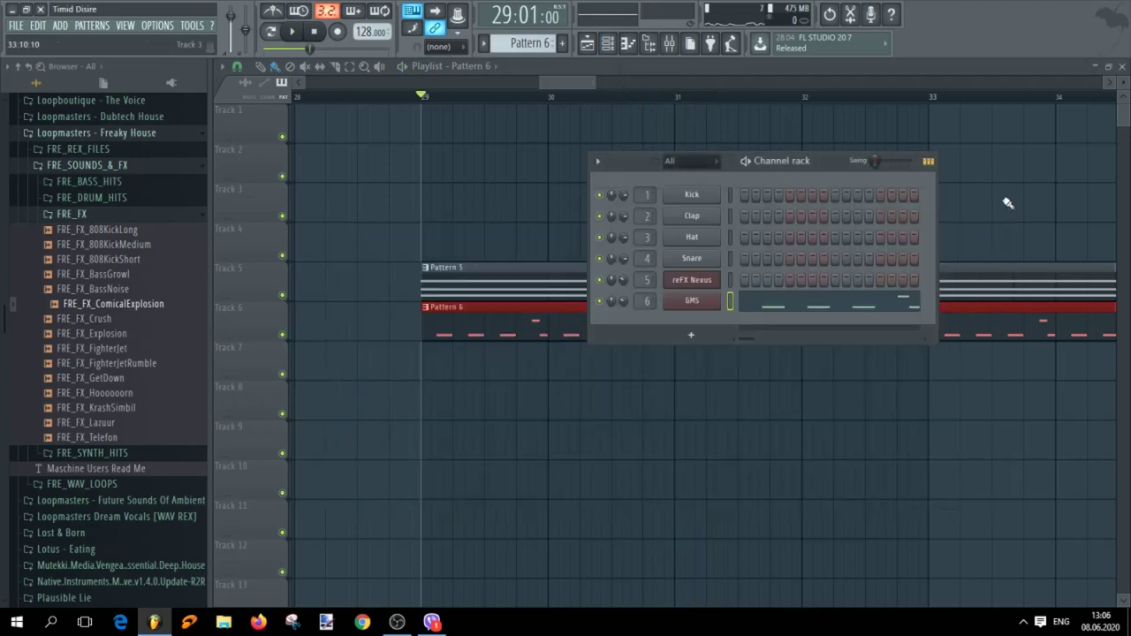
right_click(689, 298)
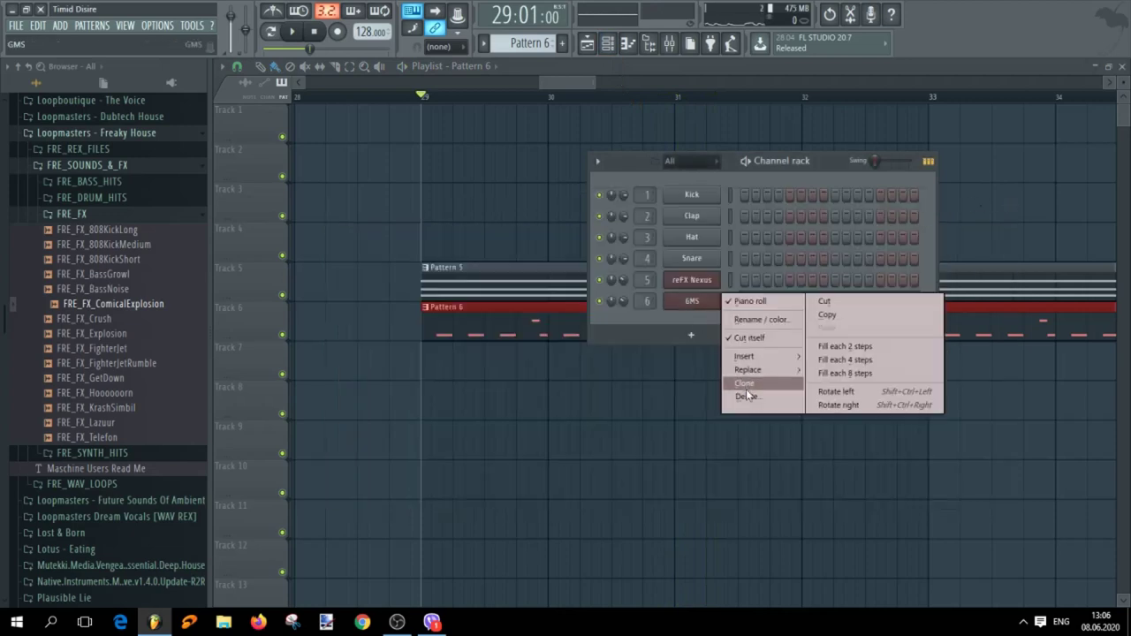
mouse_move(753, 370)
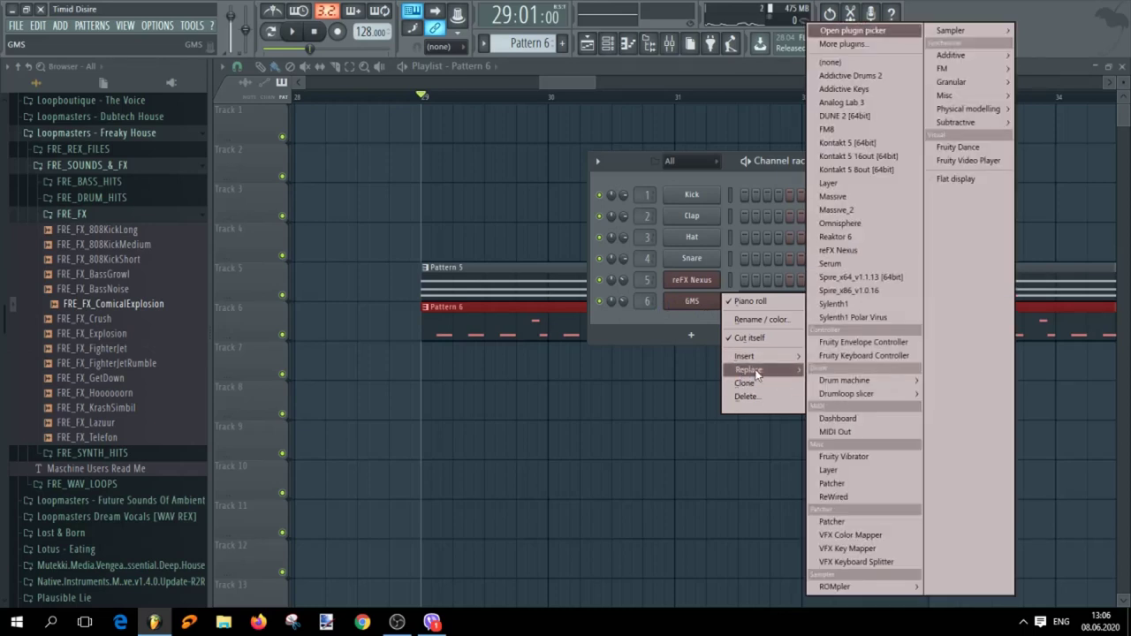
left_click(846, 211)
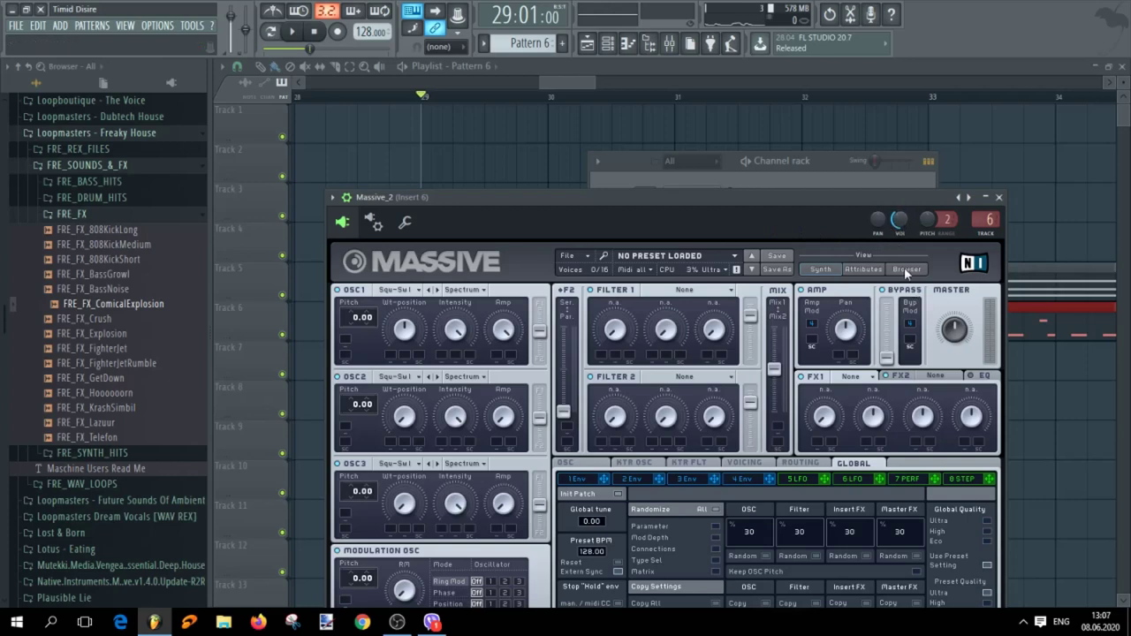
Filter Massive's sound browser to the Bass type, load the 1991 preset and play the arrangement with it
left_click(906, 269)
left_click_drag(731, 201, 720, 108)
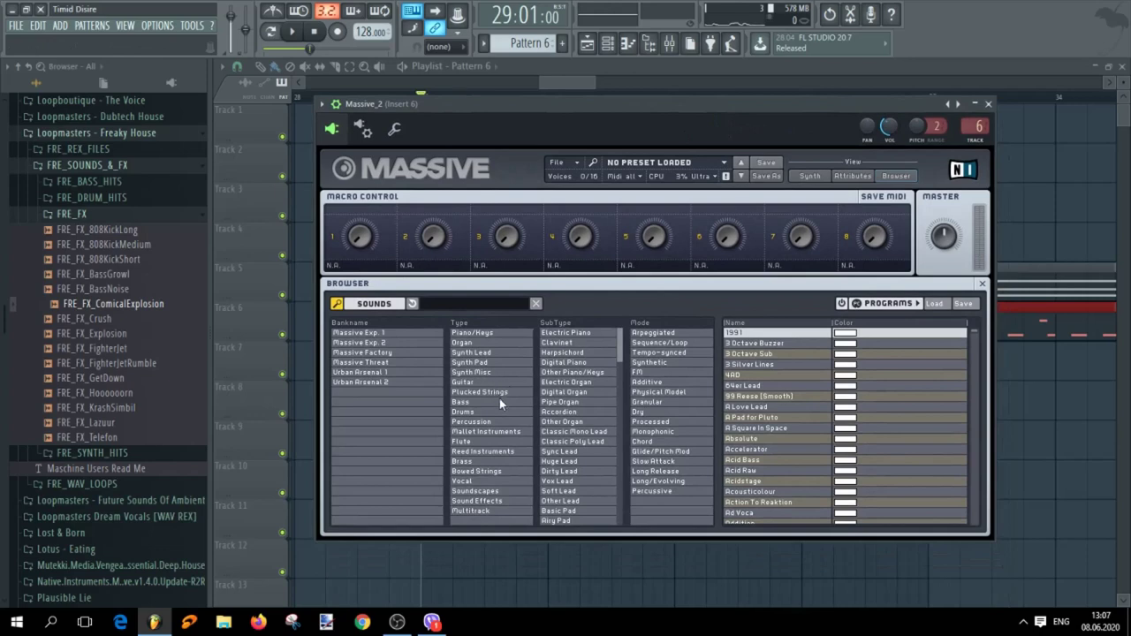
left_click(468, 402)
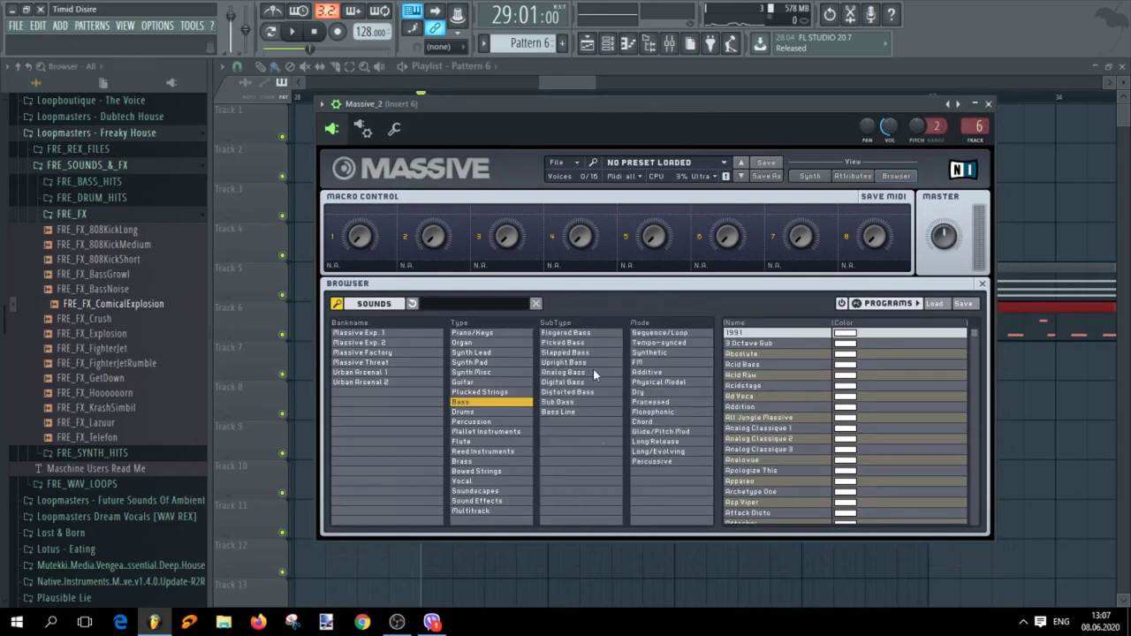
left_click(756, 334)
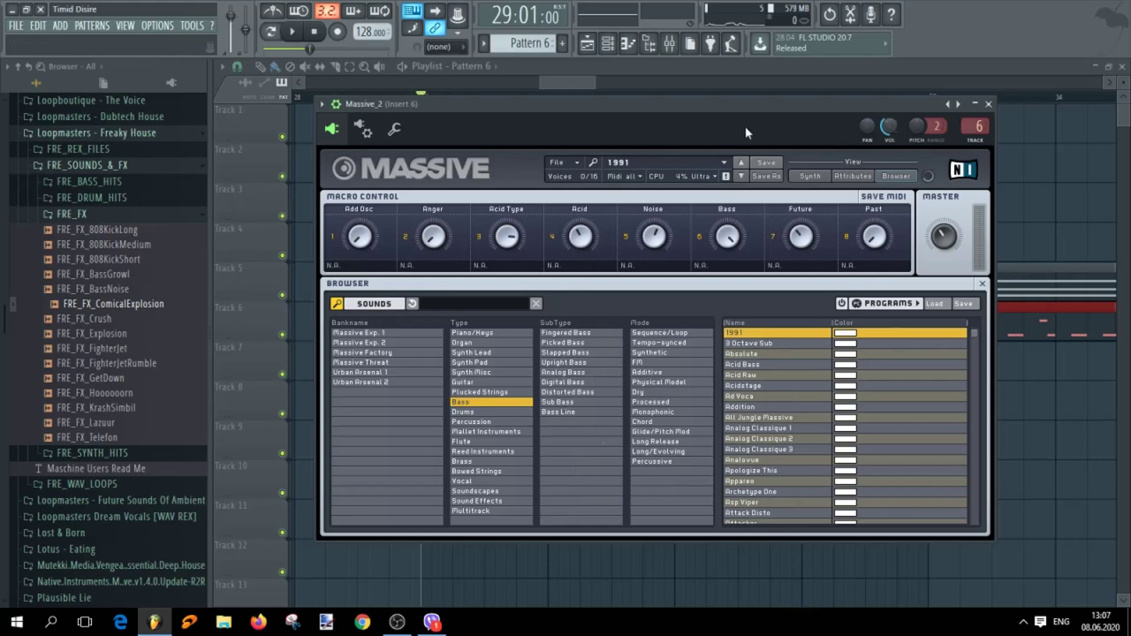
key("space")
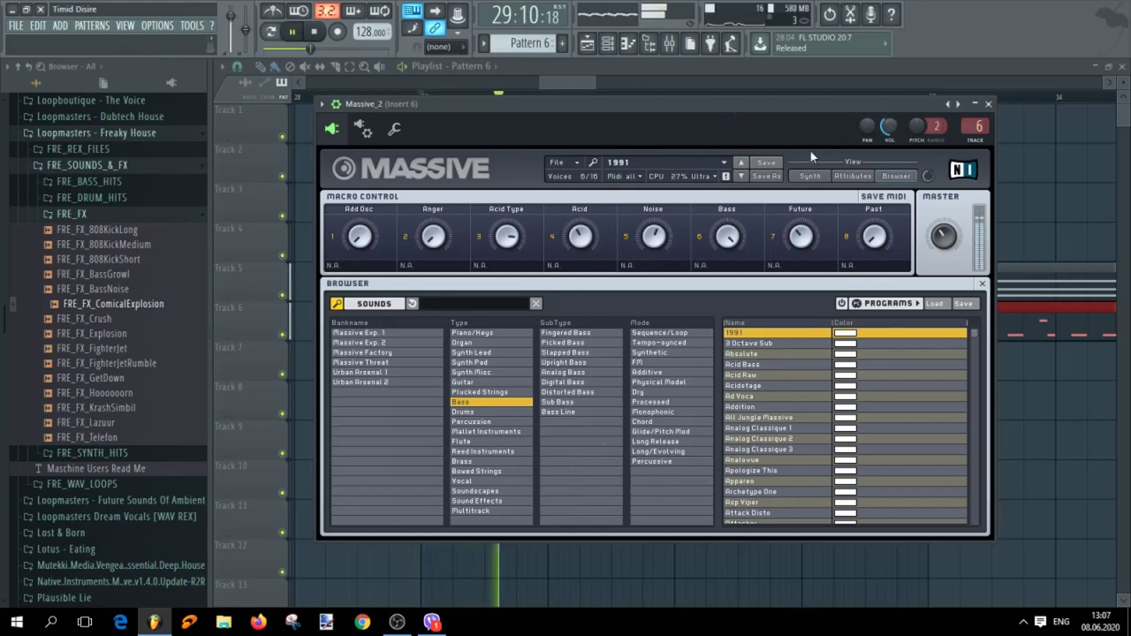
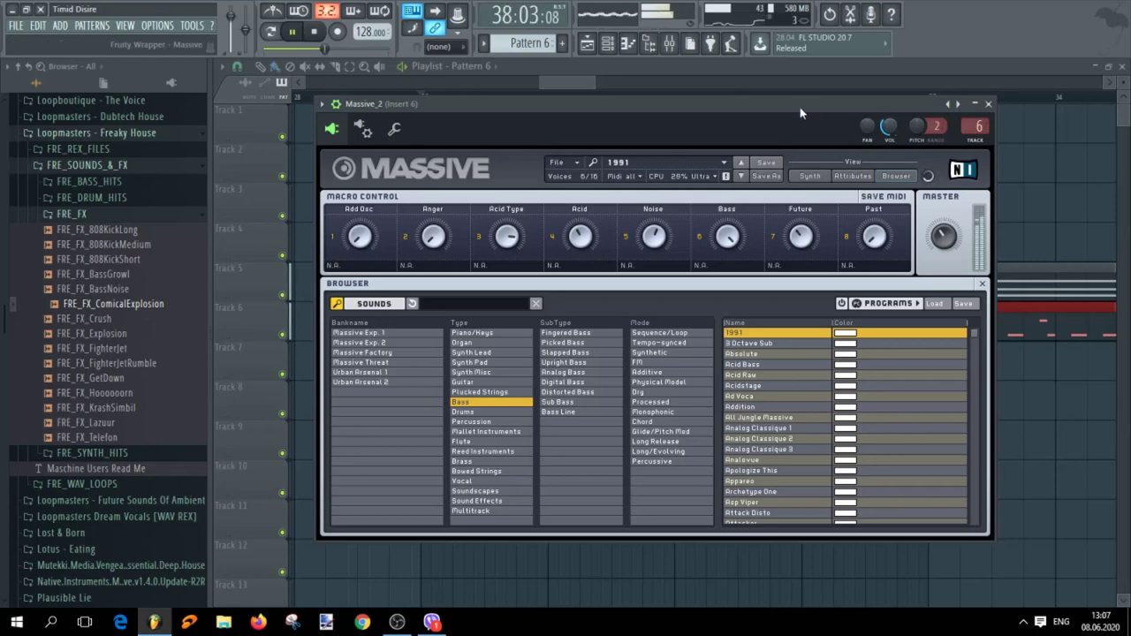
Raise band 6 of Insert 6's Fruity Parametric EQ 2 and shift it to a lower frequency, then return to the playlist
left_click(670, 44)
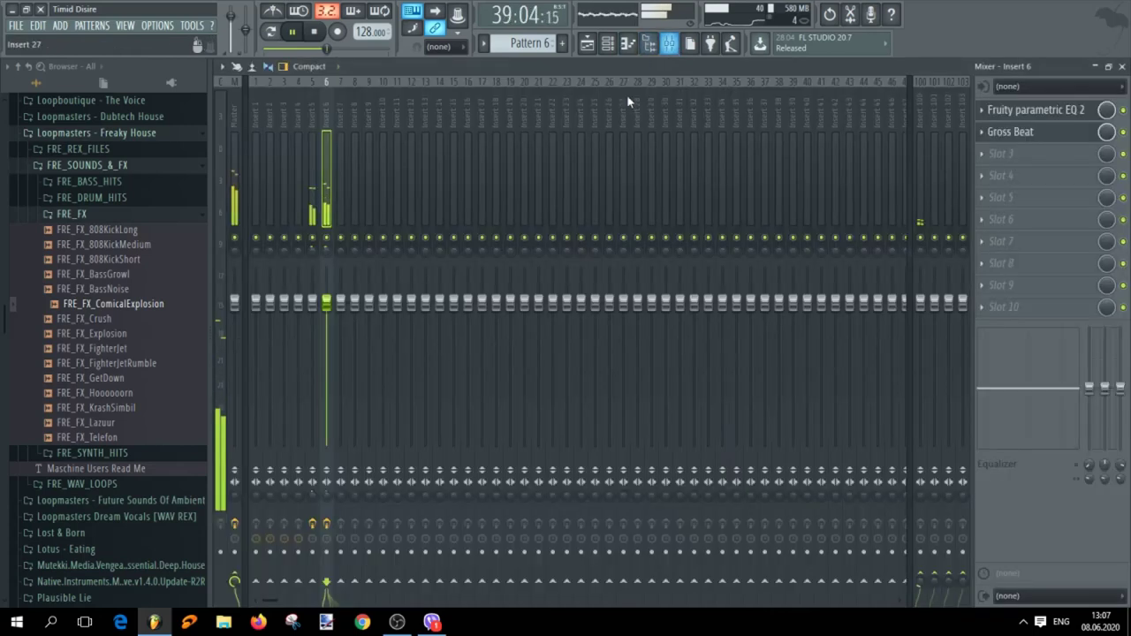
left_click(1030, 110)
left_click_drag(552, 356, 491, 312)
key("space")
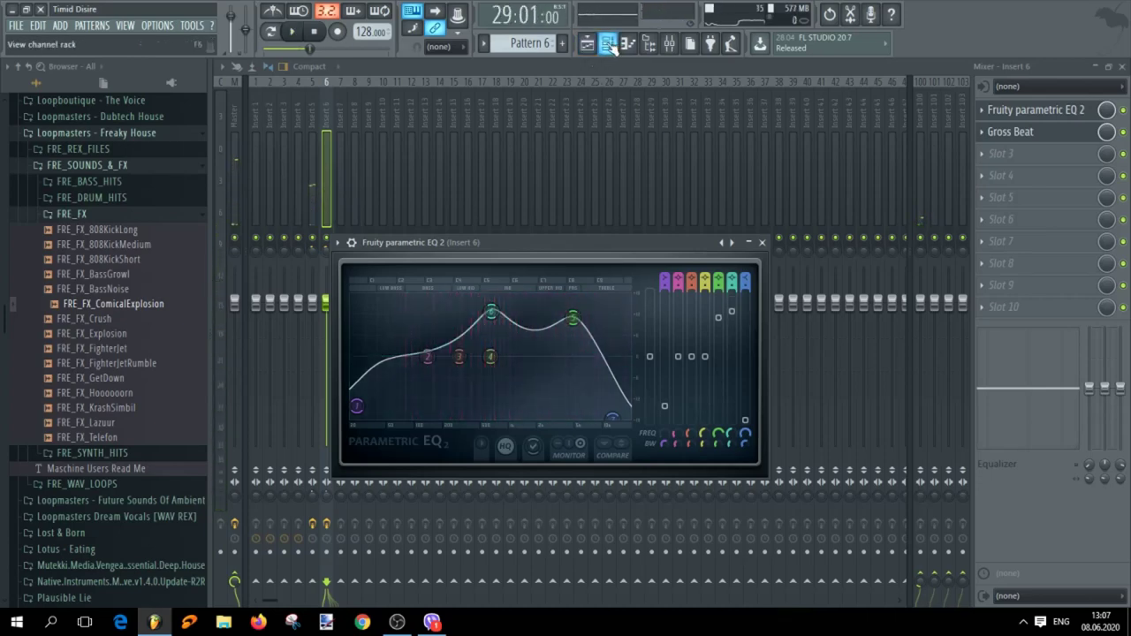
left_click(609, 44)
left_click(588, 44)
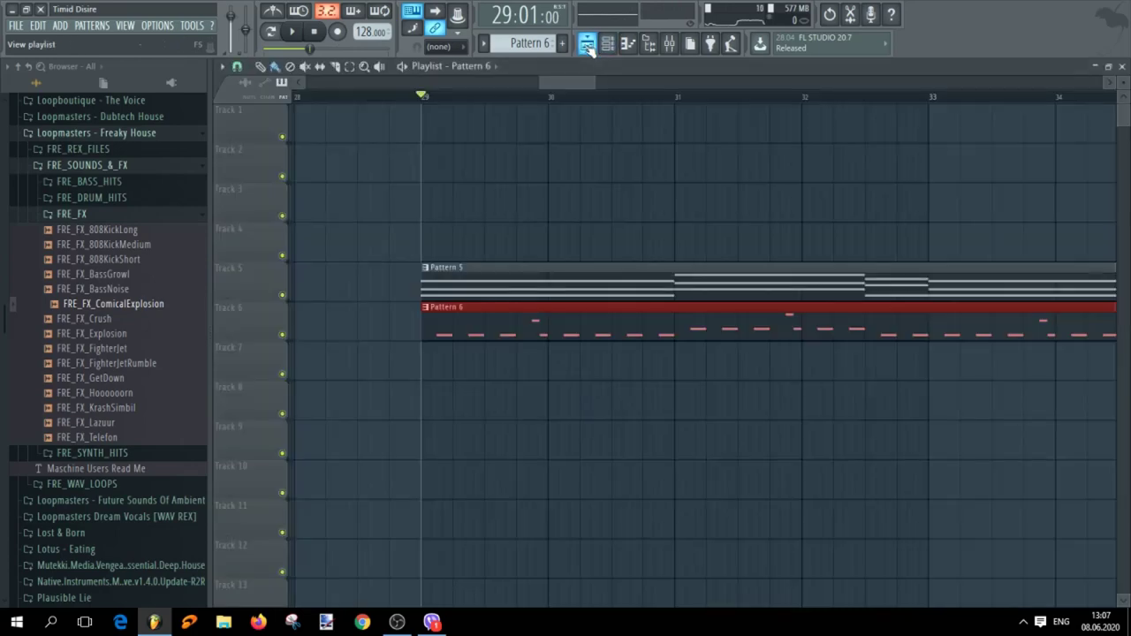
Reopen Massive_2 and audition its bass presets against the arrangement, from 3 Octave Sub through Acid Raw
left_click(670, 46)
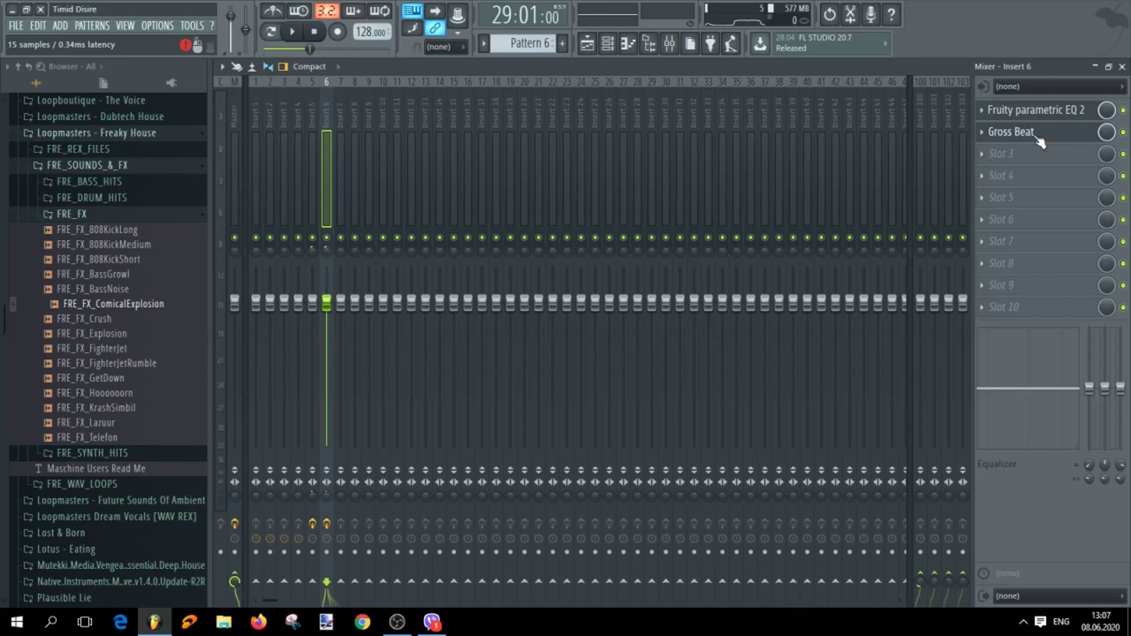
left_click(608, 44)
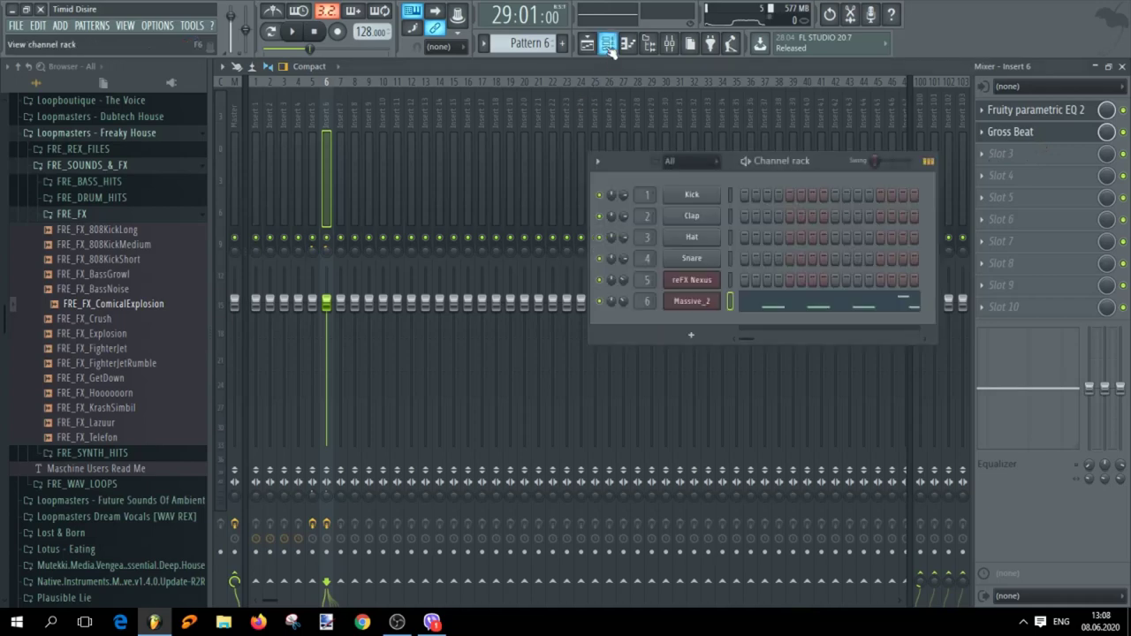
left_click(693, 301)
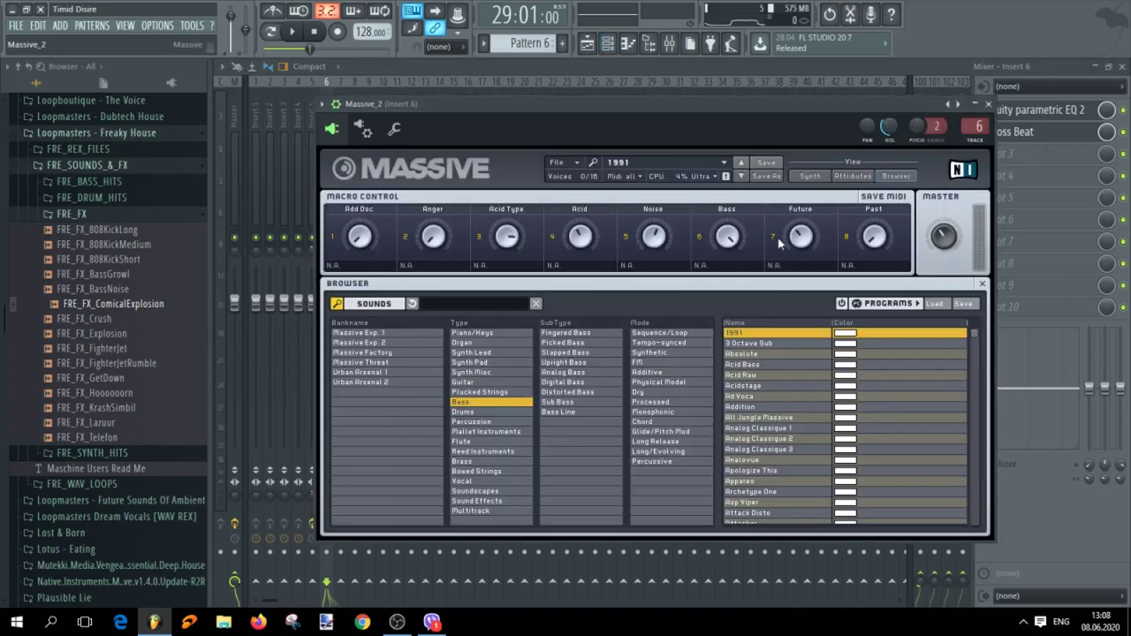
left_click(743, 178)
key("space")
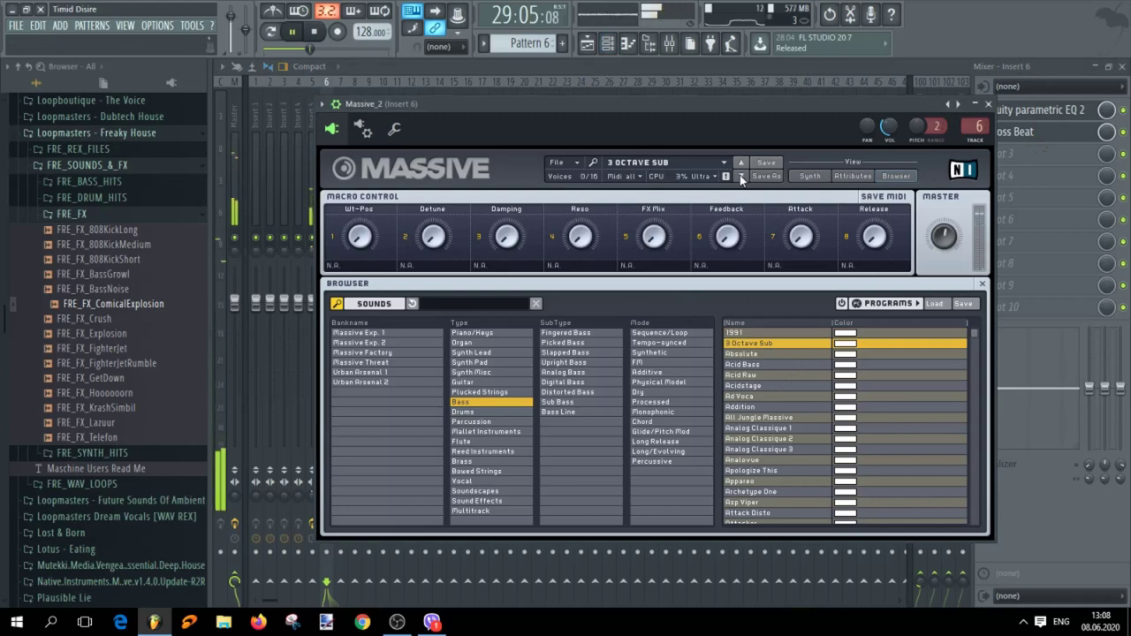
left_click(743, 177)
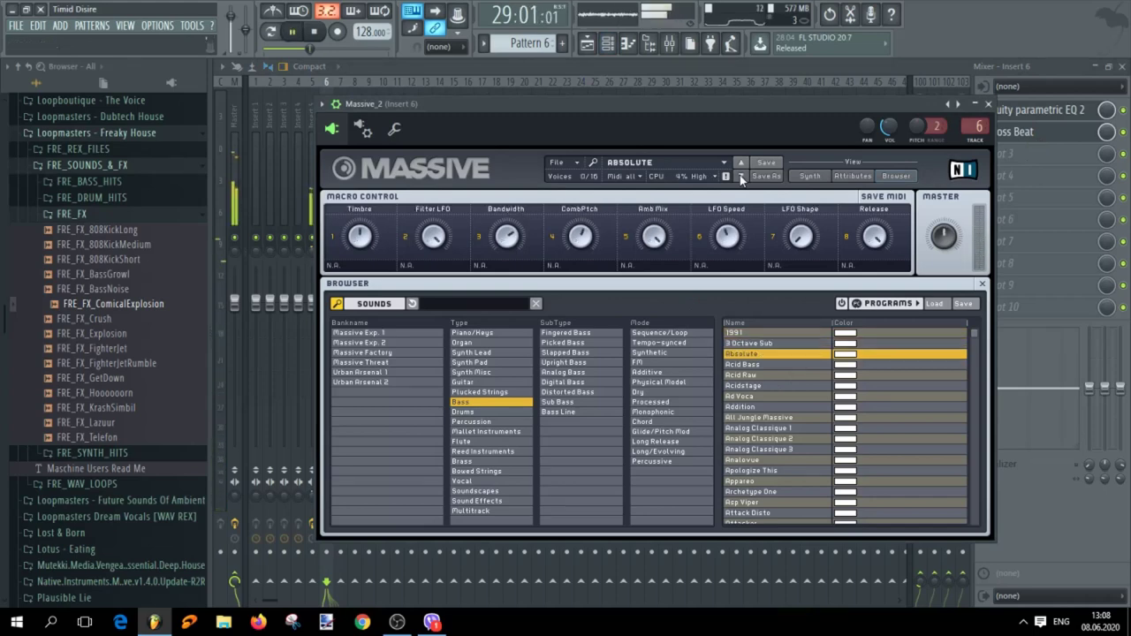
left_click(742, 178)
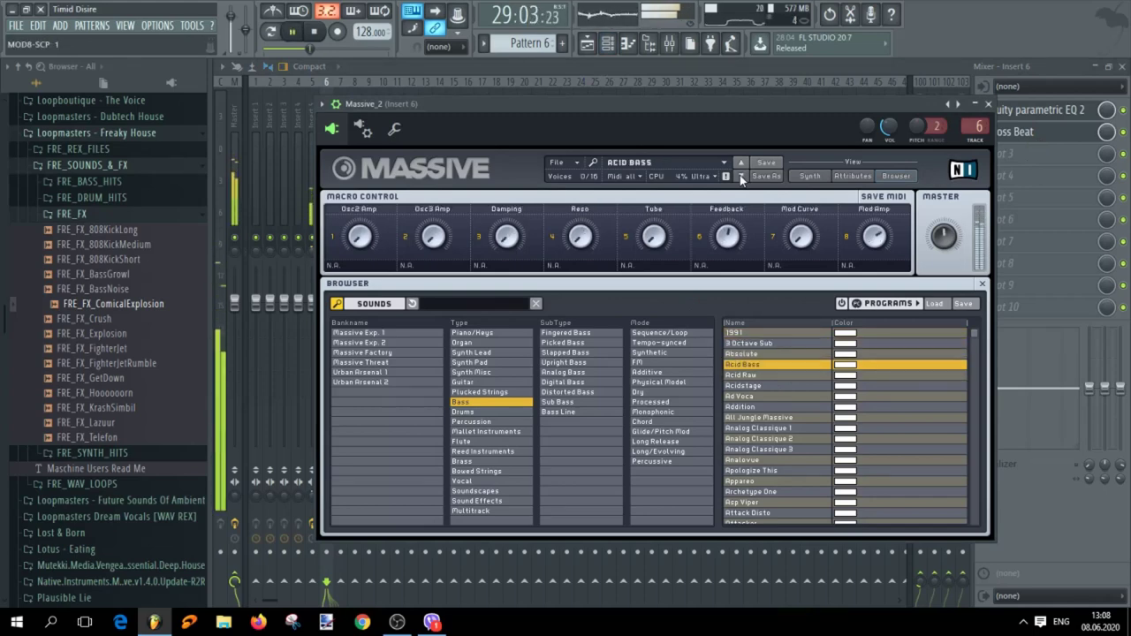
left_click(743, 177)
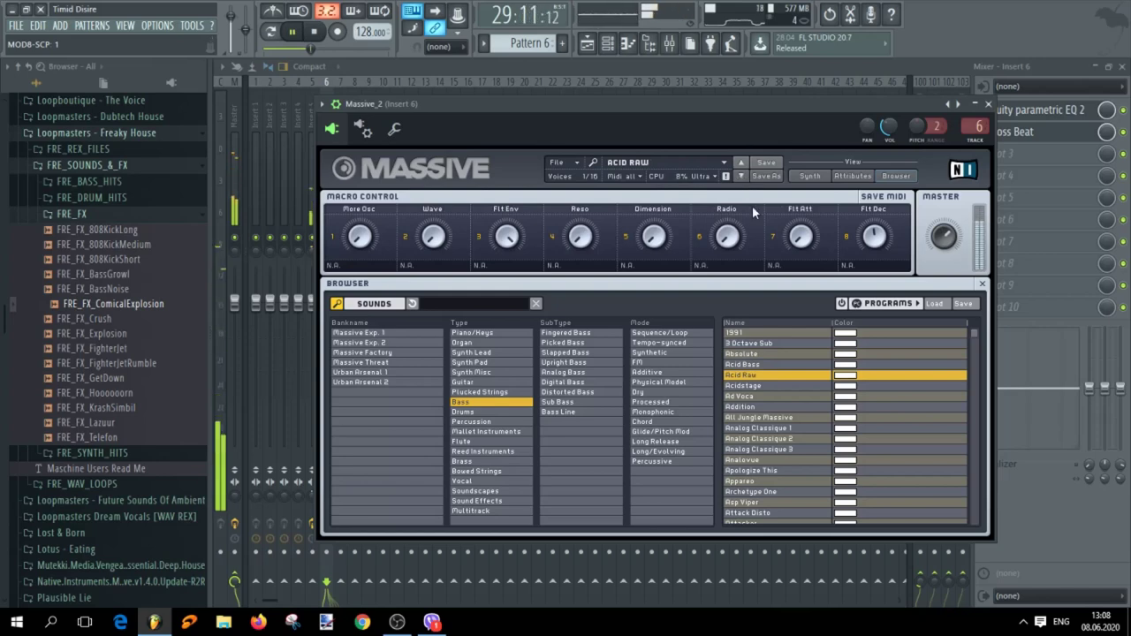
key("space")
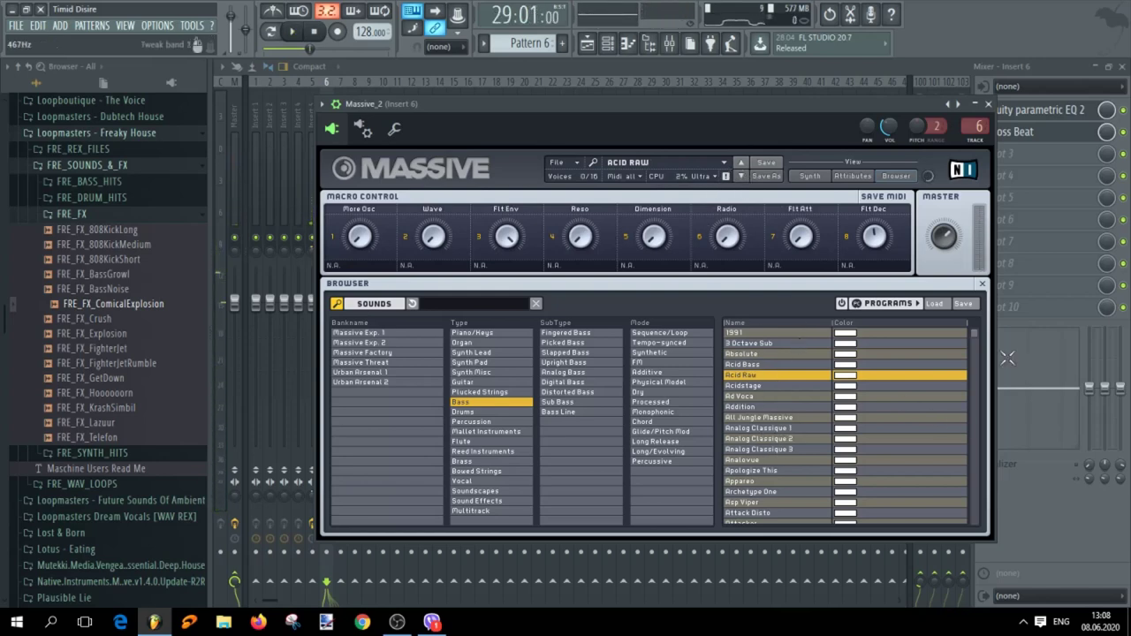
Audition the following Massive bass presets during playback, from Acidstage through Analovue
mouse_move(977, 334)
left_mouse_down()
mouse_move(972, 394)
mouse_move(970, 329)
left_mouse_up()
left_click(742, 177)
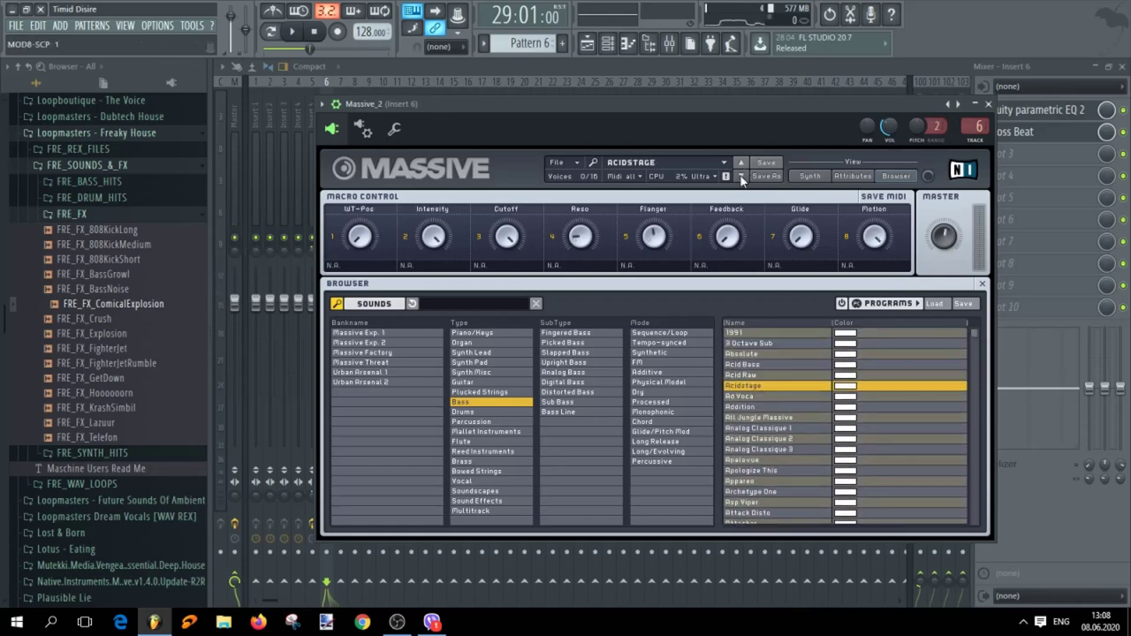
left_click(742, 177)
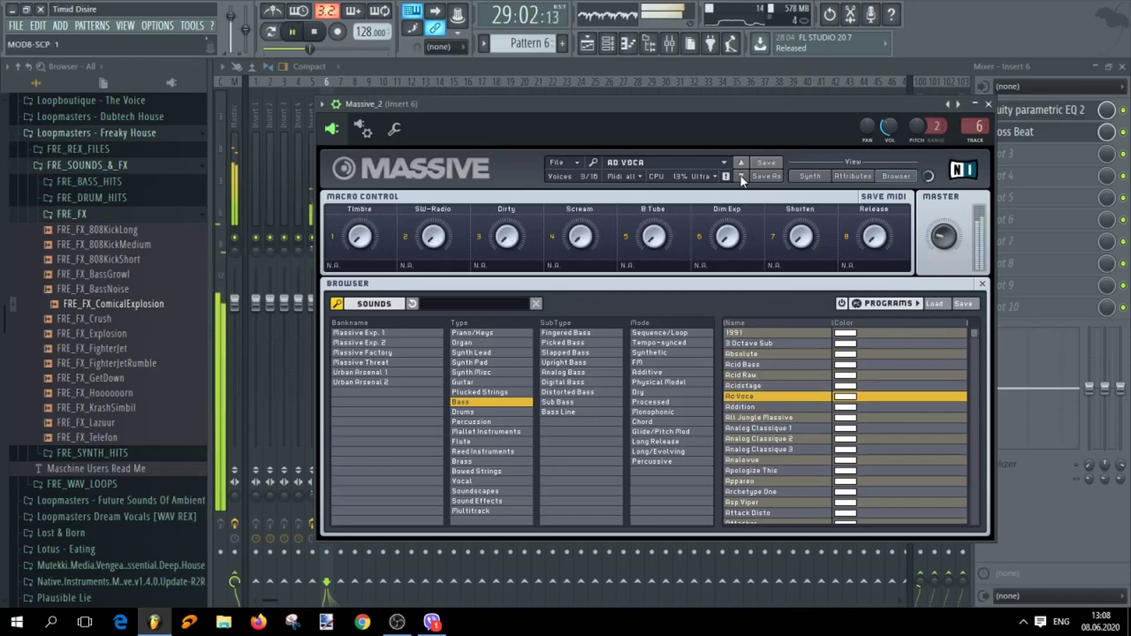
left_click(741, 176)
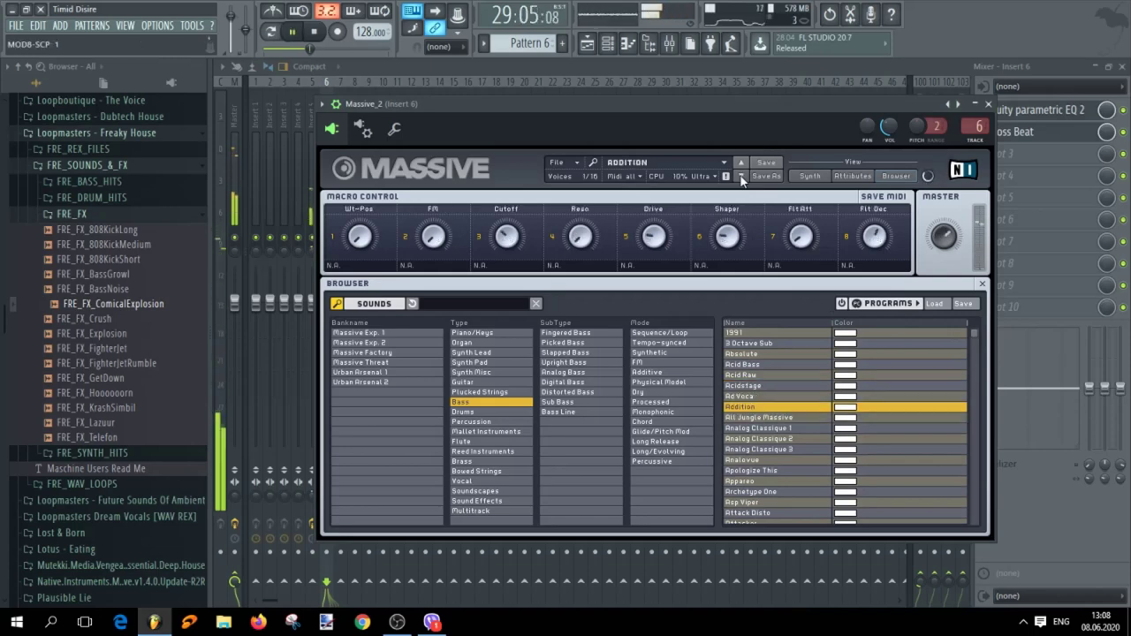
left_click(742, 177)
key("space")
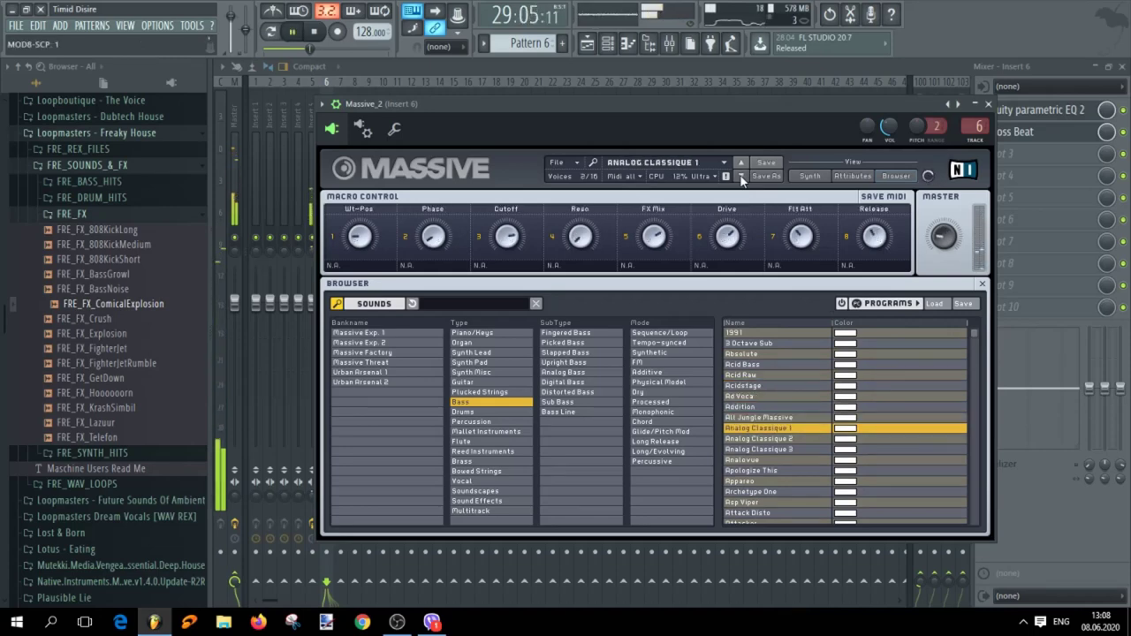
left_click(742, 180)
left_click(742, 180)
left_click(743, 181)
key("space")
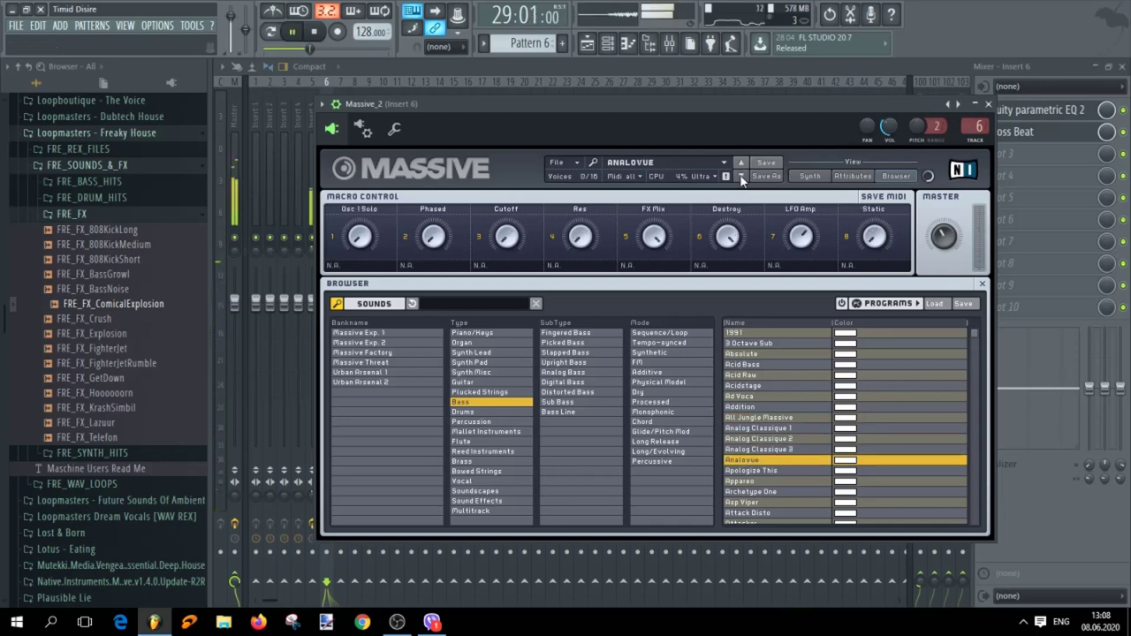
Audition the following Massive bass presets during playback, from Apologize This through Attention Shoppers
left_click(742, 180)
key("space")
left_click(742, 180)
key("space")
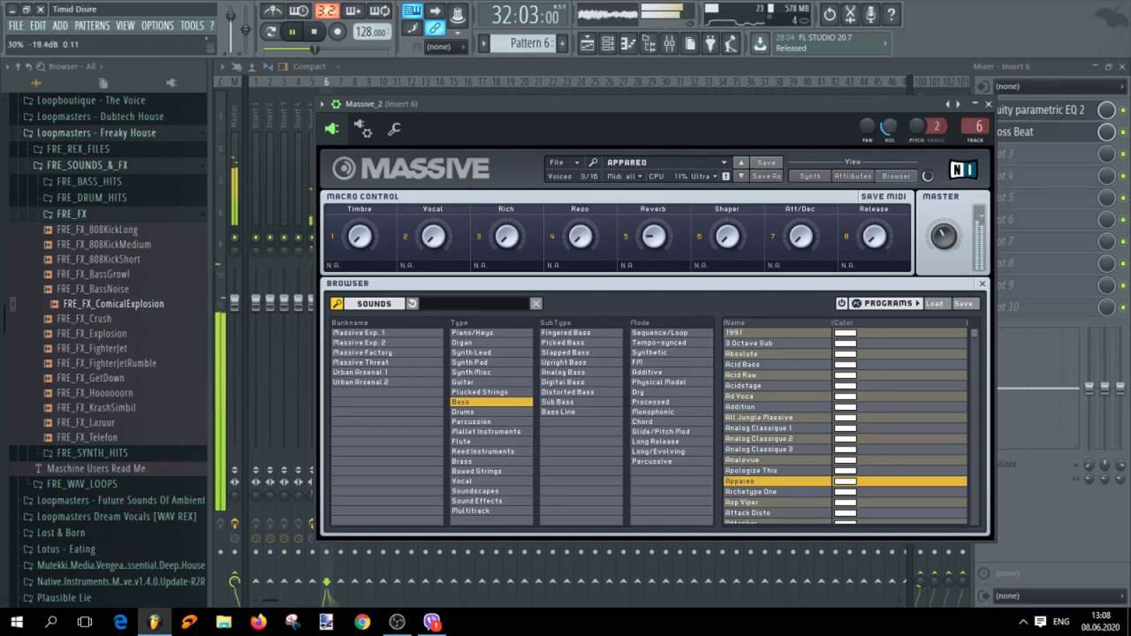
left_click(743, 180)
key("space")
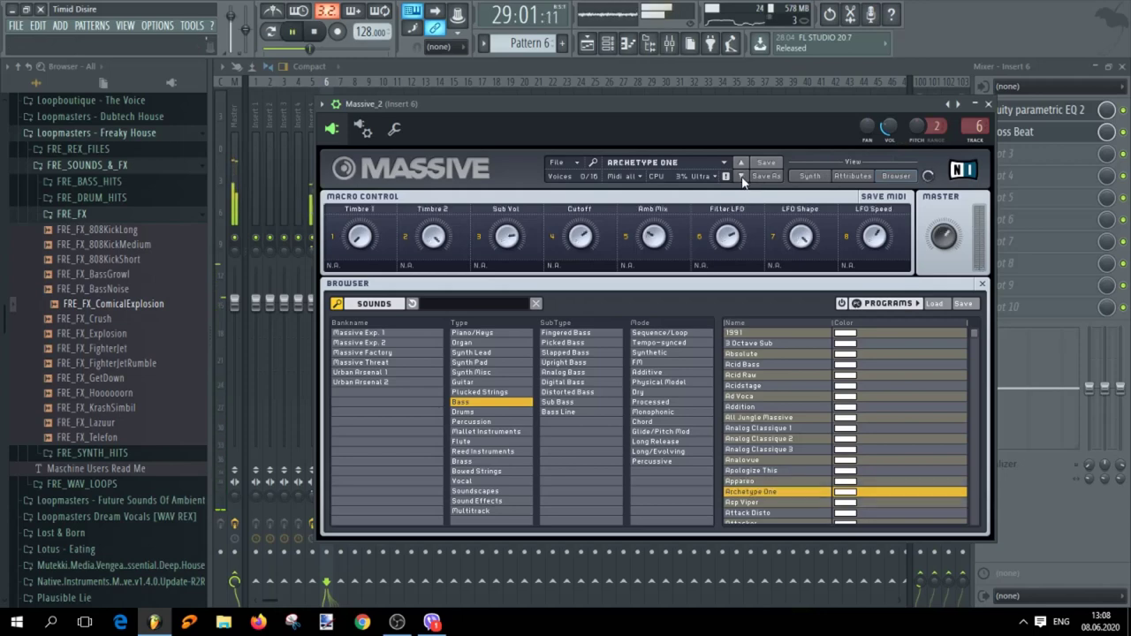
left_click(743, 180)
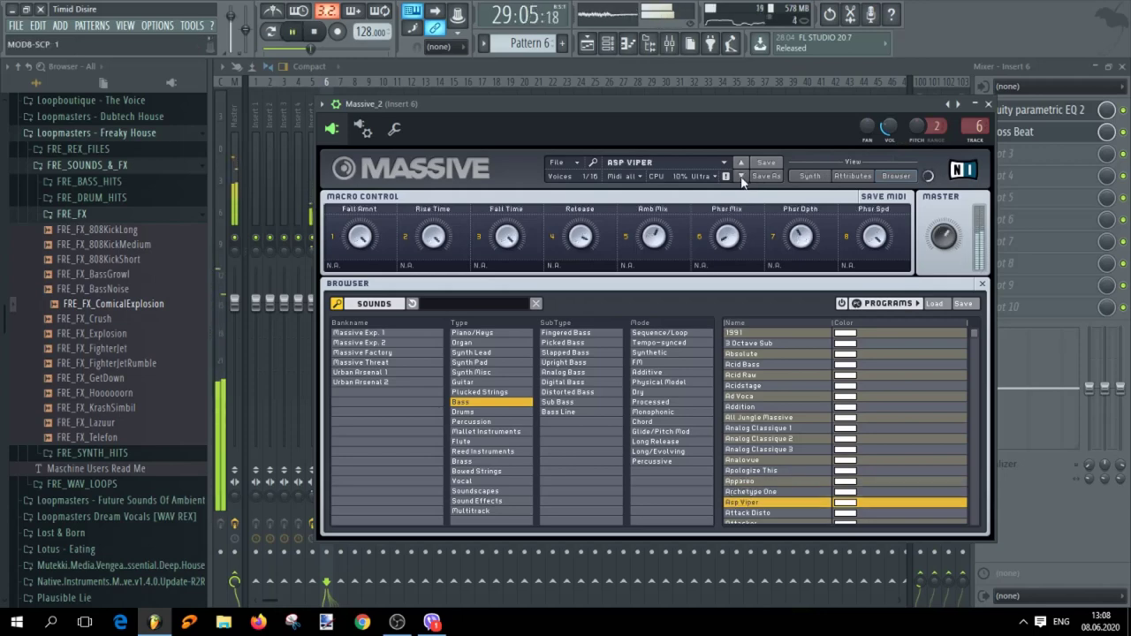
left_click(742, 181)
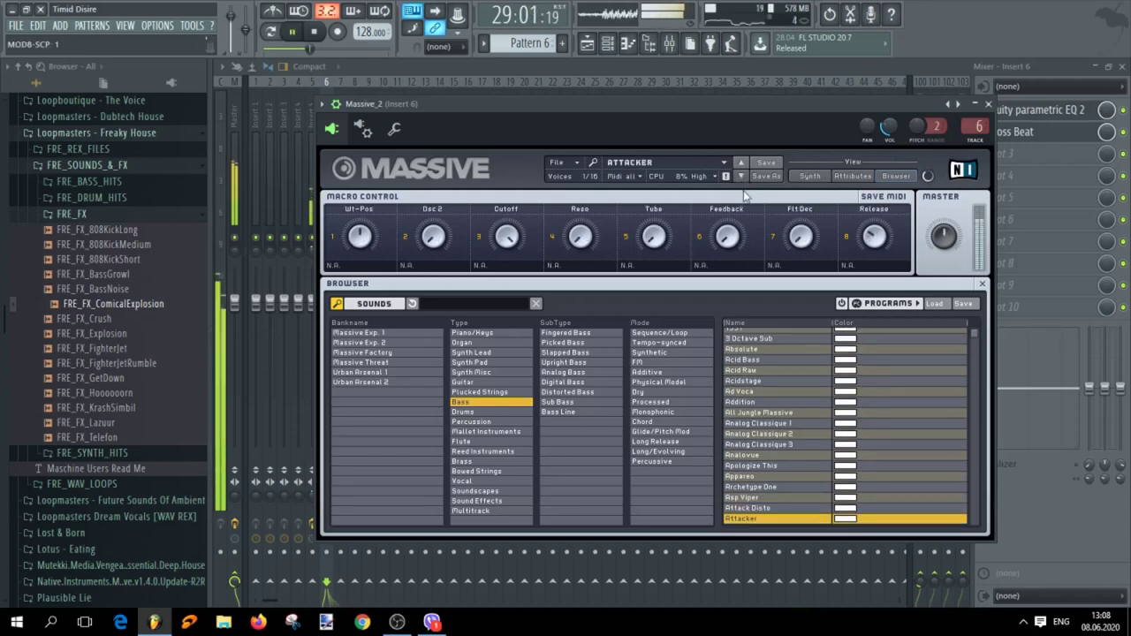
left_click(742, 180)
left_click(743, 180)
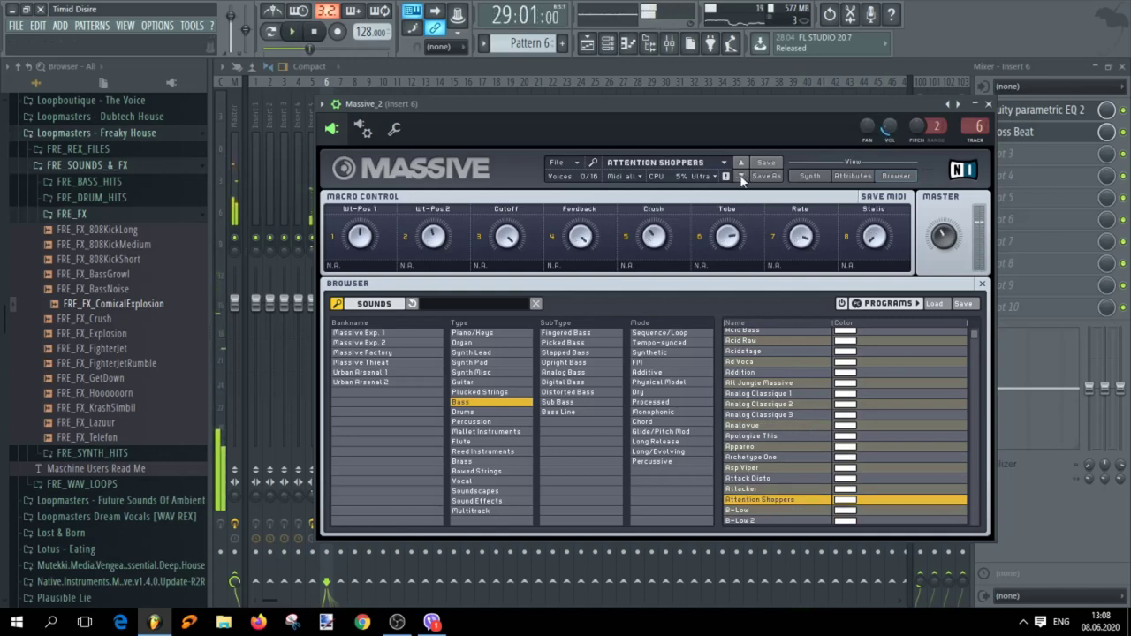
Audition the bass presets from B-Low through Baseball, and go back to Banzai 23 for the bassline
left_click(743, 179)
left_click(743, 179)
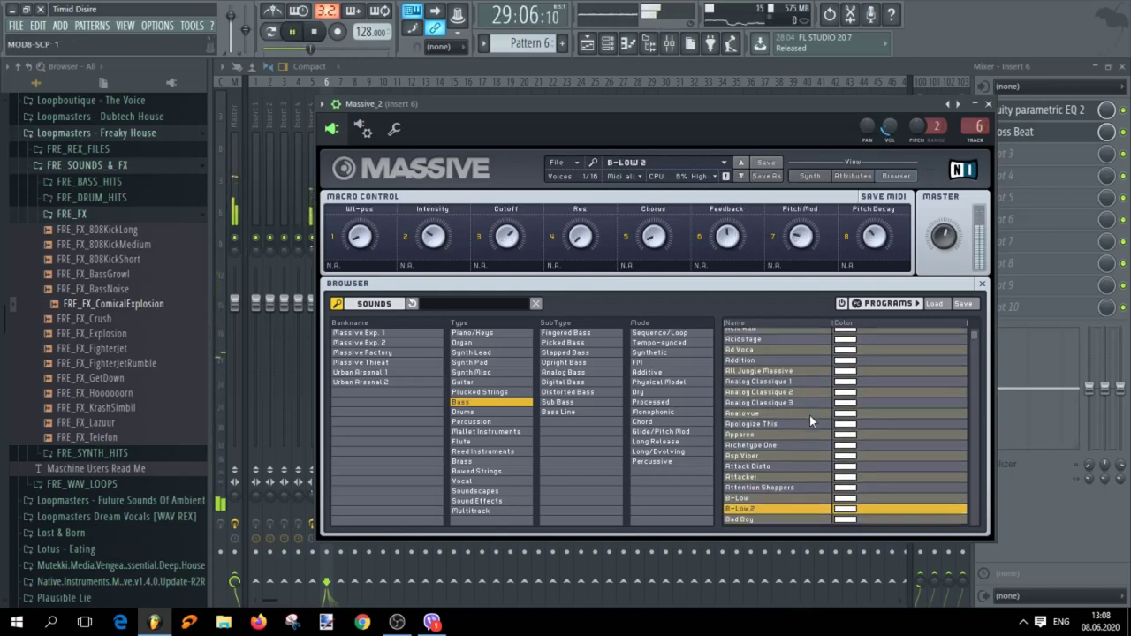
left_click(742, 180)
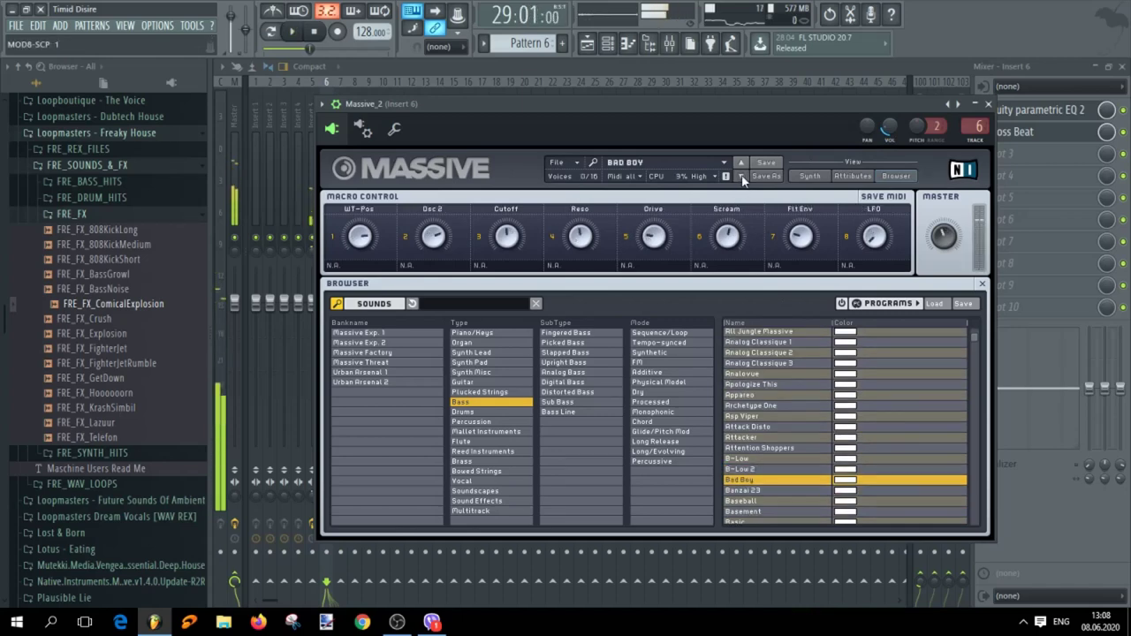
left_click(742, 179)
left_click(742, 179)
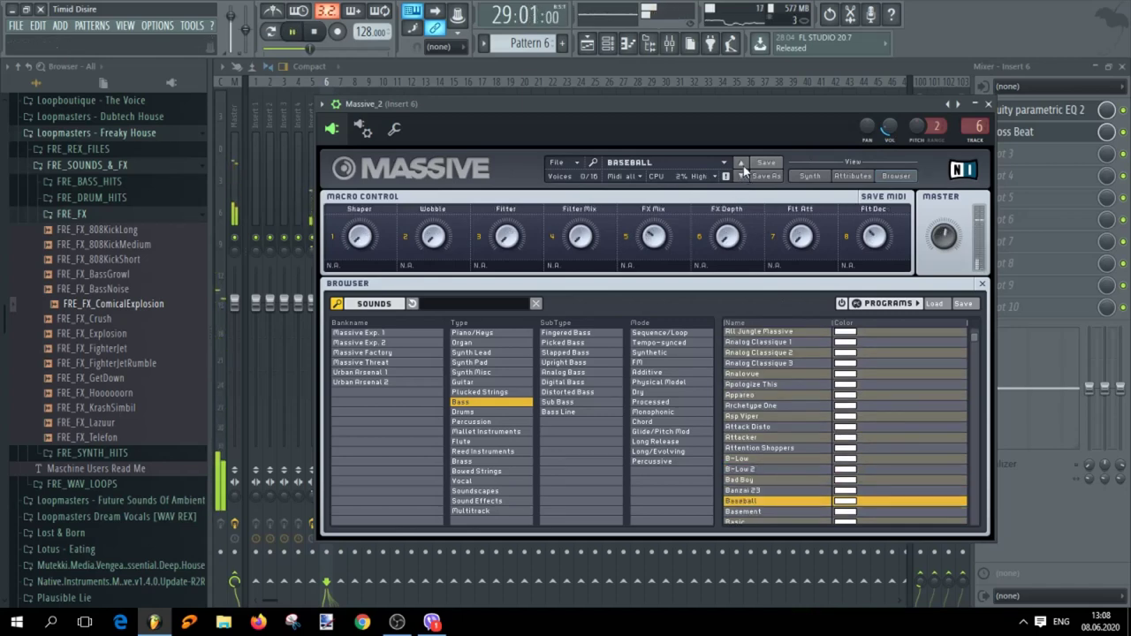
left_click(742, 163)
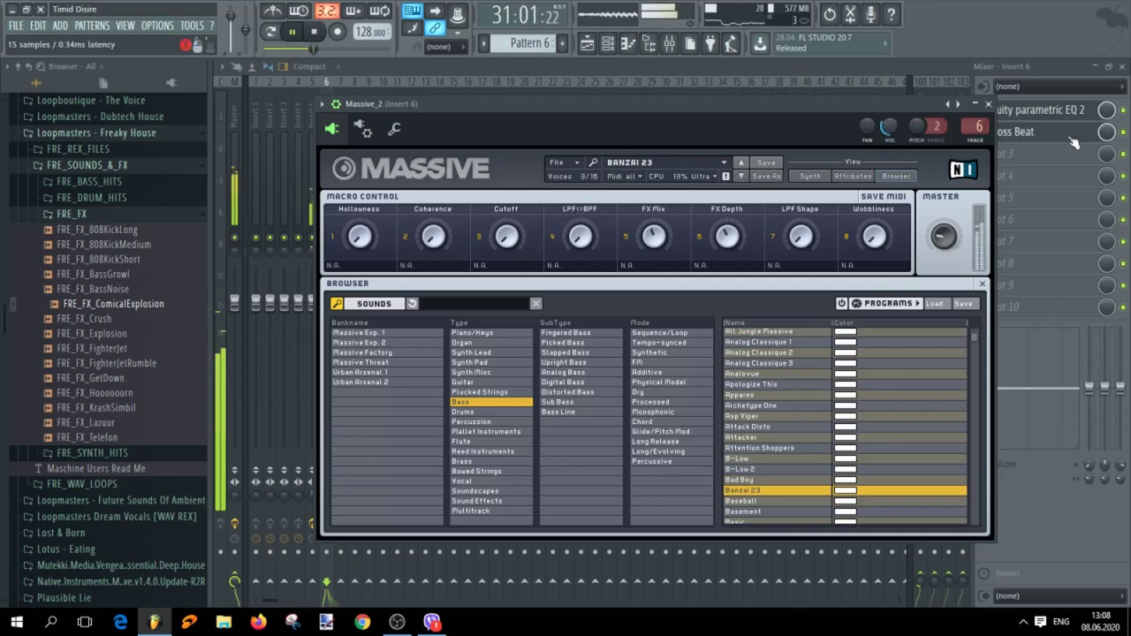
Check Gross Beat on Insert 6 and raise band 6 slightly in its Fruity Parametric EQ 2
left_click(1021, 132)
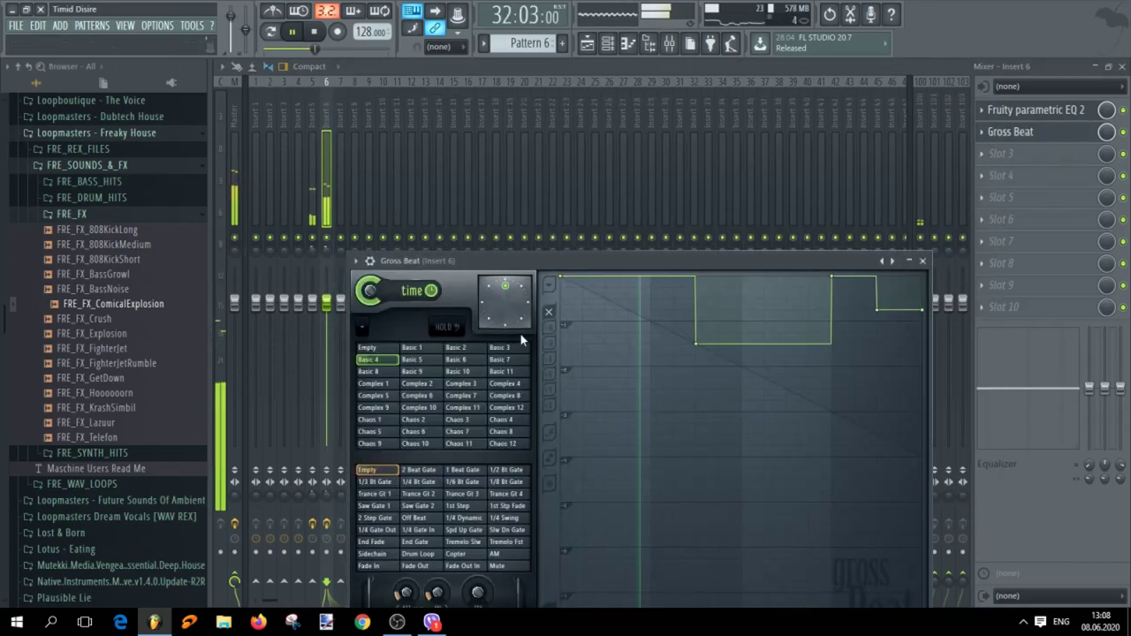
left_click(1025, 130)
left_click(1029, 110)
mouse_move(475, 303)
left_mouse_down()
mouse_move(533, 298)
mouse_move(455, 298)
mouse_move(474, 297)
left_mouse_up()
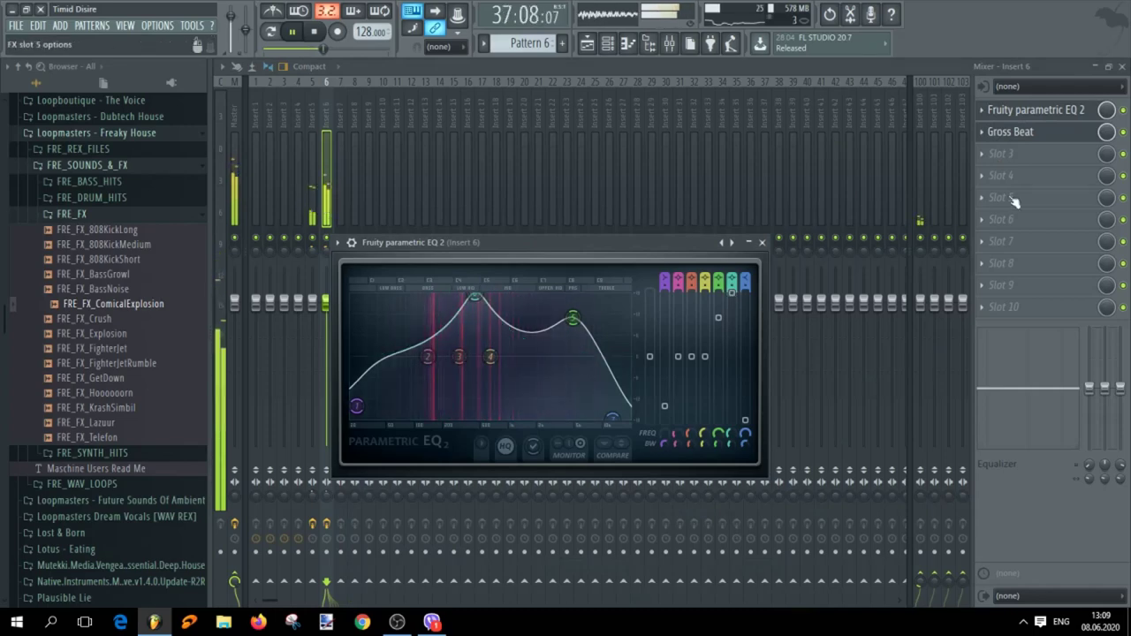
Add Fruity Chorus to slot 3 of Insert 6 and reduce its mix level
key("F8")
left_click(567, 171)
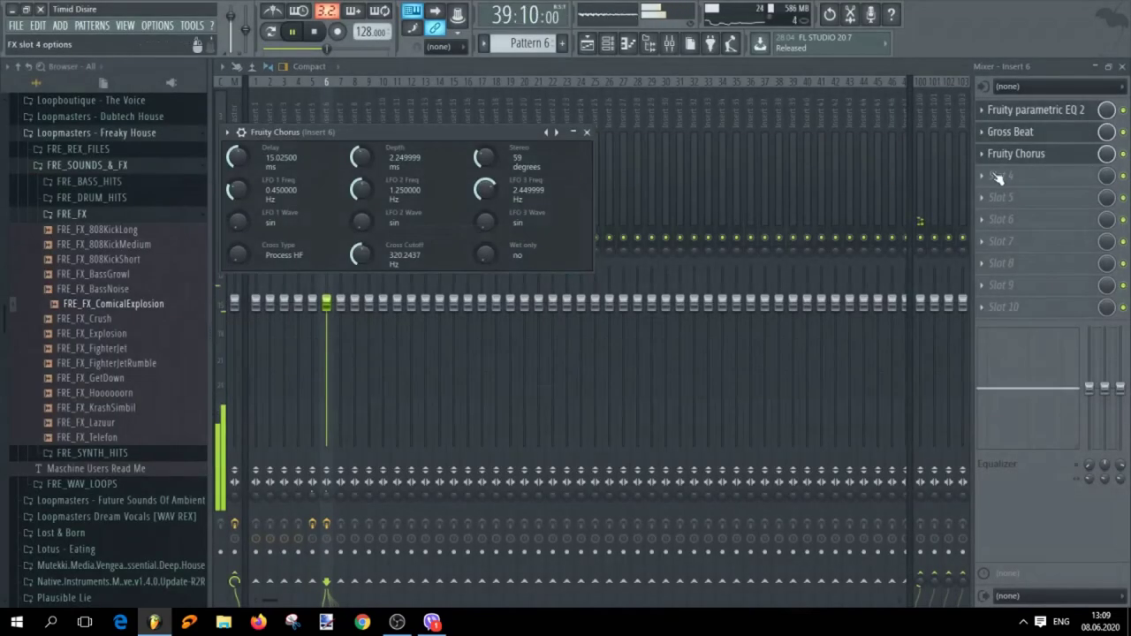
left_click_drag(1106, 154, 1107, 195)
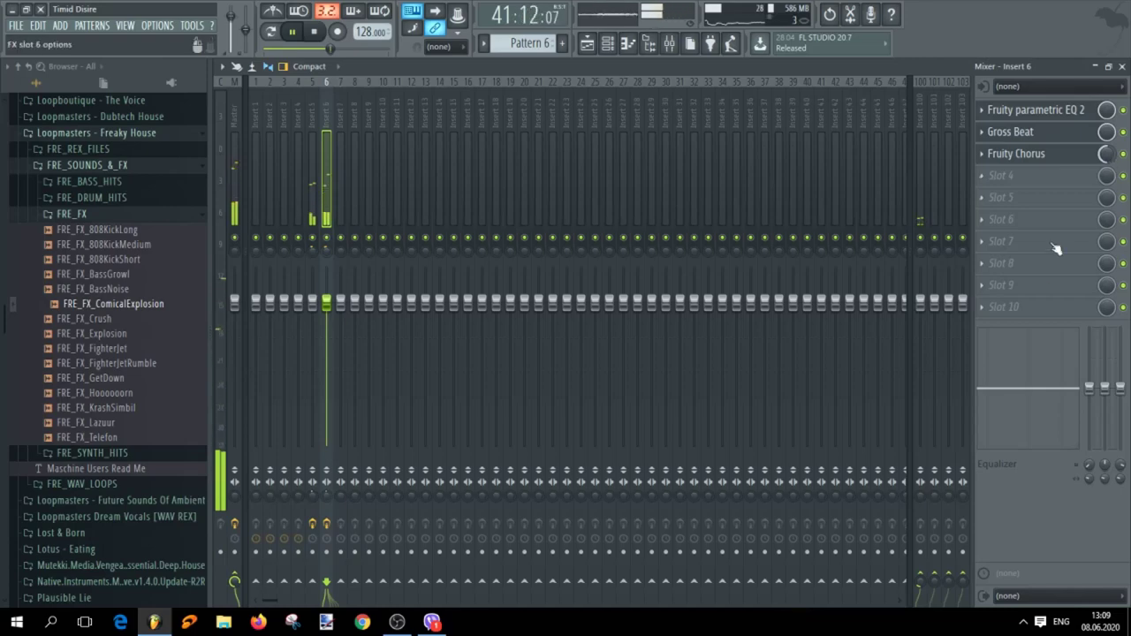
Boost the mid and high bands of Insert 6's built-in equalizer moderately, then stop playback and return to the playlist
left_click_drag(1105, 389, 1105, 355)
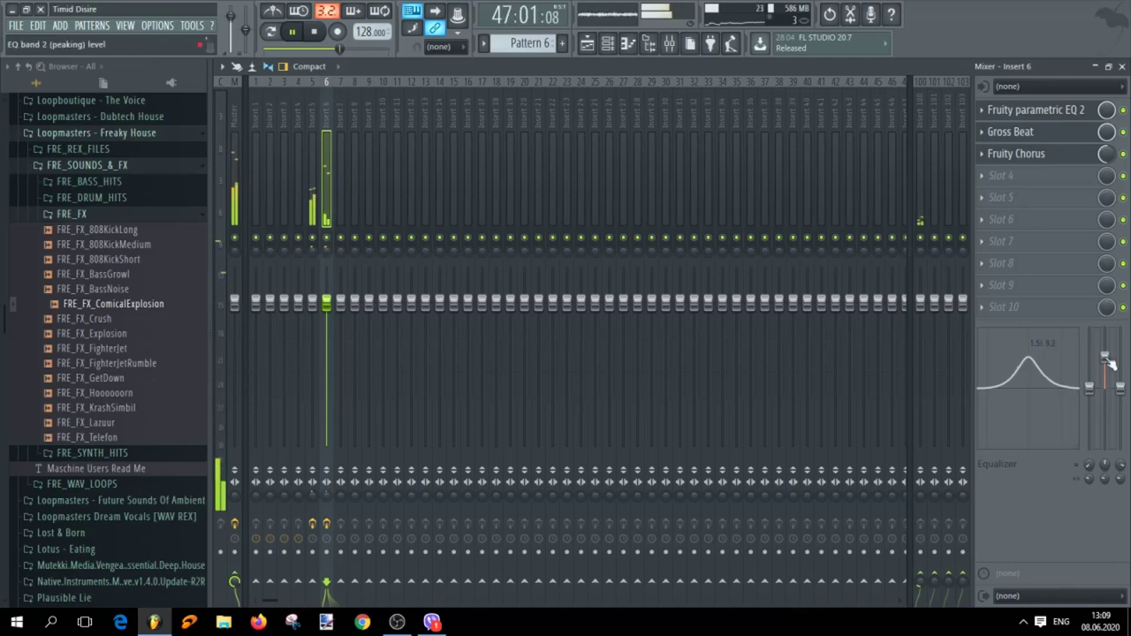
left_click_drag(1120, 386, 1121, 331)
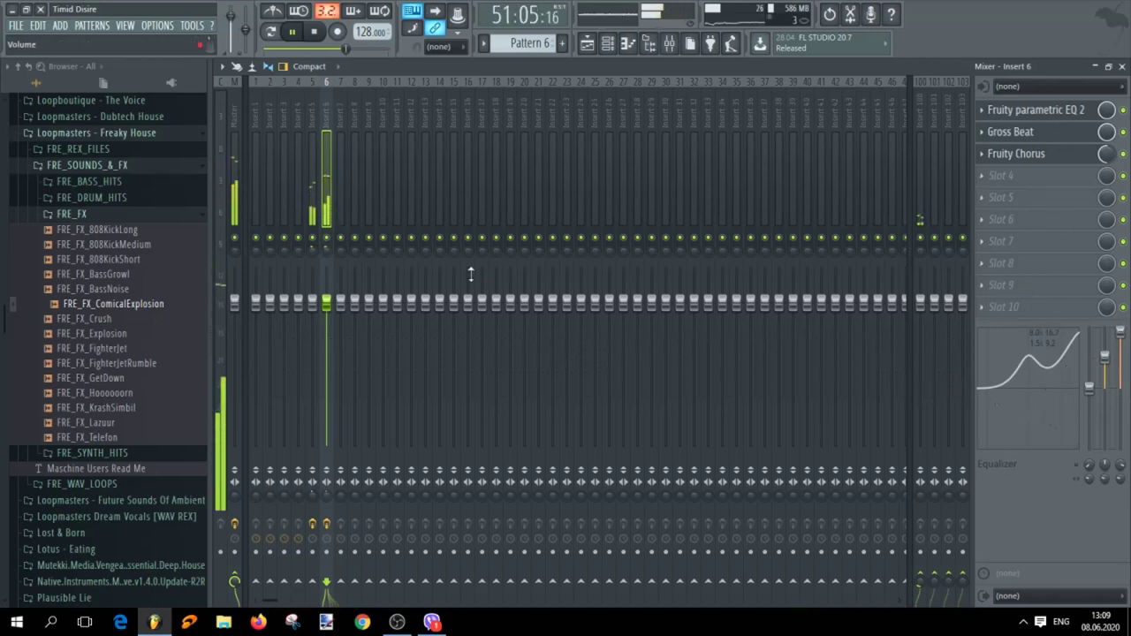
left_click_drag(1111, 371, 1112, 411)
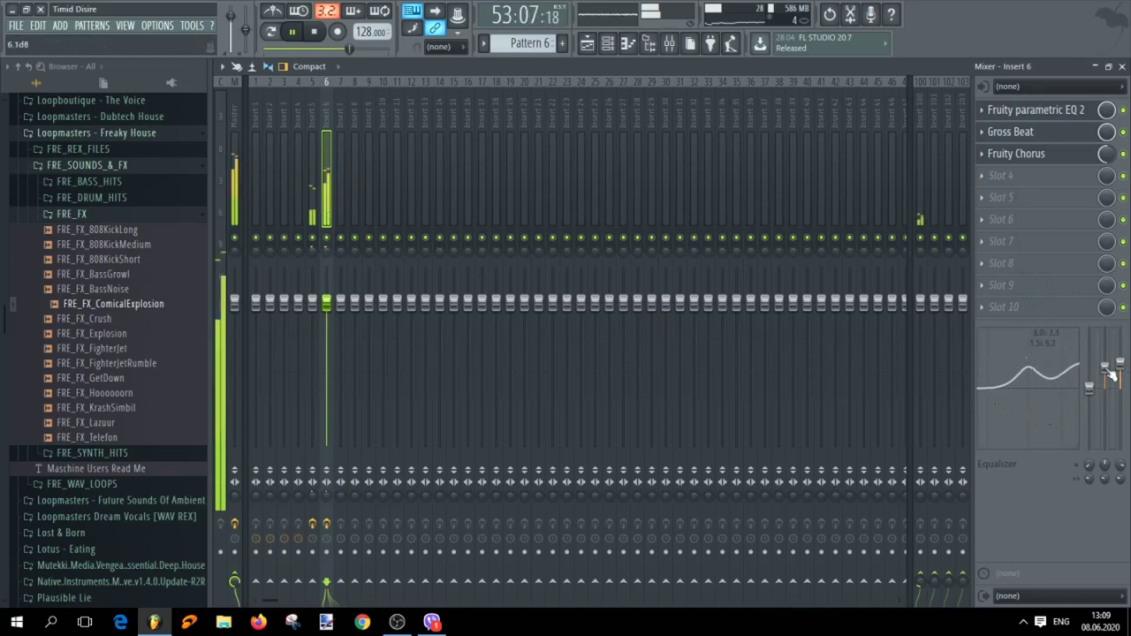
key("space")
left_click(588, 44)
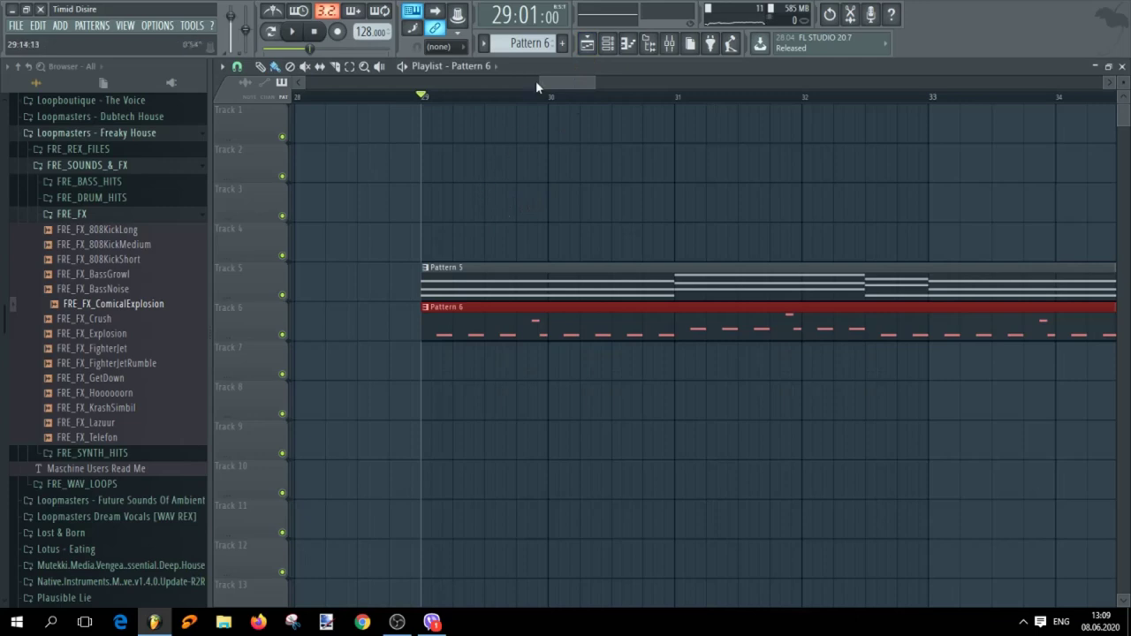
Play the arrangement and lower Insert 6's volume fader to about 94% (-1.4 dB), then stop and return to the playlist
scroll(529, 44, "down", 1)
key("space")
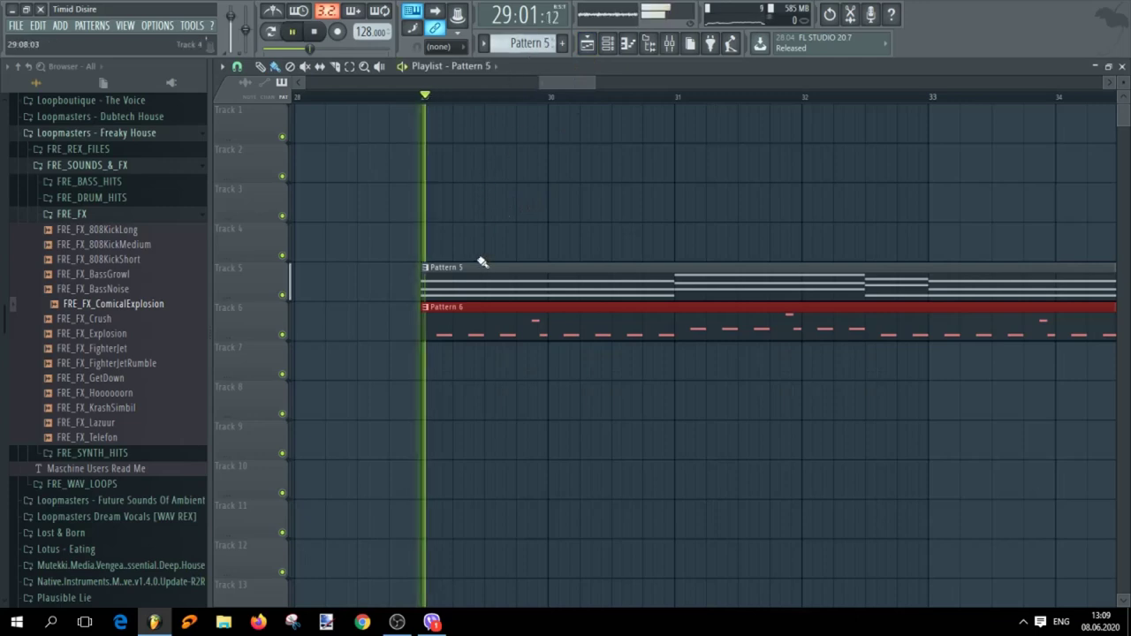
left_click(670, 45)
left_click_drag(327, 304, 331, 322)
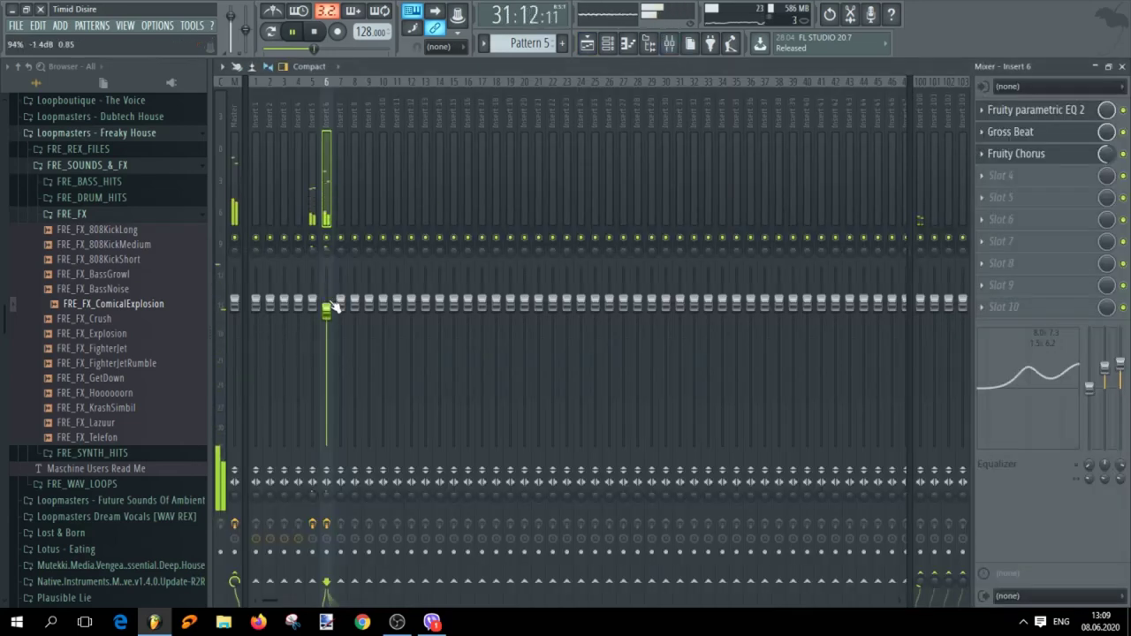
key("space")
left_click(588, 44)
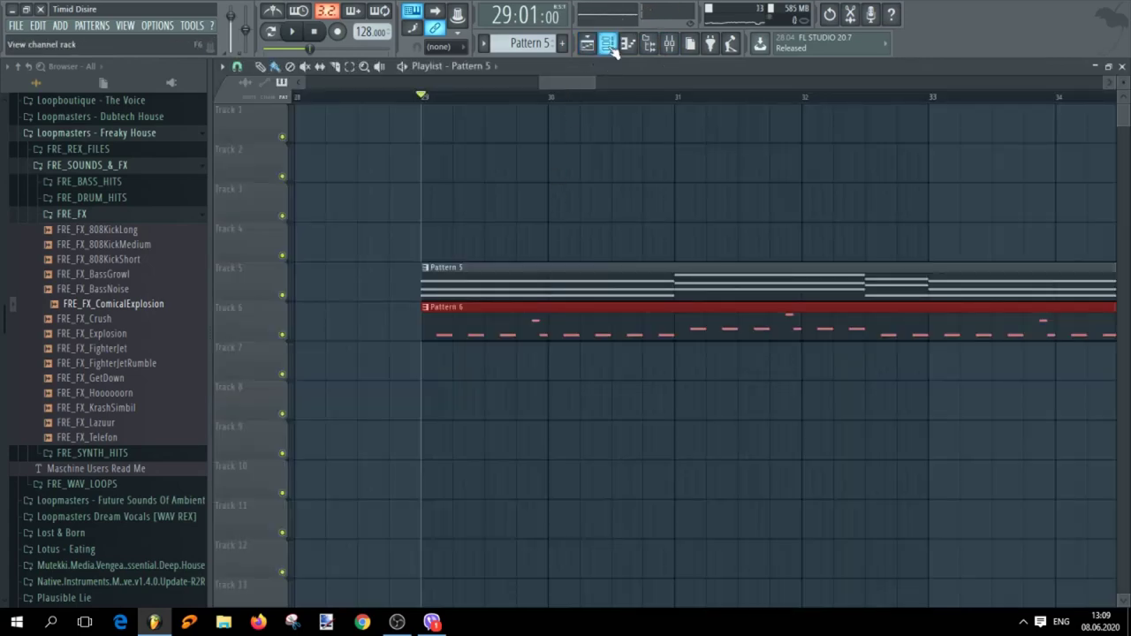
Bring up the Massive_2 instrument window from the channel rack
left_click(608, 44)
right_click(692, 303)
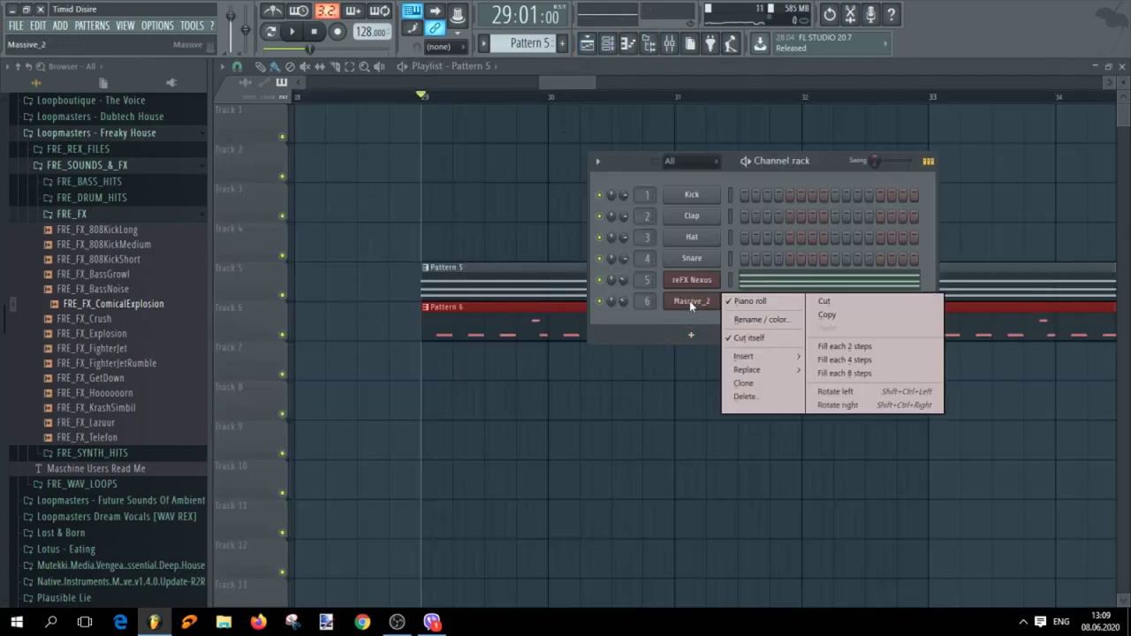
mouse_move(767, 369)
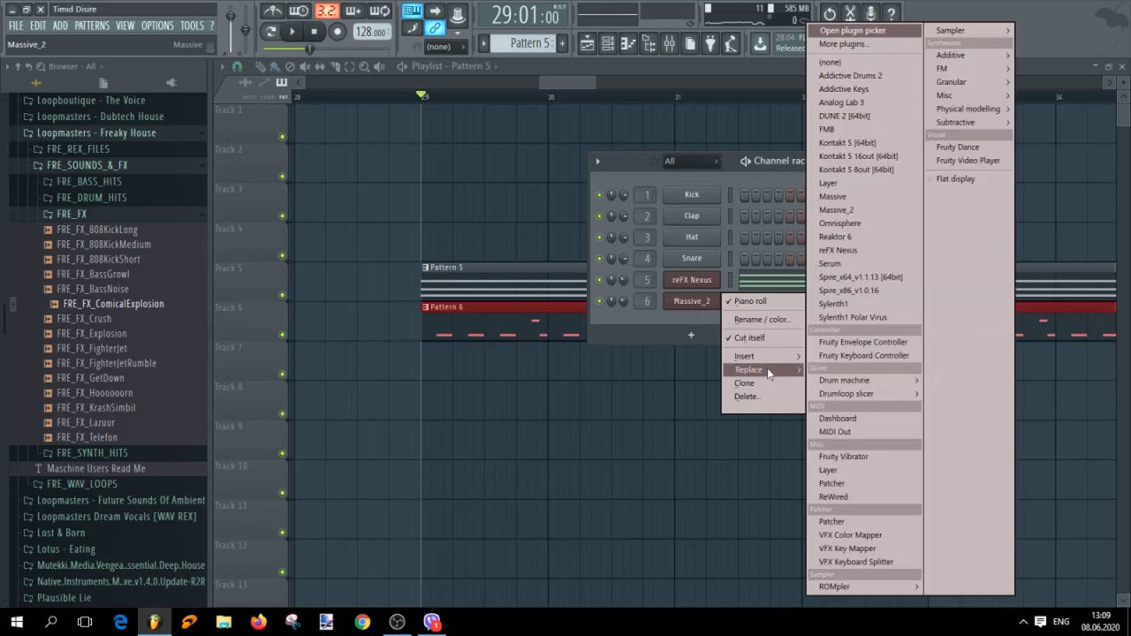
left_click(850, 210)
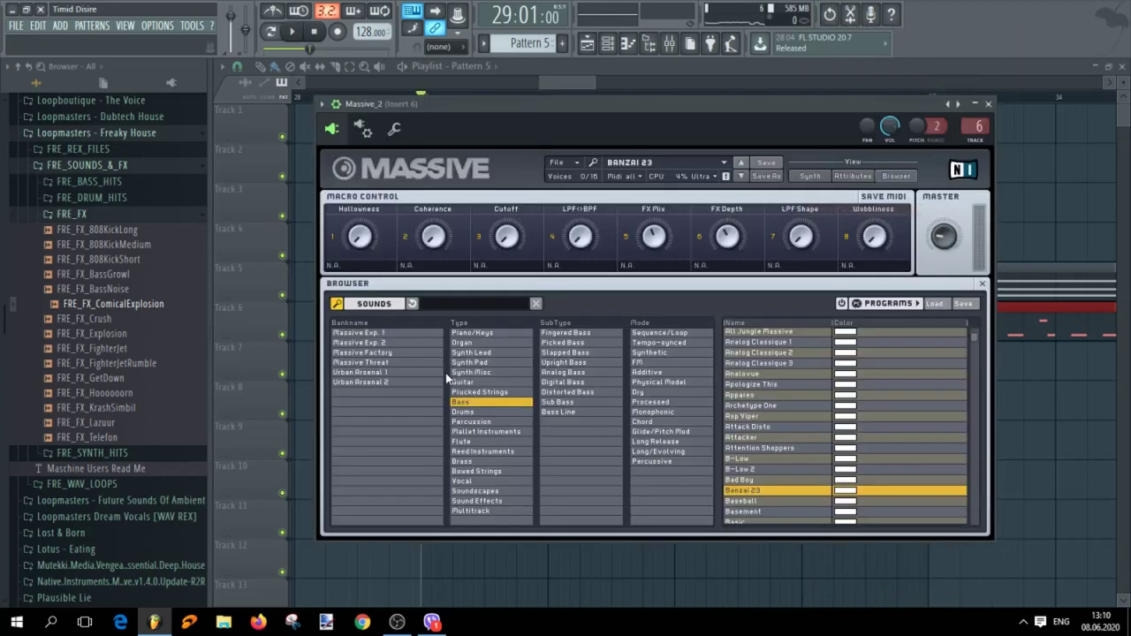
Filter Massive's sounds to Synth Lead, load the 3 Octave Buzzer preset and audition it with the arrangement
left_click(485, 351)
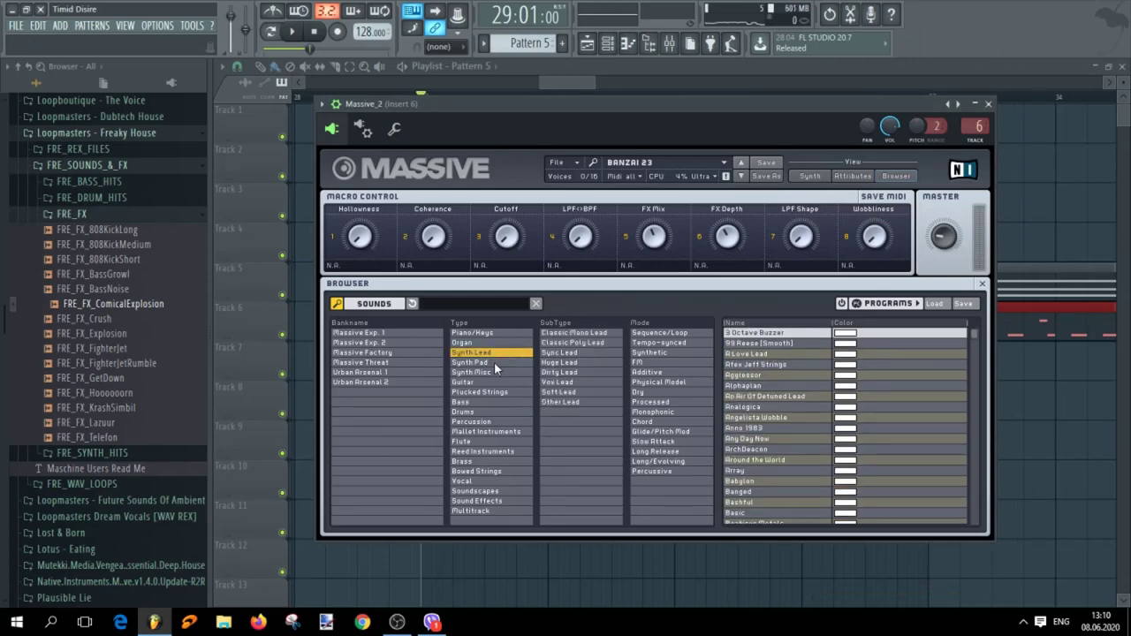
left_click(491, 352)
left_click(491, 352)
left_click(795, 334)
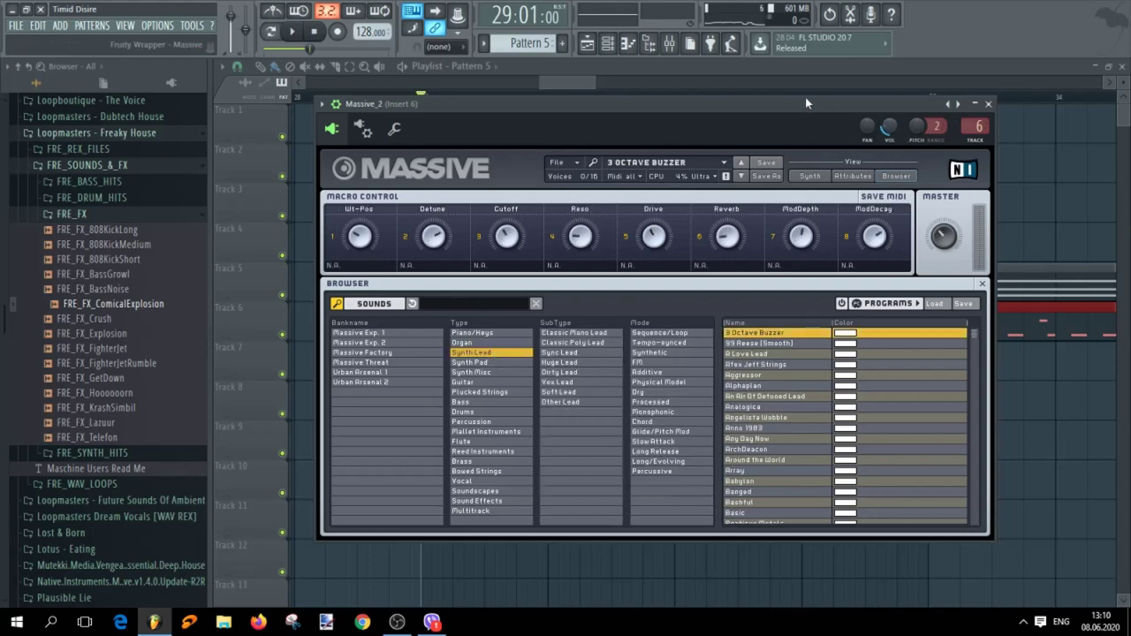
key("space")
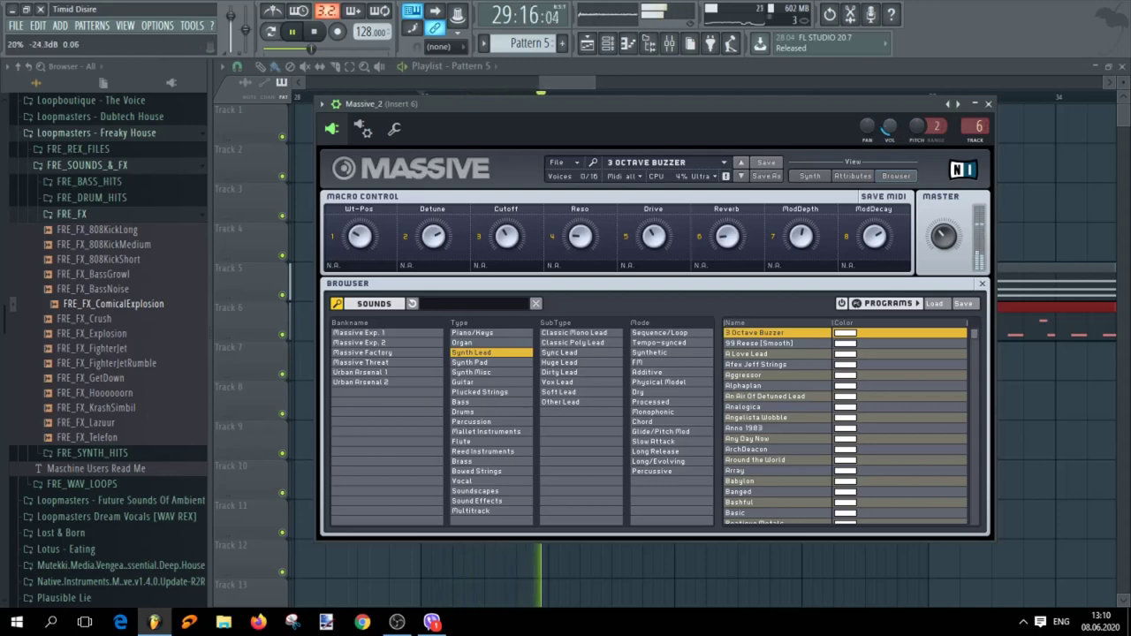
key("space")
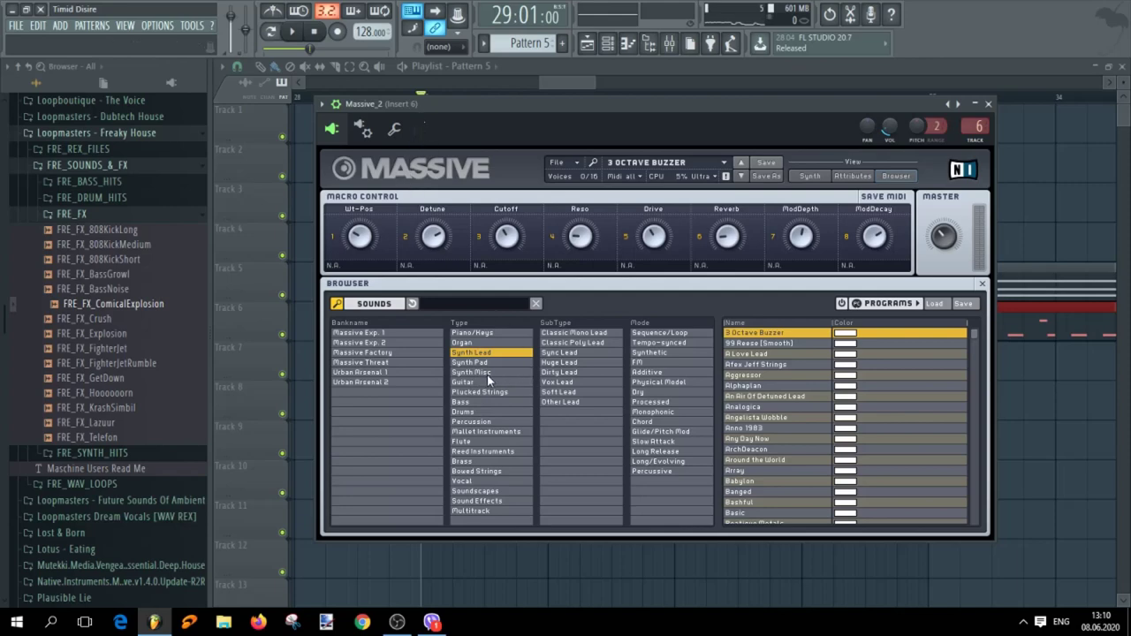
Filter Massive's sounds back to Bass and audition the B-Low 2 and B-Low presets against the arrangement
left_click(476, 401)
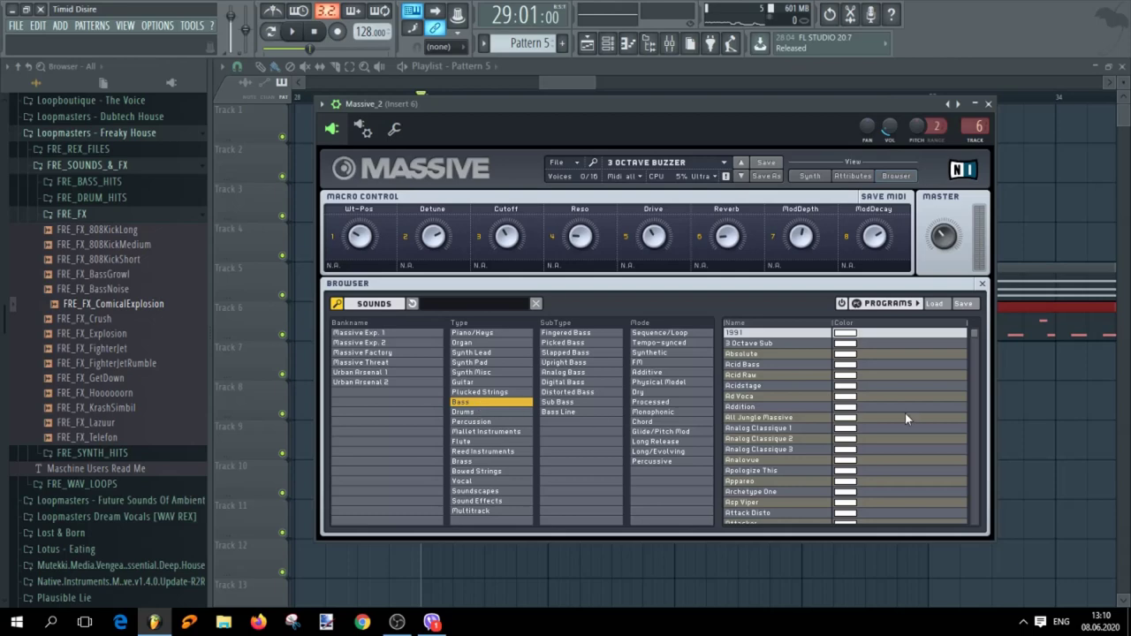
scroll(978, 340, "down", 8)
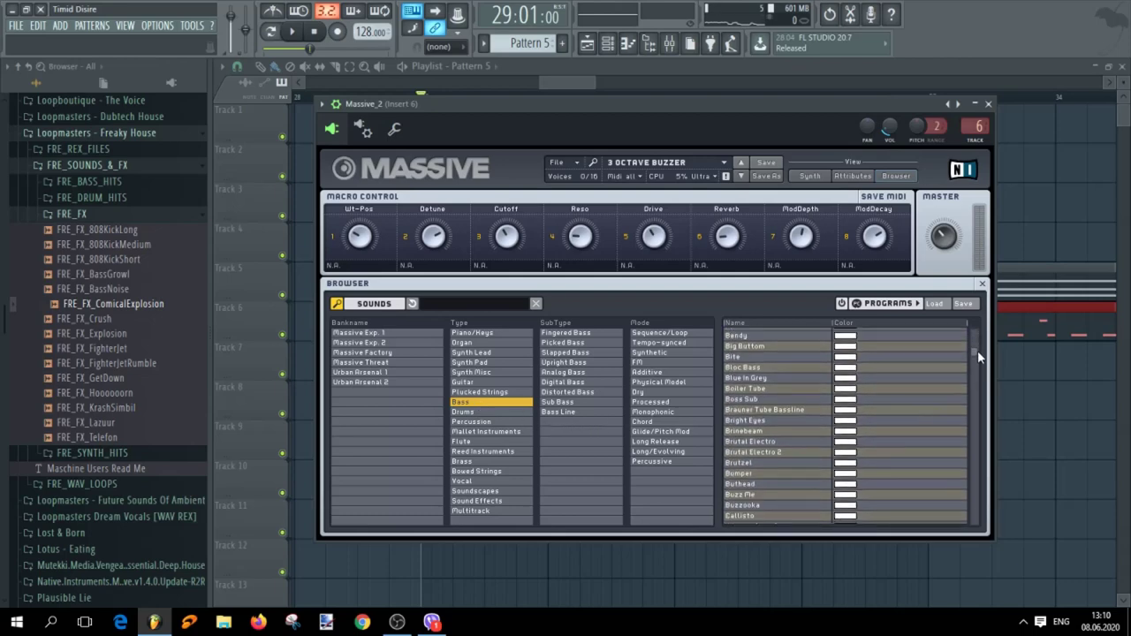
scroll(787, 382, "down", 3)
scroll(807, 392, "up", 8)
scroll(808, 394, "up", 4)
left_click(755, 437)
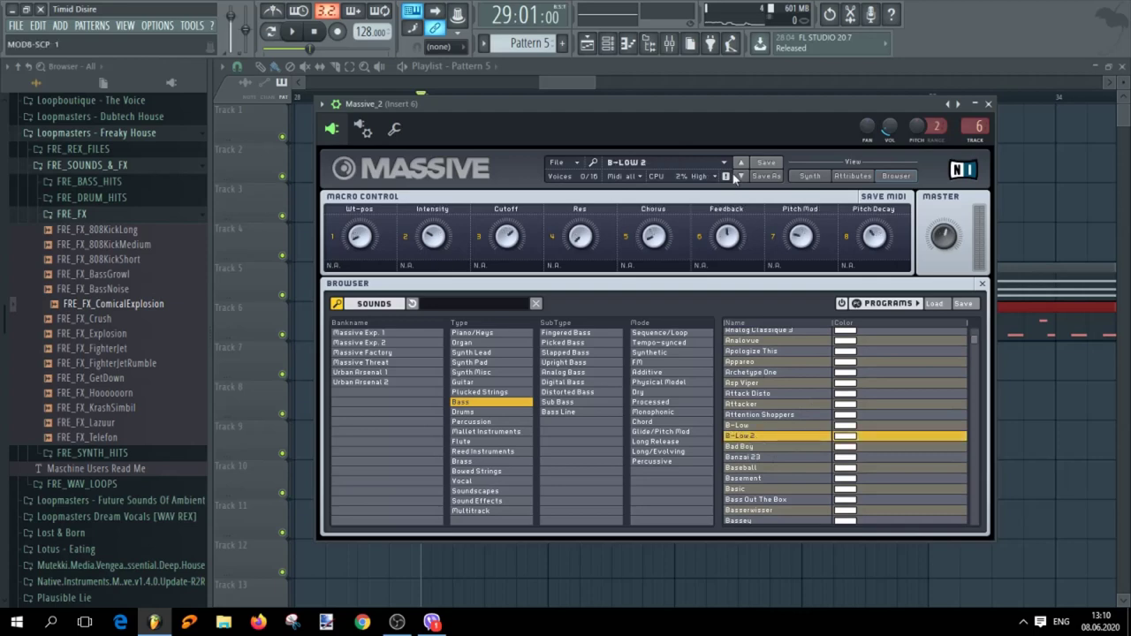
key("space")
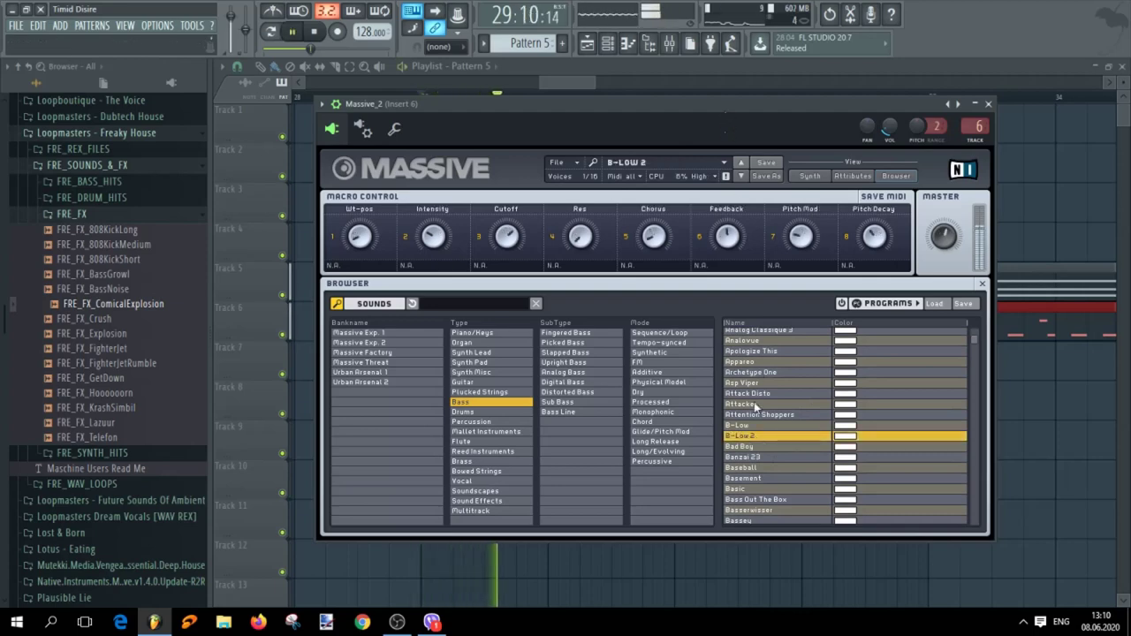
left_click(752, 426)
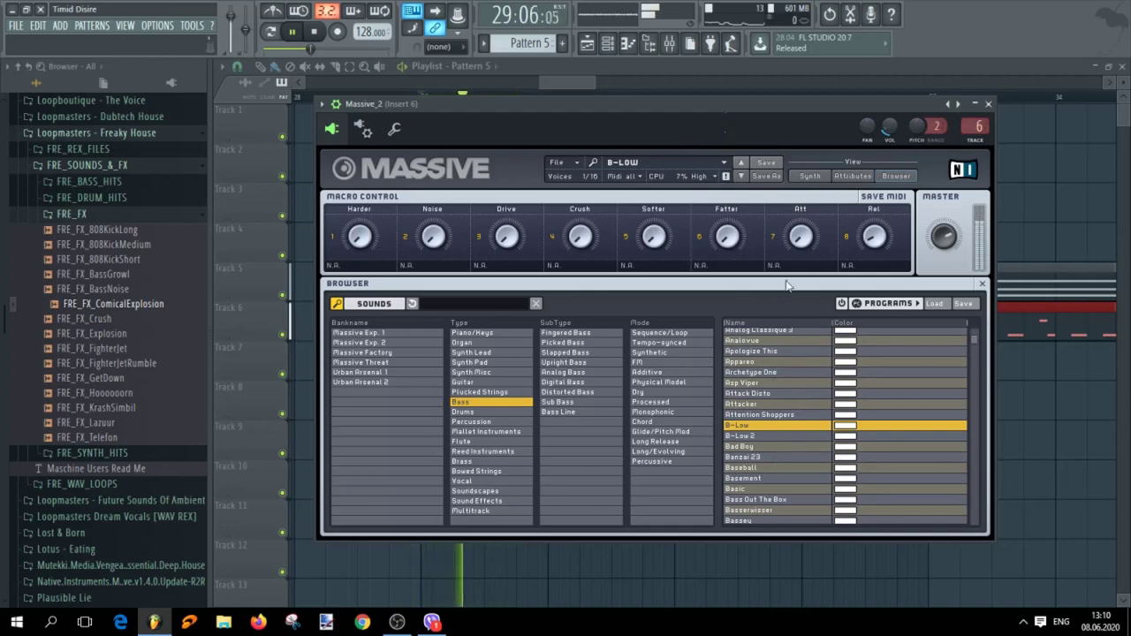
key("space")
Load the Banzai 23 bass preset, play the arrangement with it and close the Massive_2 window
left_click(761, 459)
key("space")
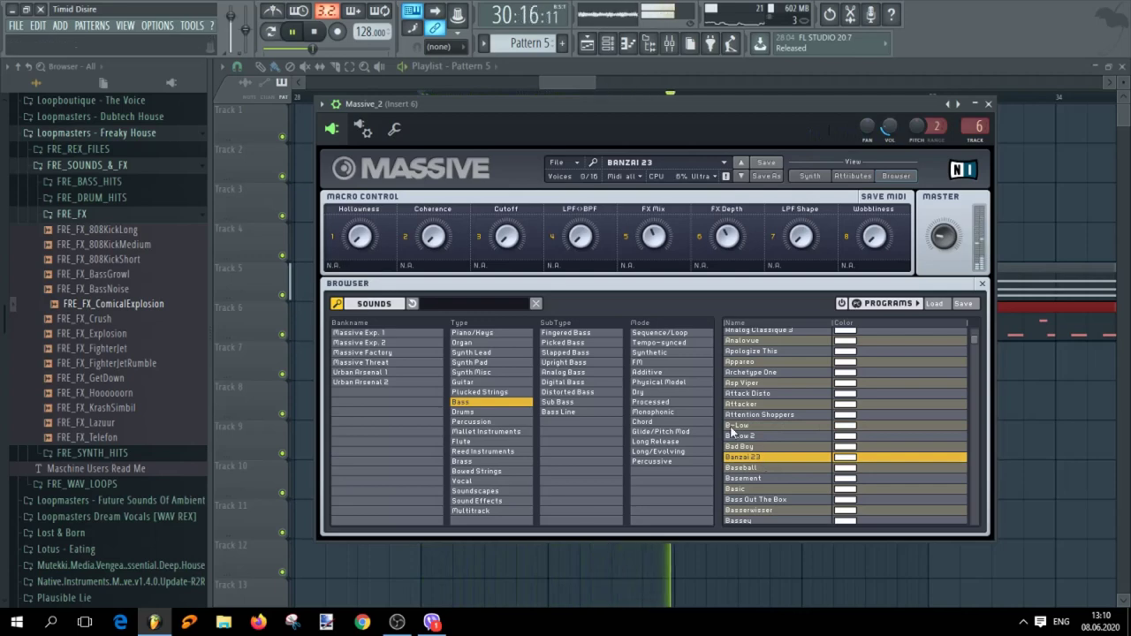
key("space")
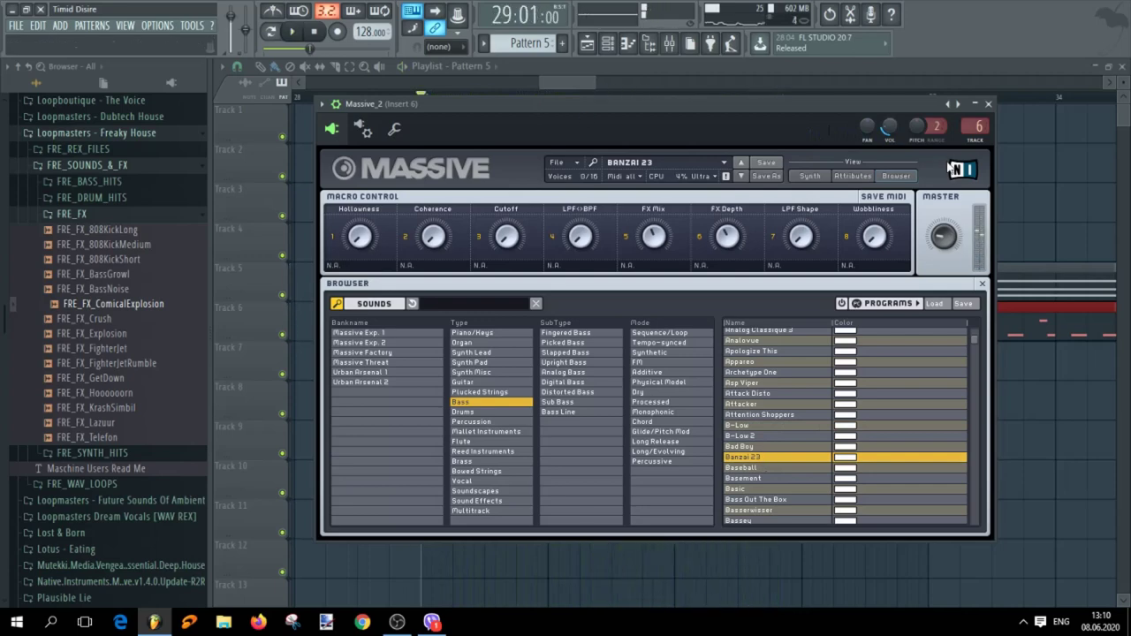
left_click(990, 104)
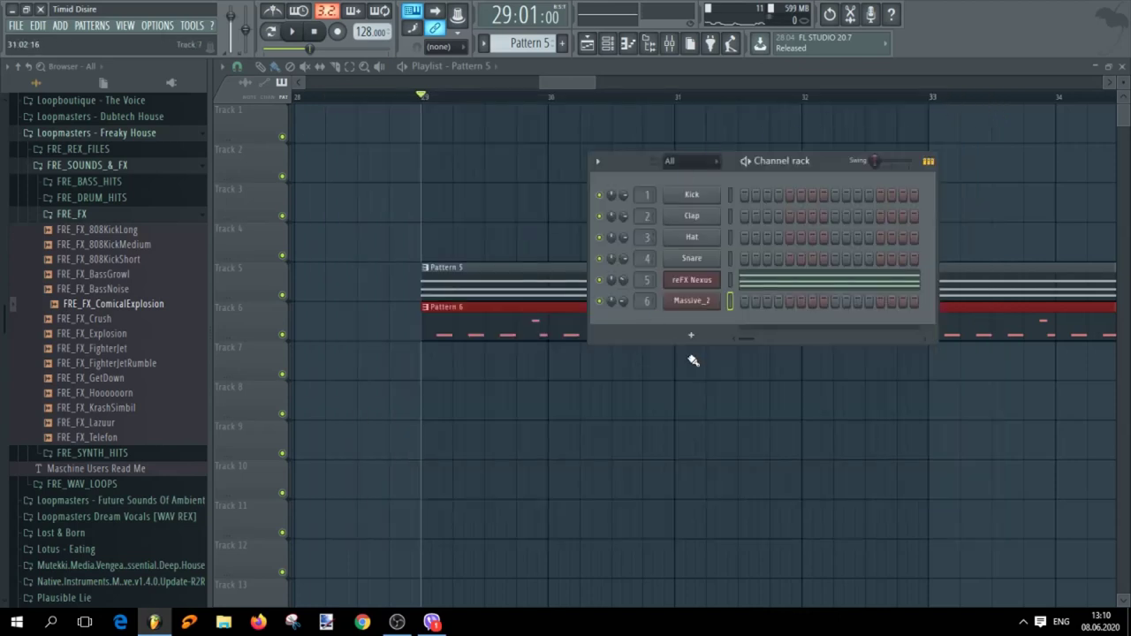
Replace the reFX Nexus channel with Massive_2 and move the new instrument window higher up over the playlist
right_click(690, 283)
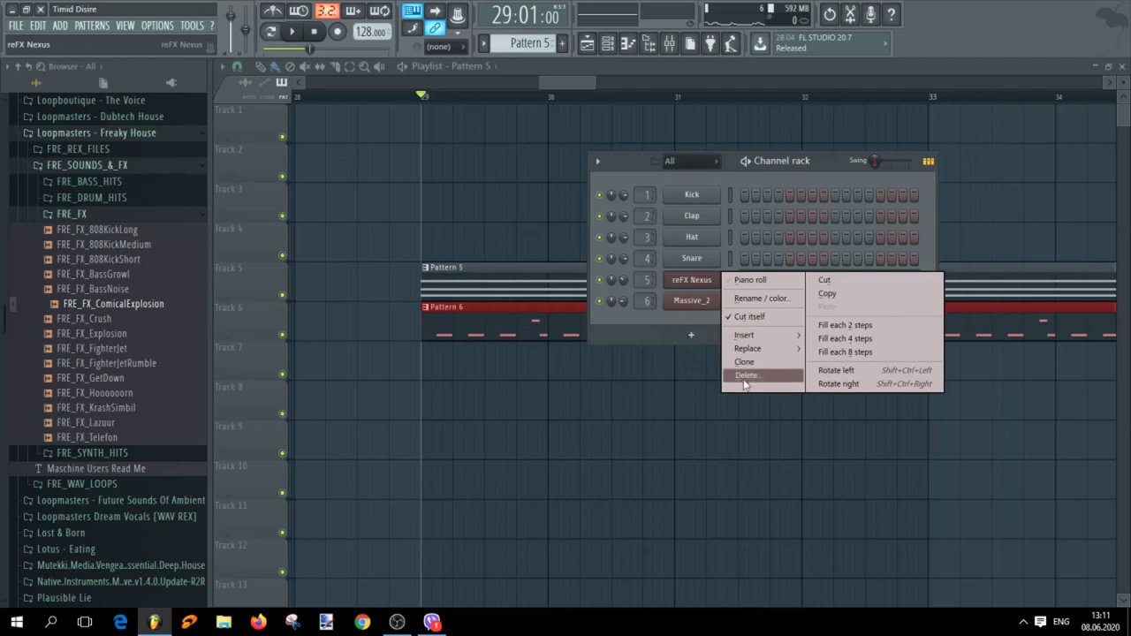
mouse_move(748, 353)
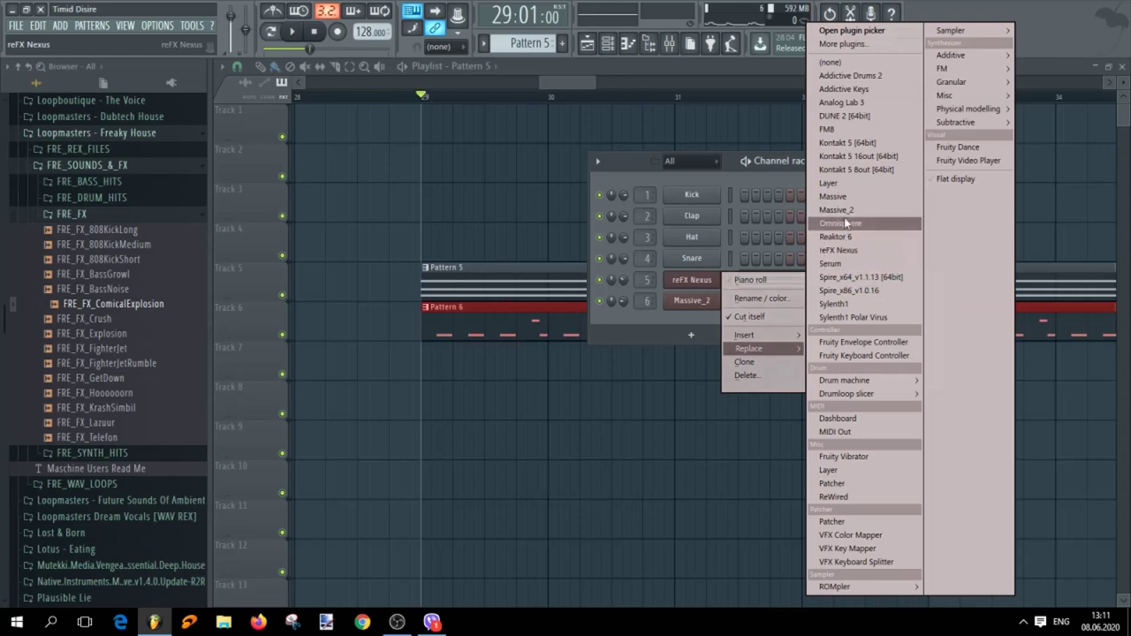
left_click(843, 208)
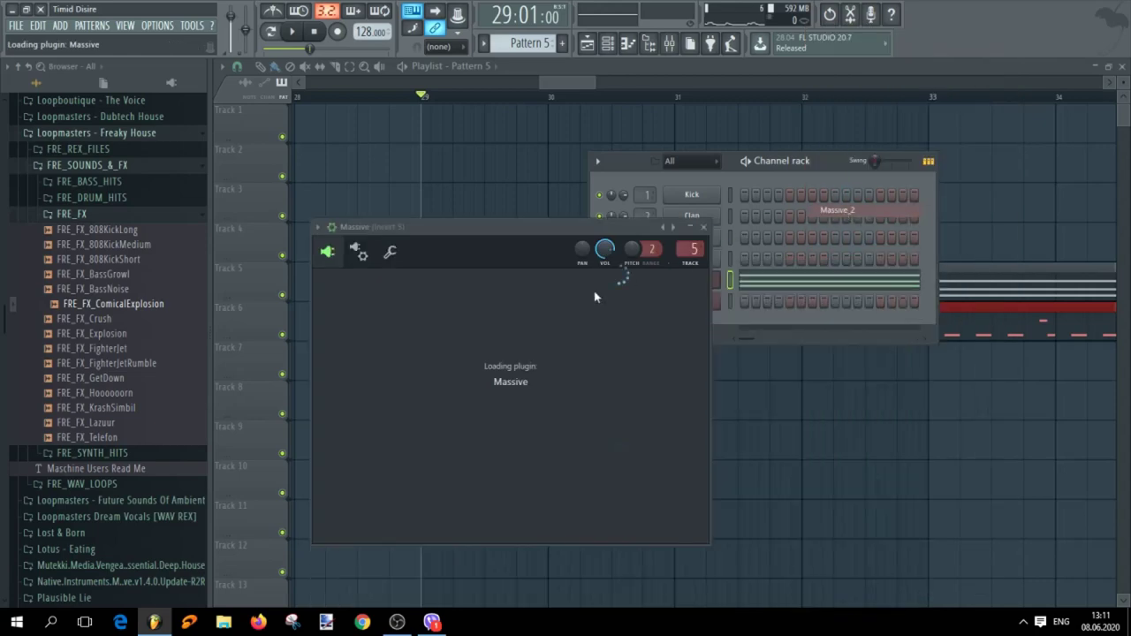
left_click_drag(691, 231, 667, 136)
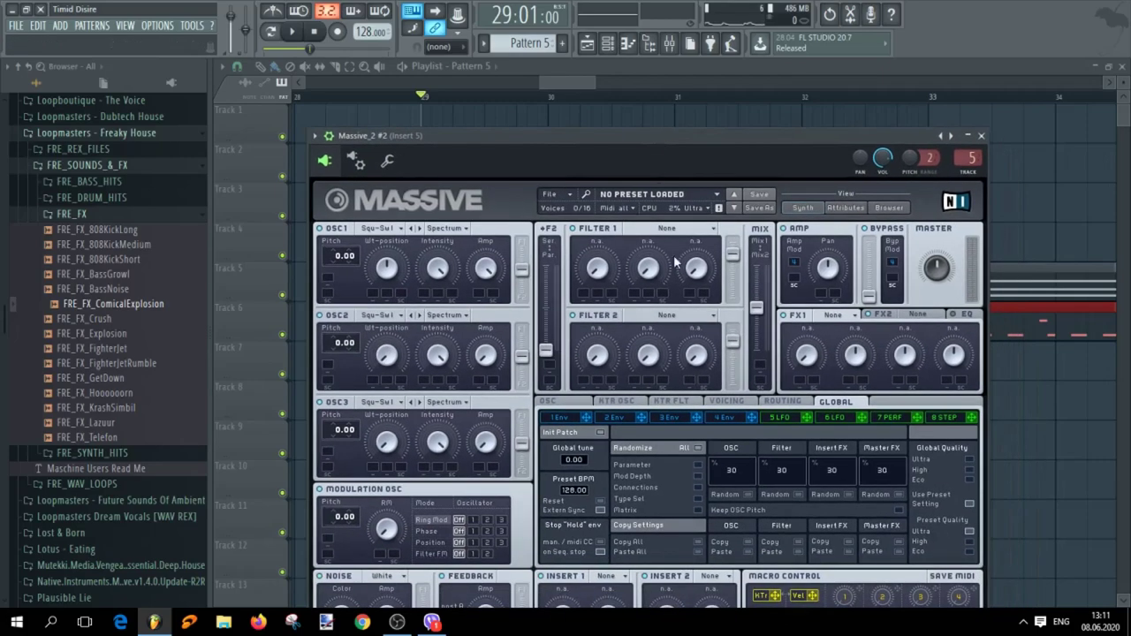
Filter the new Massive channel's sounds to Synth Lead, load the 3 Octave Buzzer preset and play the arrangement with it
left_click(735, 208)
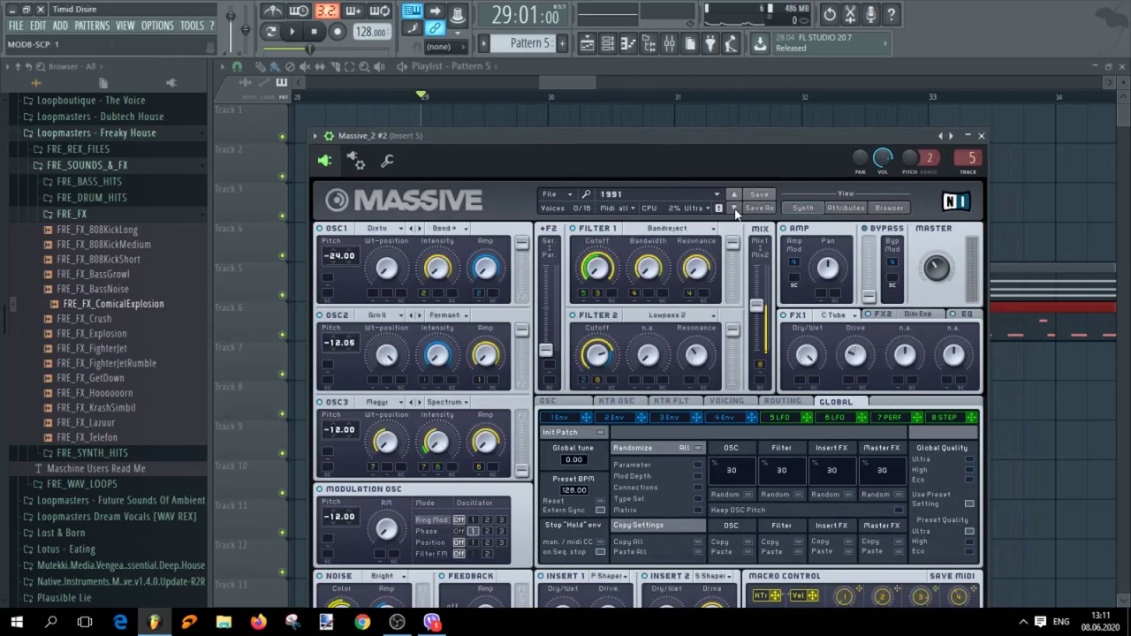
left_click(890, 209)
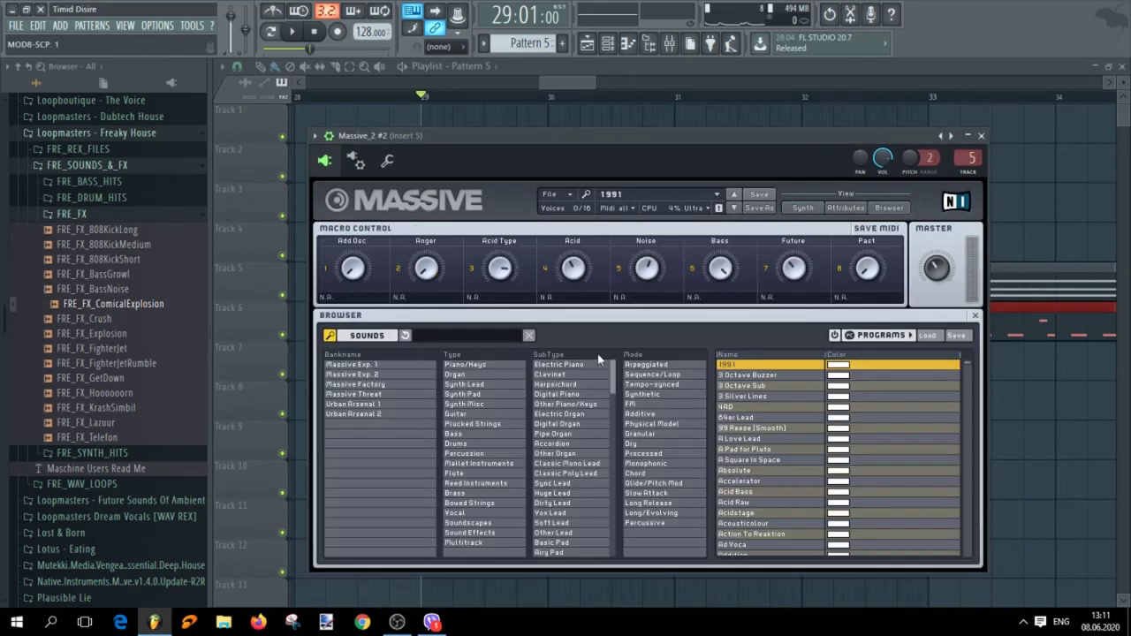
left_click(480, 384)
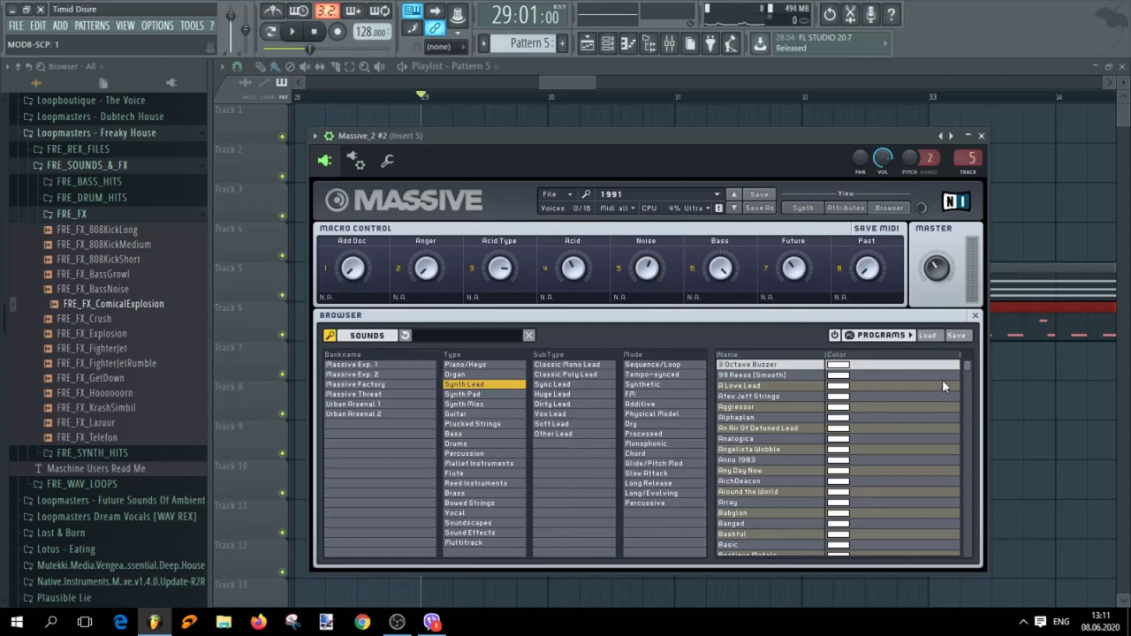
left_click(763, 365)
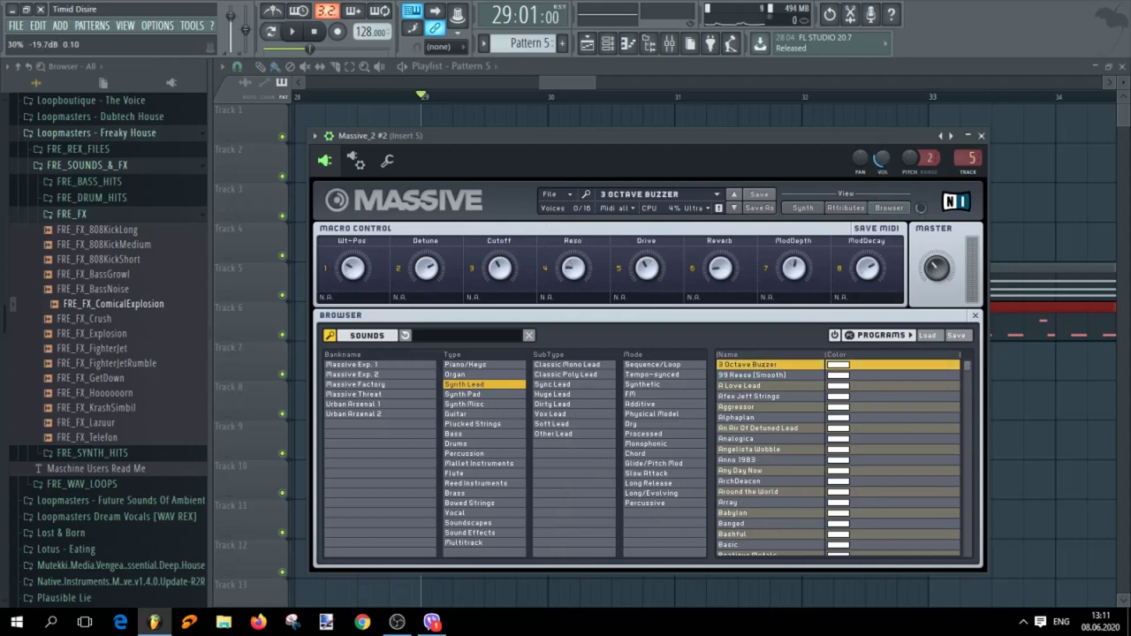
key("space")
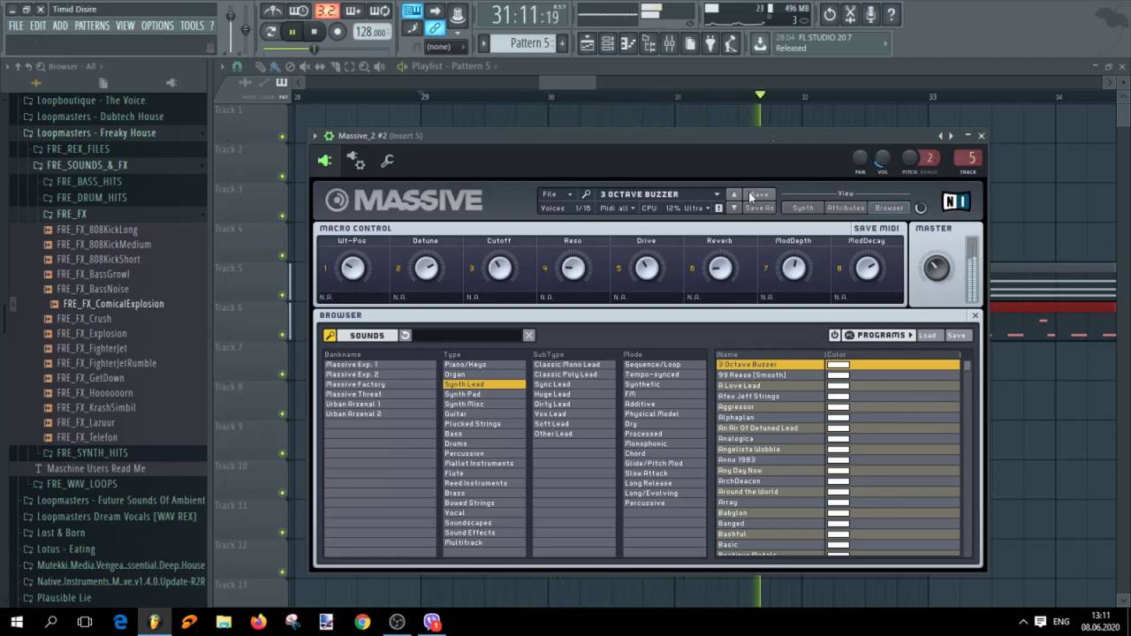
Open Gross Beat on mixer Insert 5 and apply its Drum Loop volume preset
left_click(608, 44)
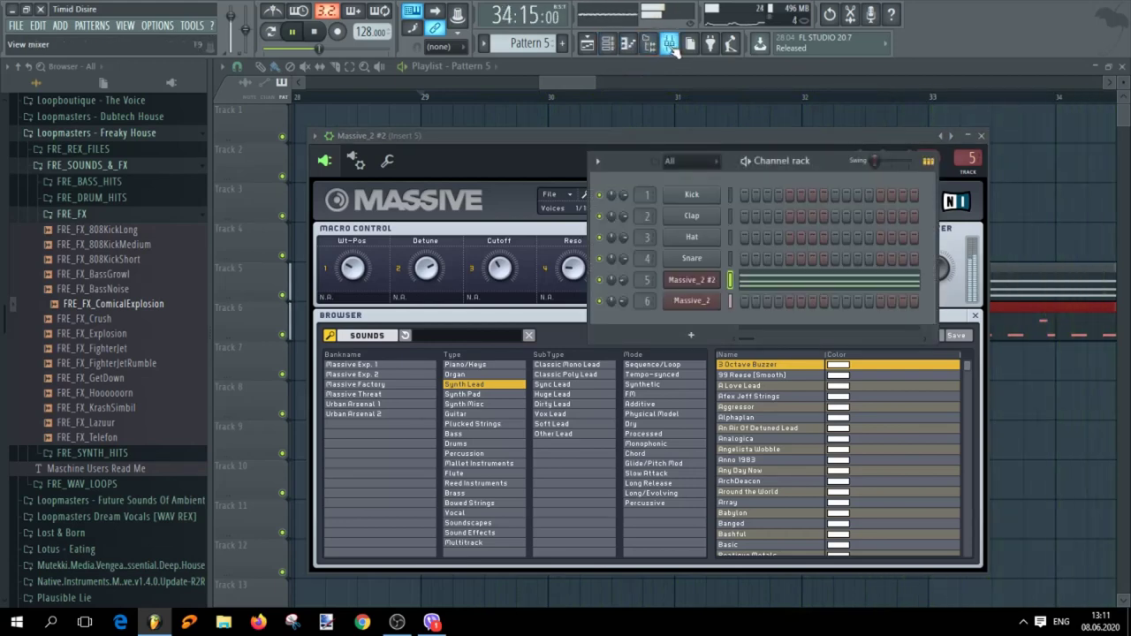
left_click(670, 44)
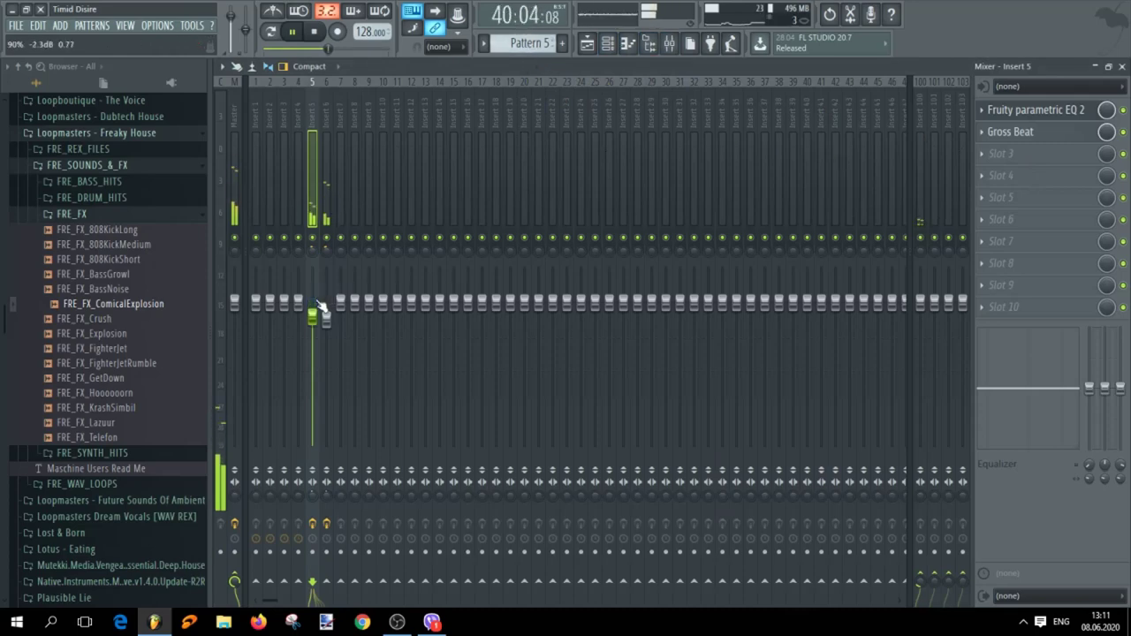
middle_click(1017, 160)
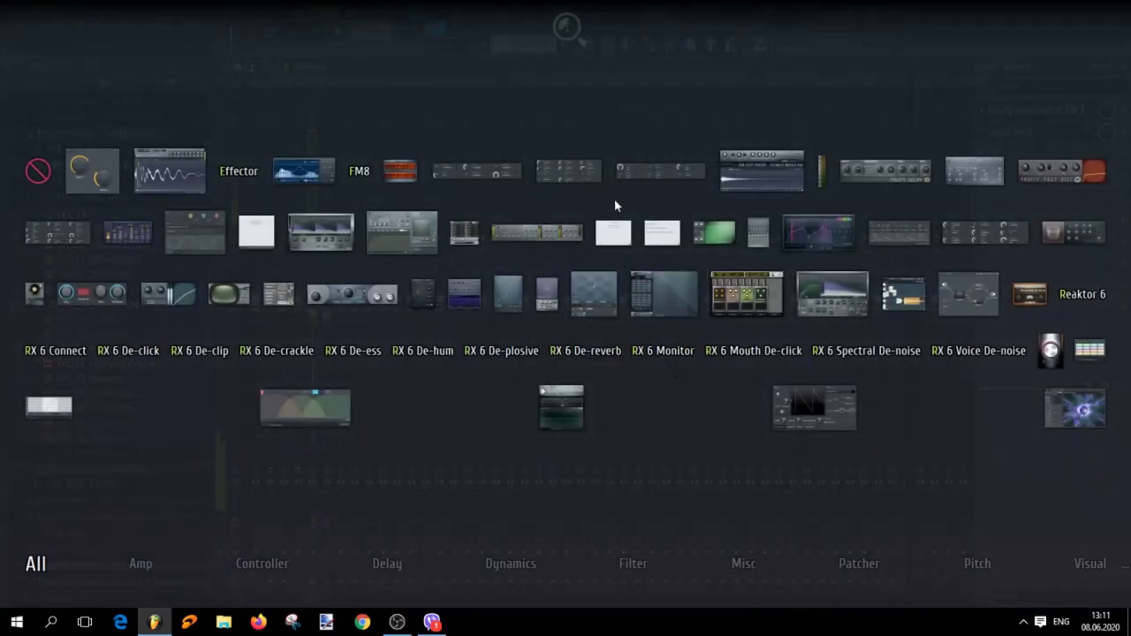
left_click(762, 93)
left_click(1035, 135)
left_click(1035, 135)
left_click(1038, 138)
left_click(416, 457)
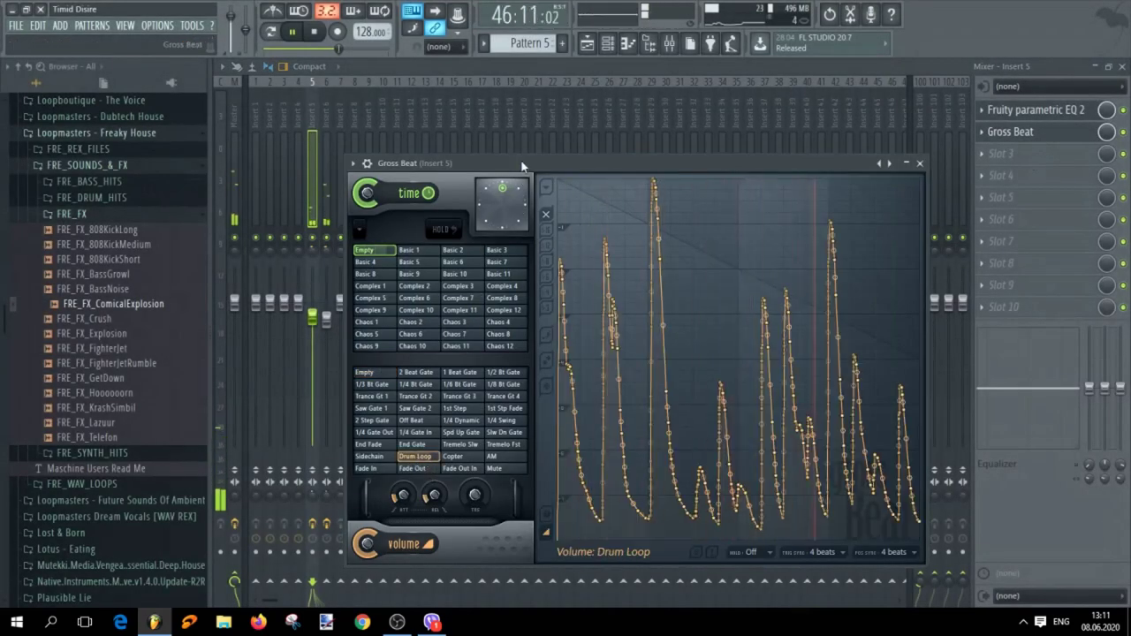
Raise the Insert 5 mixer level and audition Gross Beat's Saw Gate 2 volume preset against the arrangement
left_click_drag(312, 328, 312, 310)
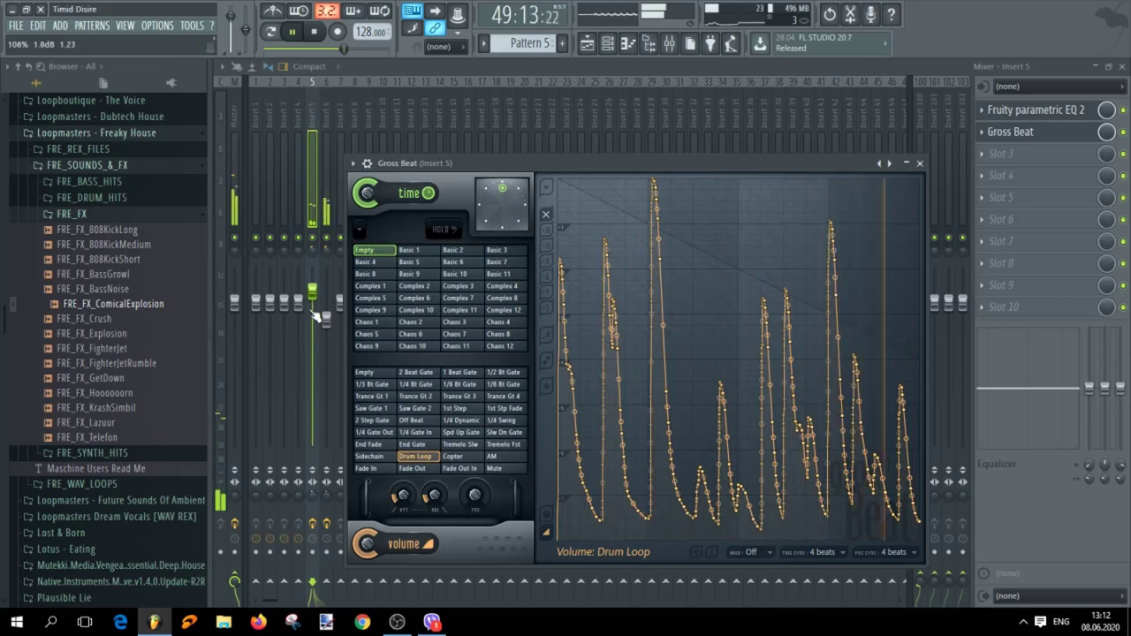
scroll(312, 313, "up", 3)
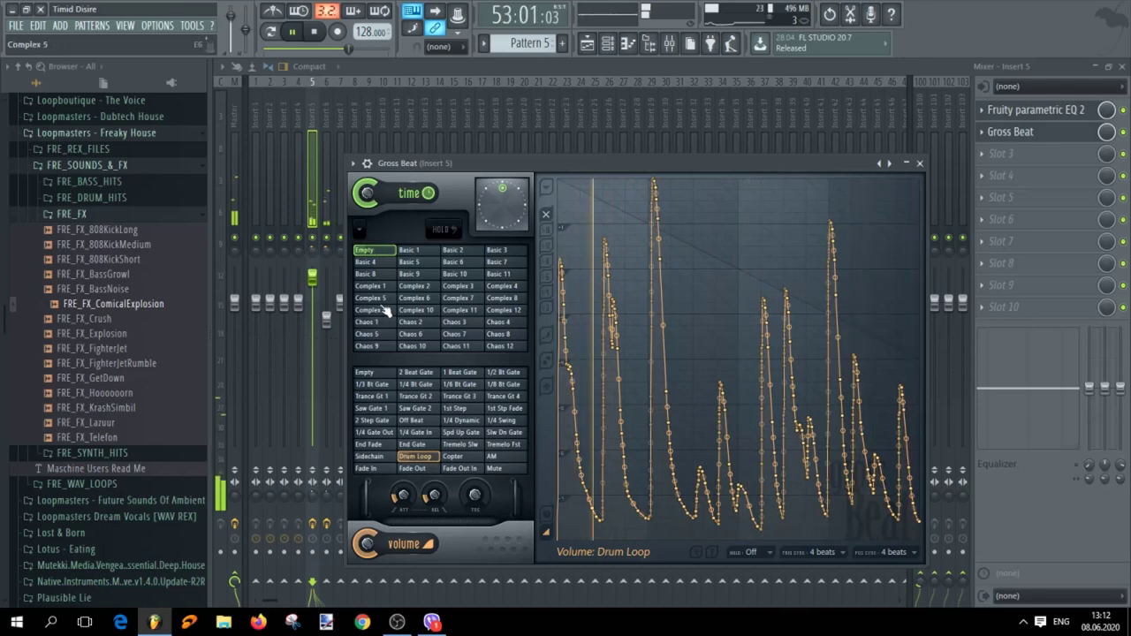
key("space")
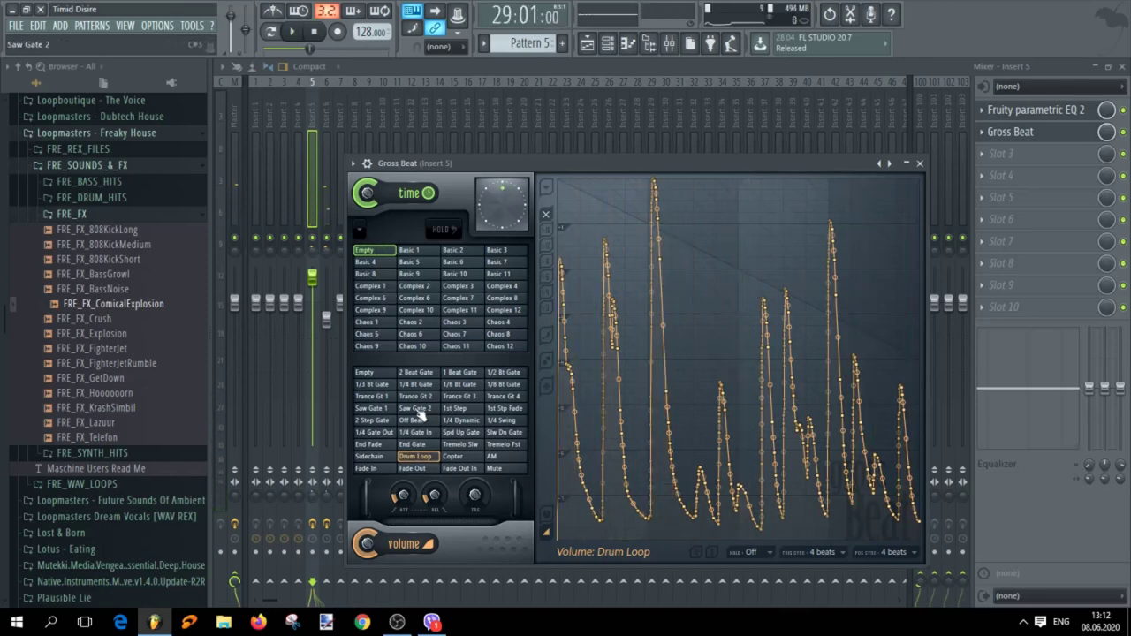
left_click(418, 409)
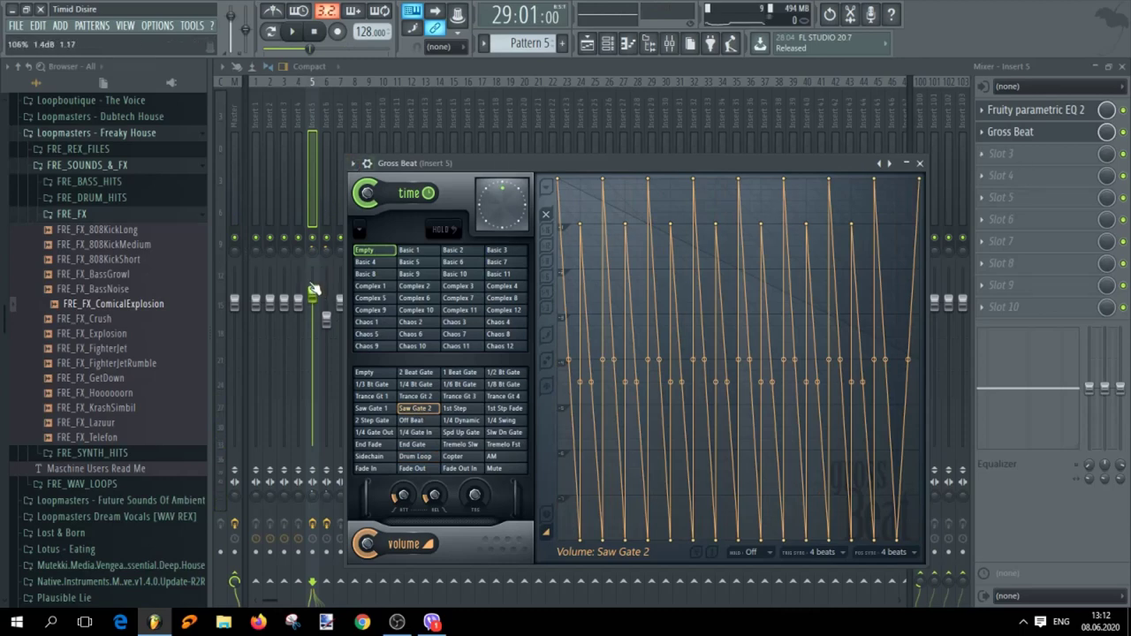
key("space")
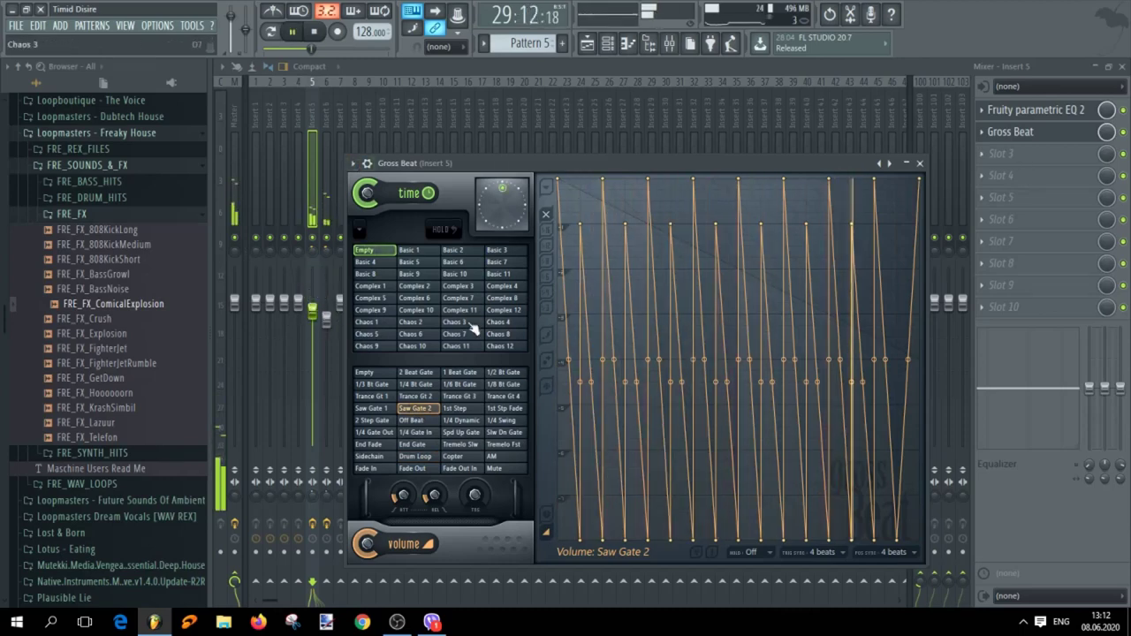
Apply Gross Beat's Off Beat volume preset and stretch its first open gate until it meets the second one during playback
left_click(419, 422)
key("space")
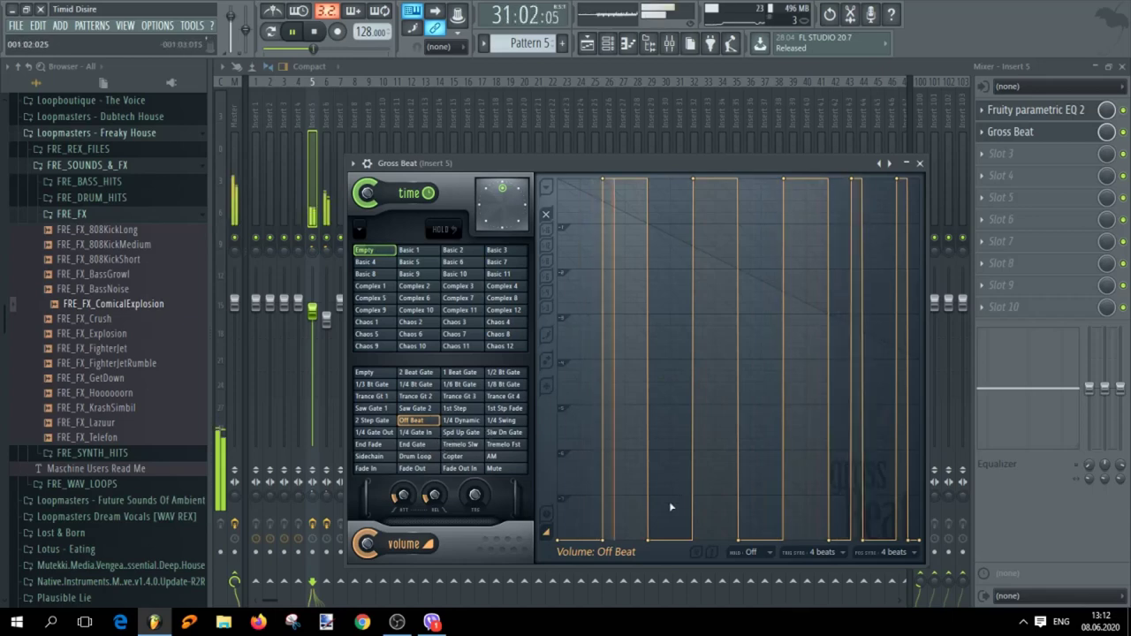
left_click_drag(649, 541, 697, 545)
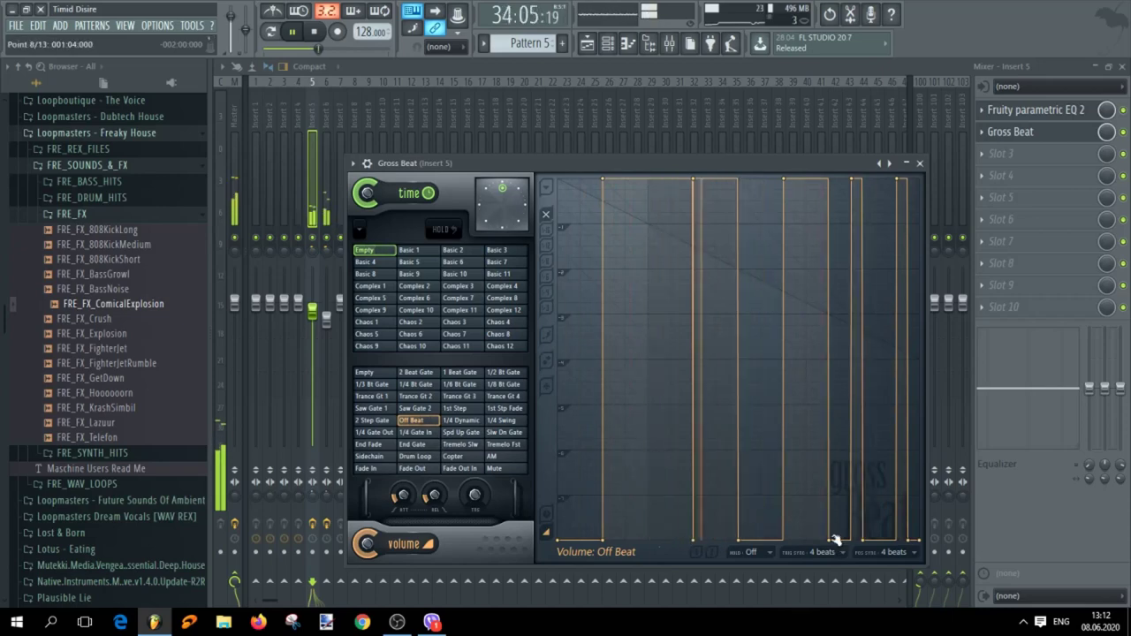
Open the Massive_2 #2 instrument and audition its Synth Lead presets in order, ending on ArchDeacon
scroll(312, 318, "up", 3)
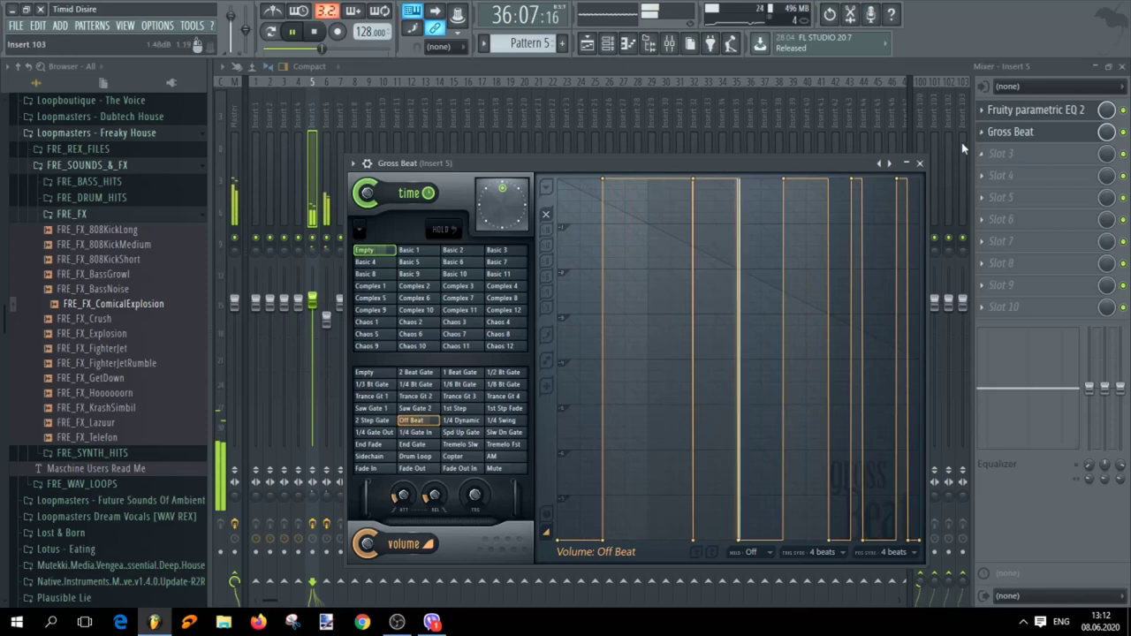
left_click(608, 44)
left_click(693, 280)
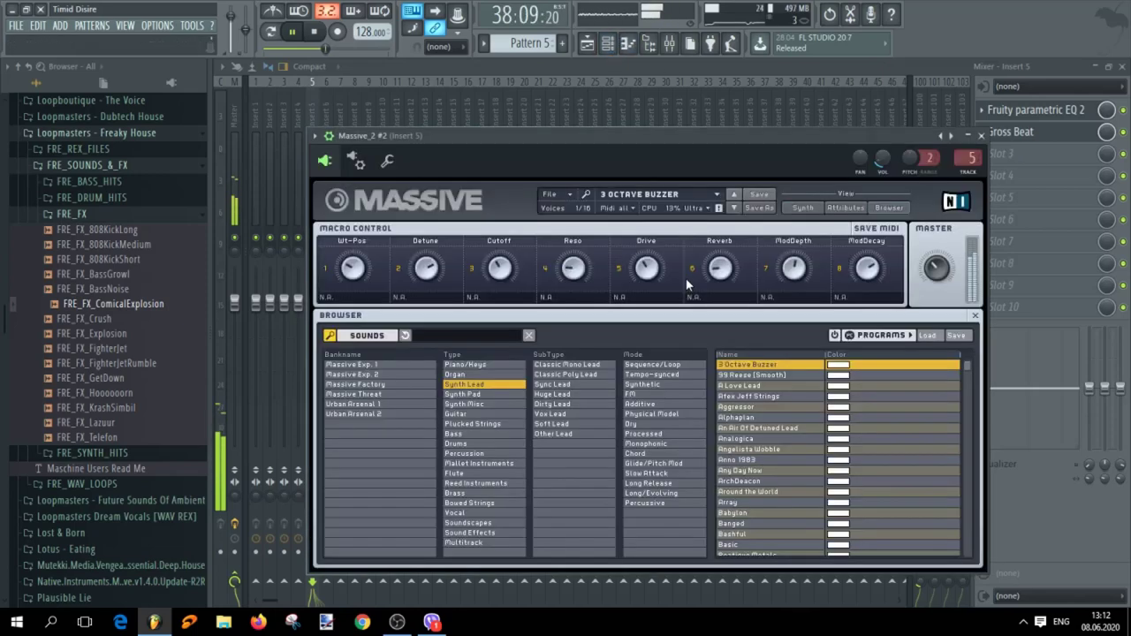
left_click(735, 210)
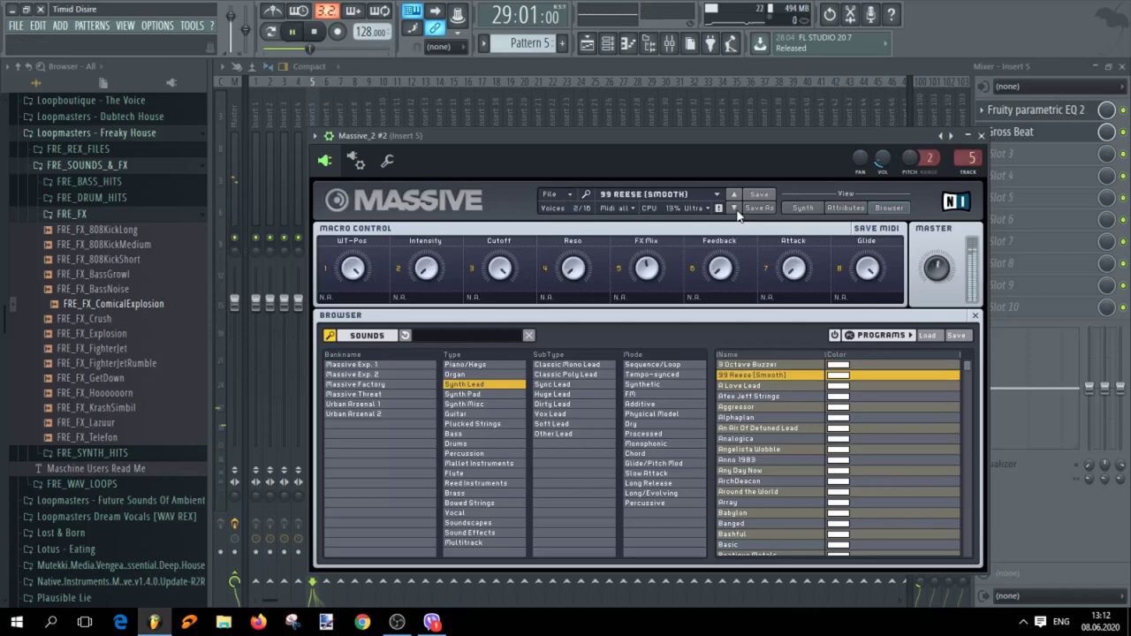
left_click(735, 209)
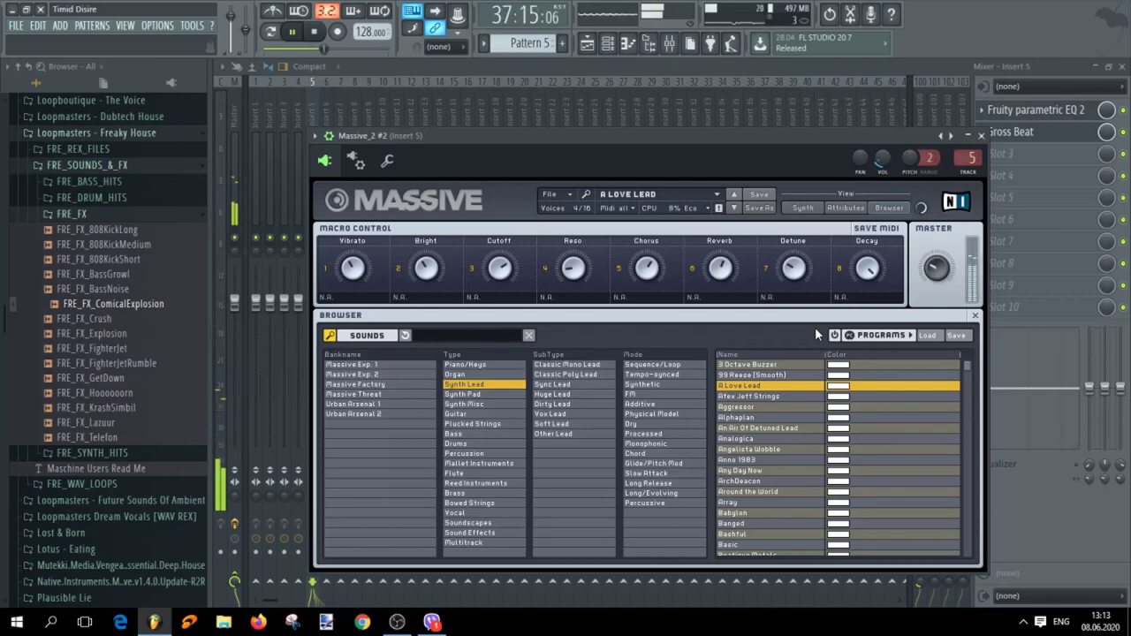
left_click(734, 207)
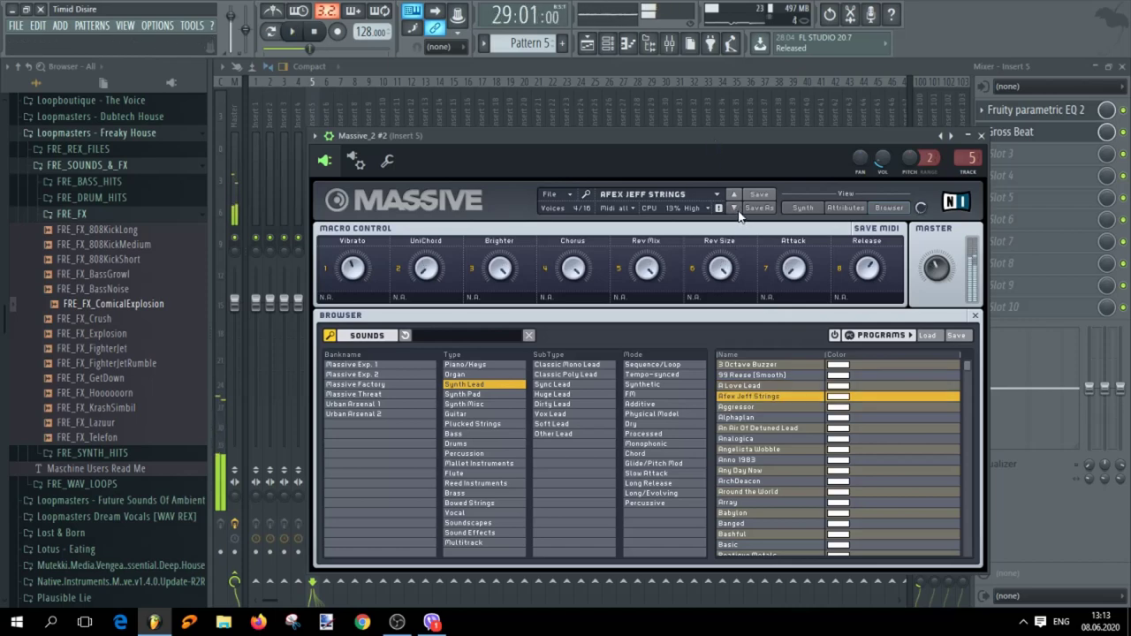
left_click(735, 209)
left_click(733, 208)
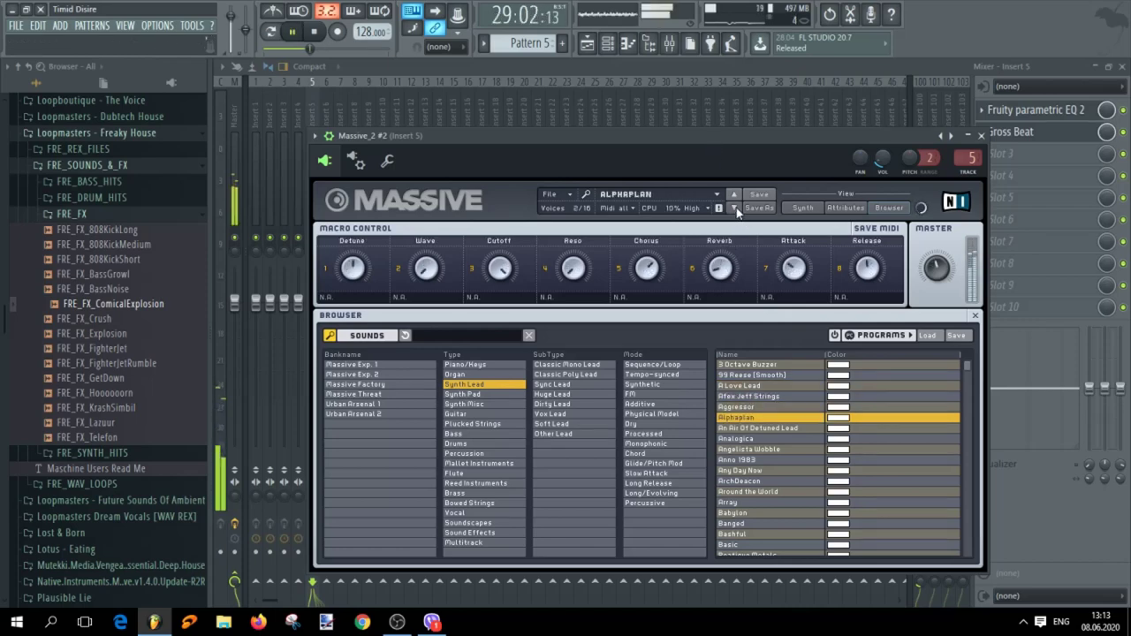
left_click(734, 208)
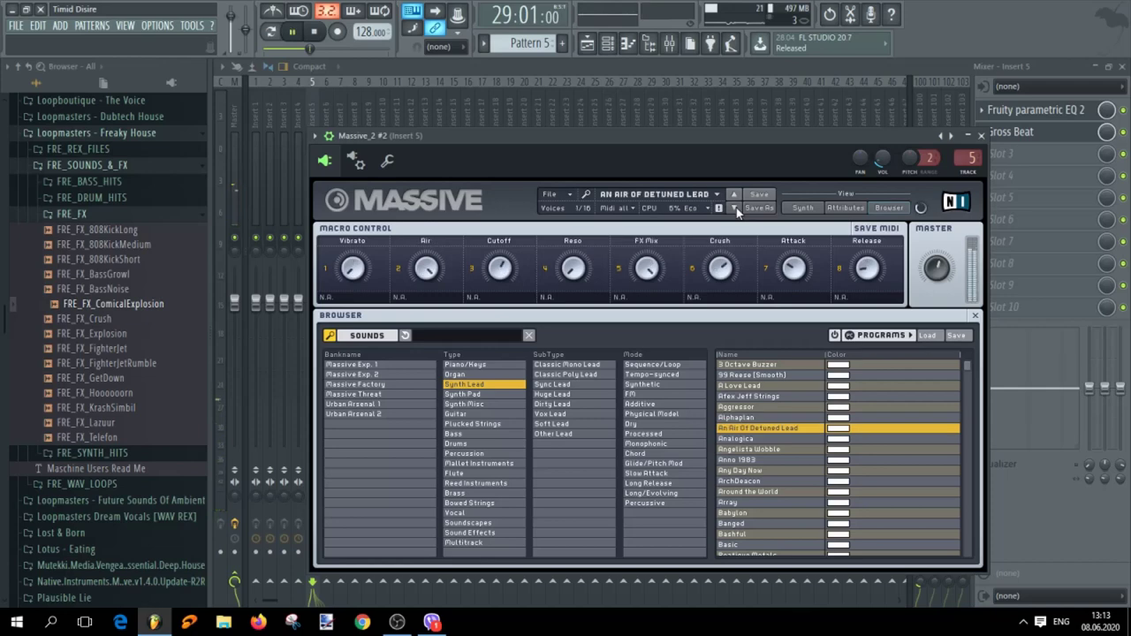
left_click(733, 208)
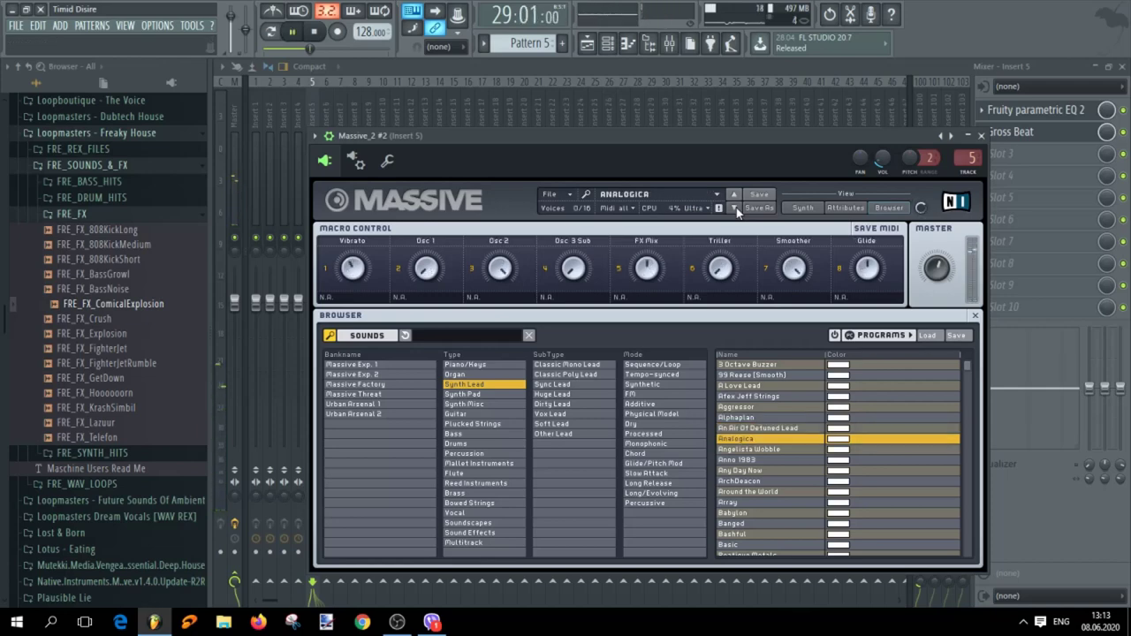
left_click(733, 208)
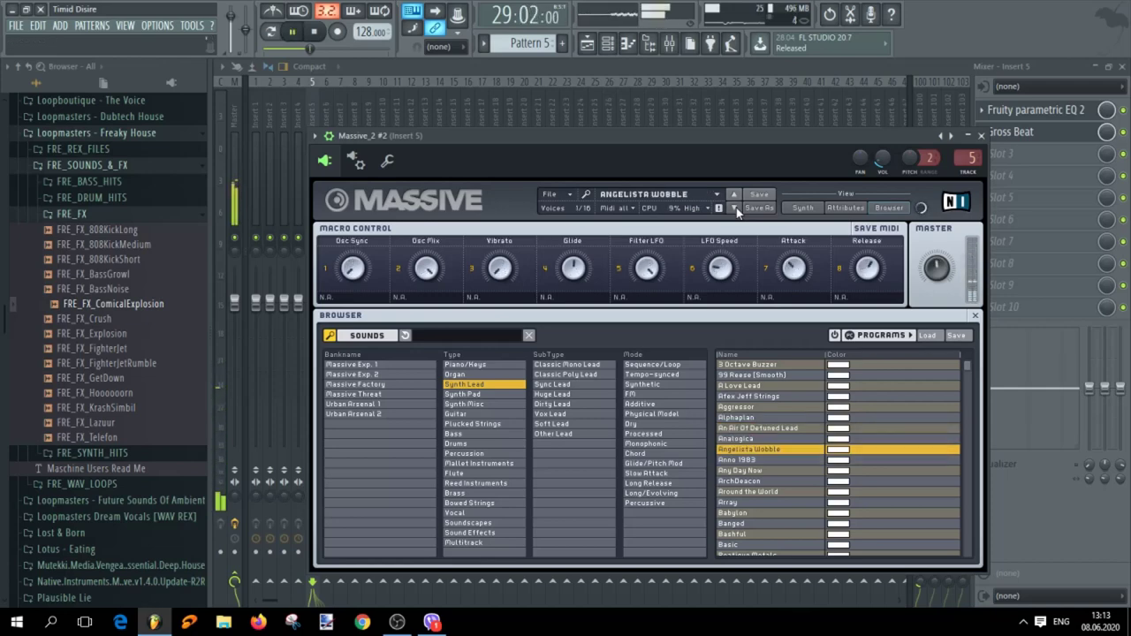
left_click(733, 208)
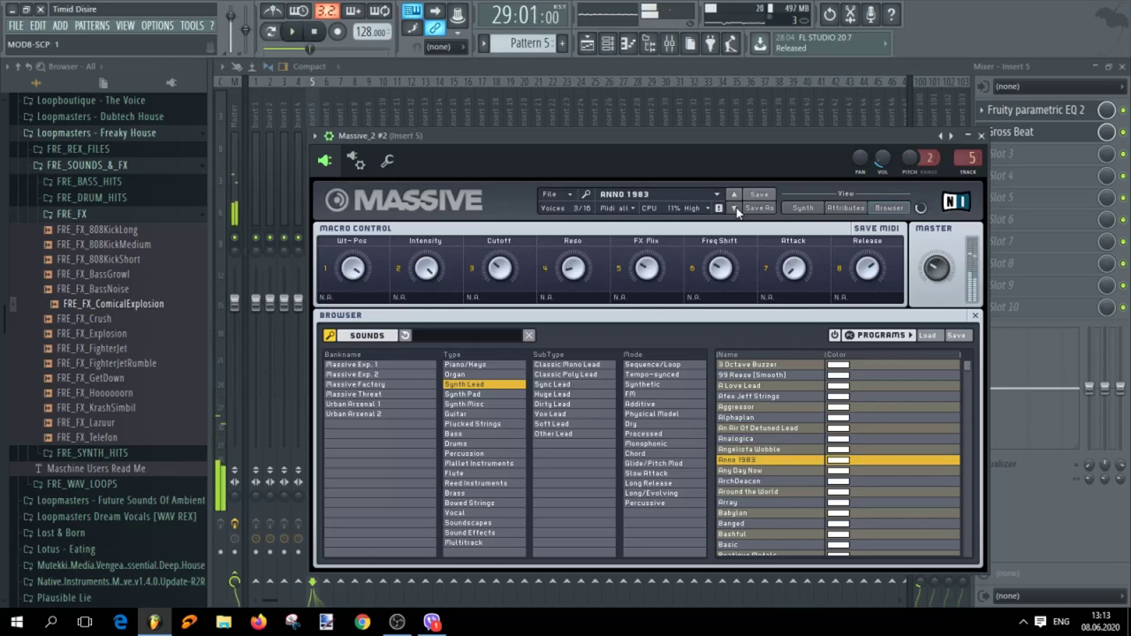
left_click(733, 209)
left_click(734, 209)
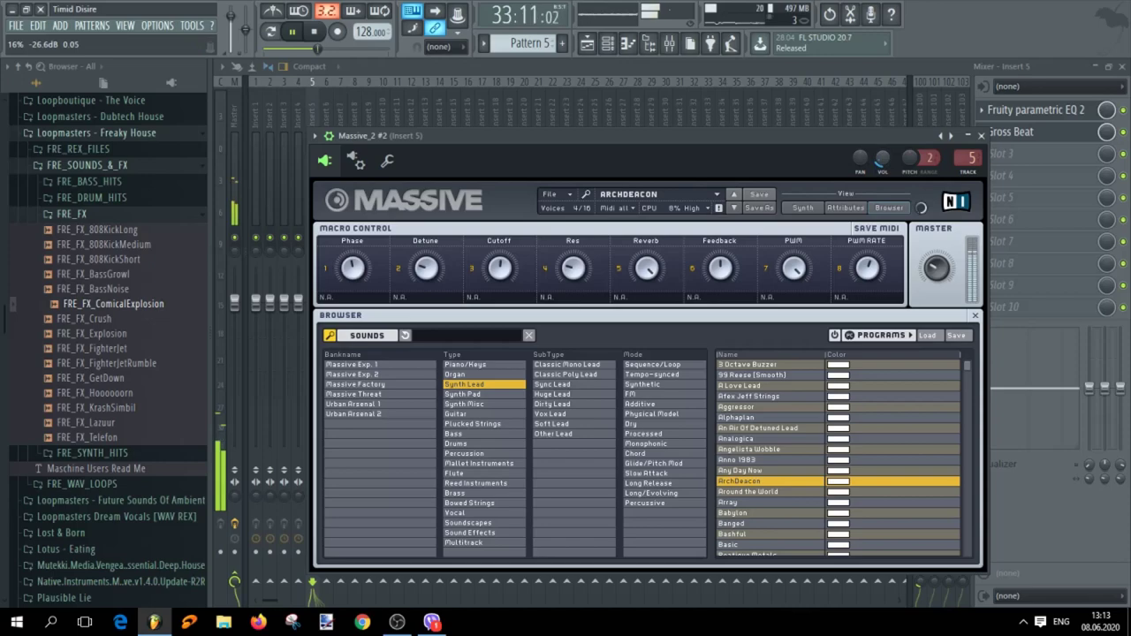
Add a second Gross Beat in slot 3 of Insert 5, and set the slot 2 Gross Beat's volume envelope to Sidechain
left_click(1016, 154)
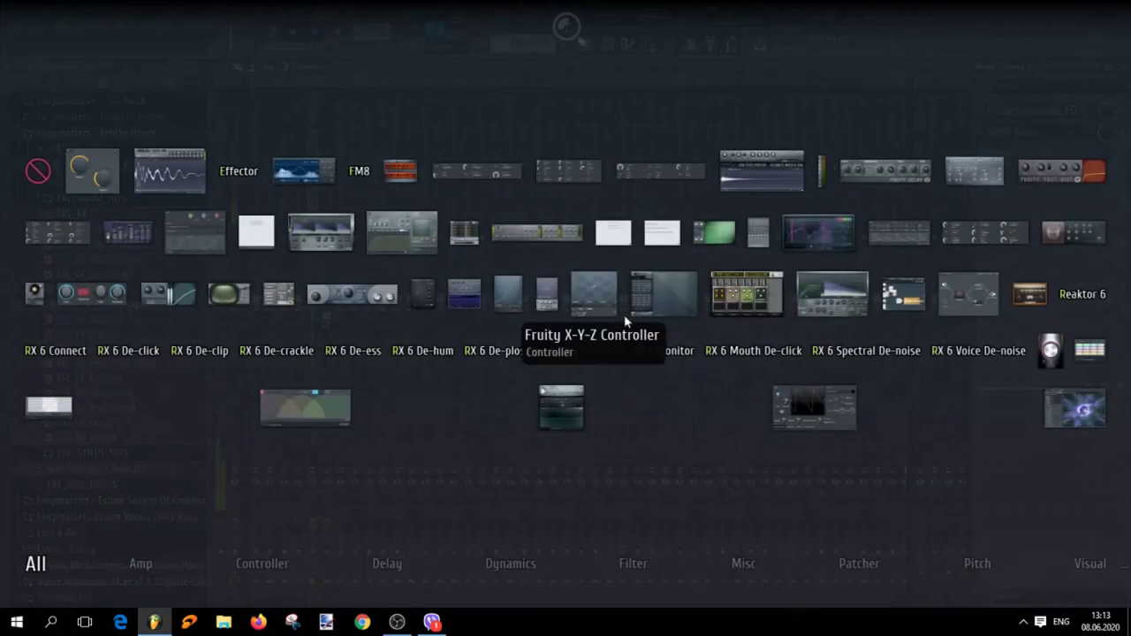
left_click(666, 300)
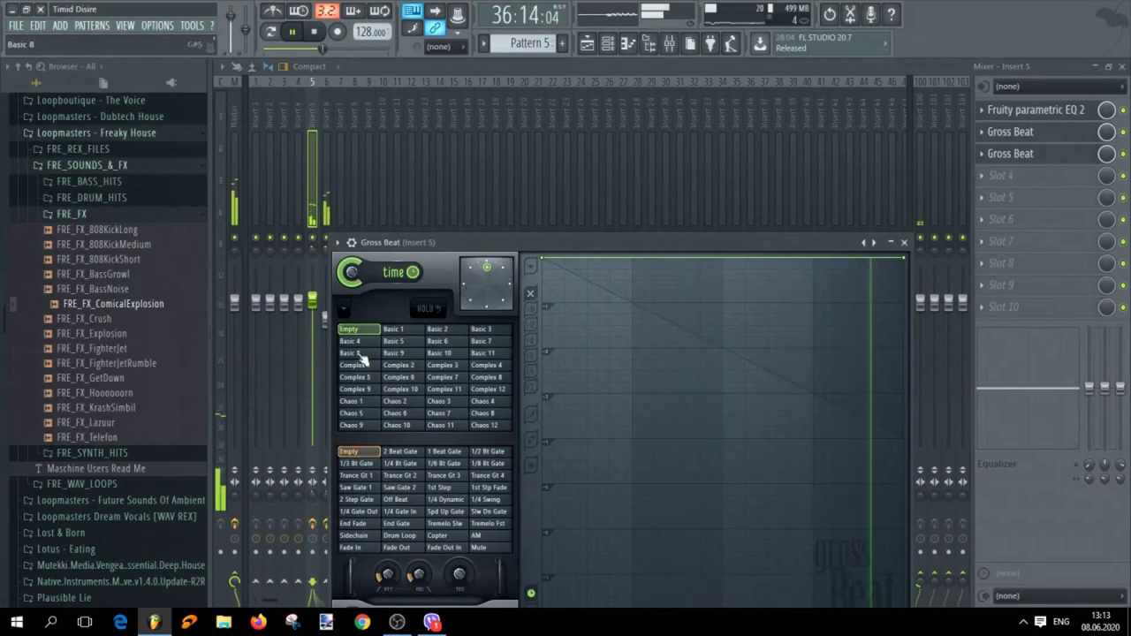
left_click(1010, 131)
left_click(366, 373)
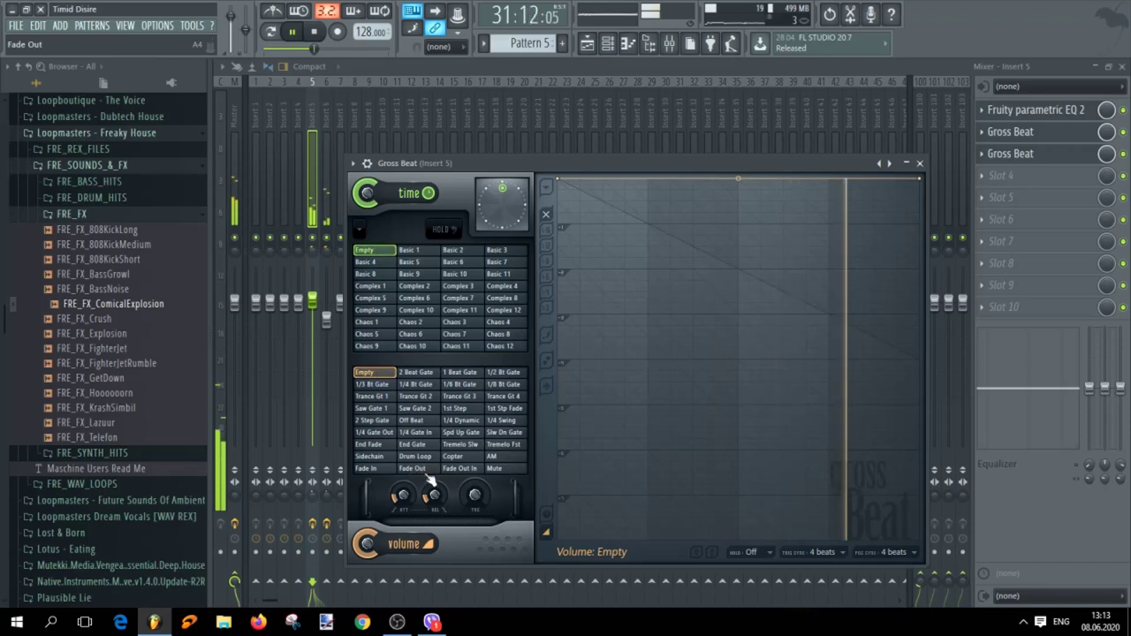
left_click(371, 457)
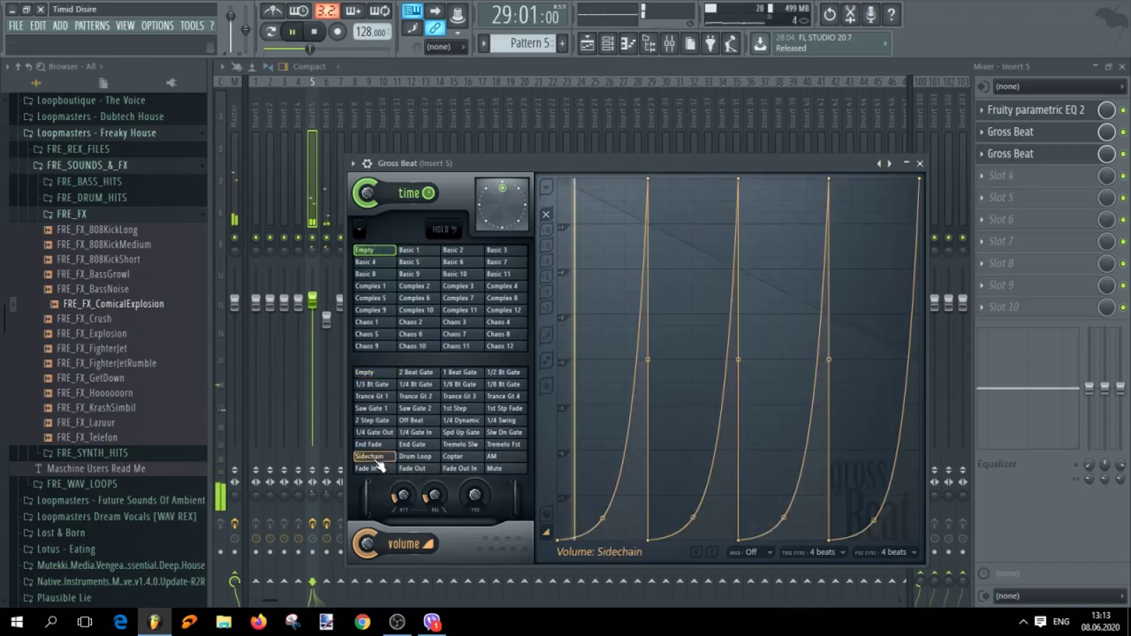
Raise the tension points of all four Sidechain volume ramps to make the curves straighter and roughly equal
left_click_drag(602, 519, 602, 416)
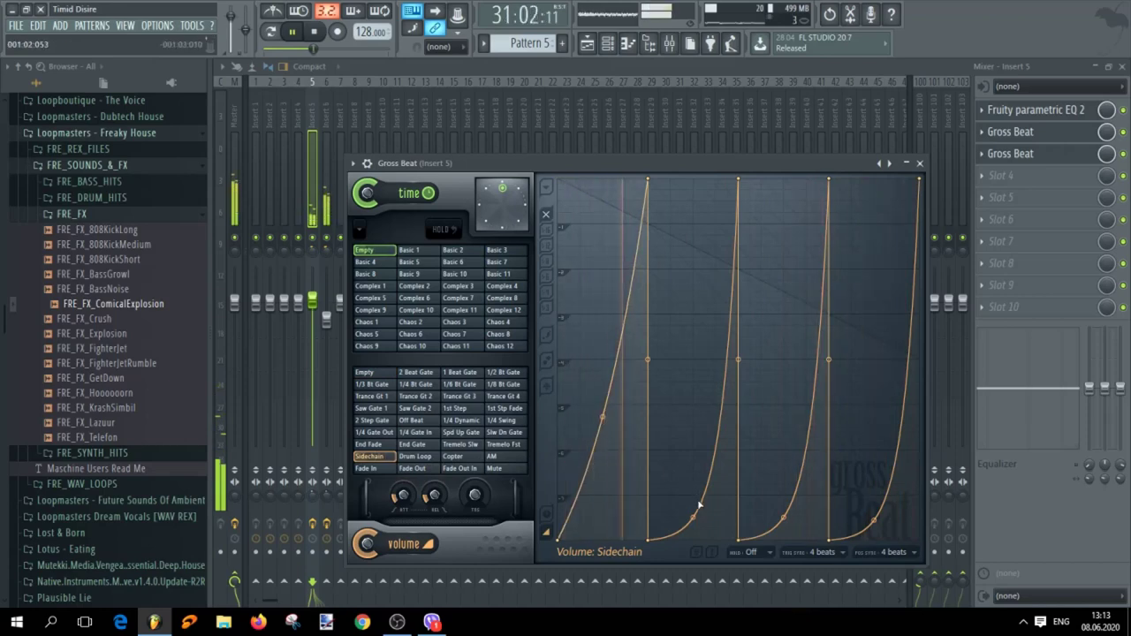
left_click_drag(693, 517, 693, 401)
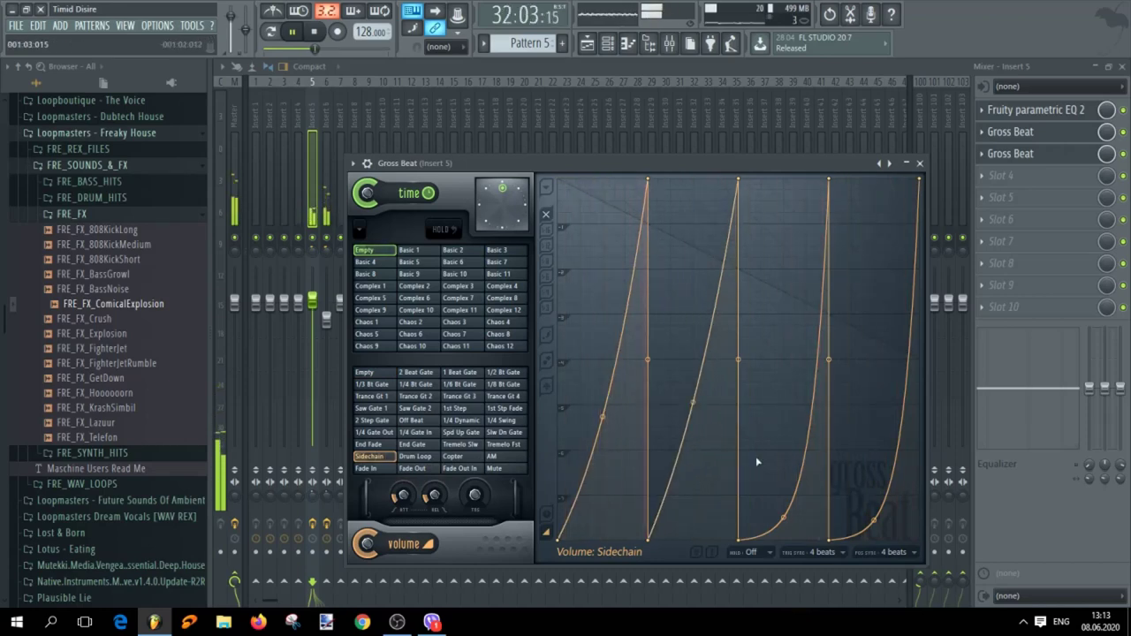
left_click_drag(784, 517, 784, 412)
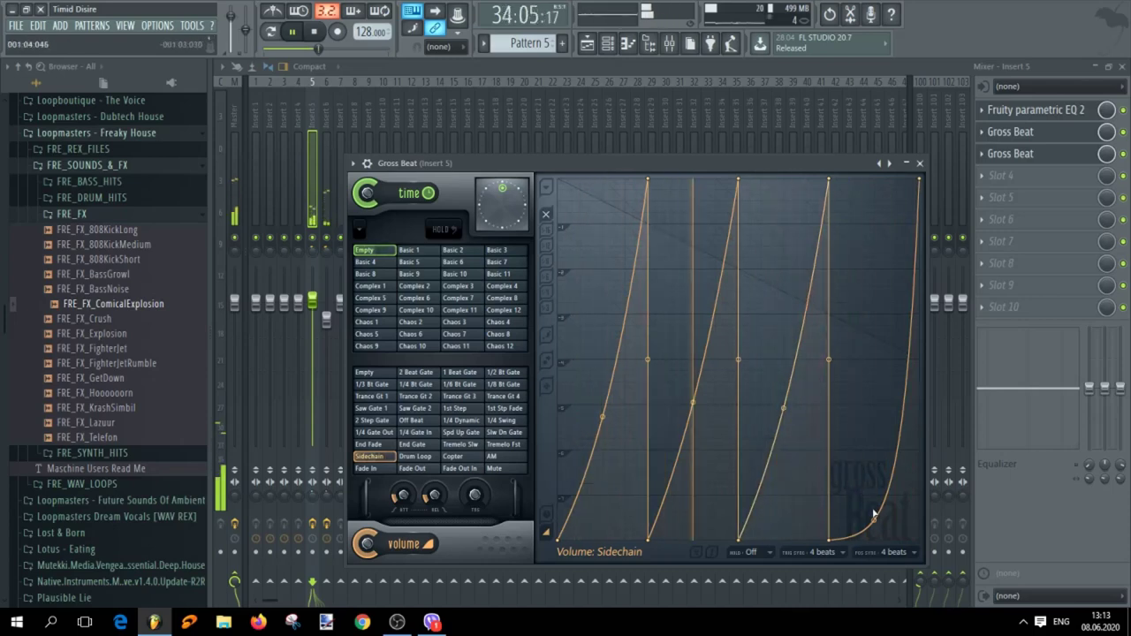
left_click_drag(873, 516, 874, 407)
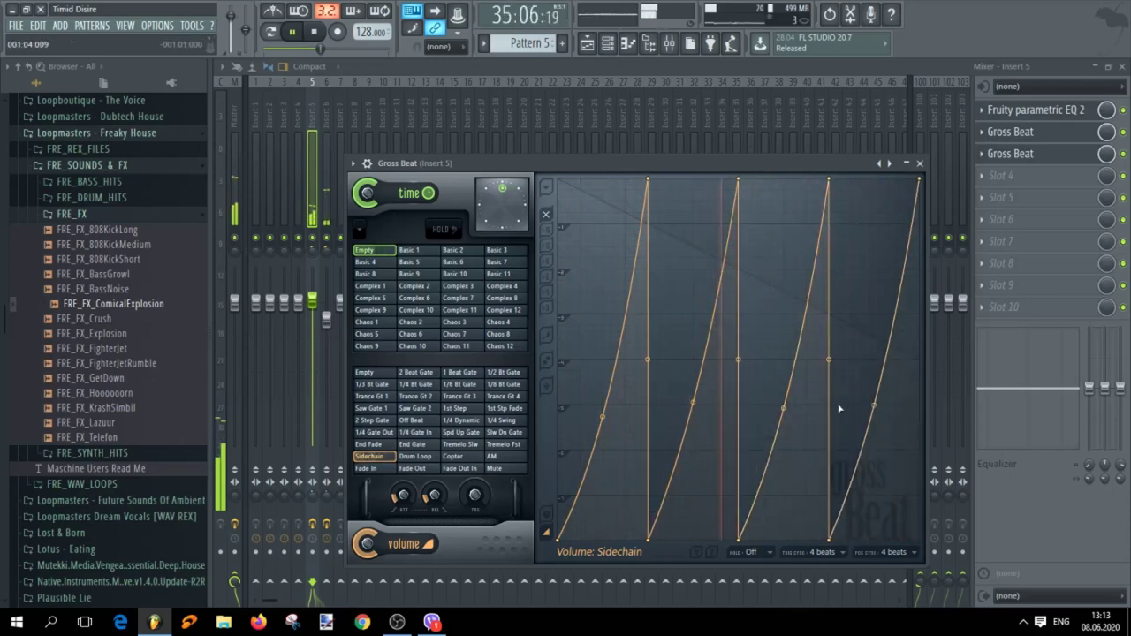
left_click_drag(603, 411, 603, 405)
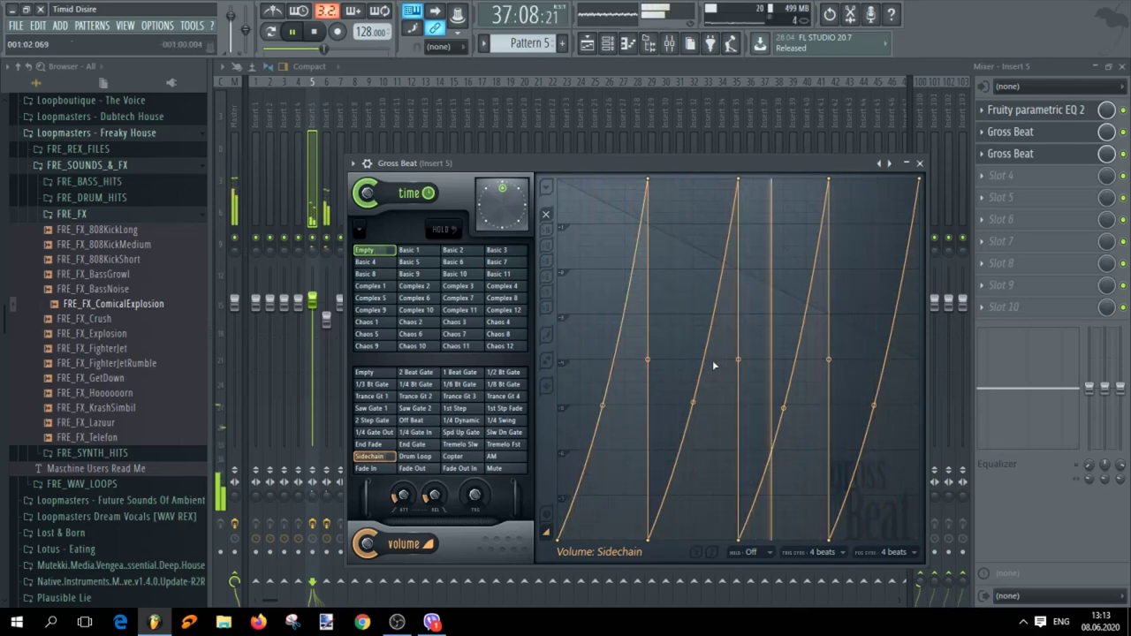
Load the Stutter preset in slot 3's Gross Beat with the Shuffle time envelope and the Gated volume envelope
left_click(1016, 154)
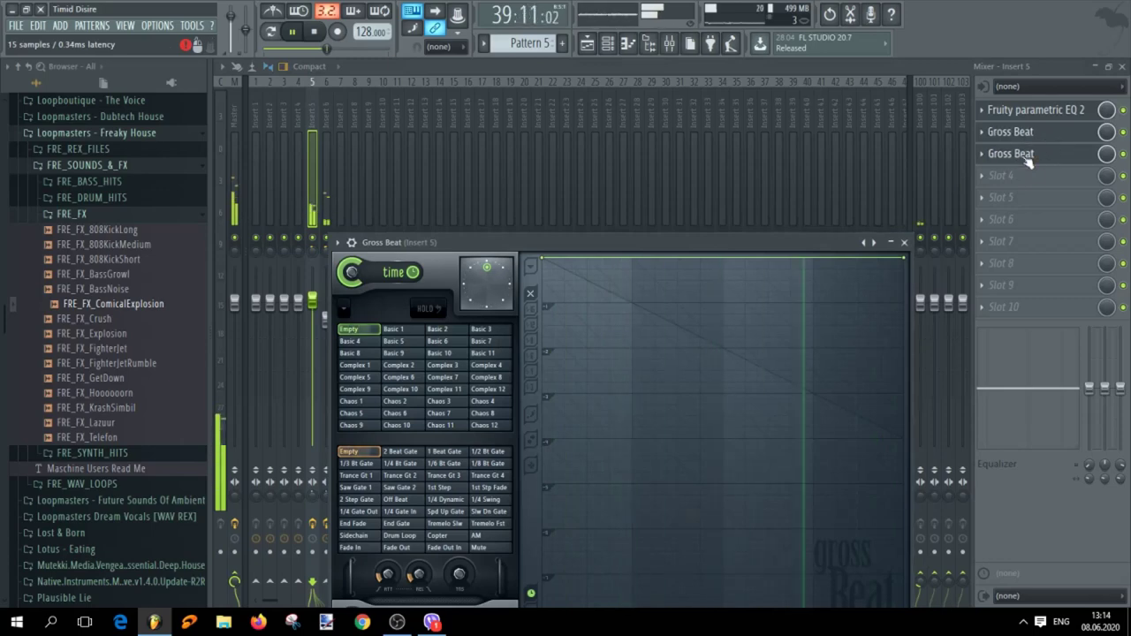
left_click(863, 243)
left_click(864, 243)
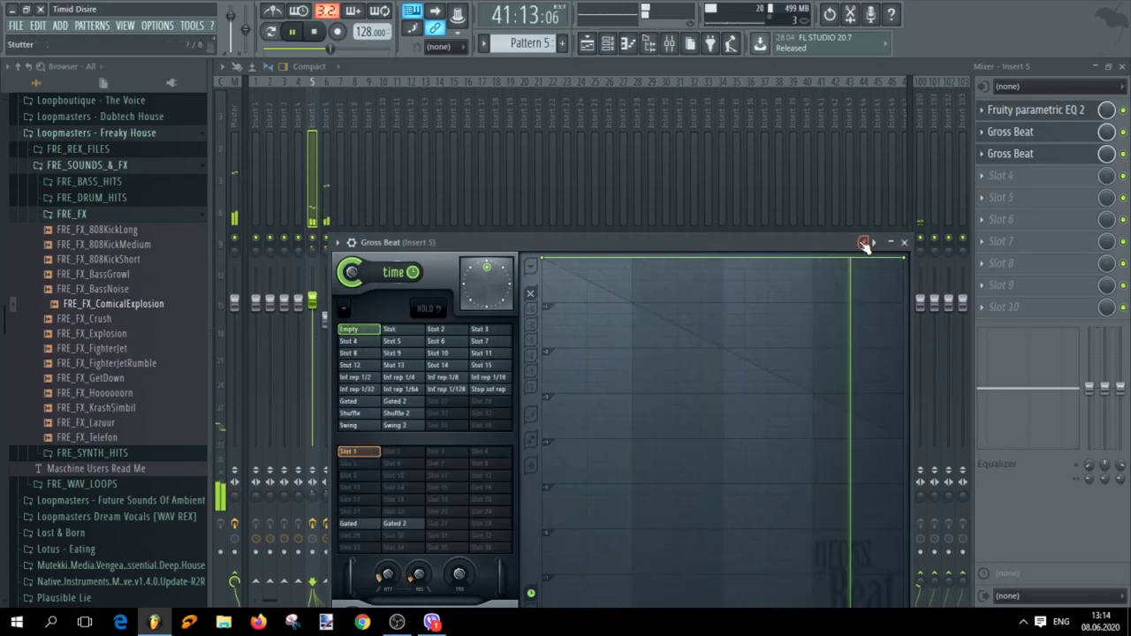
left_click(351, 413)
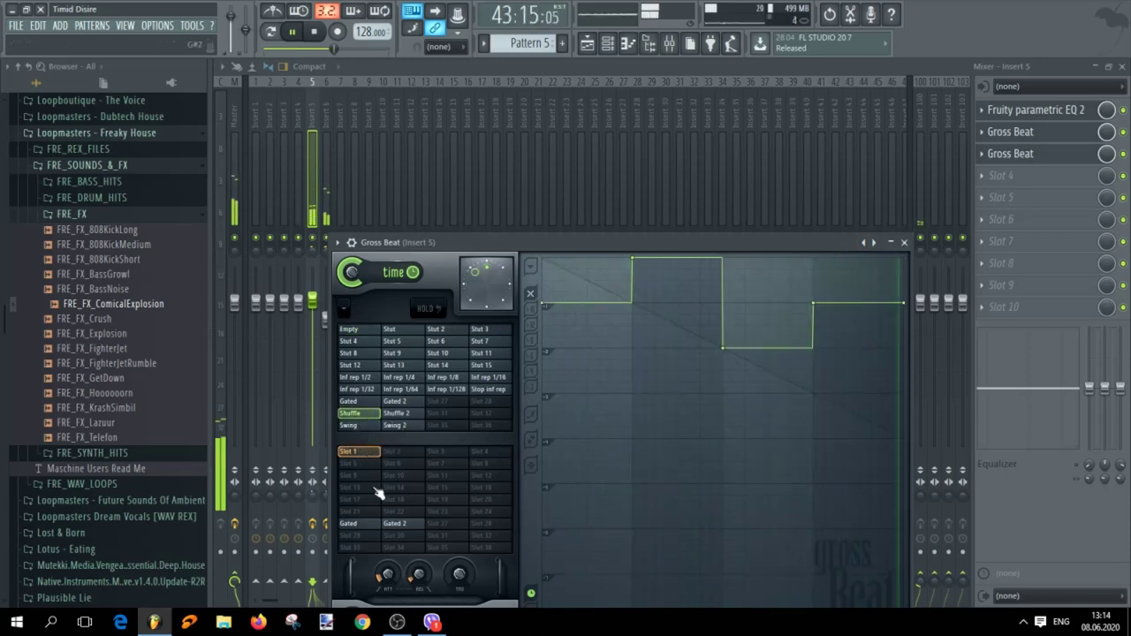
left_click(361, 525)
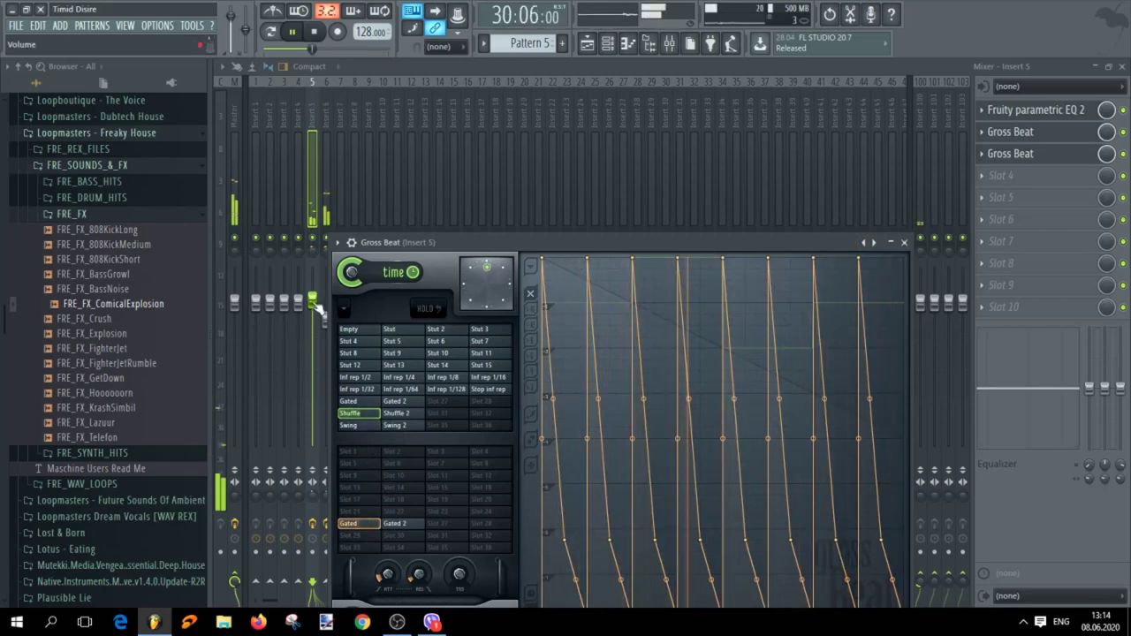
Raise Insert 5's volume to about 125% and audition the Shuffle 2, Gated and Gated 2 time envelopes, ending on Gated 2
left_click_drag(315, 305, 314, 282)
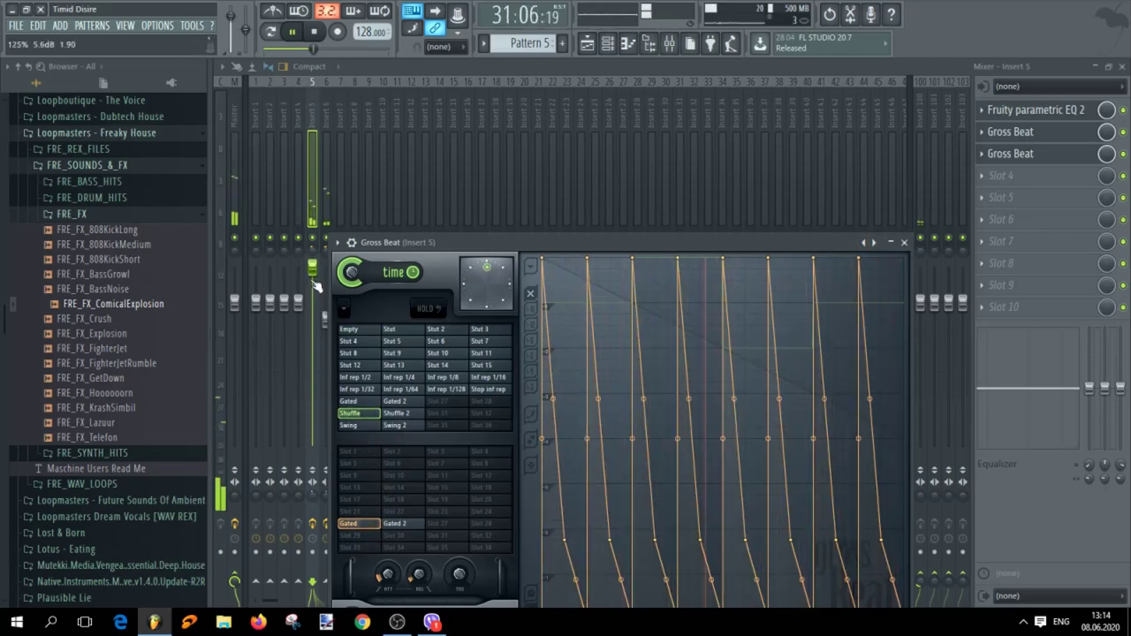
left_click(399, 413)
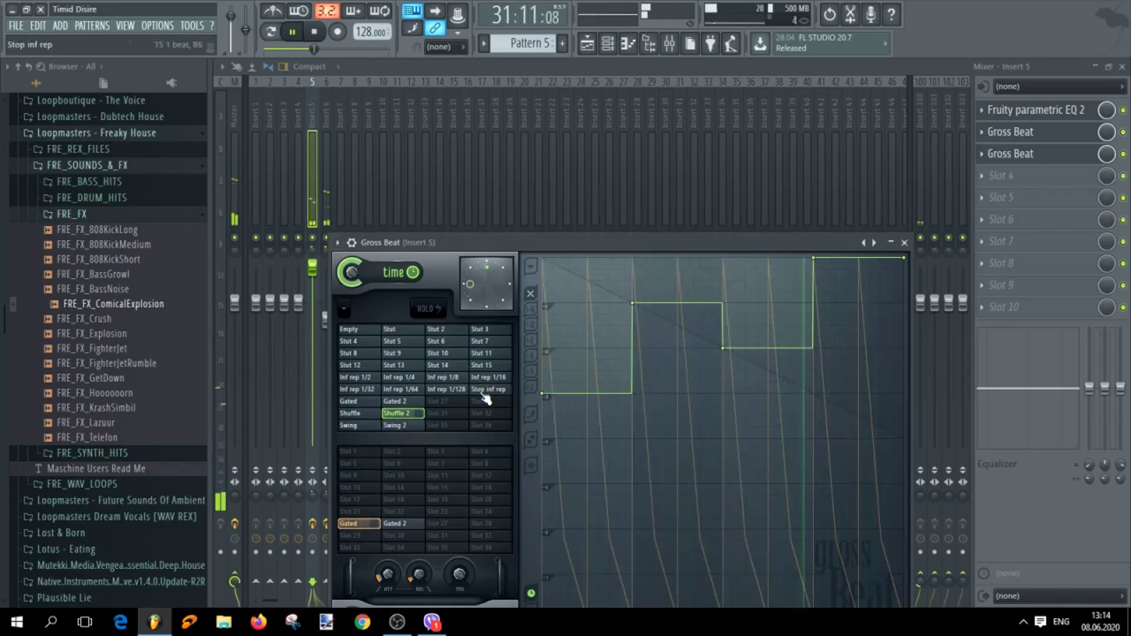
left_click(398, 404)
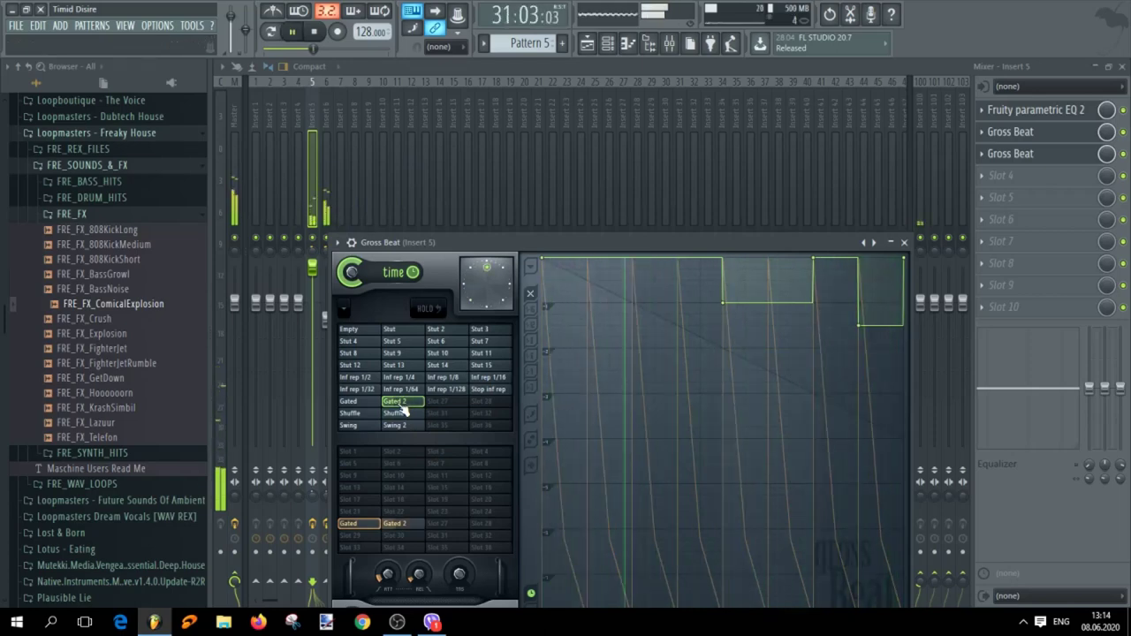
left_click(354, 402)
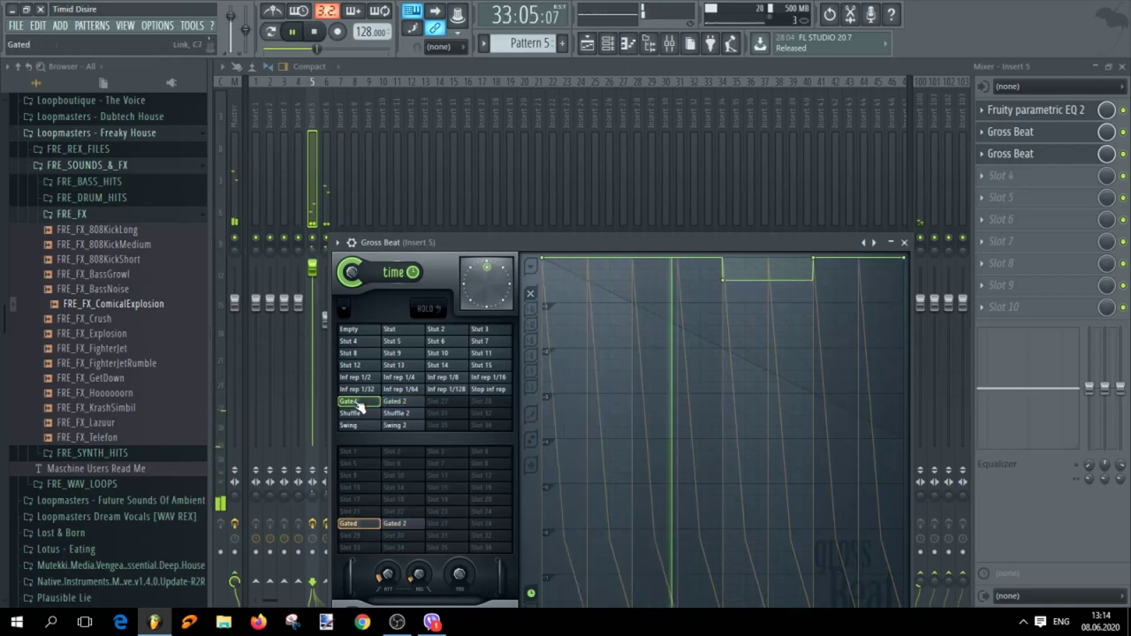
left_click(399, 402)
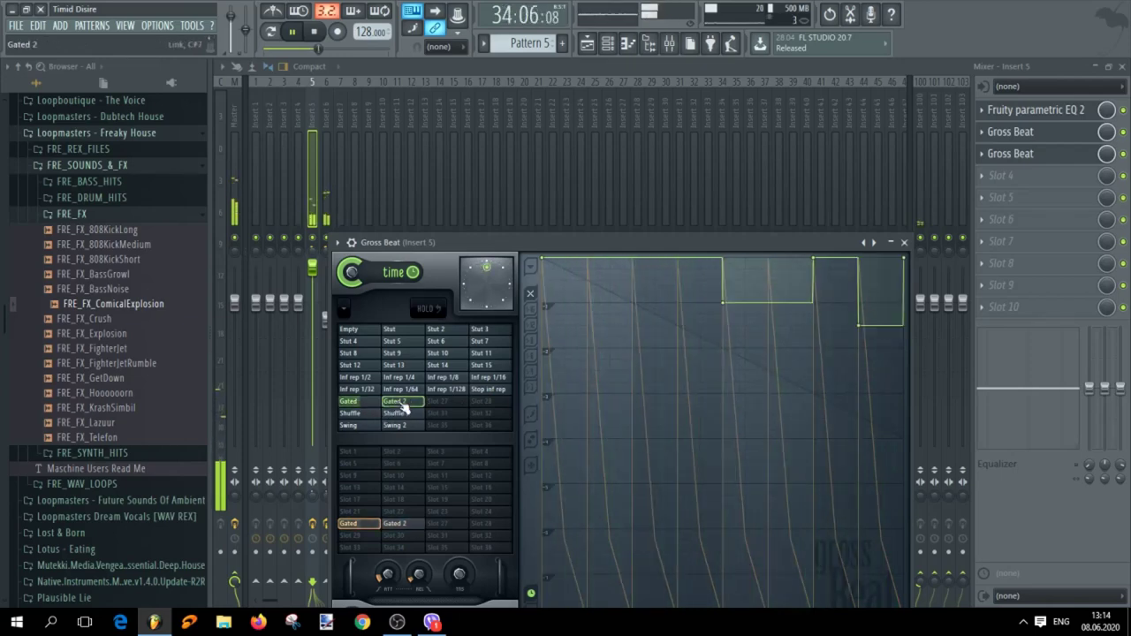
Flatten the Gated 2 time envelope by raising its lowered sections to the top line, and close the Gross Beat window
left_click_drag(730, 304, 733, 258)
left_click_drag(896, 319, 894, 259)
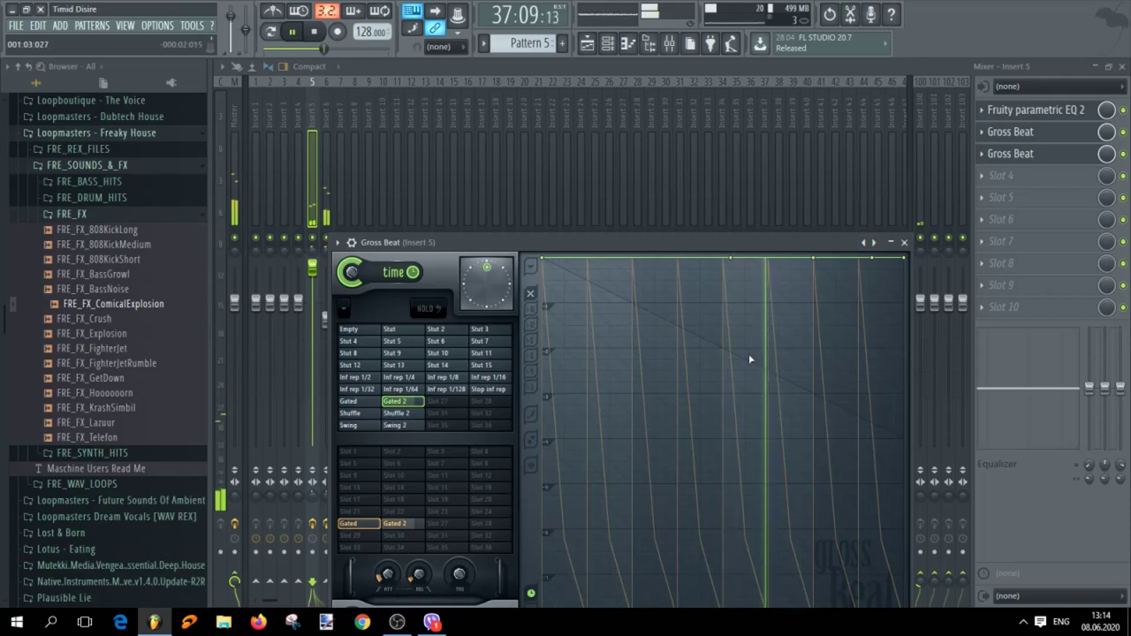
left_click(486, 66)
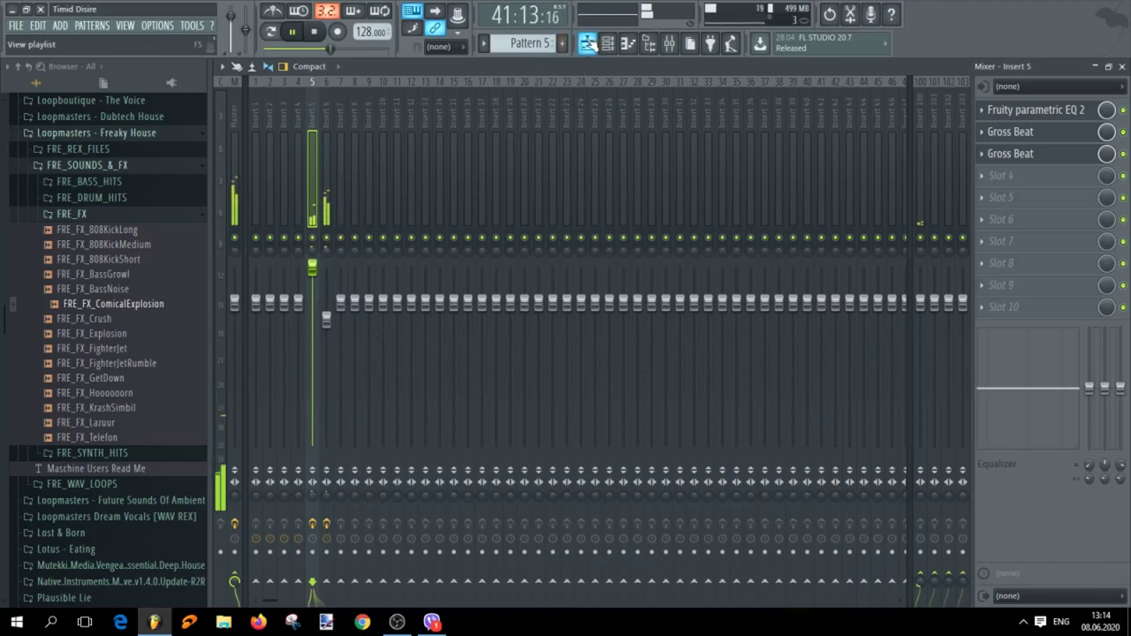
Stop playback in the playlist and open the channel rack for Pattern 5
left_click(589, 44)
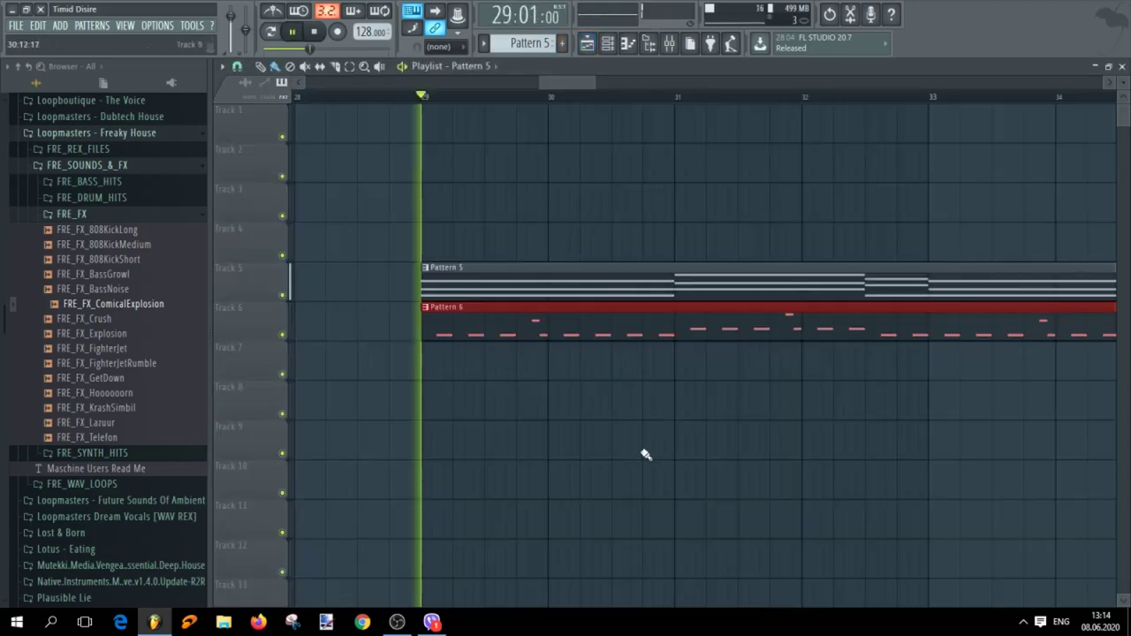
scroll(667, 460, "down", 5)
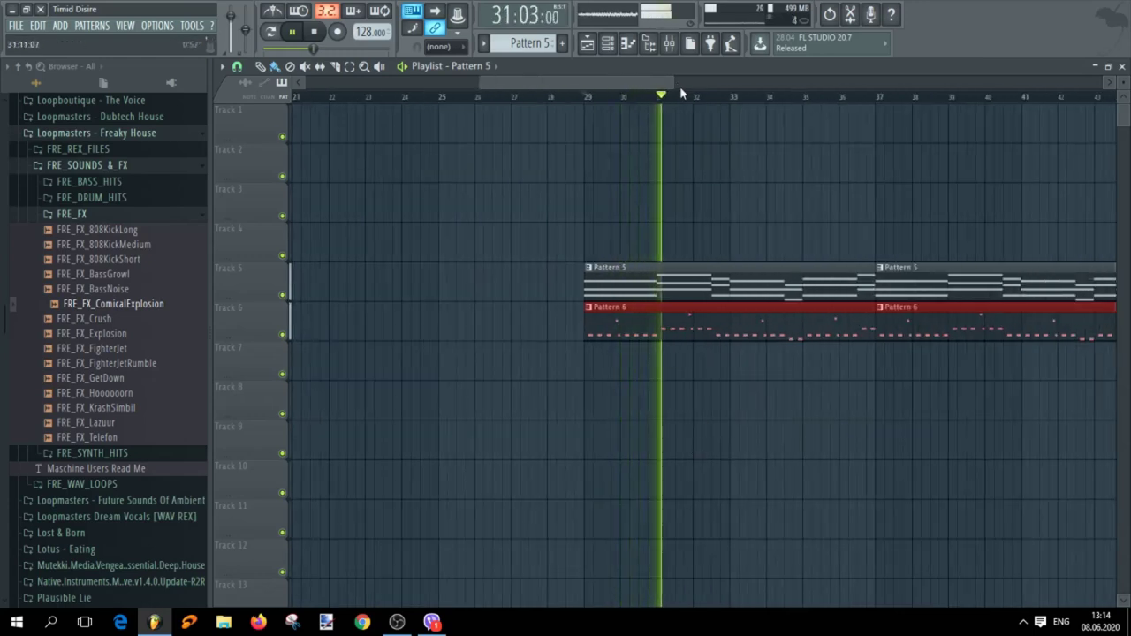
key("space")
left_click(608, 45)
key("space")
key("space")
right_click(1008, 162)
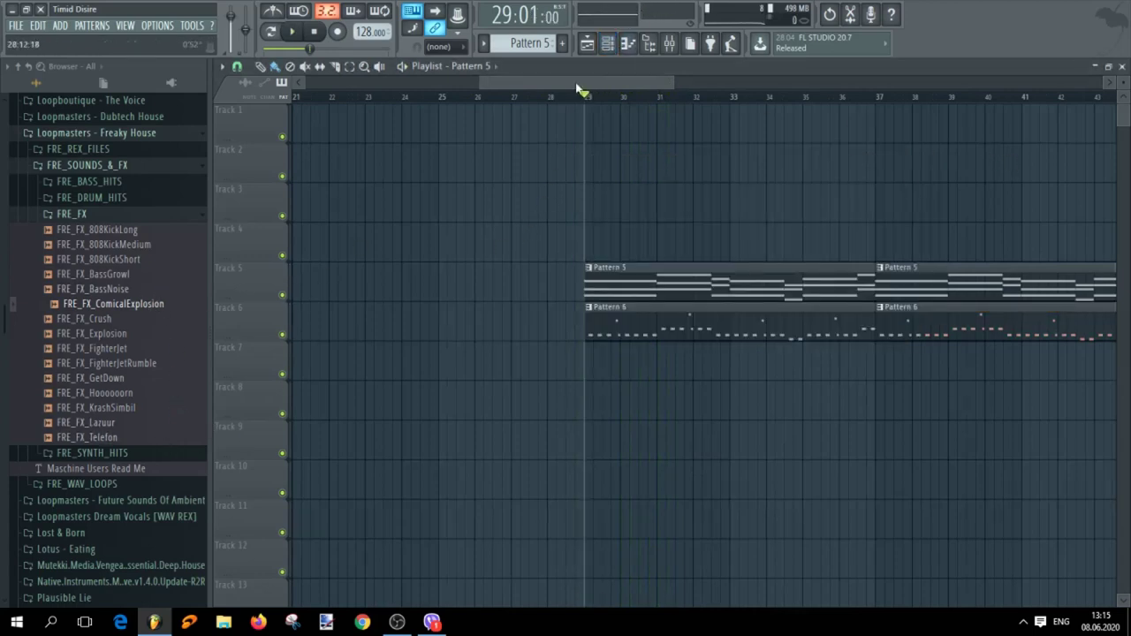
left_click(607, 44)
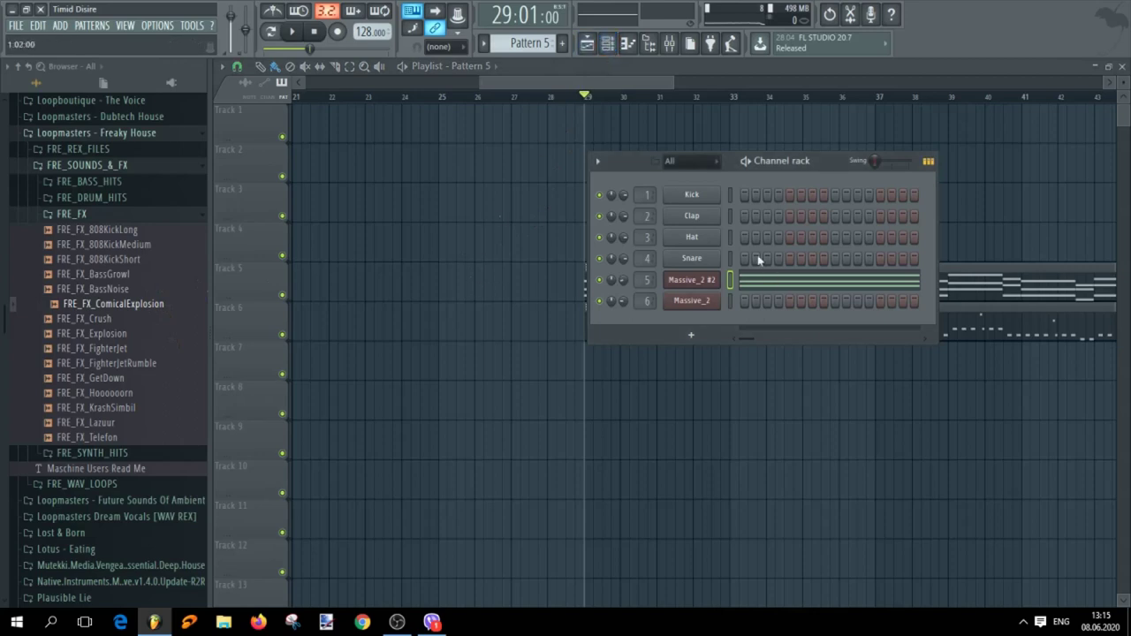
Place kicks on steps 1, 6, 11 and 16 of the Kick channel in Pattern 5
left_click(694, 196)
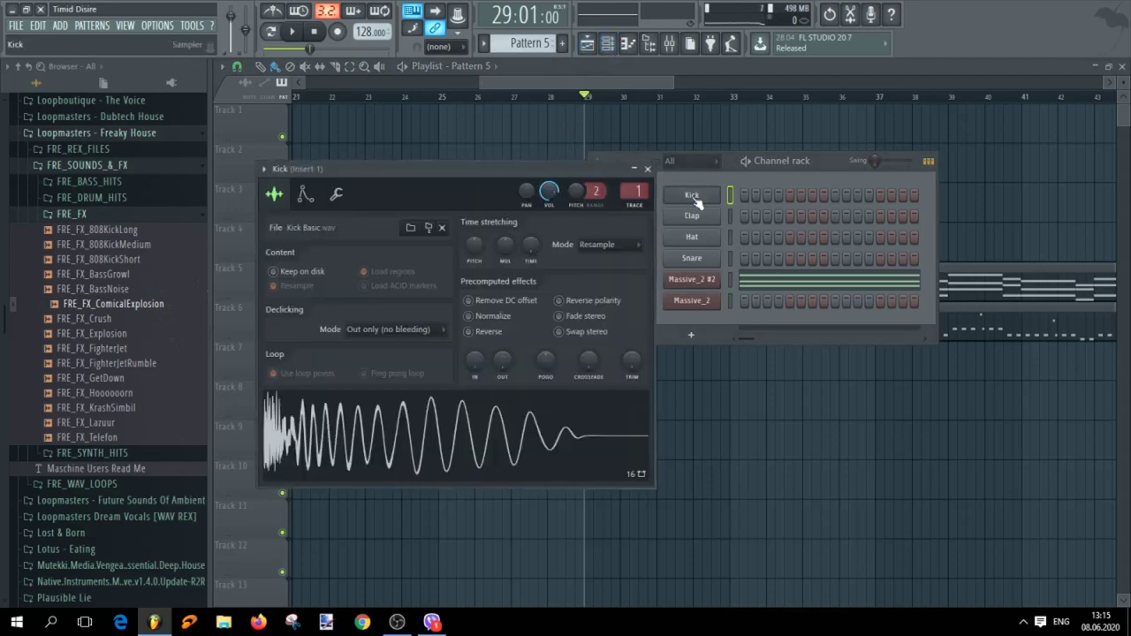
left_click(746, 195)
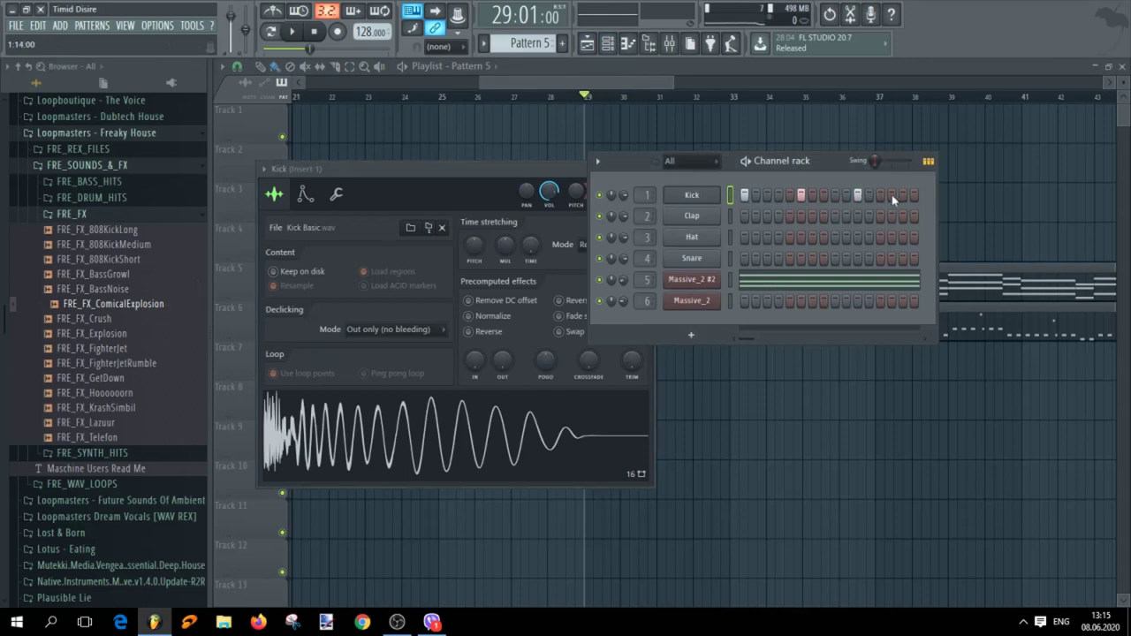
Switch to Pattern 1 and place its clip on playlist Track 1 just after the start of bar 29
scroll(531, 44, "up", 4)
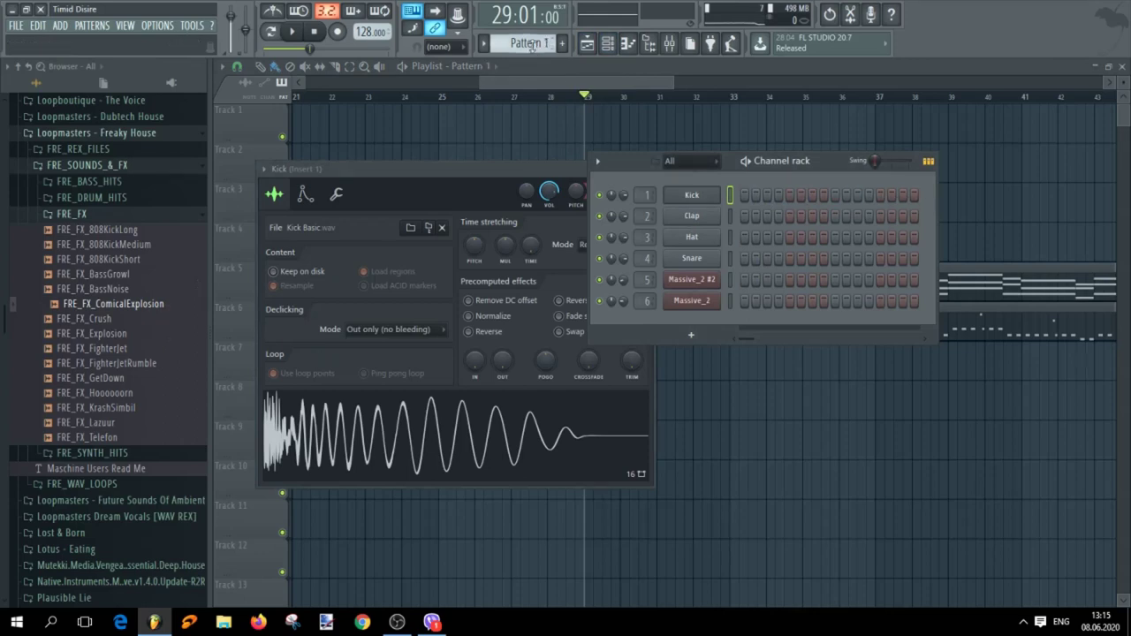
left_click(673, 130)
left_click(628, 133)
left_click_drag(644, 132, 609, 132)
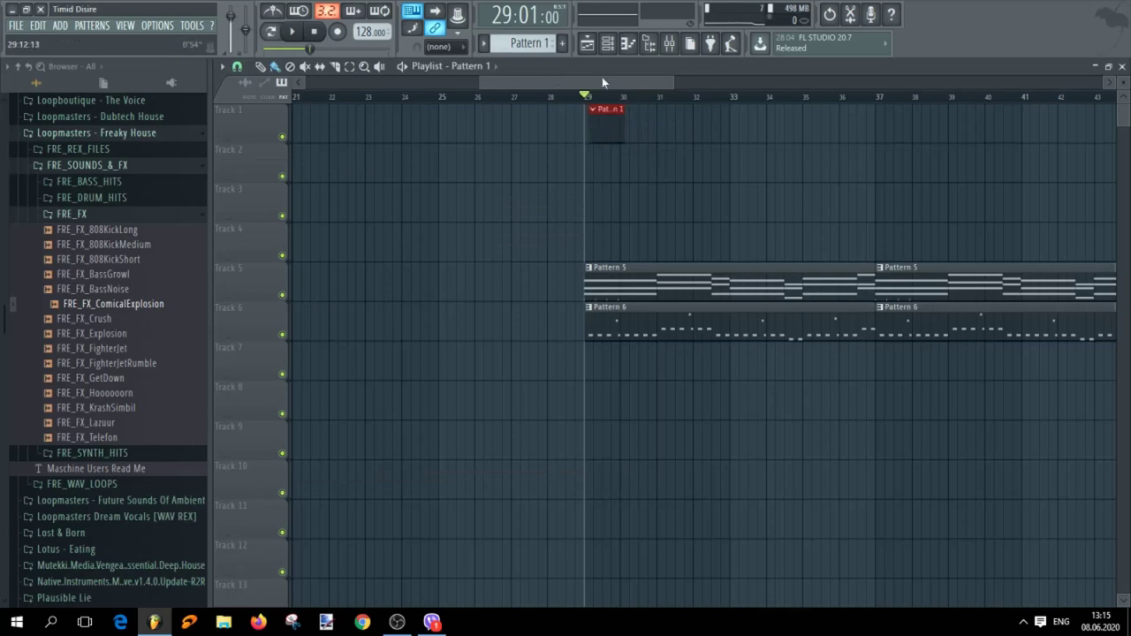
Place kicks on steps 1, 6, 11 and 16 of Pattern 1 and audition them with the chords
left_click(607, 42)
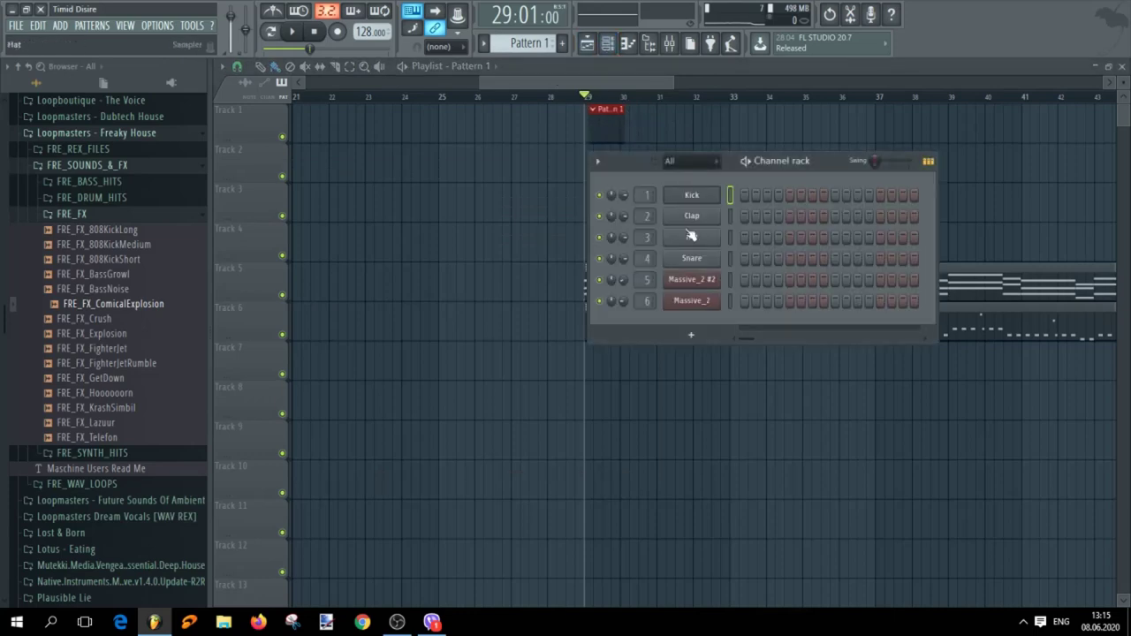
left_click(743, 197)
left_click(856, 196)
key("space")
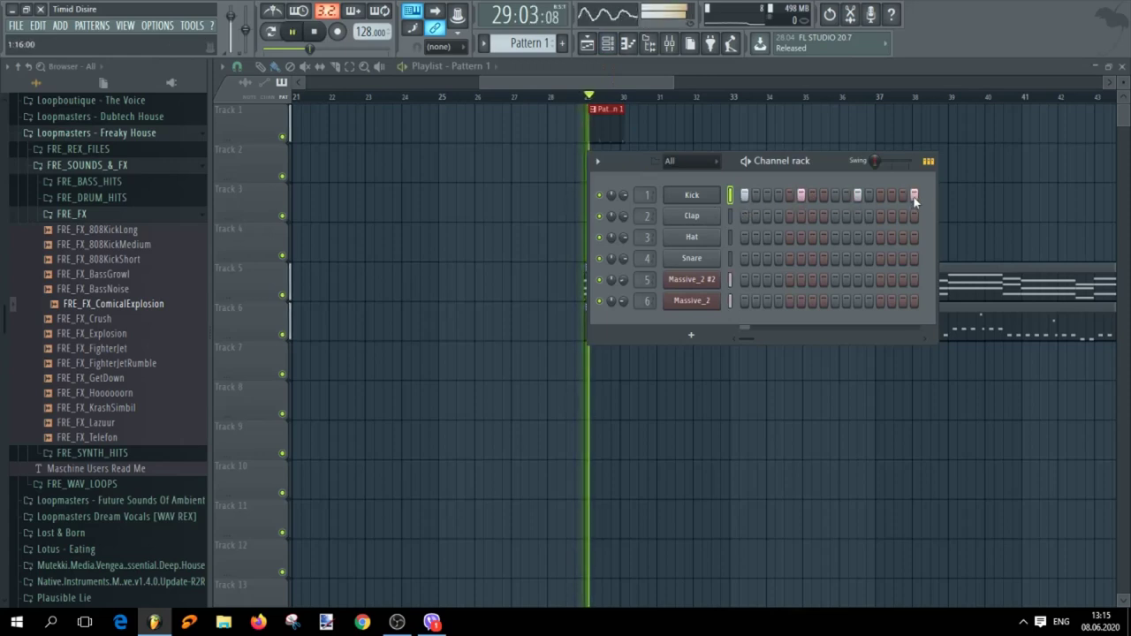
key("space")
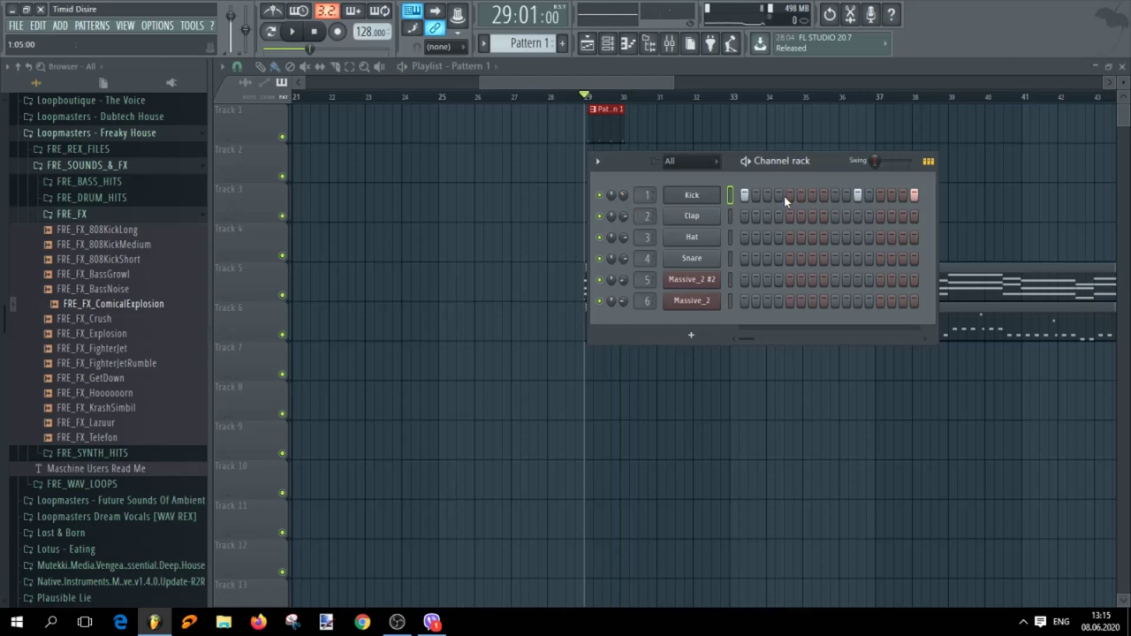
Try Pattern 1's kicks on steps 1, 4, 8, 12 and 16, and on steps 1, 6, 12 and 16, during playback
left_click(871, 194)
key("space")
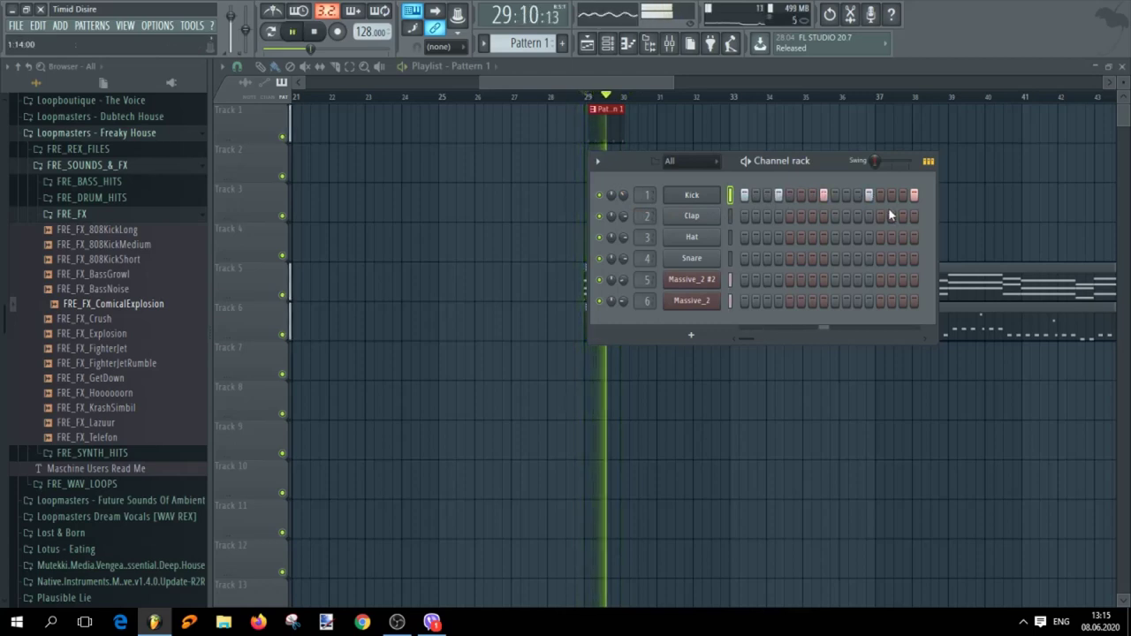
key("space")
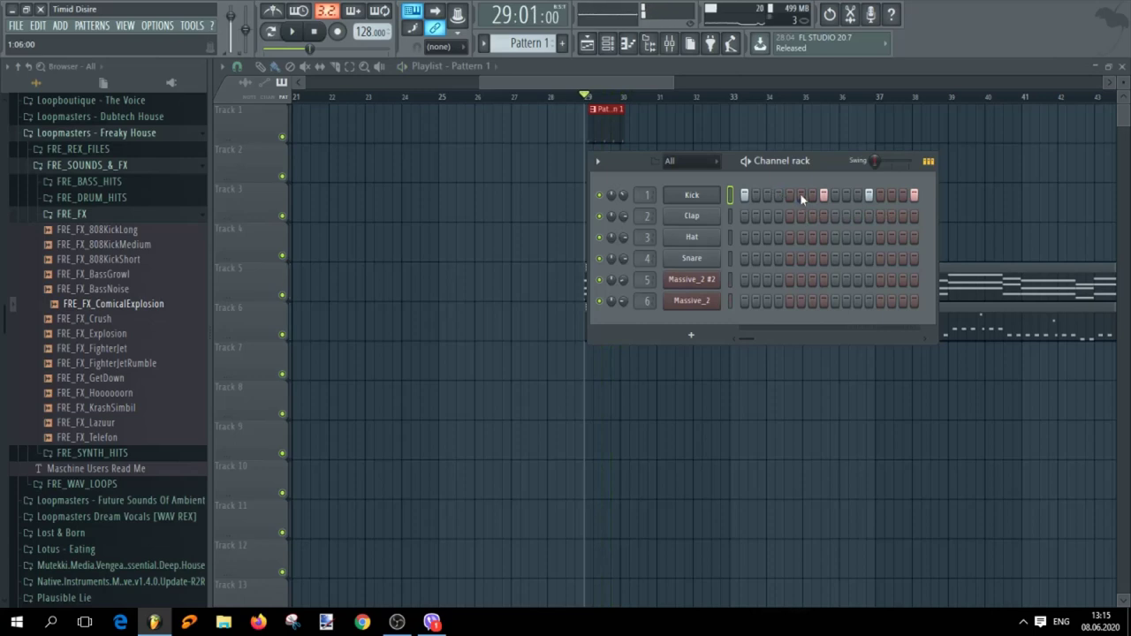
left_click(823, 195)
key("space")
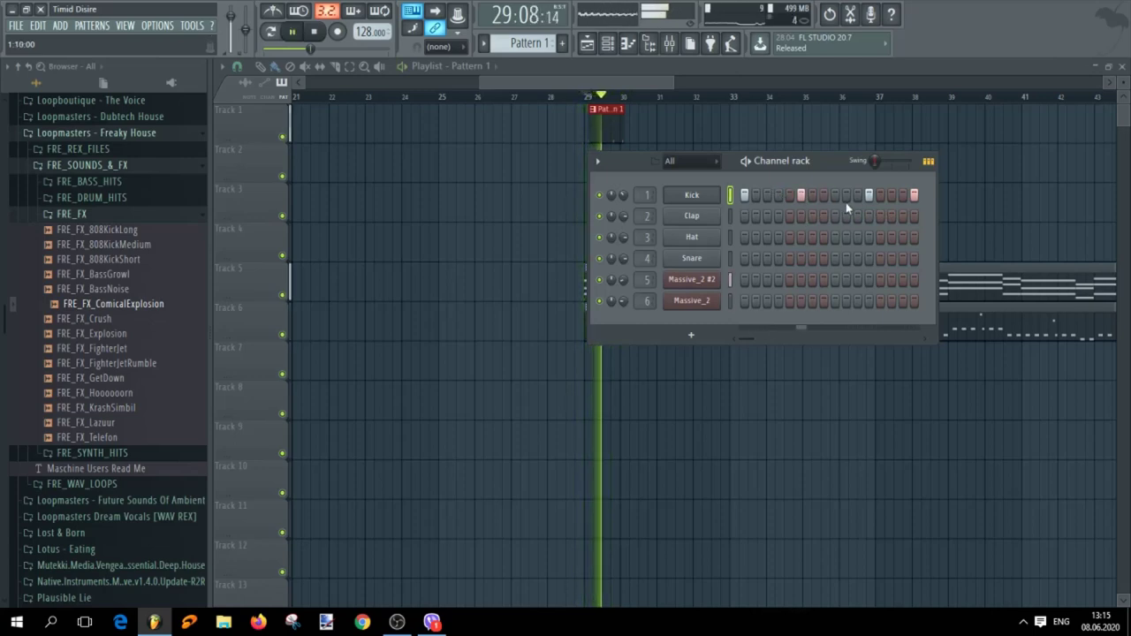
Remove the kick on step 12, audition the remaining hits, and clear the whole kick row of Pattern 1
key("space")
left_click(868, 195)
key("space")
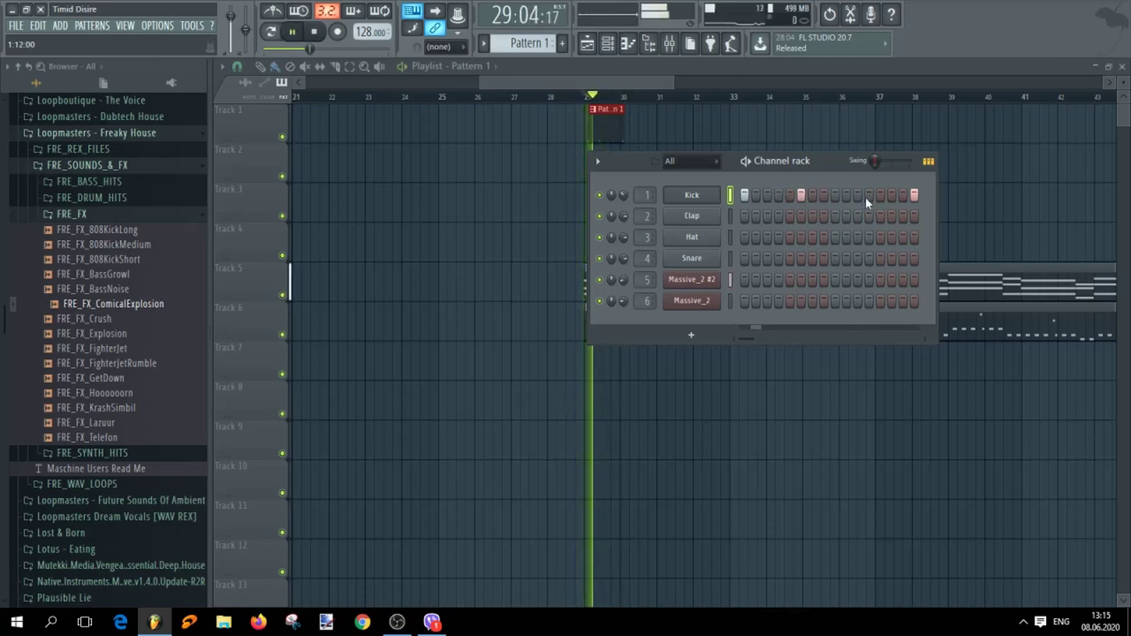
left_click(801, 196)
key("space")
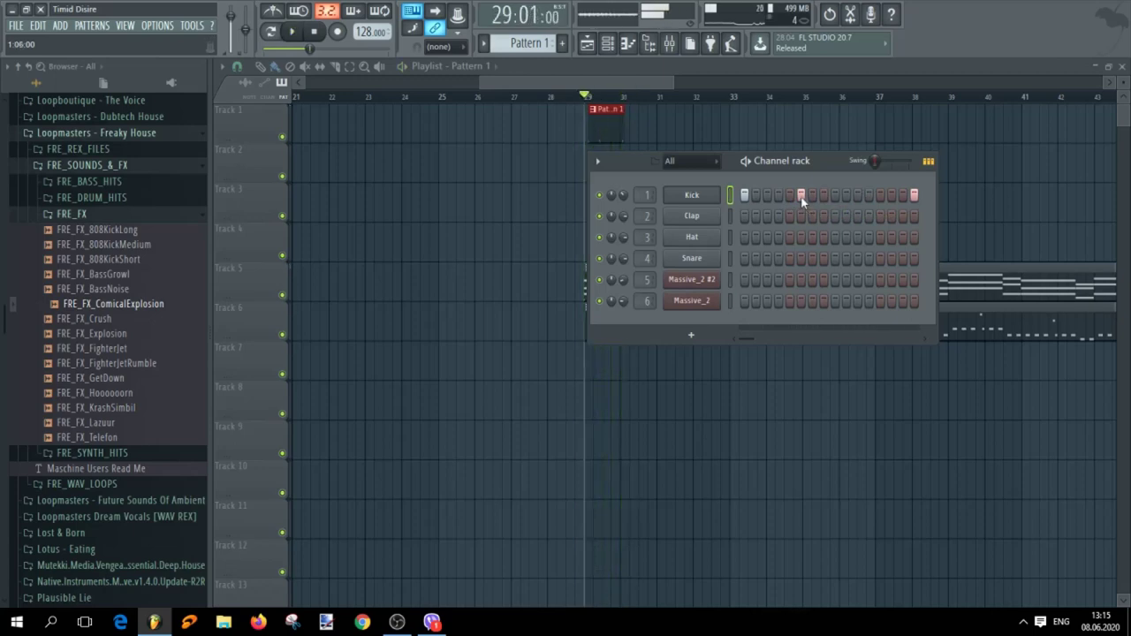
key("space")
key("space")
left_click(914, 194)
key("space")
key("space")
key("space")
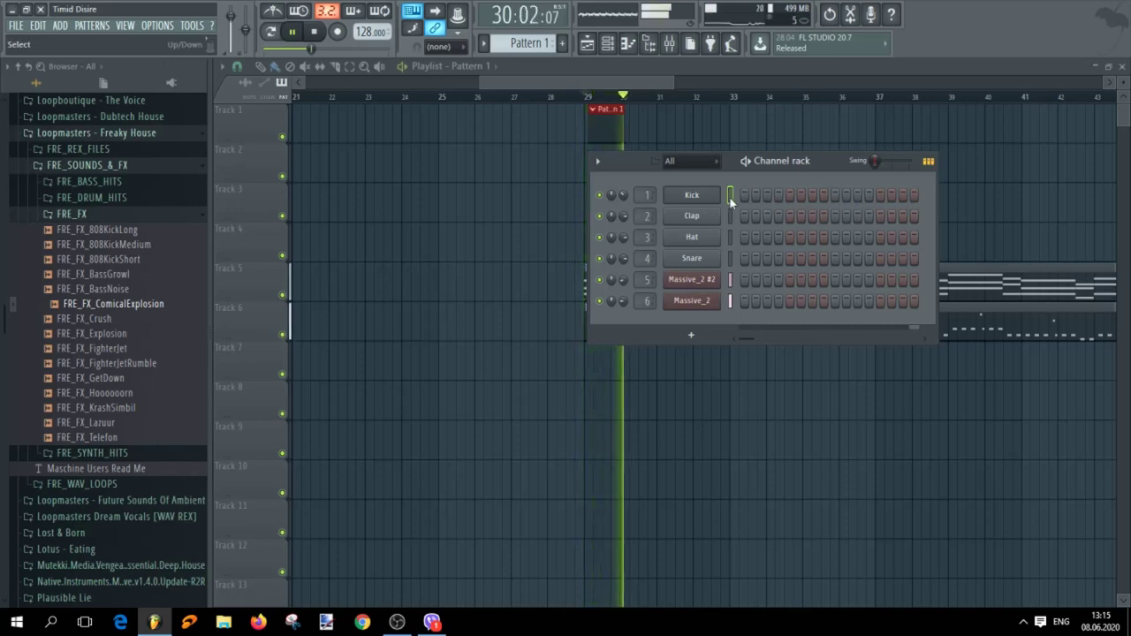
left_click(607, 45)
key("space")
scroll(601, 163, "up", 3)
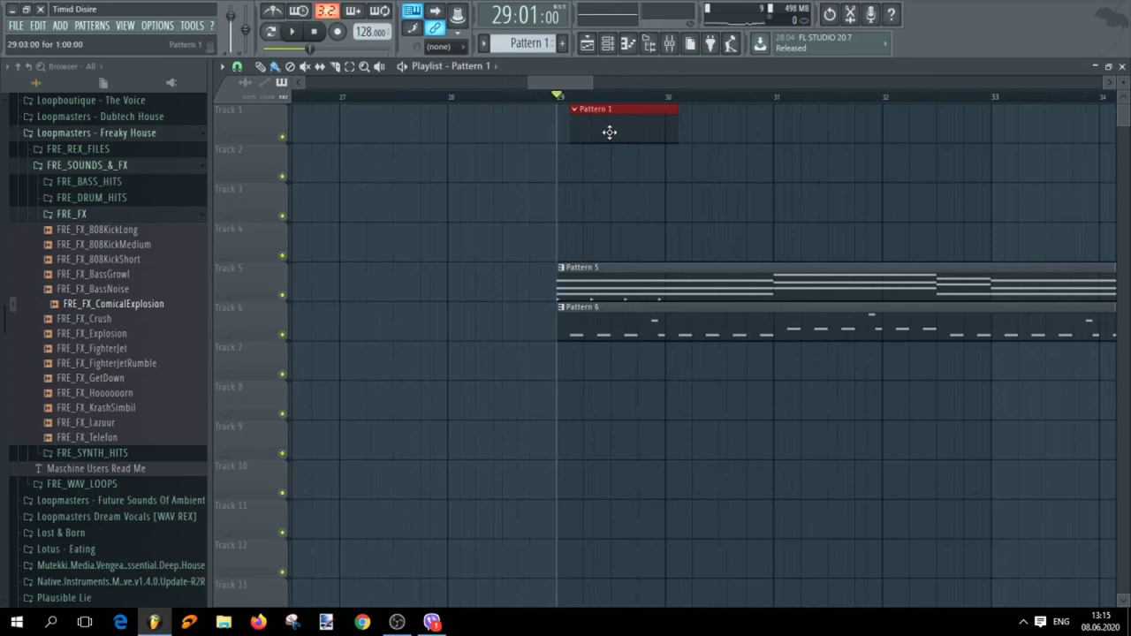
left_click(629, 46)
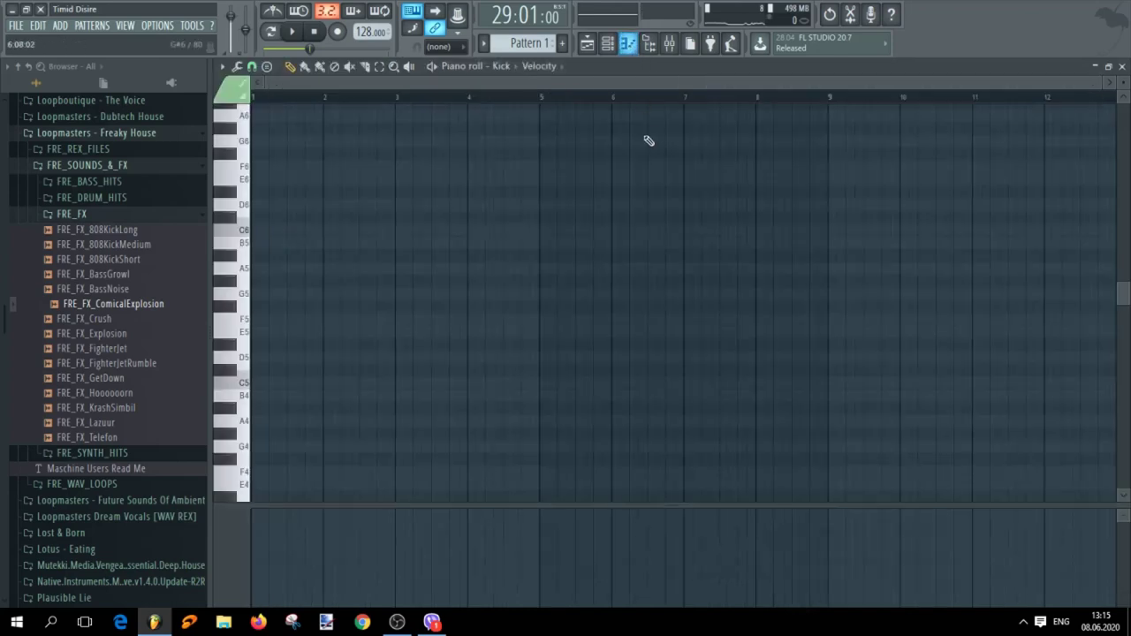
scroll(556, 288, "up", 1)
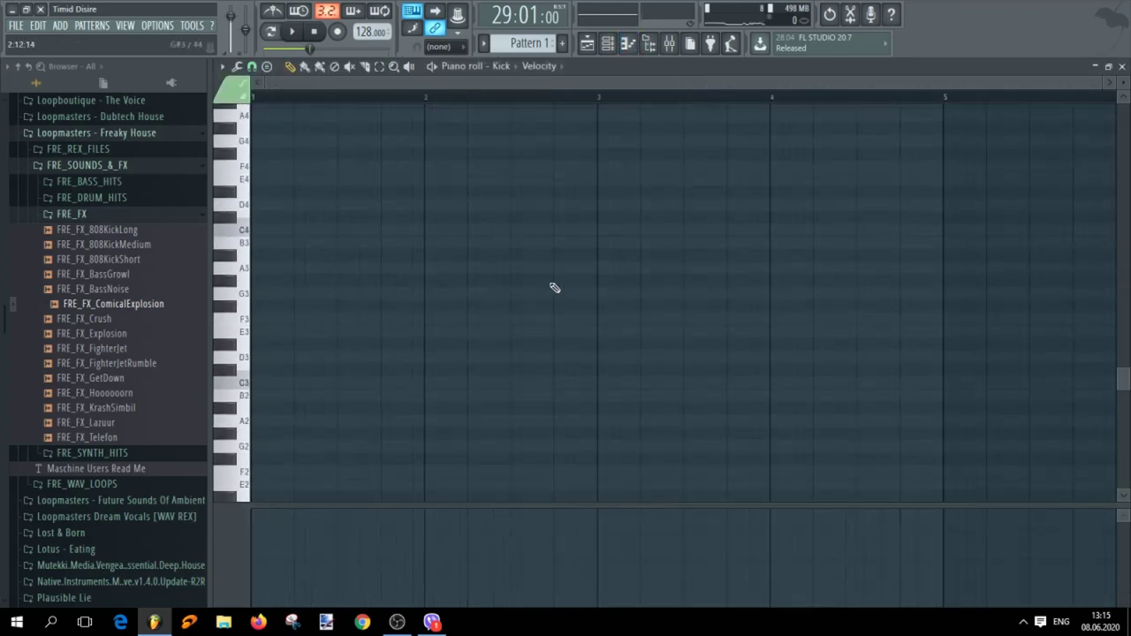
scroll(555, 296, "up", 12)
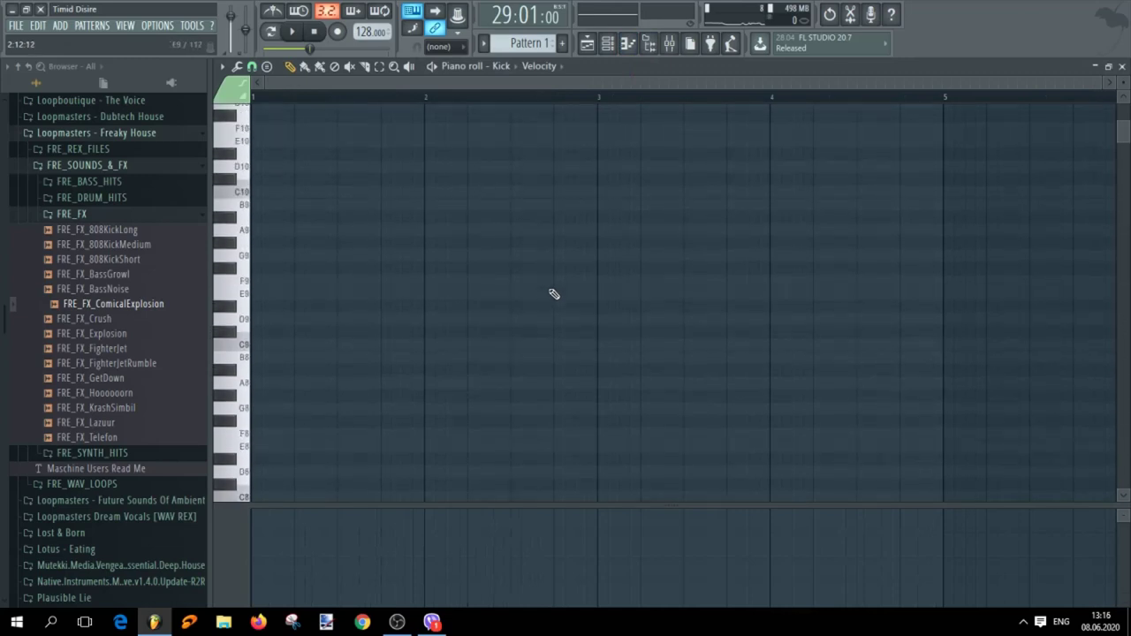
Open Pattern 5 from the playlist in the Kick piano roll and delete its C5 kick notes
left_click(588, 46)
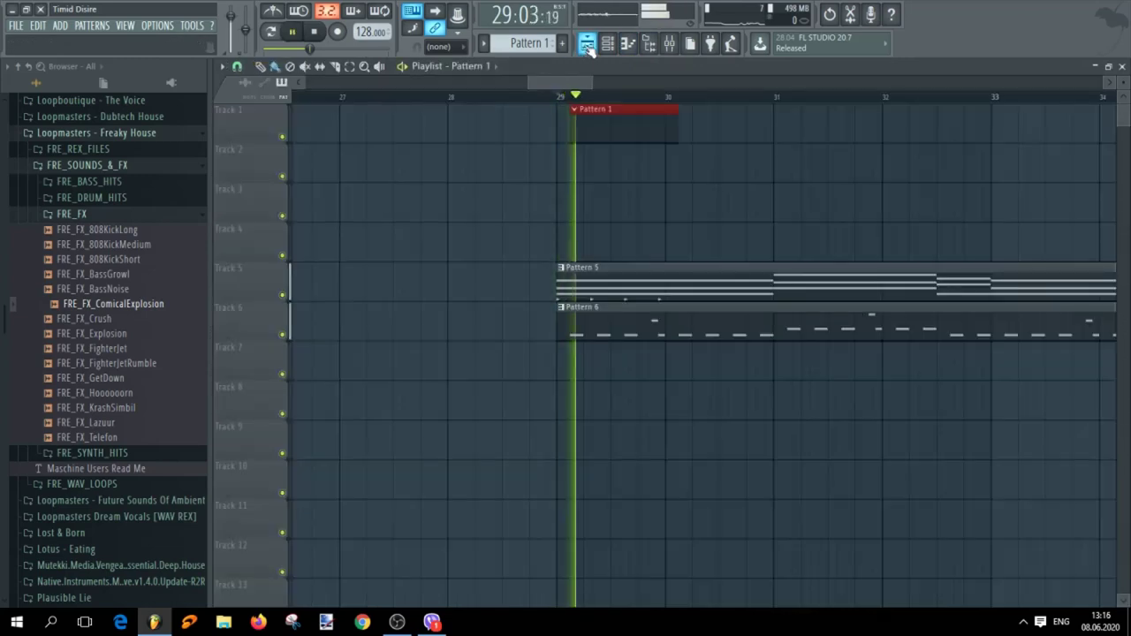
double_click(622, 292)
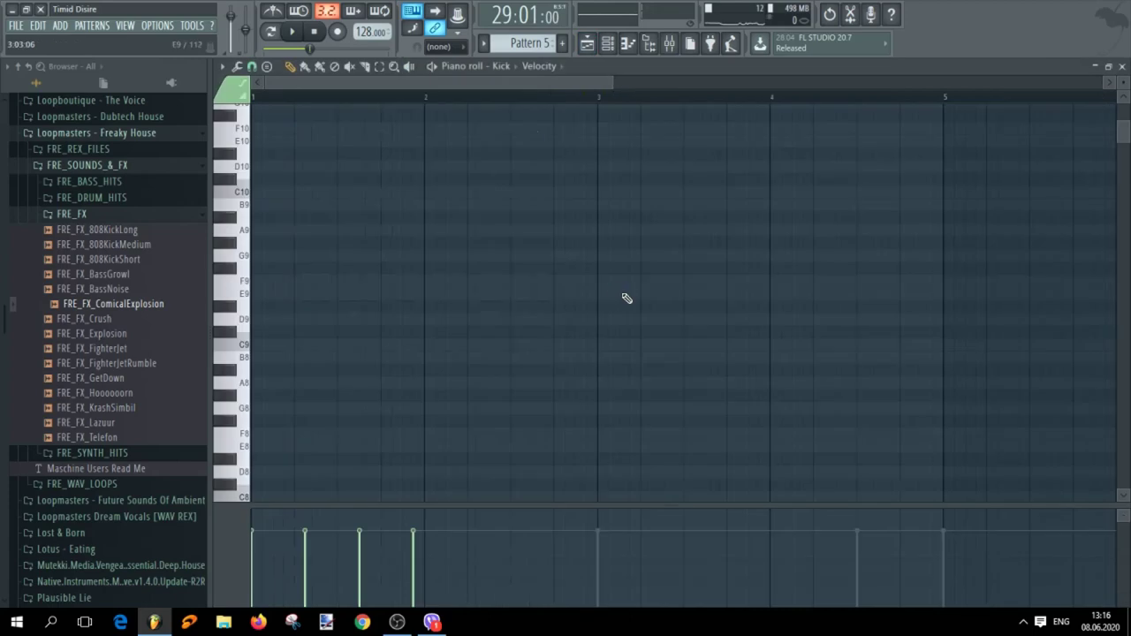
scroll(619, 270, "down", 17)
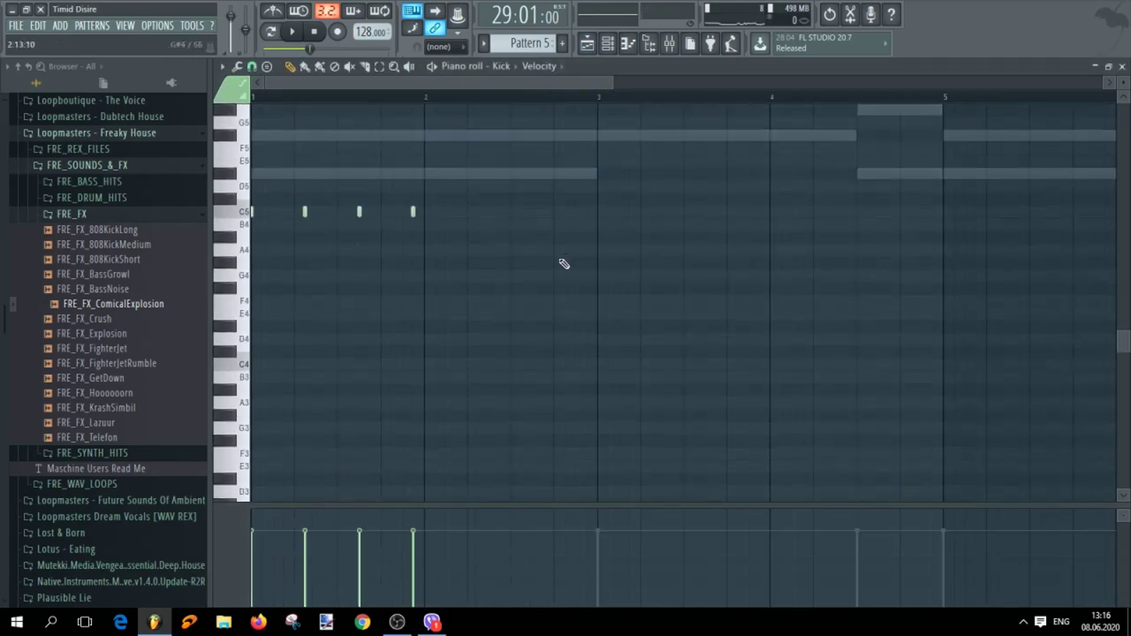
right_click(359, 213)
right_click(305, 212)
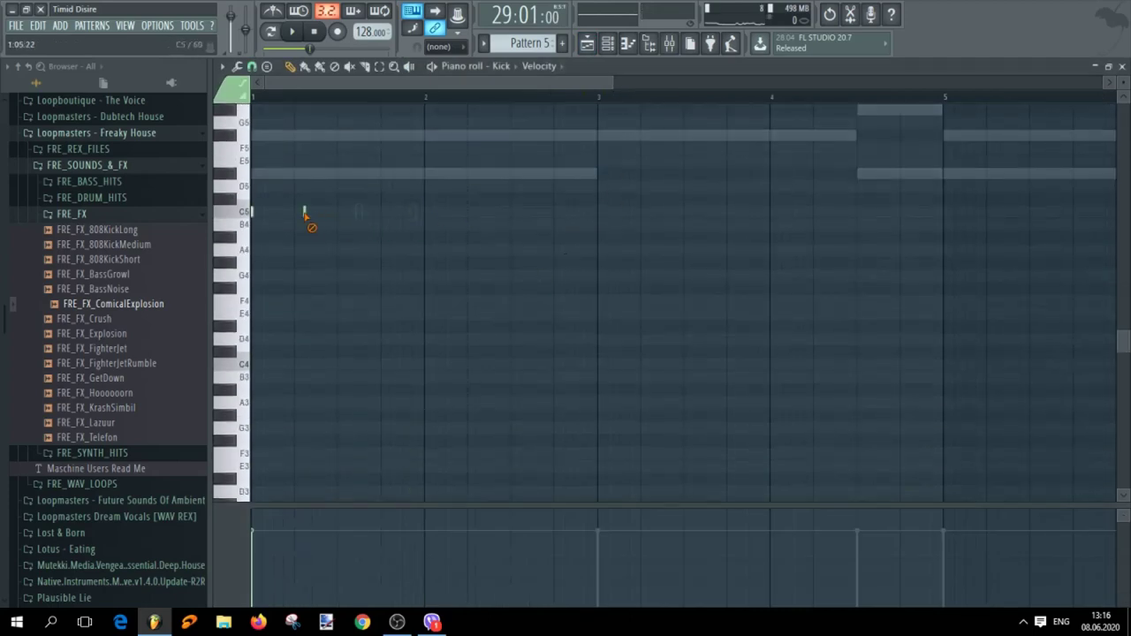
Switch to Pattern 1, place kicks on steps 1, 6, 11 and 16, and audition them
scroll(525, 42, "up", 3)
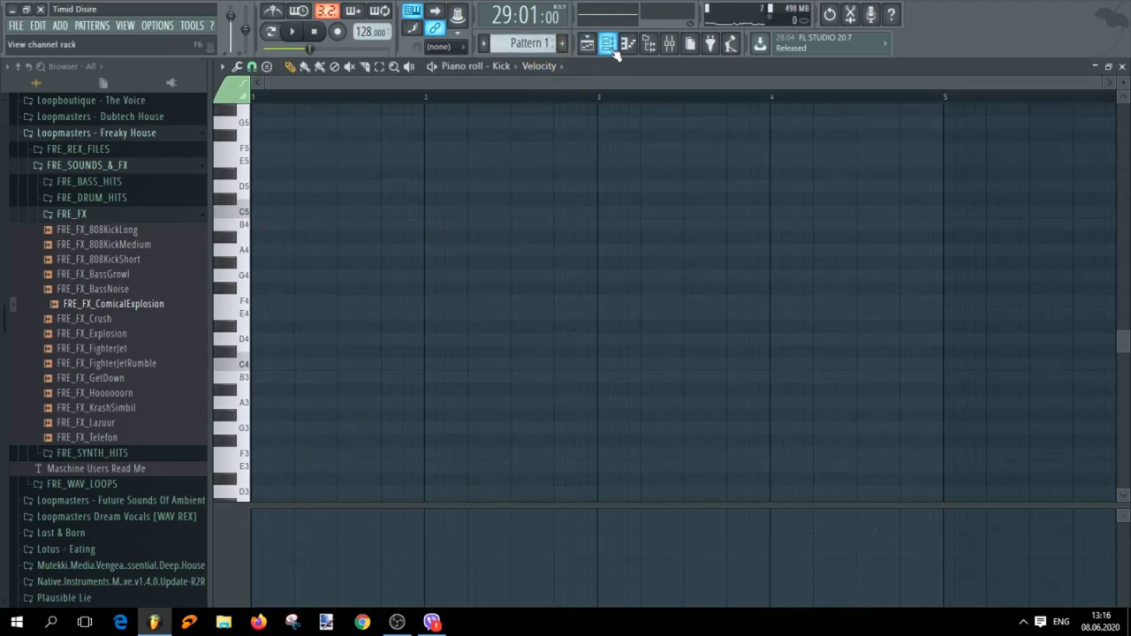
left_click(607, 44)
left_click(801, 196)
left_click(857, 196)
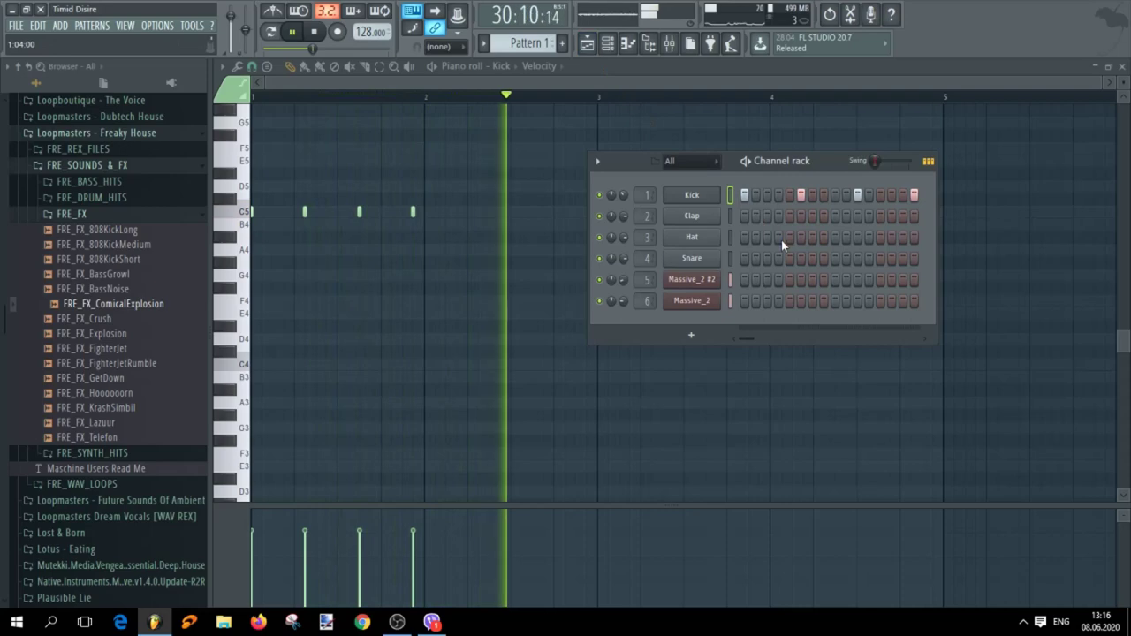
key("space")
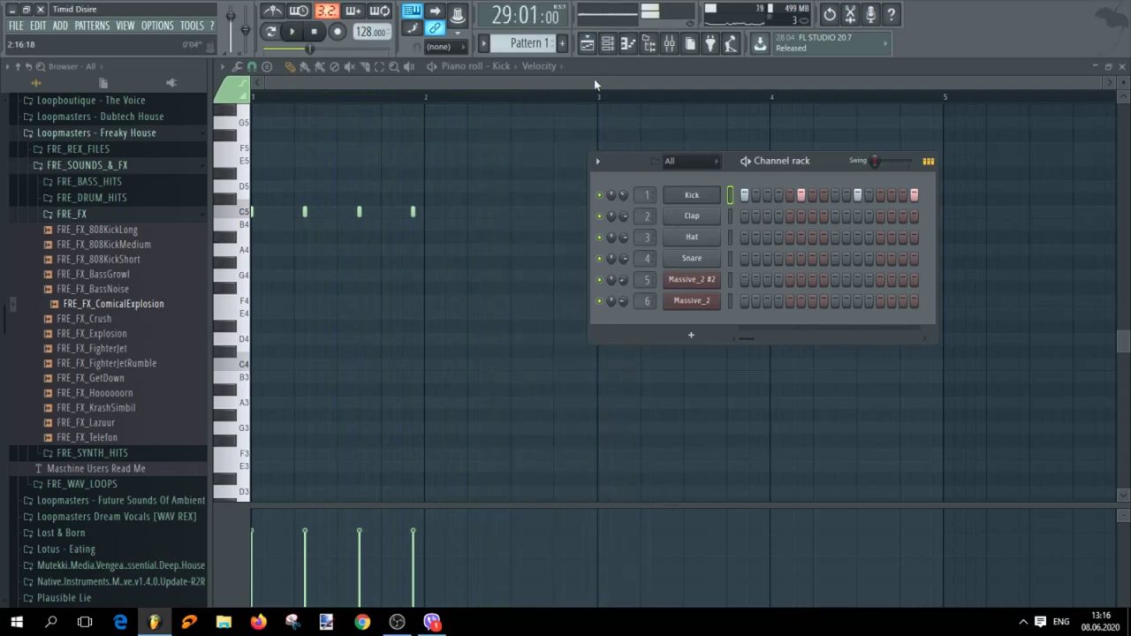
Move the Pattern 1 clip on playlist Track 1 so it starts exactly at bar 29
left_click(586, 42)
scroll(647, 194, "down", 4)
scroll(720, 219, "up", 5)
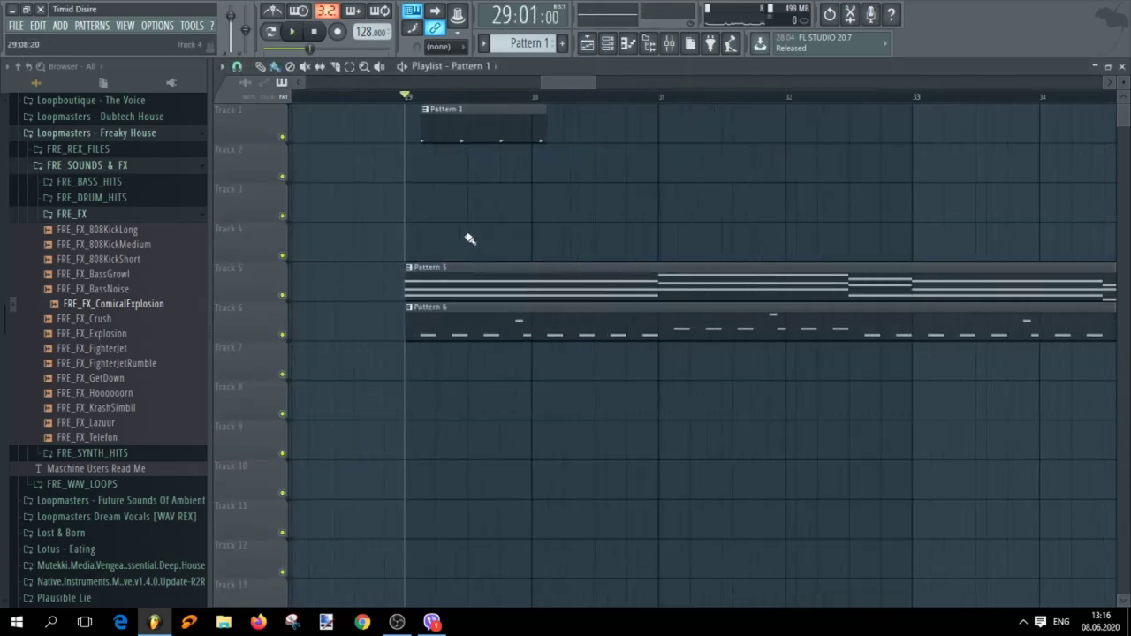
left_click_drag(453, 128, 440, 131)
Repeat Pattern 1 along Track 1 from bar 30 to about bar 44, aligning the clips to the bar lines
scroll(451, 202, "down", 2)
scroll(513, 202, "down", 2)
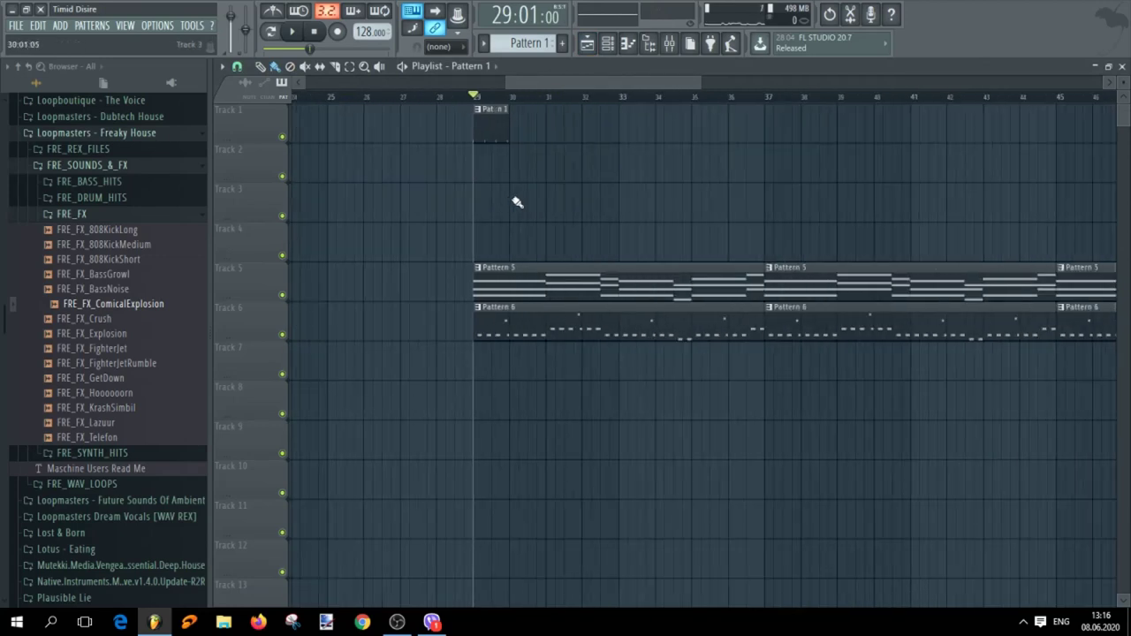
left_click_drag(524, 132, 1032, 139)
scroll(578, 210, "up", 2)
left_click_drag(564, 131, 551, 131)
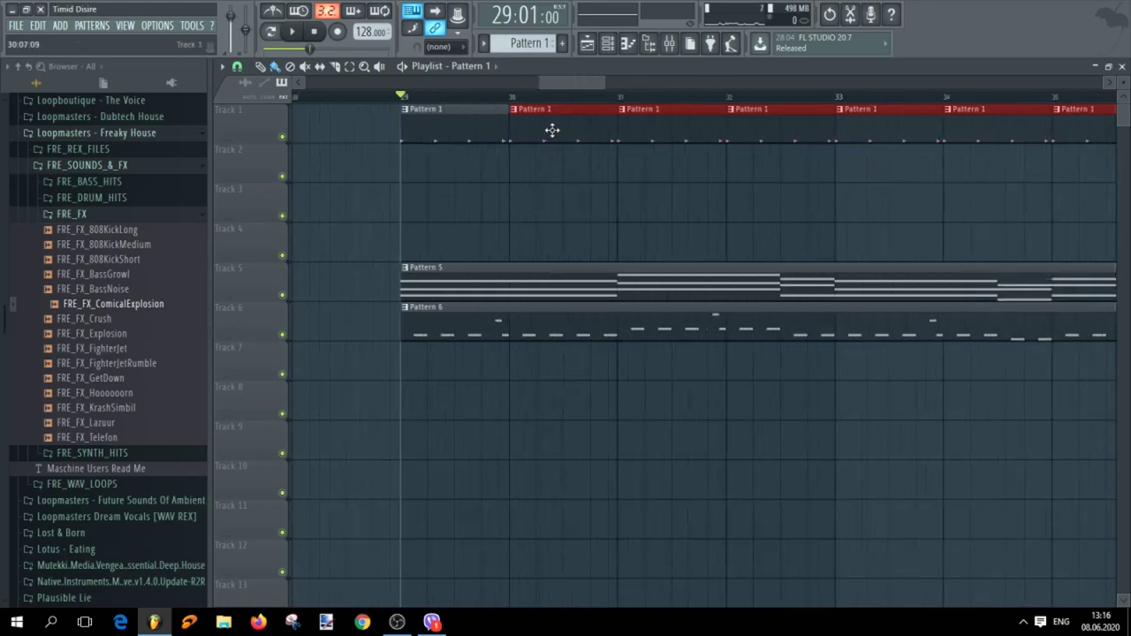
scroll(489, 183, "up", 2)
scroll(473, 183, "down", 2)
Move the second kick note in Pattern 1's piano roll earlier to step 5 and audition it
double_click(442, 129)
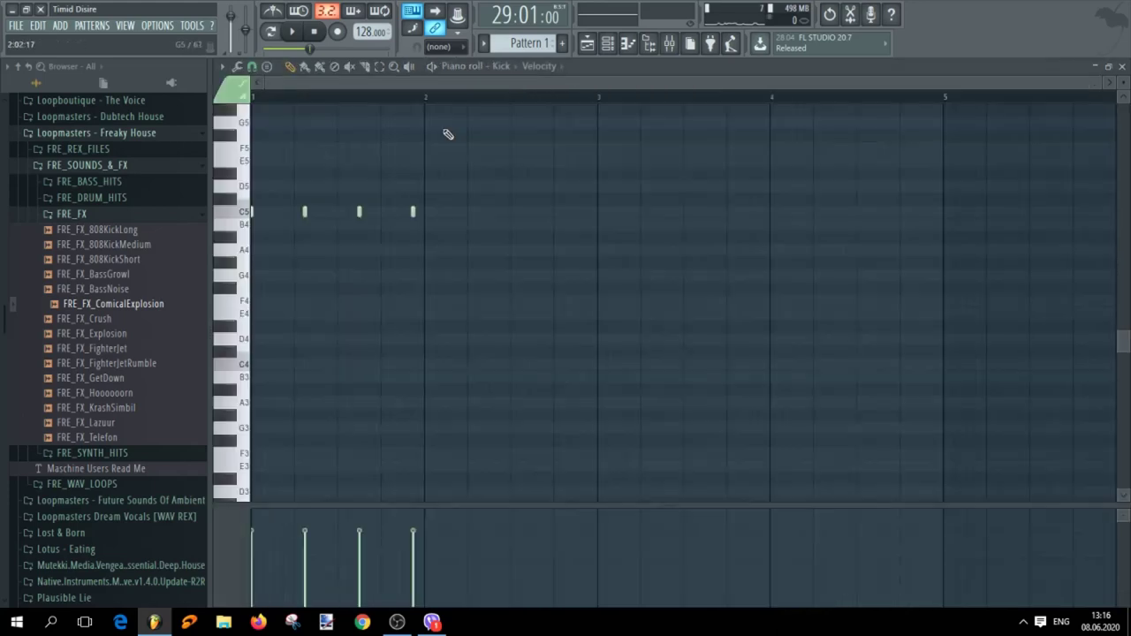
scroll(312, 255, "up", 3)
left_click_drag(428, 83, 299, 118)
left_click(367, 213)
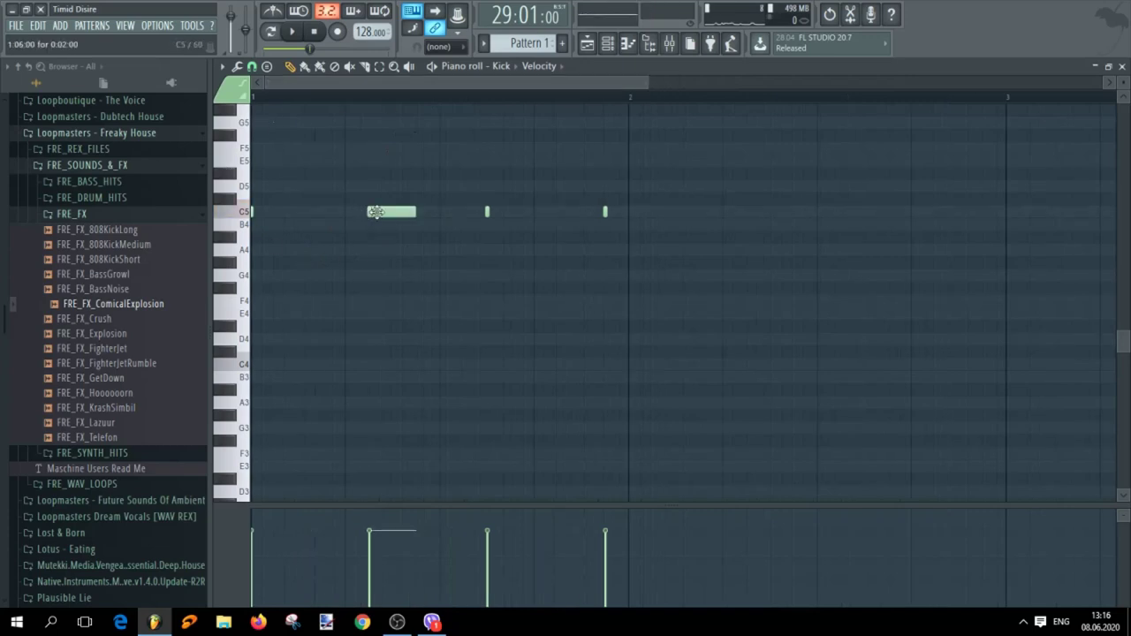
right_click(376, 212)
left_click_drag(368, 211, 351, 211)
key("space")
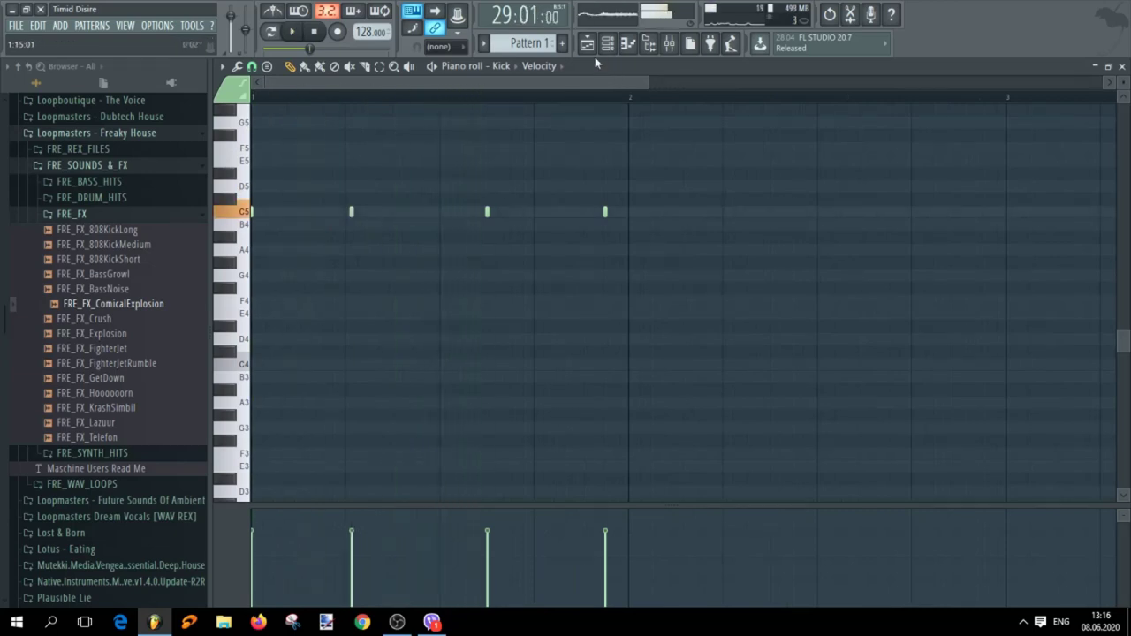
Remove the kicks on steps 11 and 16 of Pattern 1 in the channel rack and start playback
left_click(587, 44)
left_click(609, 46)
left_click(609, 47)
left_click(609, 46)
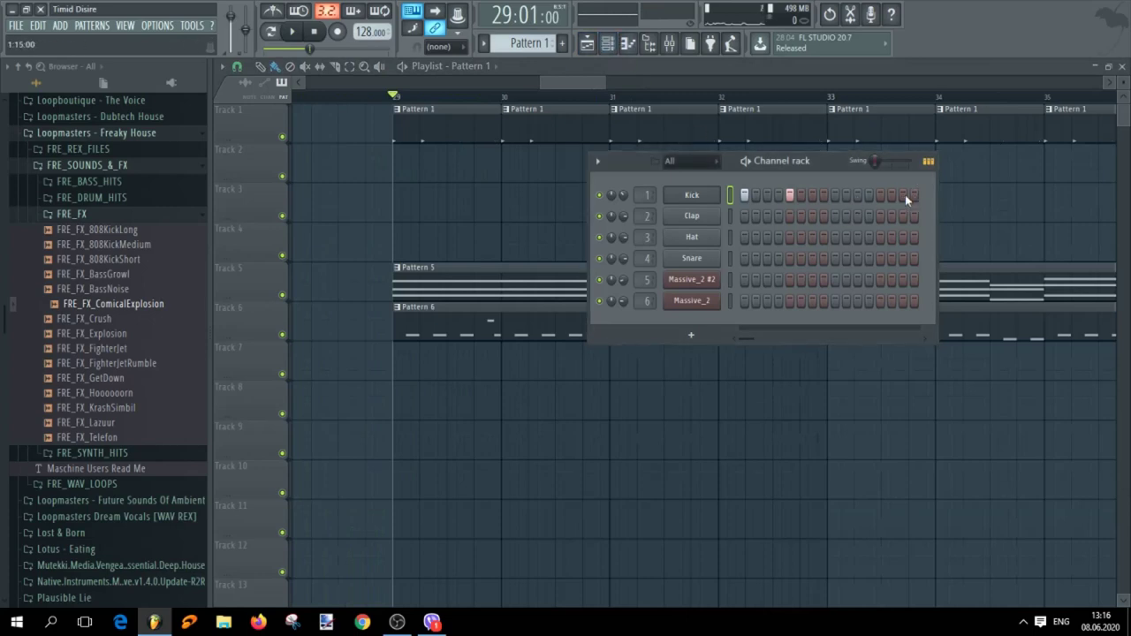
key("space")
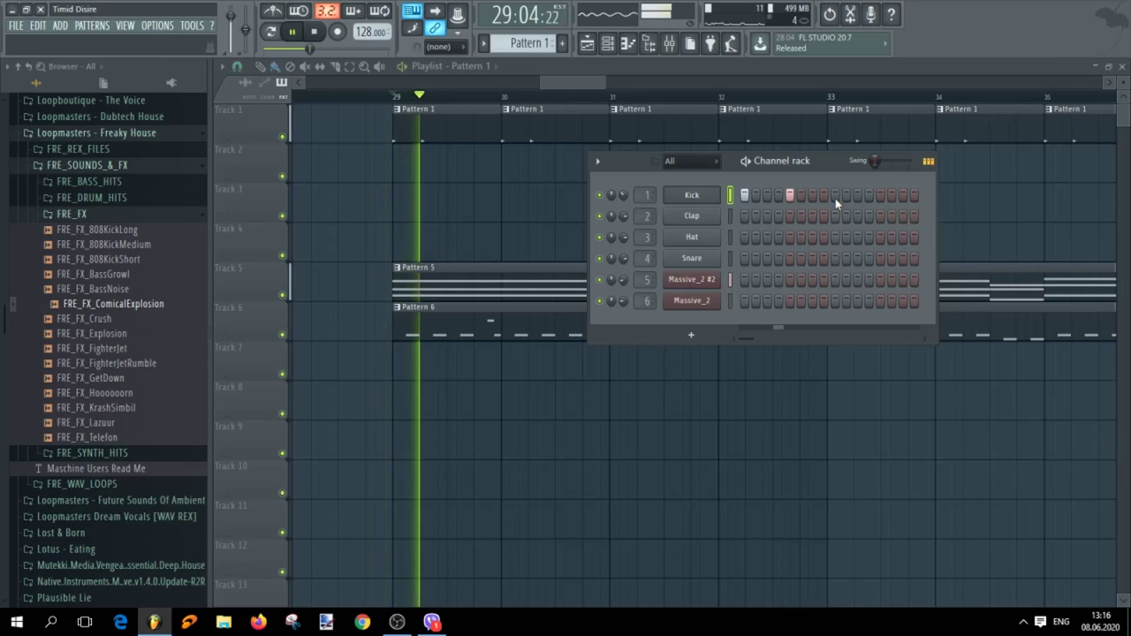
Add kicks on steps 9 and 13 of Pattern 1, audition them, and remove the kick on step 5
key("space")
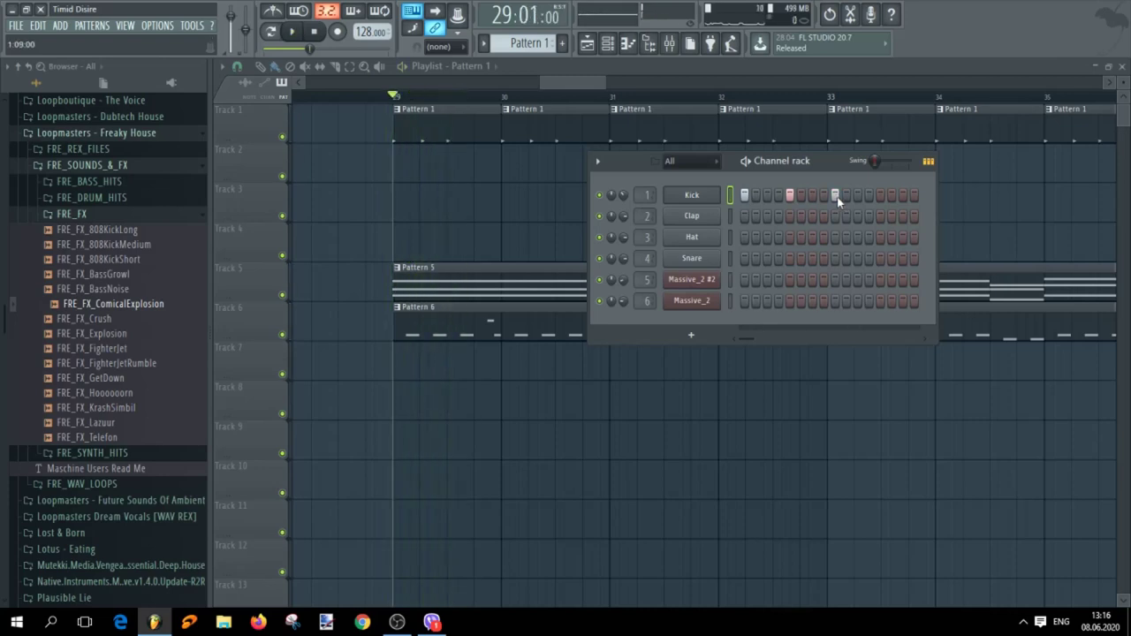
key("space")
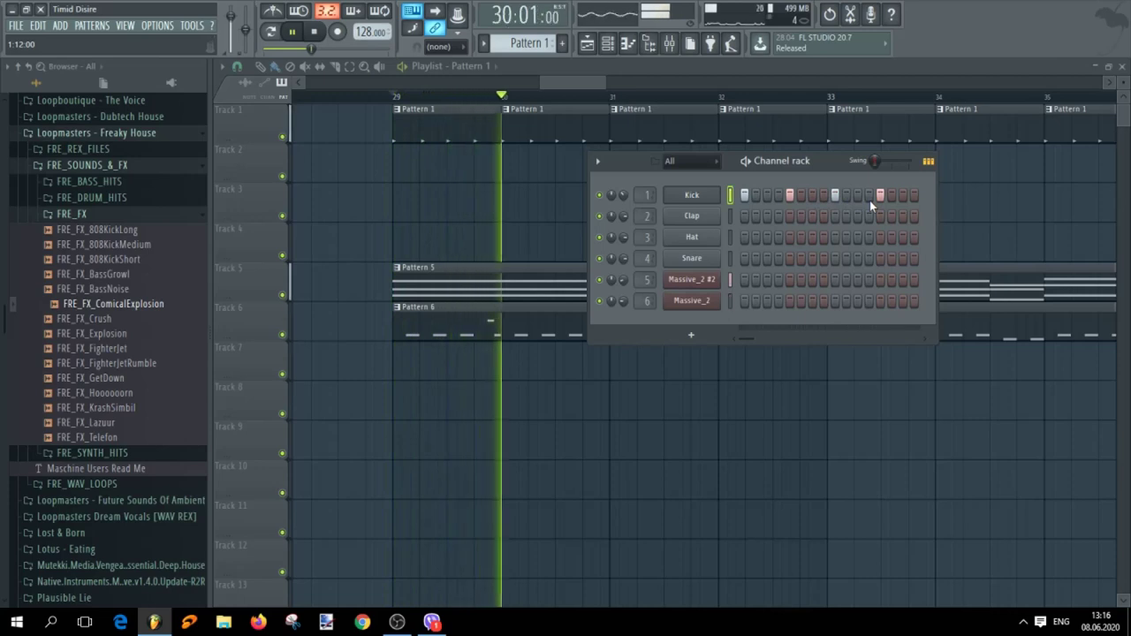
left_click(792, 198)
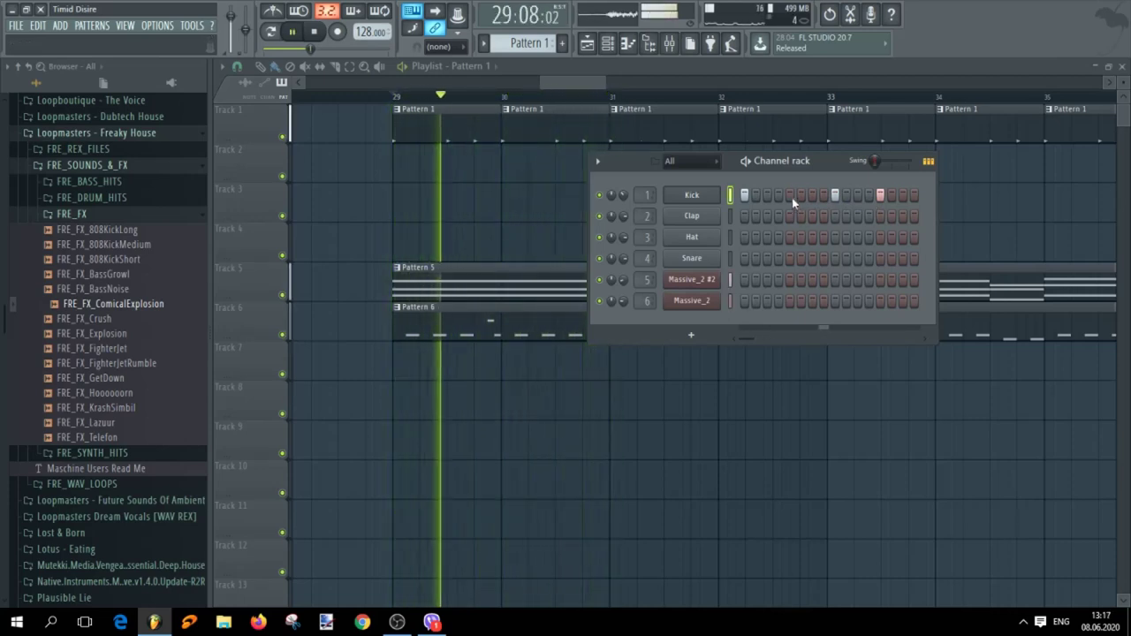
Restore the kick on step 5 of Pattern 1 so kicks fall on steps 1, 5, 9 and 13, and audition it from bar 29
key("space")
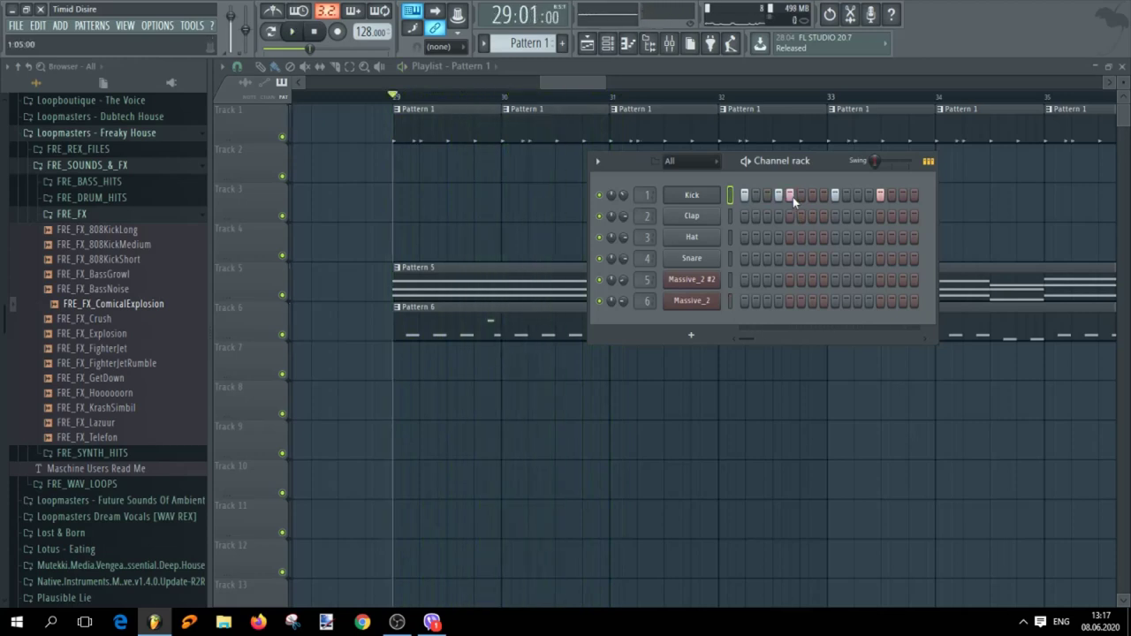
key("space")
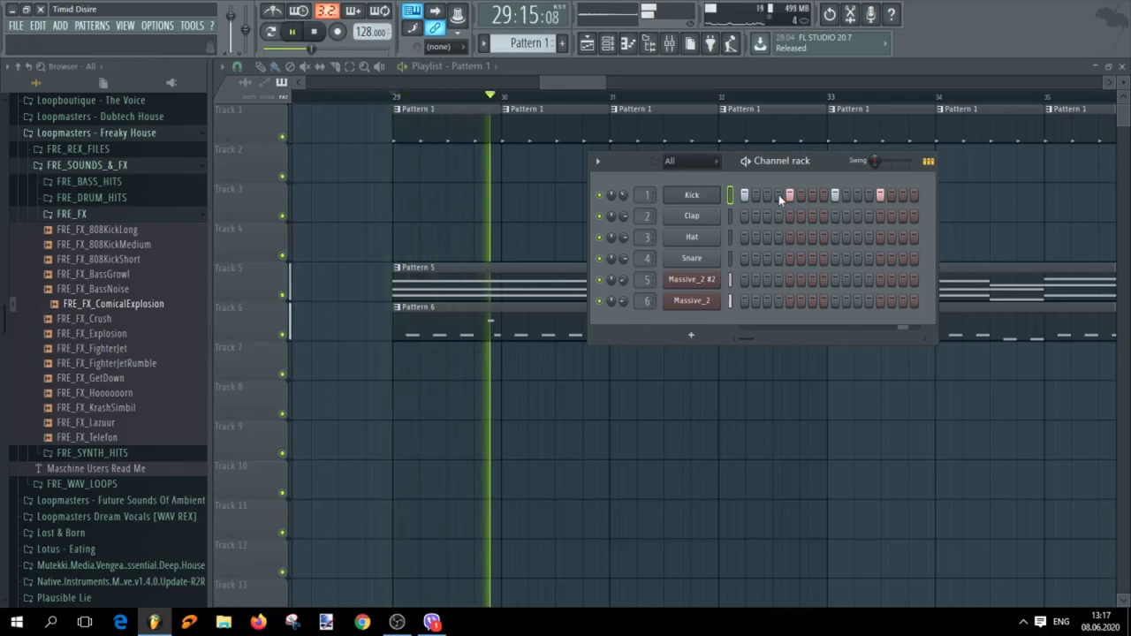
right_click(1030, 201)
scroll(1008, 212, "down", 4)
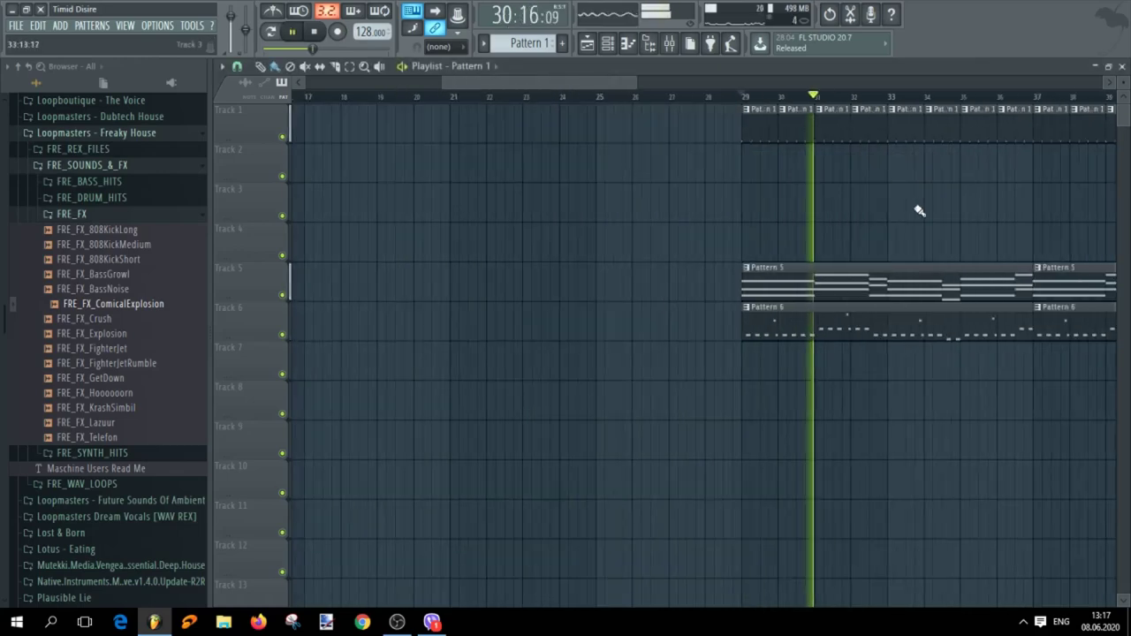
scroll(972, 229, "down", 1)
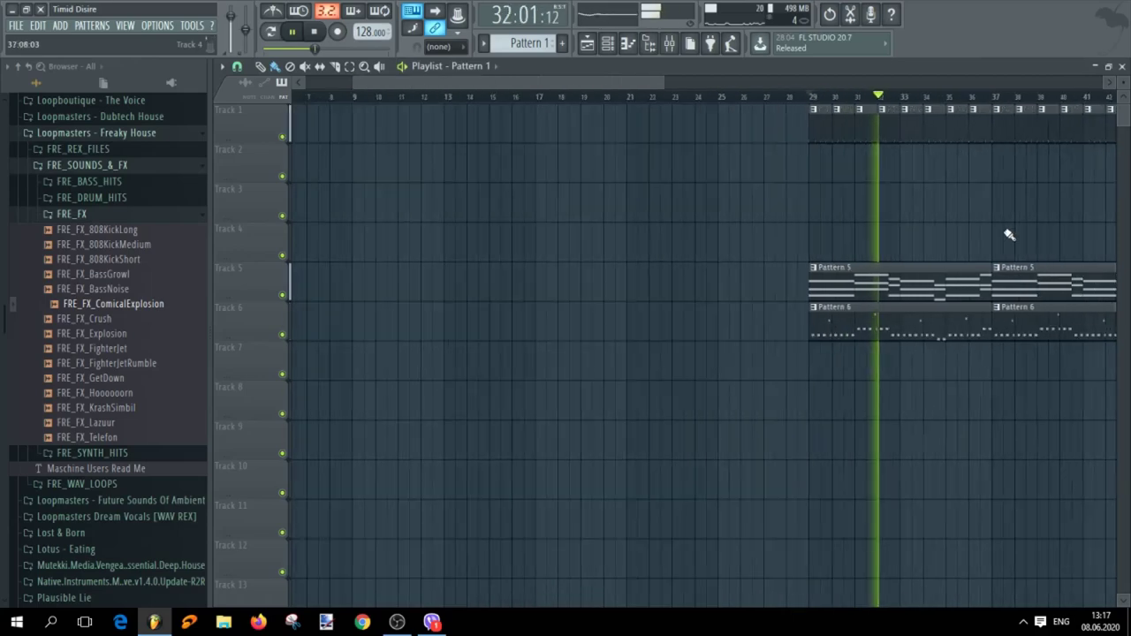
scroll(1011, 235, "up", 2)
scroll(884, 222, "up", 1)
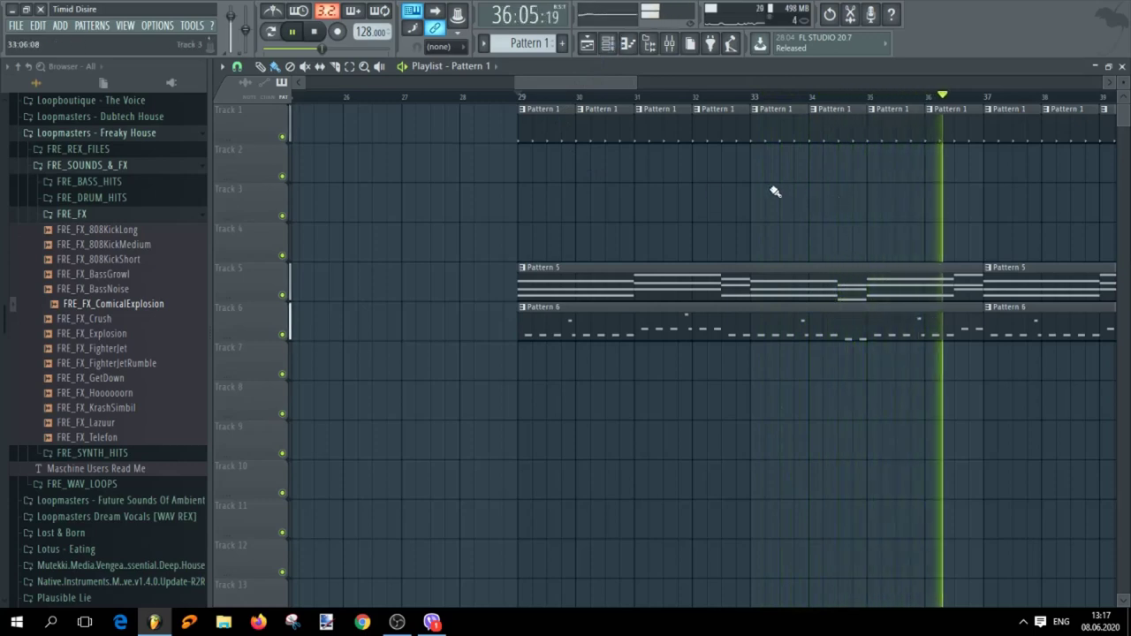
scroll(616, 190, "up", 1)
key("space")
scroll(637, 167, "up", 2)
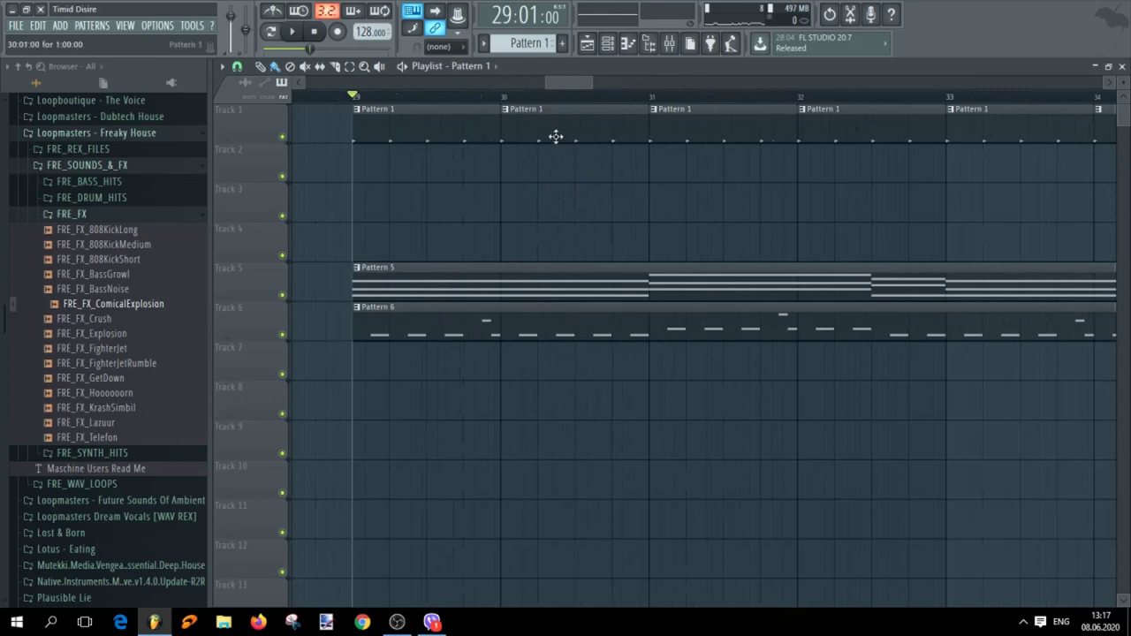
Close the Loopmasters - Freaky House folder and sample Bpm174_E_Street_Bass from the Total Drum & Bass Vol.6 bass loops
key("F6")
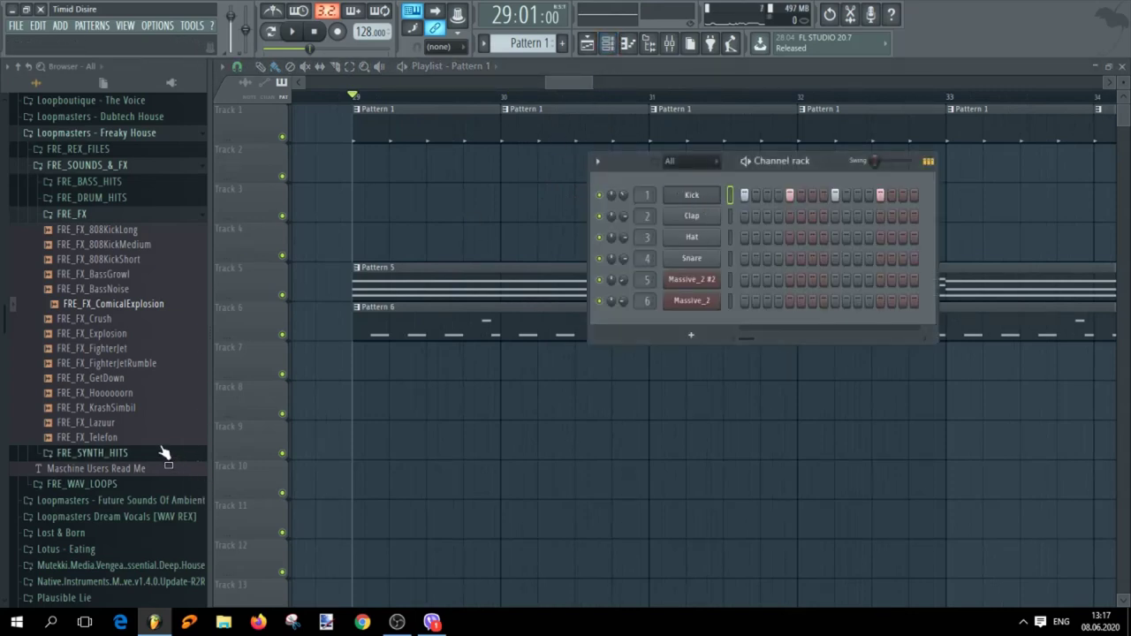
left_click(50, 218)
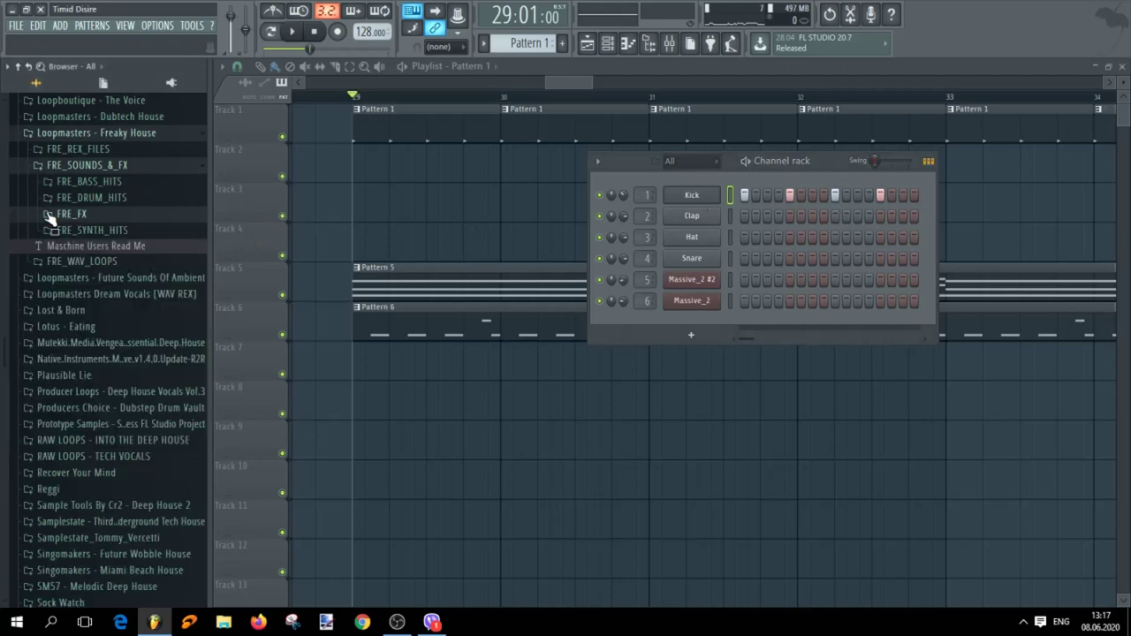
left_click(32, 135)
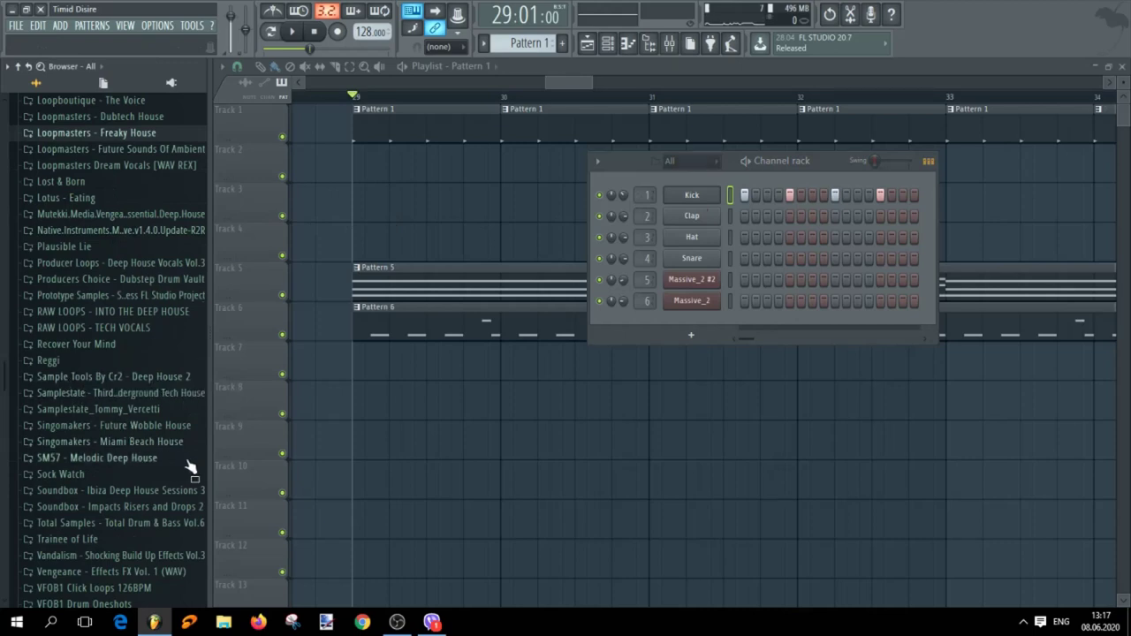
scroll(194, 470, "down", 5)
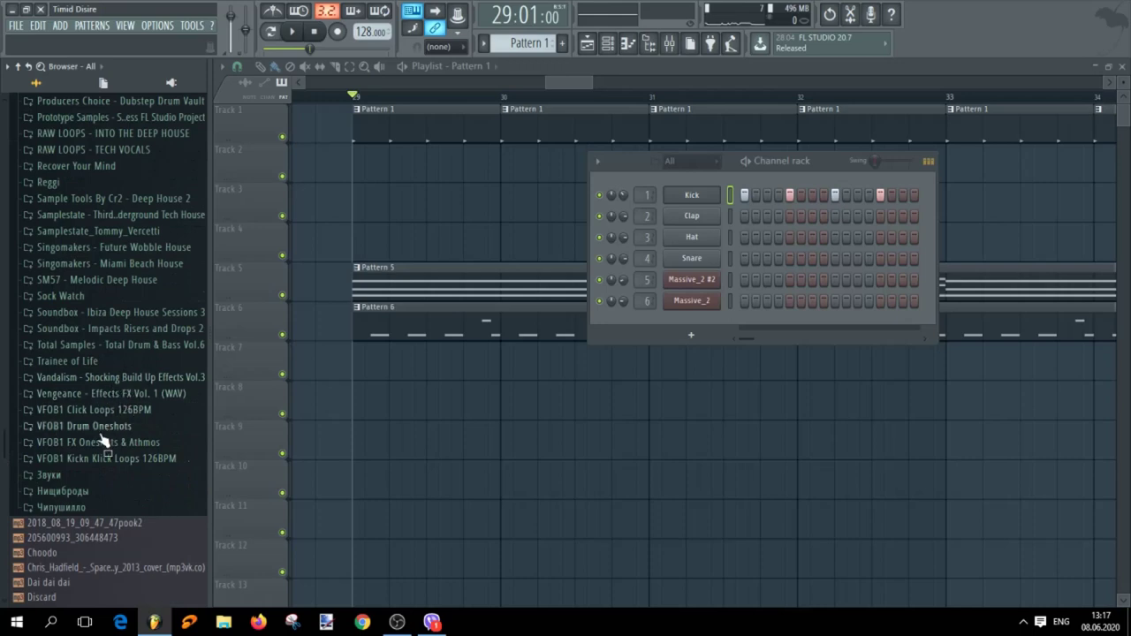
left_click(101, 345)
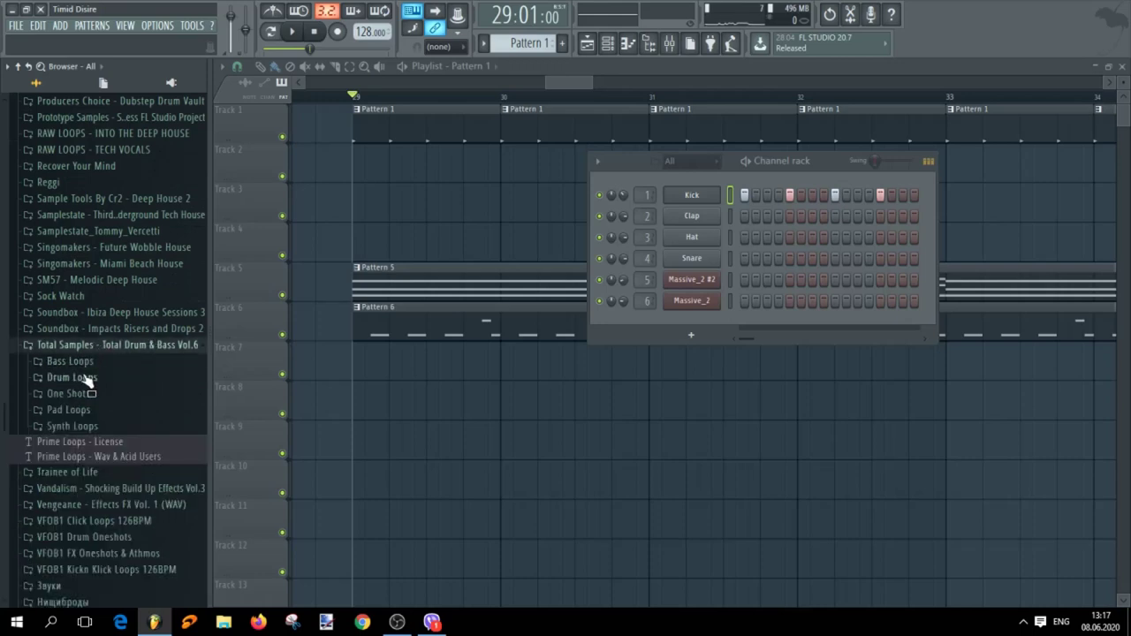
left_click(78, 362)
left_click(75, 363)
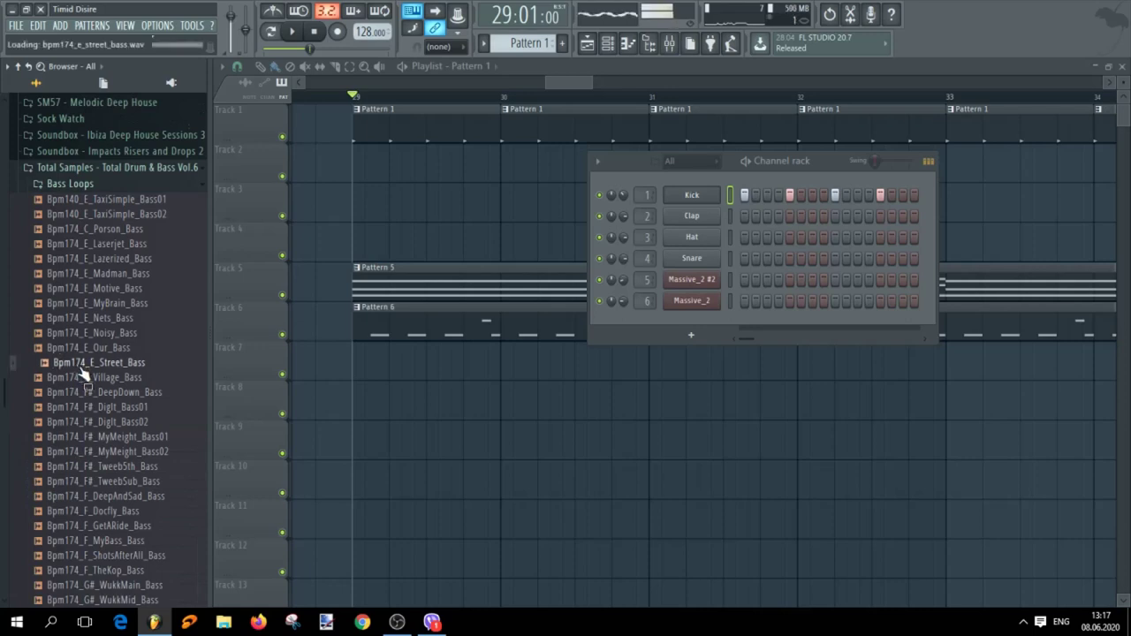
left_click(38, 182)
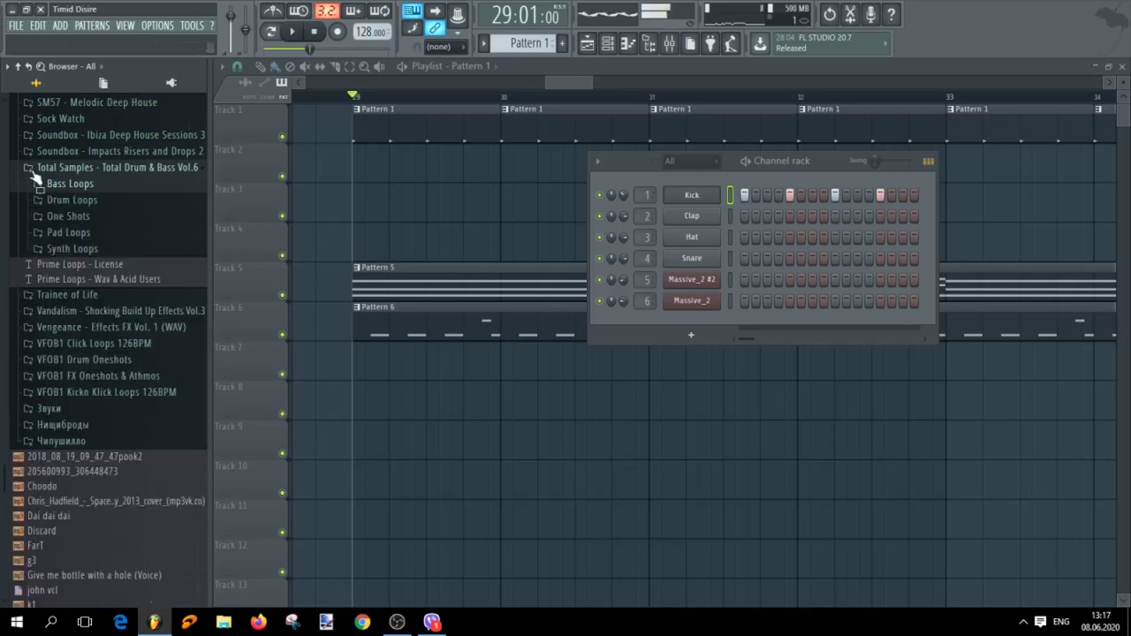
left_click(33, 168)
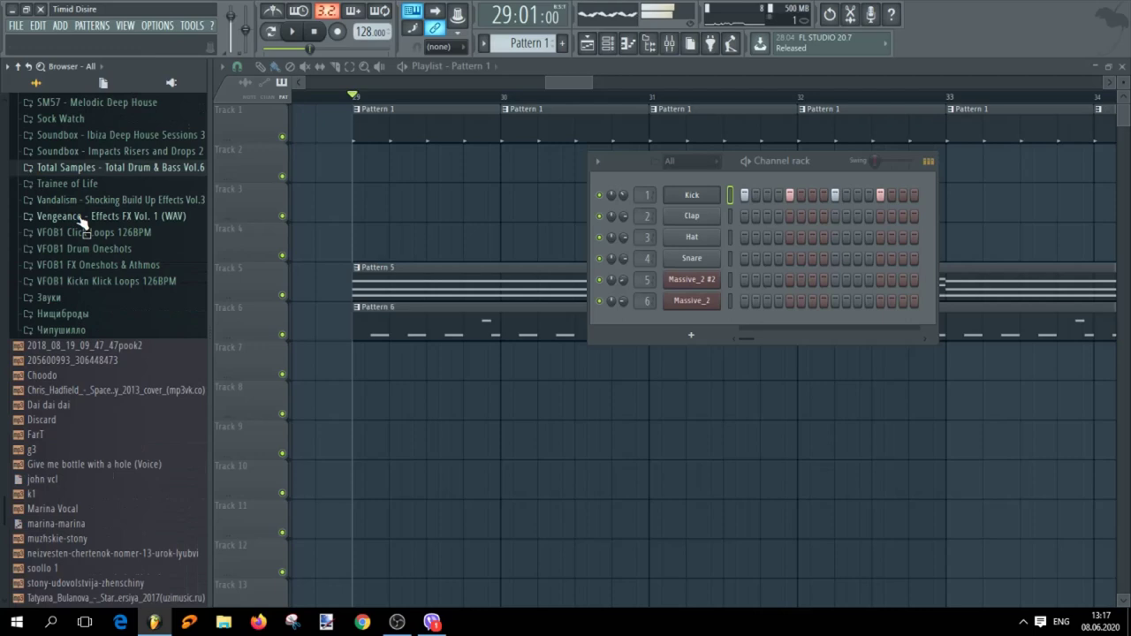
Preview full drum loops from 01 up to 13 in the Soundbox - Ibiza Deep House Sessions 3 library
scroll(35, 221, "up", 2)
left_click(31, 225)
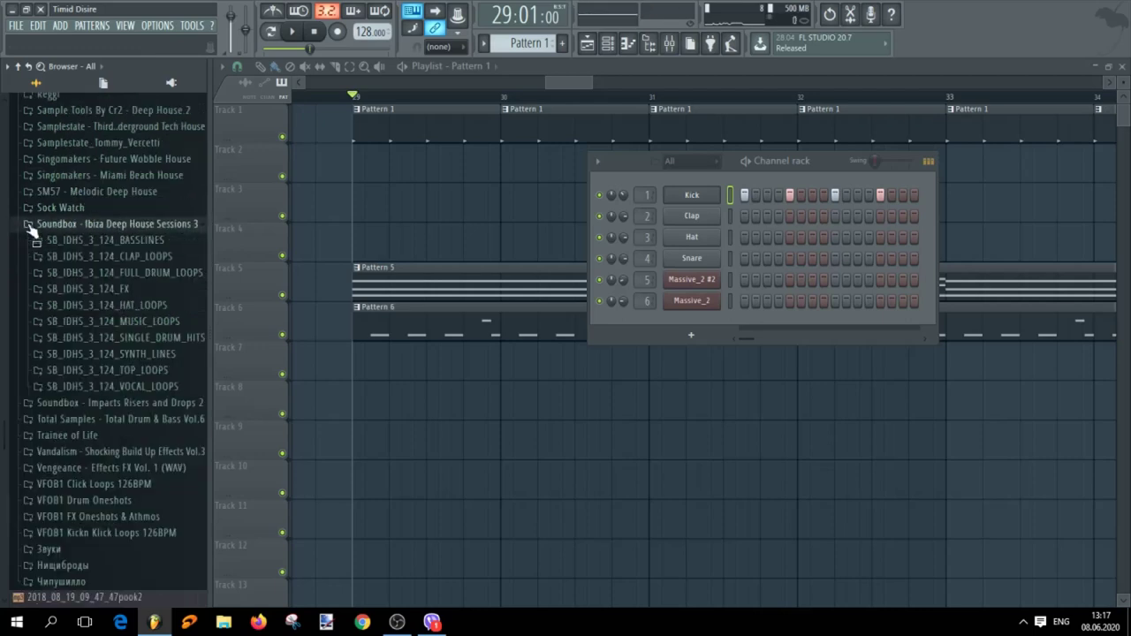
left_click(106, 273)
left_click_drag(113, 298, 119, 268)
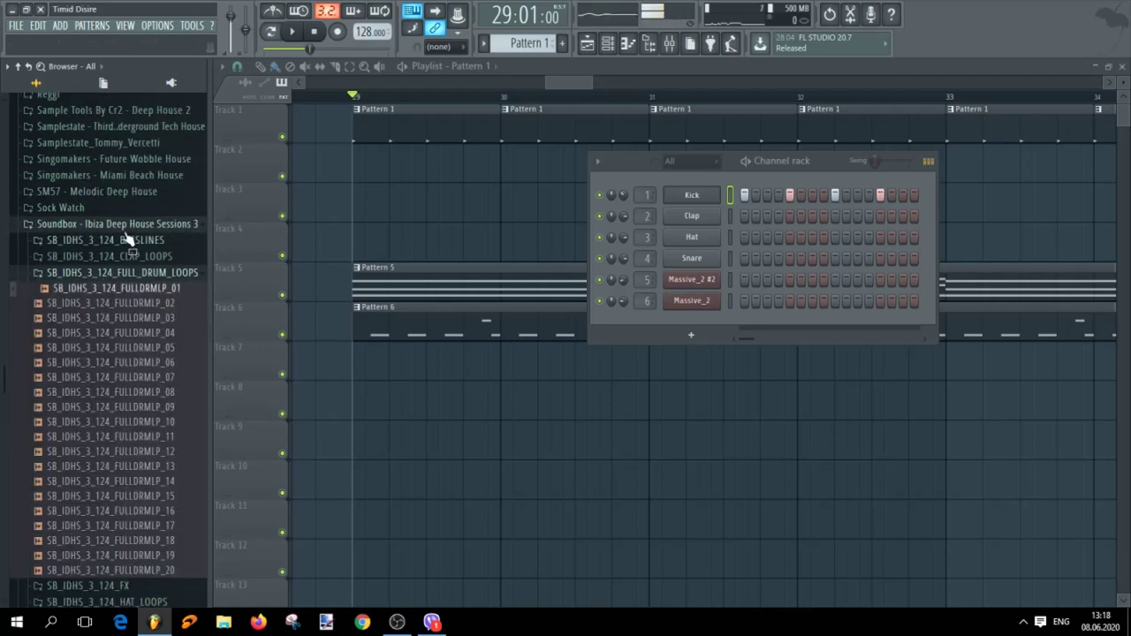
left_click(138, 317)
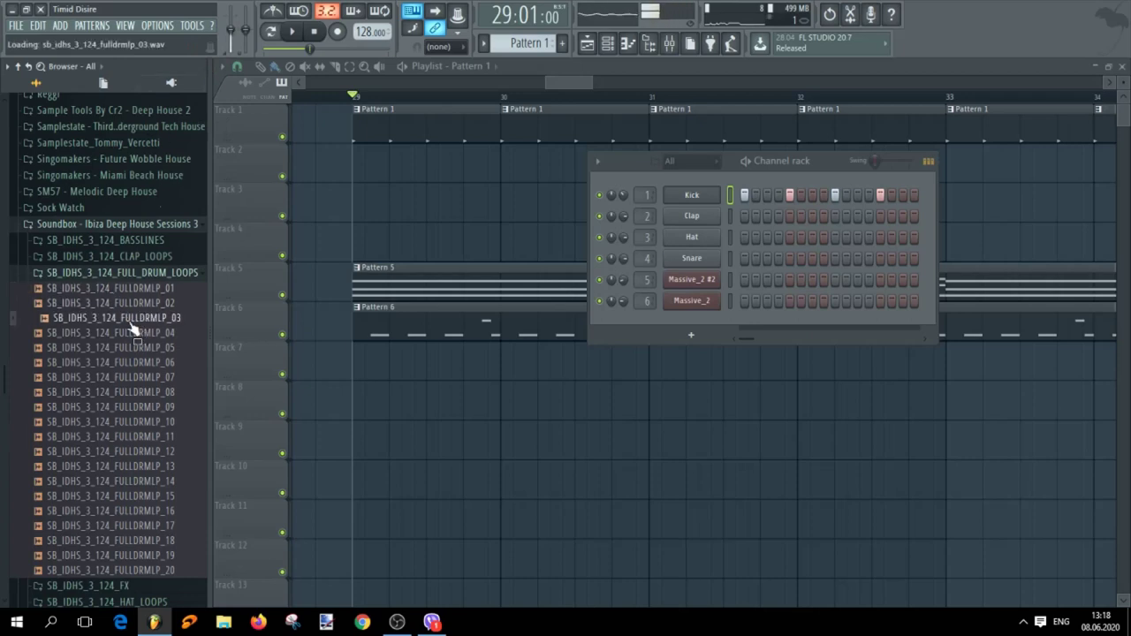
left_click(134, 348)
left_click(133, 379)
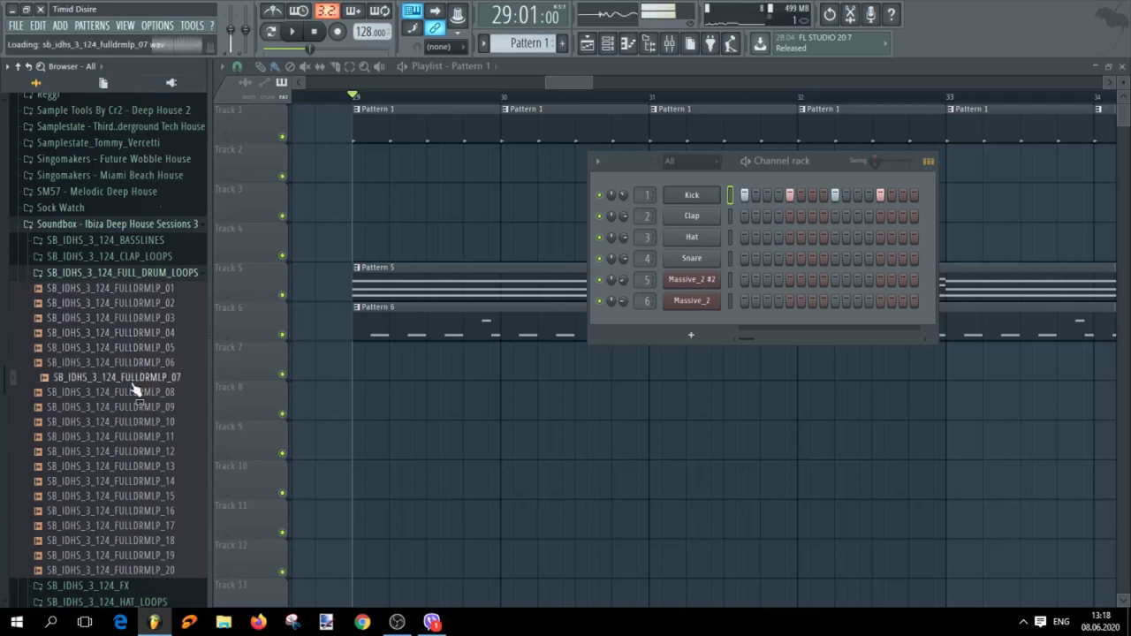
left_click(128, 407)
left_click(137, 424)
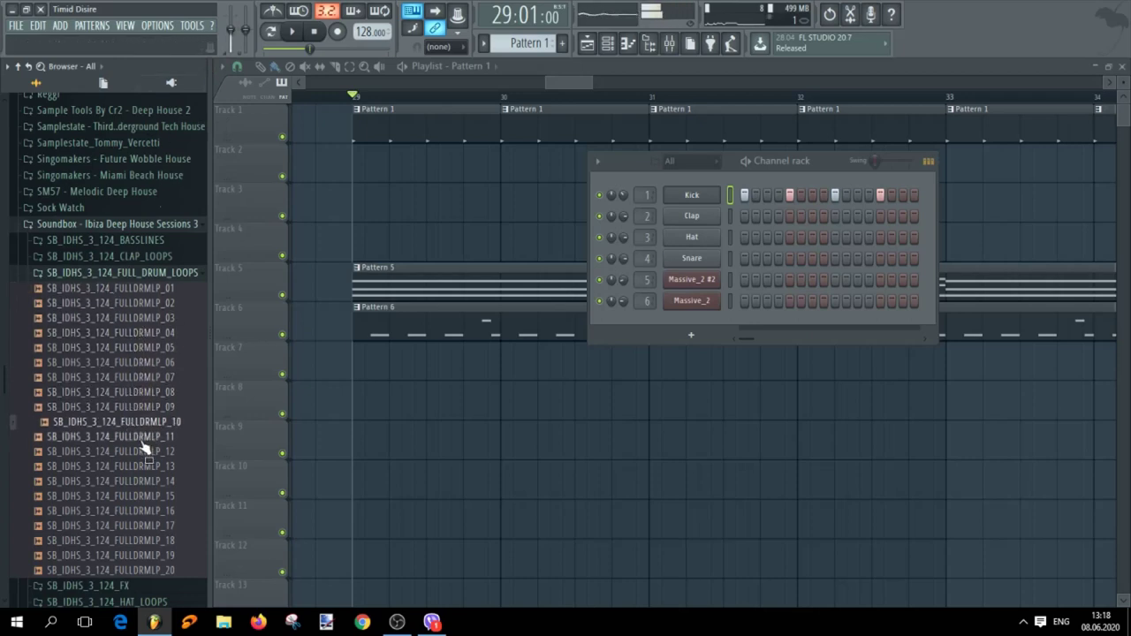
left_click(132, 438)
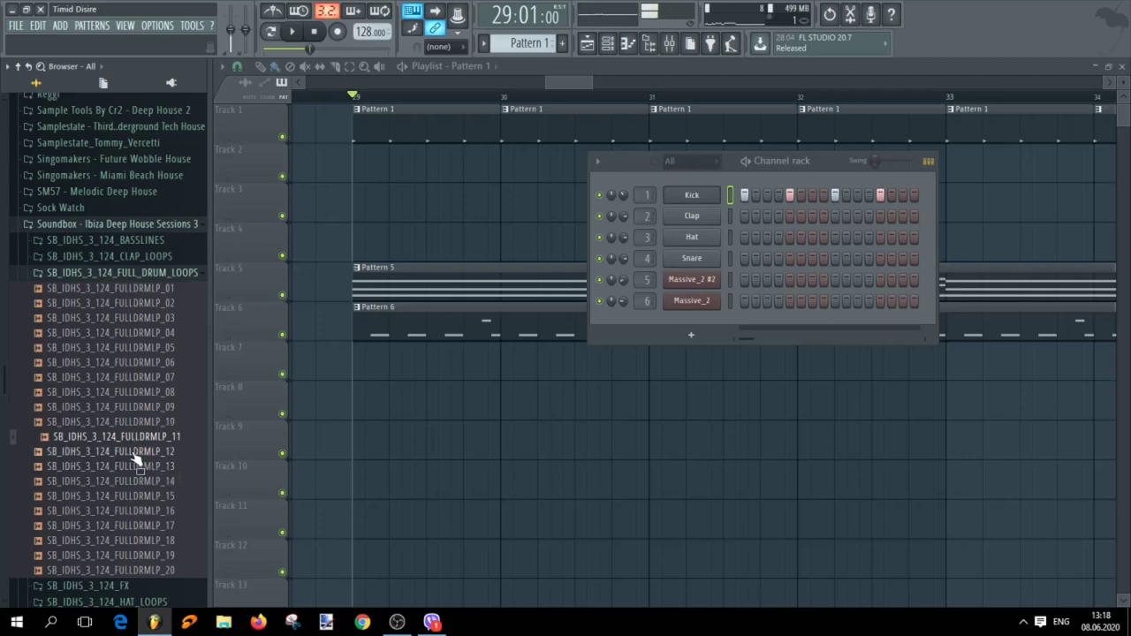
left_click(140, 452)
left_click(136, 472)
Preview full drum loops 14 to 17 and place SB_IDHS_3_124_FULLDRMLP_15 on Track 2 at bar 29
scroll(193, 459, "down", 4)
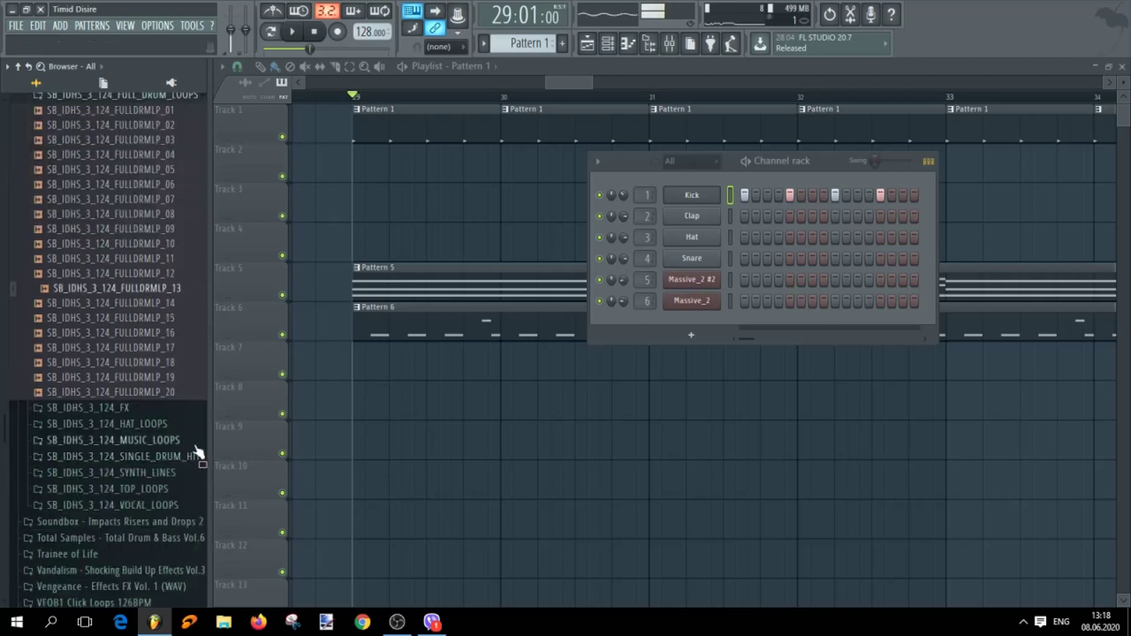
left_click(130, 305)
left_click(133, 320)
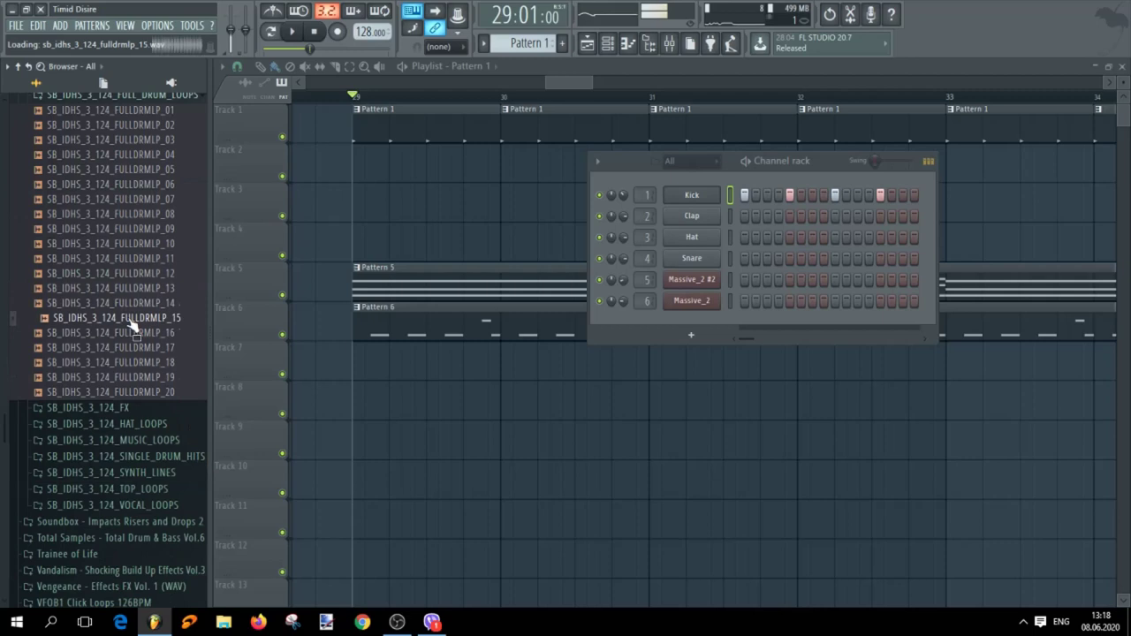
left_click(137, 338)
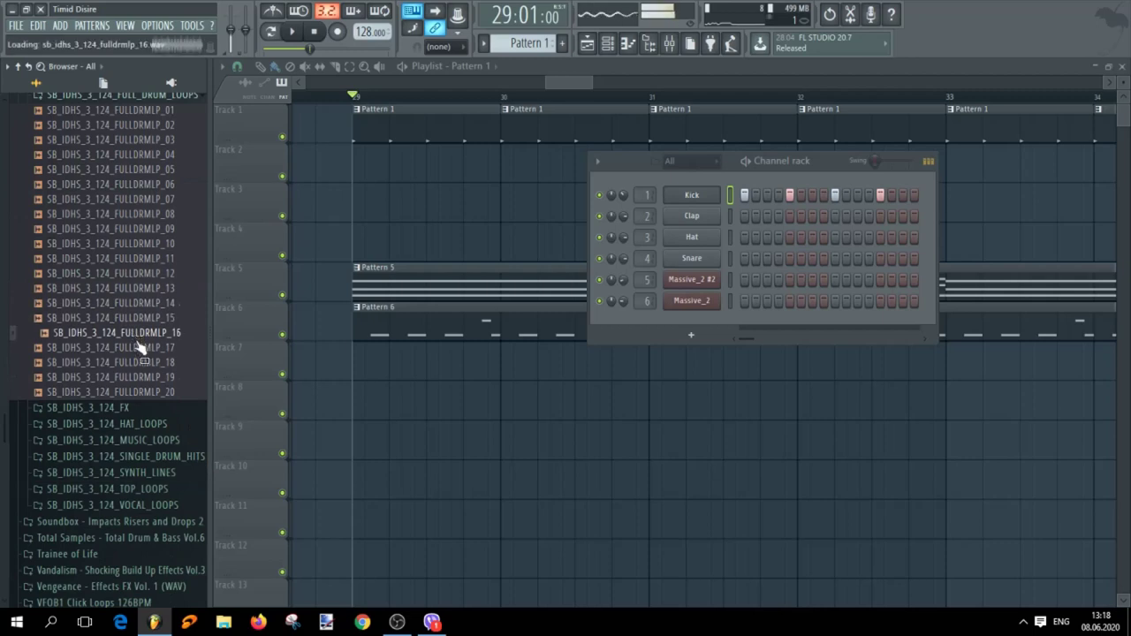
left_click(135, 350)
left_click(132, 320)
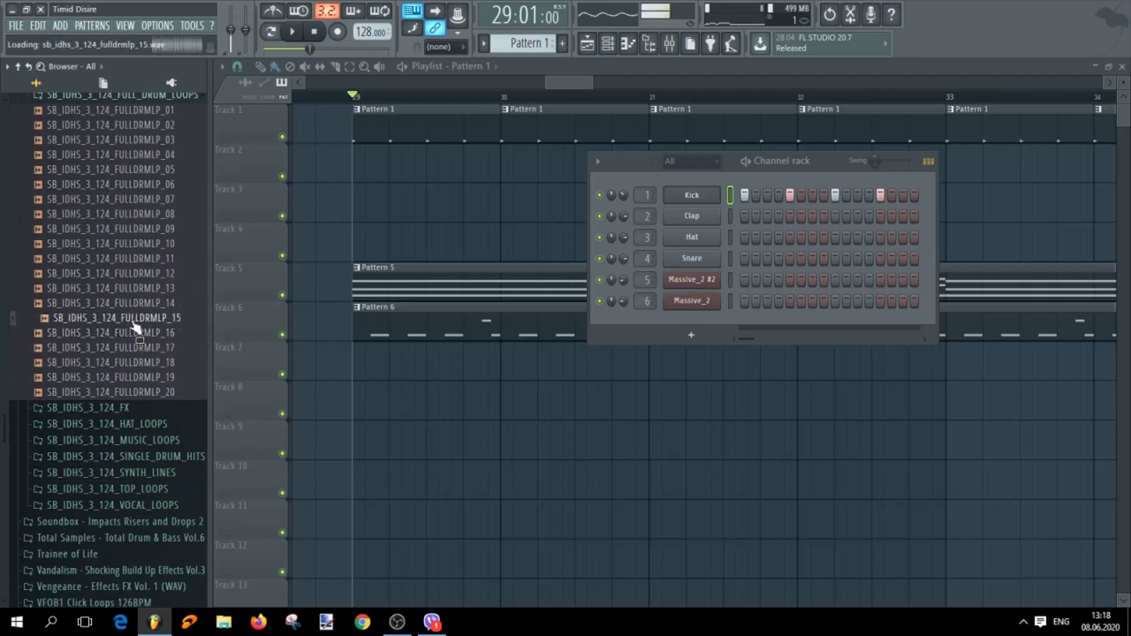
key("F6")
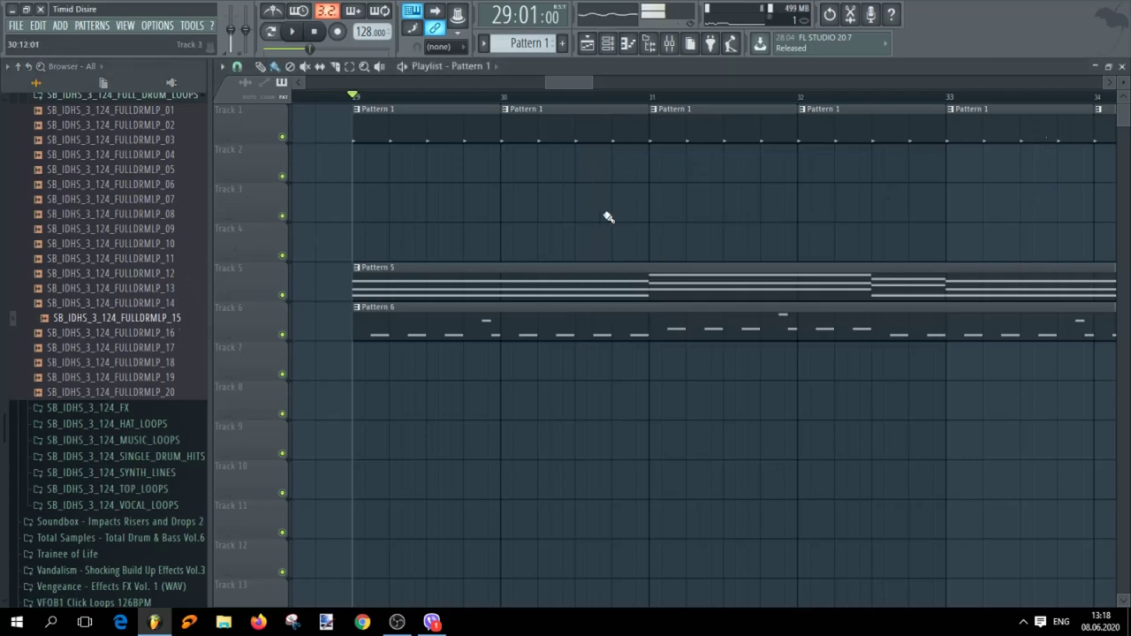
left_click_drag(146, 320, 443, 165)
left_click_drag(560, 173, 457, 202)
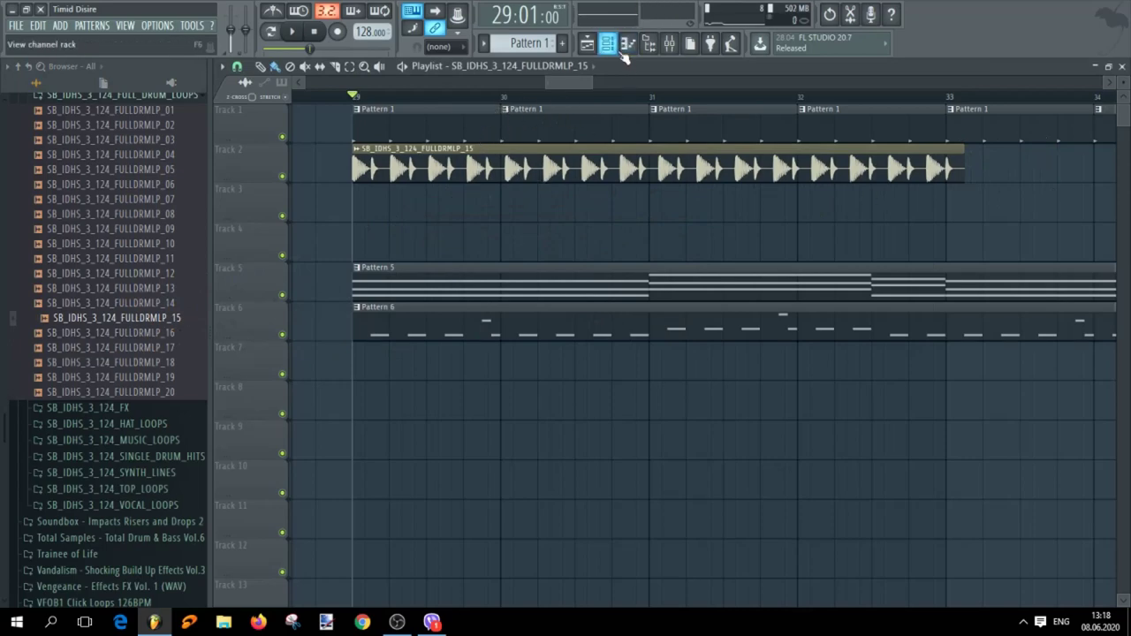
Delete all the Pattern 1 clips from Track 1
scroll(437, 129, "down", 3)
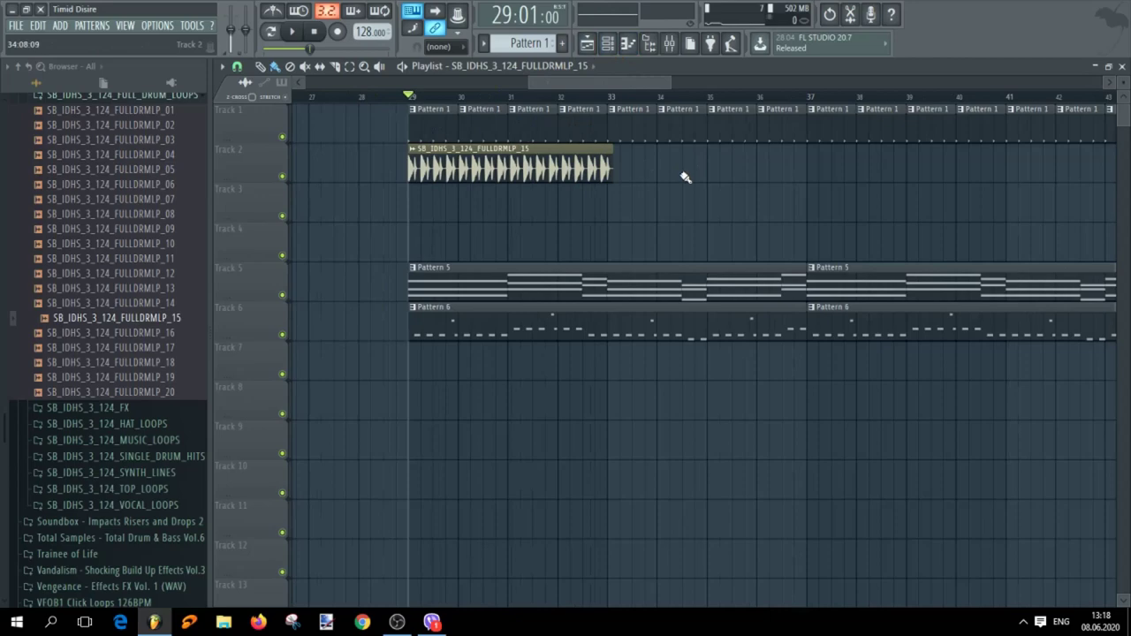
scroll(682, 174, "down", 3)
left_click_drag(907, 132, 579, 135)
scroll(434, 253, "up", 3)
scroll(331, 245, "down", 2)
scroll(323, 230, "up", 3)
scroll(357, 203, "down", 2)
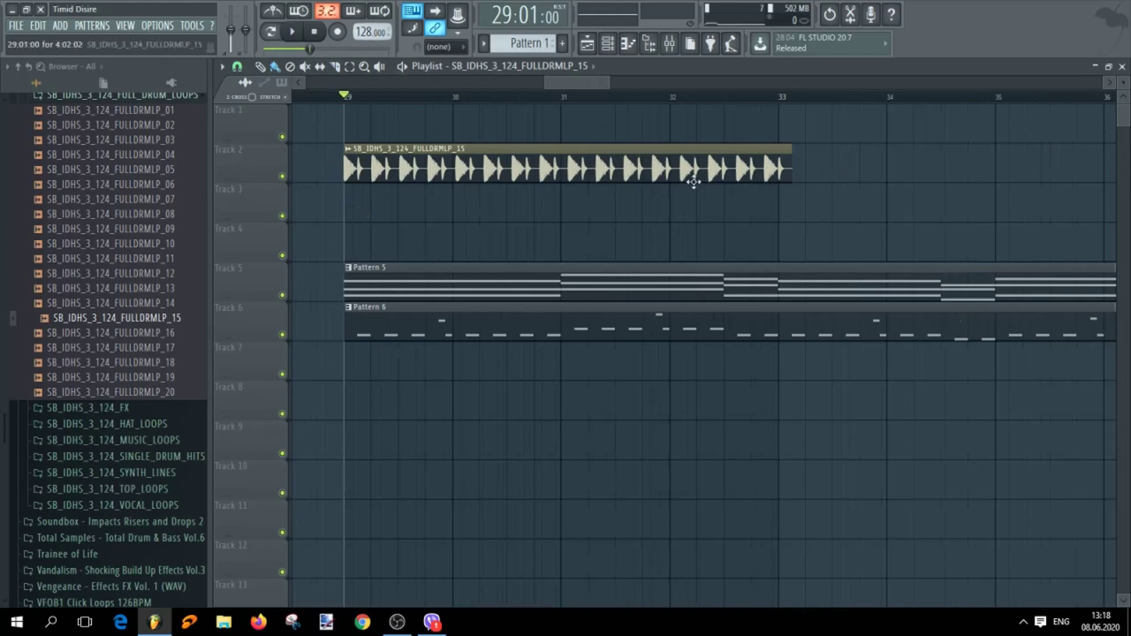
Audition the Track 2 drum loop and time-stretch it shorter so it ends exactly at bar 33
double_click(501, 169)
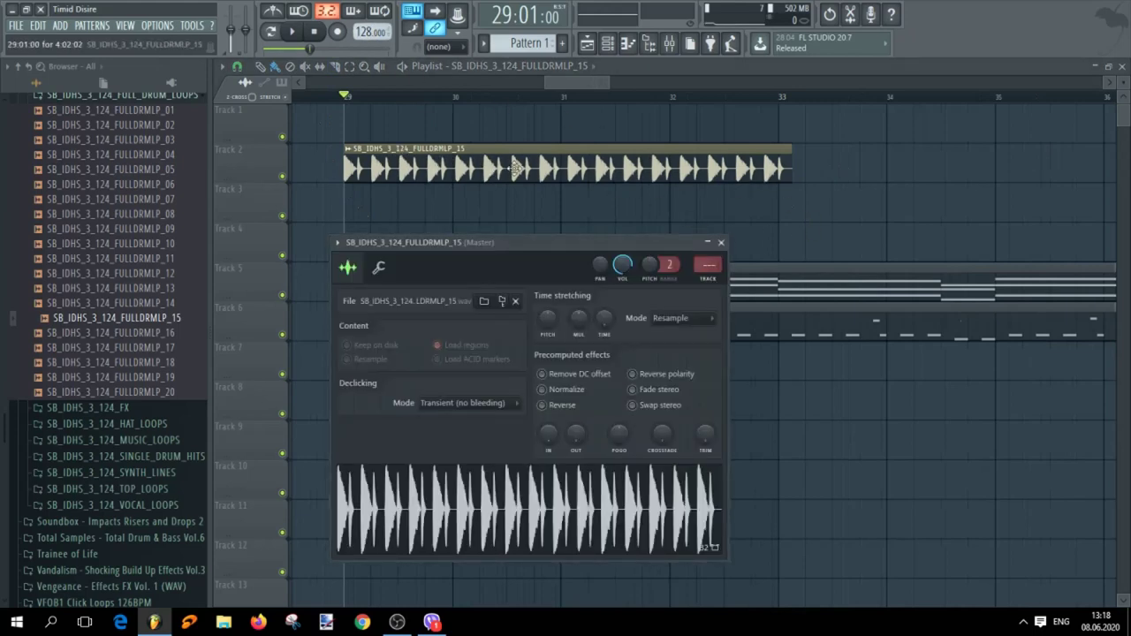
key("space")
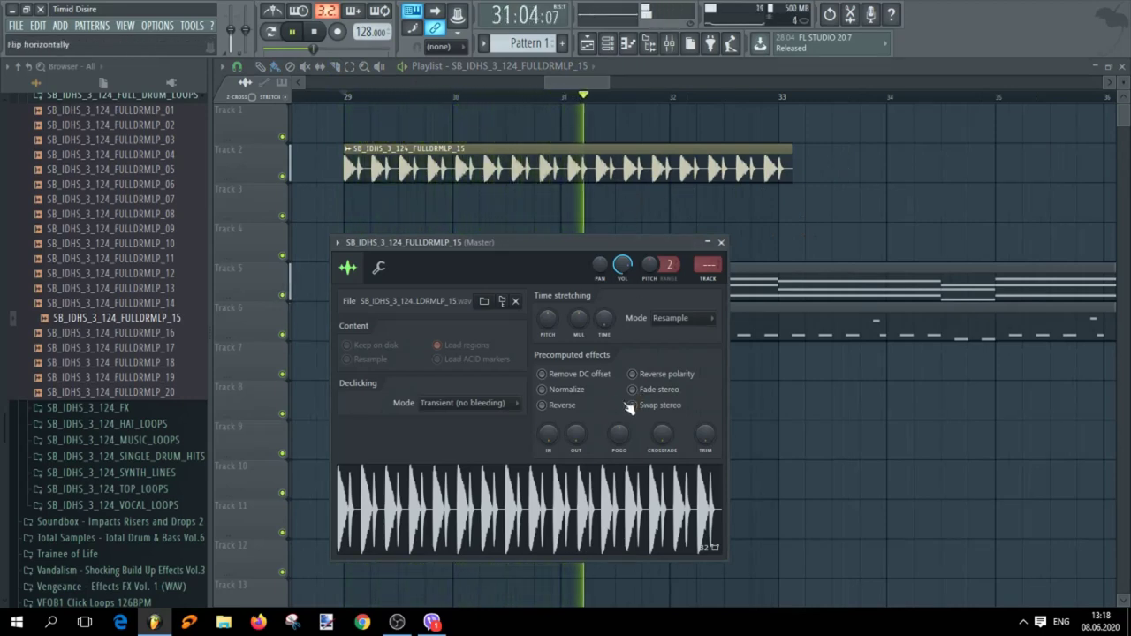
key("space")
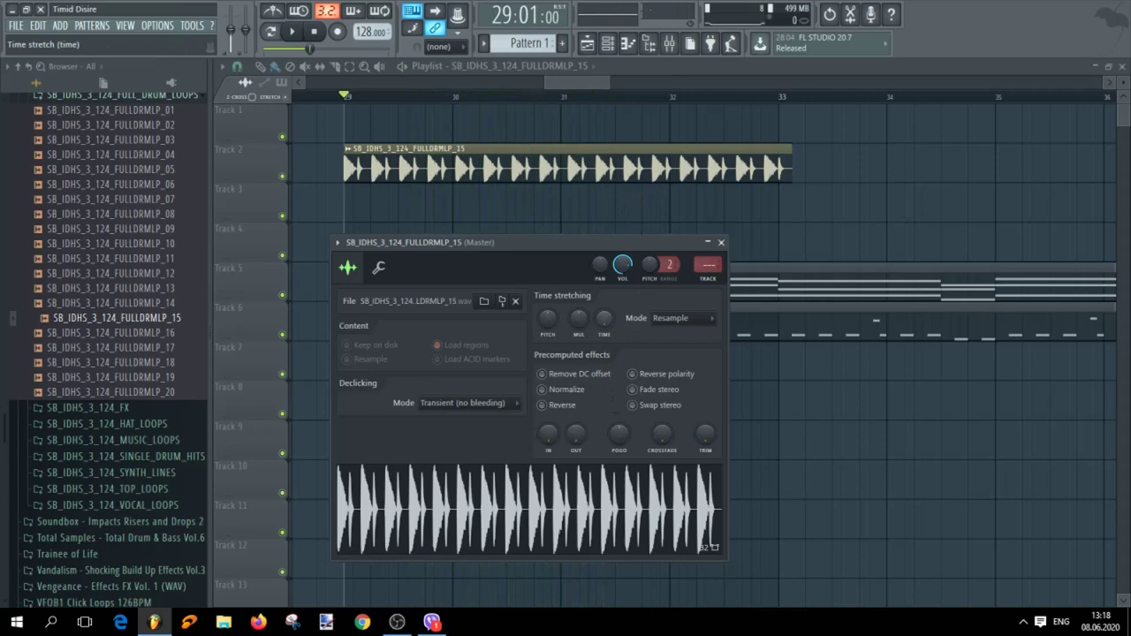
mouse_move(605, 318)
left_mouse_down()
mouse_move(604, 347)
mouse_move(605, 306)
left_mouse_up()
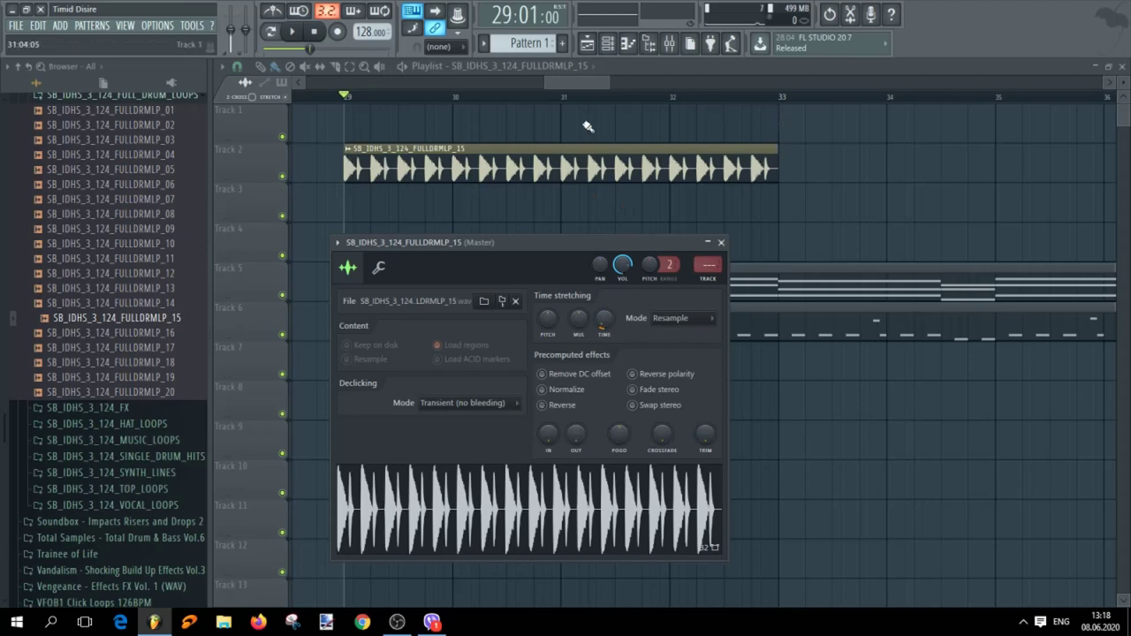
Lower the drum loop's volume to about 37% during playback and close its sample settings
key("space")
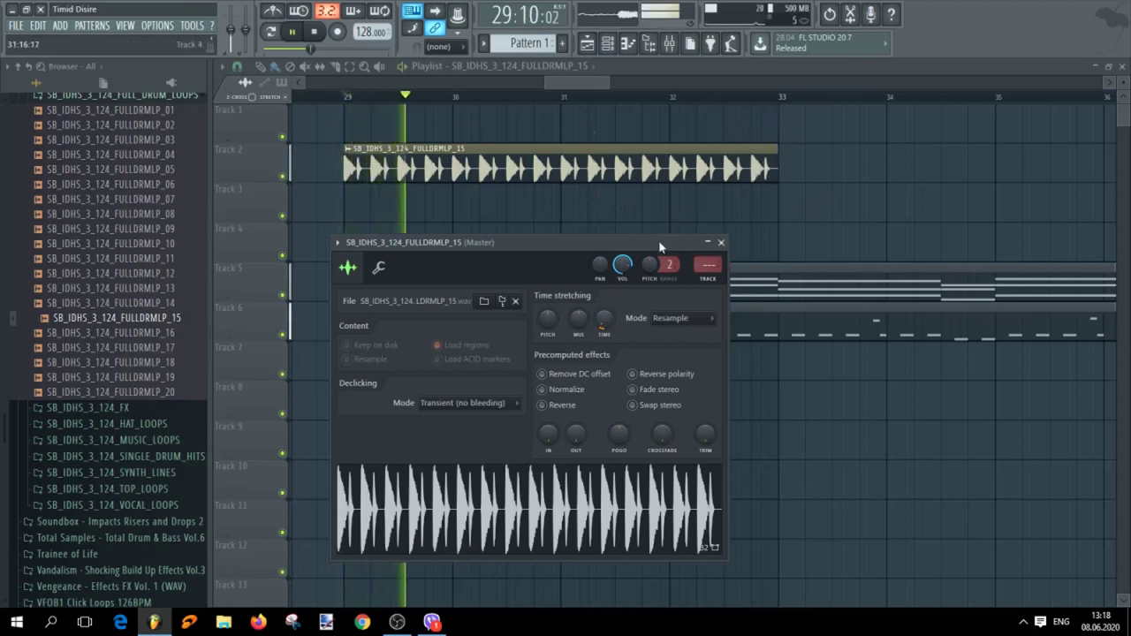
left_click_drag(623, 265, 622, 270)
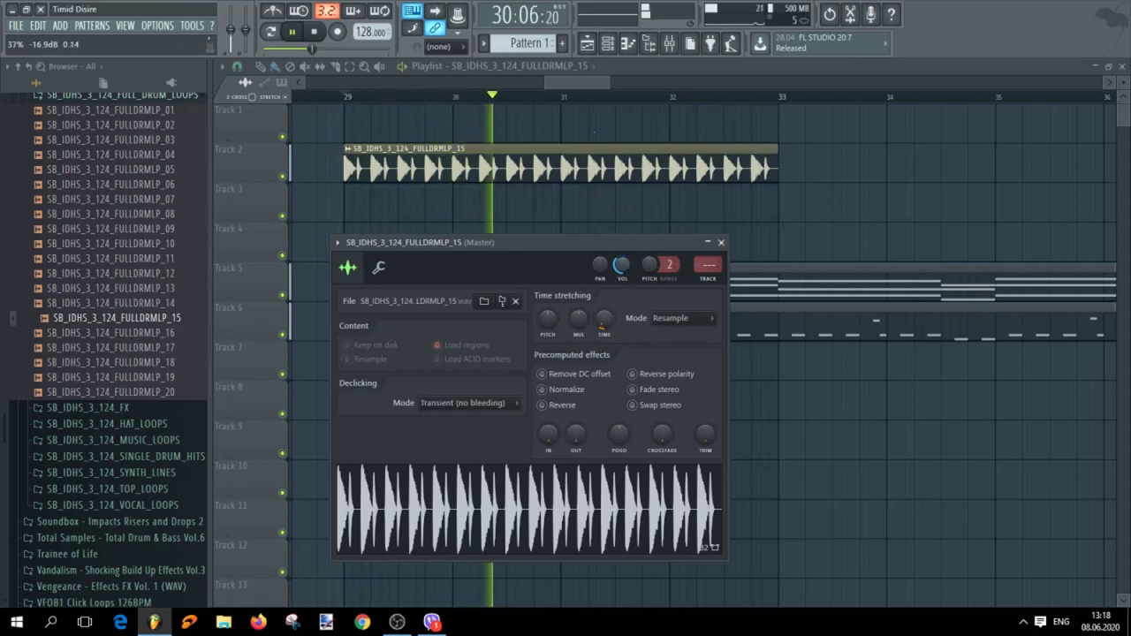
right_click(846, 190)
scroll(816, 274, "down", 3)
scroll(820, 268, "up", 5)
scroll(798, 256, "down", 4)
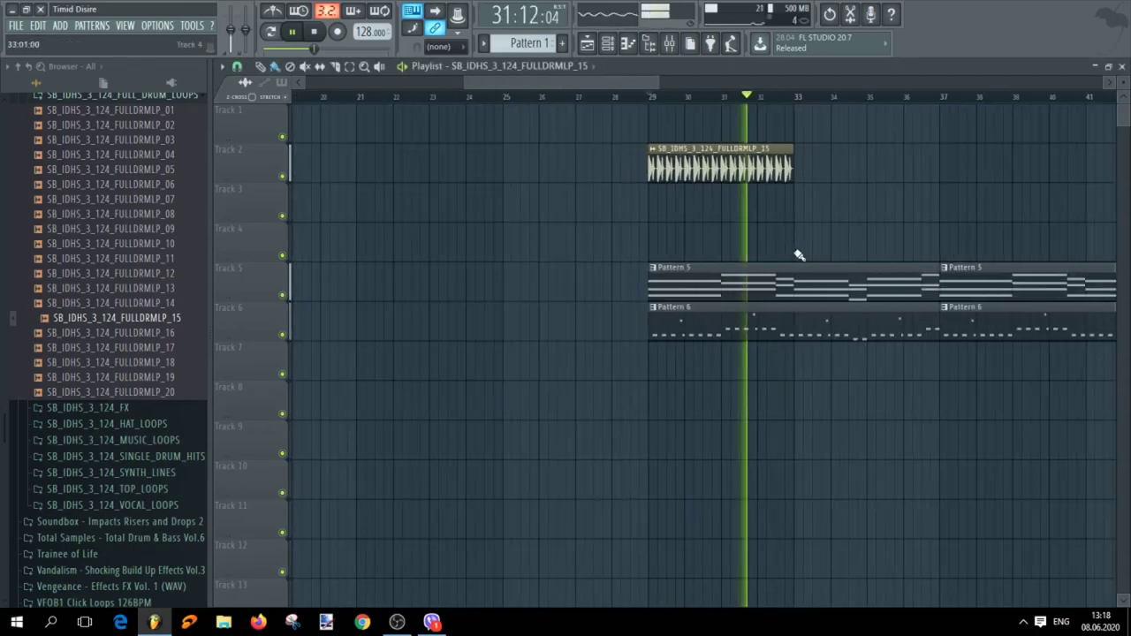
Stop playback and repeat the Track 2 drum loop clip back to back from bar 33 up to bar 57
scroll(837, 242, "up", 1)
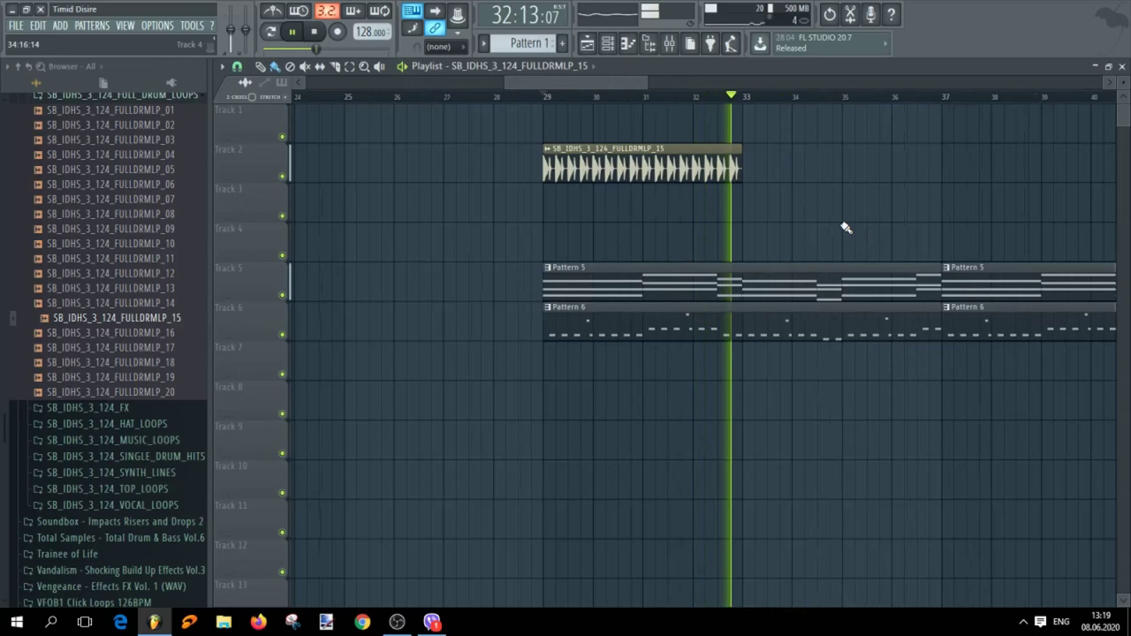
key("space")
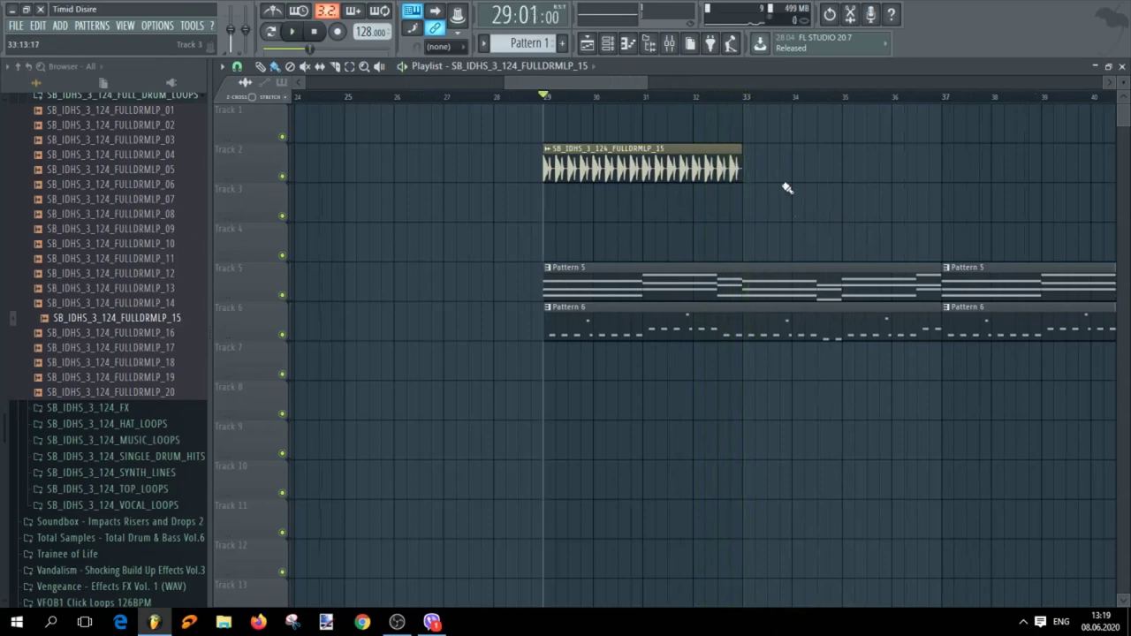
scroll(786, 188, "down", 3)
scroll(955, 192, "up", 3)
scroll(722, 213, "down", 2)
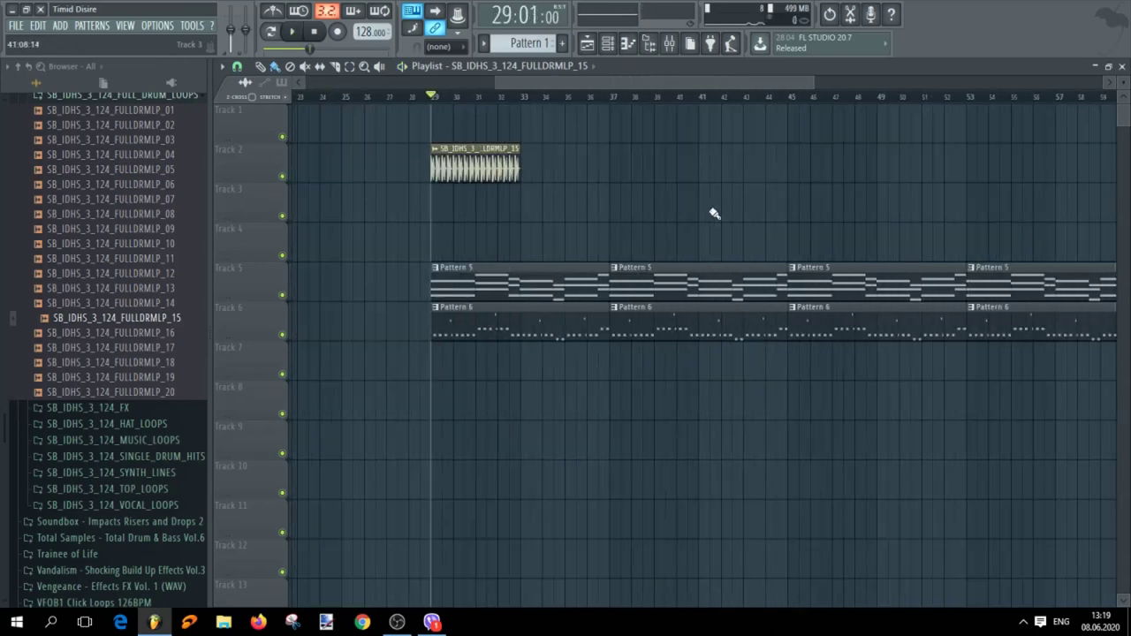
left_click_drag(530, 164, 1001, 168)
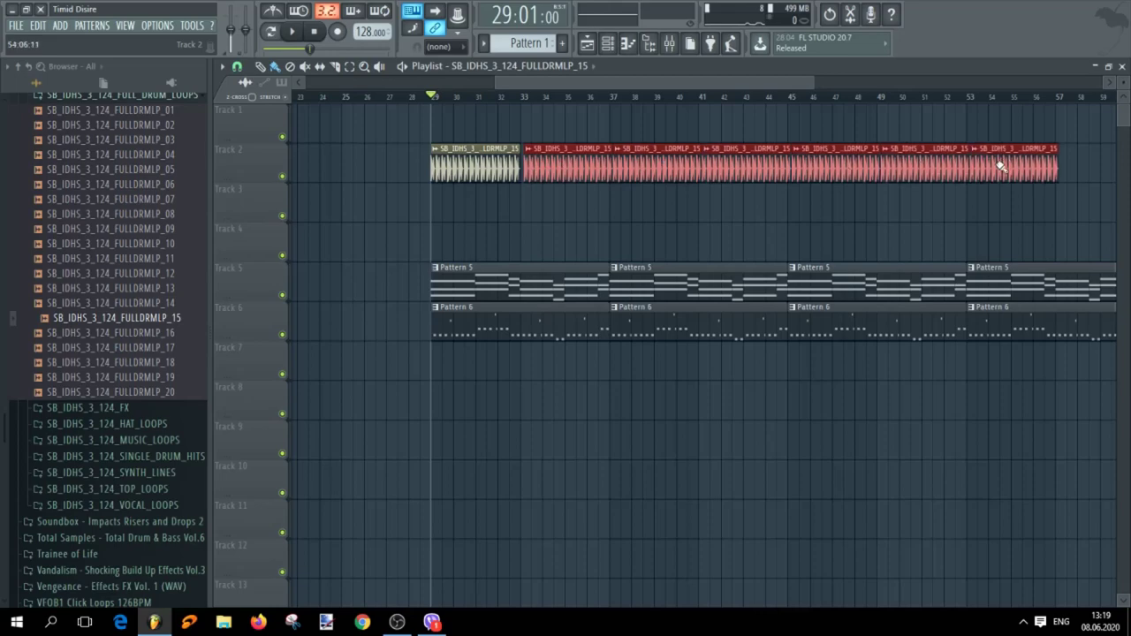
scroll(539, 195, "up", 3)
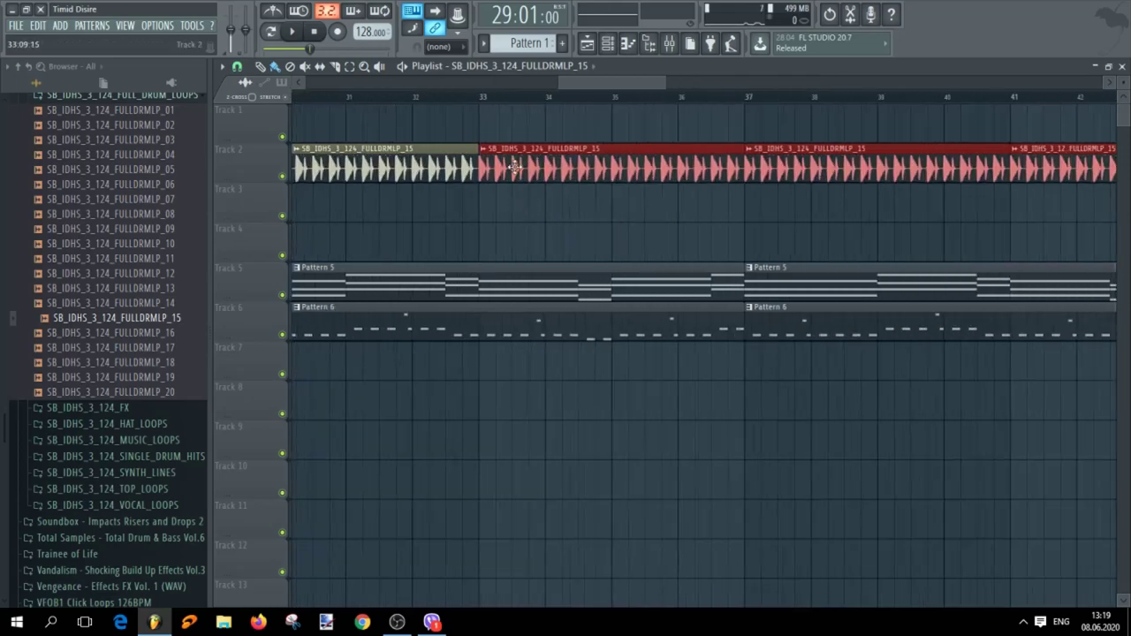
scroll(539, 212, "down", 3)
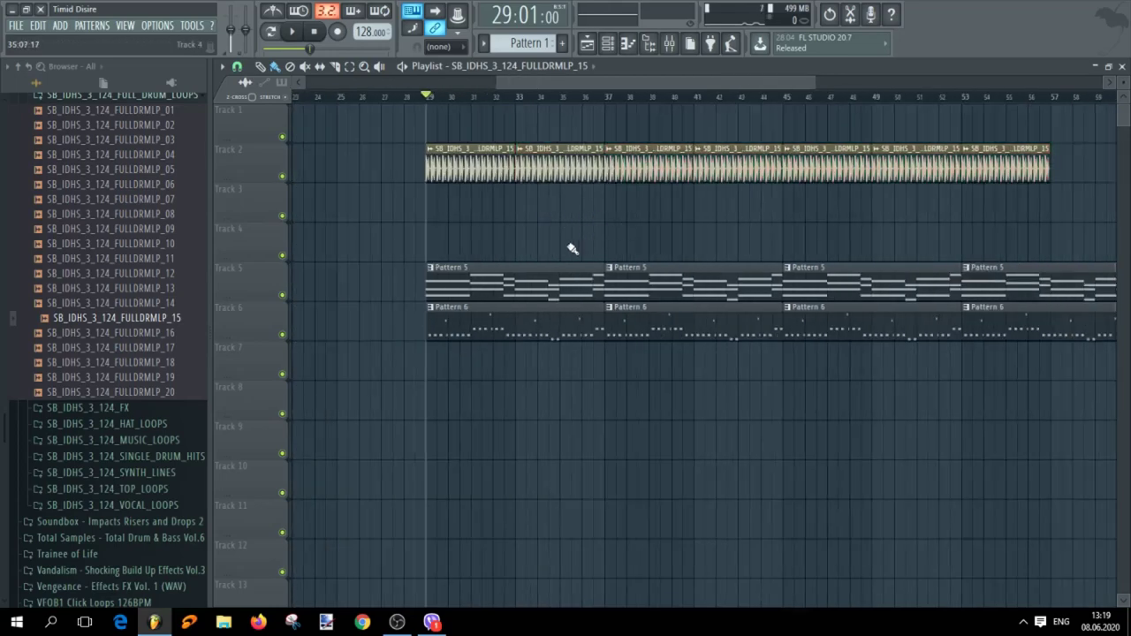
During playback, slice the second drum loop clip shortly before bar 37 and delete its tail to leave a short gap
key("space")
scroll(530, 239, "up", 2)
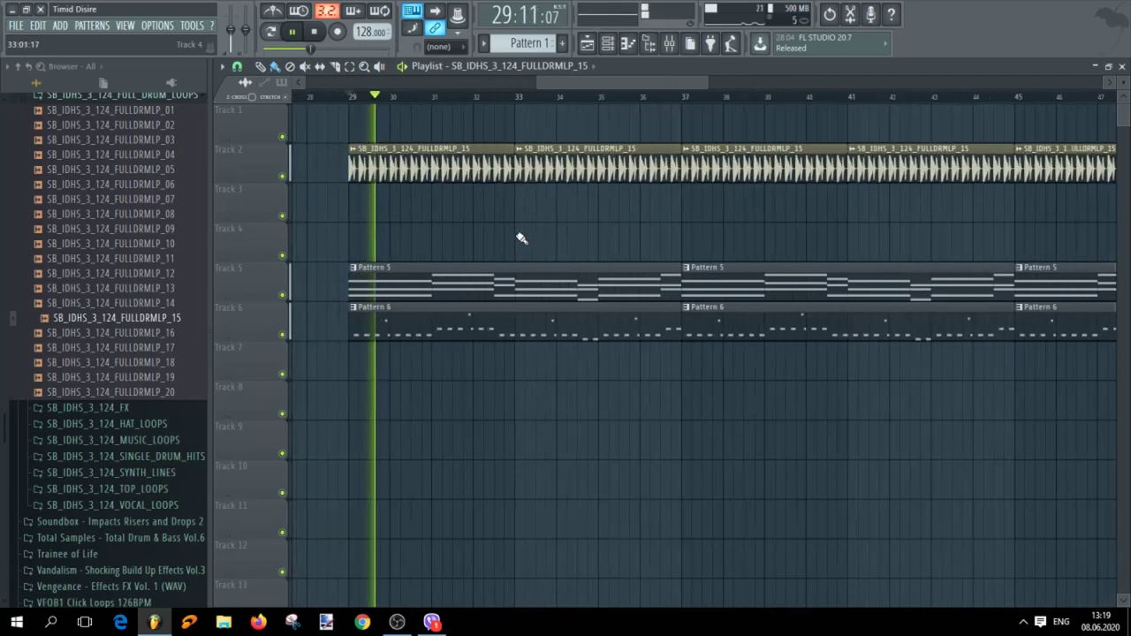
scroll(591, 239, "up", 5)
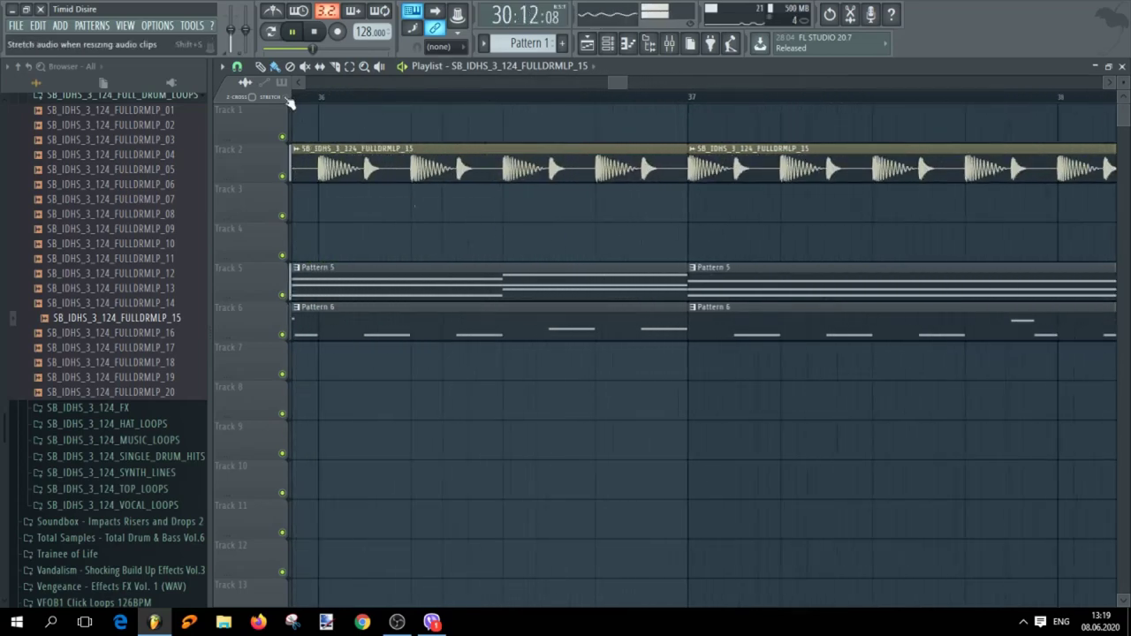
left_click(336, 68)
scroll(570, 194, "up", 2)
left_click_drag(513, 150, 513, 228)
scroll(512, 227, "down", 1)
left_click(275, 67)
scroll(548, 186, "down", 5)
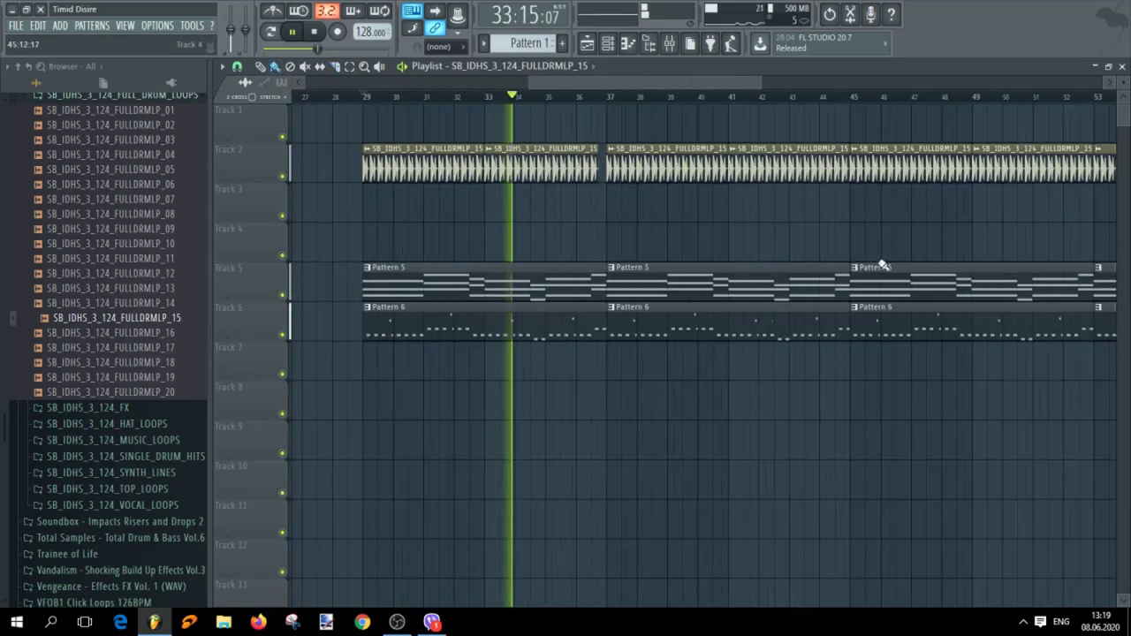
Slice the drum loop clip ahead of bar 45 and delete its last half bar, leaving a longer gap before bar 45
scroll(818, 261, "up", 3)
left_click(335, 66)
scroll(600, 217, "up", 3)
left_click_drag(414, 148, 438, 230)
scroll(438, 230, "down", 3)
scroll(404, 230, "up", 3)
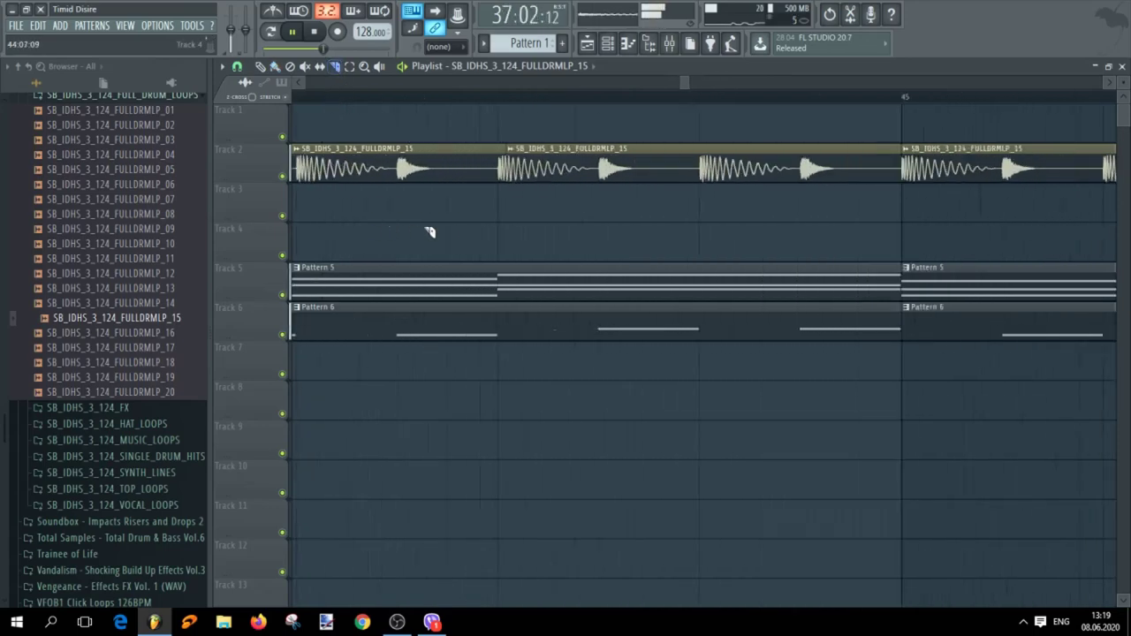
scroll(512, 237, "up", 1)
left_click_drag(566, 143, 564, 221)
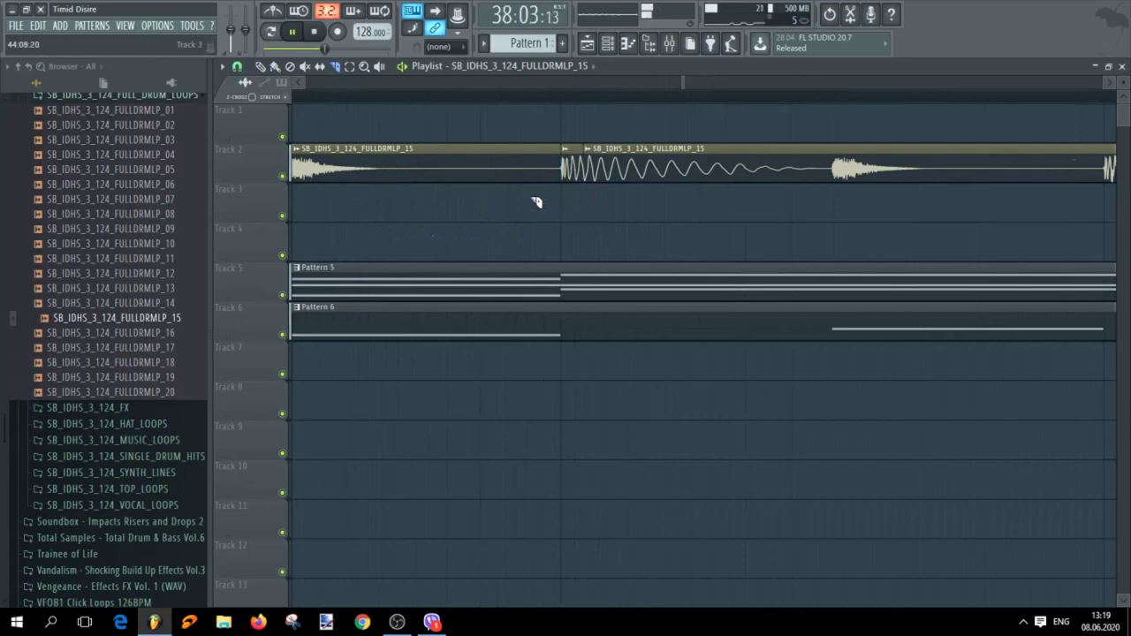
left_click(275, 66)
right_click(715, 173)
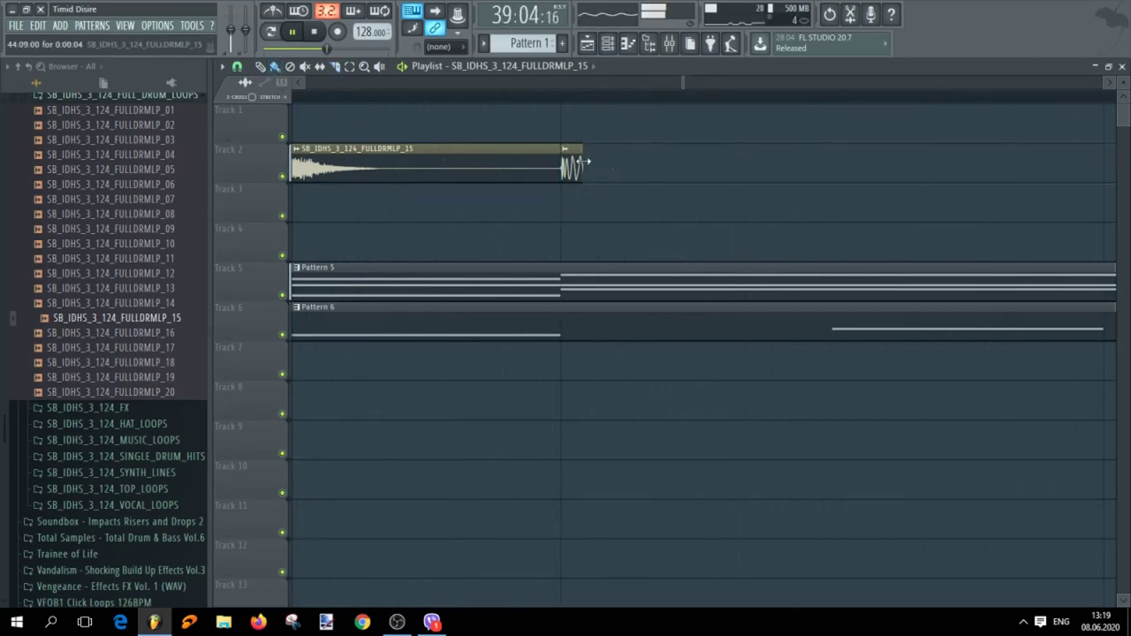
scroll(739, 219, "down", 2)
scroll(791, 234, "down", 4)
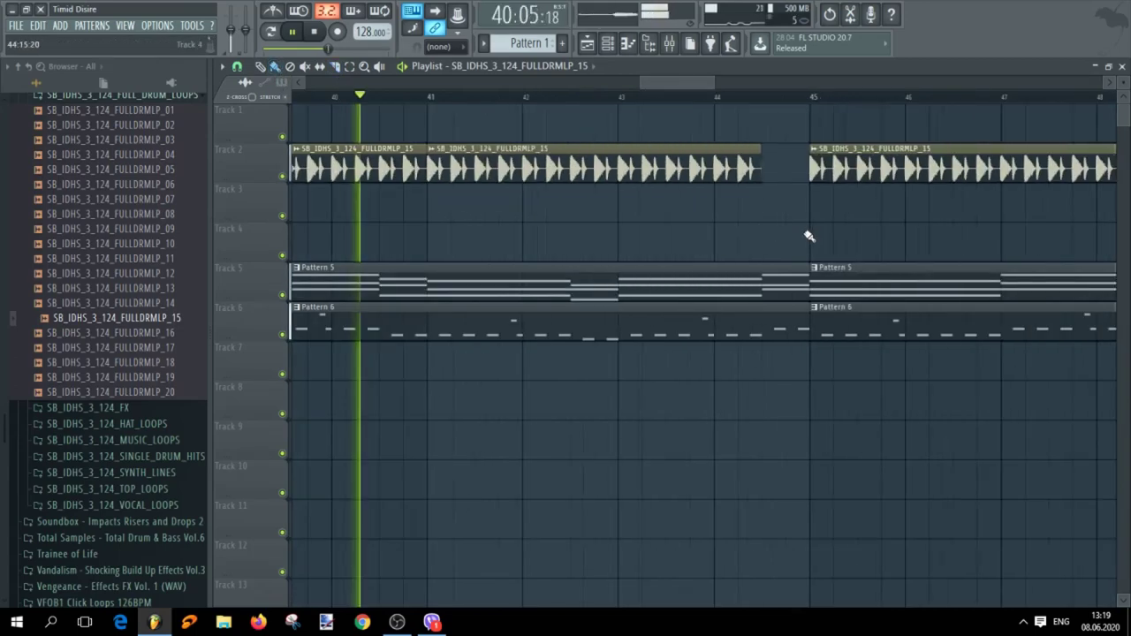
Listen to the arrangement past the drum gaps at bars 37 and 45, open the loop's sample settings and stop playback
scroll(544, 233, "down", 5)
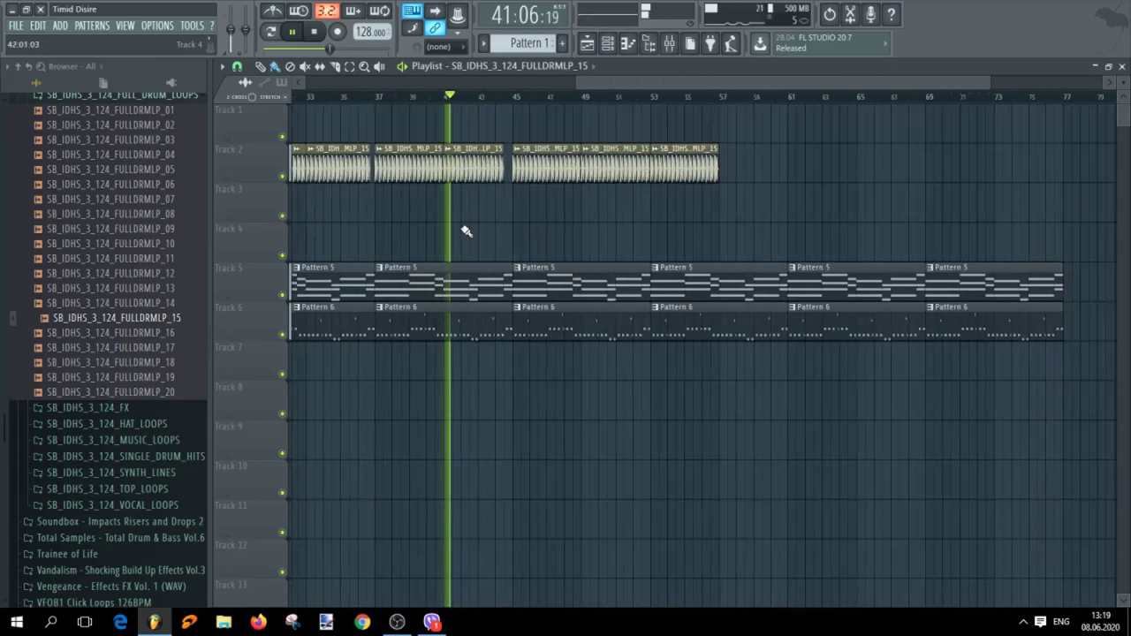
scroll(334, 248, "up", 2)
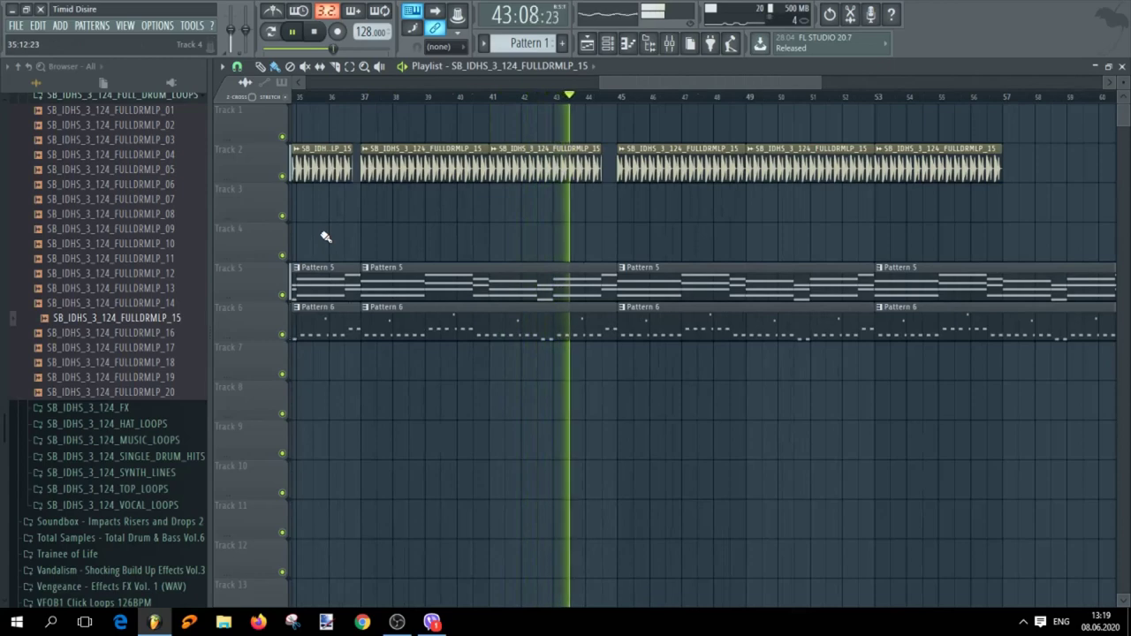
scroll(371, 232, "down", 3)
scroll(330, 238, "up", 2)
scroll(372, 244, "down", 2)
scroll(325, 245, "down", 3)
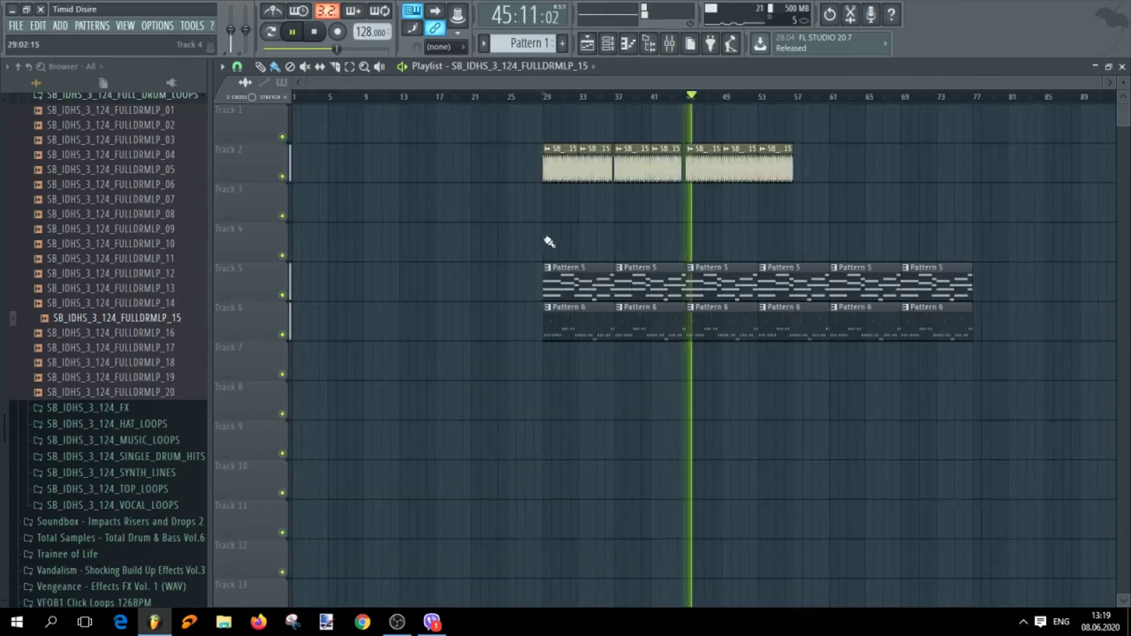
scroll(566, 241, "up", 3)
double_click(646, 165)
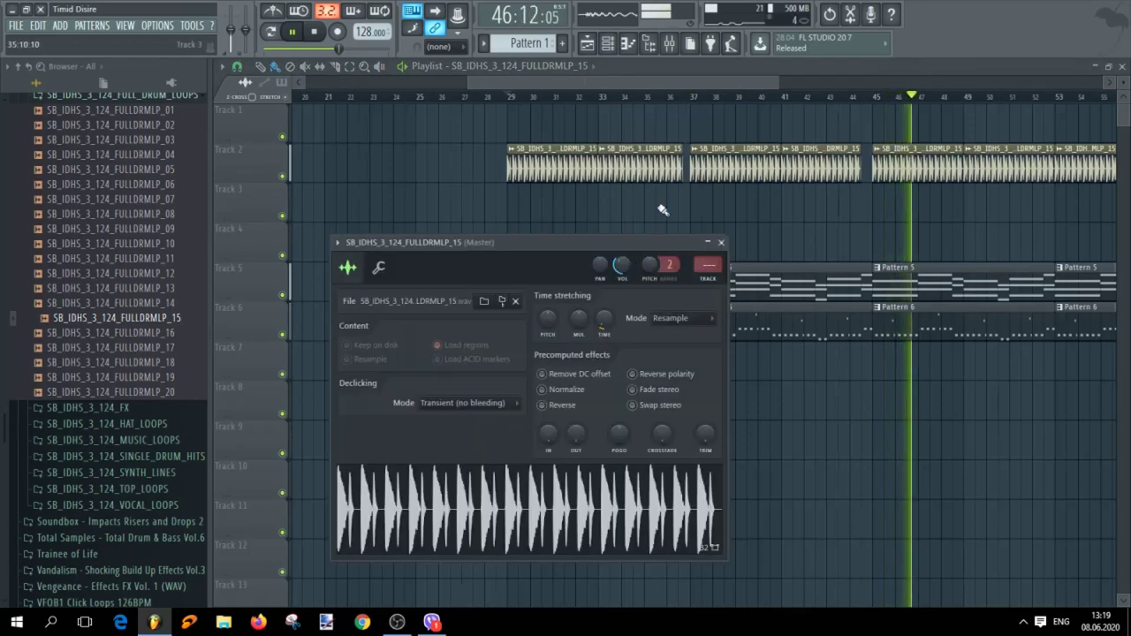
scroll(659, 208, "up", 4)
key("space")
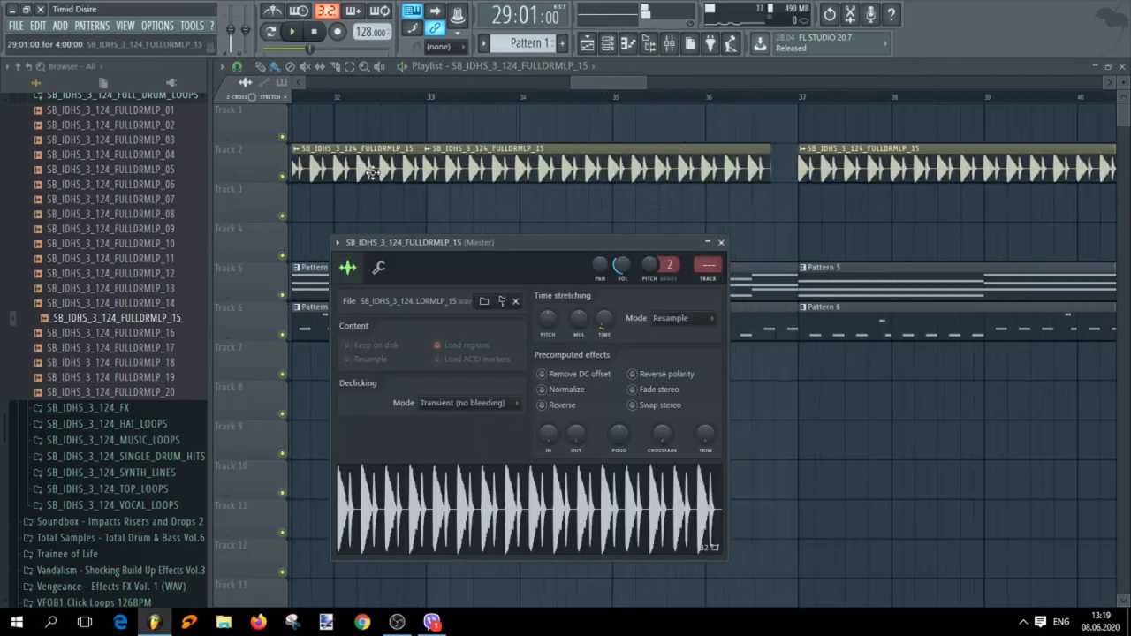
Close the sample settings and realign the first two drum loop clips to start exactly at bars 29 and 33
left_click(371, 176)
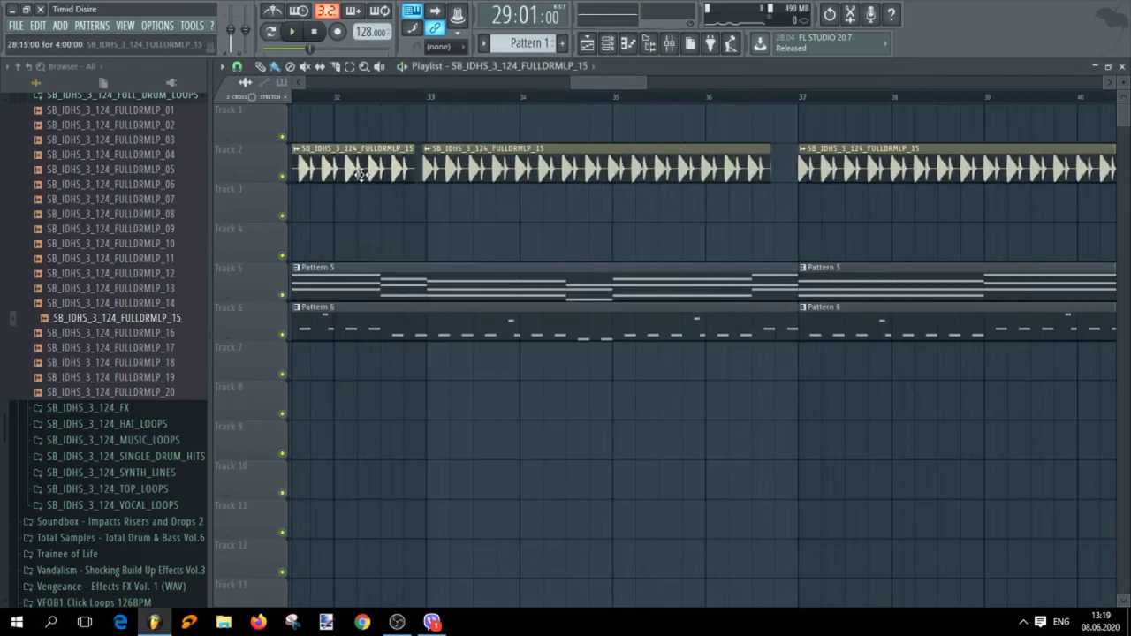
left_click_drag(441, 167, 445, 166)
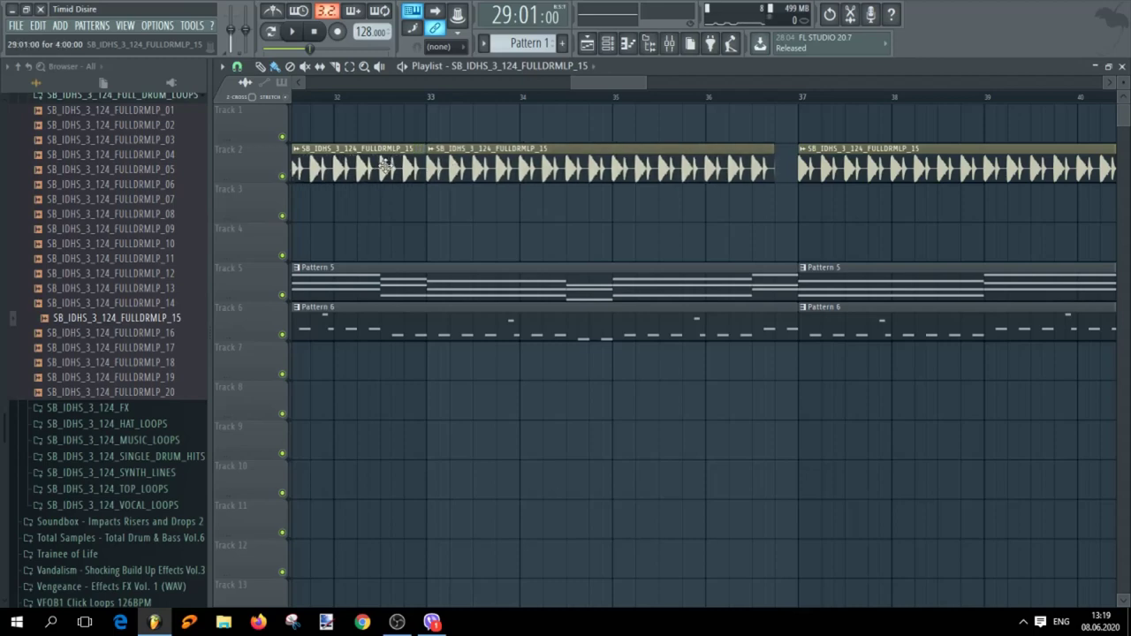
scroll(525, 221, "down", 4)
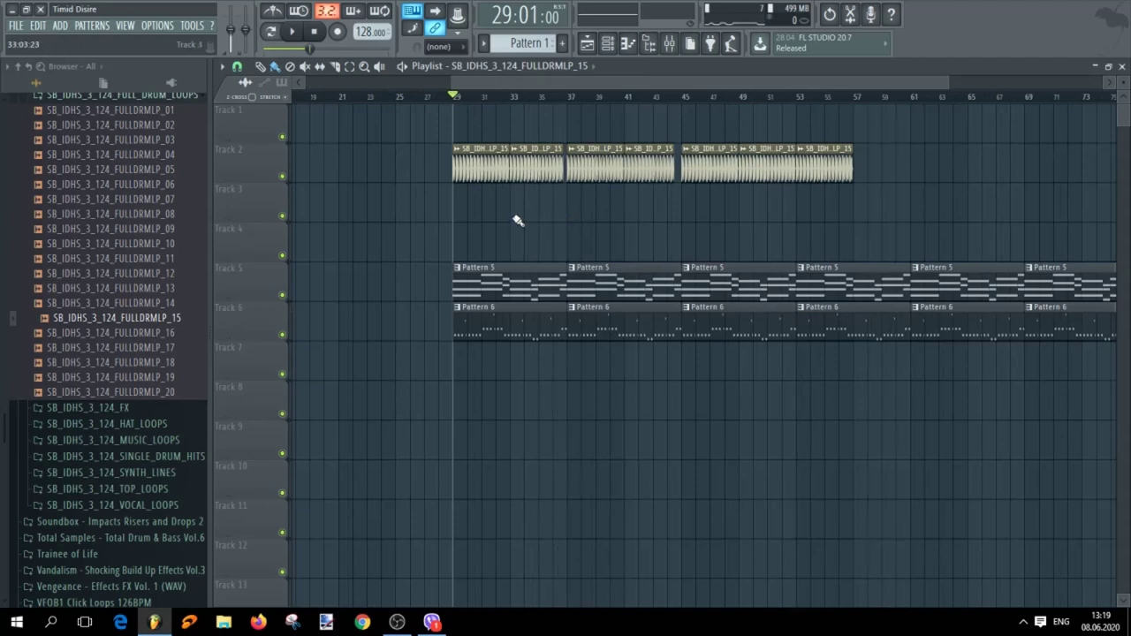
Make Pattern 7 the active pattern for the next instrument
scroll(527, 44, "up", 2)
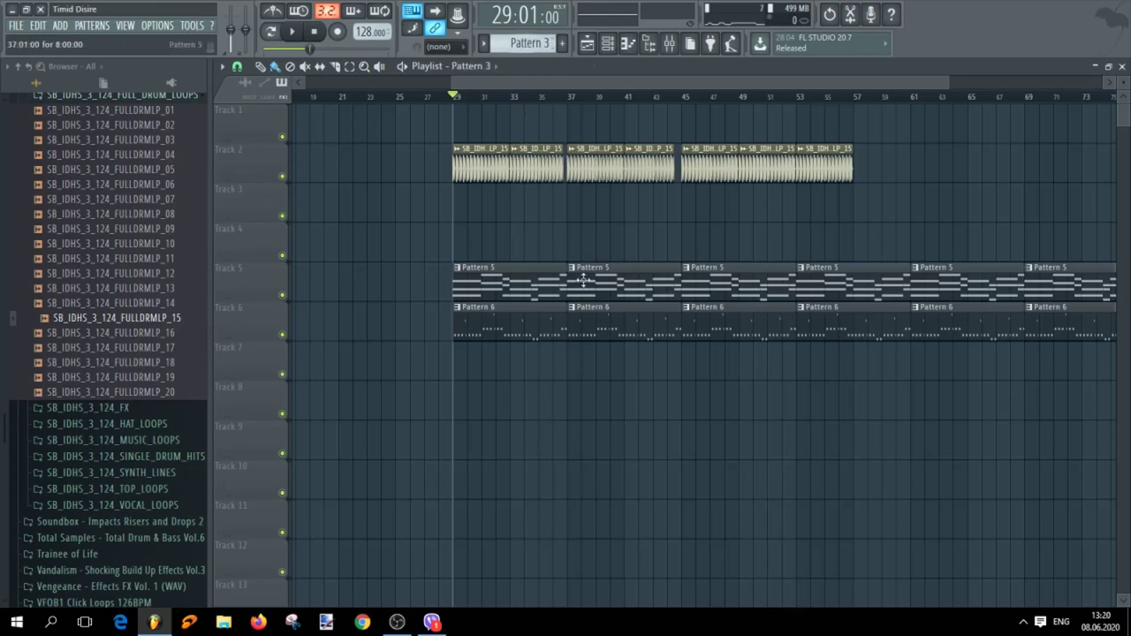
scroll(527, 44, "up", 1)
scroll(537, 108, "up", 3)
scroll(538, 108, "up", 2)
scroll(530, 108, "down", 2)
scroll(531, 106, "up", 2)
scroll(531, 107, "down", 2)
scroll(520, 108, "up", 2)
scroll(523, 120, "down", 2)
scroll(514, 129, "up", 3)
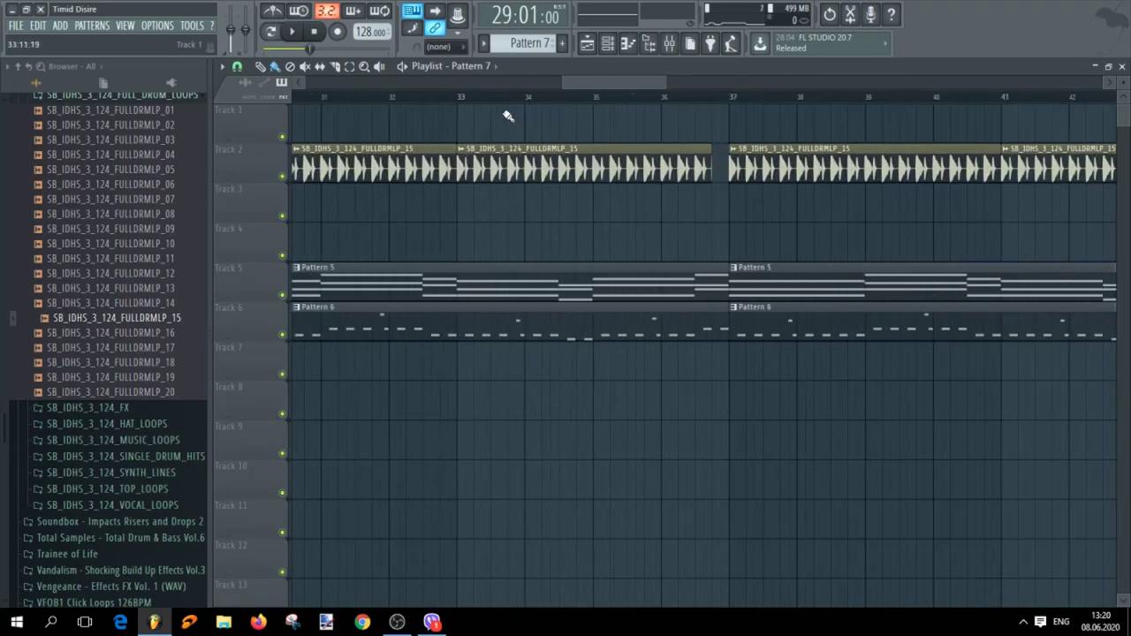
scroll(515, 244, "down", 2)
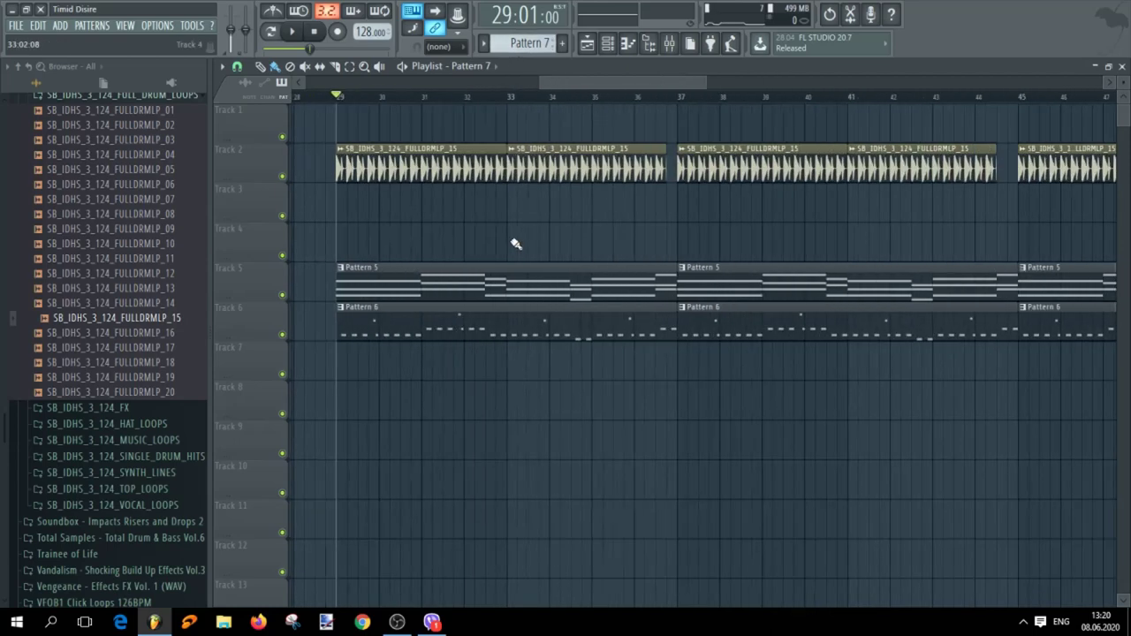
scroll(515, 244, "down", 2)
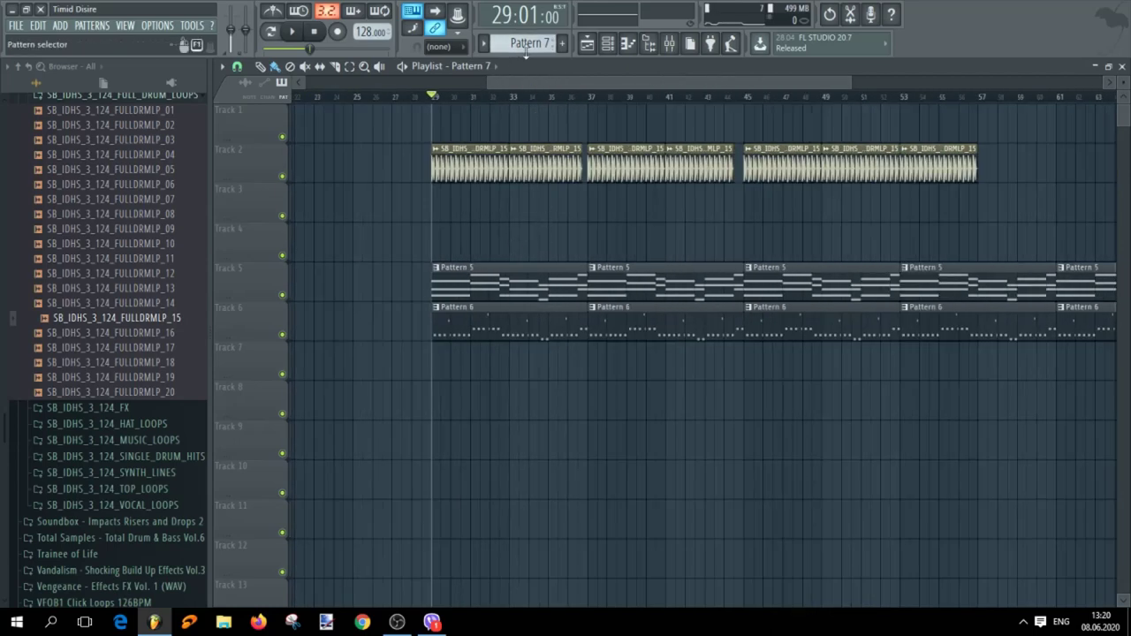
scroll(534, 244, "up", 2)
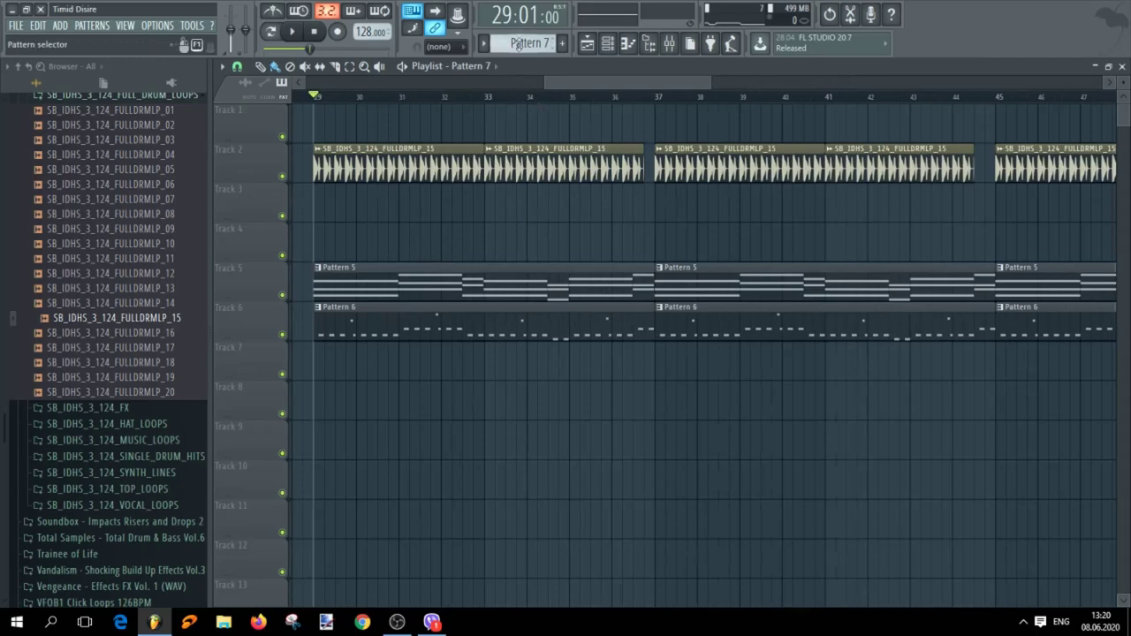
scroll(517, 232, "down", 1)
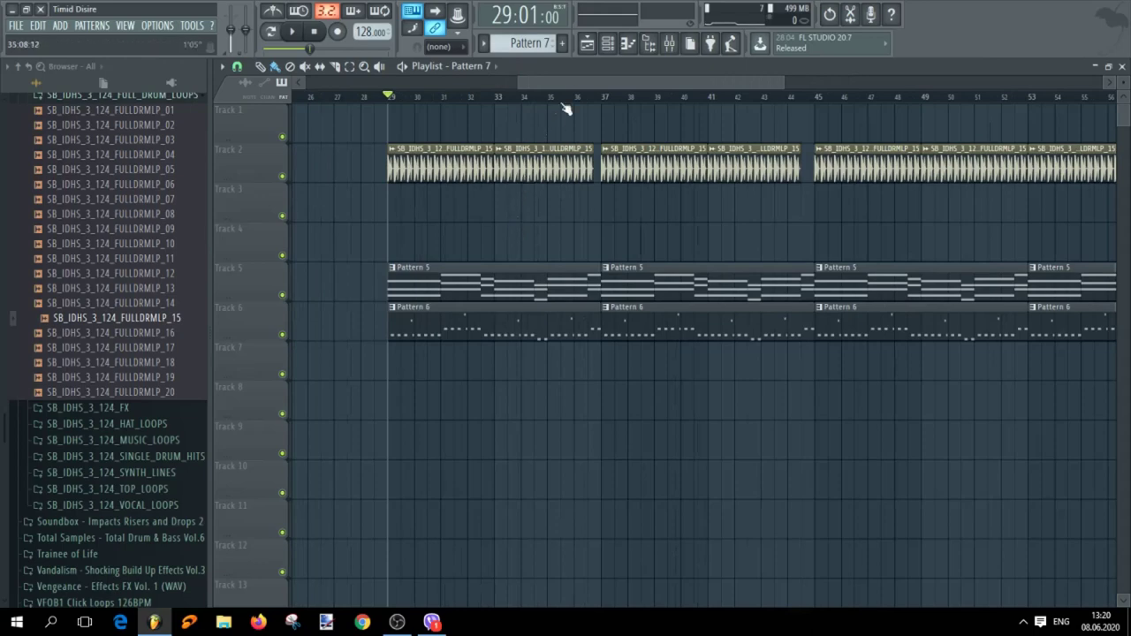
Add a reFX Nexus instrument channel to the project and lower its channel volume
left_click(60, 26)
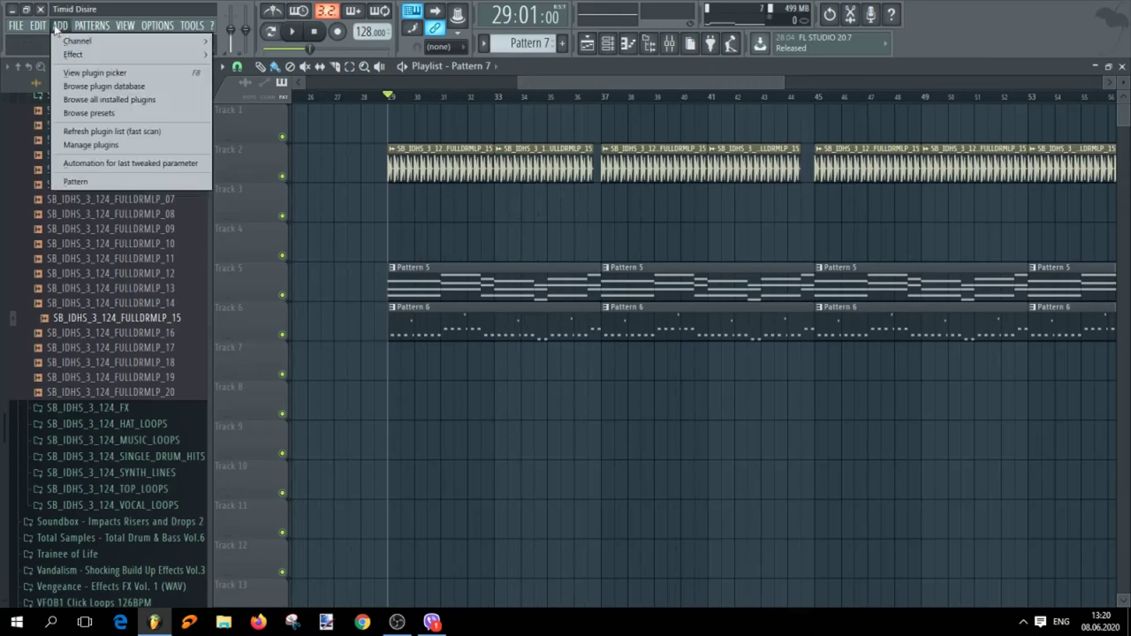
mouse_move(74, 39)
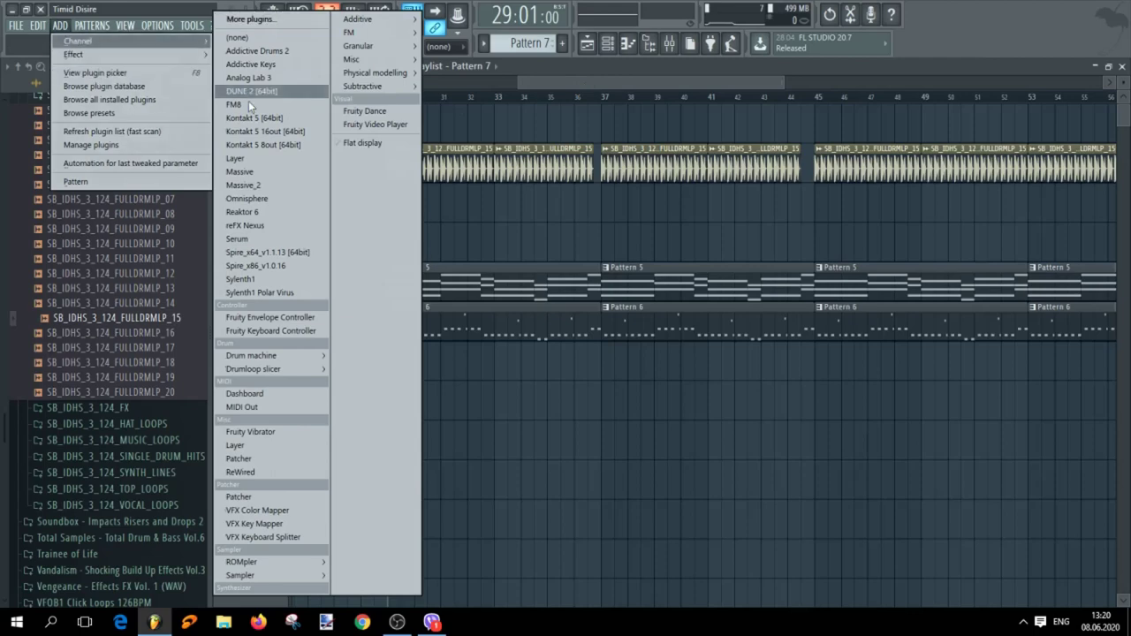
left_click(250, 227)
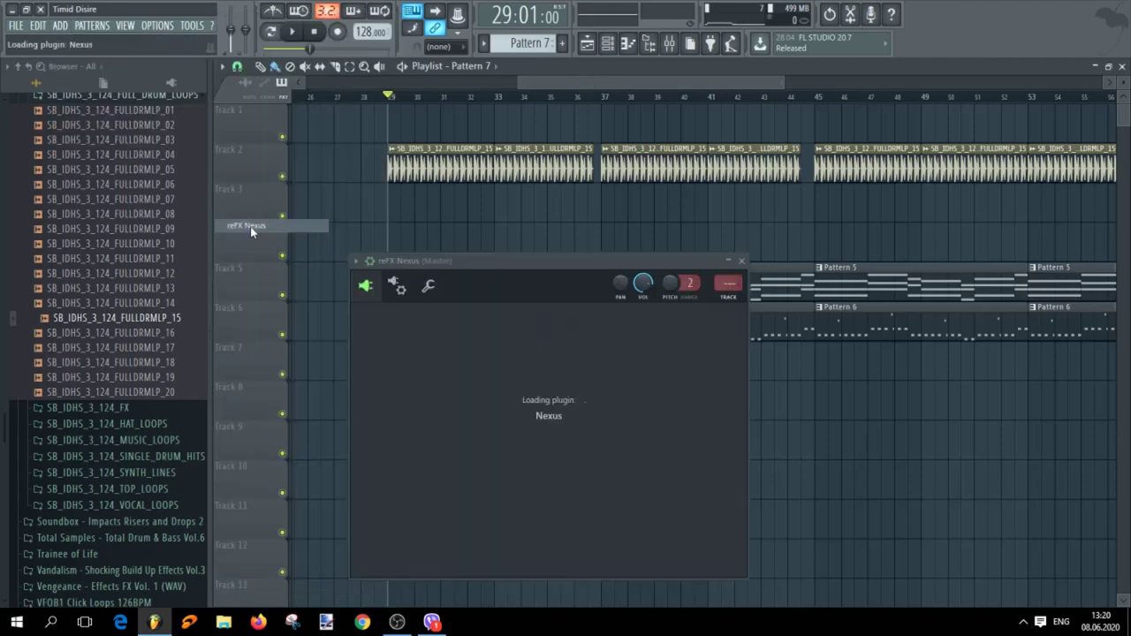
left_click_drag(841, 285, 841, 325)
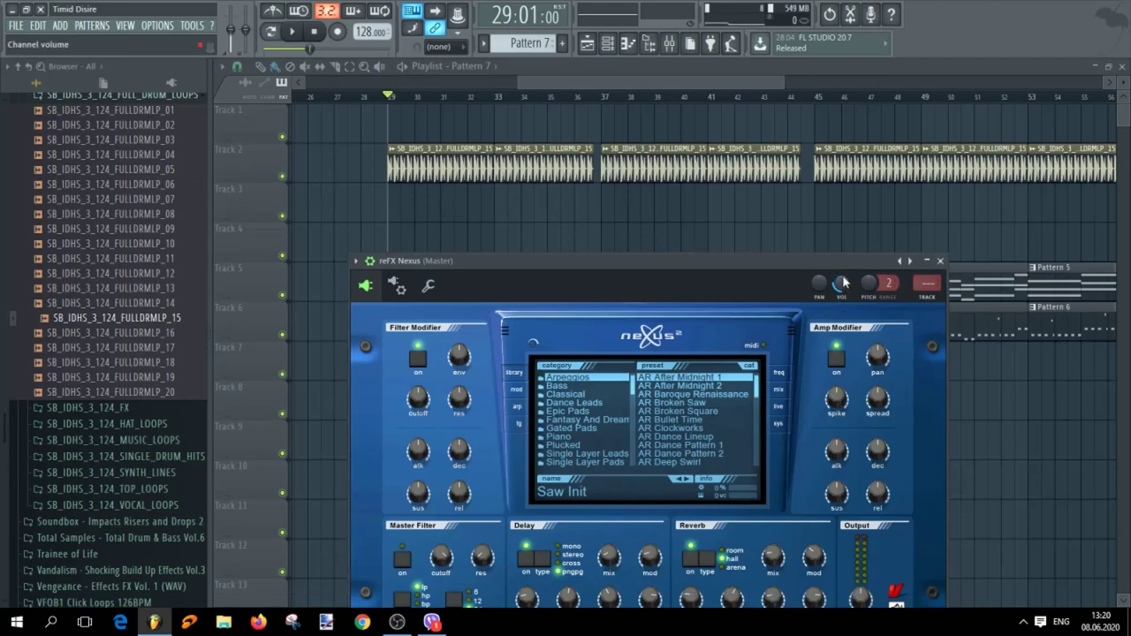
Load the PN Pop Keys preset from the Piano category in Nexus and turn its channel volume down further
left_click(585, 435)
scroll(646, 430, "down", 8)
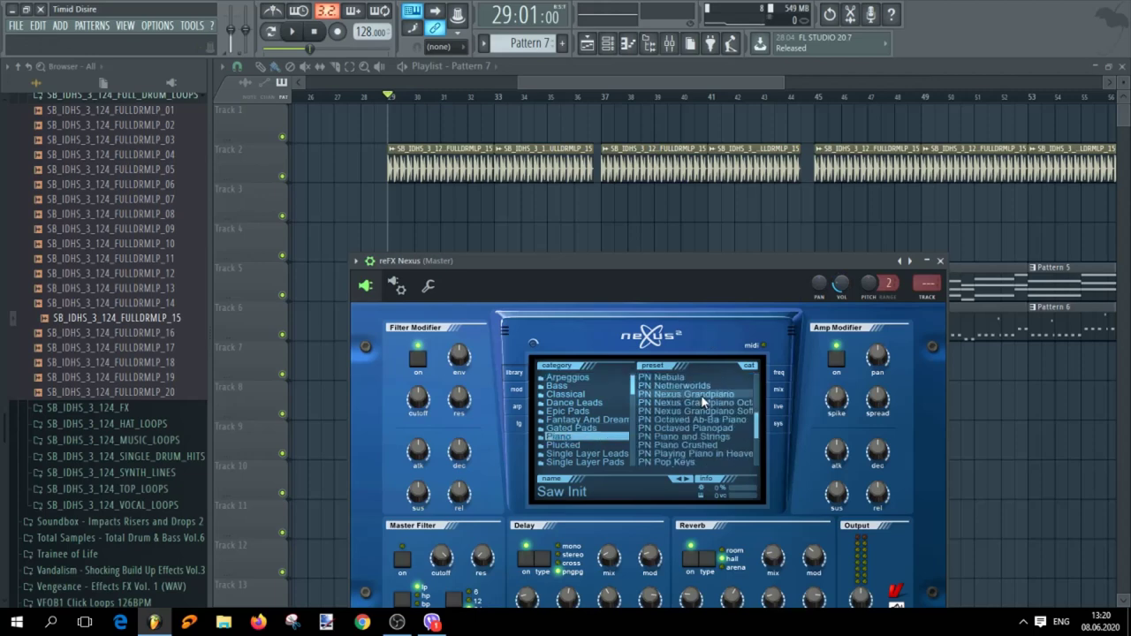
left_click(693, 435)
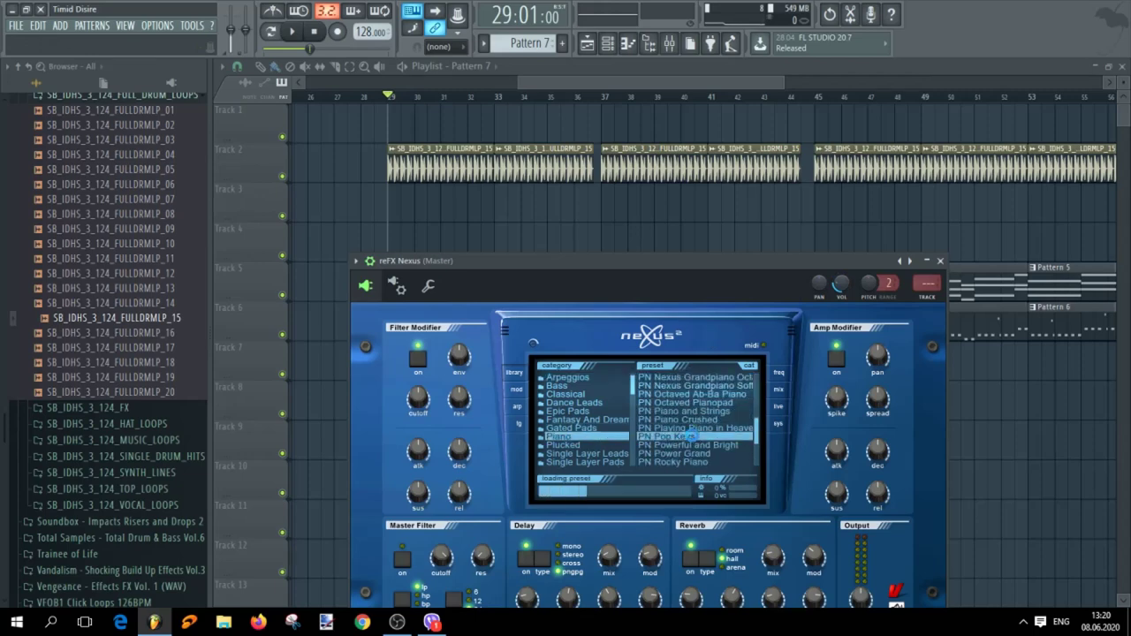
left_click_drag(844, 283, 845, 319)
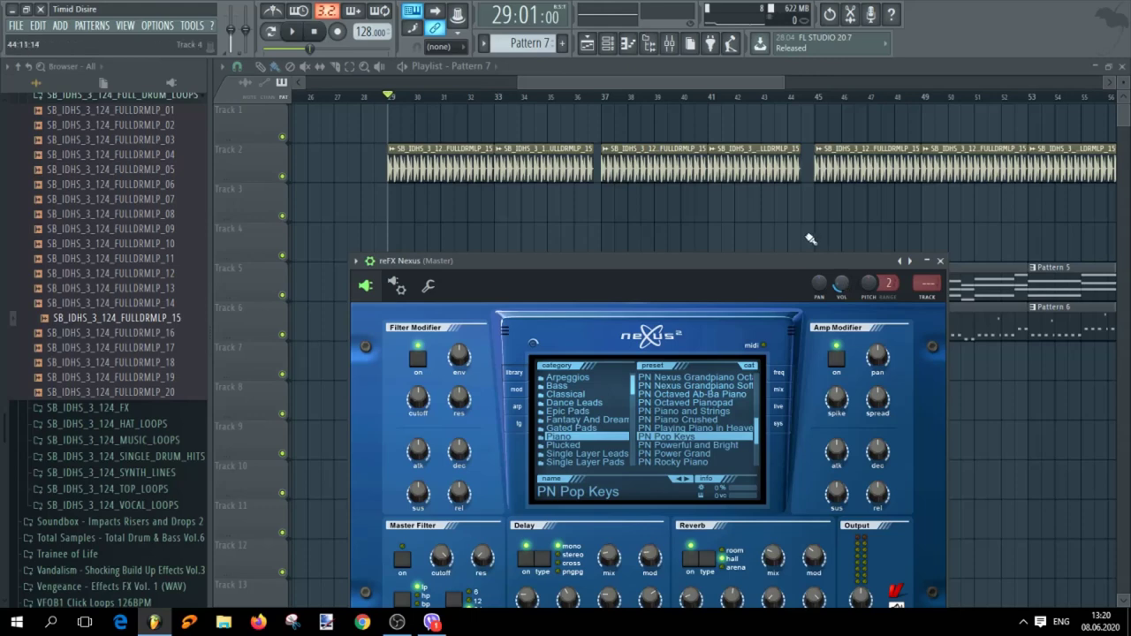
Open the reFX Nexus channel's piano roll in Pattern 7, place a trial note and delete it
left_click(356, 262)
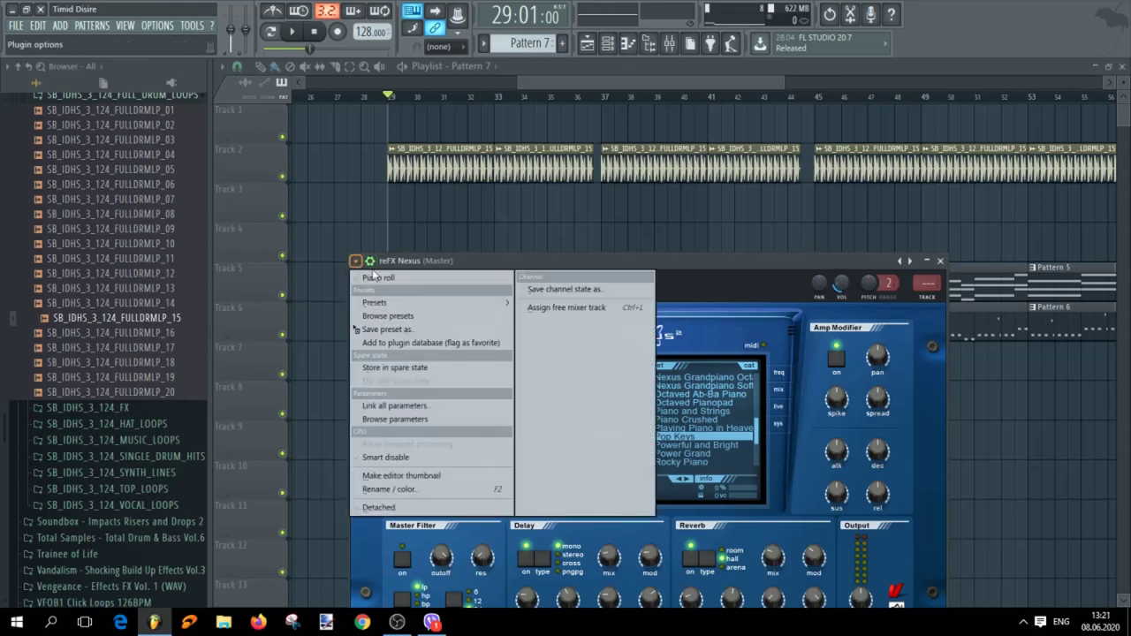
left_click(375, 277)
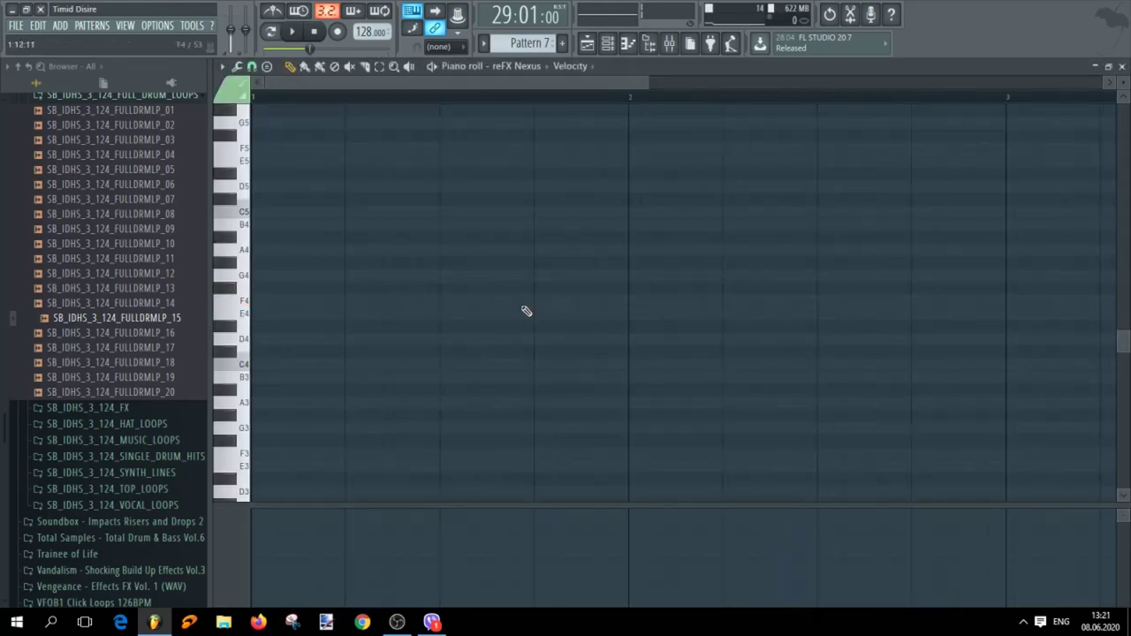
scroll(376, 293, "up", 5)
left_click(323, 264)
right_click(323, 263)
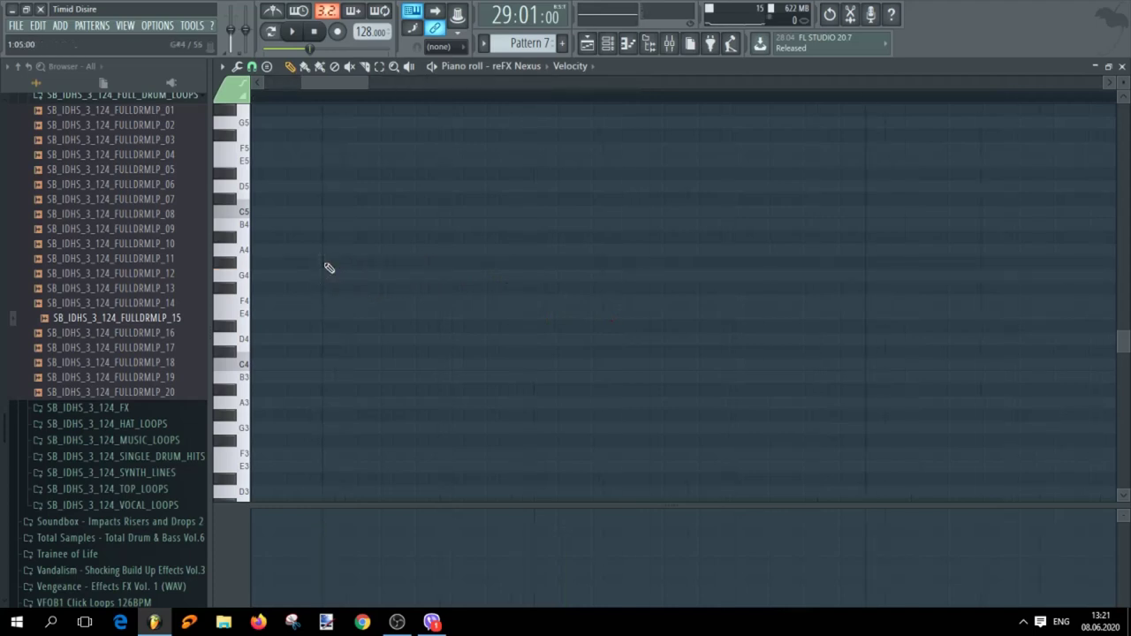
Examine Pattern 6's Massive_2 notes in the piano roll and return to Pattern 7
scroll(525, 49, "down", 1)
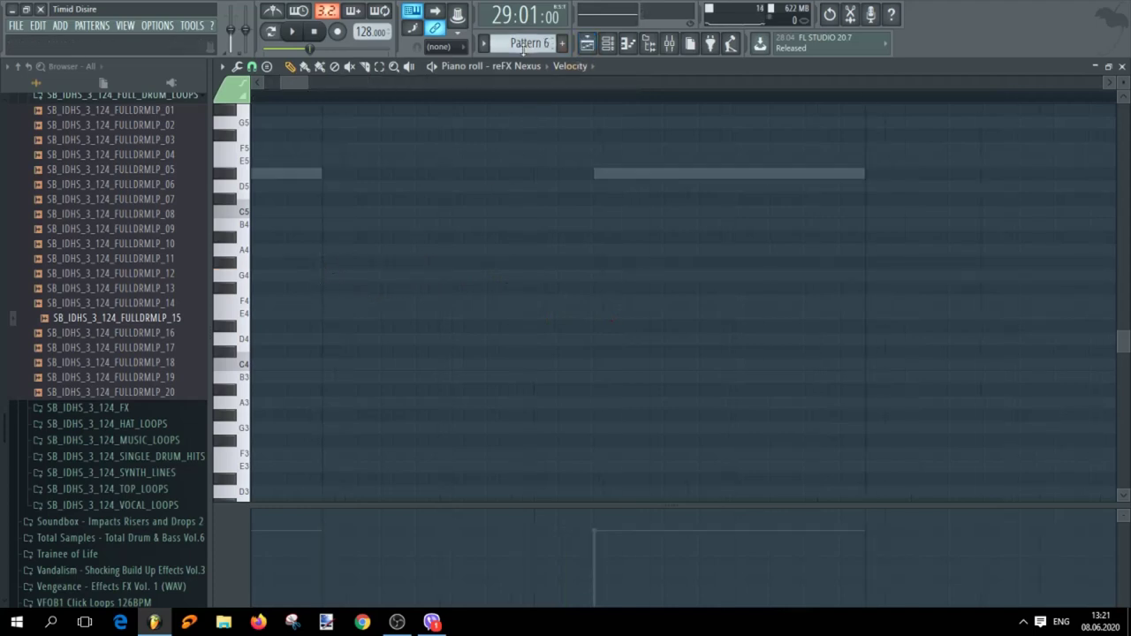
left_click(588, 44)
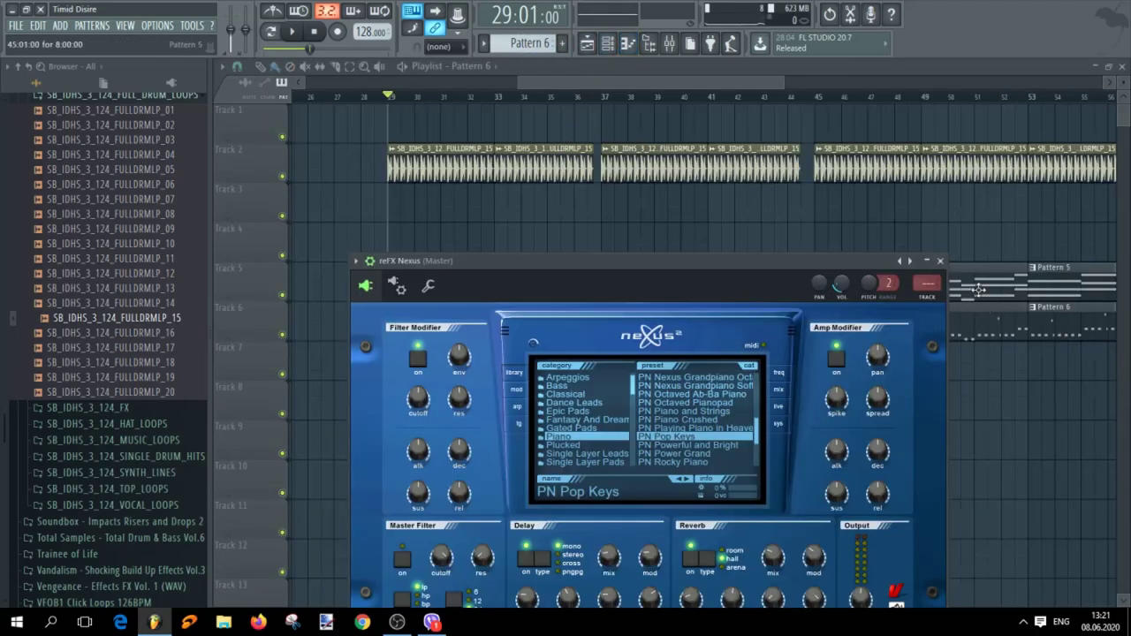
double_click(989, 326)
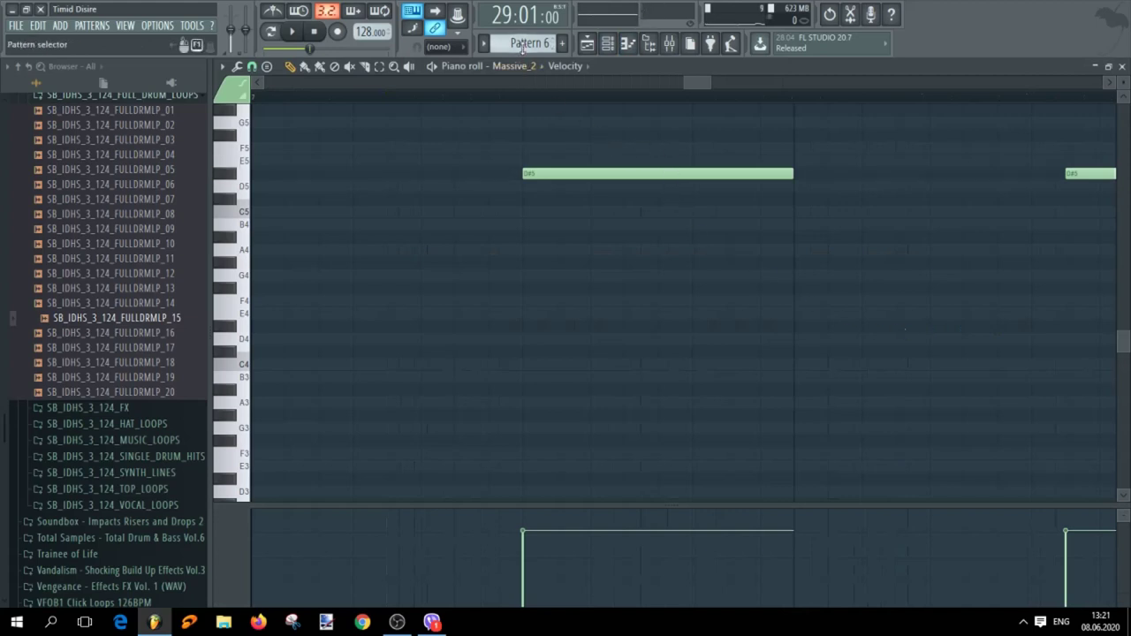
scroll(522, 49, "down", 1)
scroll(523, 48, "up", 1)
scroll(523, 48, "down", 1)
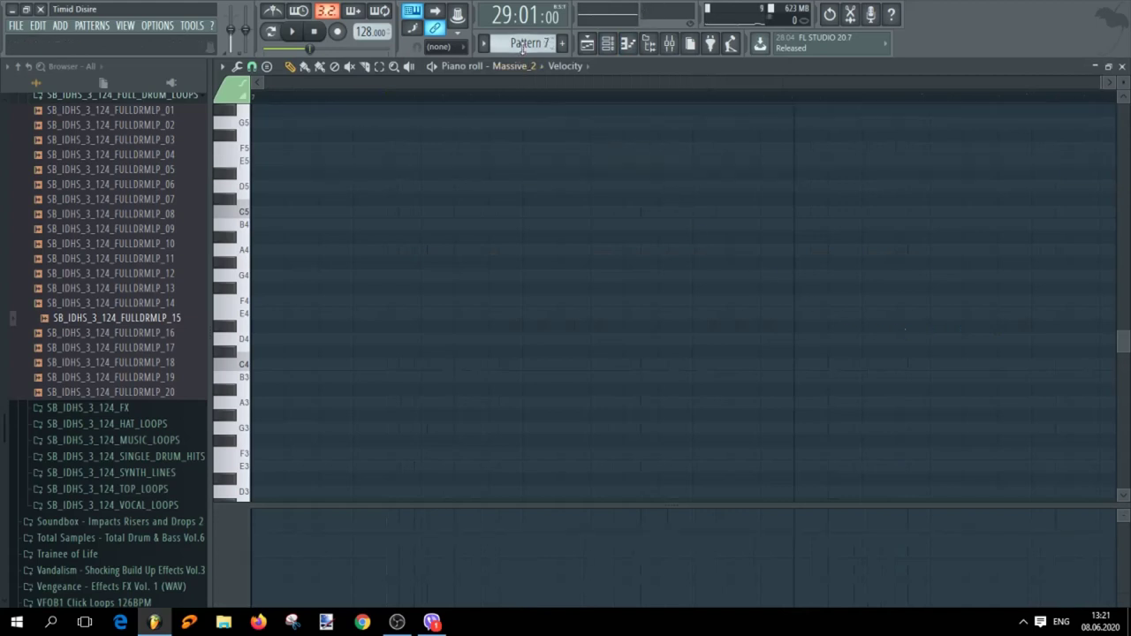
left_click(460, 249)
scroll(487, 285, "down", 5)
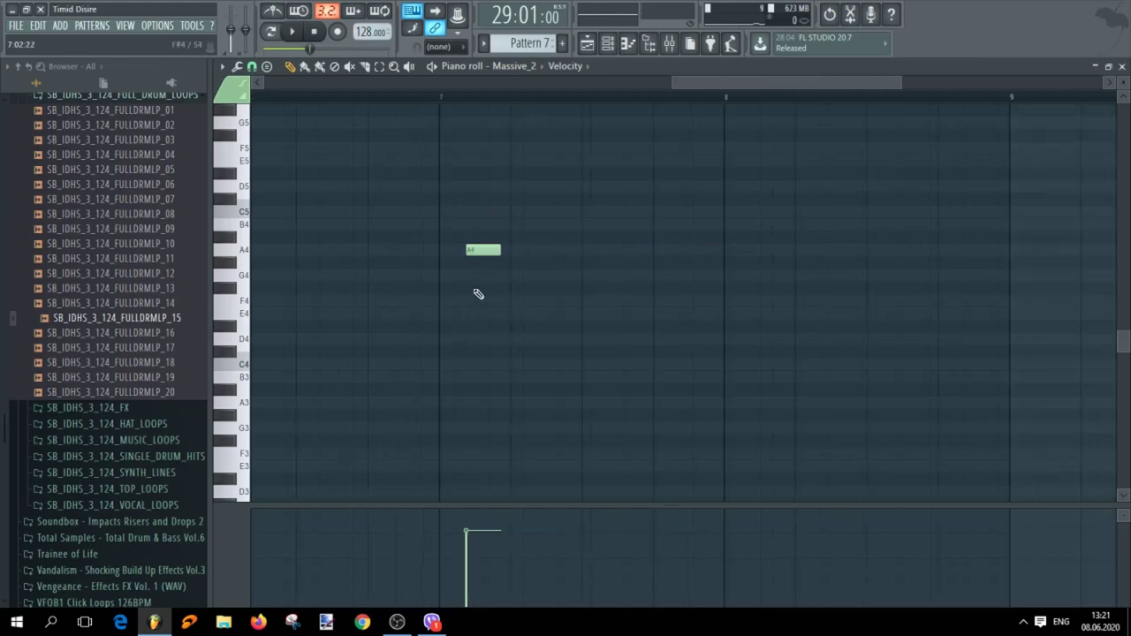
right_click(477, 252)
left_click(370, 275)
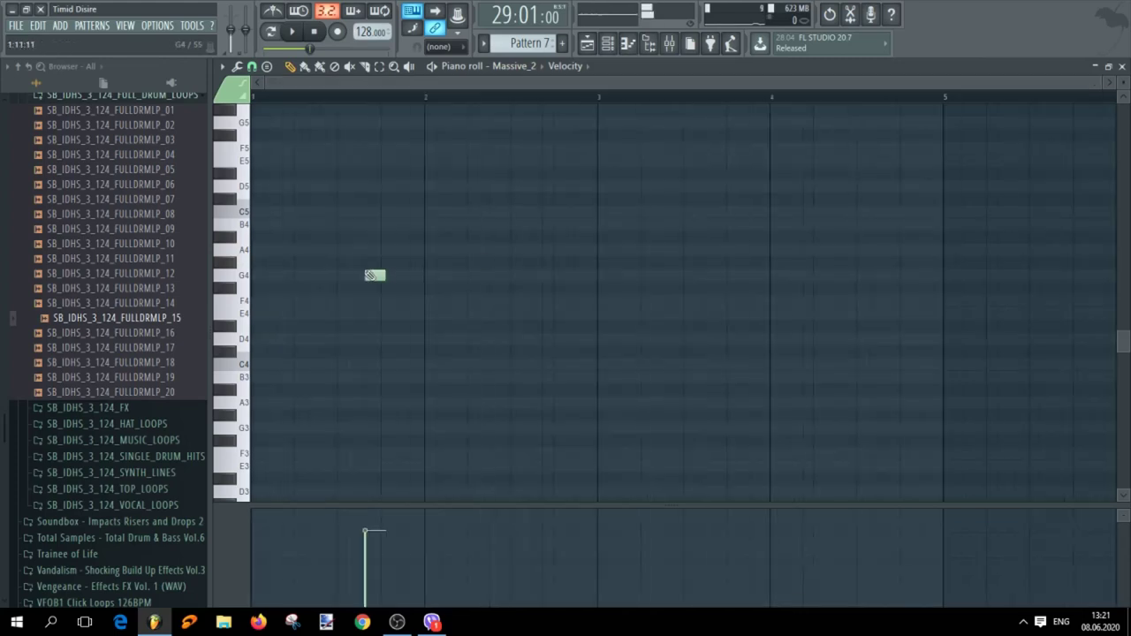
right_click(375, 277)
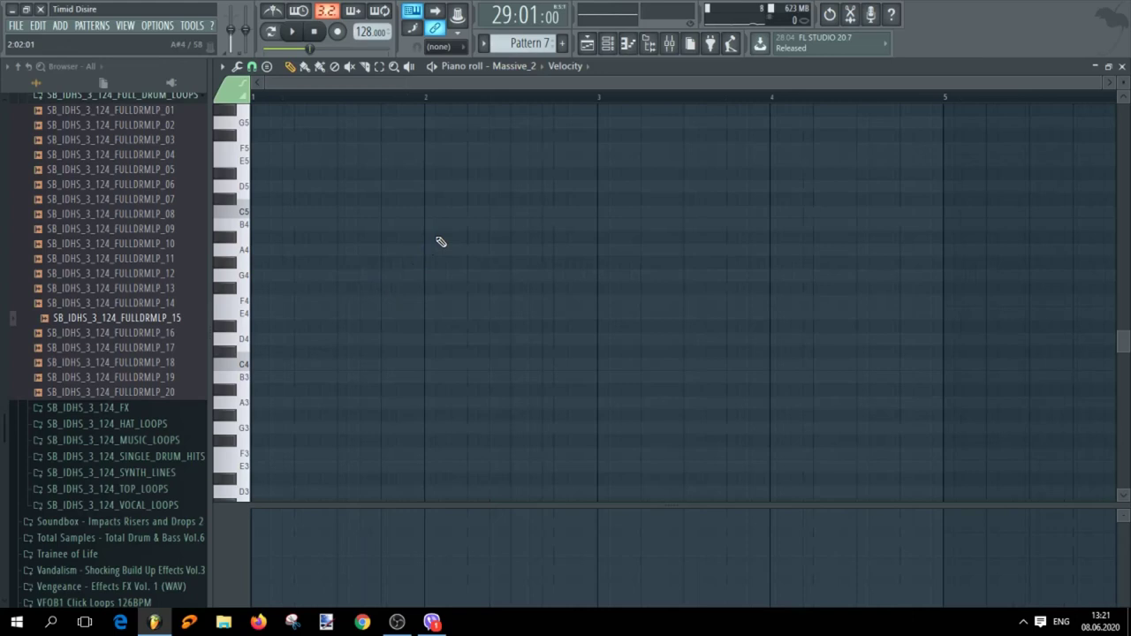
Switch to Pattern 8 and add a second reFX Nexus instrument channel to the project
left_click(608, 44)
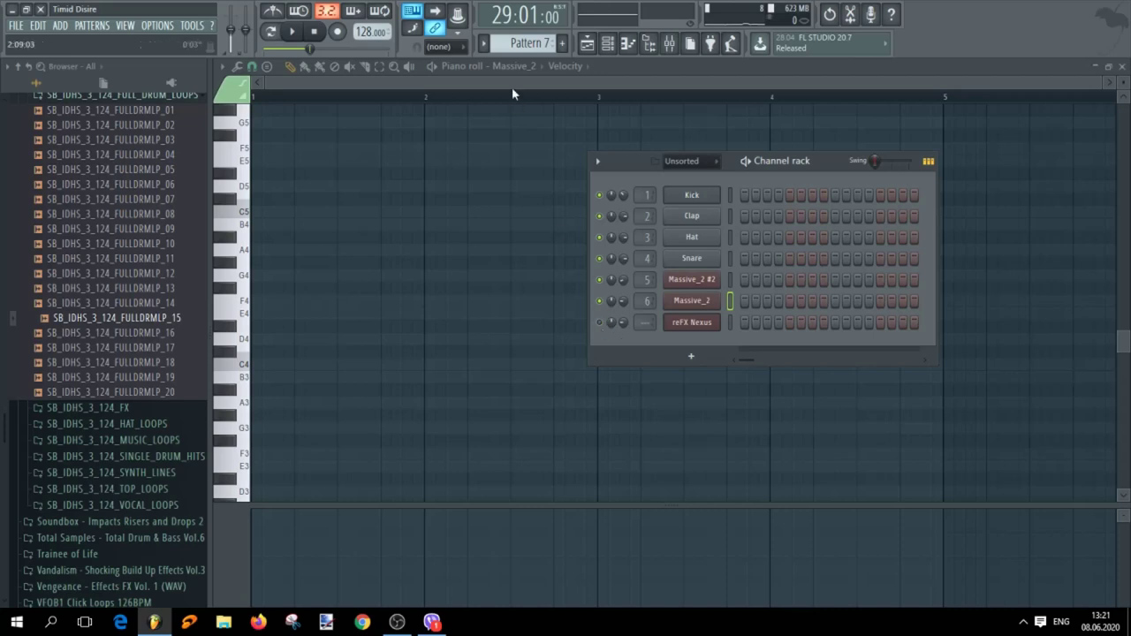
scroll(519, 44, "down", 1)
left_click(60, 24)
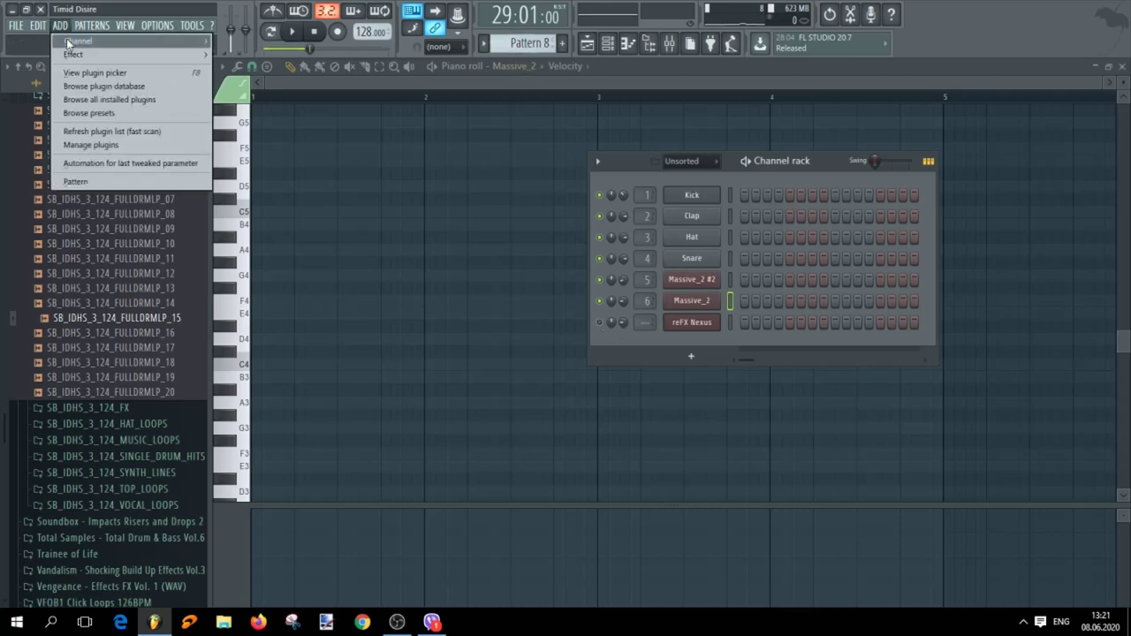
mouse_move(68, 41)
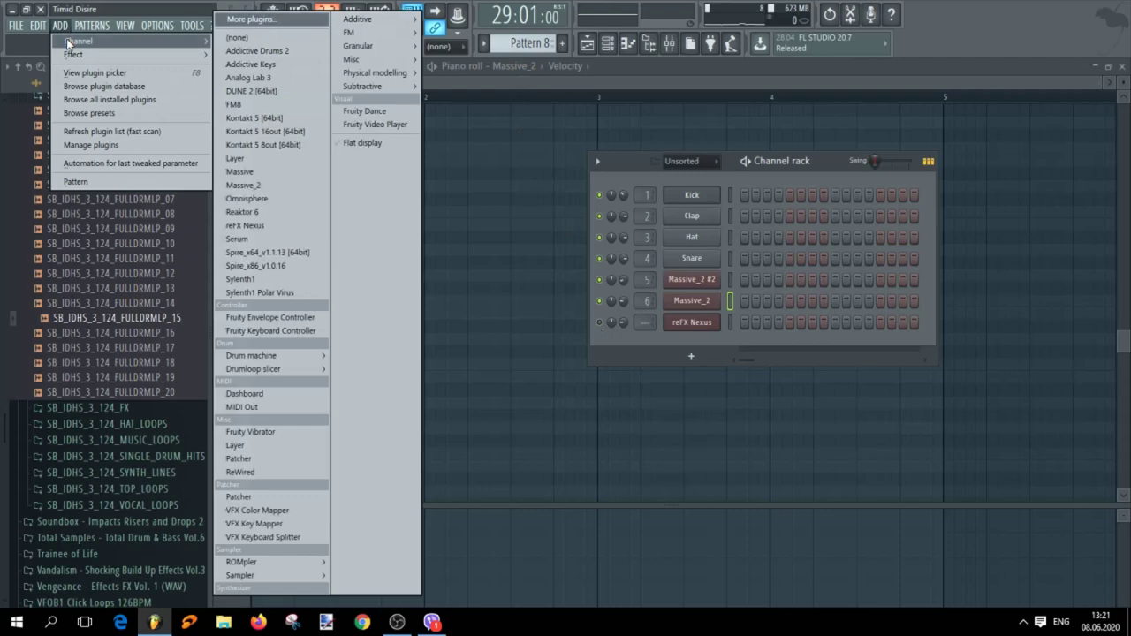
left_click(254, 226)
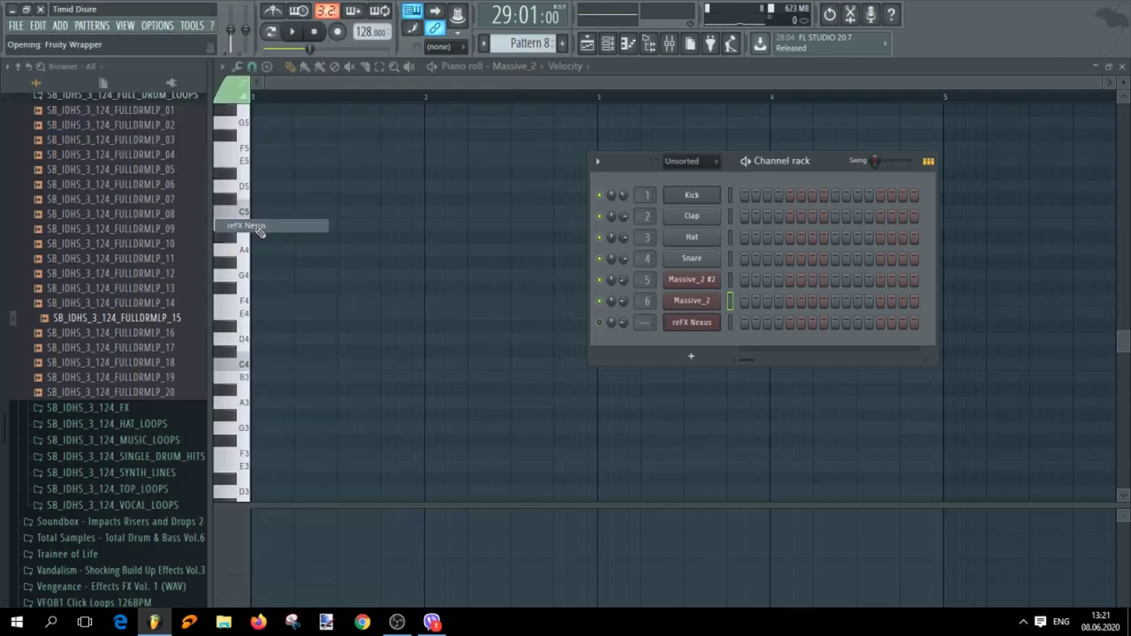
Open the second Nexus channel's piano roll, place a test note and delete it
left_click(229, 134)
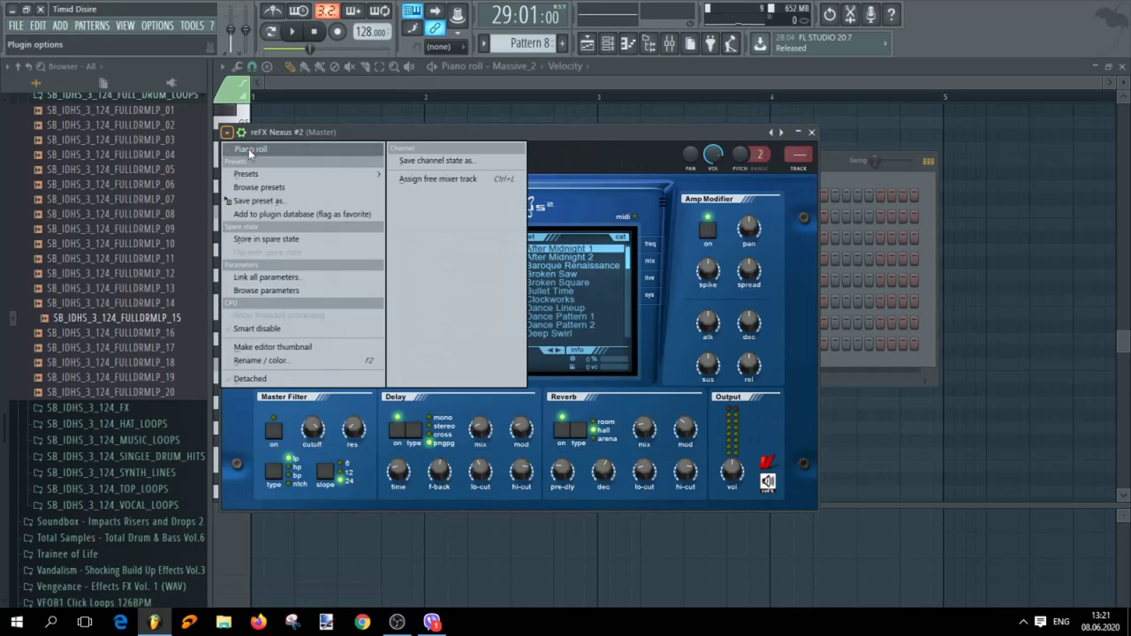
left_click(248, 149)
left_click(390, 251)
right_click(399, 253)
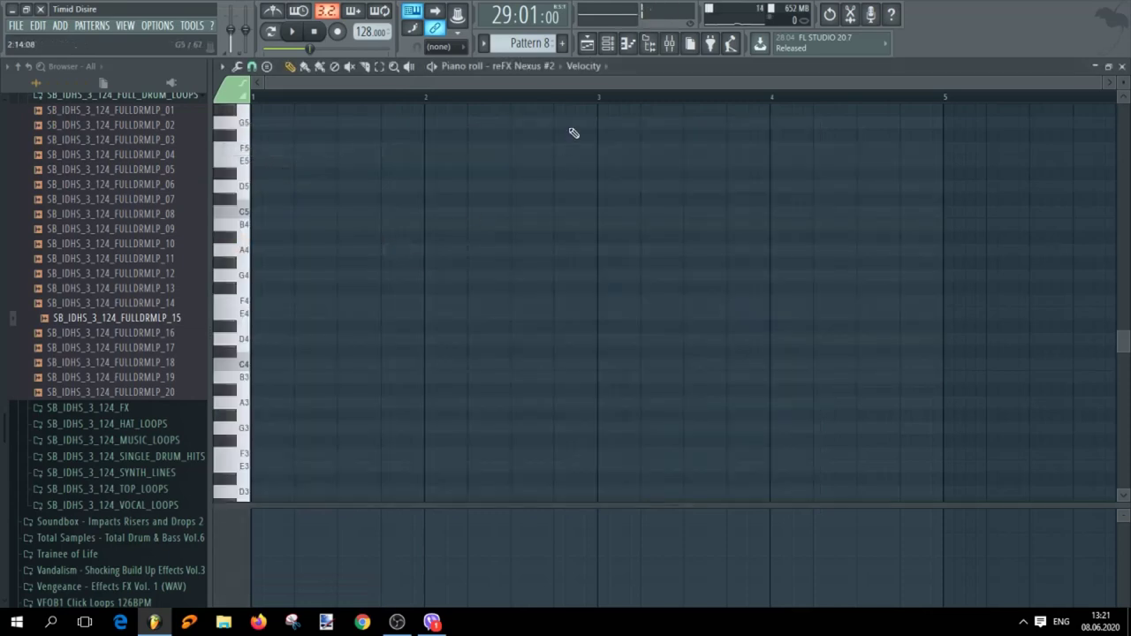
Route the second Nexus channel to mixer track 8
left_click(608, 43)
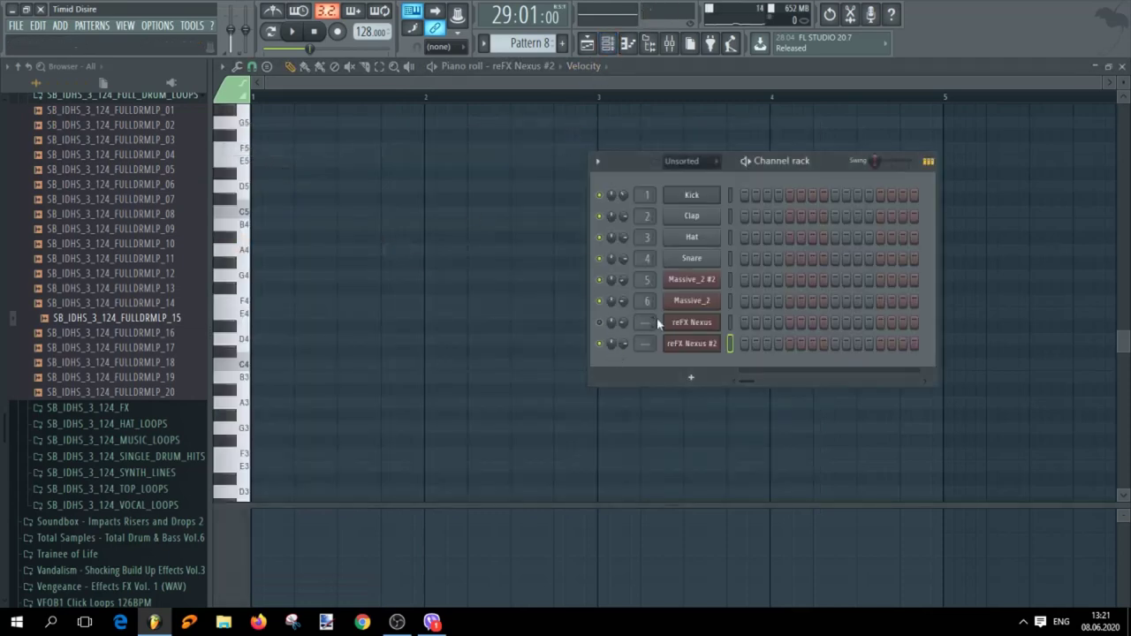
scroll(639, 343, "up", 6)
left_click(691, 343)
scroll(800, 155, "down", 1)
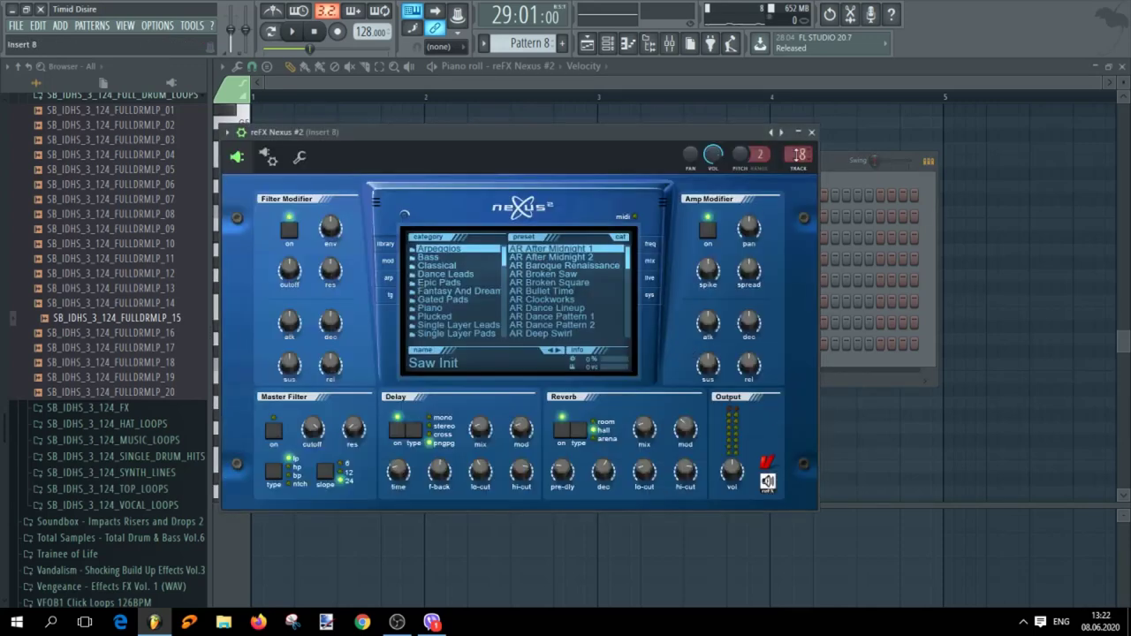
left_click(830, 163)
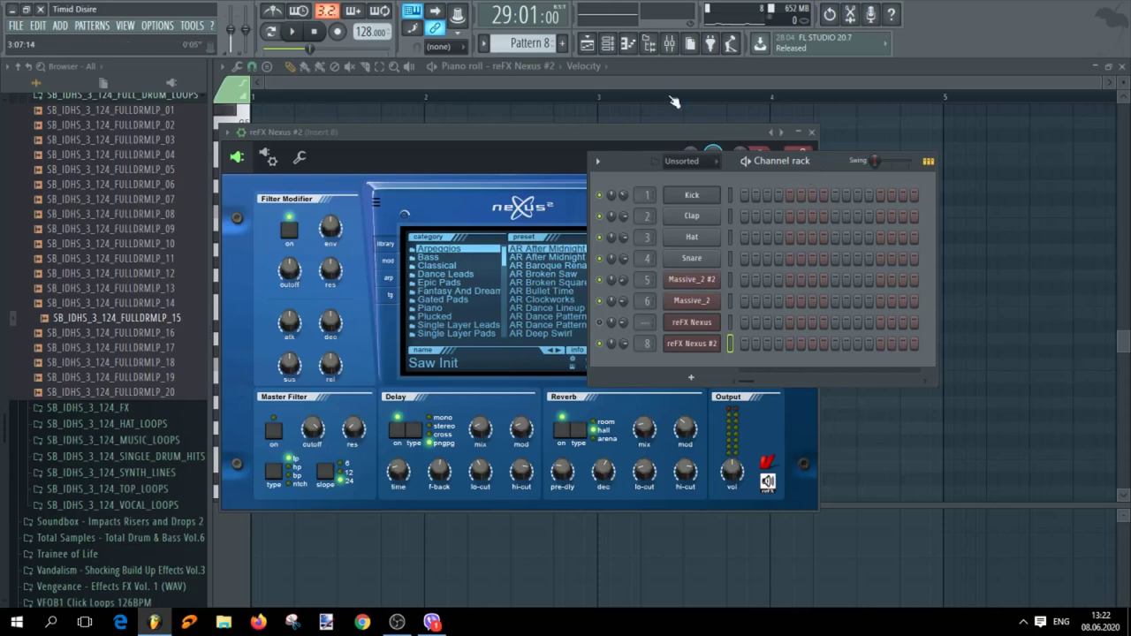
Add Fruity parametric EQ 2 to Insert 8, roll off the lowest and highest frequencies, and boost band 5 by about 10.5 dB at 7260 Hz
left_click(670, 44)
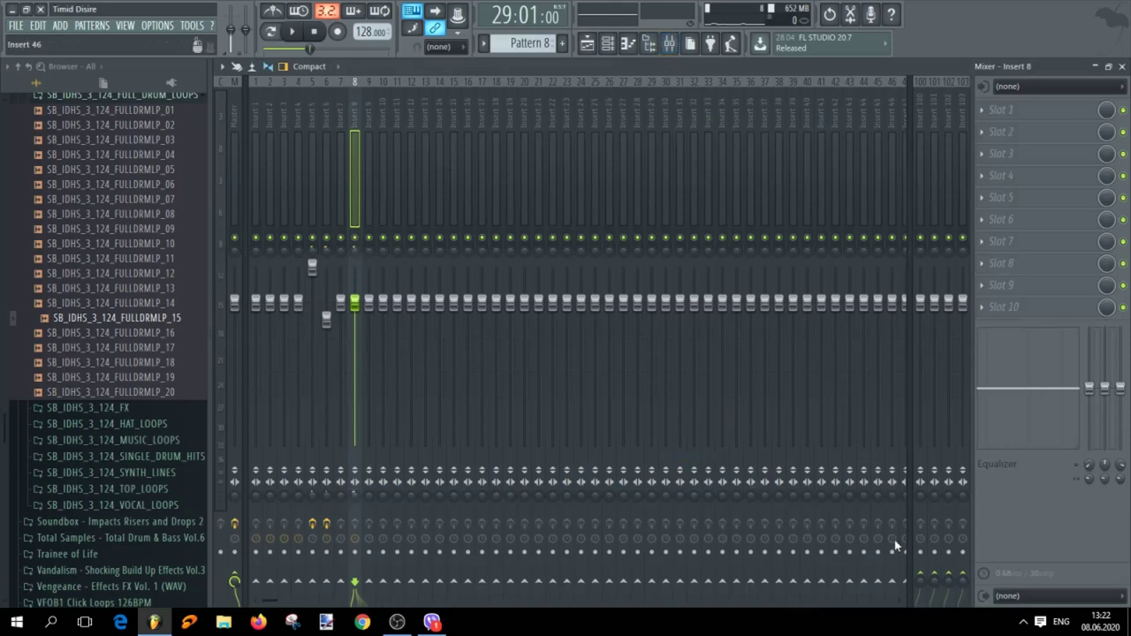
left_click(1029, 116)
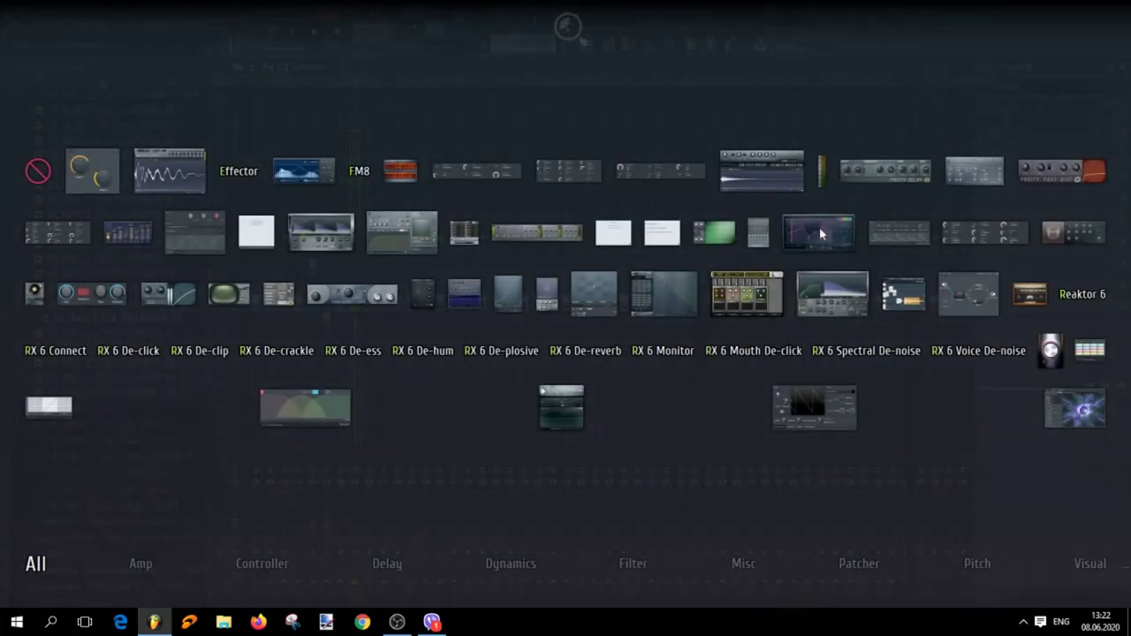
left_click(824, 237)
left_click_drag(324, 283, 279, 332)
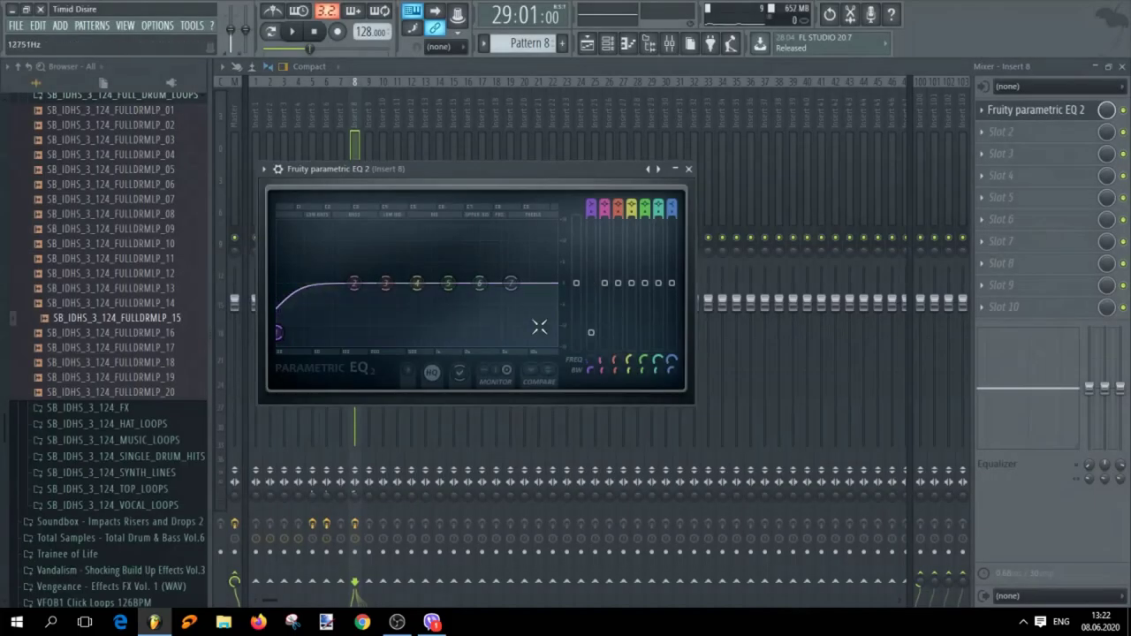
left_click_drag(511, 283, 529, 344)
left_click_drag(448, 283, 516, 246)
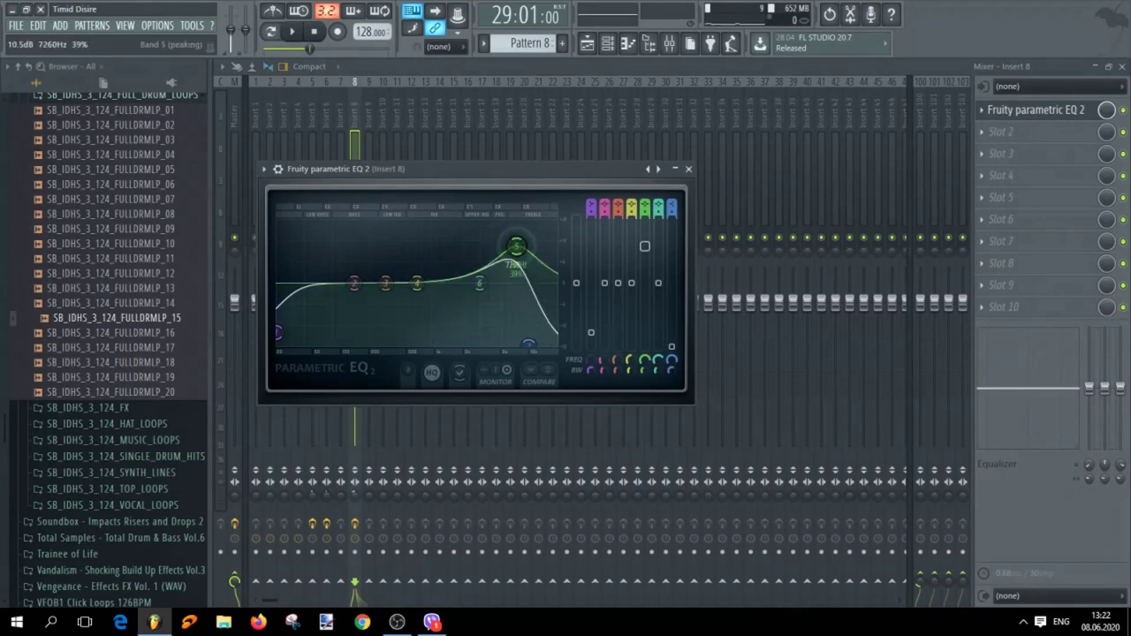
Add Gross Beat to the second effect slot of Insert 8 and return to the playlist
left_click(1020, 129)
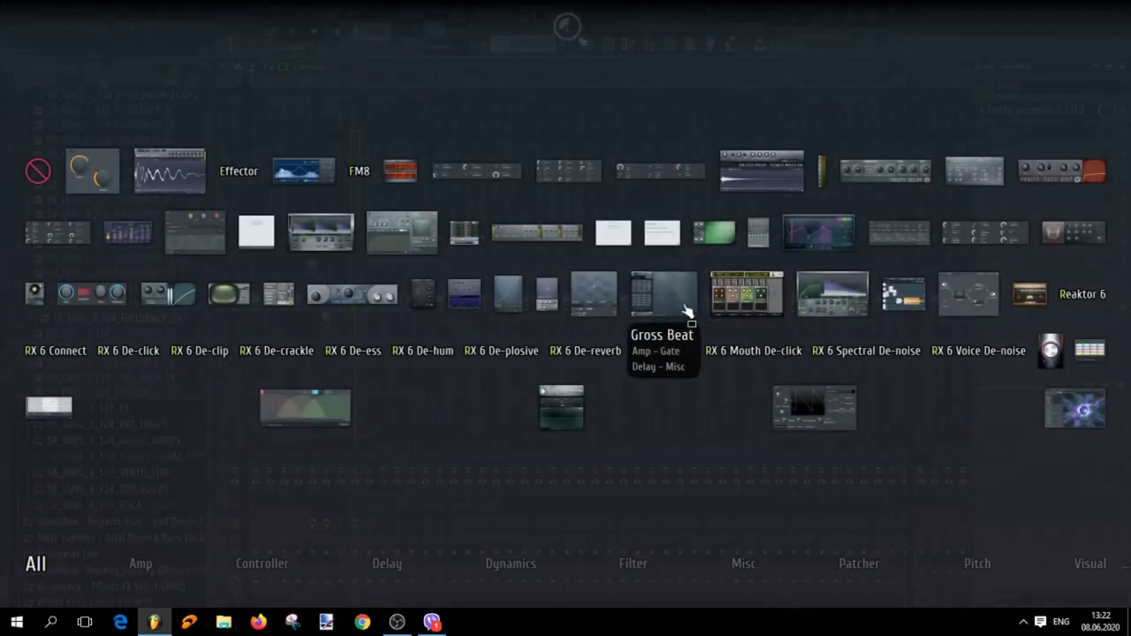
left_click(661, 303)
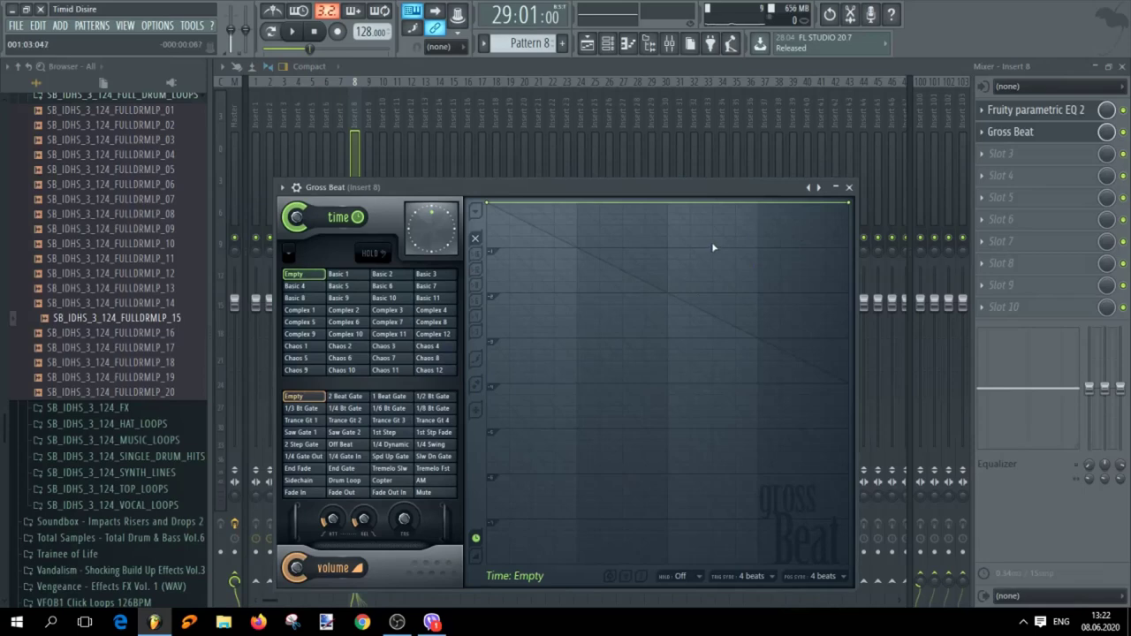
left_click(590, 46)
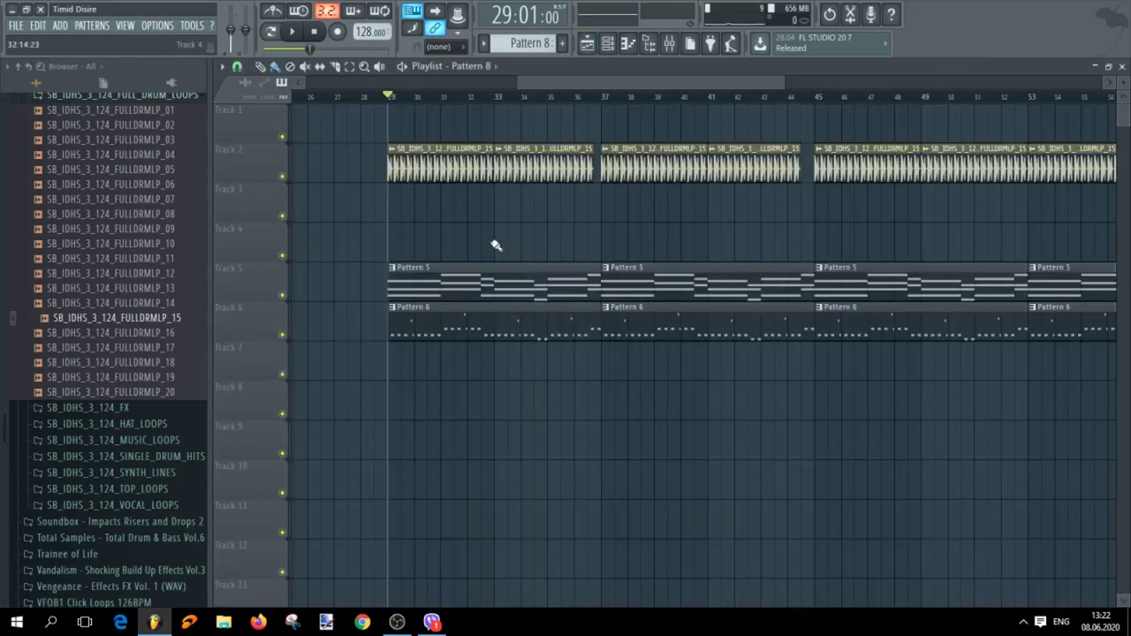
Switch to Pattern 5 and view its chords in the second Nexus channel's piano roll, trying out and deleting a note
scroll(375, 242, "up", 3)
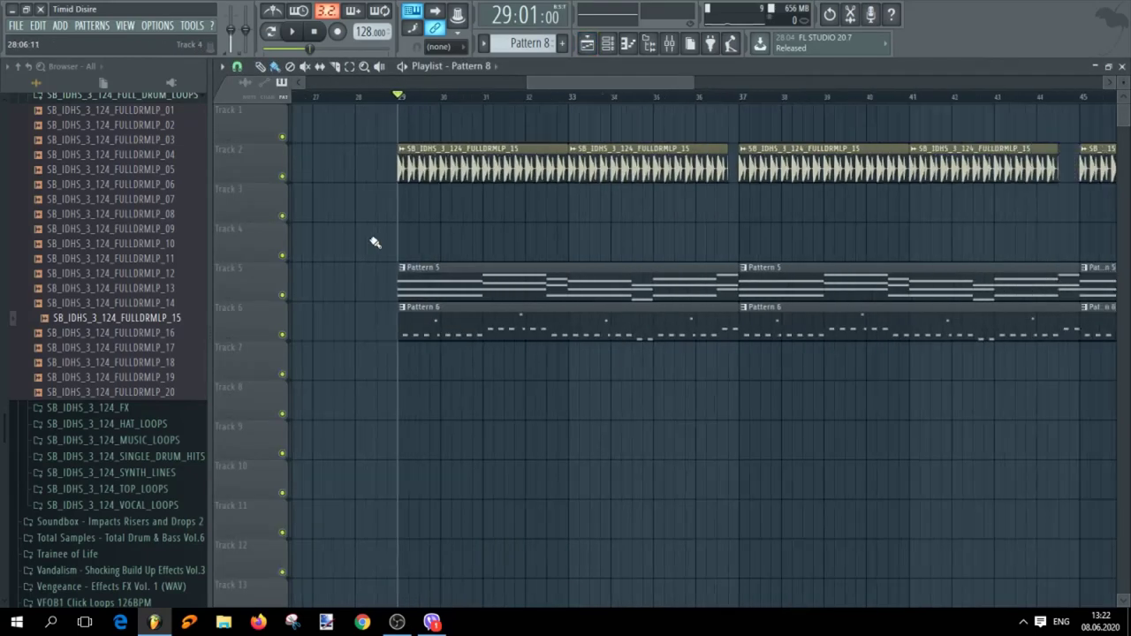
scroll(375, 242, "down", 1)
scroll(470, 239, "down", 2)
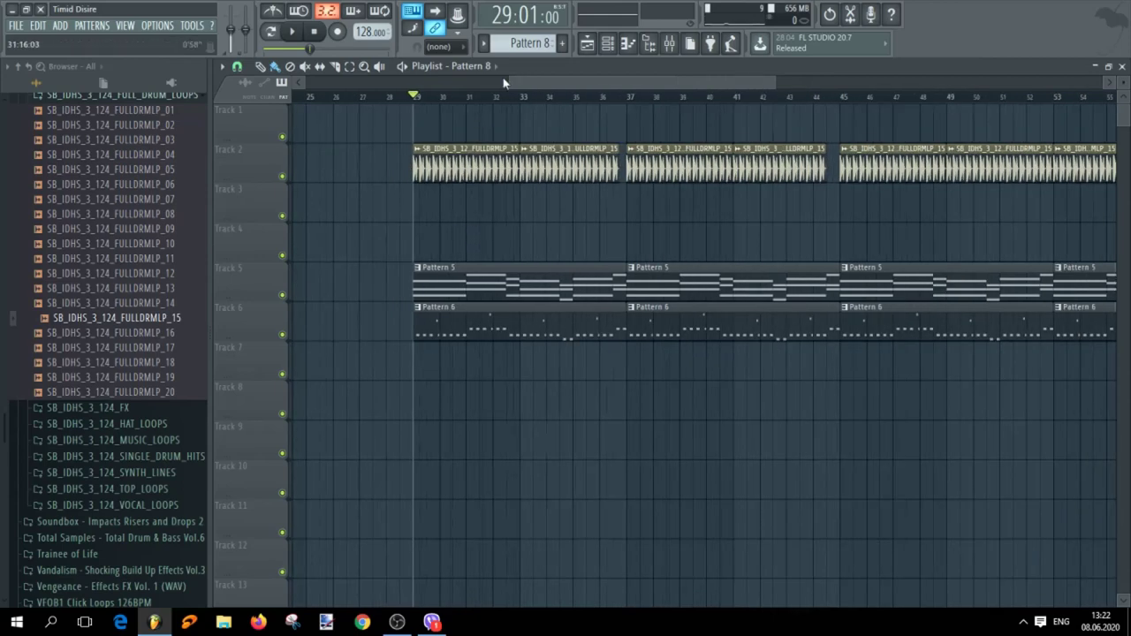
left_click(608, 44)
scroll(510, 44, "up", 1)
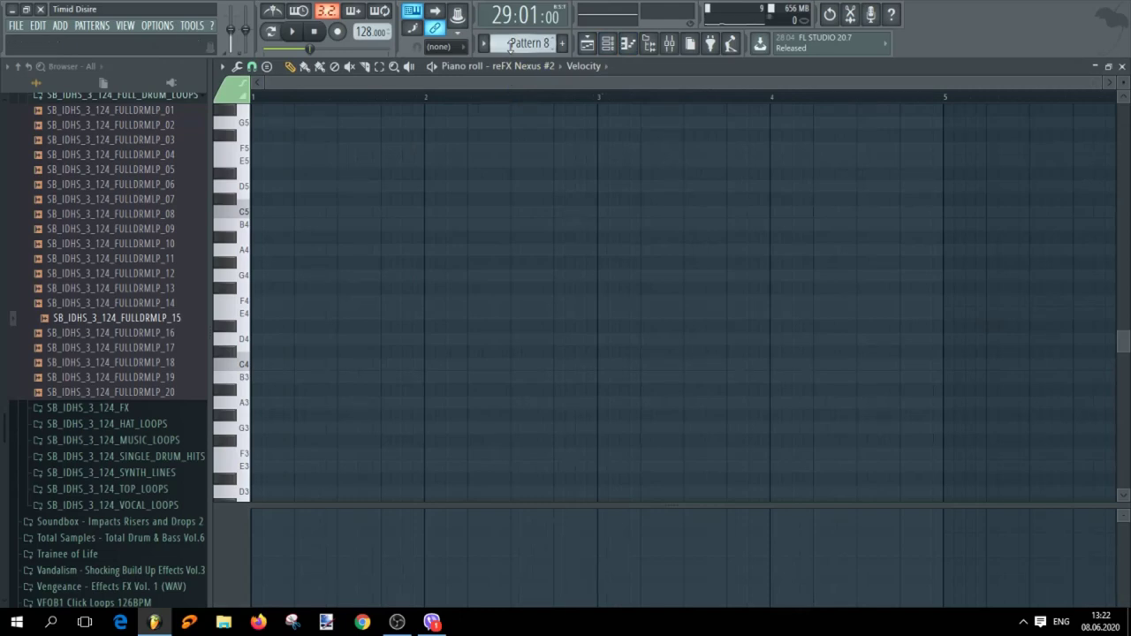
scroll(510, 44, "up", 2)
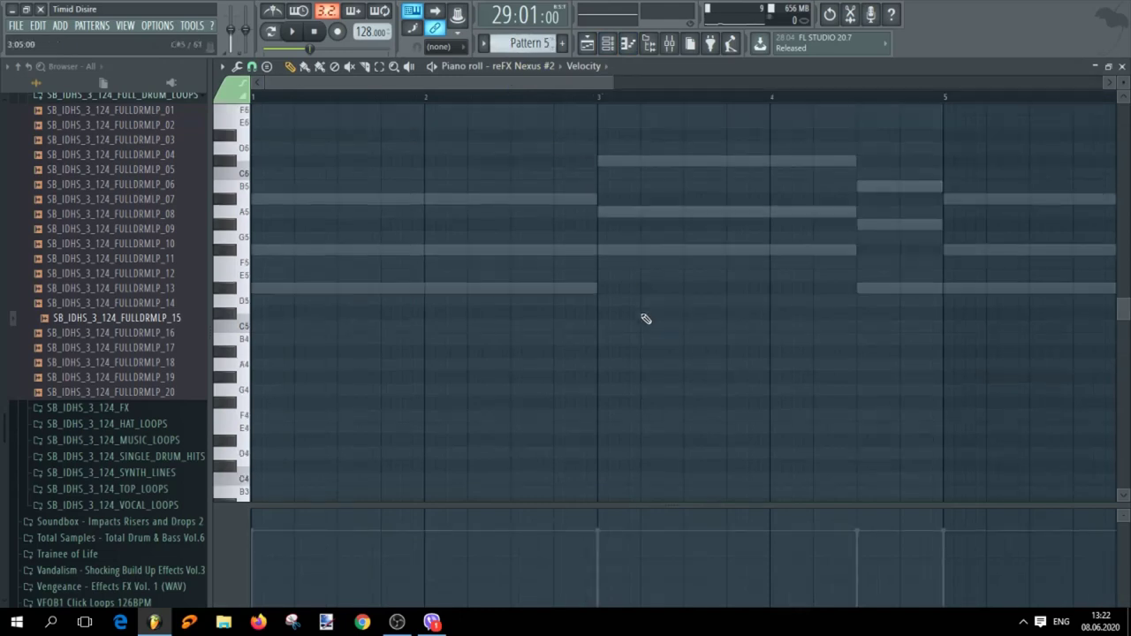
left_click(334, 137)
right_click(336, 134)
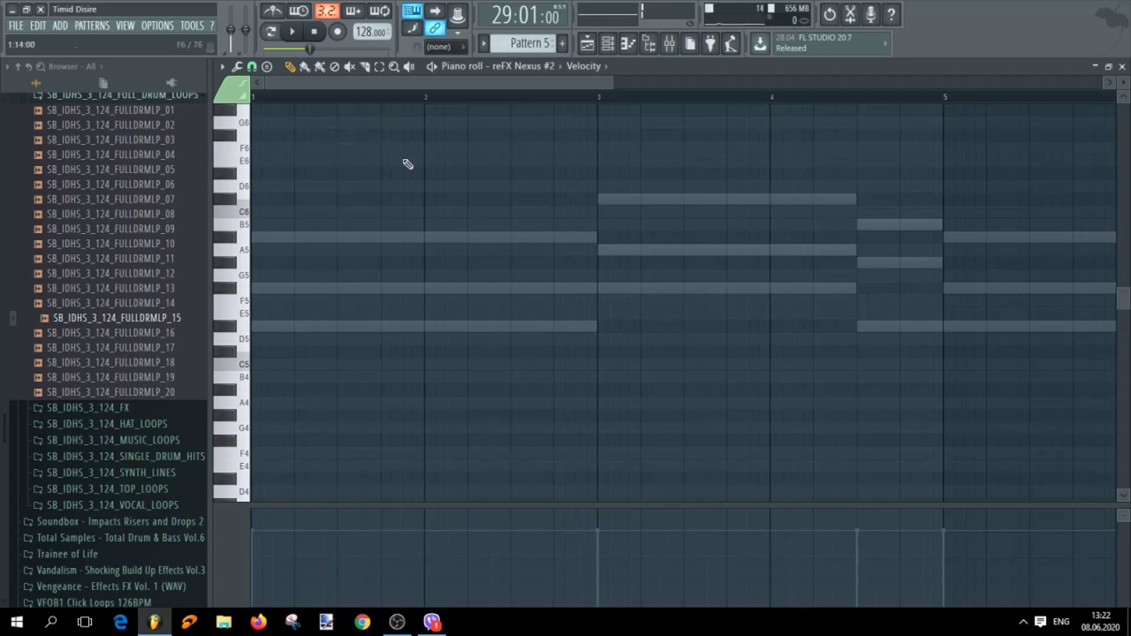
Load the PN Pop Keys preset from the Piano category in the second Nexus and lower its channel volume
left_click(648, 43)
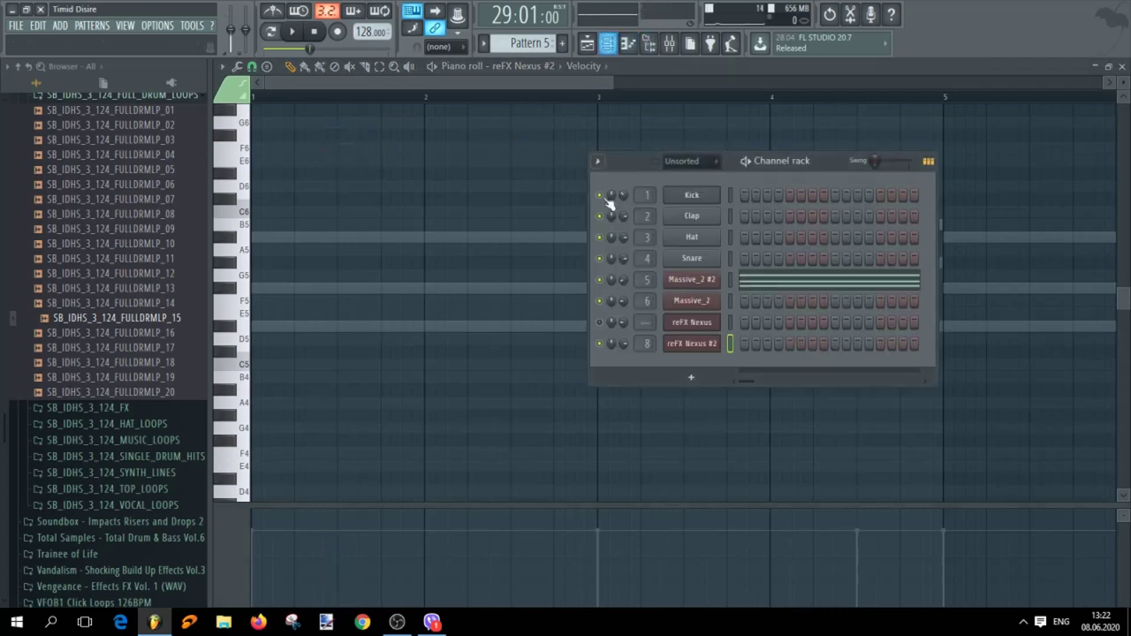
left_click(692, 344)
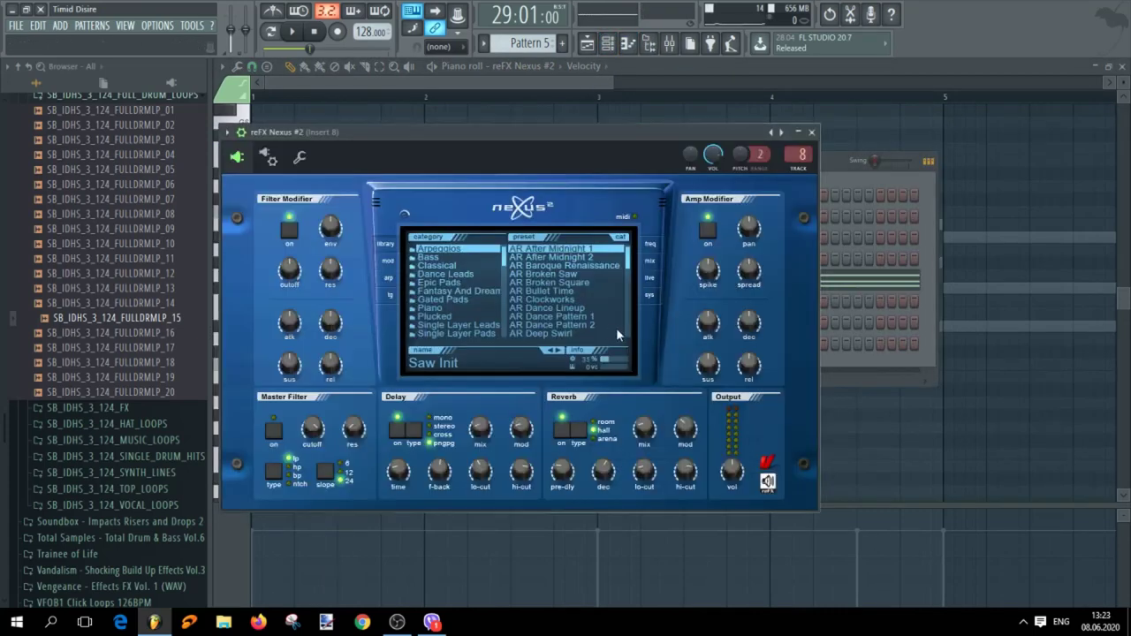
left_click(452, 308)
scroll(584, 294, "down", 4)
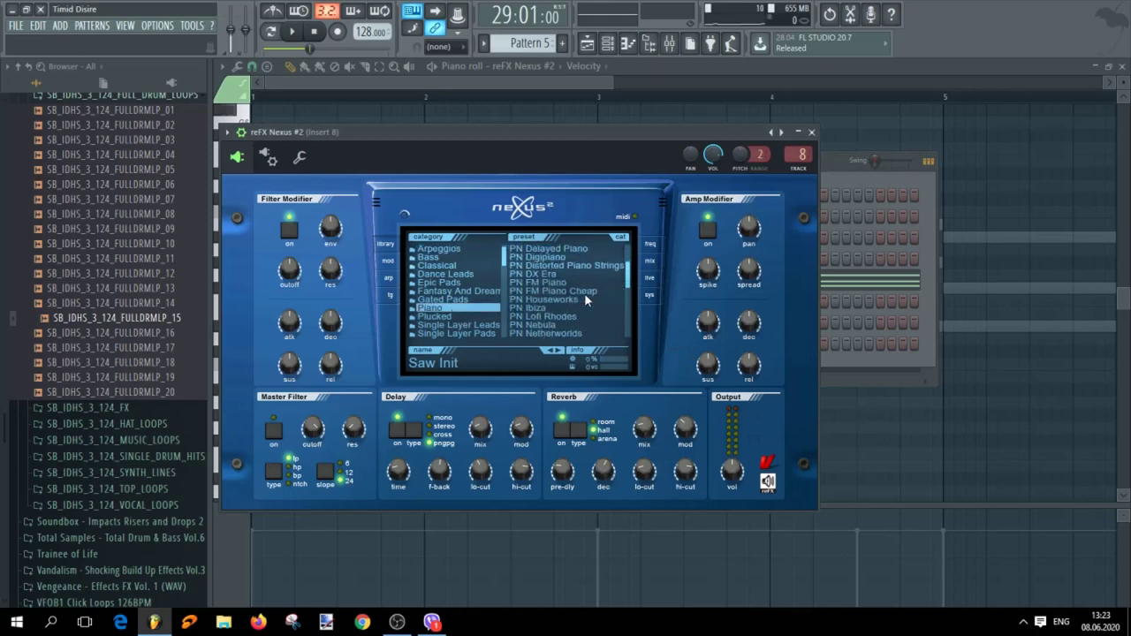
scroll(584, 294, "down", 2)
left_click(553, 333)
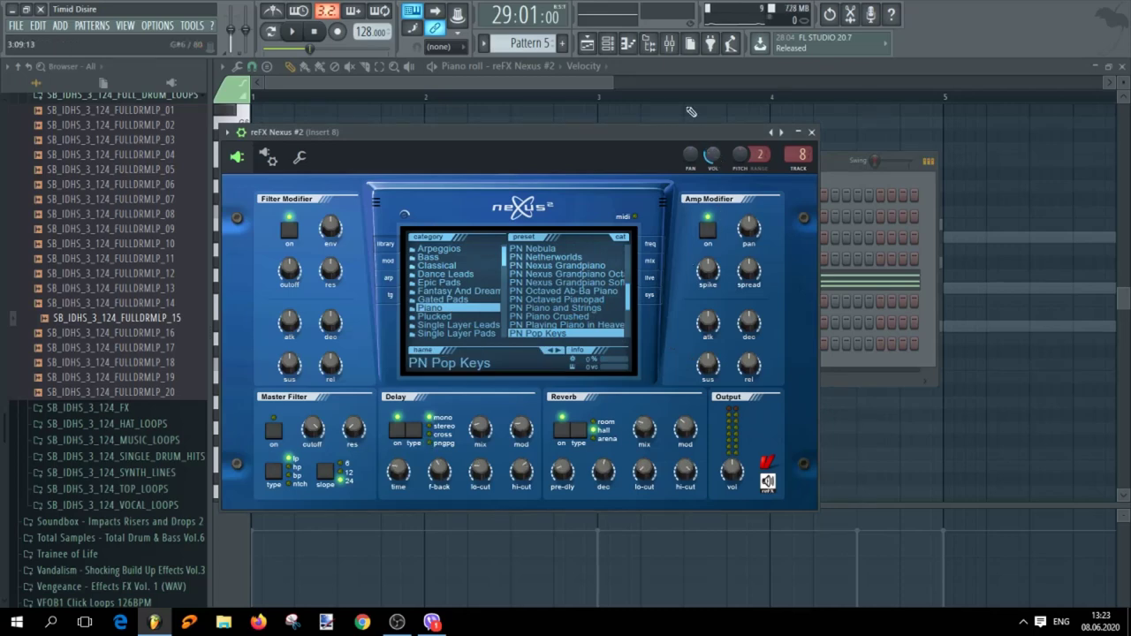
Reopen the second Nexus channel's piano roll for Pattern 5 without the plugin window
left_click(587, 43)
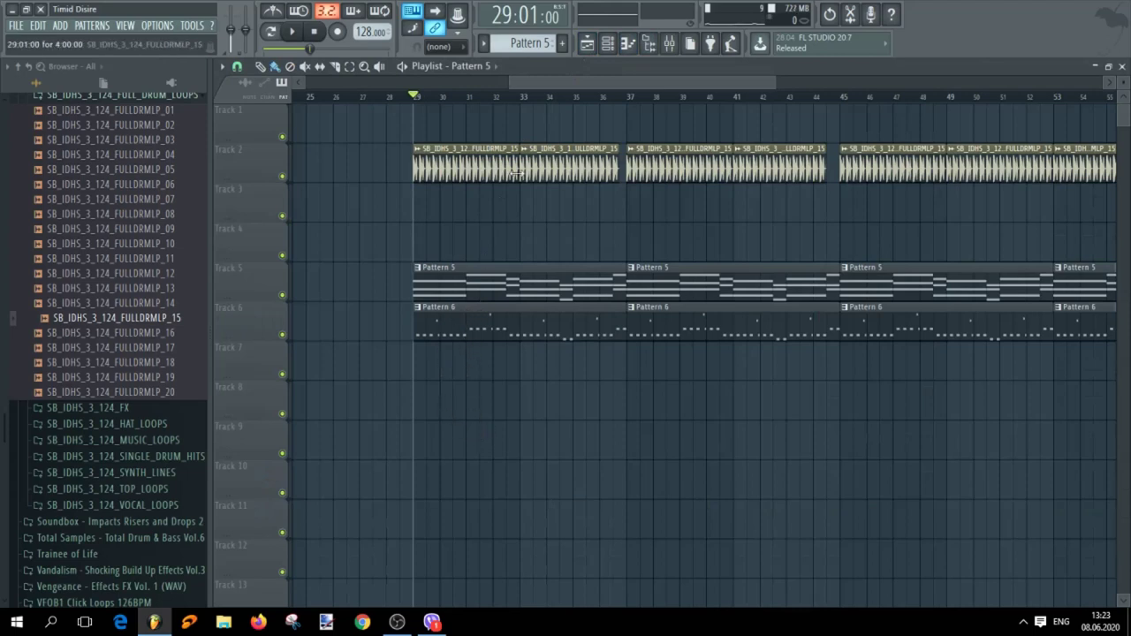
left_click(608, 44)
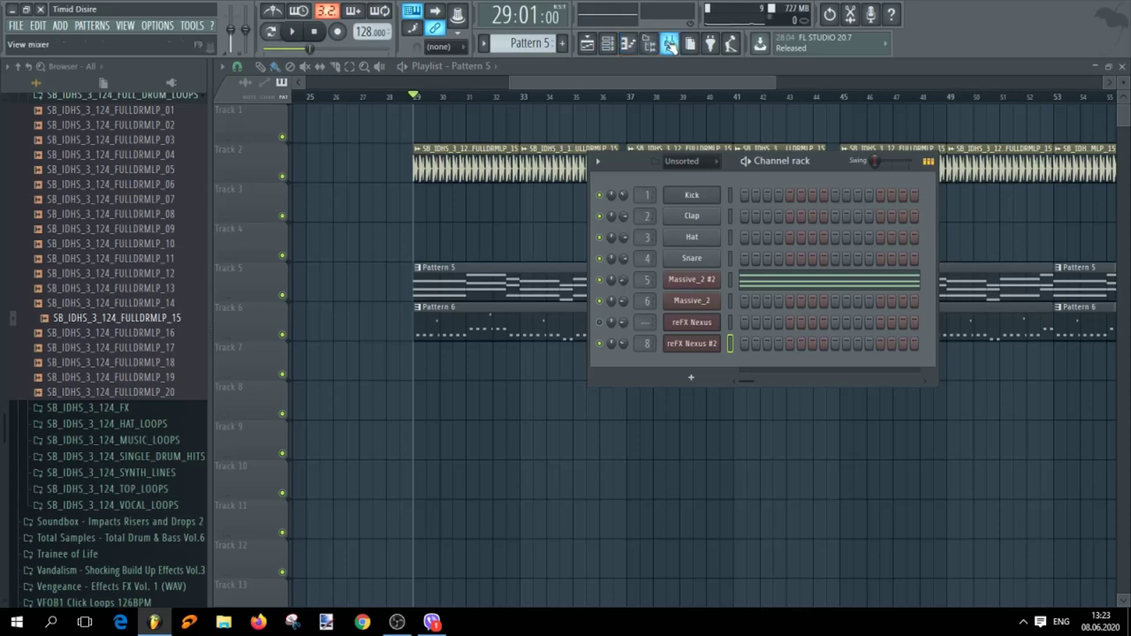
left_click(630, 46)
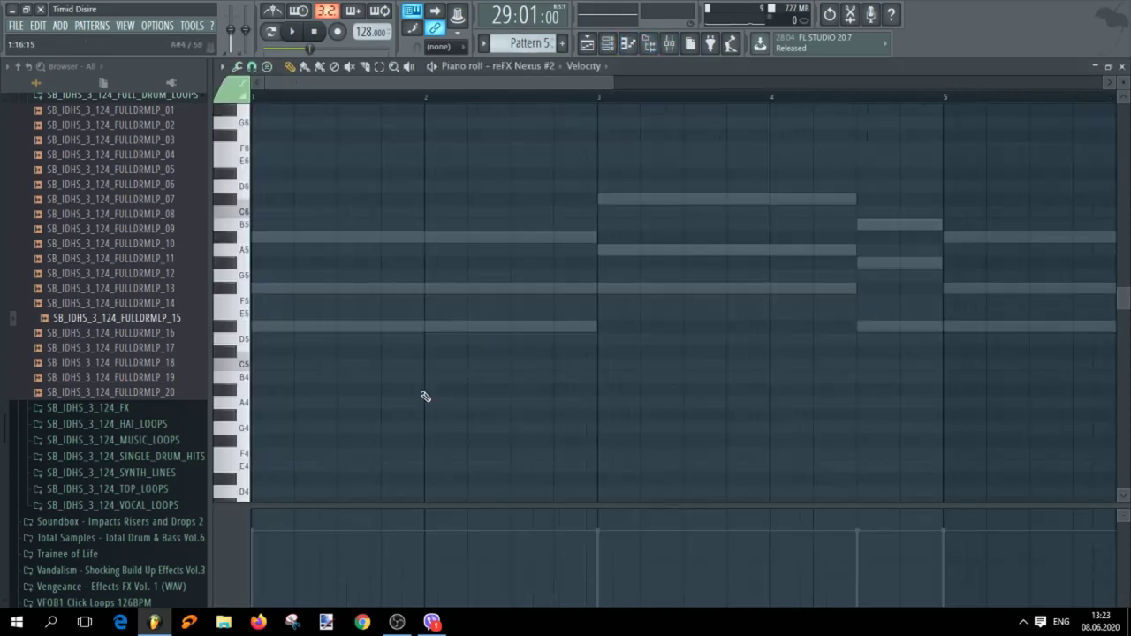
left_click(310, 327)
scroll(274, 374, "up", 2)
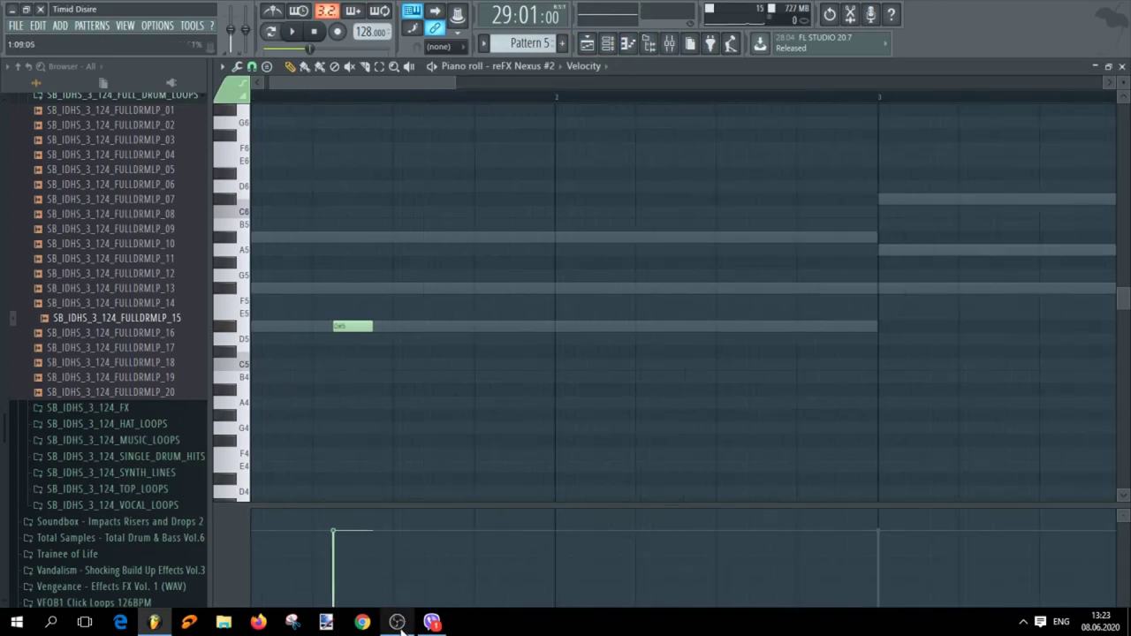
mouse_move(402, 630)
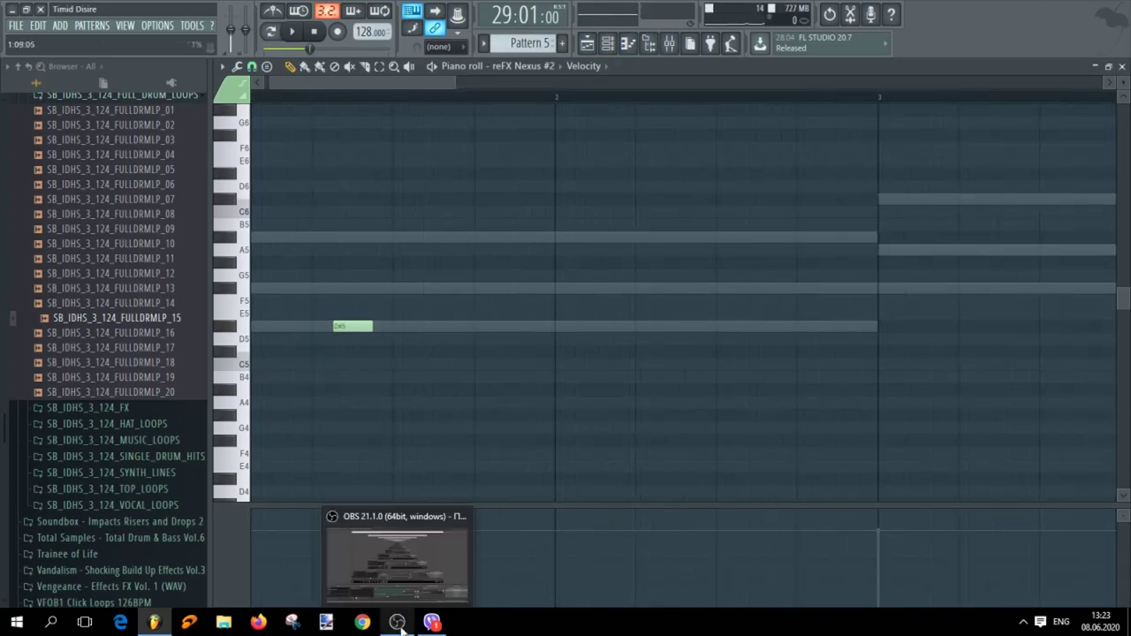
right_click(352, 328)
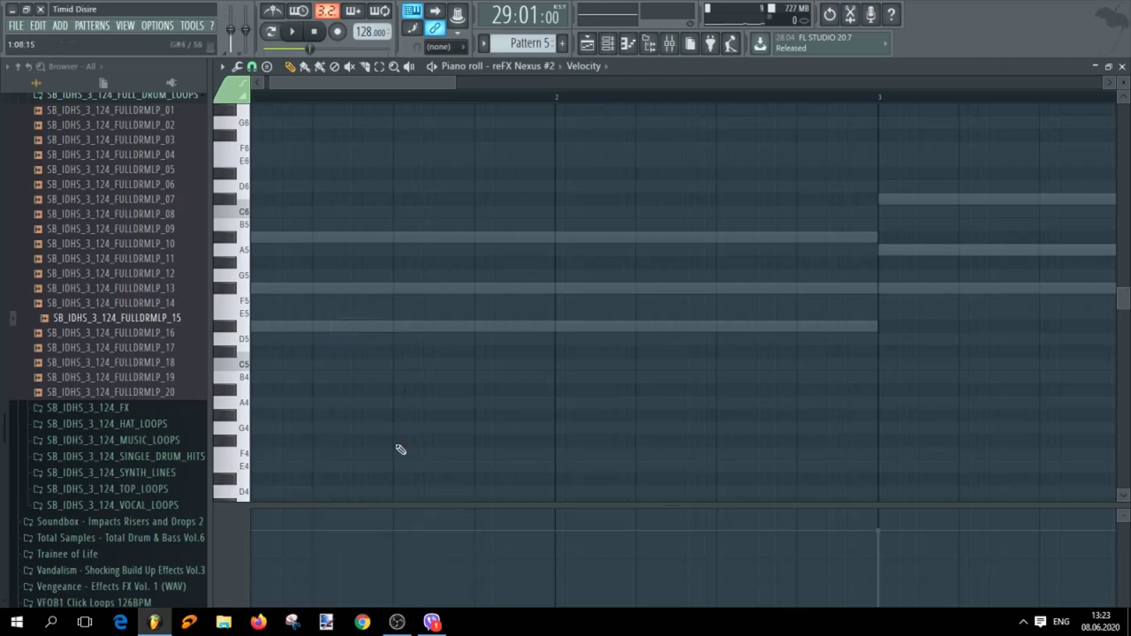
Place consecutive two-step D#5 and F#5 notes from 1:05, add an A#5 at 1:09, and shorten the A#5 to one step
left_click(320, 328)
scroll(315, 341, "up", 4)
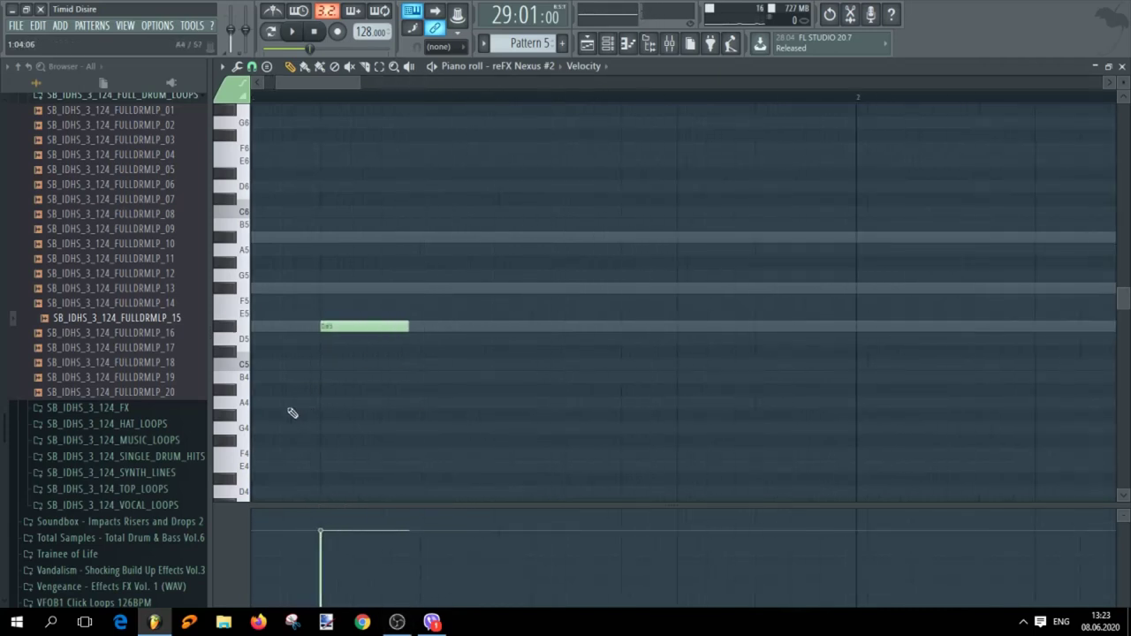
left_click(416, 289)
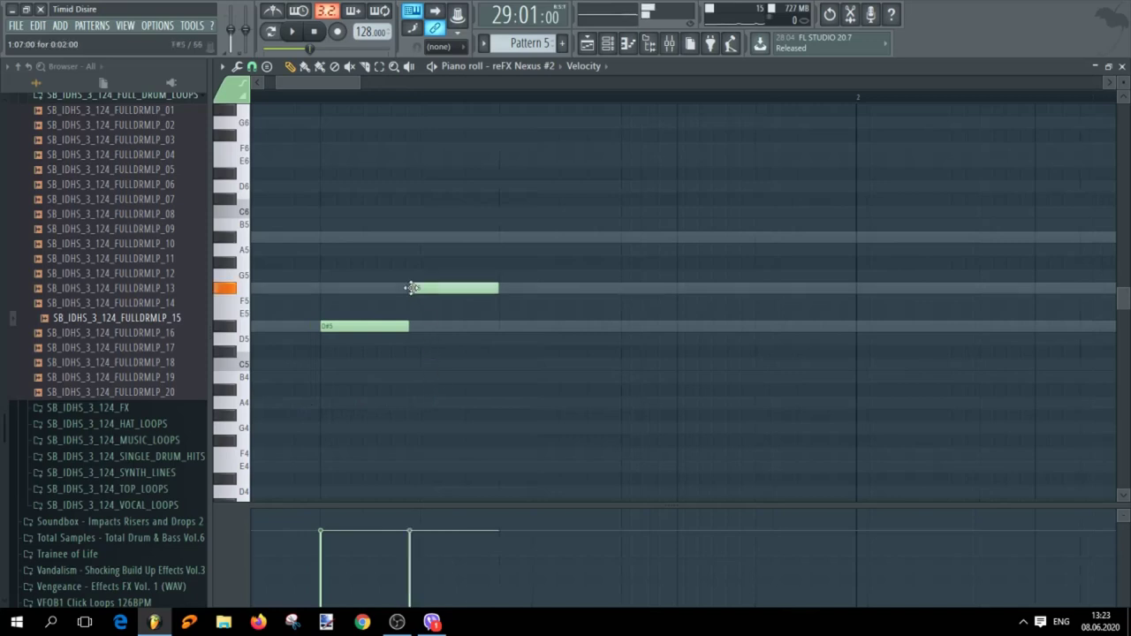
left_click(500, 237)
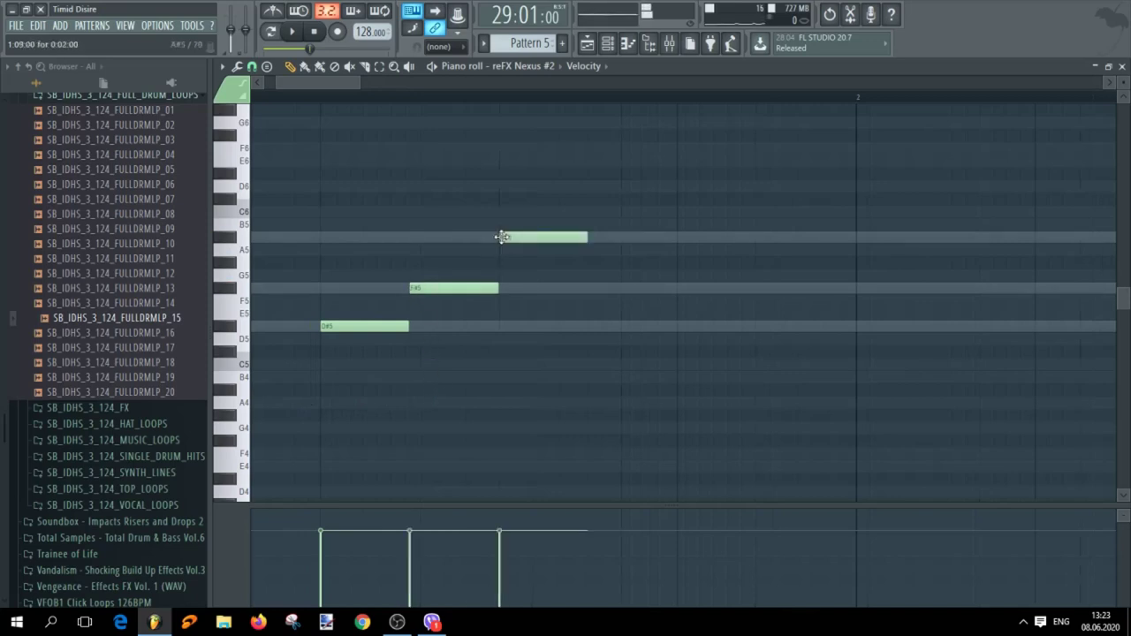
left_click_drag(585, 239, 546, 239)
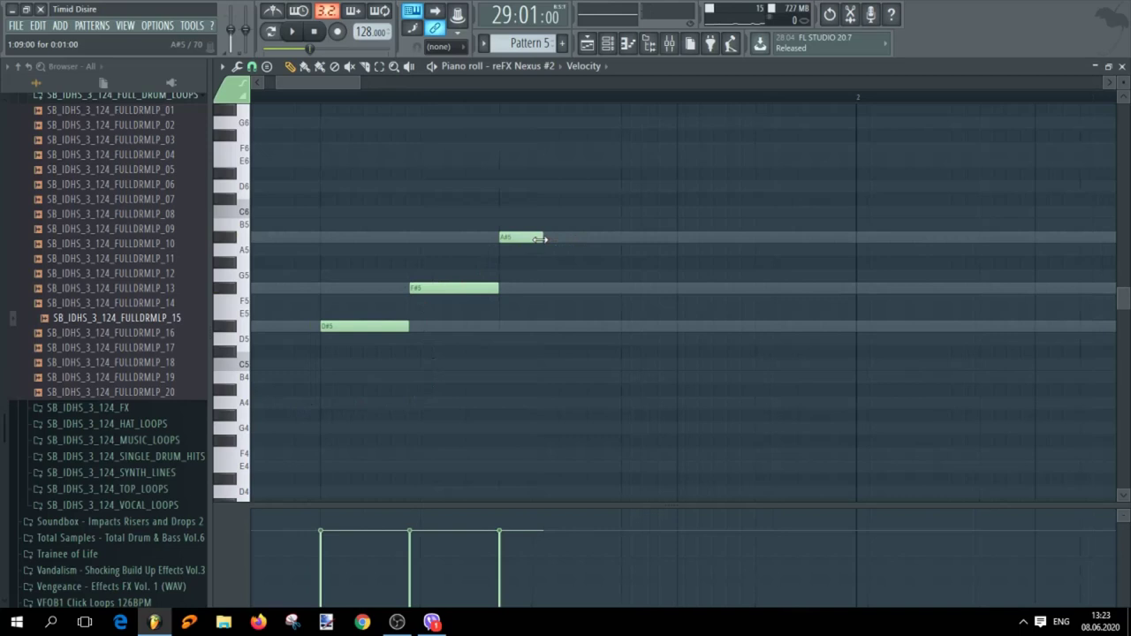
Add one-step A#5, F#5 and D#5 notes at 1:11, 1:12 and 1:13 and play the phrase back
left_click(589, 237)
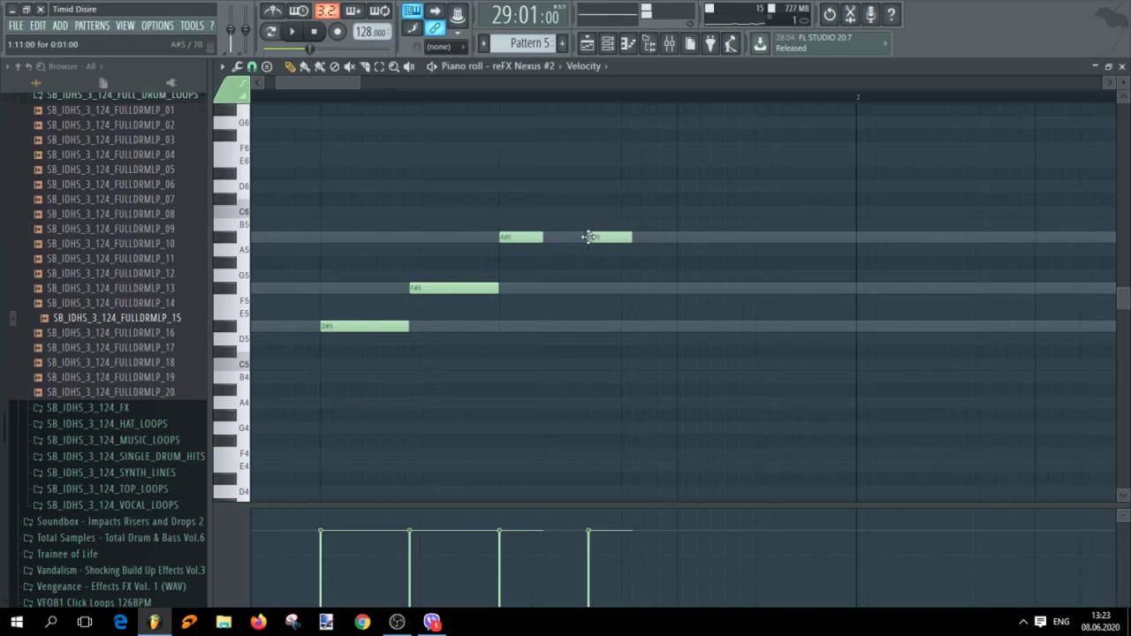
left_click(636, 290)
left_click(681, 326)
key("space")
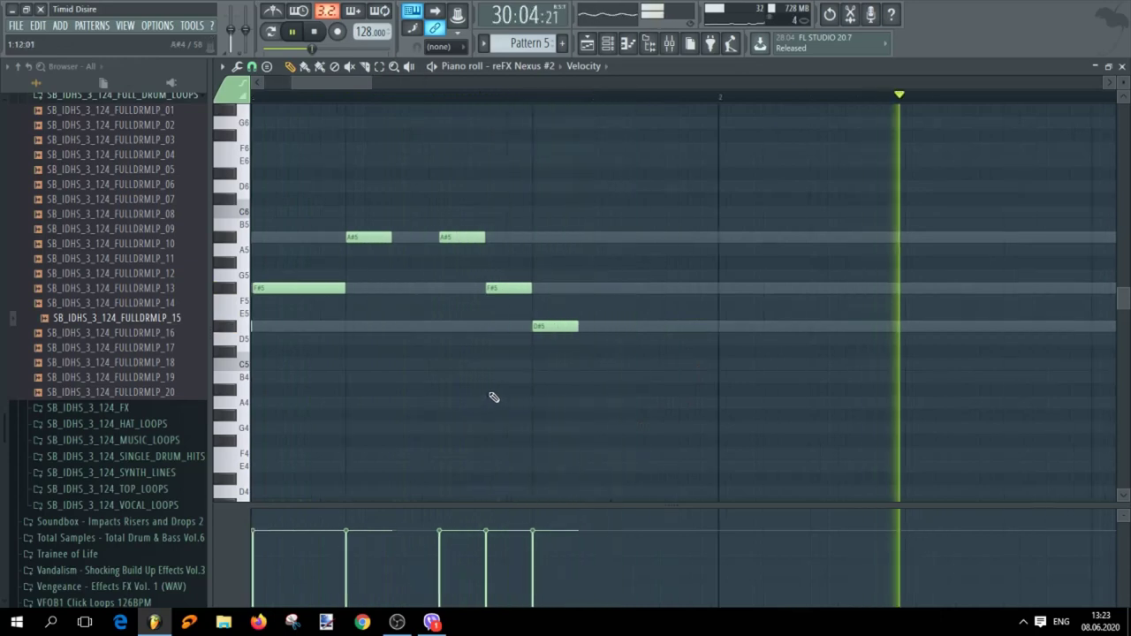
scroll(494, 397, "down", 2)
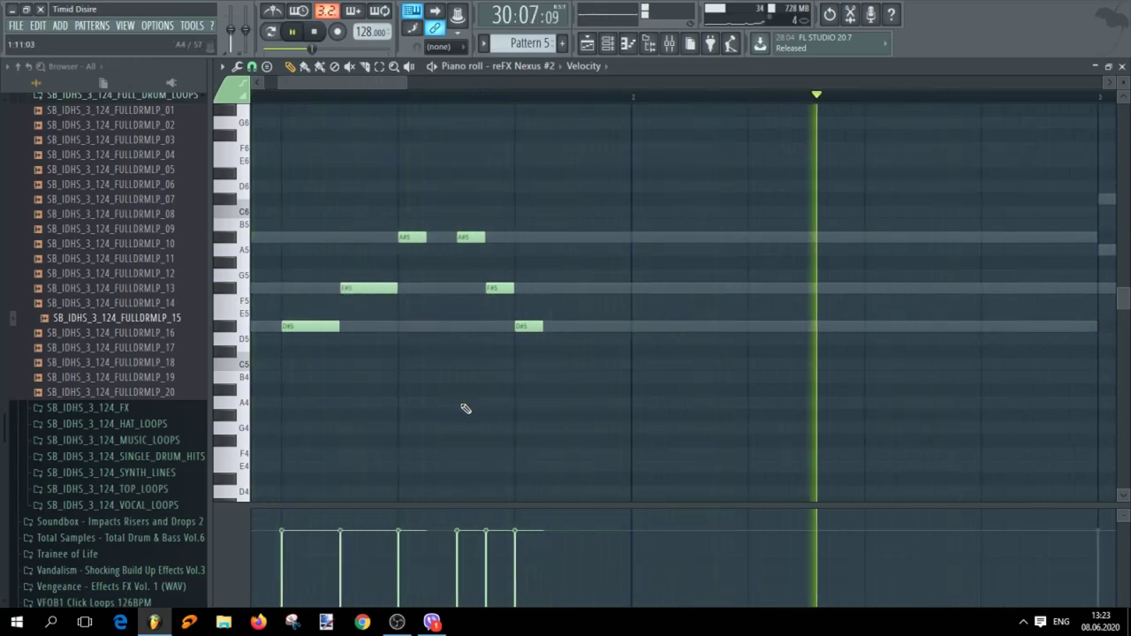
scroll(466, 409, "down", 2)
key("space")
Copy the six-note phrase into bar 3, transposed up to F#5, A5 and C#6 to fit the second chord, and audition it
left_click_drag(292, 208, 493, 408)
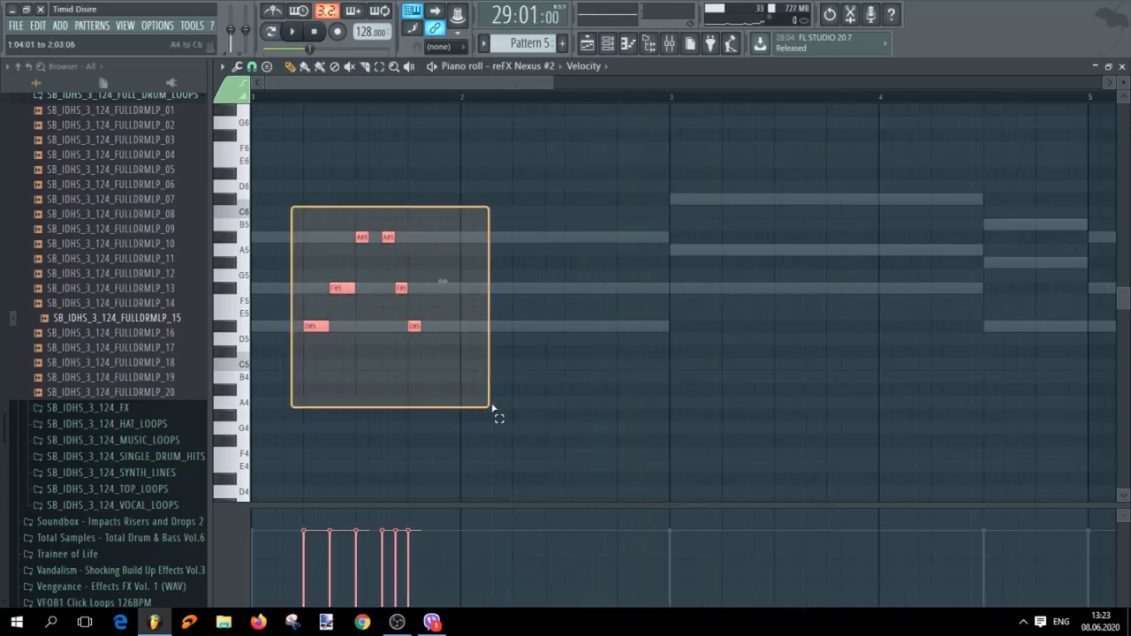
left_click_drag(343, 288, 764, 254)
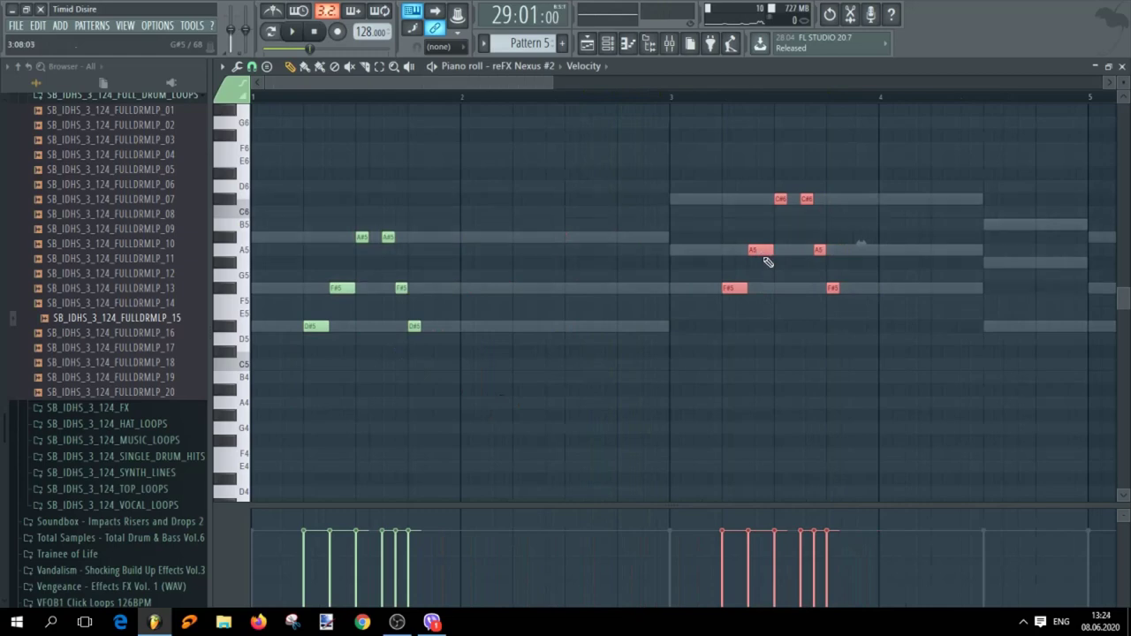
key("space")
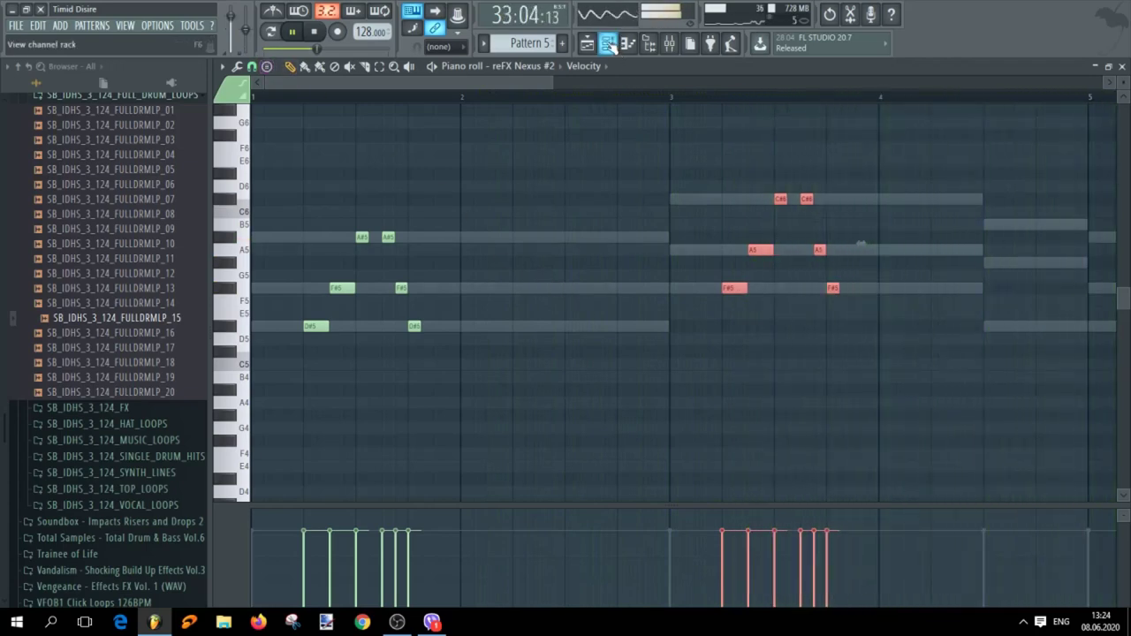
key("space")
Play the playlist from bar 29 and open the channel settings of the drum loop on Track 2
left_click(669, 45)
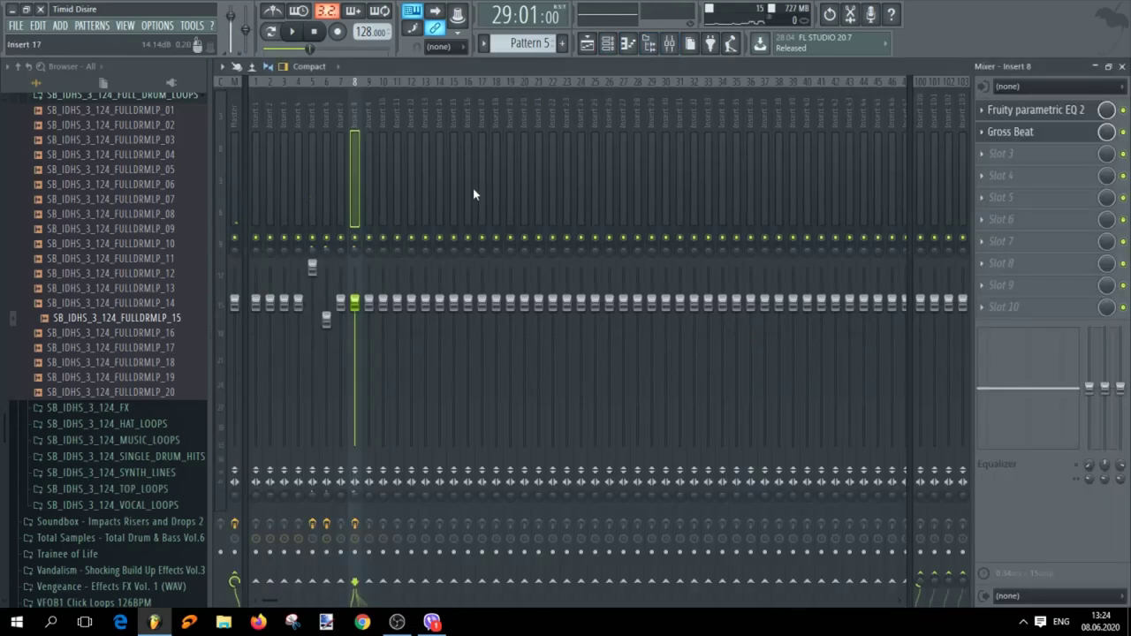
left_click(588, 46)
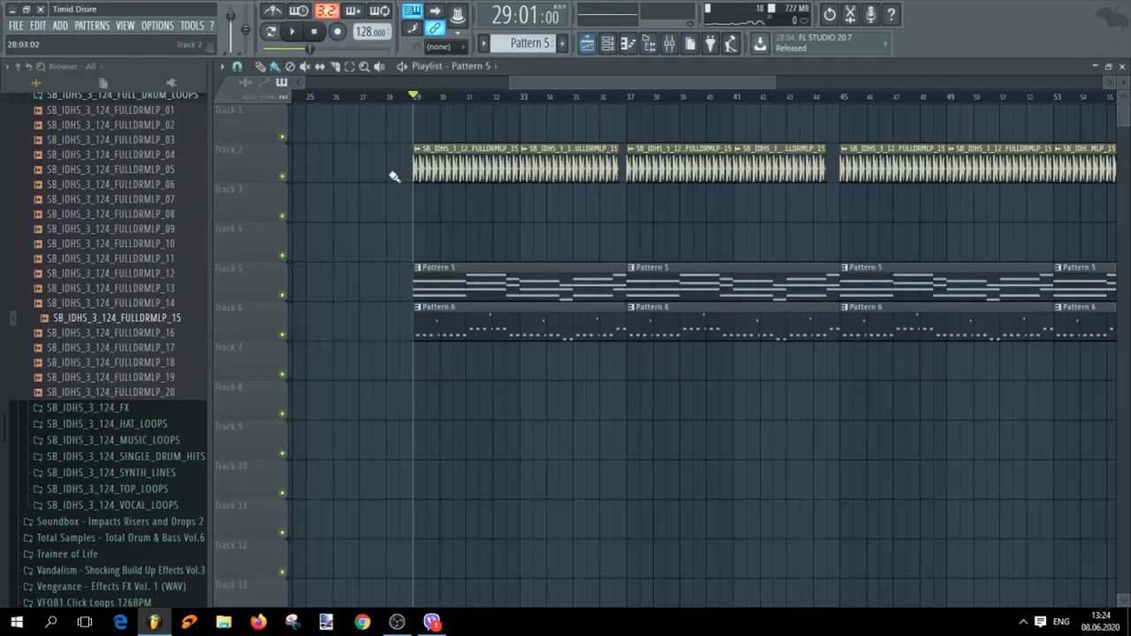
key("space")
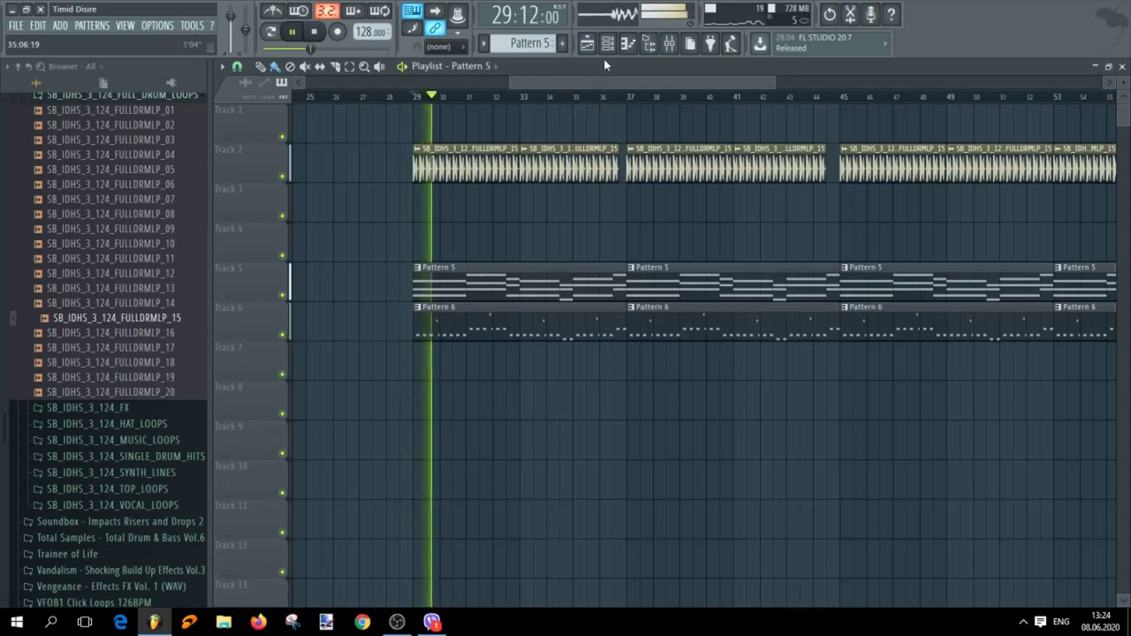
double_click(553, 164)
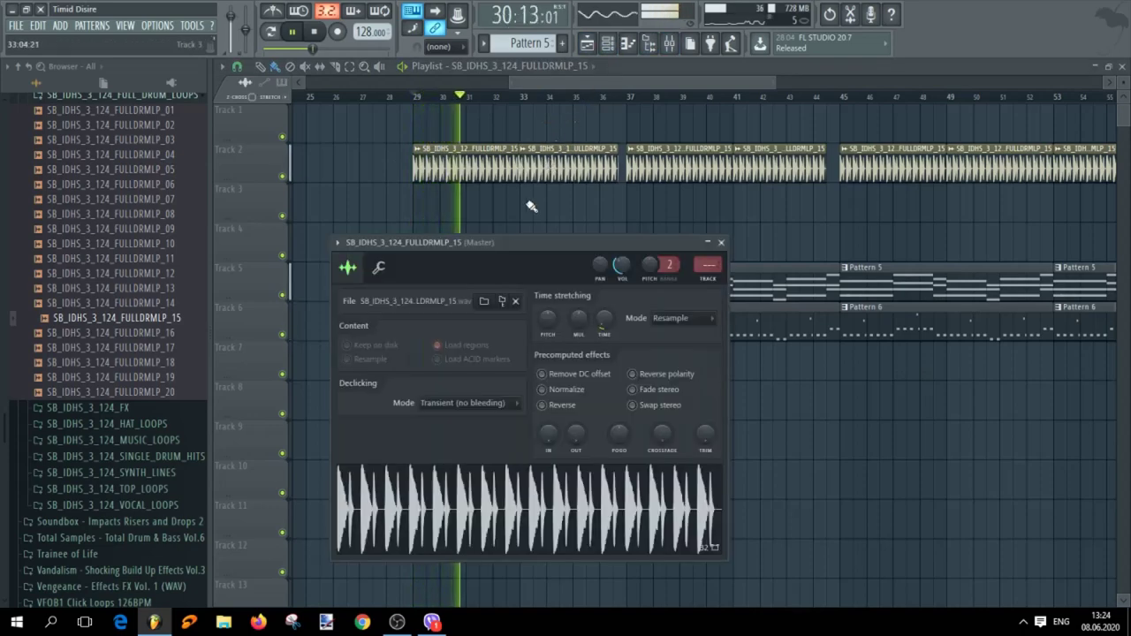
scroll(529, 204, "up", 4)
left_click_drag(512, 176, 518, 166)
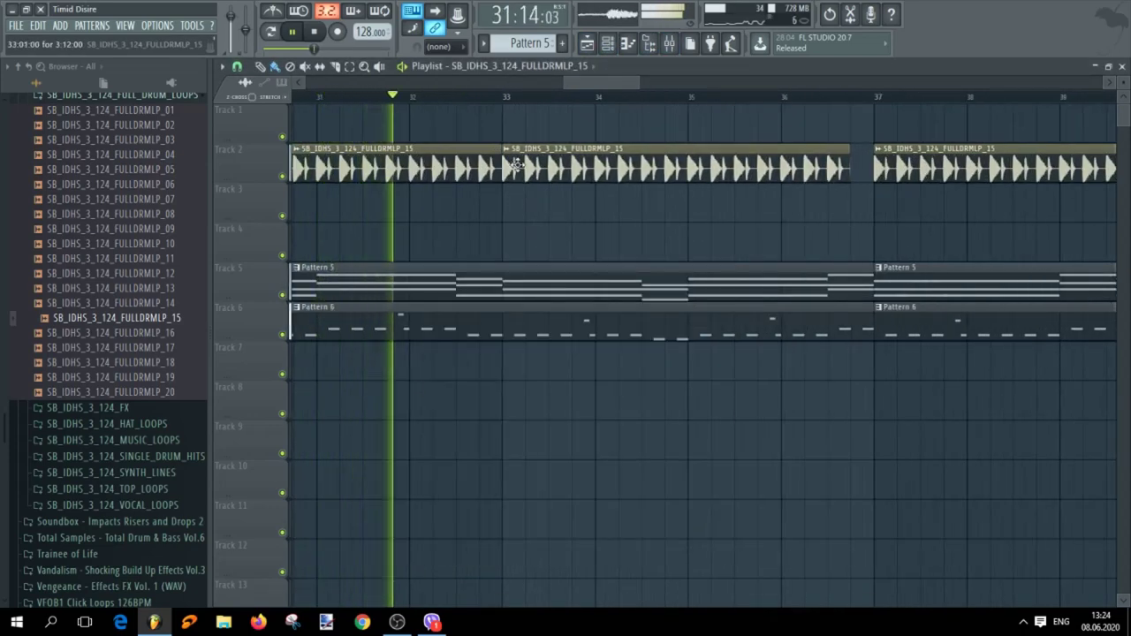
double_click(518, 166)
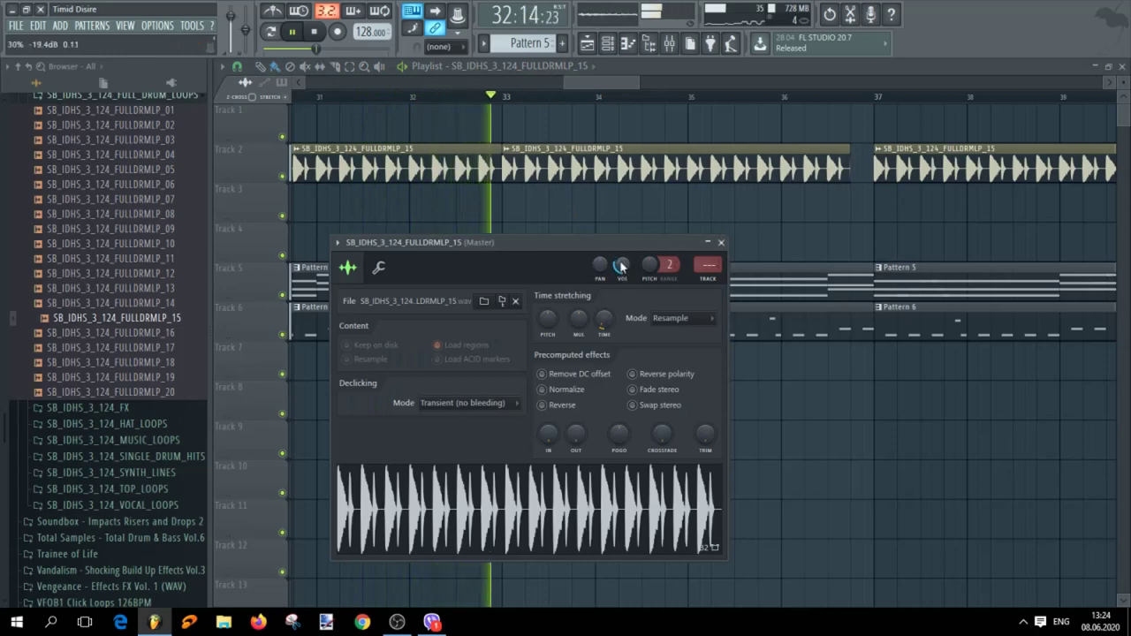
Route the drum loop channel to mixer Insert 20 and set the insert's stereo separation to 16% separated
left_click(628, 42)
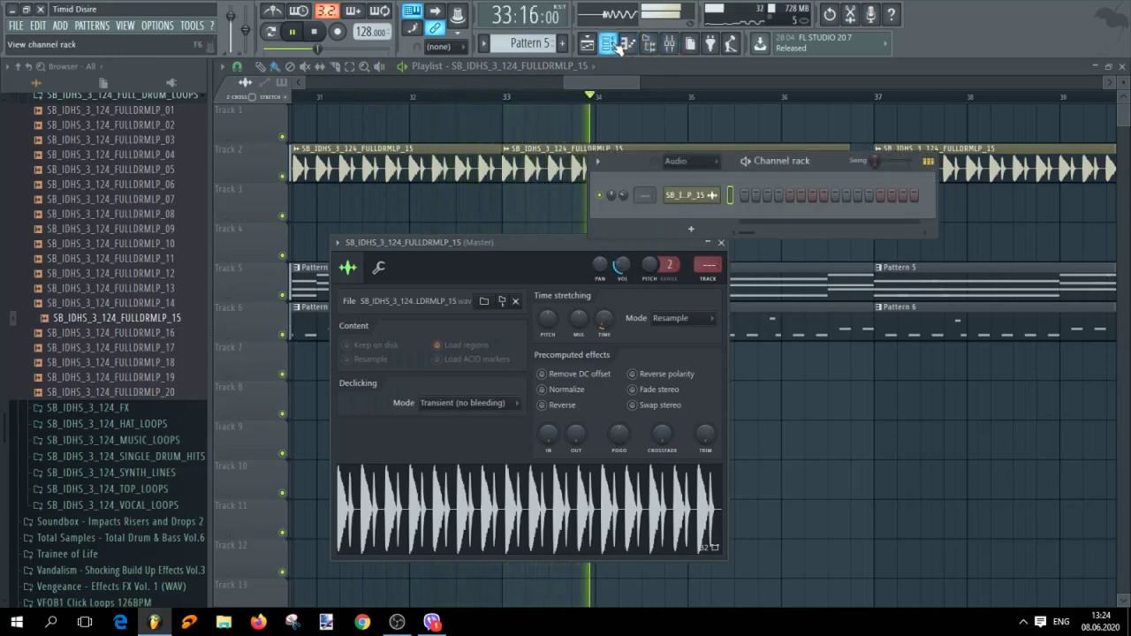
key("space")
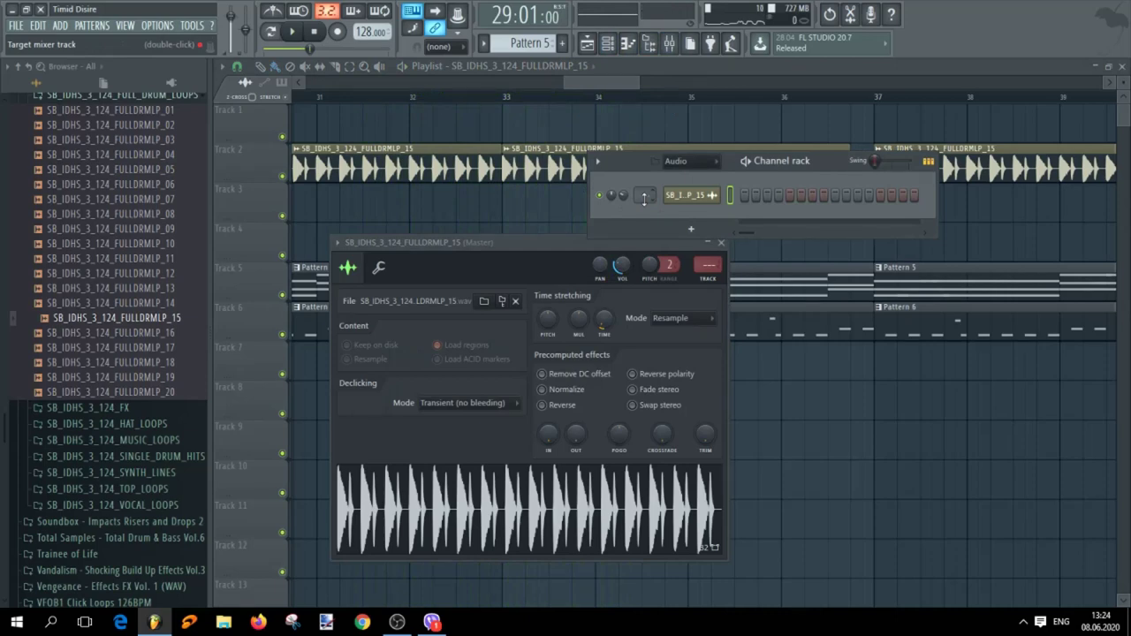
scroll(645, 199, "up", 5)
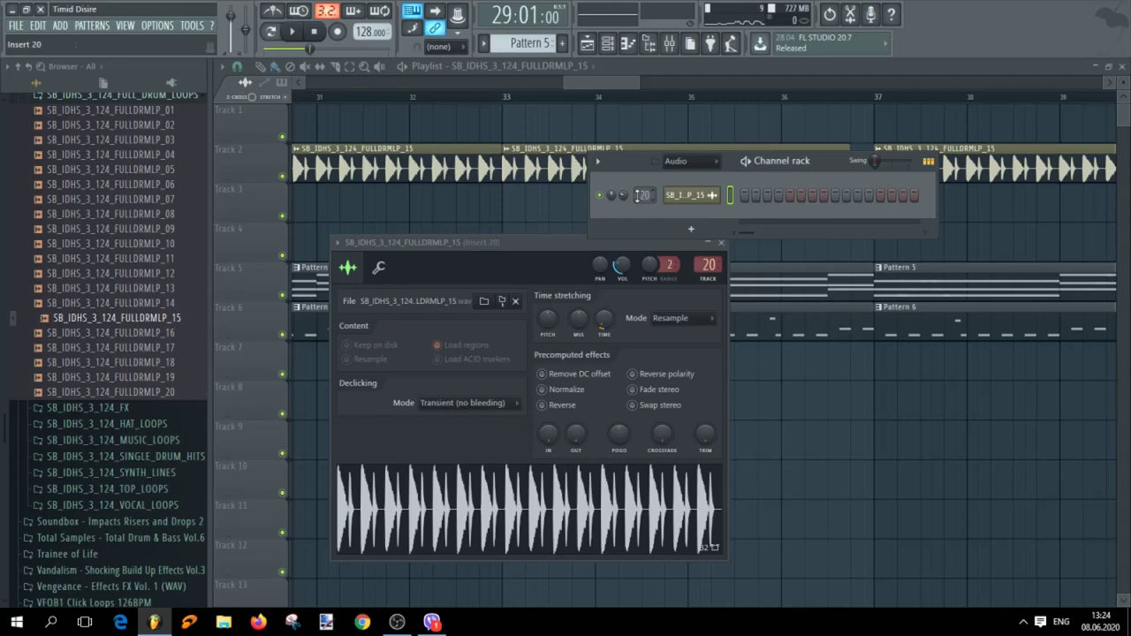
left_click(671, 46)
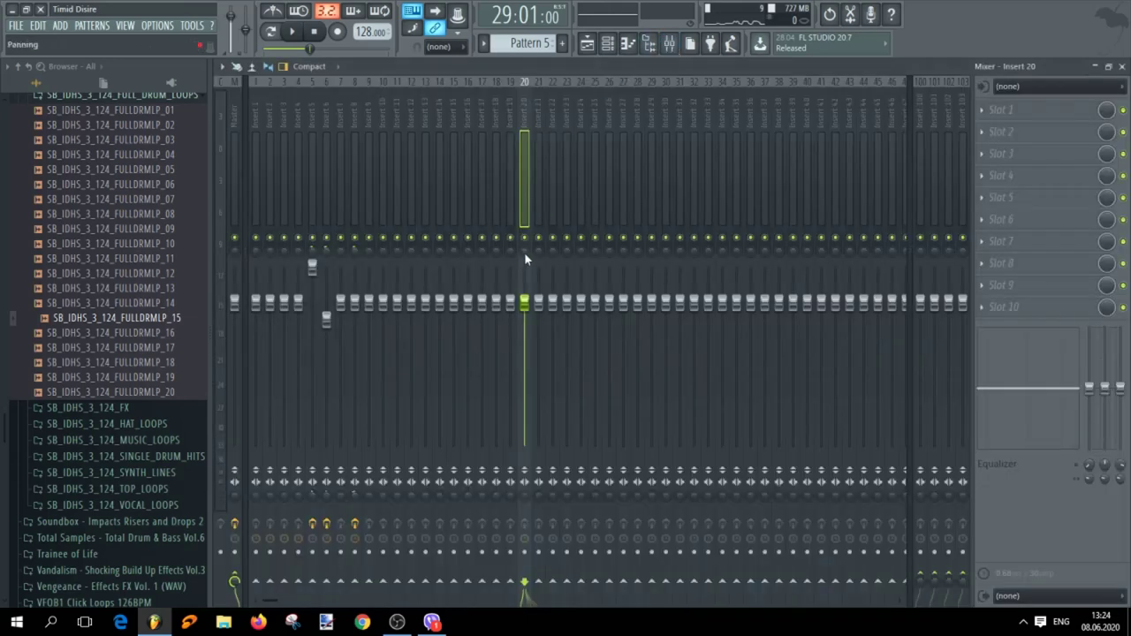
left_click_drag(524, 498, 524, 511)
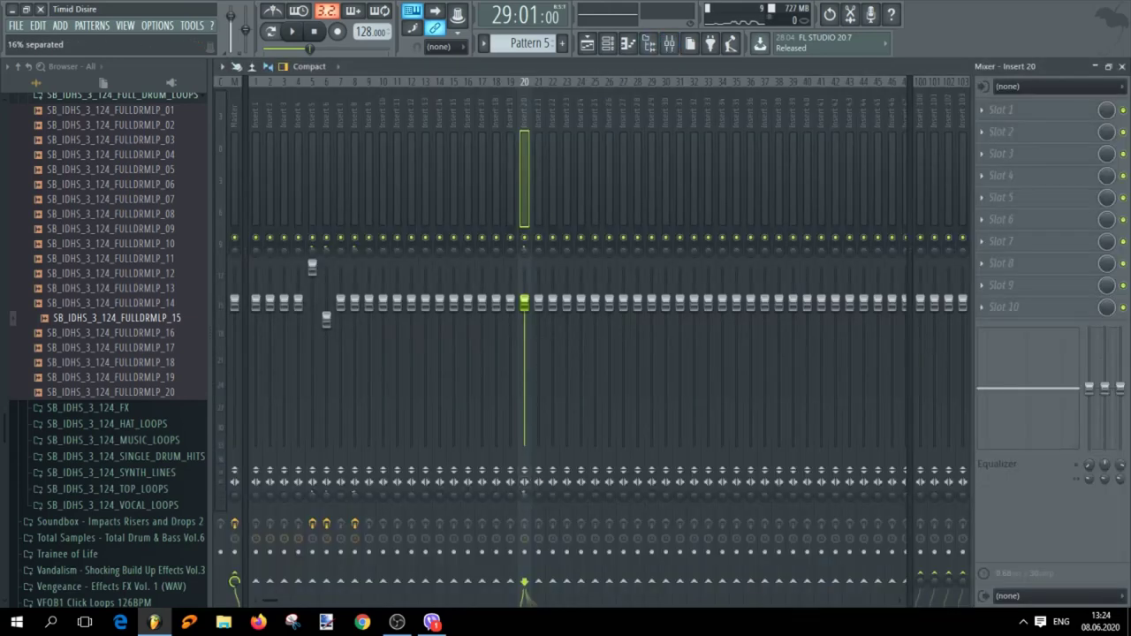
Add Fruity parametric EQ 2 to Insert 20, roll off the lowest and highest frequencies, and boost band 5 by about 12.8 dB at 13504 Hz
left_click(1039, 111)
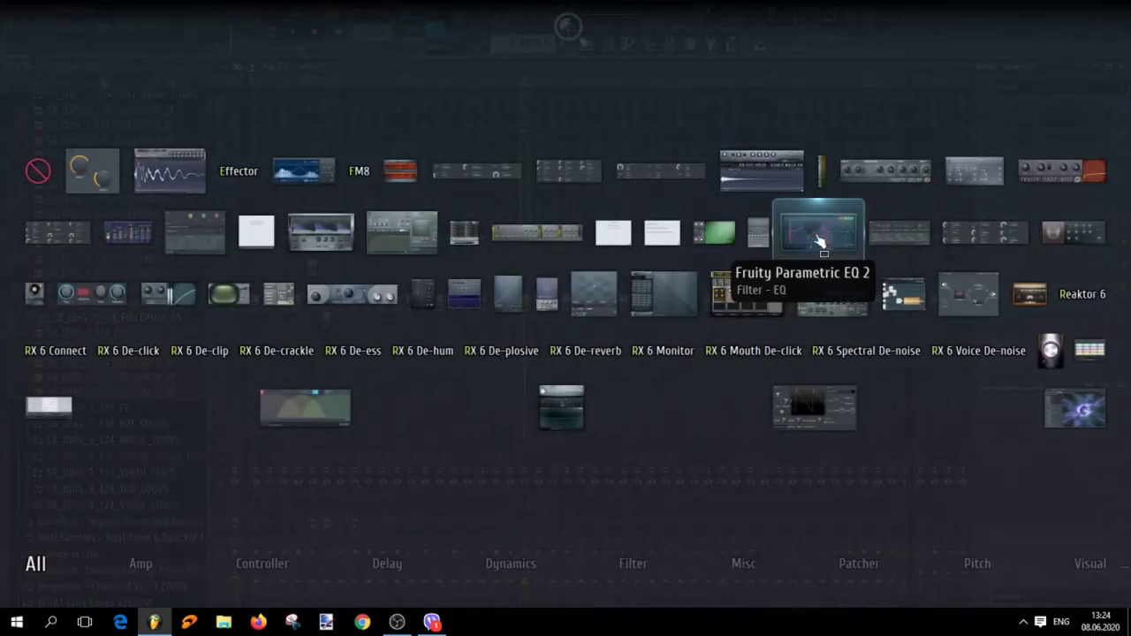
left_click(829, 236)
left_click_drag(321, 291, 278, 327)
left_click_drag(509, 286, 527, 347)
left_click_drag(451, 286, 542, 237)
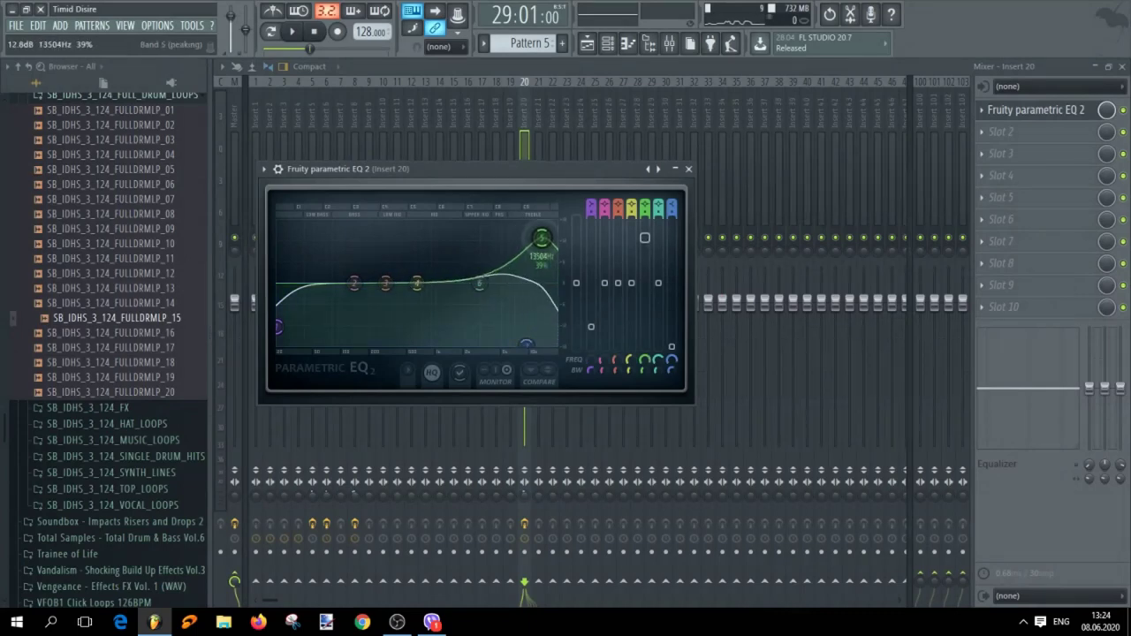
During playback, raise EQ band 5 further at about 15455 Hz and lower Insert 20's fader to about -2.3 dB
left_click(293, 33)
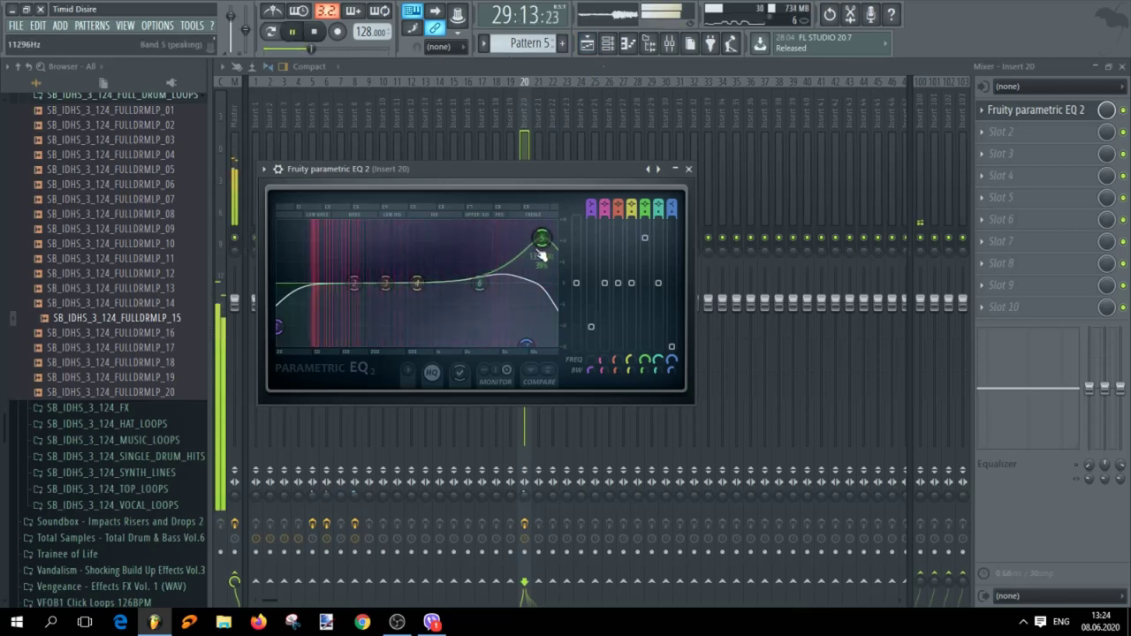
mouse_move(542, 237)
left_mouse_down()
mouse_move(544, 222)
mouse_move(517, 224)
mouse_move(547, 228)
left_mouse_up()
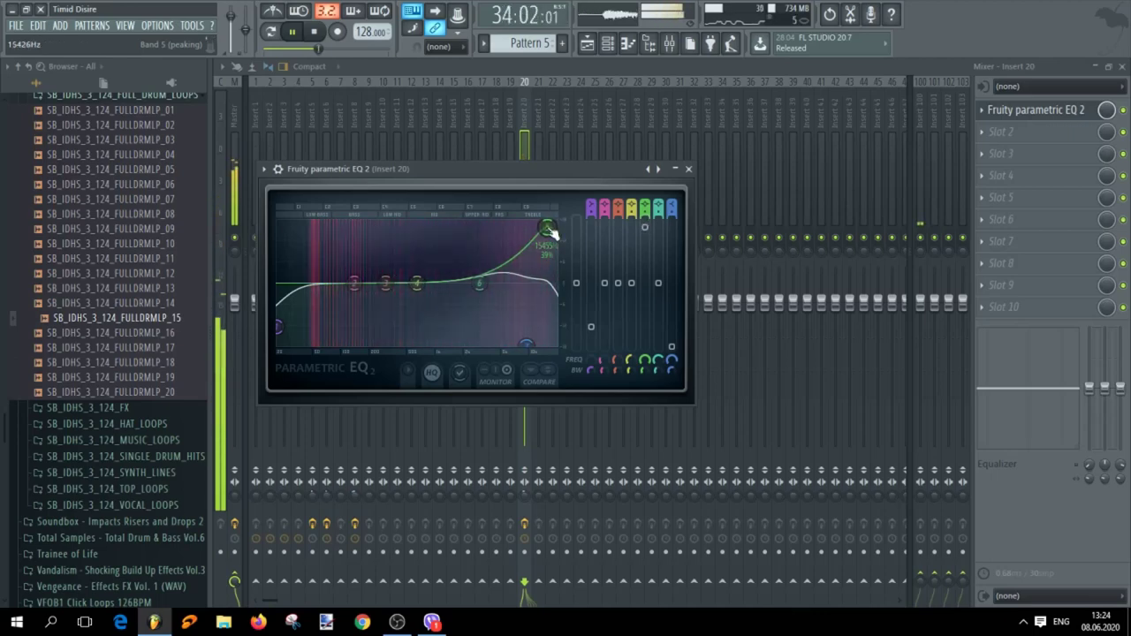
left_click(559, 71)
left_click_drag(524, 304, 526, 324)
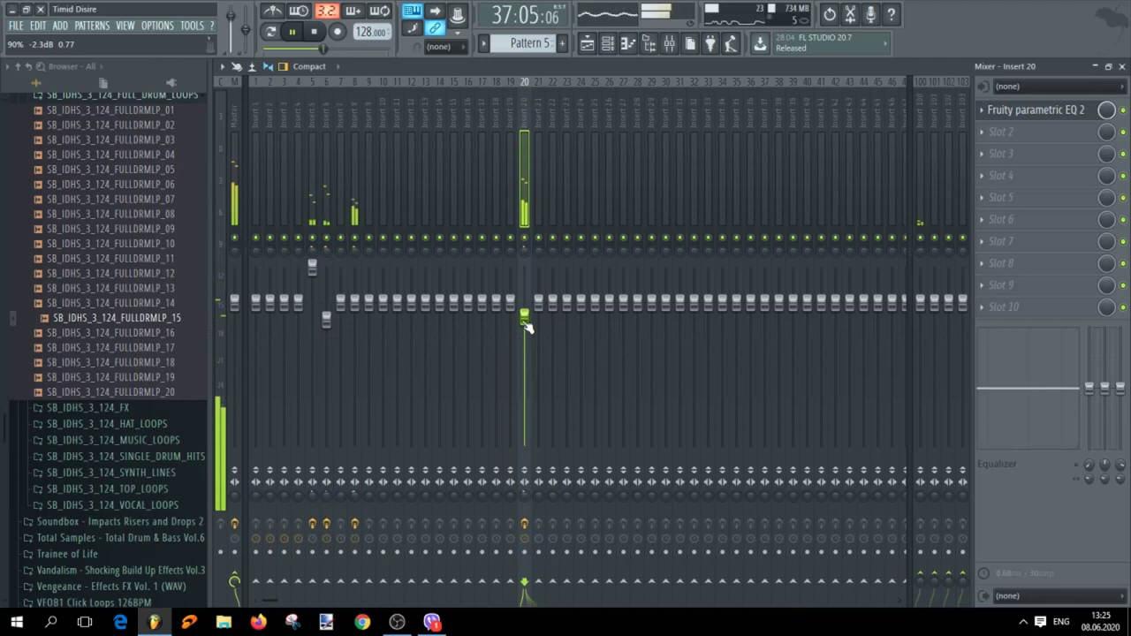
Stop playback and return to the playlist around bar 29
left_click(587, 43)
key("space")
scroll(584, 412, "down", 3)
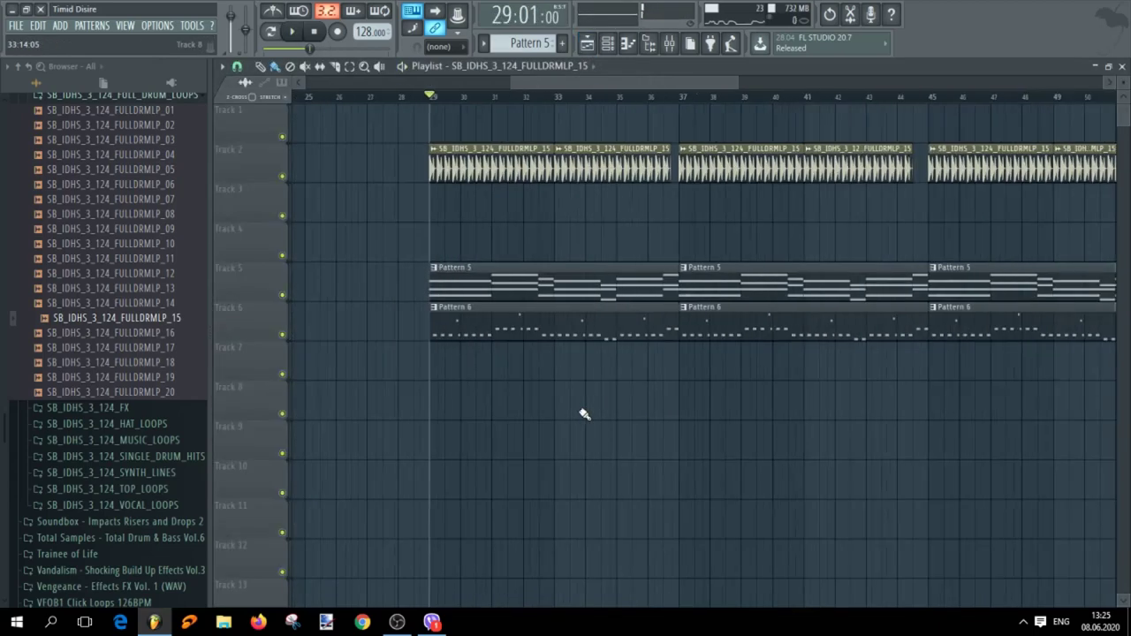
scroll(482, 409, "up", 1)
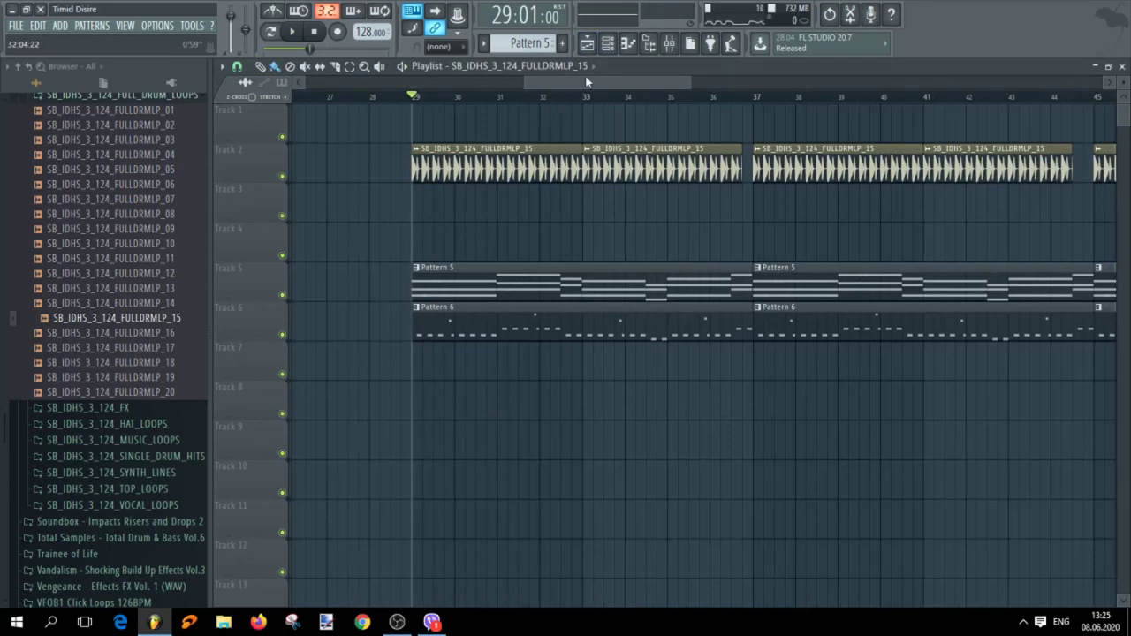
Open the Massive_2 #2 chords of Pattern 5 in the piano roll
left_click(629, 43)
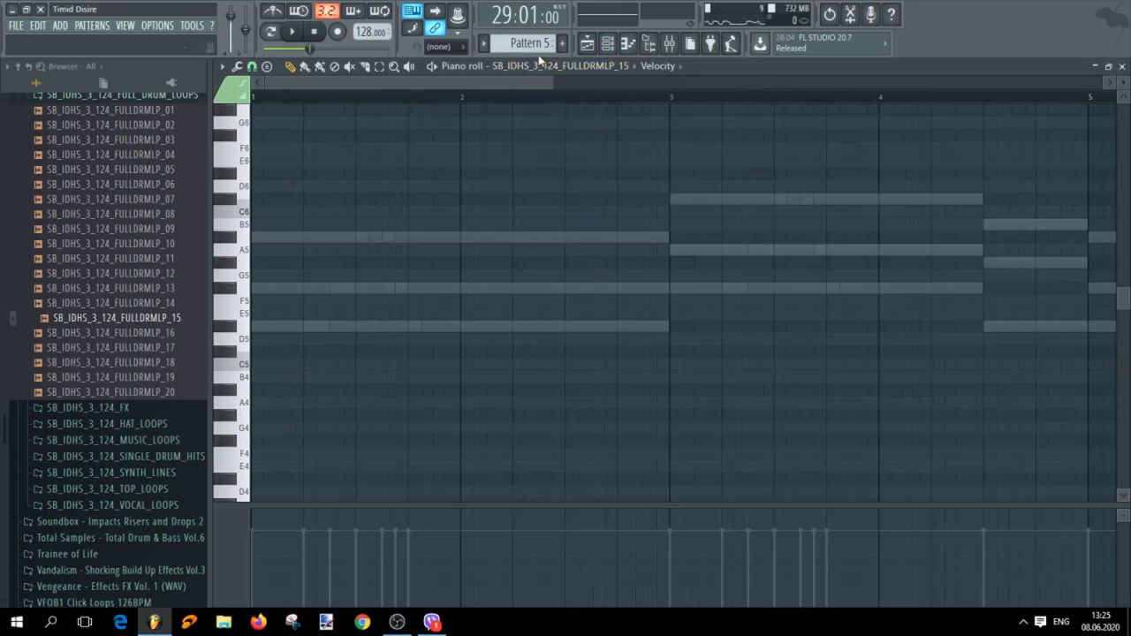
scroll(525, 46, "down", 2)
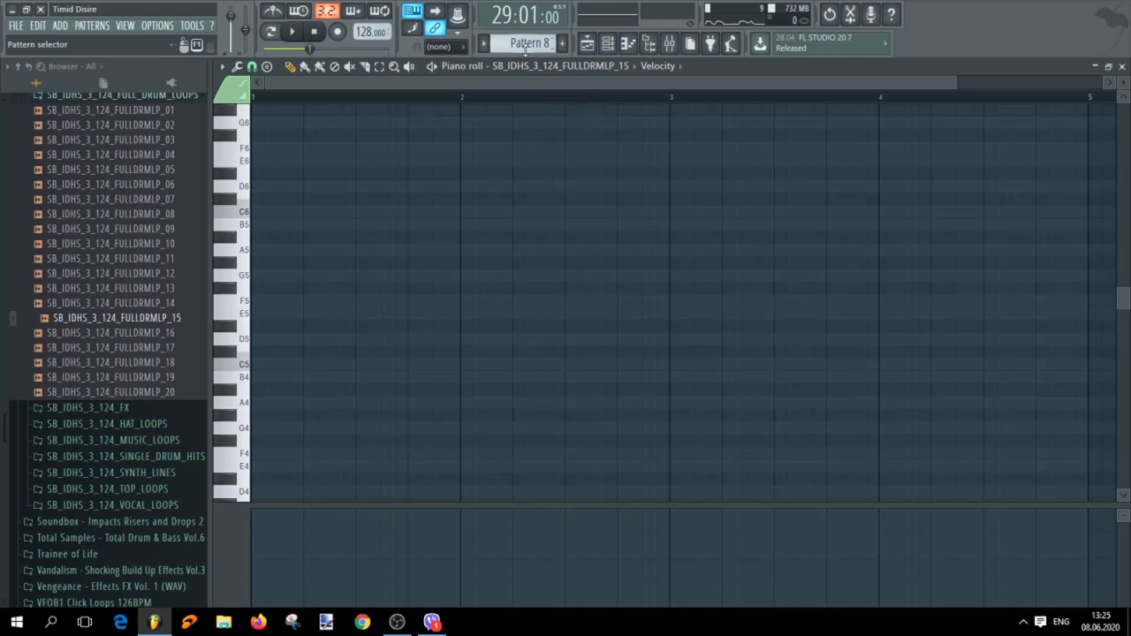
scroll(525, 51, "down", 1)
scroll(525, 50, "up", 2)
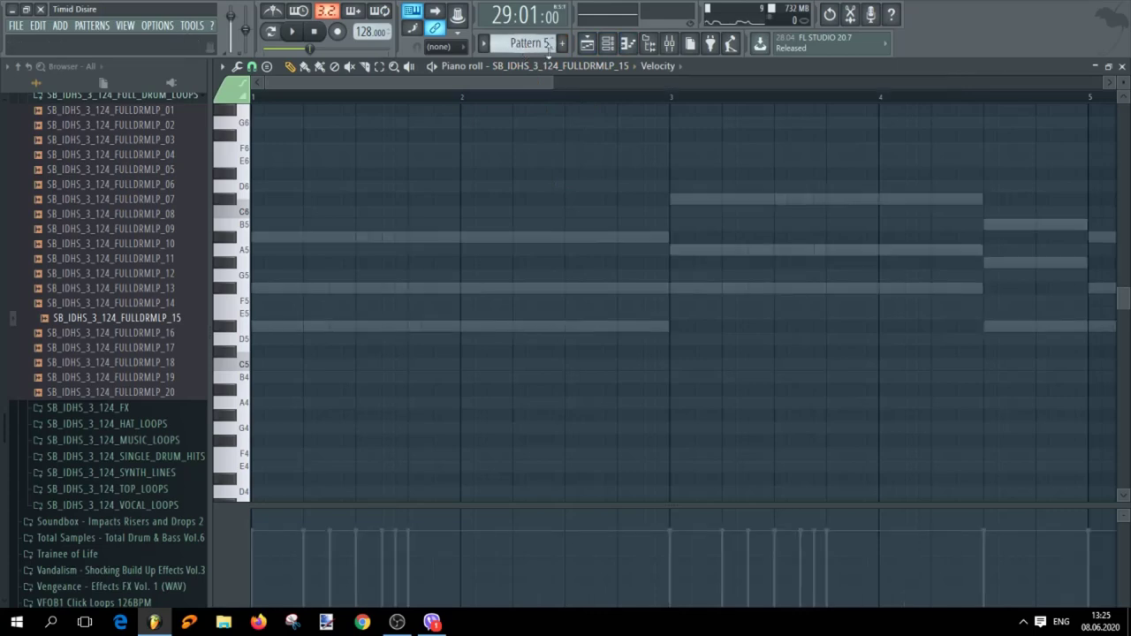
left_click(629, 44)
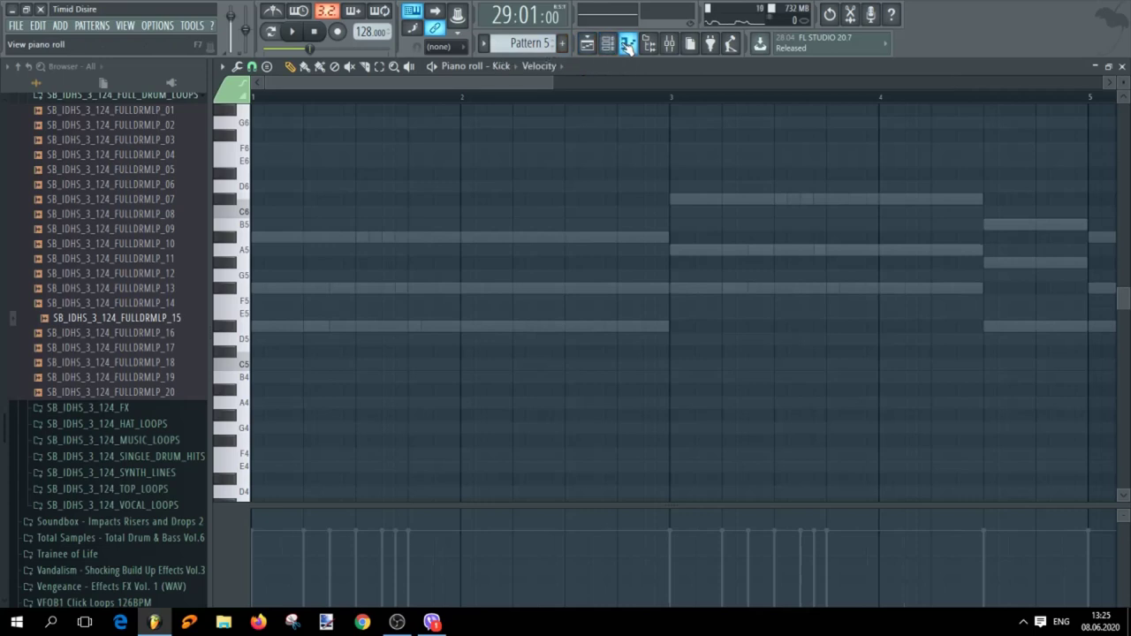
left_click(629, 45)
left_click(609, 44)
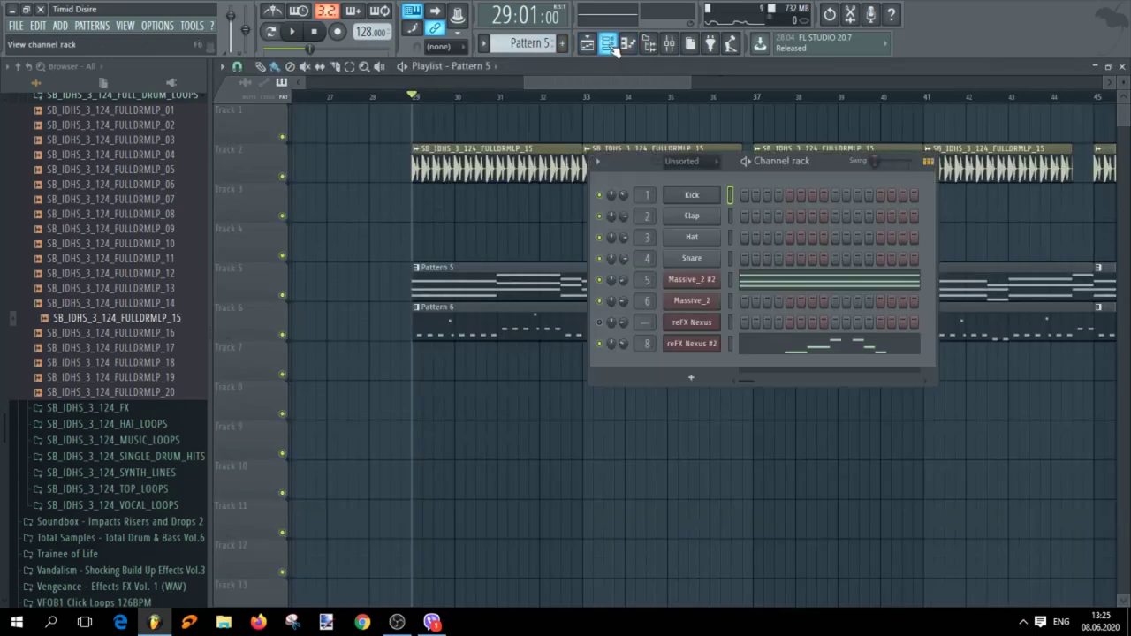
left_click(812, 290)
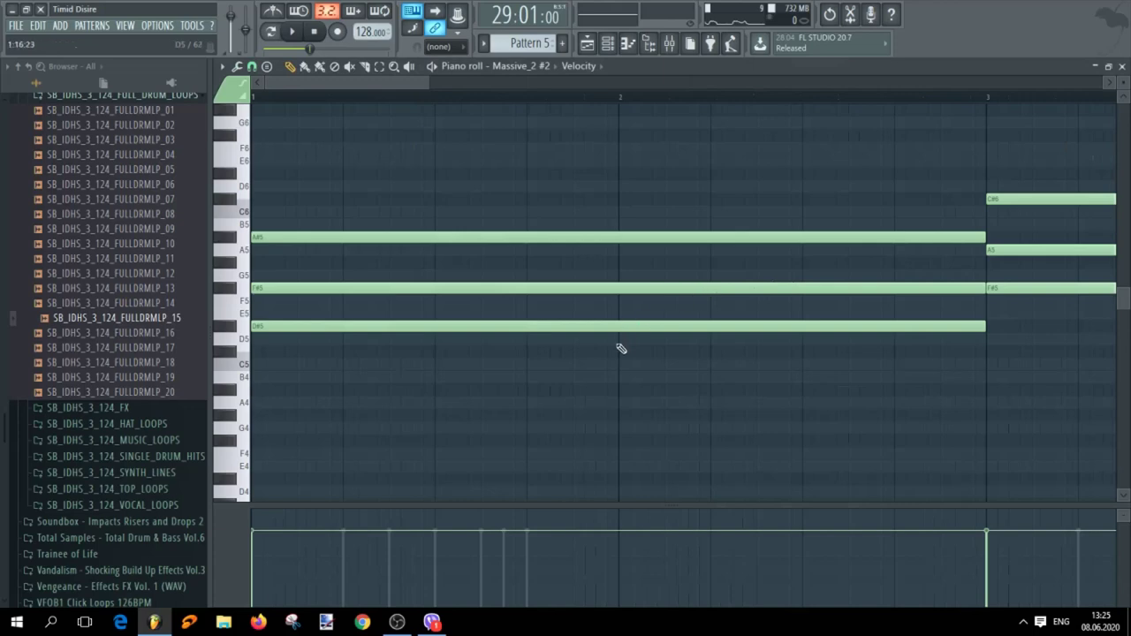
Compare the notes of Patterns 5, 6 and 8, including the Massive_2 part of Pattern 6
scroll(521, 44, "down", 1)
scroll(522, 44, "up", 2)
scroll(522, 44, "down", 1)
scroll(522, 45, "up", 1)
scroll(522, 45, "down", 1)
scroll(522, 44, "down", 1)
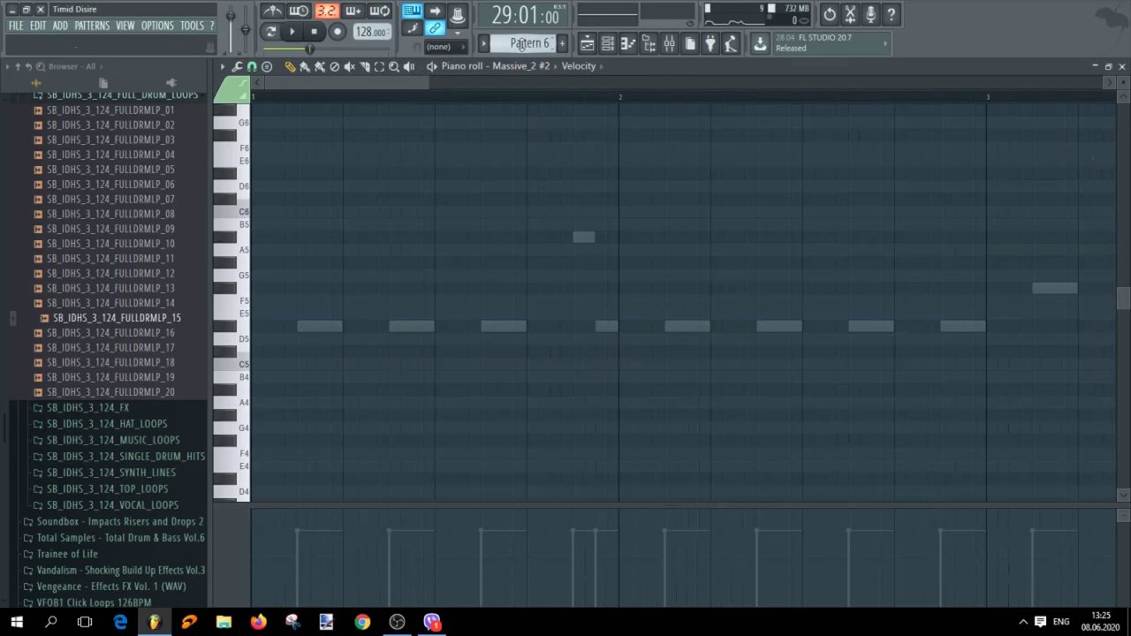
left_click(608, 44)
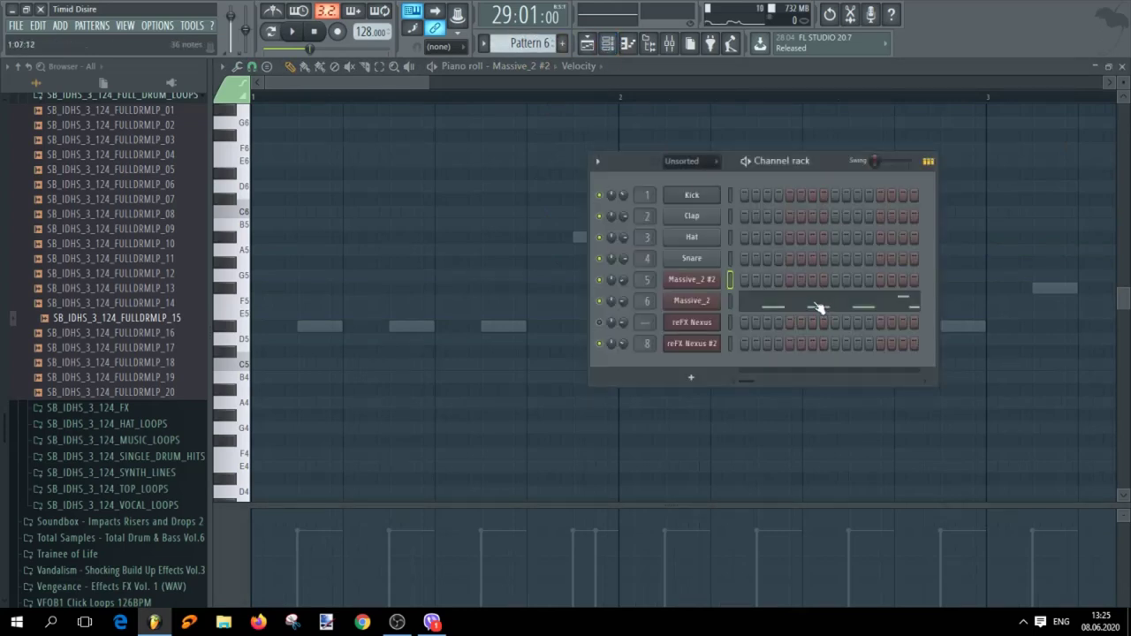
key("F6")
scroll(528, 44, "up", 1)
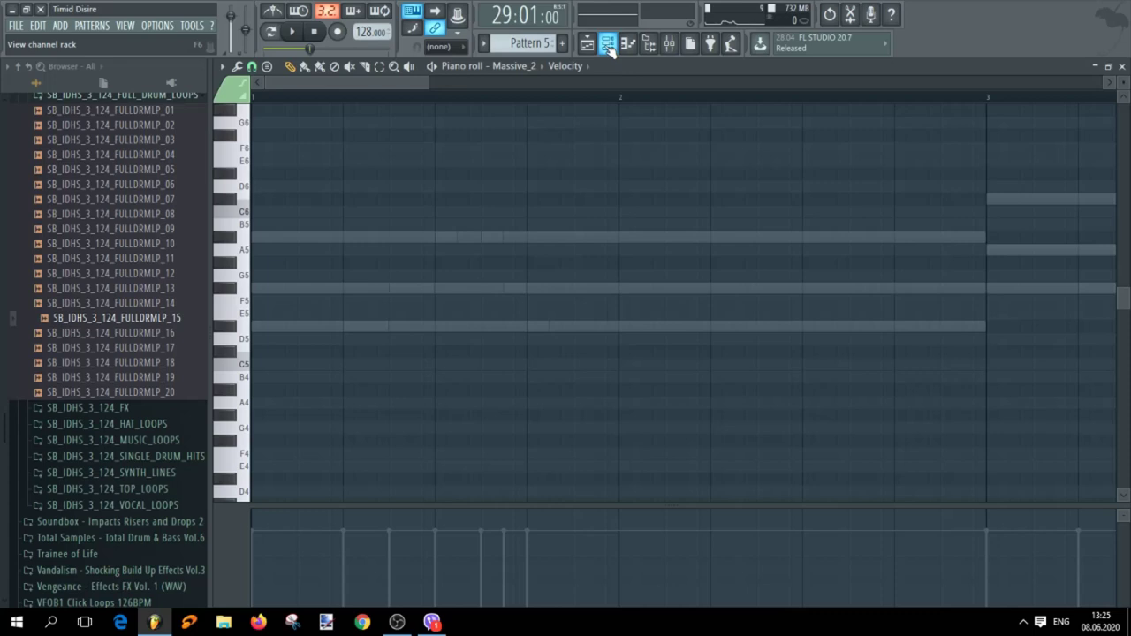
scroll(526, 45, "down", 2)
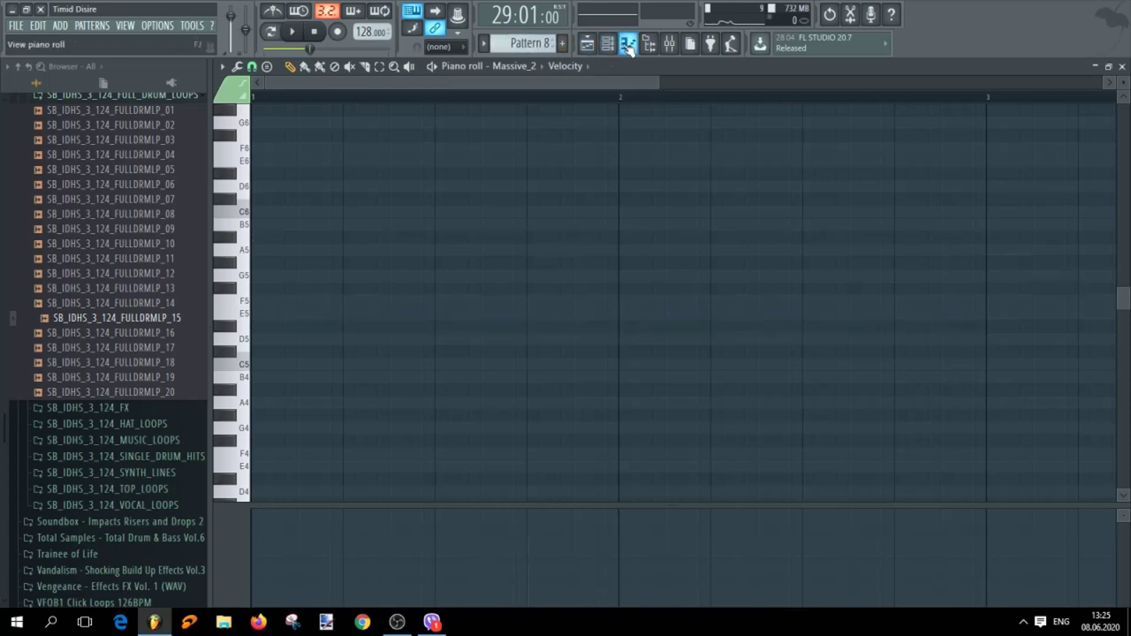
Open the reFX Nexus #2 piano roll for Pattern 8 and place a short G5 note in bar 1
left_click(627, 45)
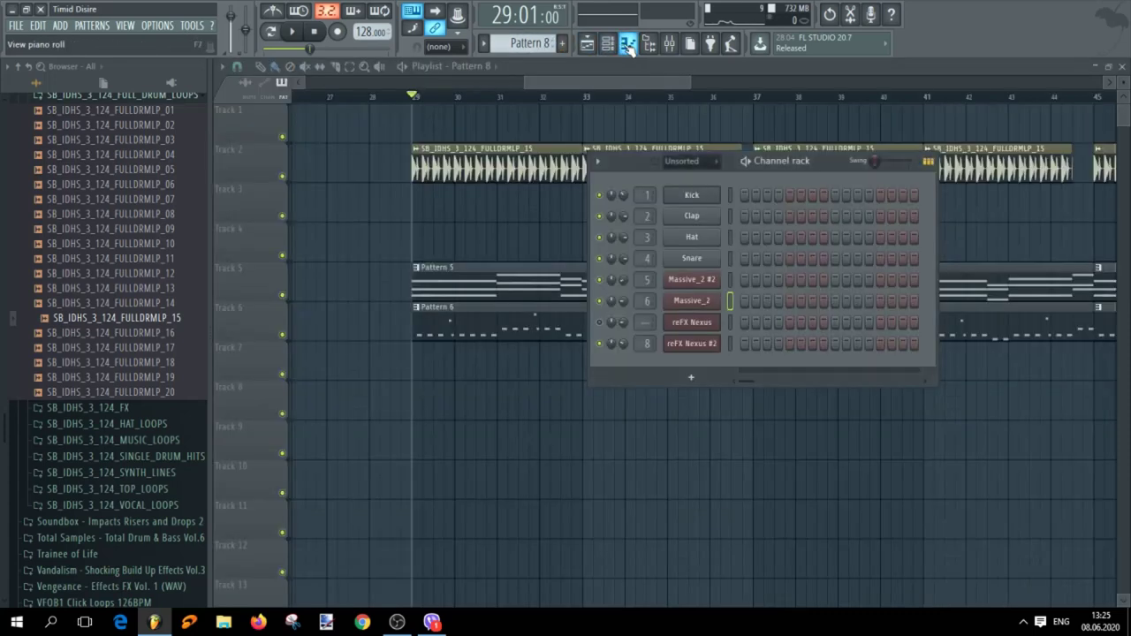
left_click(699, 344)
left_click(235, 133)
left_click(265, 149)
left_click(417, 279)
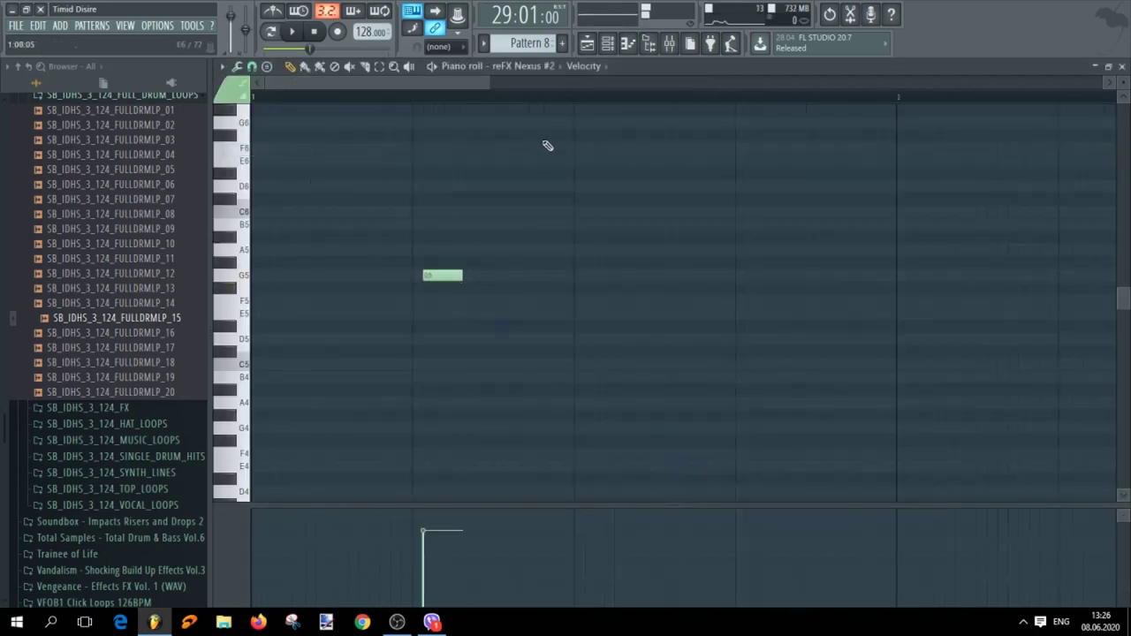
Check the Nexus piano roll across Patterns 5, 6 and 8, and return to Pattern 5
scroll(523, 44, "up", 2)
scroll(523, 44, "up", 1)
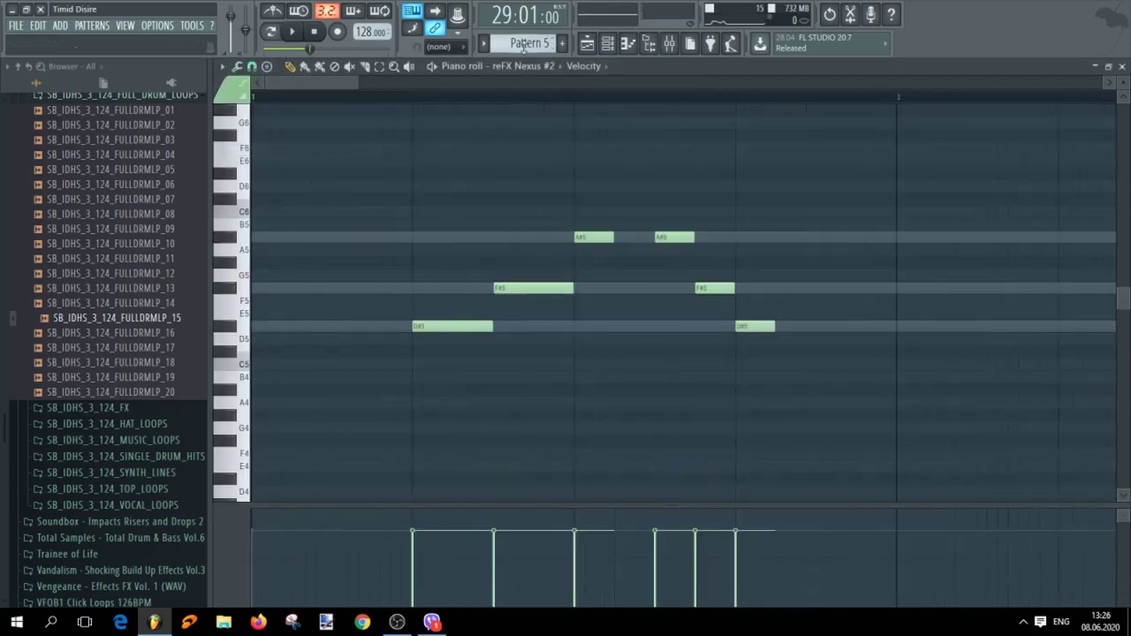
scroll(521, 44, "down", 2)
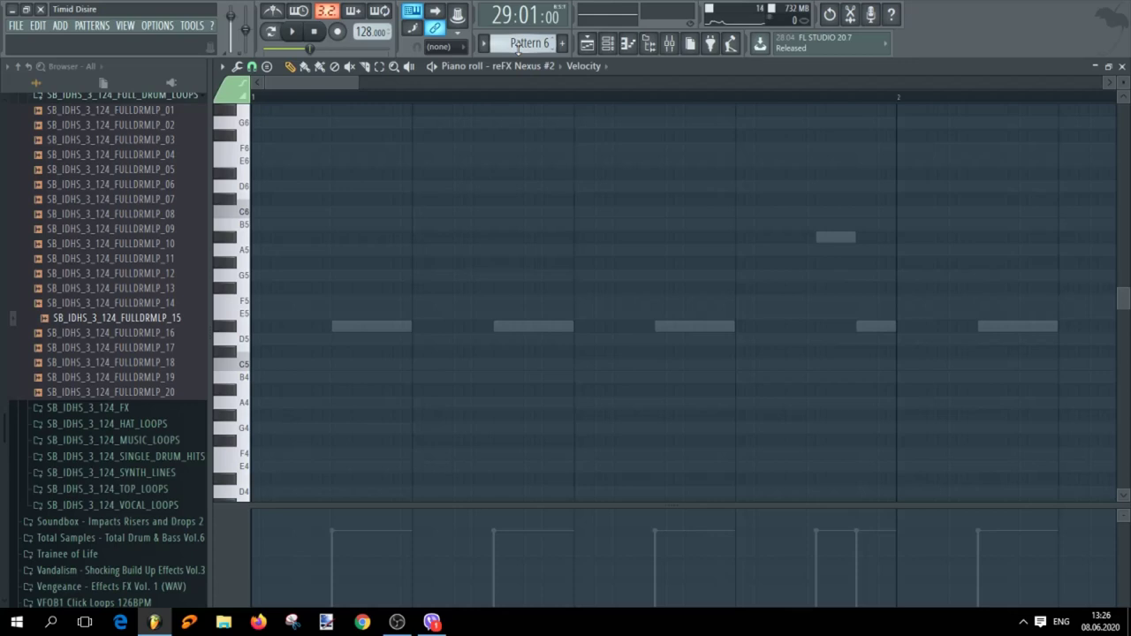
scroll(519, 44, "down", 1)
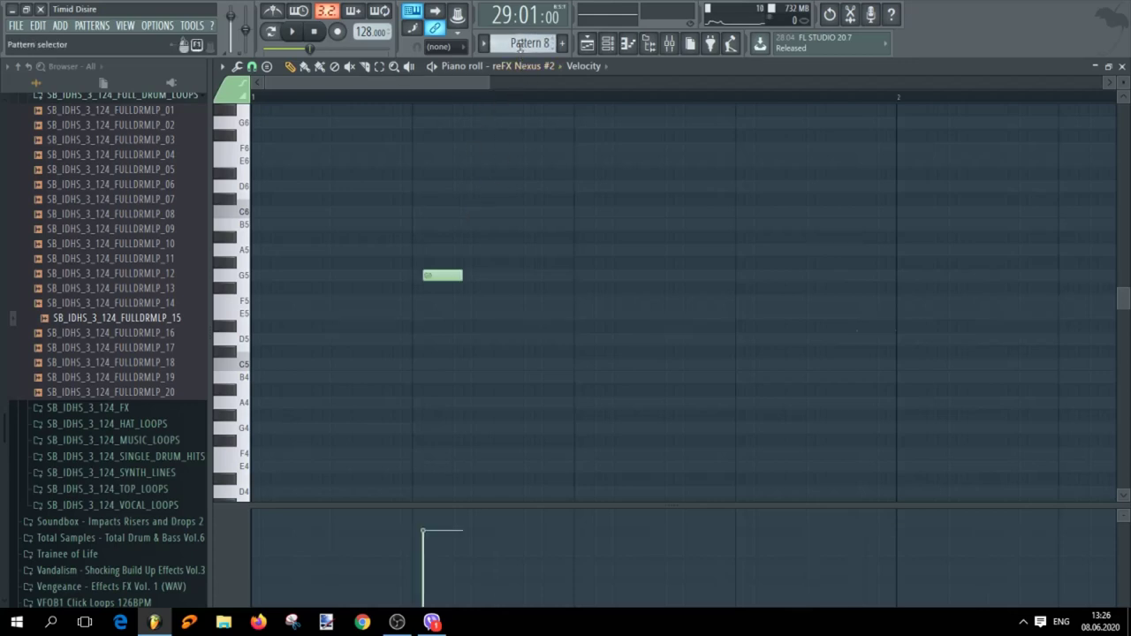
scroll(520, 44, "up", 1)
scroll(520, 44, "up", 2)
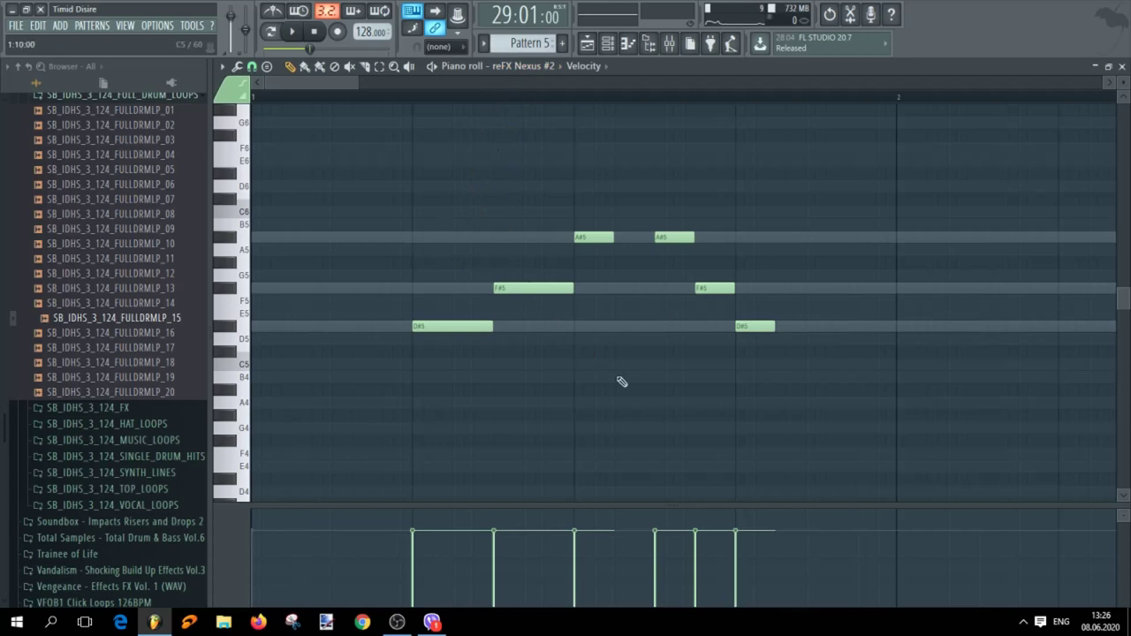
Copy the six-note Nexus phrase from bar 3 to bar 5 of Pattern 5, transposed down to D#5, F#5 and A#5
scroll(569, 367, "down", 5, "ctrl")
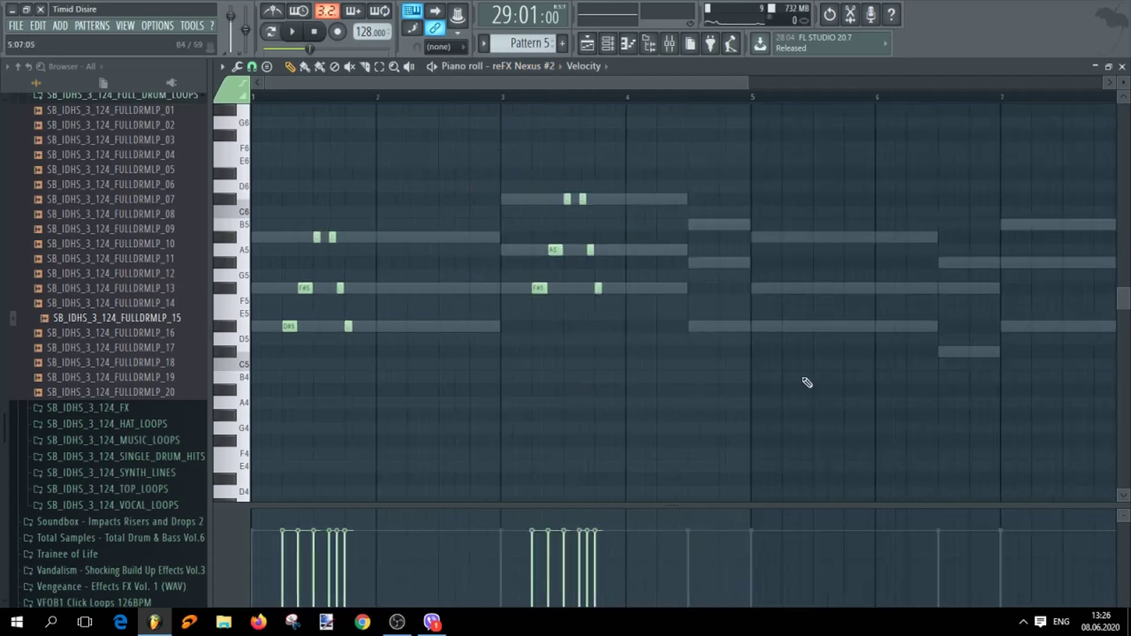
left_click_drag(513, 167, 685, 352, "ctrl")
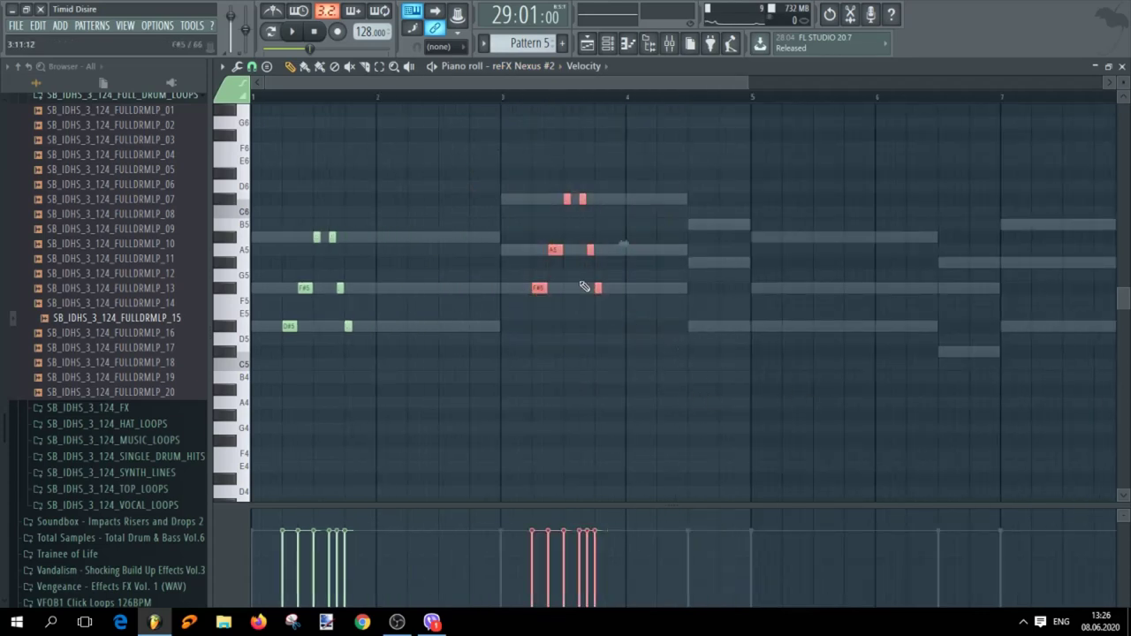
left_click_drag(555, 251, 805, 277)
scroll(829, 383, "up", 3, "ctrl")
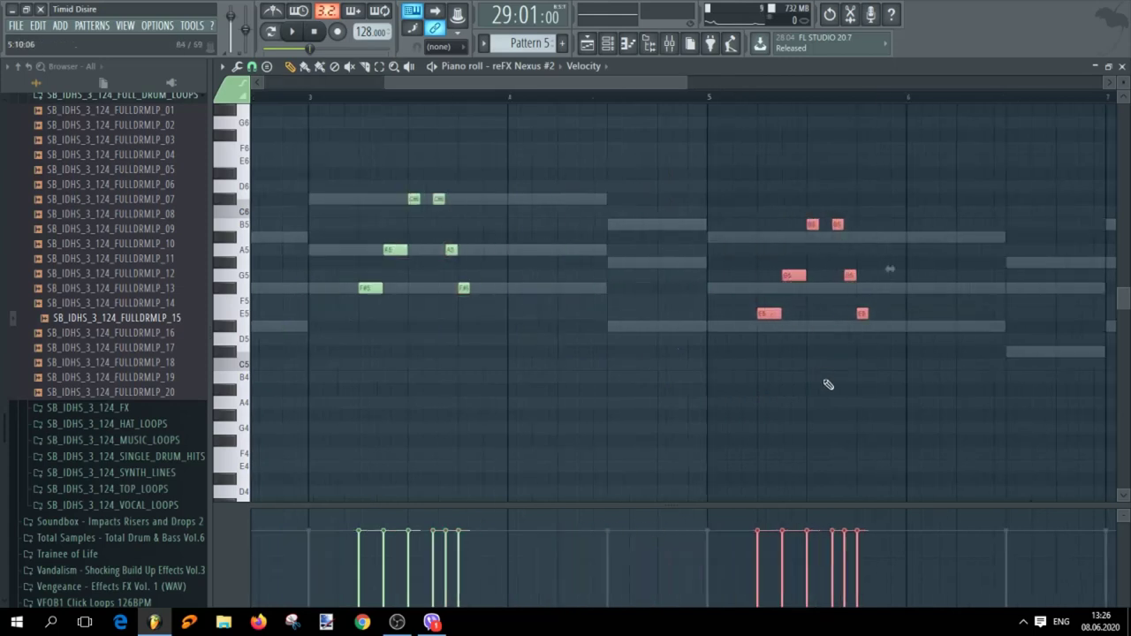
left_click_drag(731, 317, 732, 328)
scroll(740, 361, "down", 3, "ctrl")
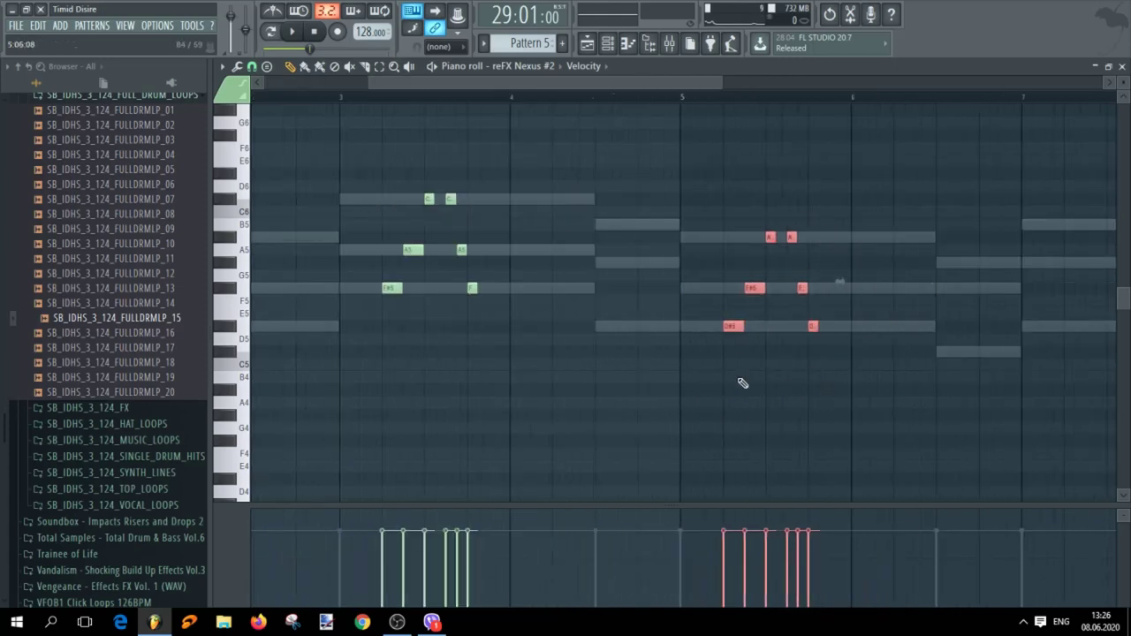
scroll(809, 383, "up", 3, "ctrl")
key("ctrl+d")
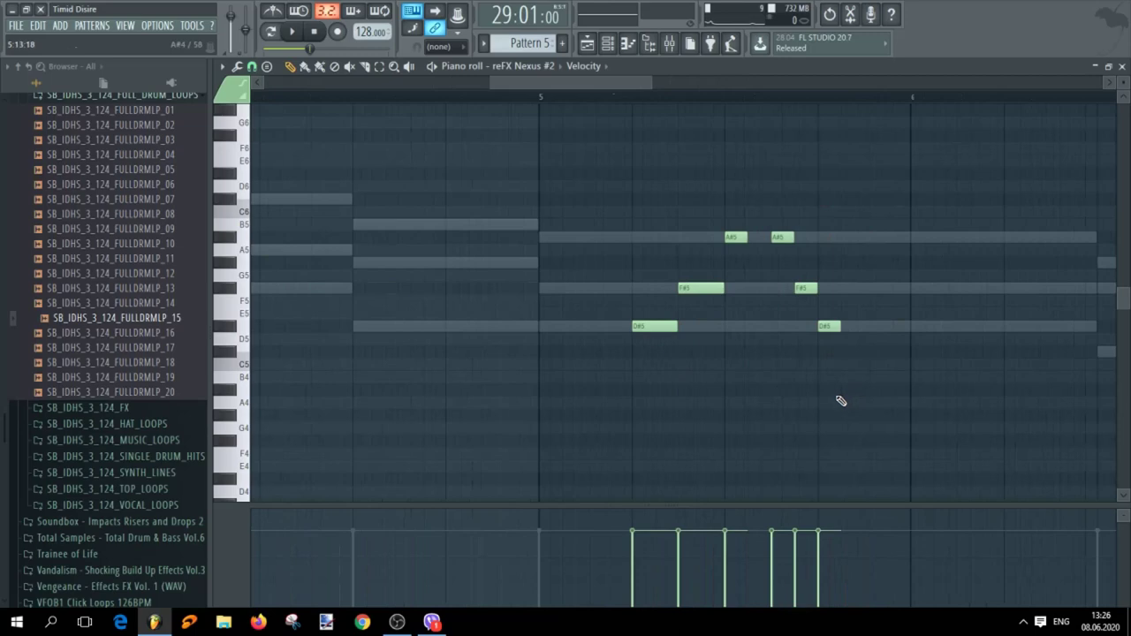
scroll(844, 393, "down", 3, "ctrl")
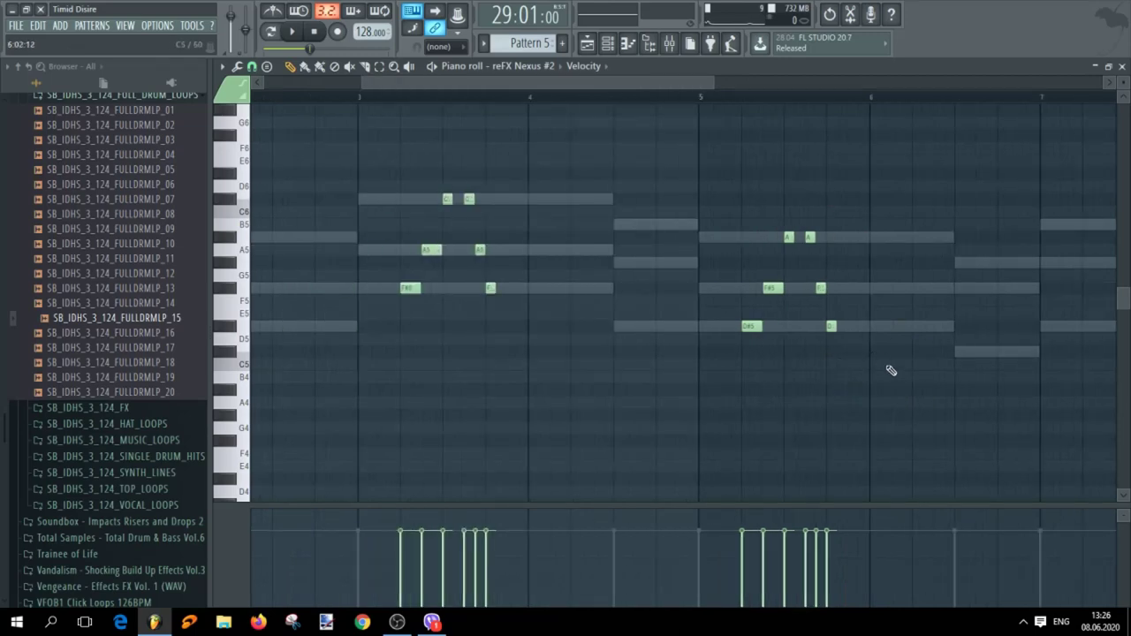
Vary the bar 5 phrase by moving its second and fifth notes to A#5 and its third and fourth notes to D#5
scroll(892, 374, "up", 3, "ctrl")
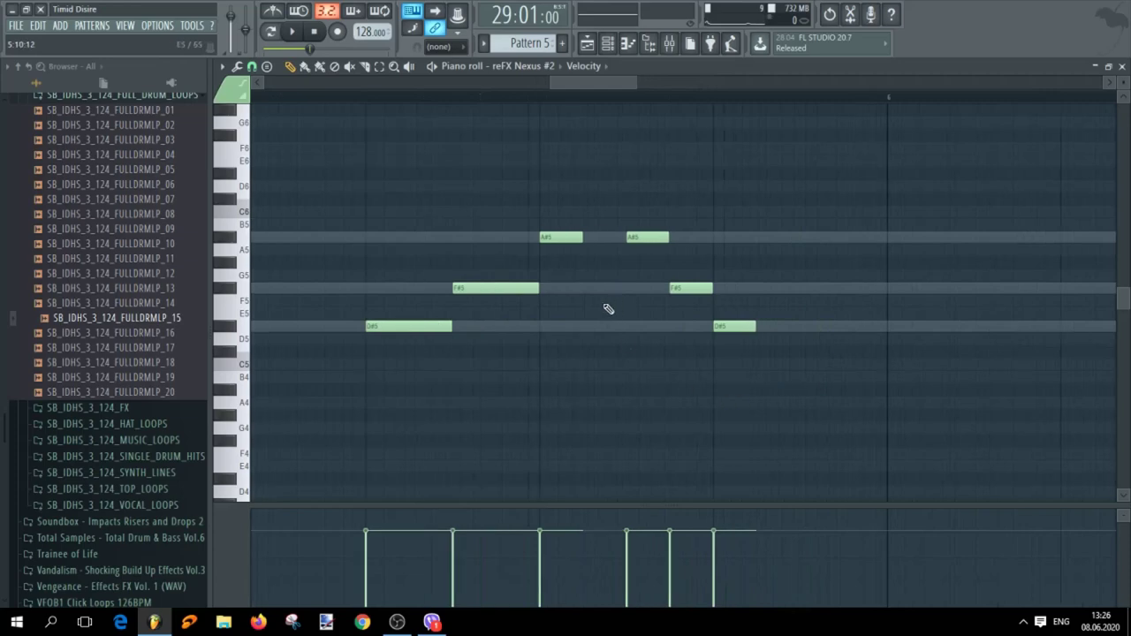
left_click_drag(491, 290, 551, 327)
left_click_drag(650, 241, 651, 328)
left_click_drag(698, 292, 693, 235)
scroll(663, 374, "down", 8)
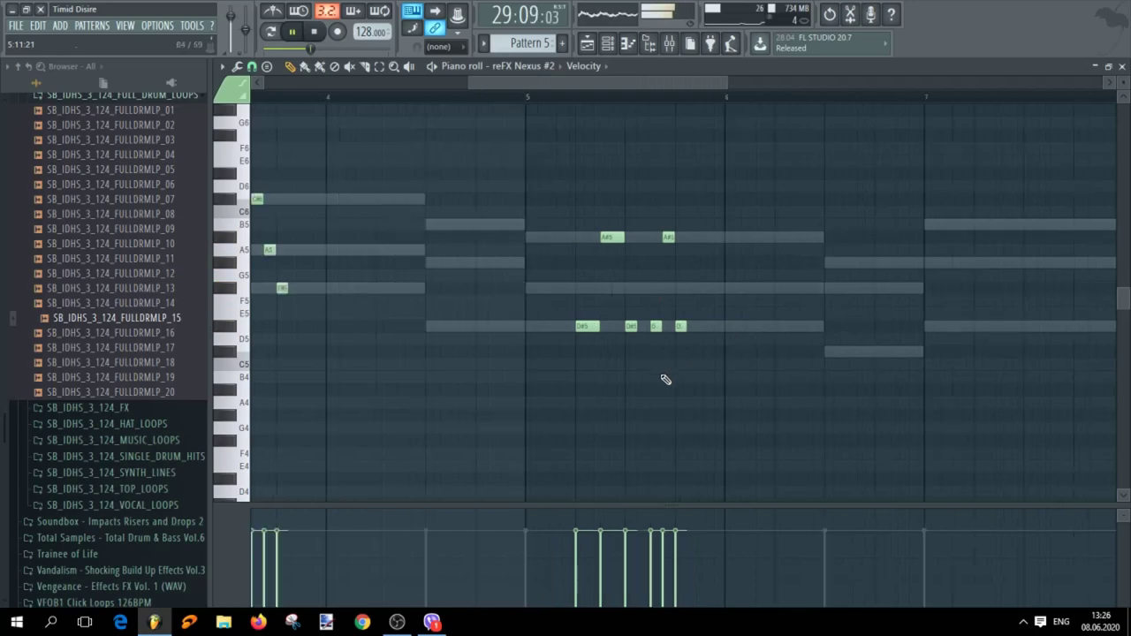
Audition the melody from bar 29 and raise the fourth note of the bar 5 phrase to F#5
scroll(592, 405, "up", 5)
scroll(596, 403, "down", 1)
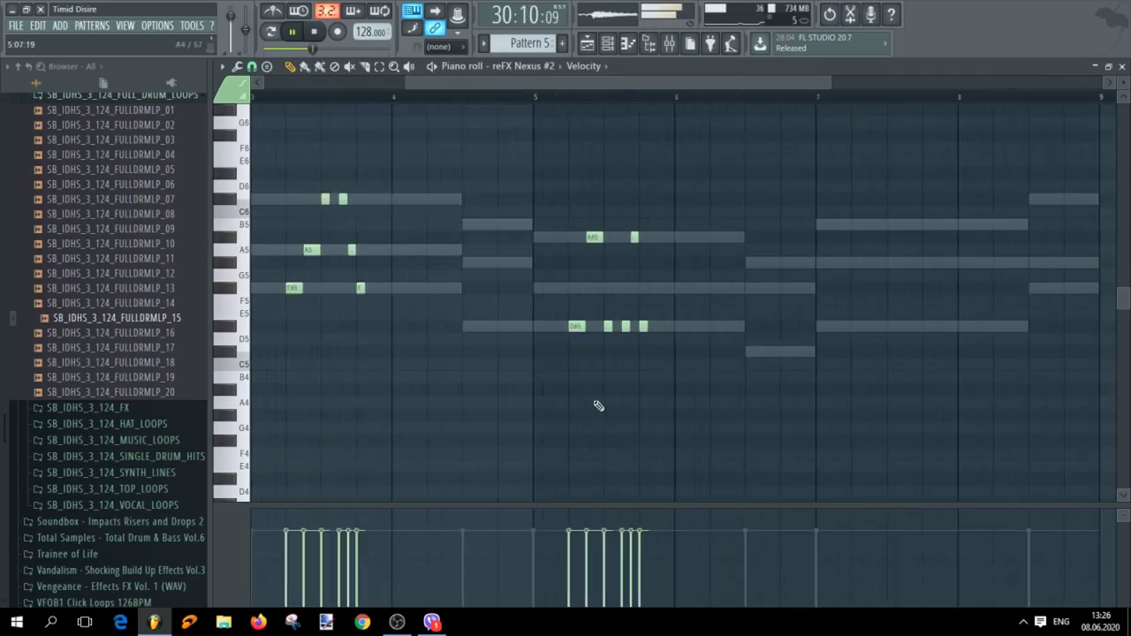
scroll(499, 354, "down", 4)
scroll(477, 384, "up", 3)
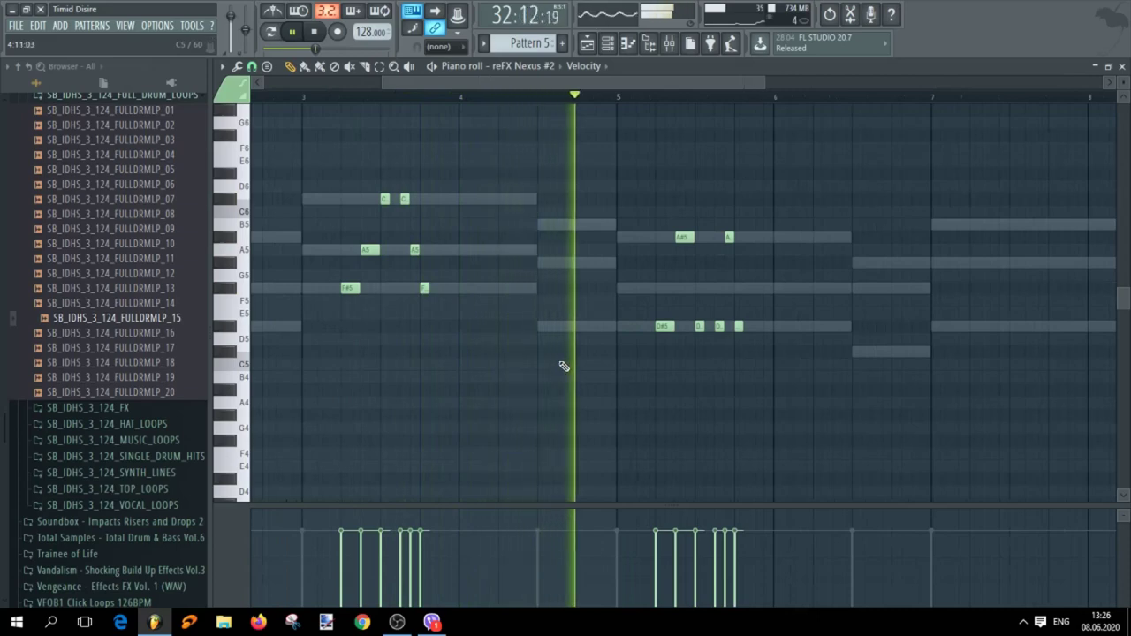
scroll(588, 382, "up", 3)
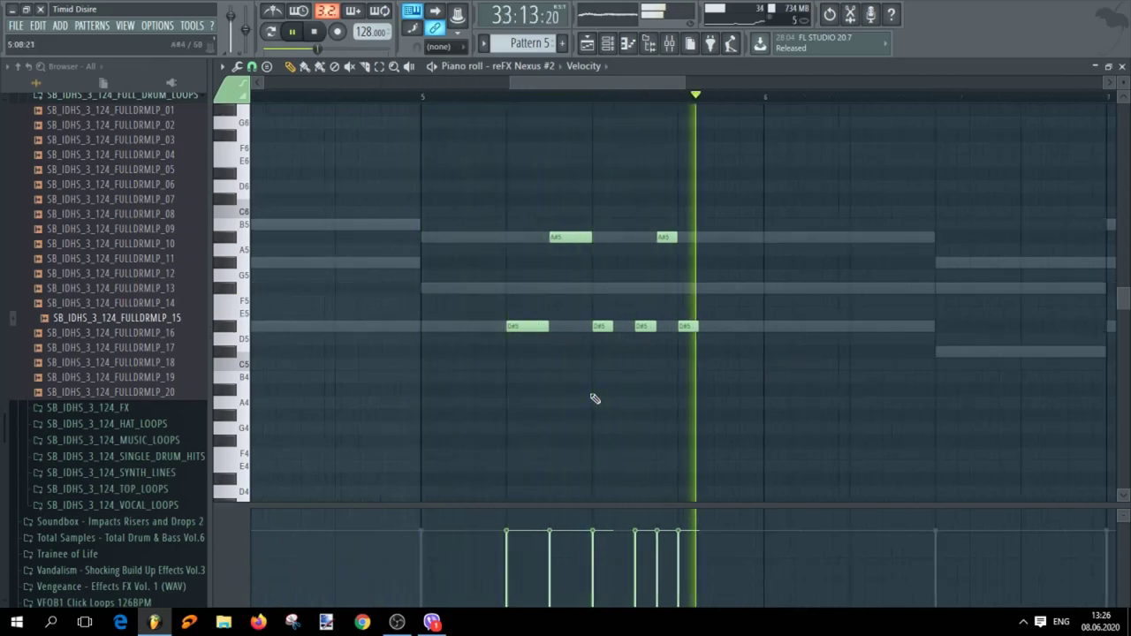
scroll(594, 397, "up", 2)
key("space")
left_click_drag(688, 326, 686, 292)
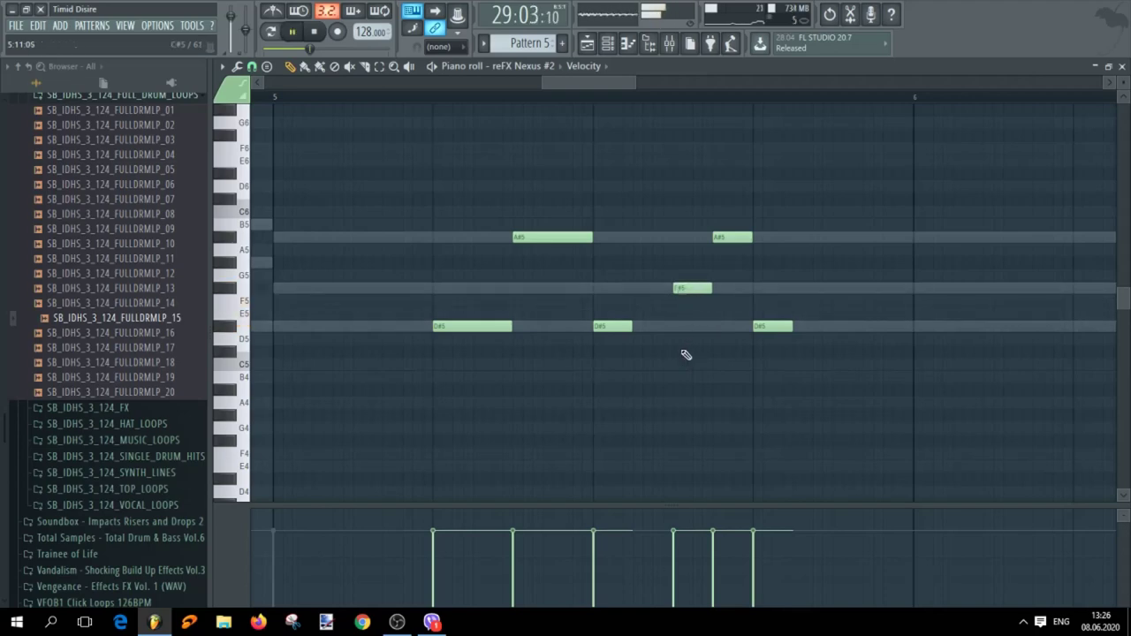
scroll(594, 353, "down", 2)
key("space")
key("space")
Copy the bar 3 phrase to bar 7, transposed down to D#5, F#5 and A#5, and align it with the beat
scroll(622, 399, "down", 3)
left_click_drag(417, 320, 487, 180)
left_click_drag(436, 250, 771, 298)
scroll(792, 375, "up", 3)
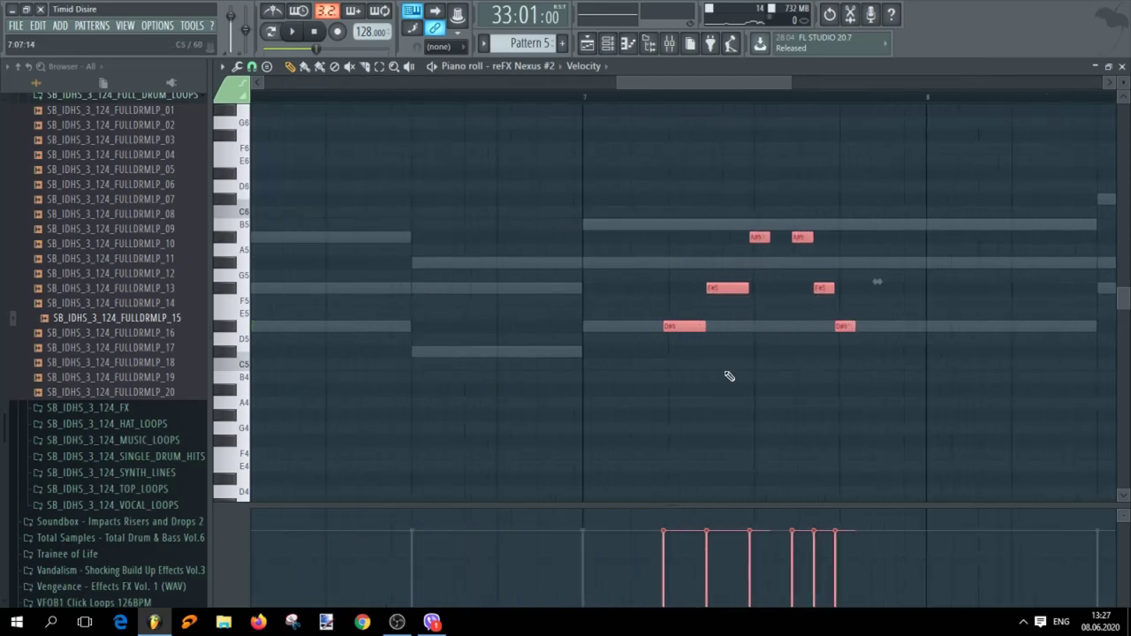
left_click_drag(693, 326, 697, 330)
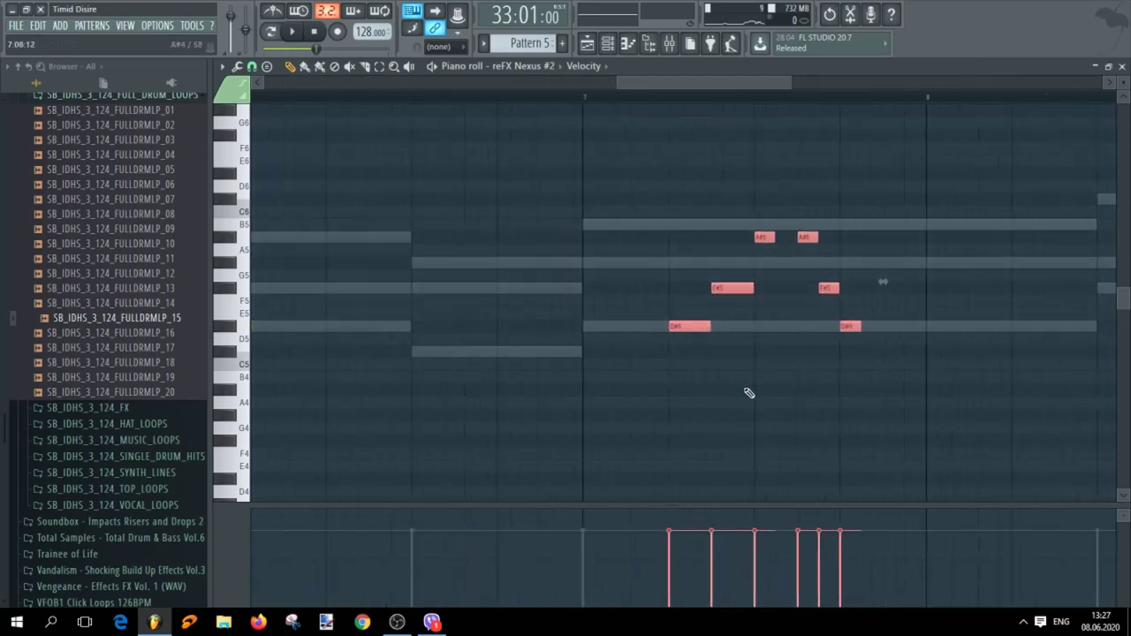
key("ctrl+d")
Fit the bar 7 phrase to its chord by moving A#5 notes to B5, F#5 notes to G#5 and the last note to B5, and play it
left_click_drag(765, 237, 807, 224)
left_click_drag(732, 288, 732, 262)
left_click_drag(829, 287, 829, 263)
scroll(783, 344, "down", 5)
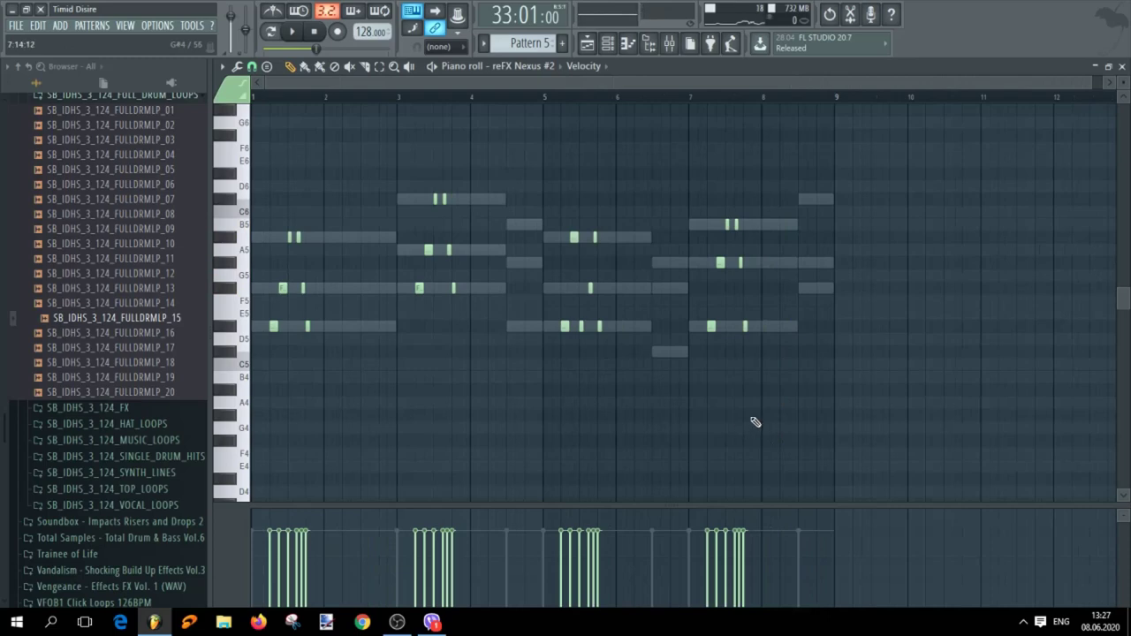
scroll(754, 382, "up", 5)
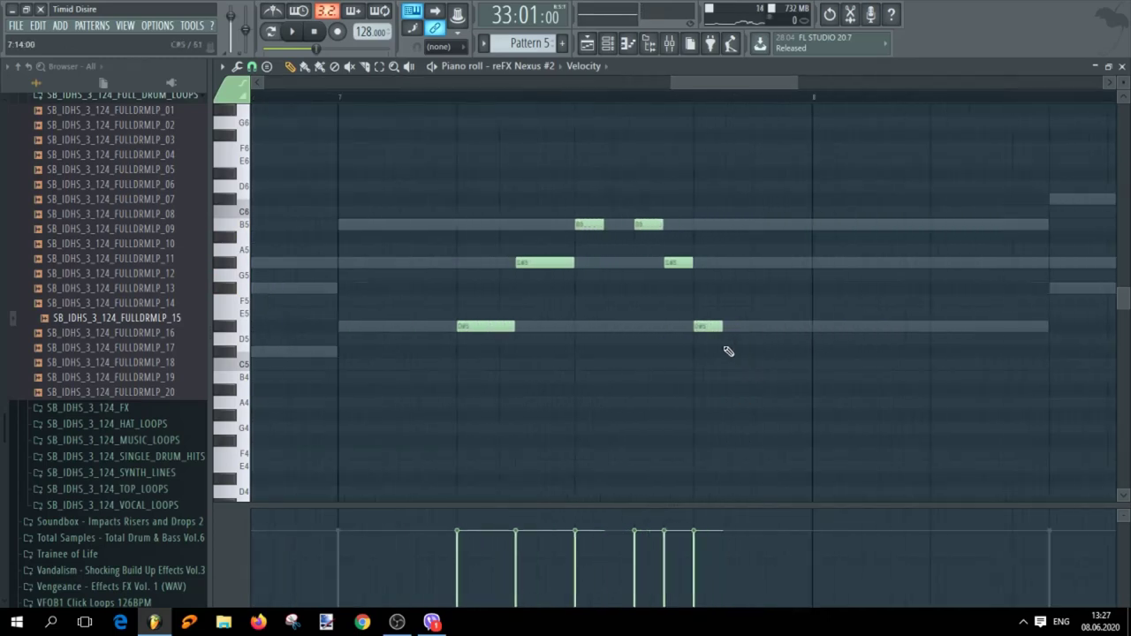
left_click_drag(706, 325, 708, 225)
key("space")
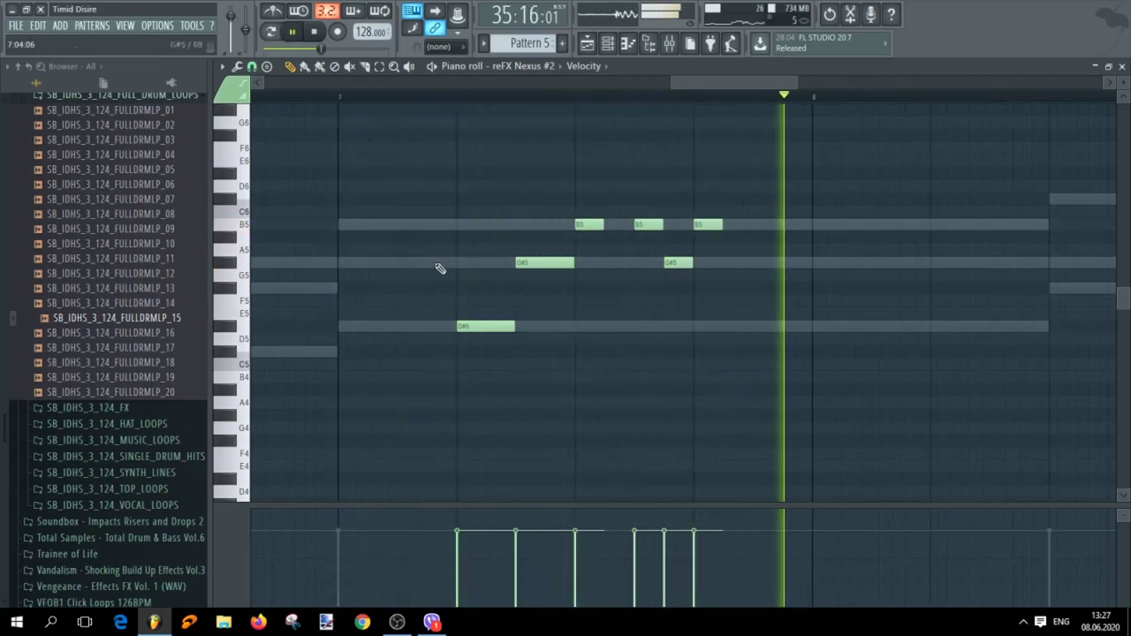
Vary the end of the bar 7 phrase by moving its fifth note to D#5 and its last note to G#5, and play it
key("space")
left_click_drag(677, 265, 677, 330)
key("space")
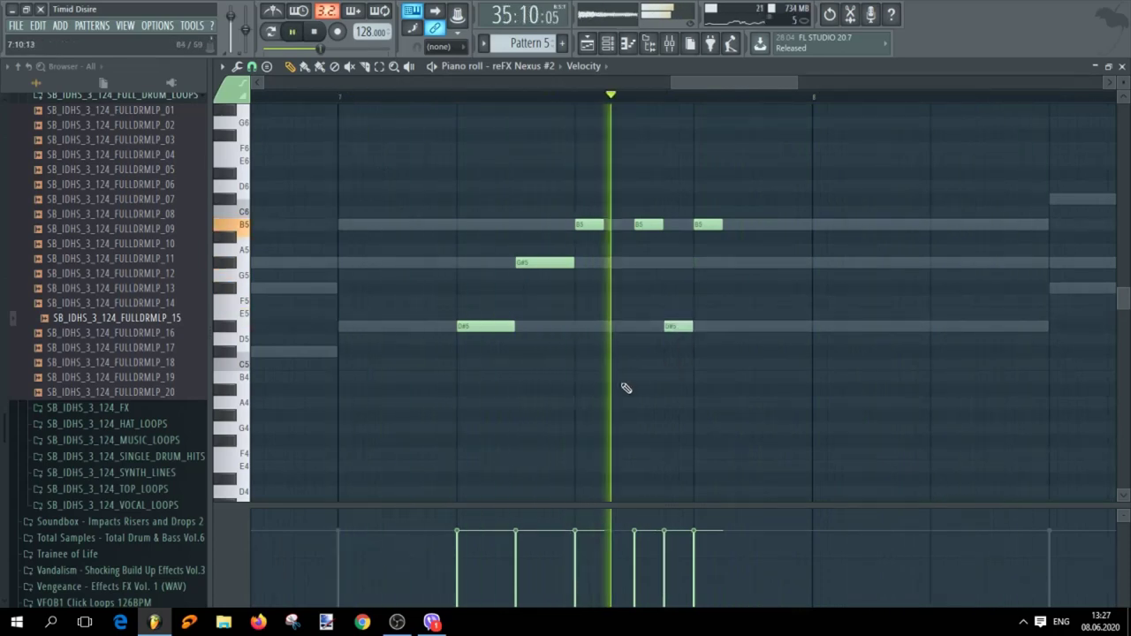
left_click_drag(707, 224, 709, 265)
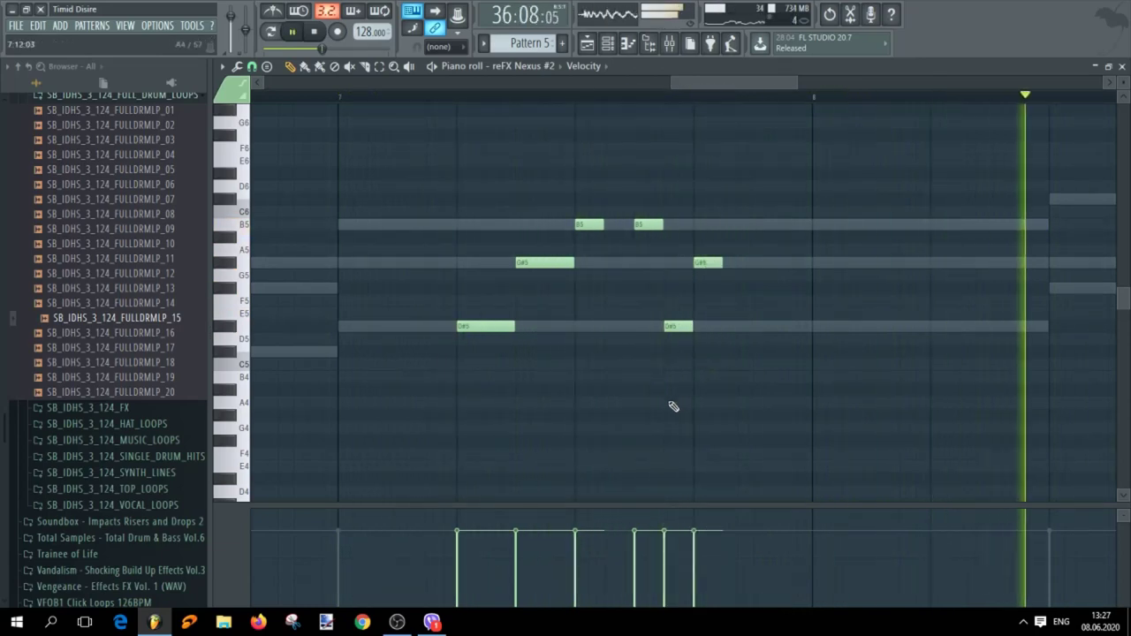
scroll(676, 405, "down", 4)
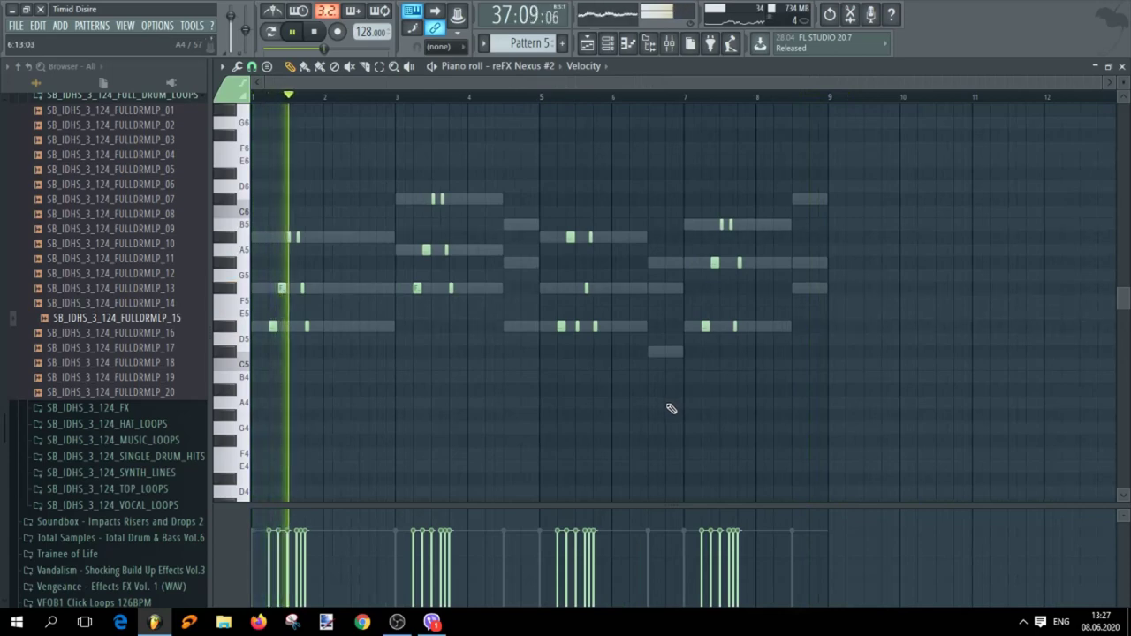
Stop playback, cut all the Nexus melody notes from Pattern 5 and paste them into the Nexus piano roll of Pattern 8, removing its stray G5 note
key("space")
left_click_drag(256, 156, 926, 446)
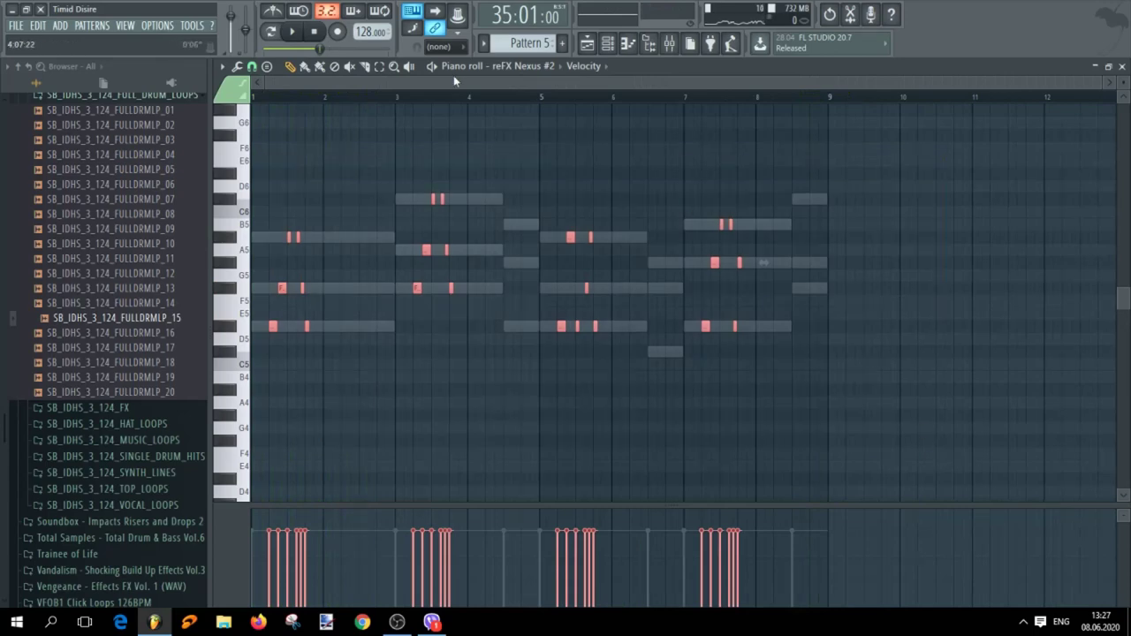
mouse_move(343, 324)
left_mouse_down()
mouse_move(252, 324)
mouse_move(317, 289)
mouse_move(285, 240)
mouse_move(442, 197)
mouse_move(404, 255)
mouse_move(417, 295)
mouse_move(608, 241)
left_mouse_up()
mouse_move(602, 294)
left_mouse_down()
mouse_move(616, 336)
mouse_move(736, 329)
left_mouse_up()
mouse_move(745, 270)
left_mouse_down()
mouse_move(687, 255)
mouse_move(713, 225)
mouse_move(710, 268)
left_mouse_up()
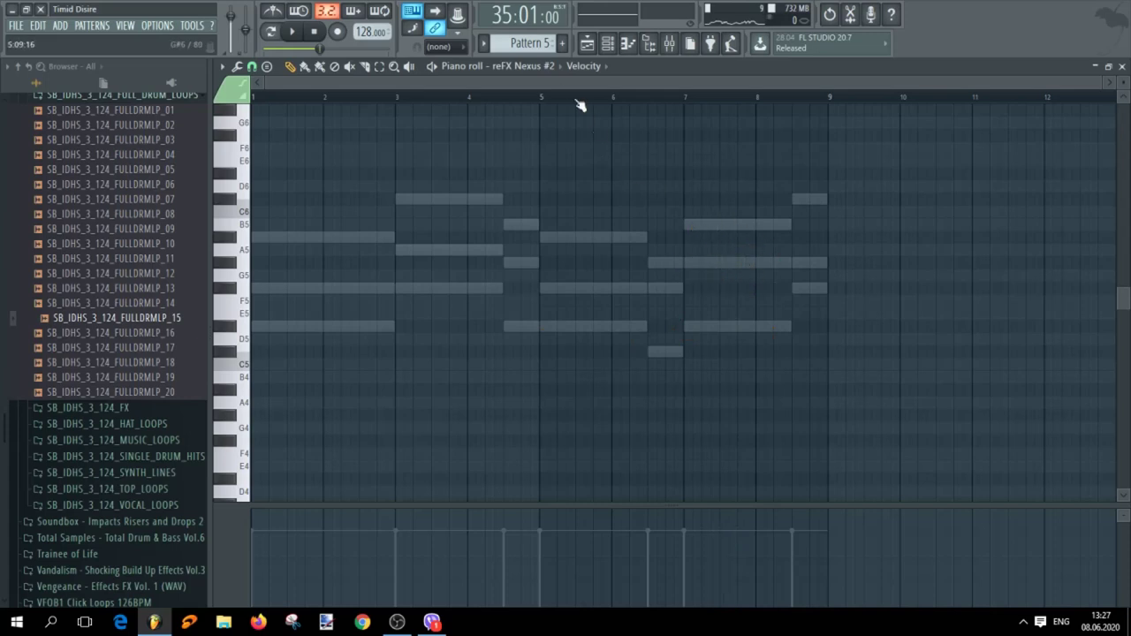
scroll(525, 43, "down", 3)
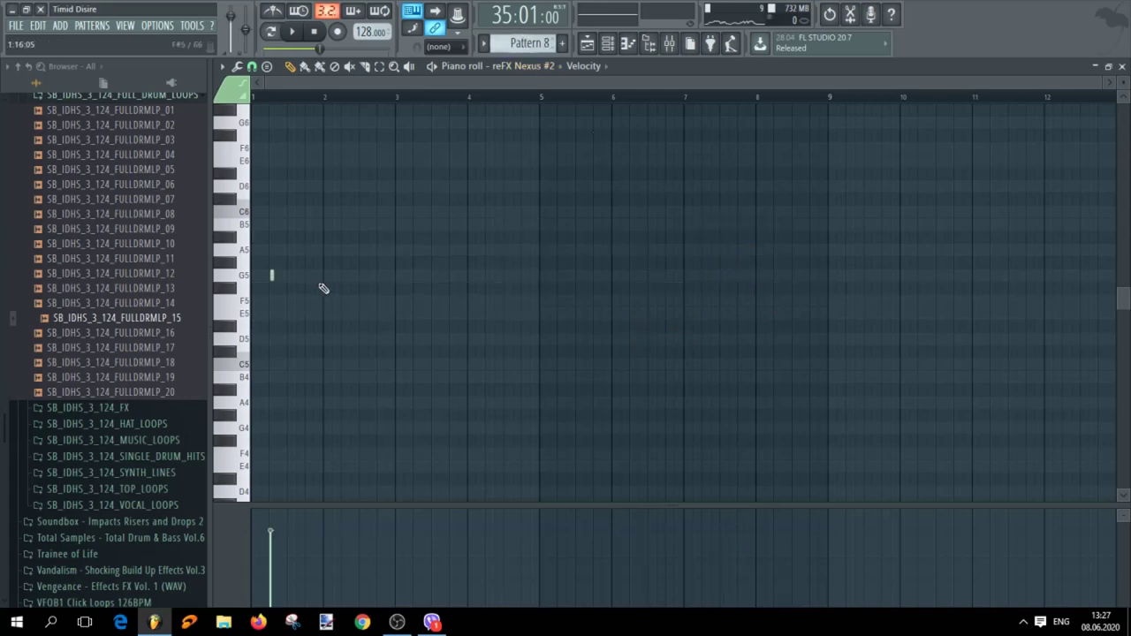
left_click_drag(310, 274, 258, 286)
key("ctrl+v")
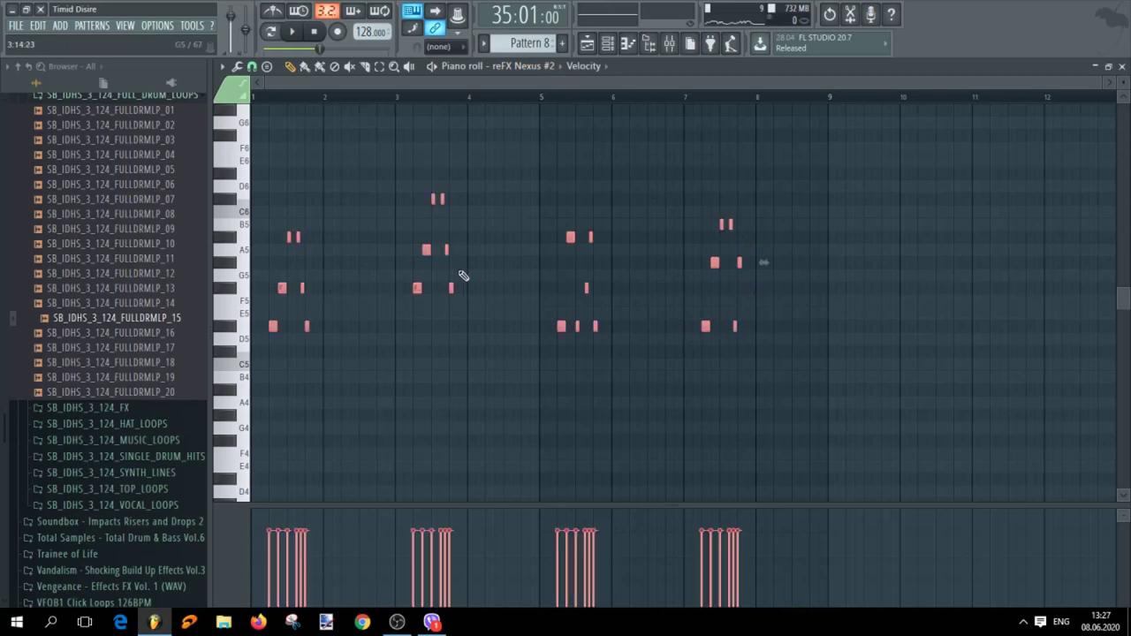
Lay consecutive Pattern 8 clips on Track 4 of the playlist, starting at bar 37
key("F5")
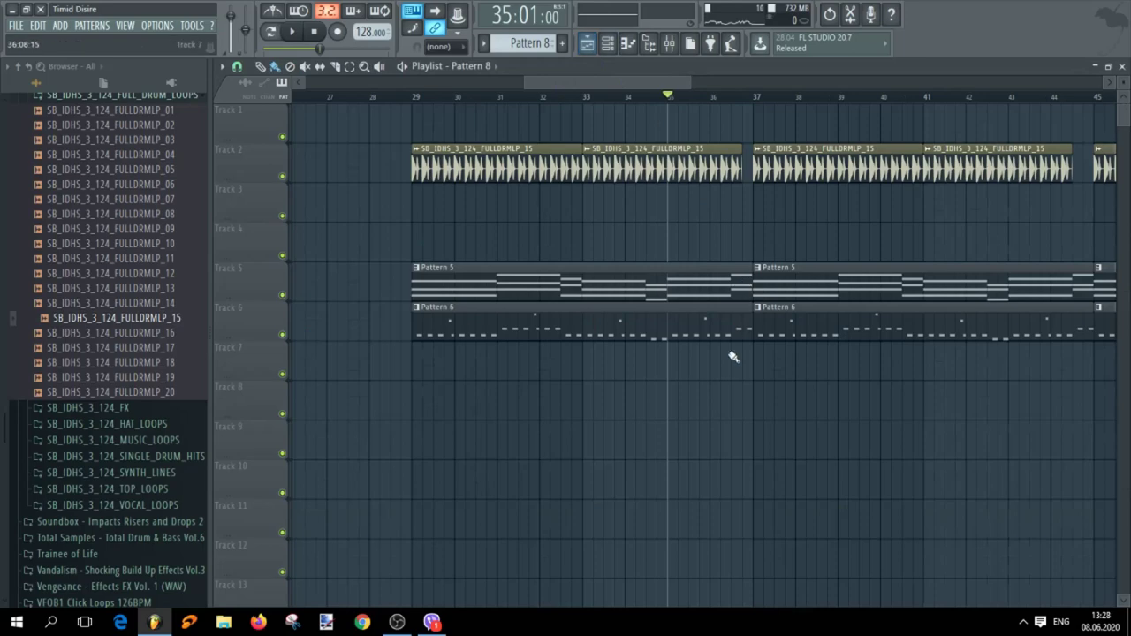
scroll(745, 350, "down", 5)
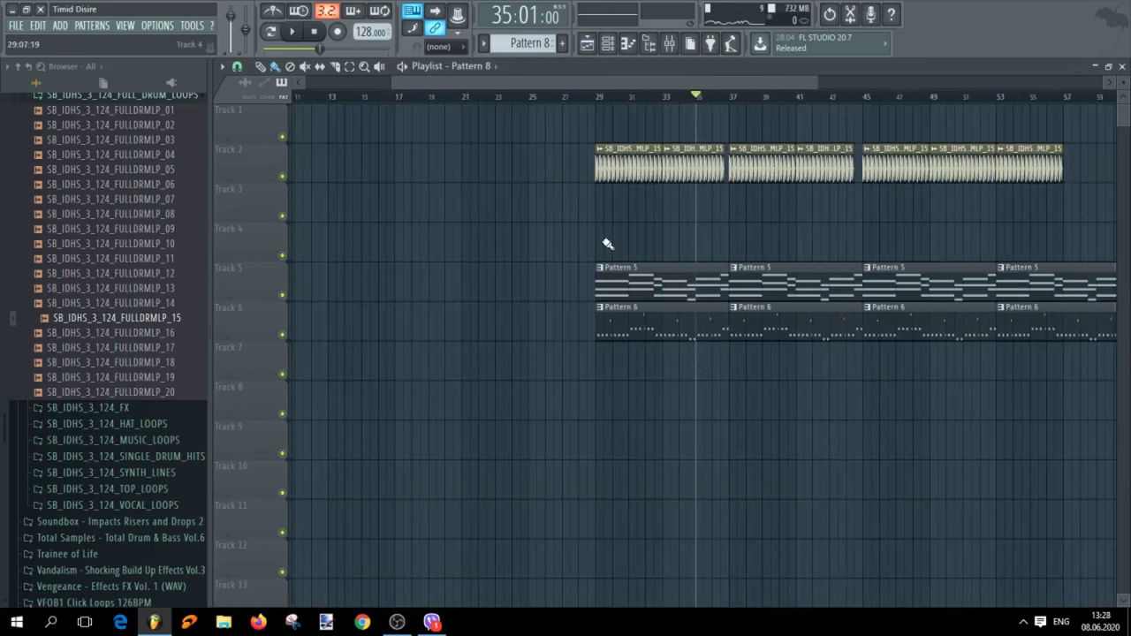
mouse_move(732, 240)
left_mouse_down()
mouse_move(1046, 245)
mouse_move(1064, 260)
left_mouse_up()
scroll(796, 375, "up", 5)
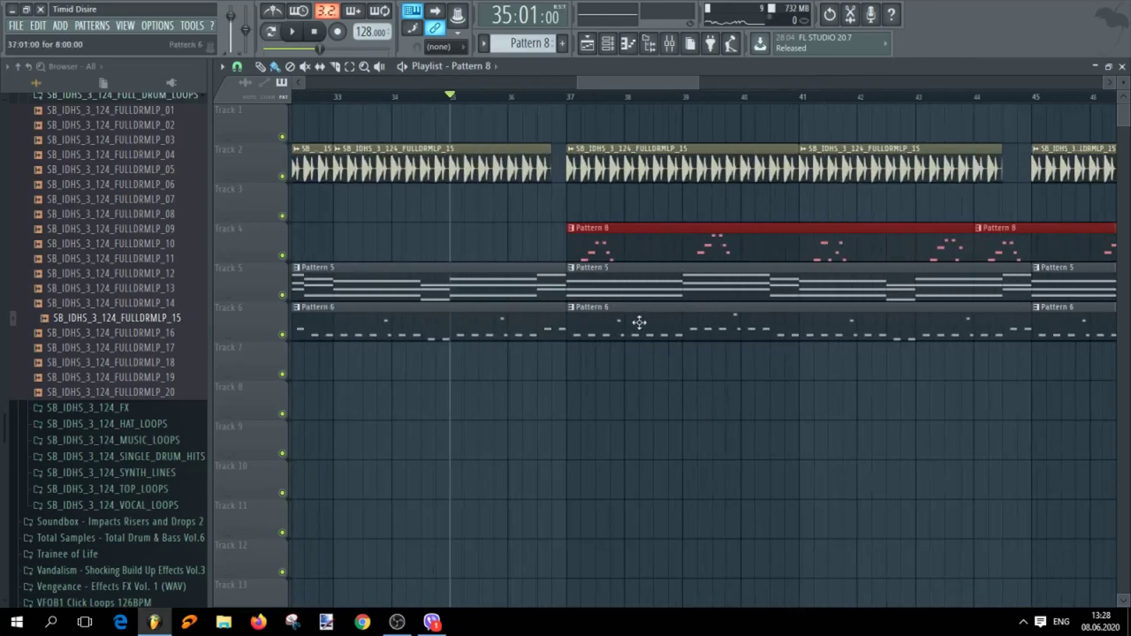
left_click(734, 207, "ctrl")
scroll(749, 216, "down", 3)
scroll(1095, 456, "up", 3)
scroll(985, 465, "down", 6)
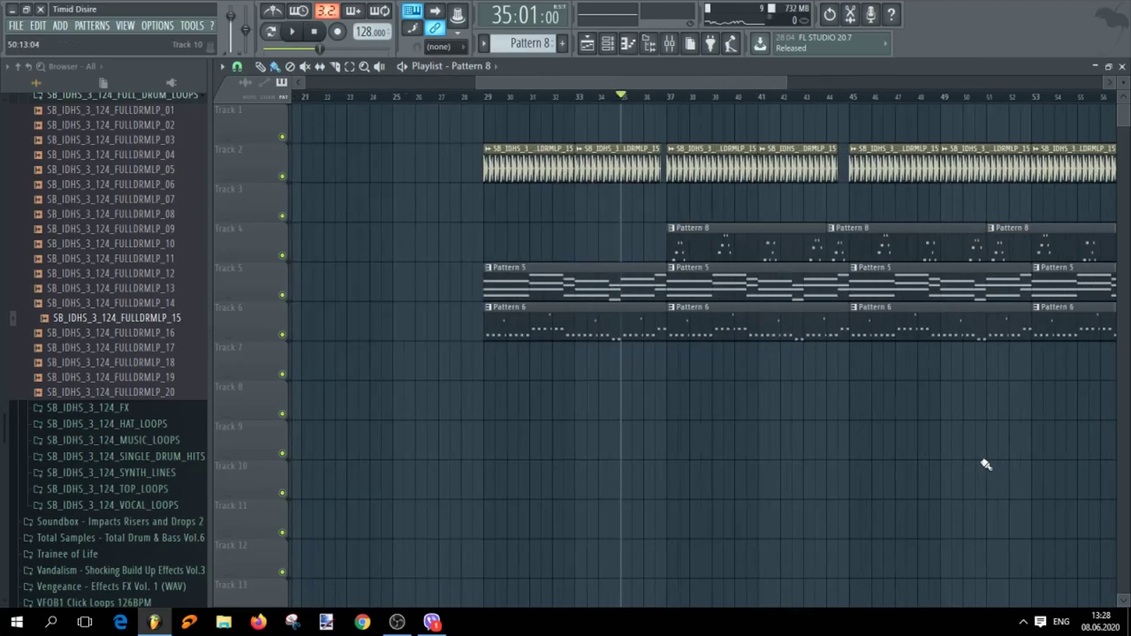
scroll(1081, 412, "up", 6)
scroll(894, 390, "down", 2)
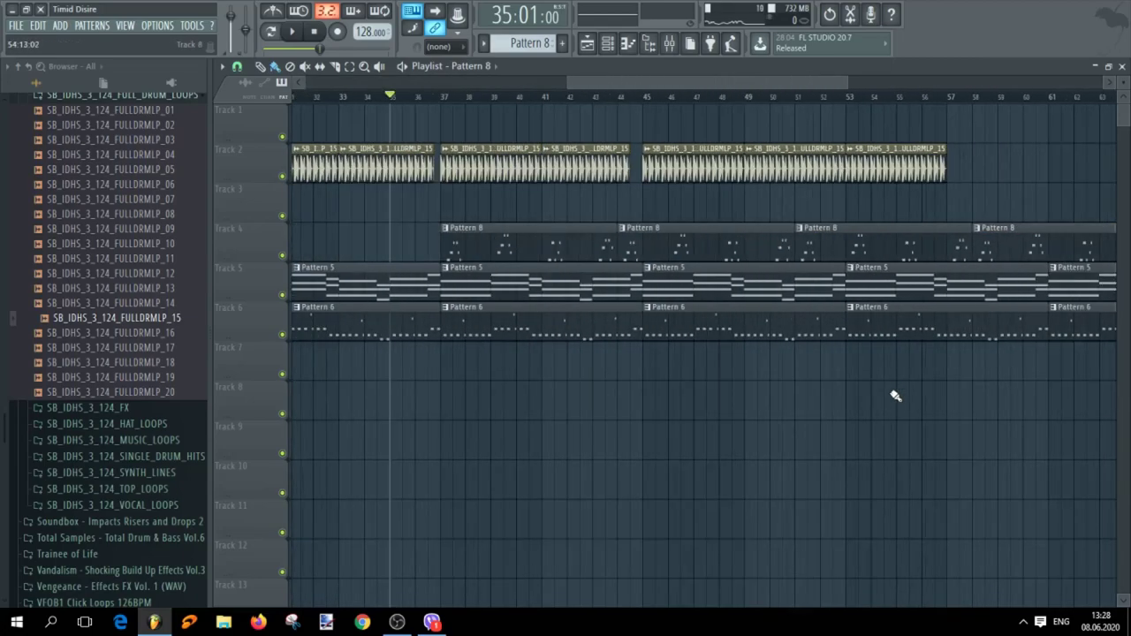
Space out the second, third and fourth Pattern 8 clips to start at bars 45, 53 and 61, in line with Pattern 5
left_click_drag(1003, 245, 1094, 249)
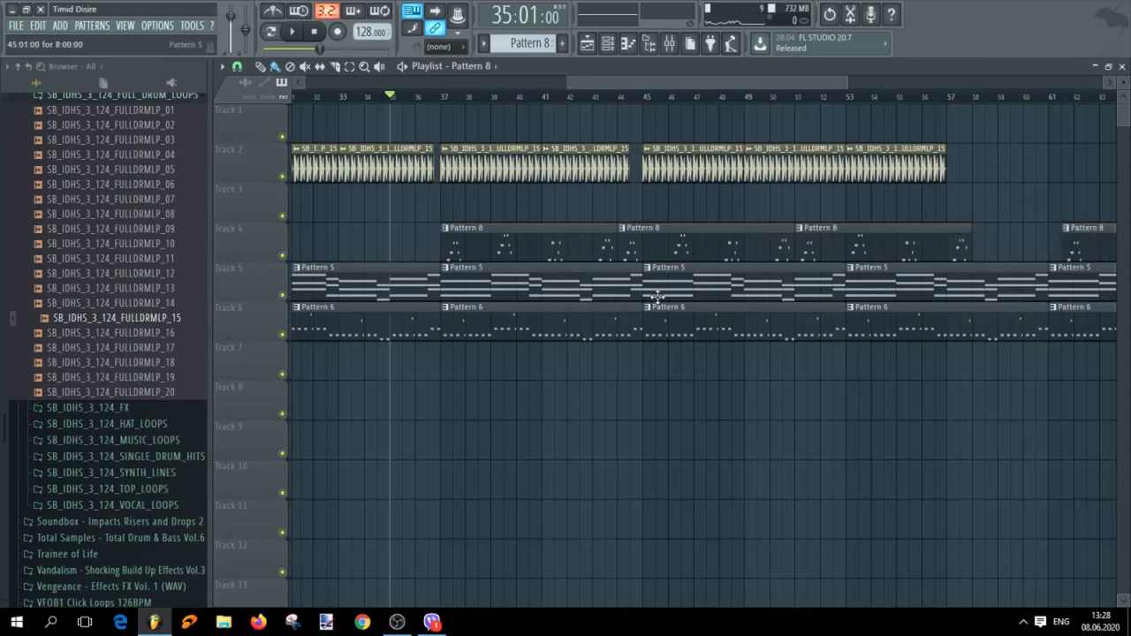
scroll(657, 296, "up", 2)
left_click_drag(884, 244, 995, 244)
left_click_drag(640, 244, 679, 244)
left_click_drag(1029, 245, 1005, 245)
scroll(955, 346, "down", 4)
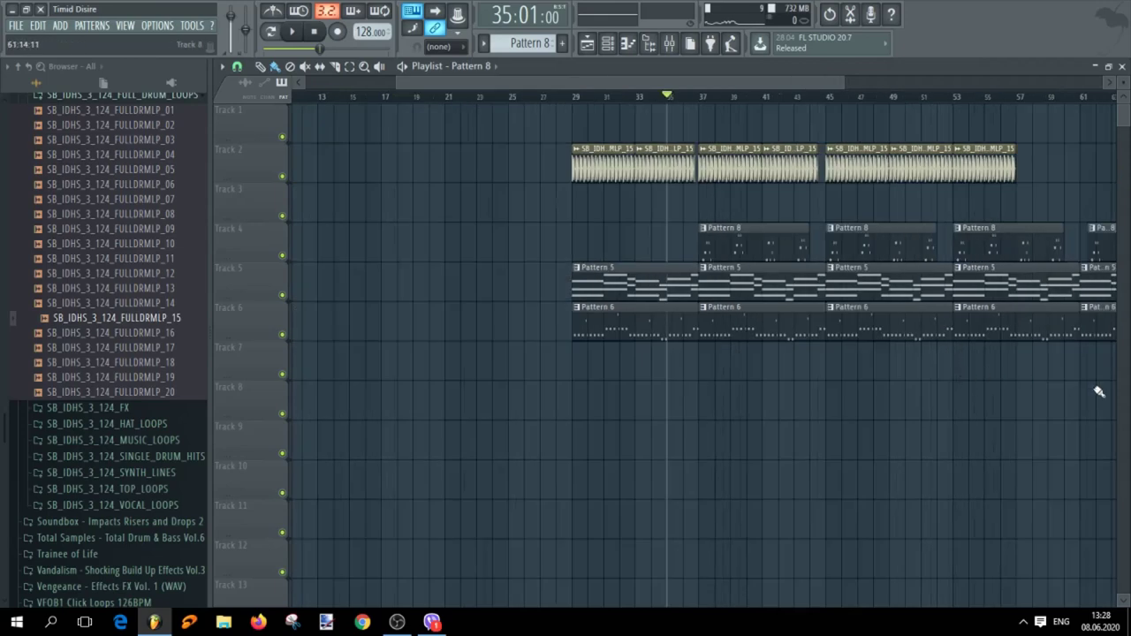
scroll(1099, 391, "up", 5)
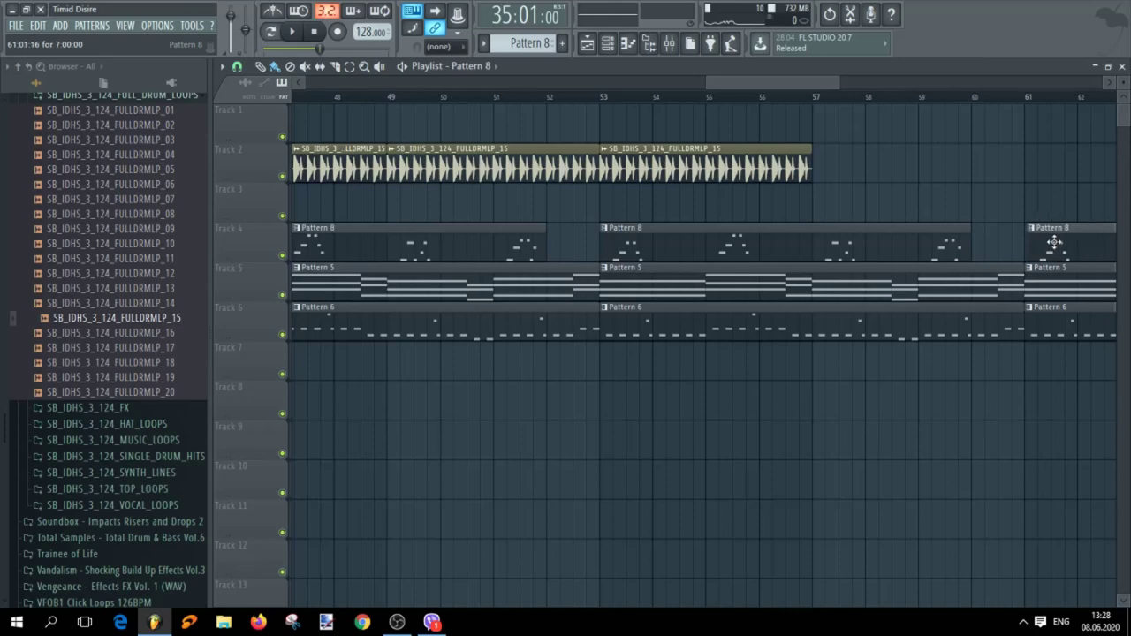
scroll(1023, 384, "down", 4)
scroll(899, 397, "down", 3)
scroll(821, 412, "up", 4)
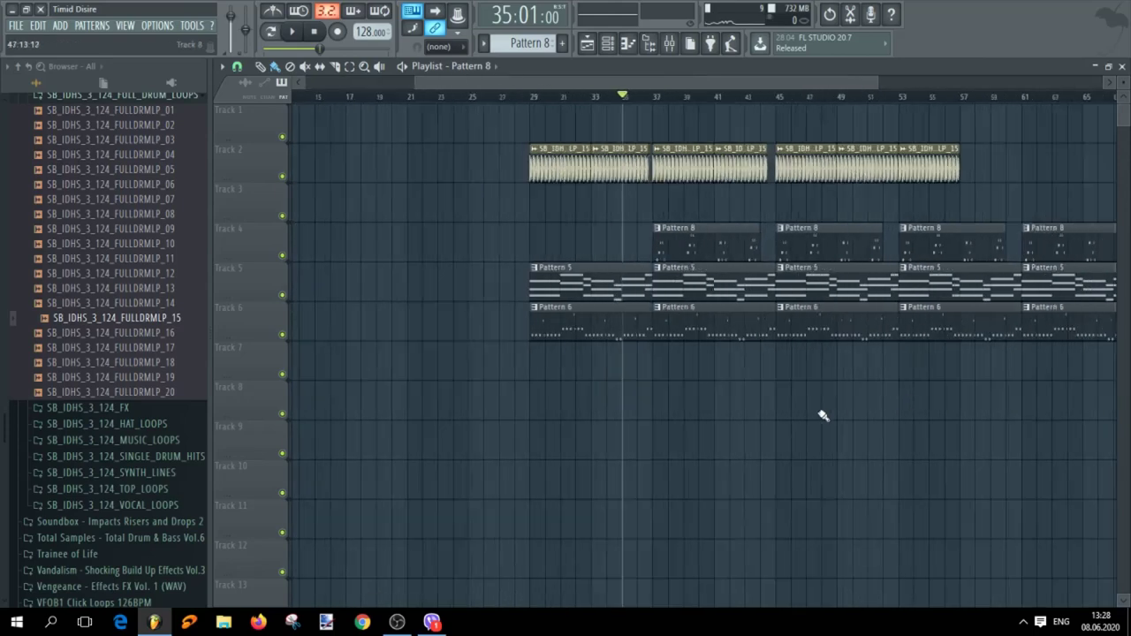
scroll(803, 421, "down", 4)
scroll(1044, 406, "up", 4)
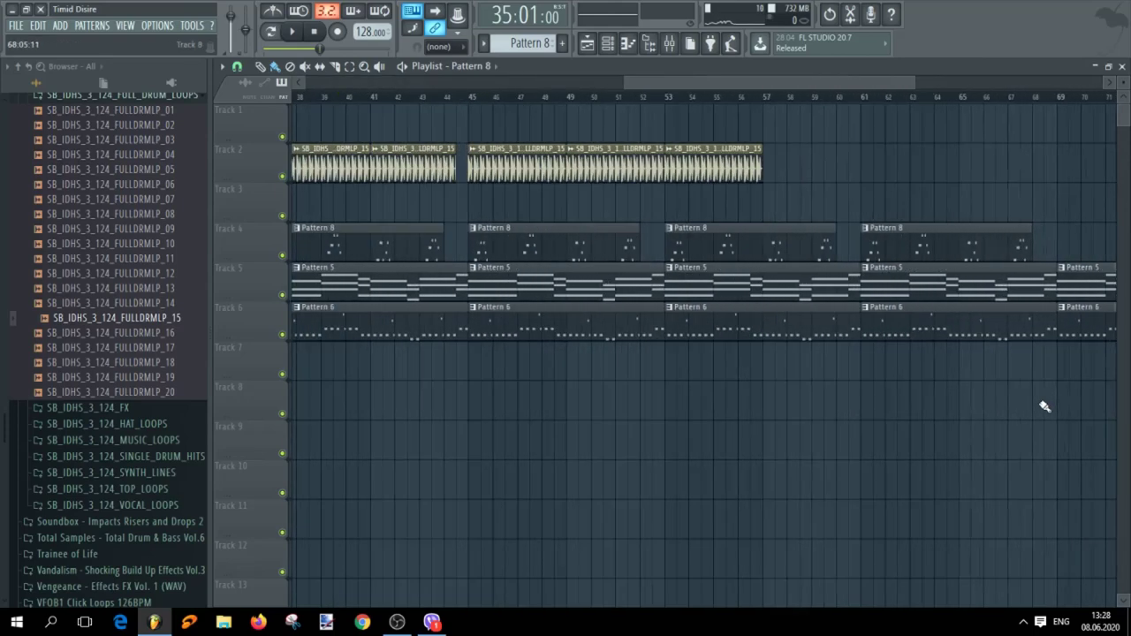
Slice the Track 2 drum loop halfway through bar 52 and delete the piece that runs up to bar 53
scroll(622, 218, "up", 2)
scroll(622, 219, "up", 2)
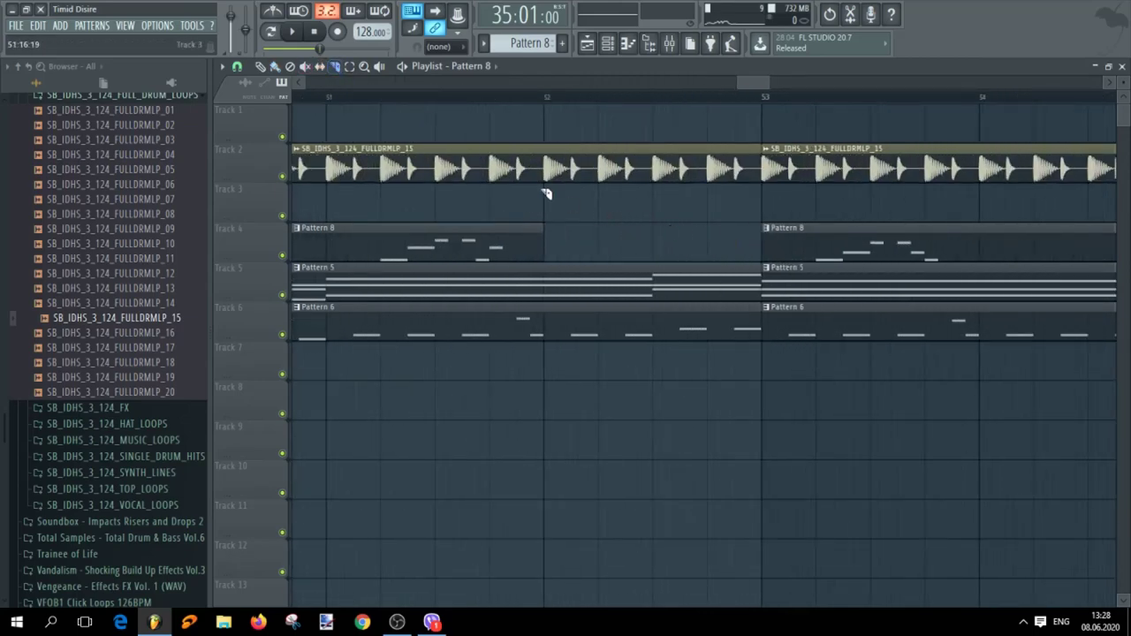
scroll(623, 220, "down", 5)
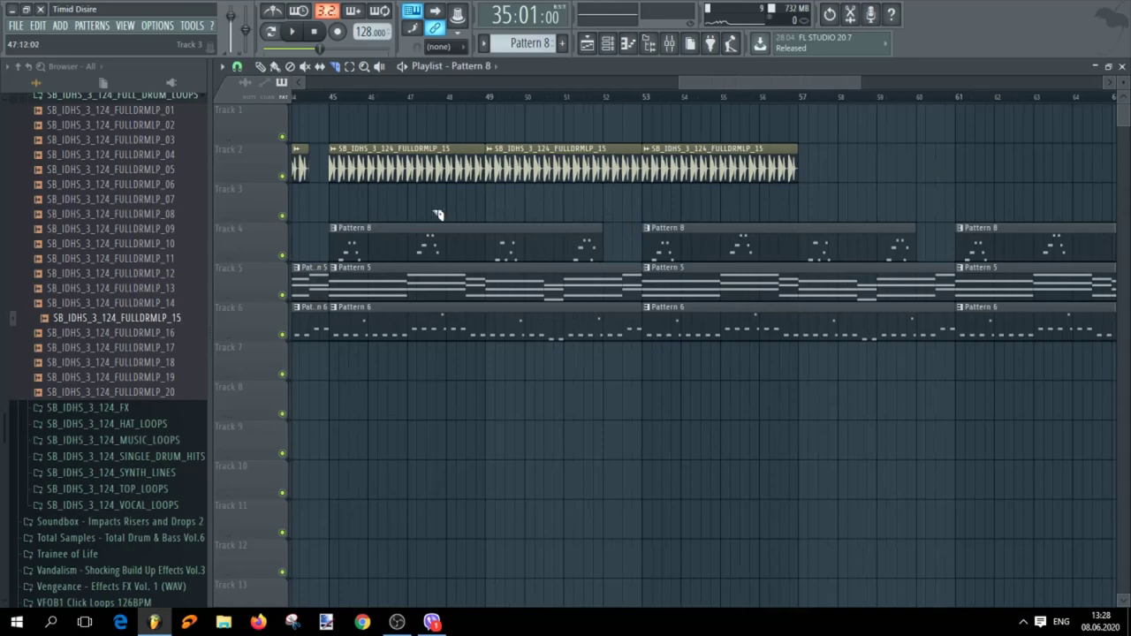
scroll(636, 209, "up", 5)
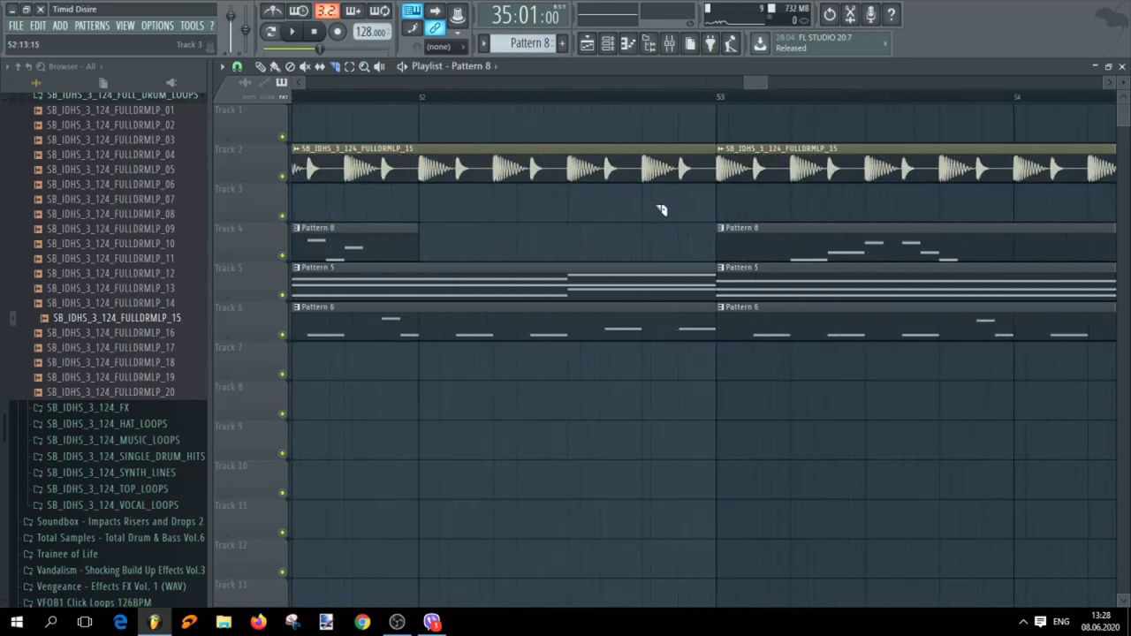
left_click(575, 177)
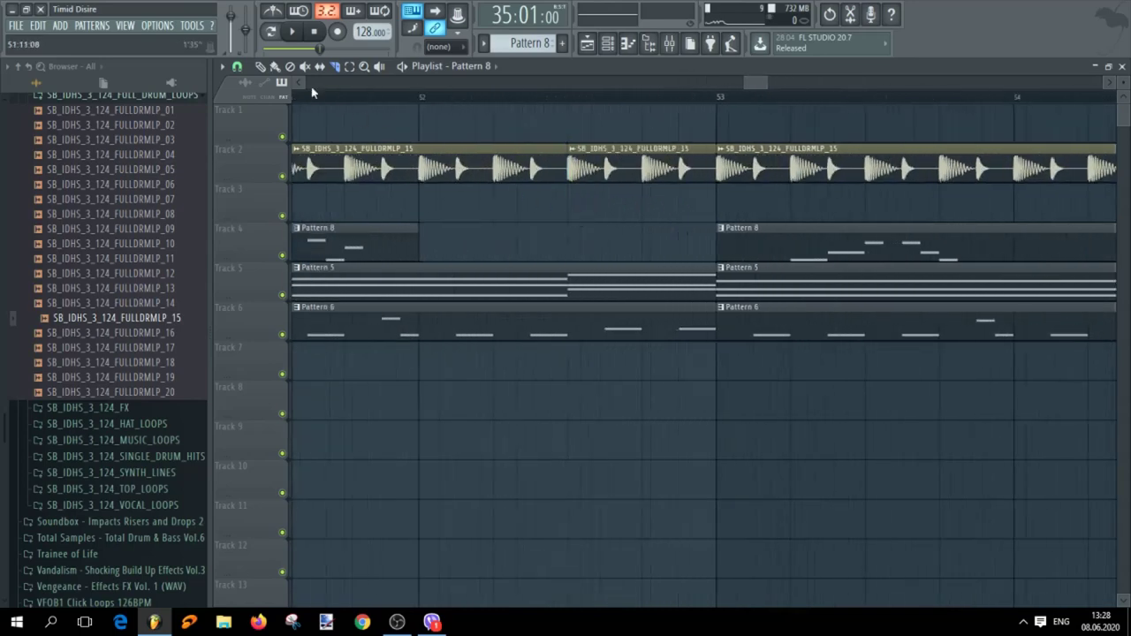
scroll(637, 199, "down", 5)
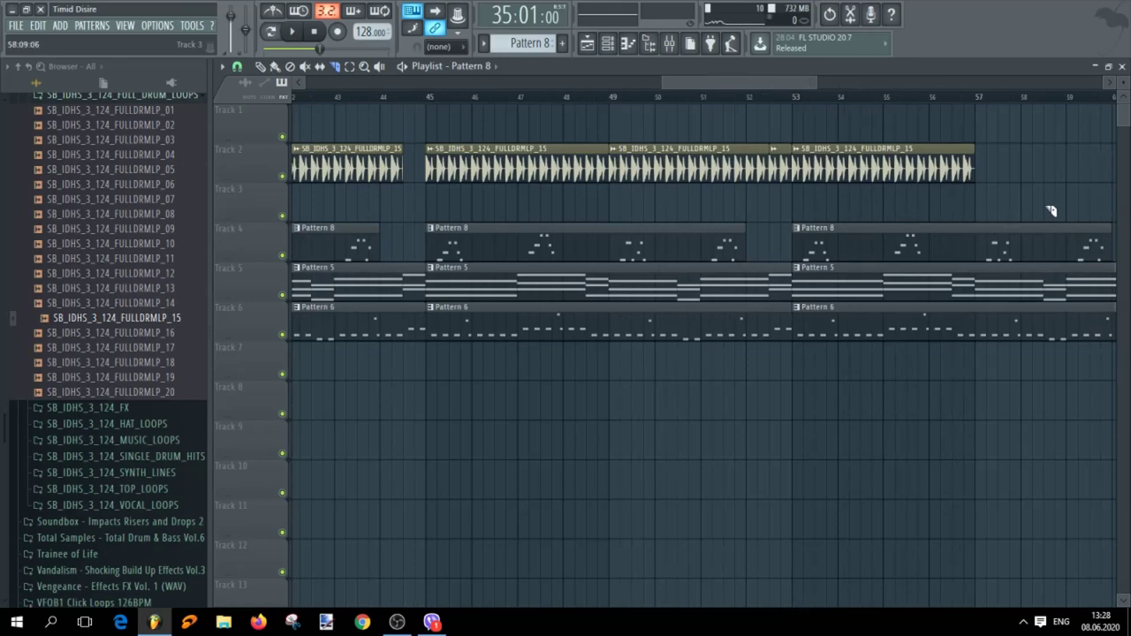
scroll(777, 204, "up", 2)
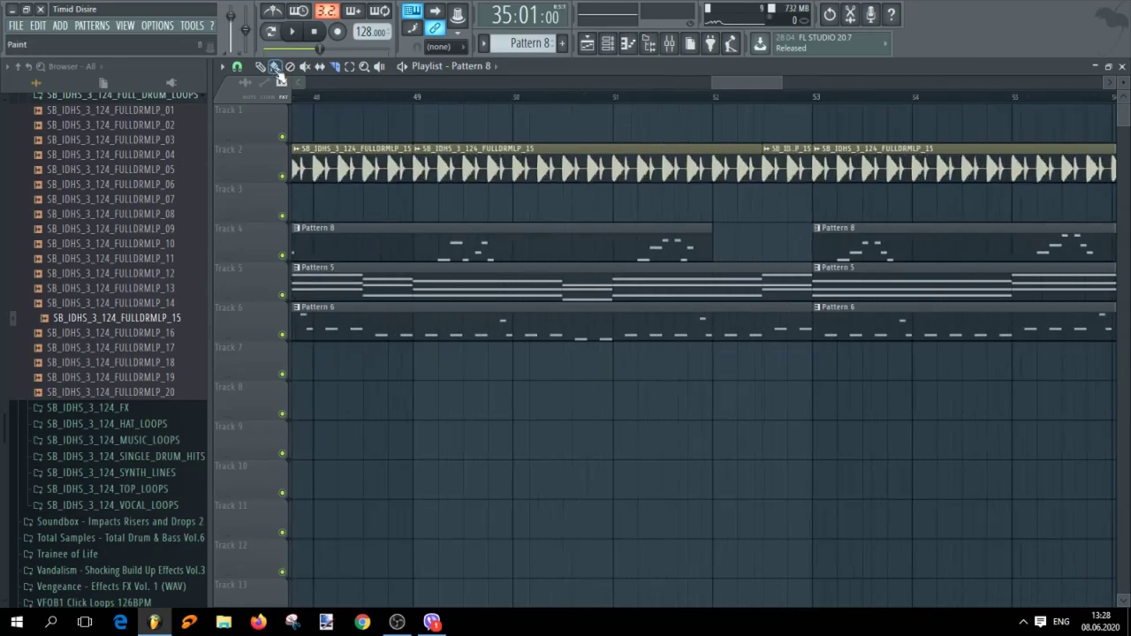
right_click(795, 164)
scroll(796, 197, "down", 3)
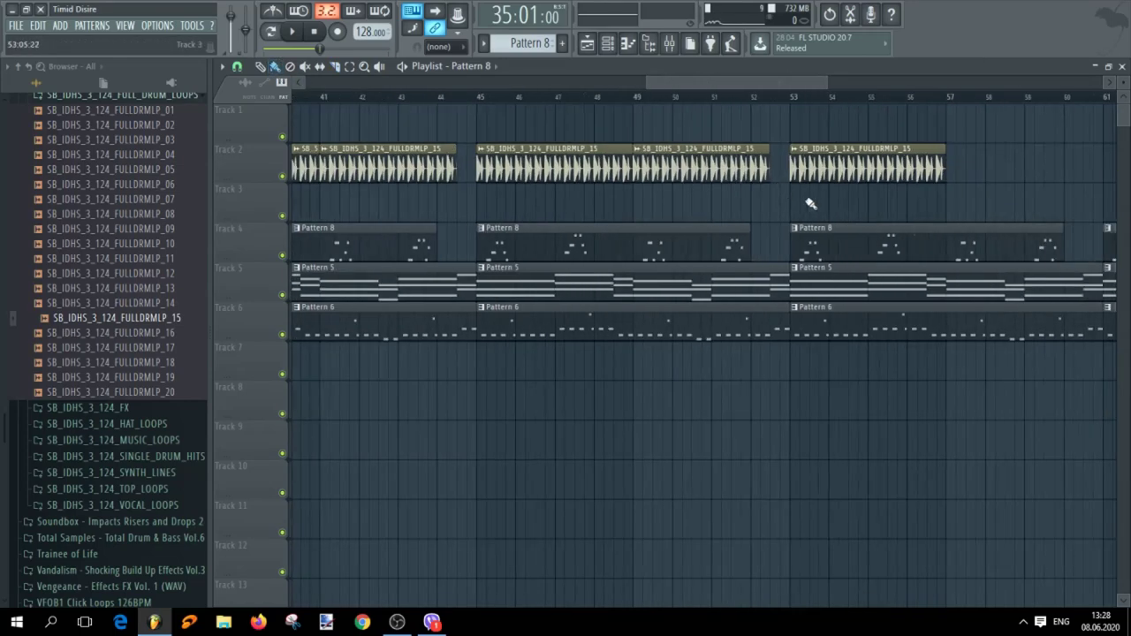
Place a copy of the shortened drum loop from bar 49 on Track 2 at bar 57
scroll(668, 221, "down", 2)
left_click(541, 170)
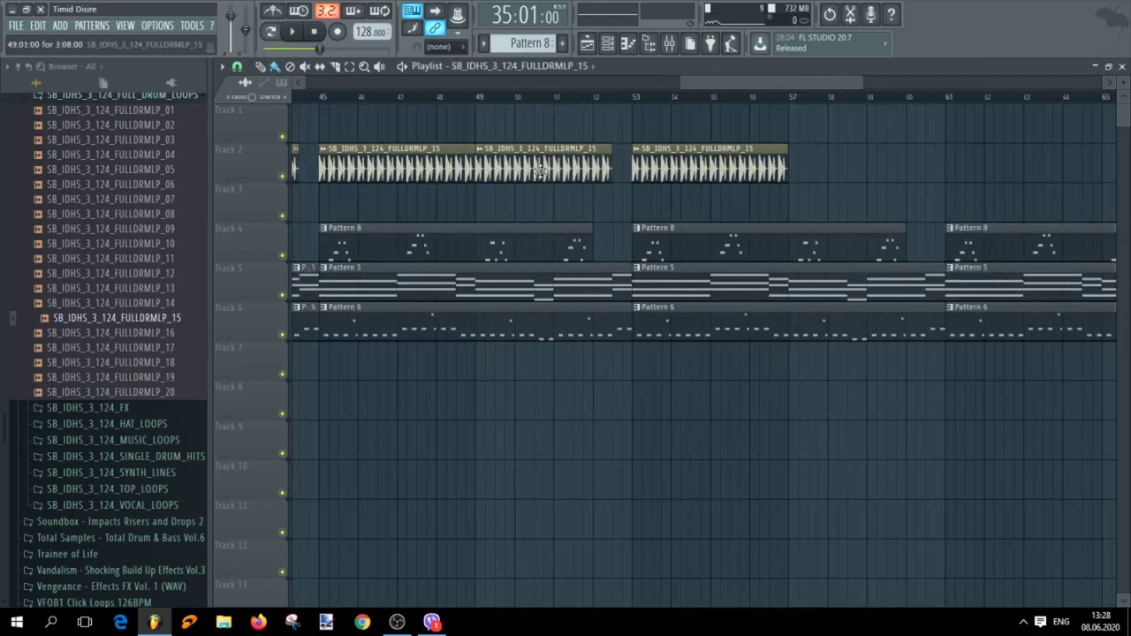
scroll(958, 188, "up", 2)
left_click(699, 166)
scroll(709, 175, "up", 2)
left_click_drag(752, 176, 672, 176)
scroll(796, 210, "down", 3)
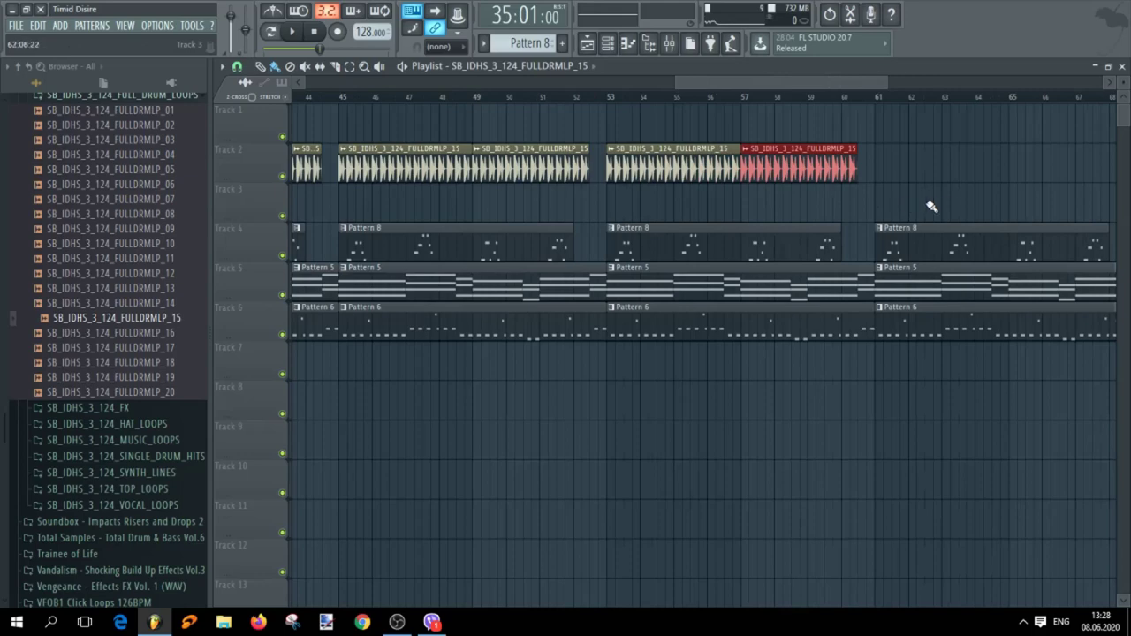
Review the whole arrangement and set the playback position to bar 37, where the first Pattern 8 clip starts
scroll(948, 207, "down", 2)
scroll(986, 194, "down", 2)
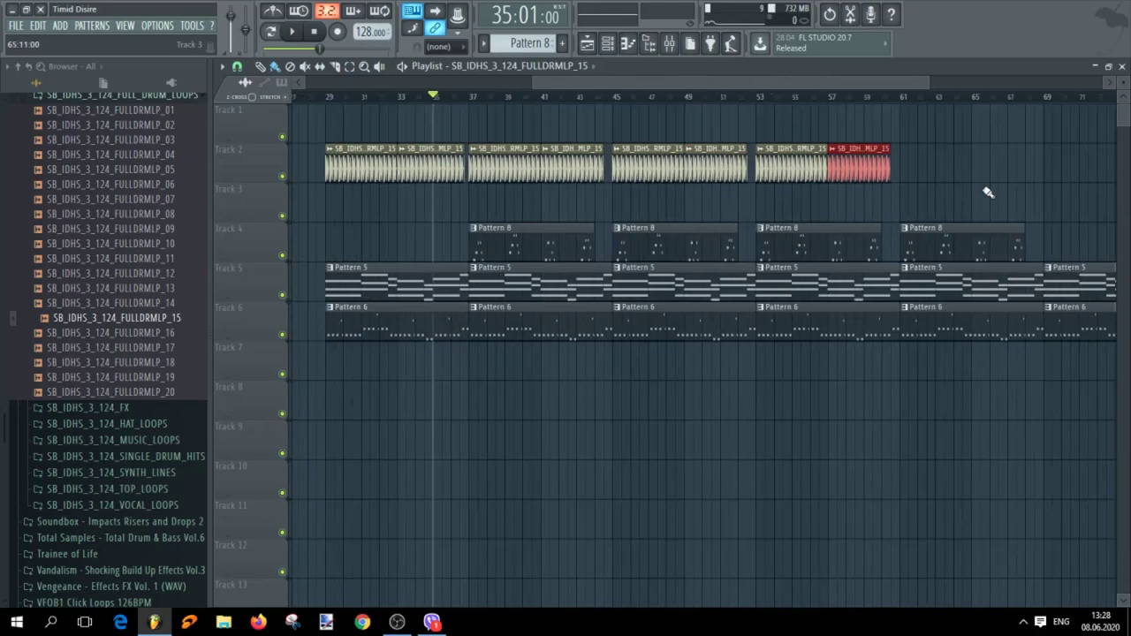
scroll(986, 189, "up", 2)
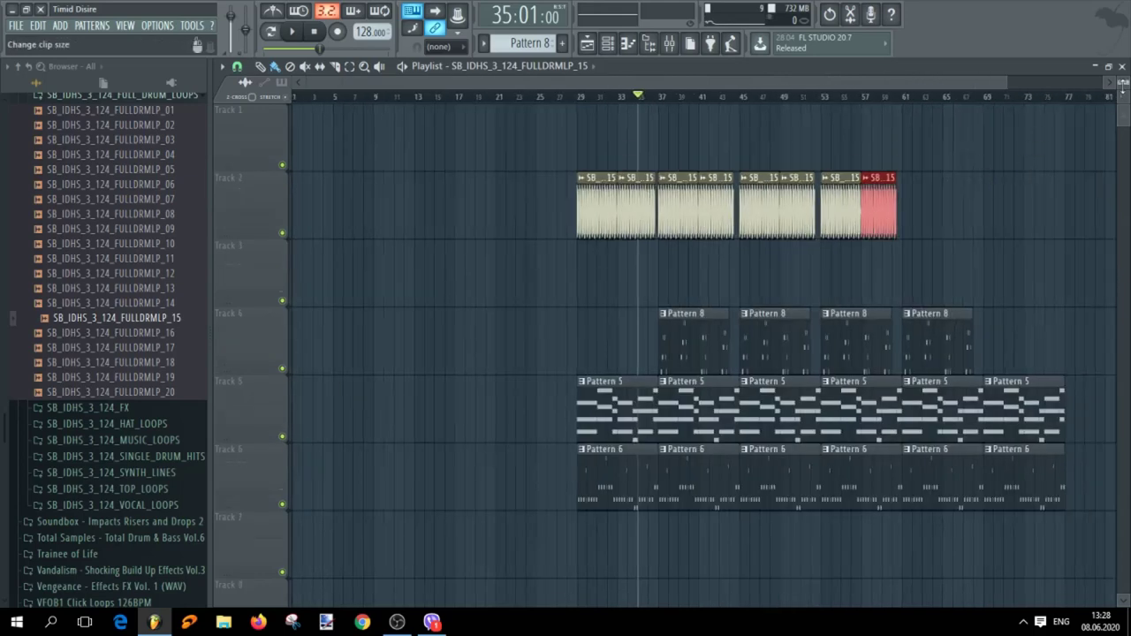
scroll(610, 301, "down", 3)
scroll(610, 301, "up", 2)
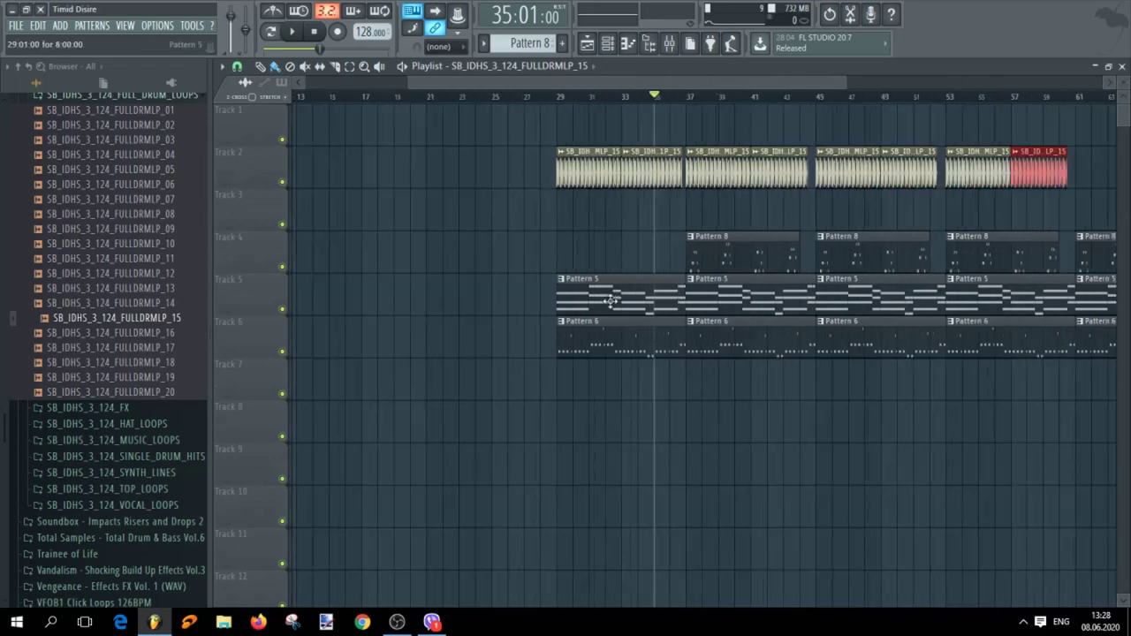
scroll(599, 263, "up", 3)
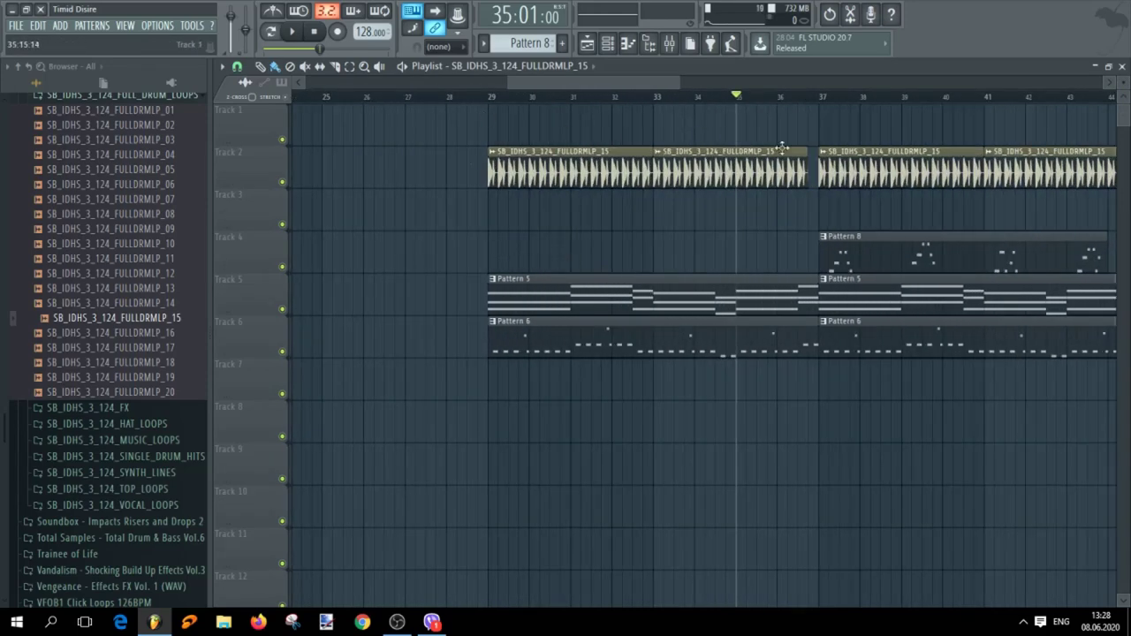
left_click(821, 100)
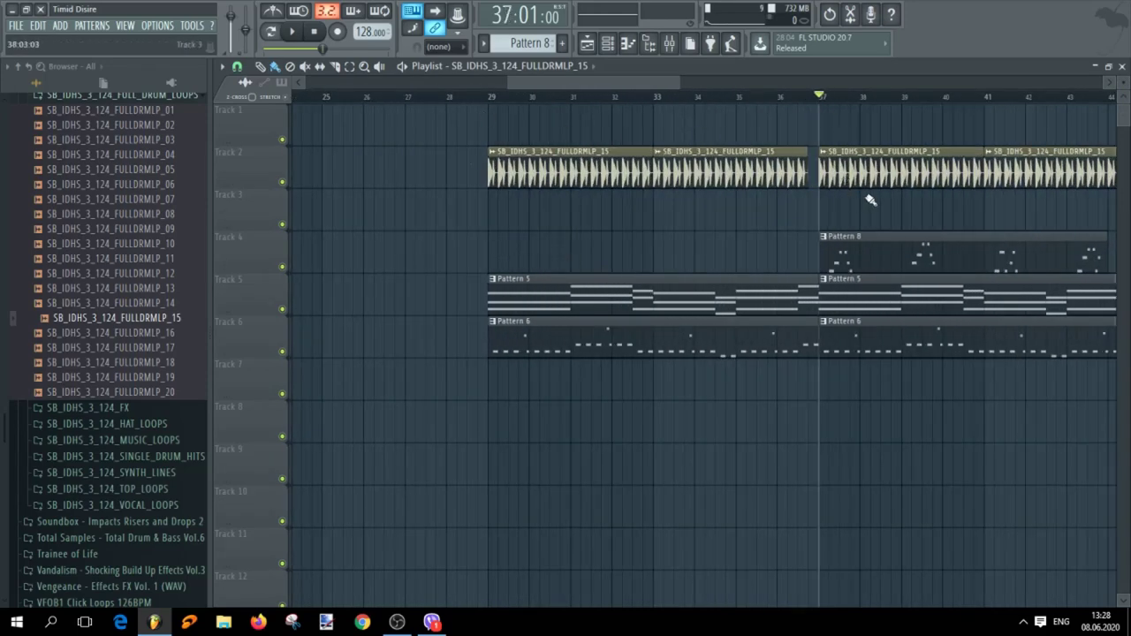
scroll(871, 201, "down", 3)
scroll(1006, 230, "up", 3)
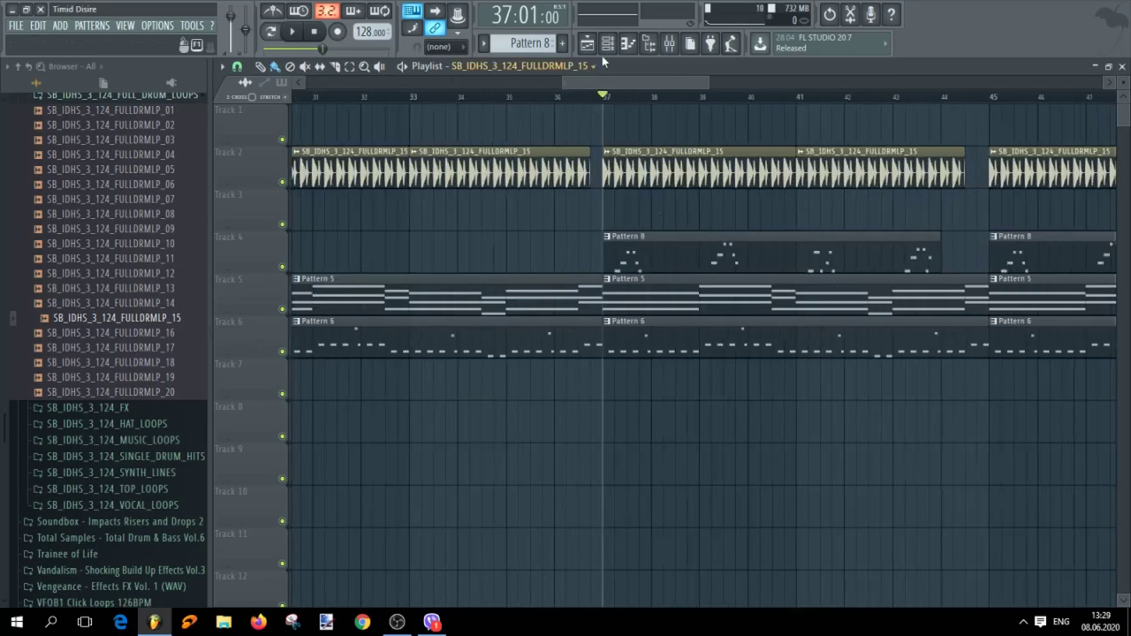
Open Gross Beat on mixer Insert 8 and choose the Basic 7 time preset
left_click(669, 42)
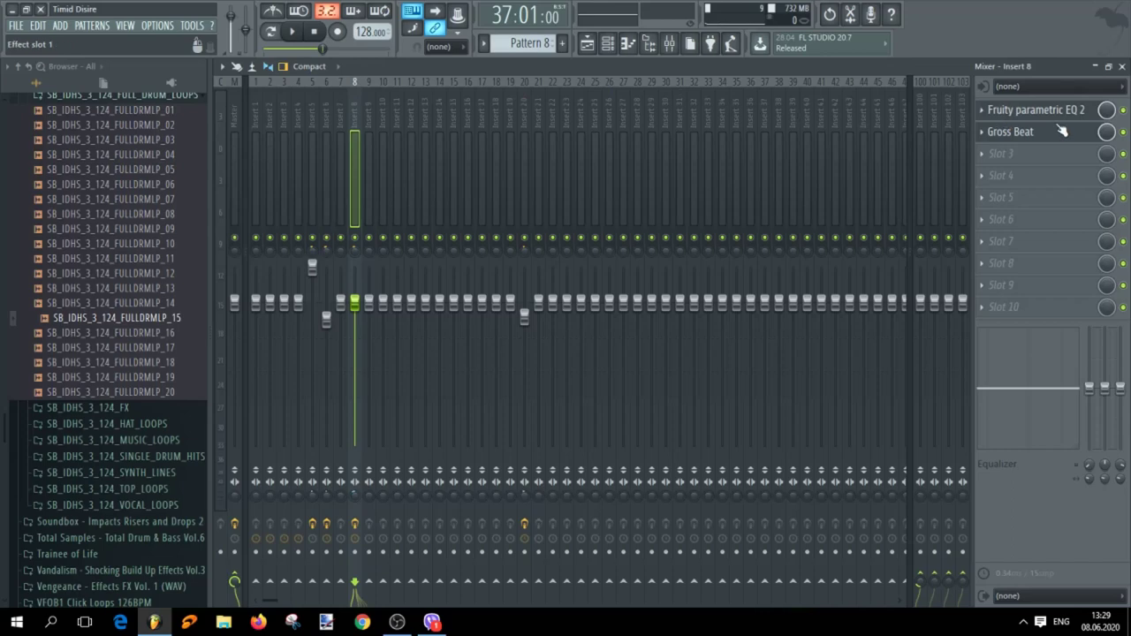
left_click(1034, 134)
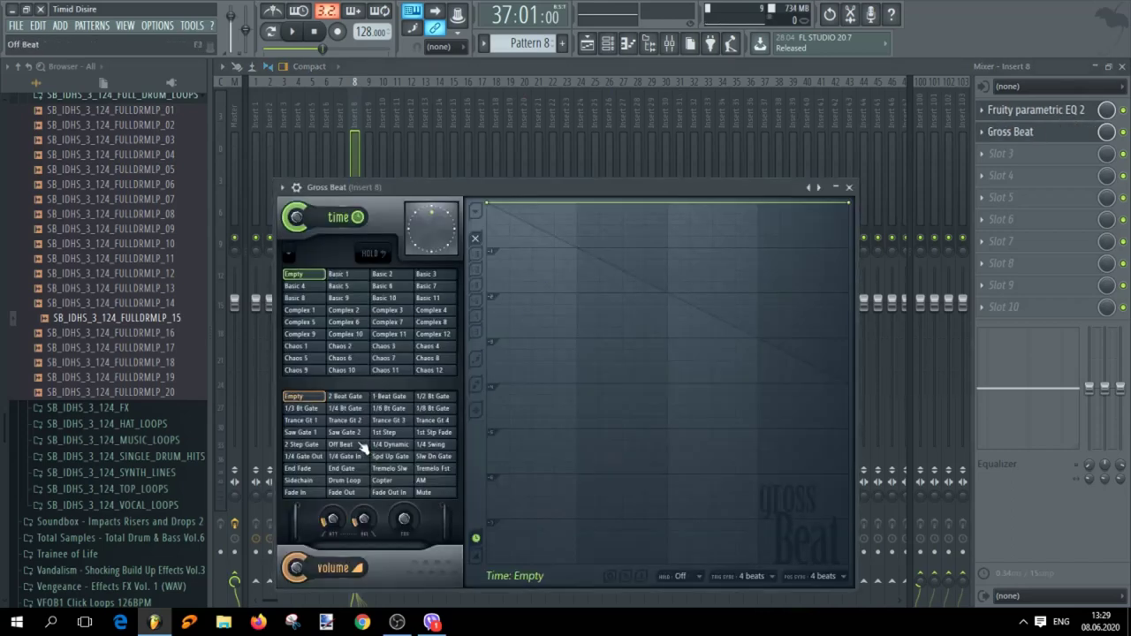
left_click(428, 288)
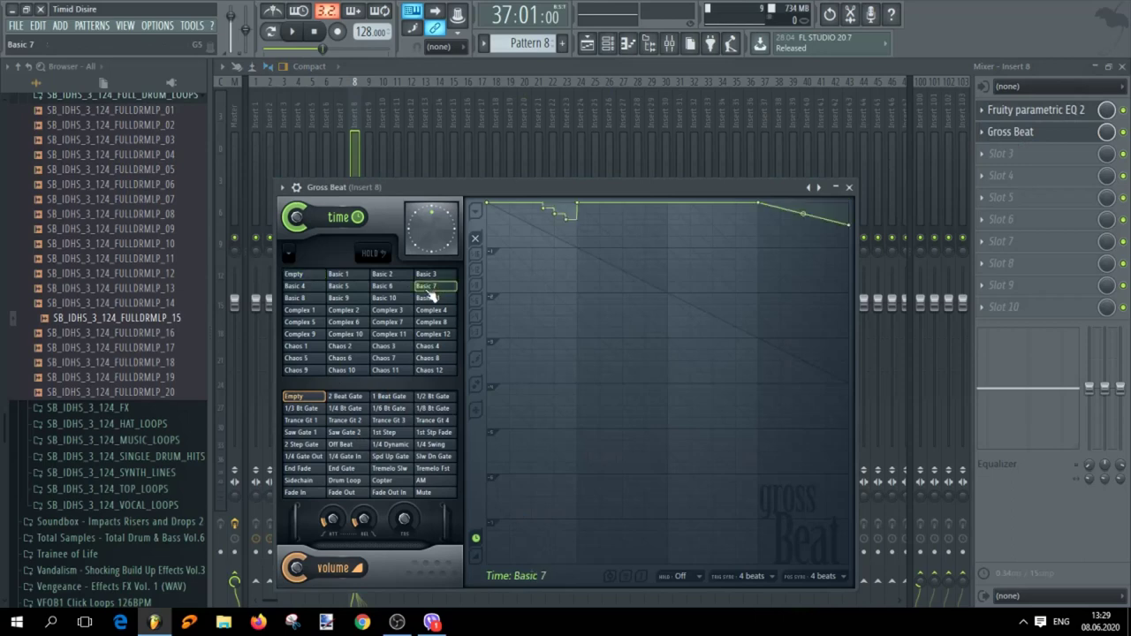
Switch the Gross Beat time preset to Basic 9 and raise the start point of its last envelope segment to the top, checking it in playback
left_click(385, 287)
key("space")
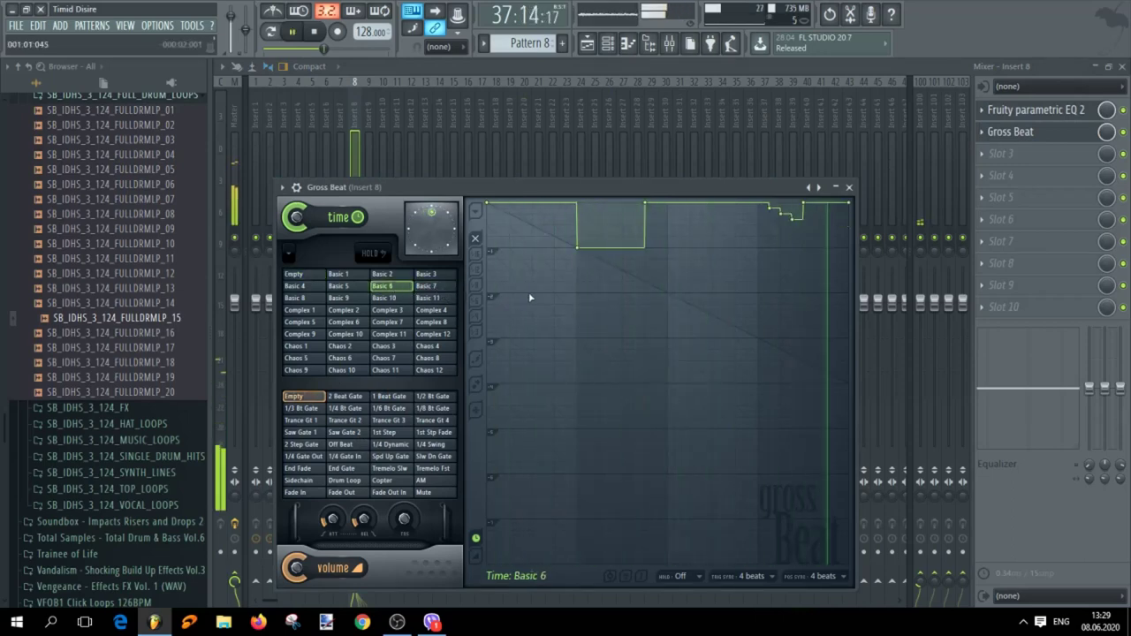
left_click(348, 300)
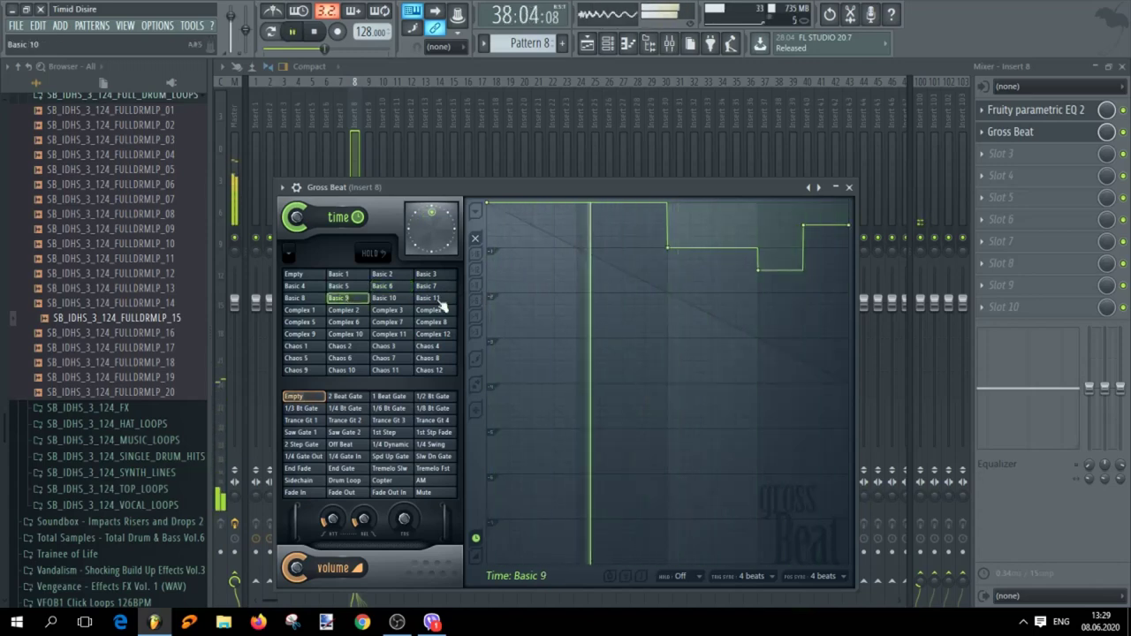
left_click_drag(803, 226, 809, 191)
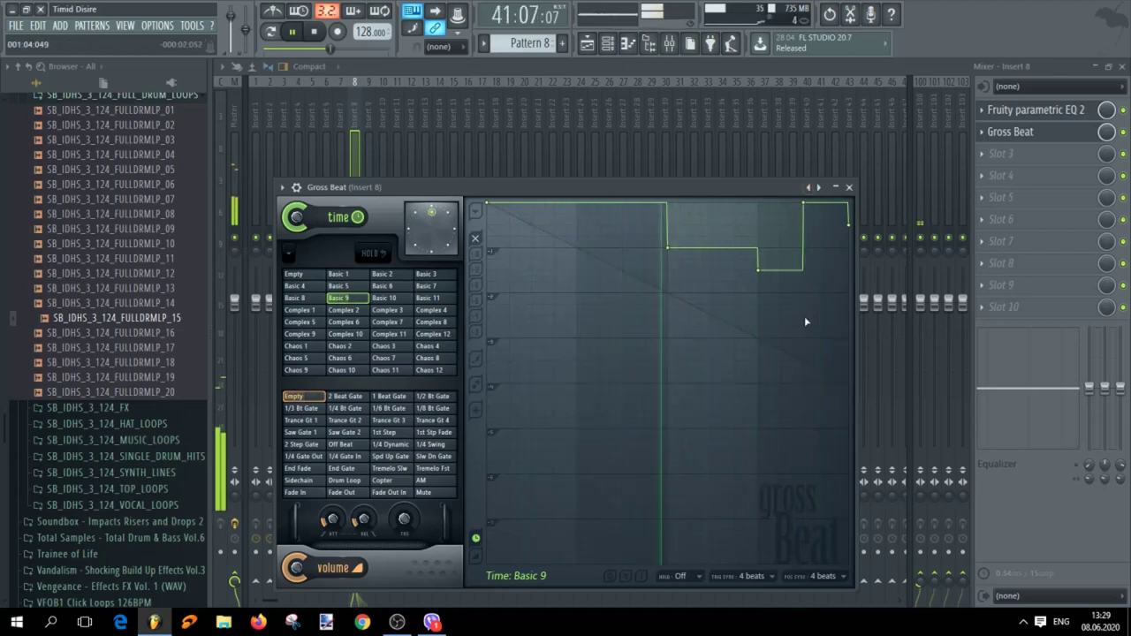
key("space")
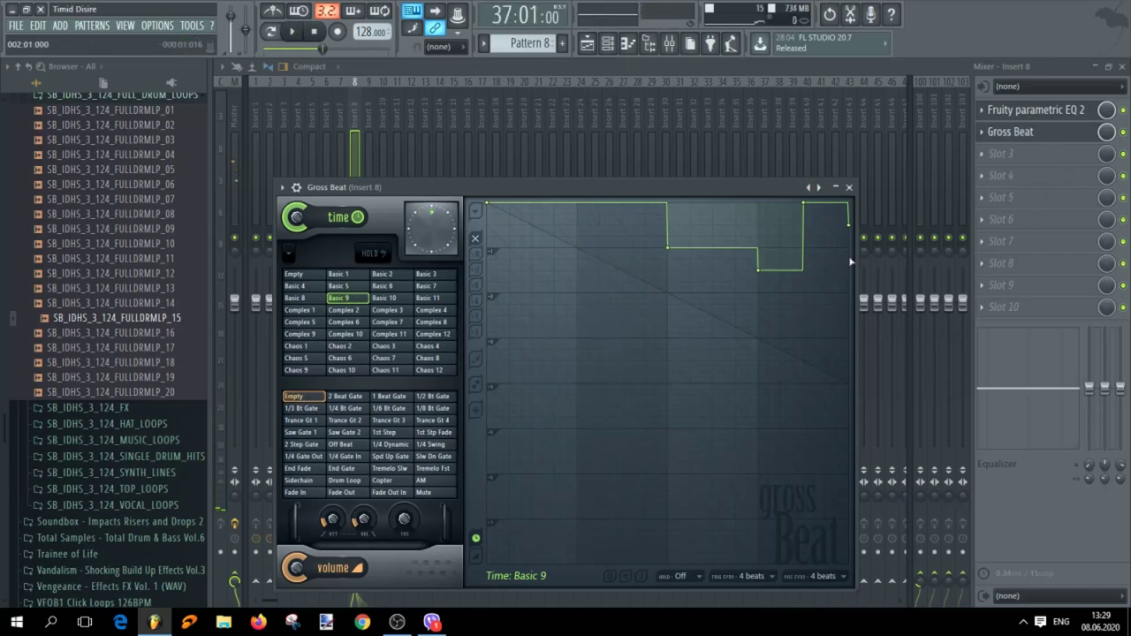
Return to the playlist and set the channel rack to show all channels
left_click(588, 45)
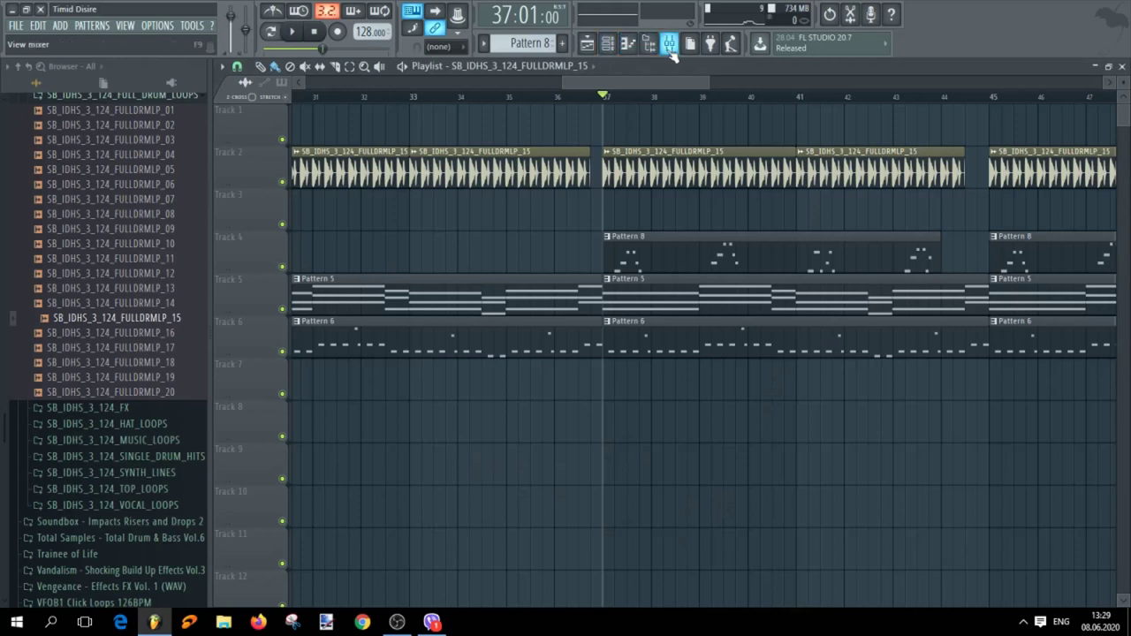
left_click(629, 44)
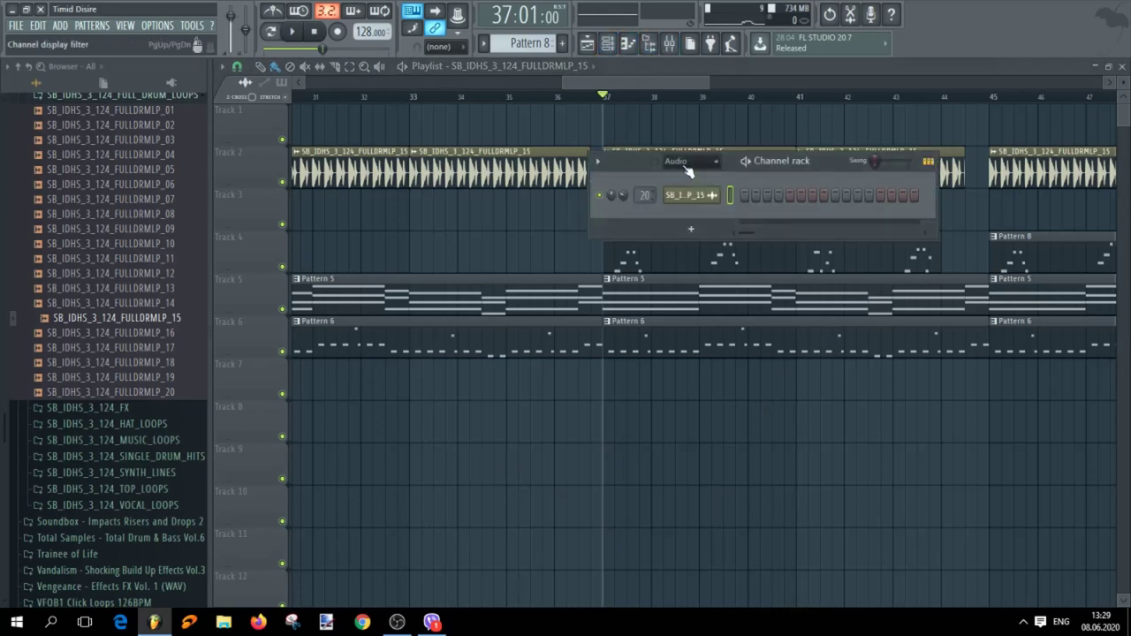
left_click(609, 45)
left_click(609, 45)
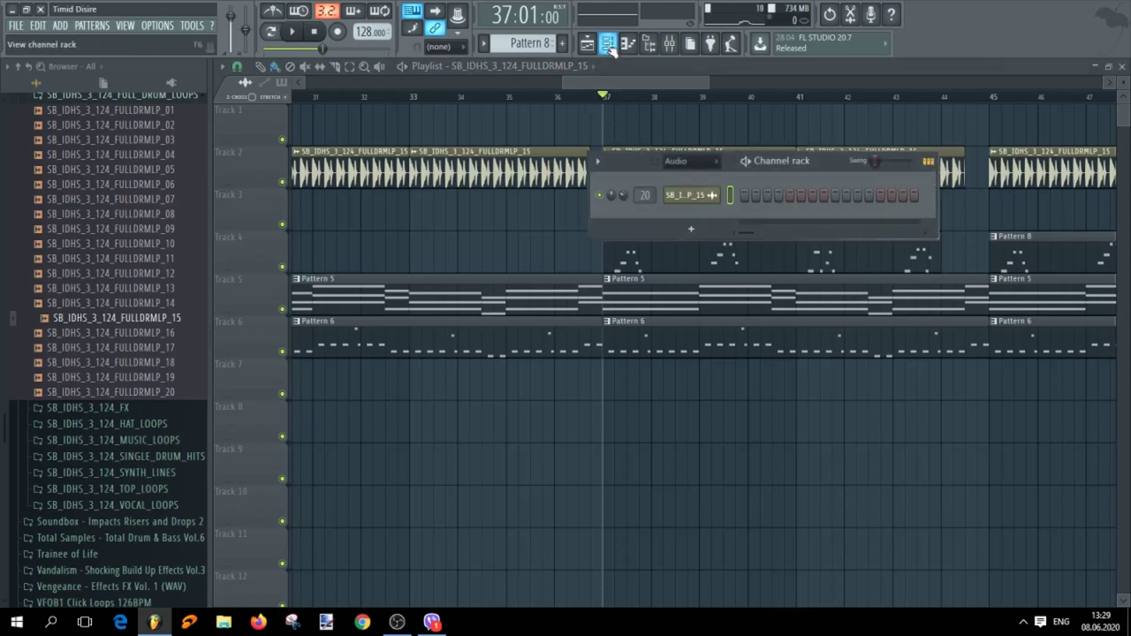
left_click(718, 168)
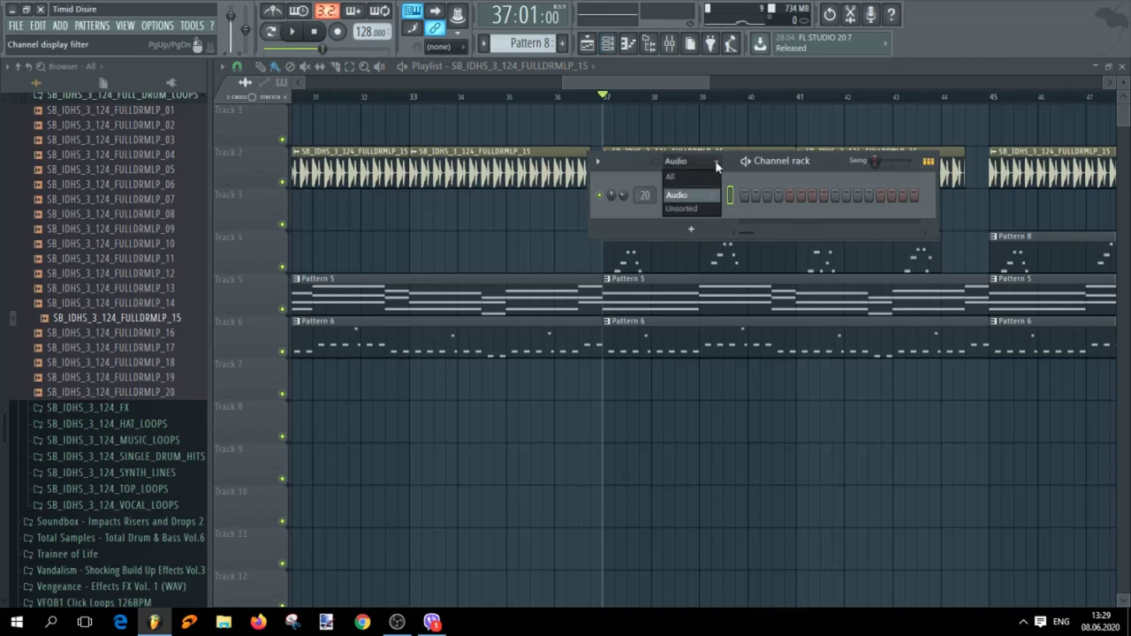
left_click(703, 195)
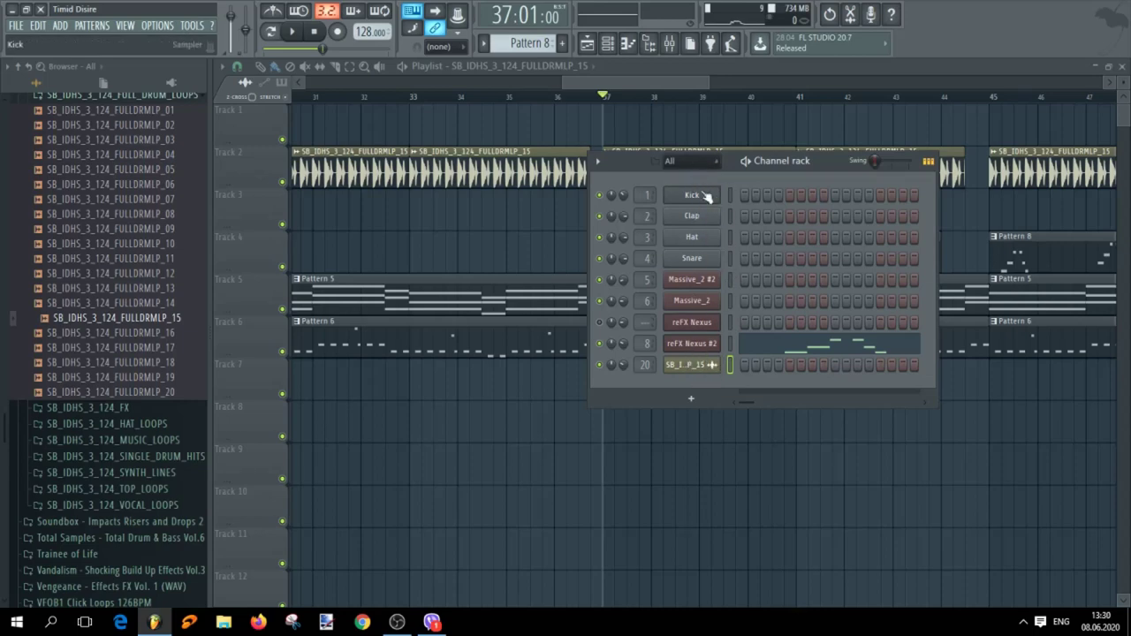
Replace the reFX Nexus #2 channel with the Massive_2 synth
right_click(692, 349)
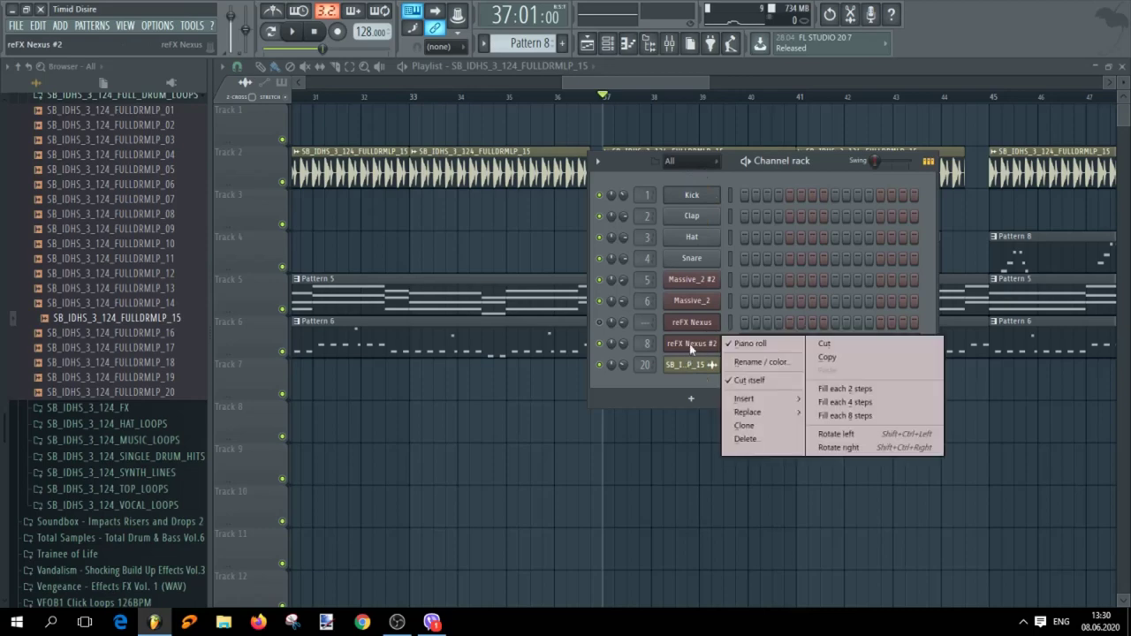
mouse_move(745, 414)
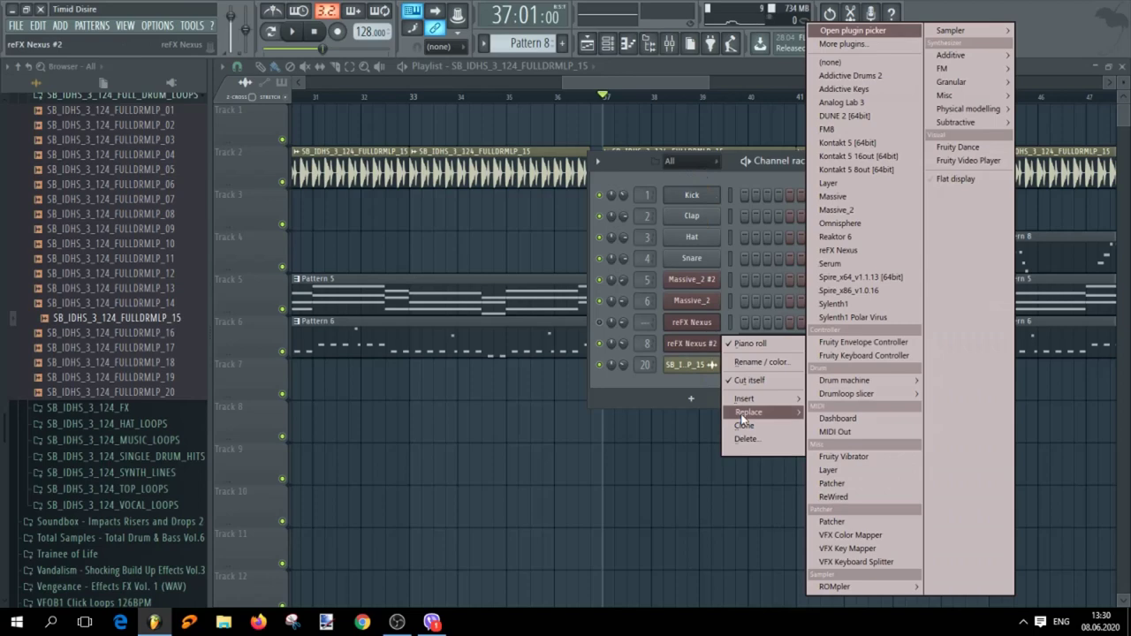
left_click(844, 212)
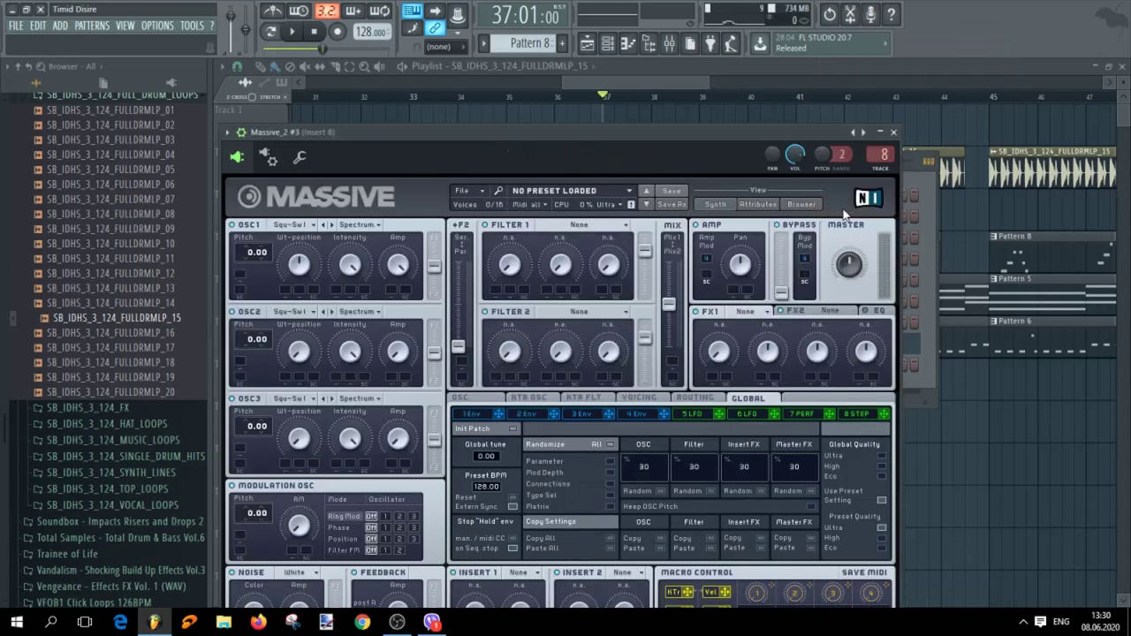
Filter Massive's sound browser to the Synth Pad type, load the Kymonic preset and audition it in playback from bar 37
left_click(801, 204)
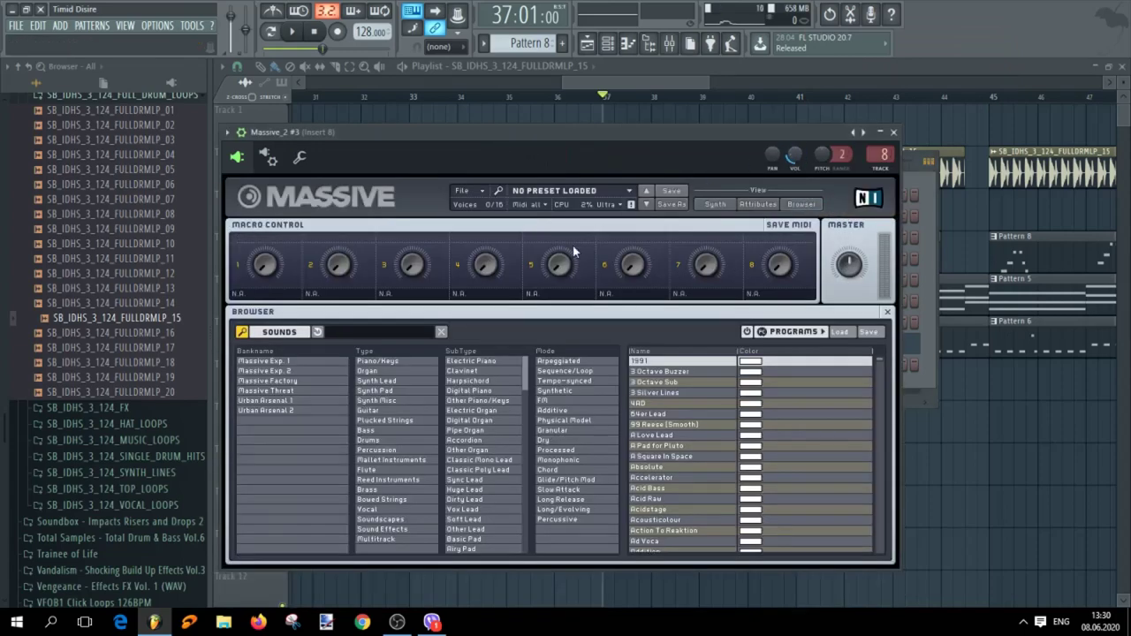
left_click(395, 390)
left_click_drag(882, 368, 886, 469)
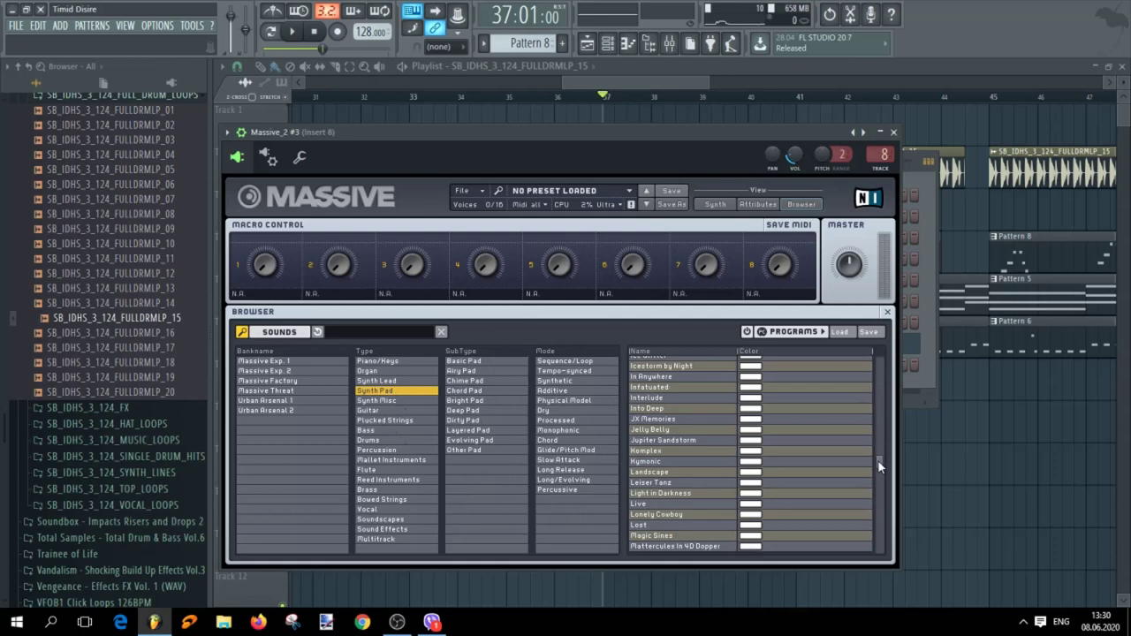
left_click(659, 453)
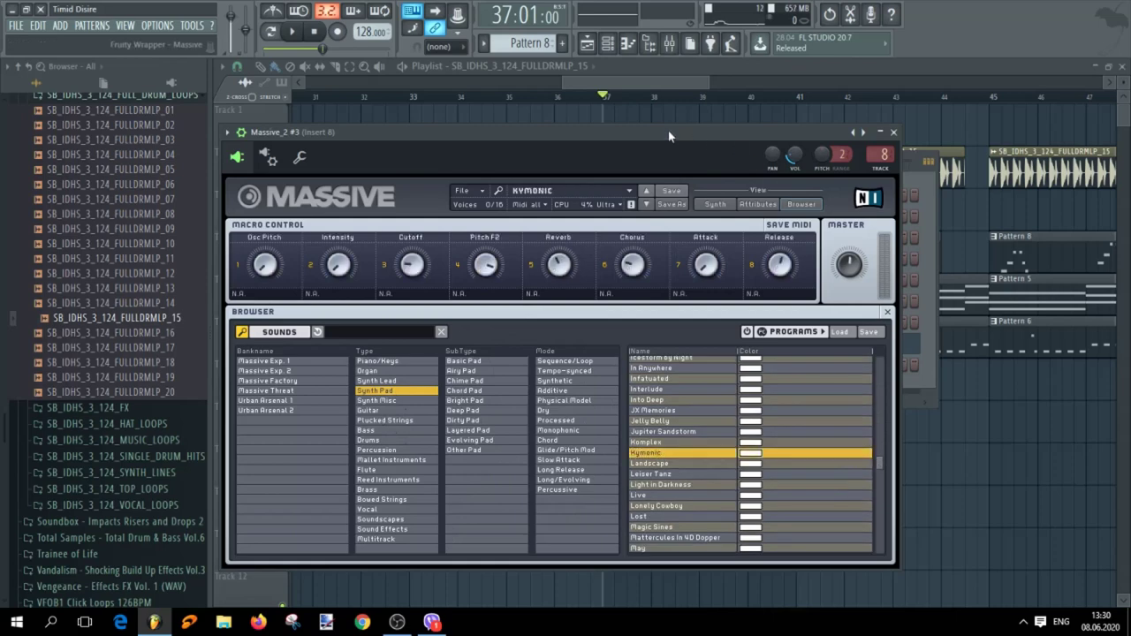
key("space")
key("space")
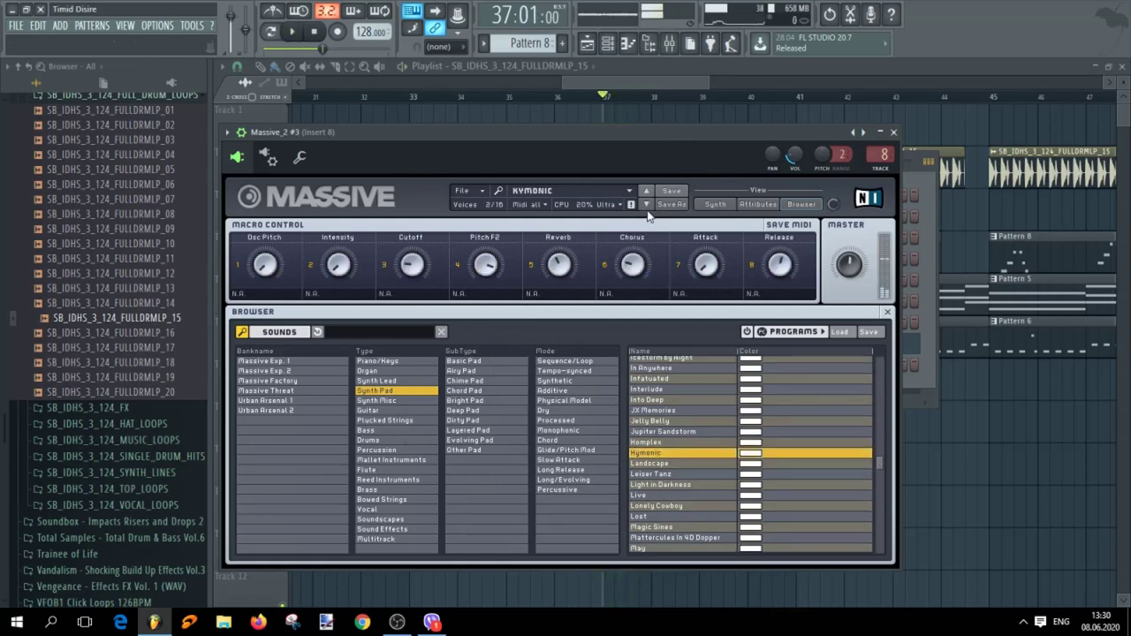
Audition the Synth Pad presets one by one from Landscape to Lost, playing the arrangement from bar 37 for each
left_click(646, 205)
key("space")
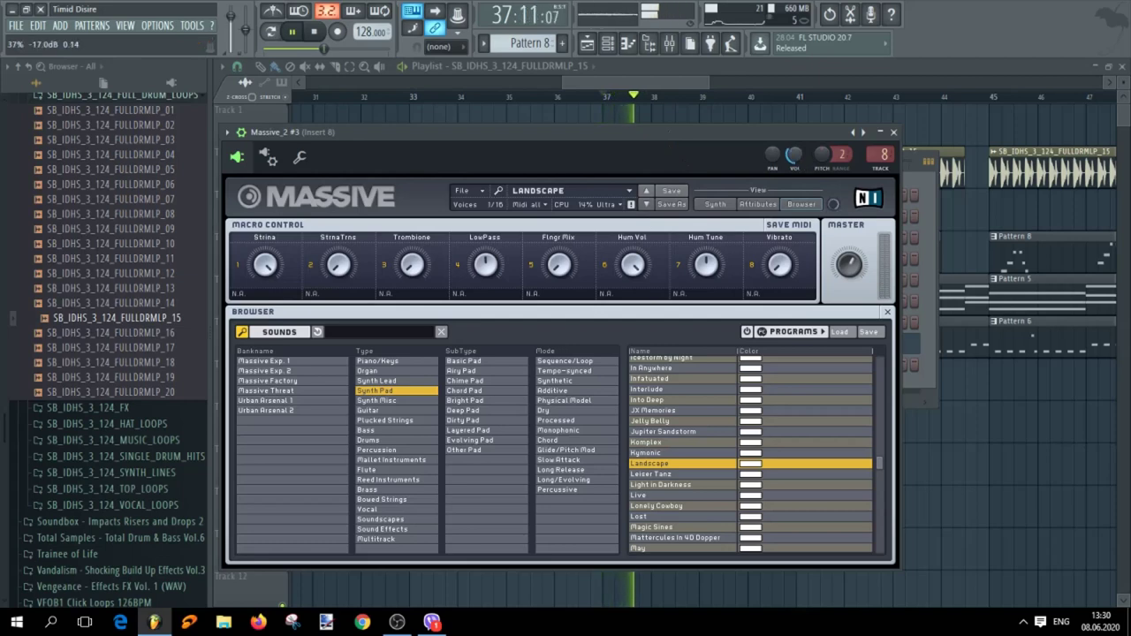
key("space")
left_click(650, 205)
key("space")
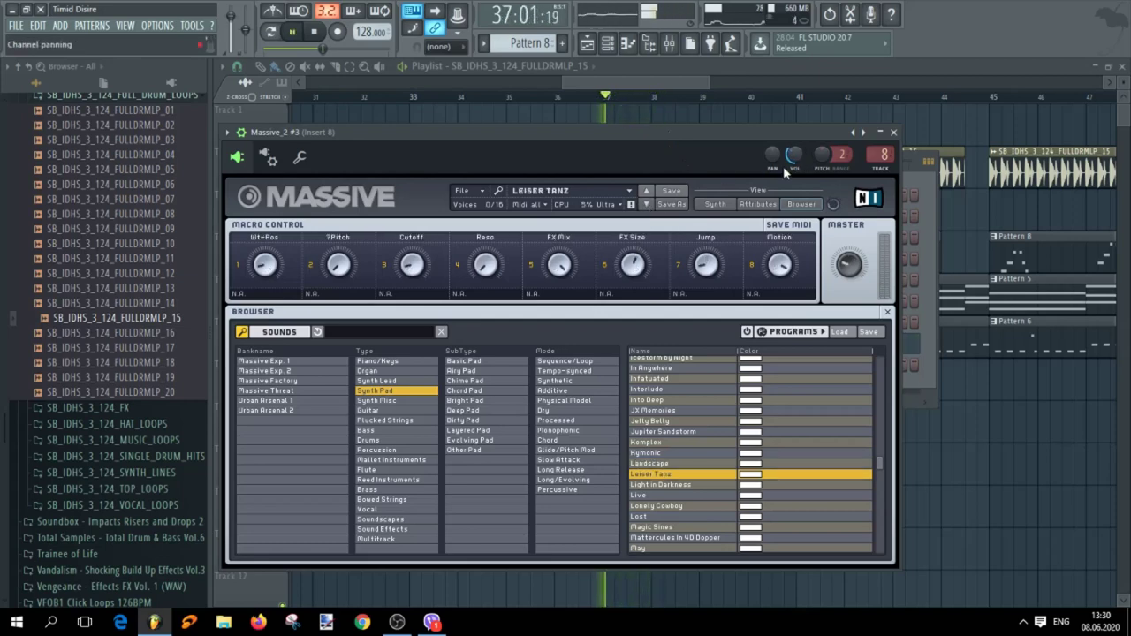
key("space")
left_click(646, 204)
key("space")
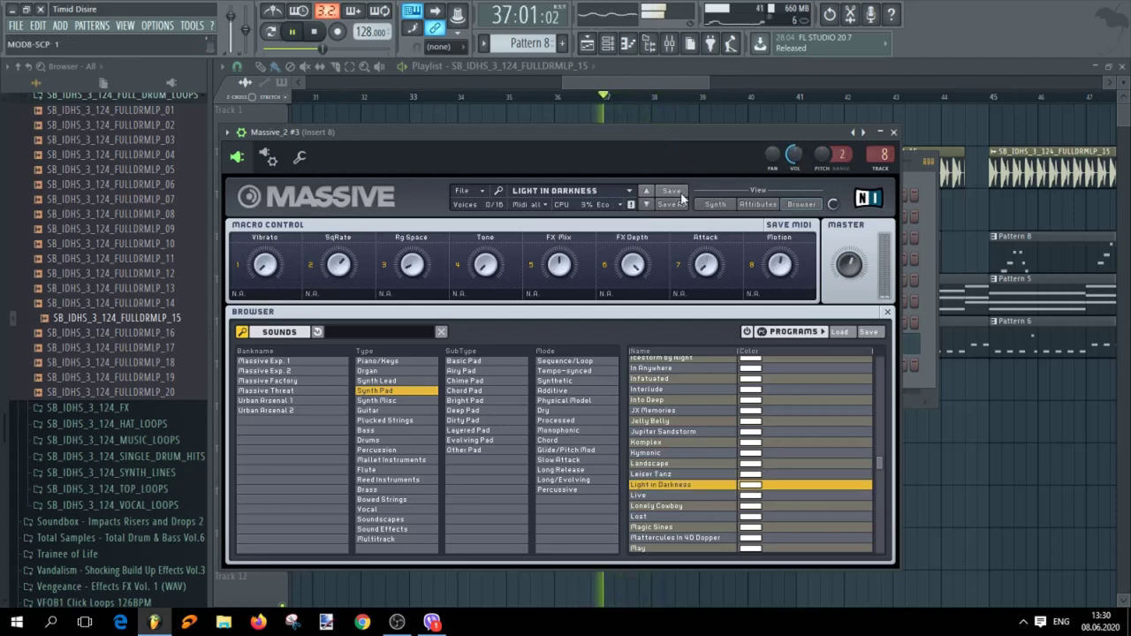
key("space")
left_click(646, 204)
key("space")
key("space")
left_click(646, 204)
key("space")
key("space")
left_click(646, 204)
key("space")
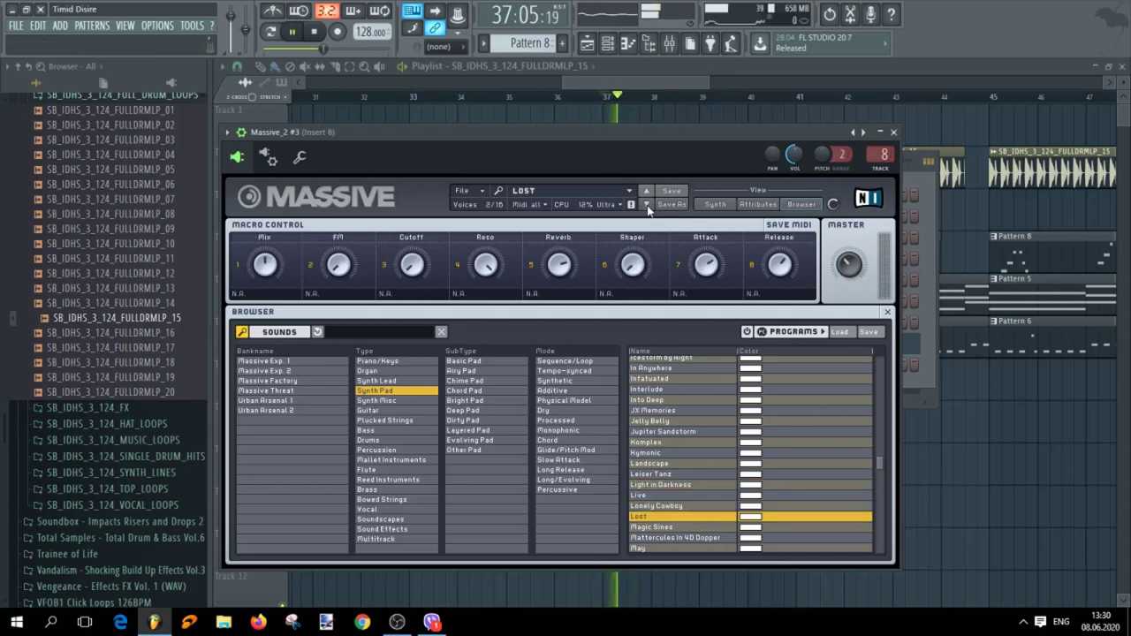
Audition the following Synth Pad presets from Magic Sines to Oktavian against the arrangement
left_click(647, 204)
left_click(647, 204)
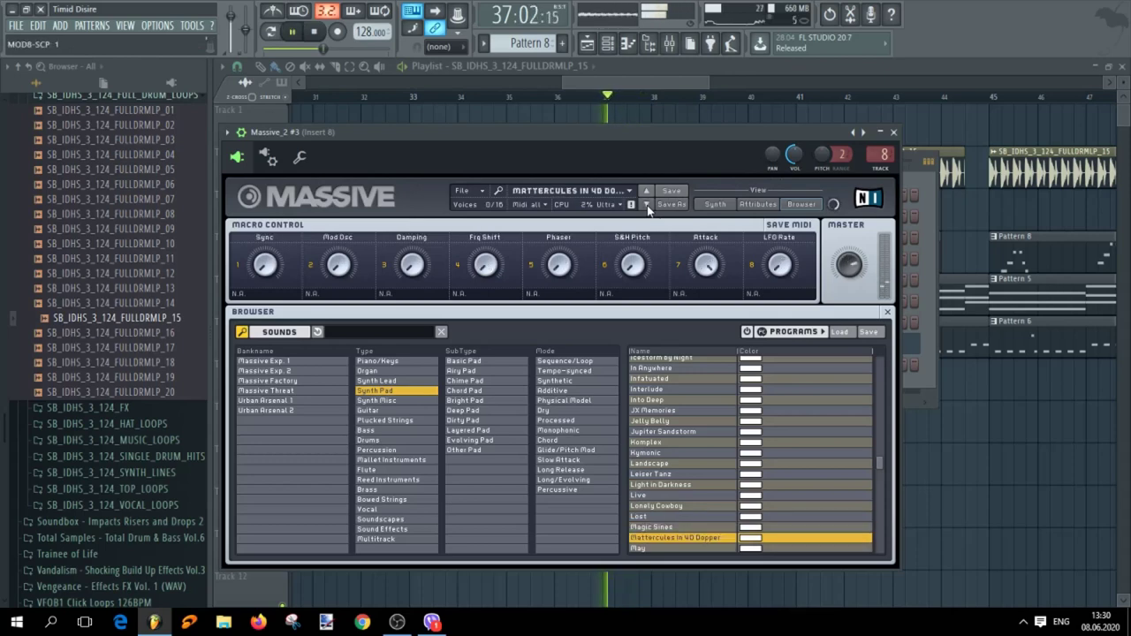
left_click(647, 204)
left_click(646, 204)
left_click(646, 204)
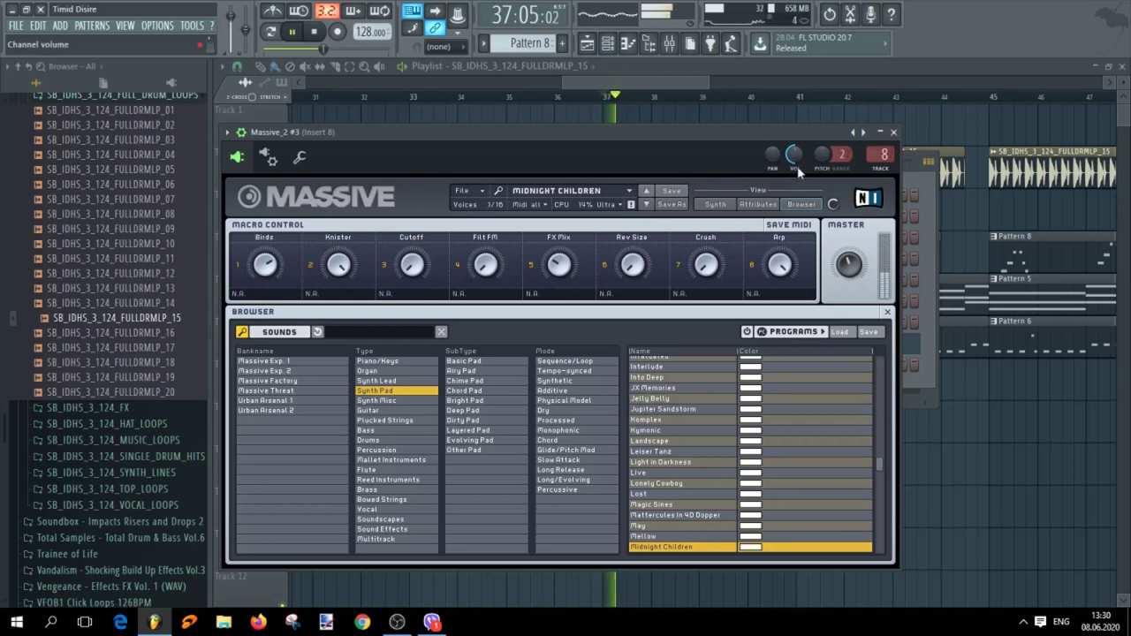
left_click(646, 204)
left_click(646, 204)
left_click(646, 204)
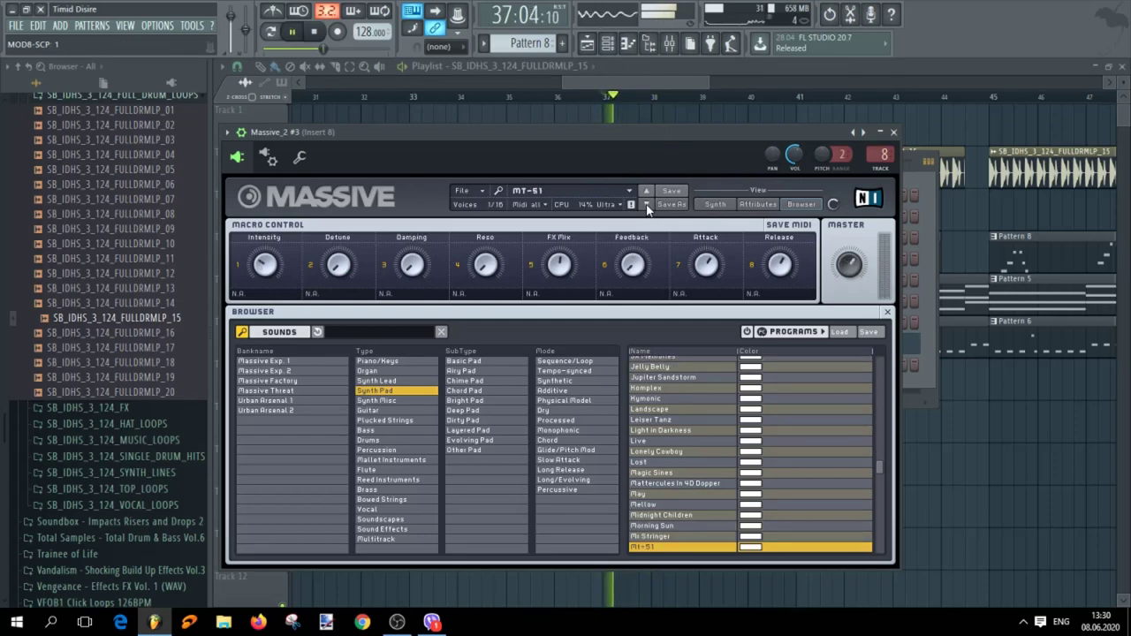
left_click(646, 204)
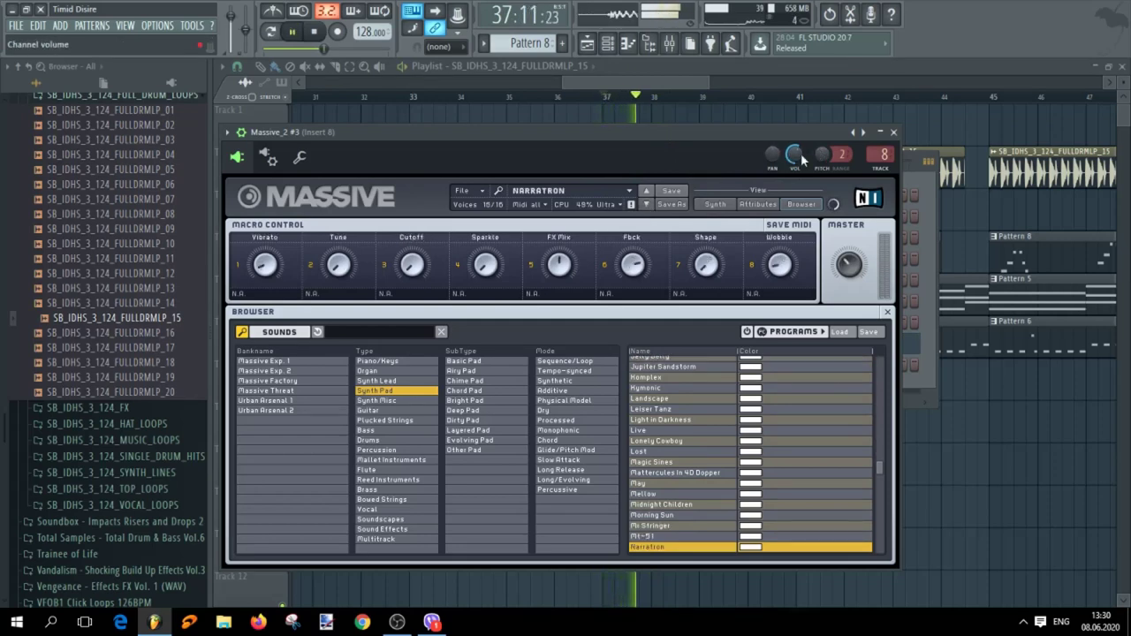
left_click(646, 204)
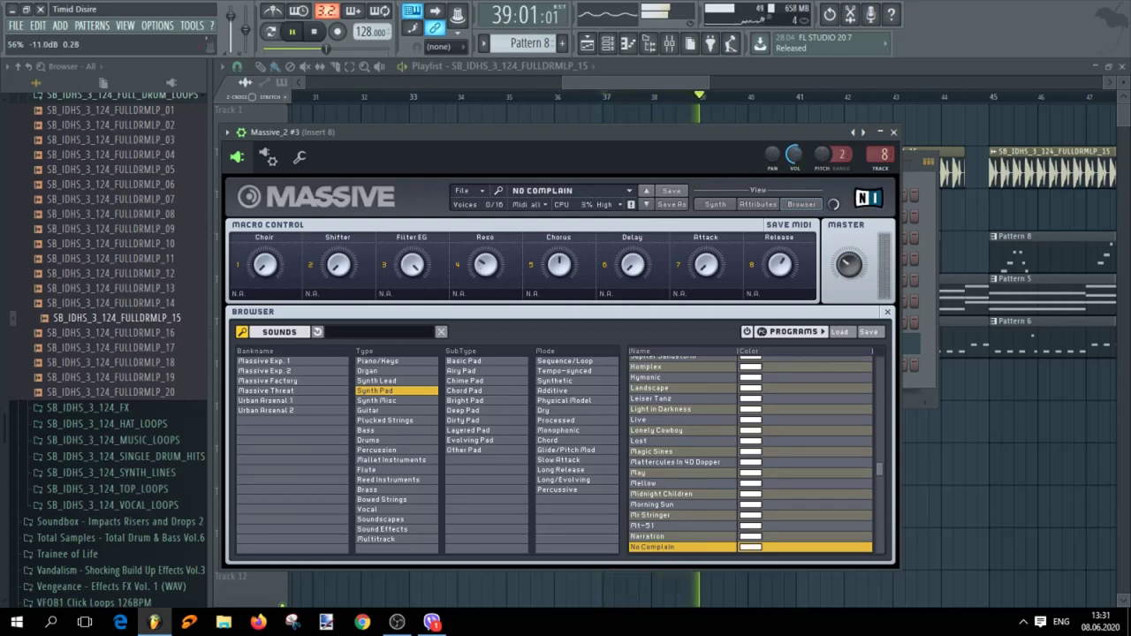
left_click(647, 204)
left_click(647, 205)
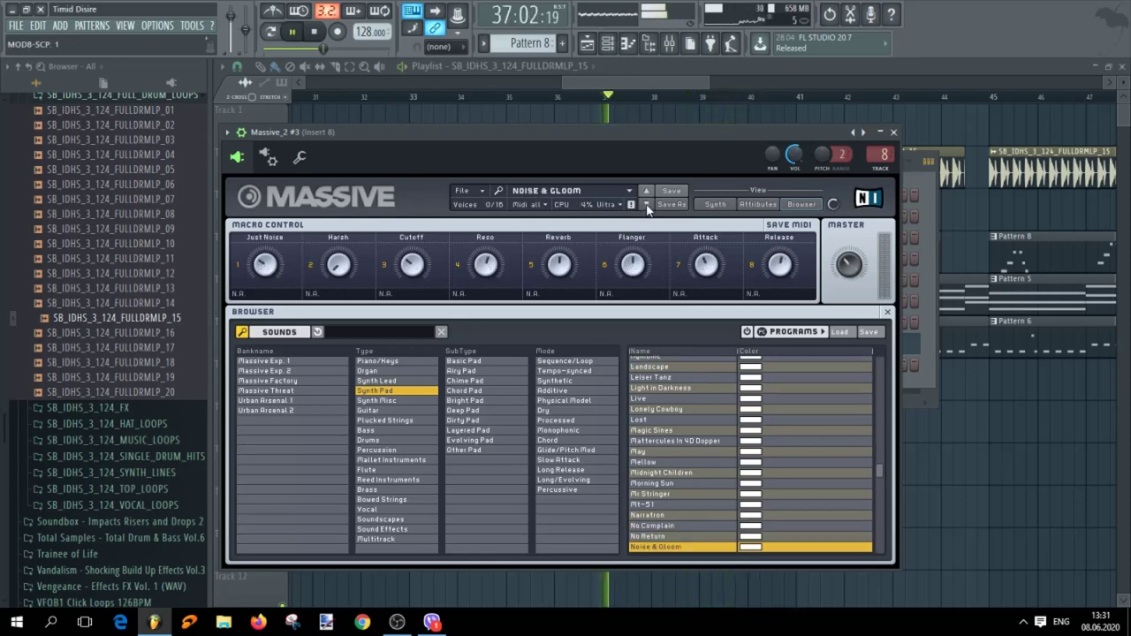
left_click(647, 204)
left_click(647, 204)
left_click(647, 204)
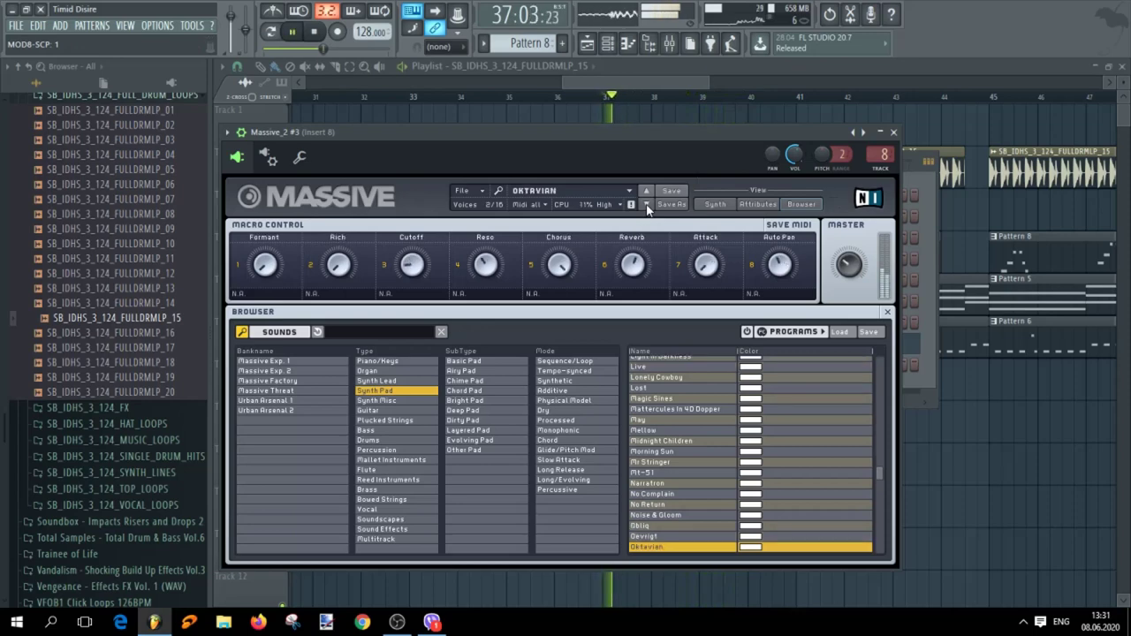
Audition the Synth Pad presets from Pathos to Progress, playing the arrangement from bar 37
scroll(744, 439, "down", 6)
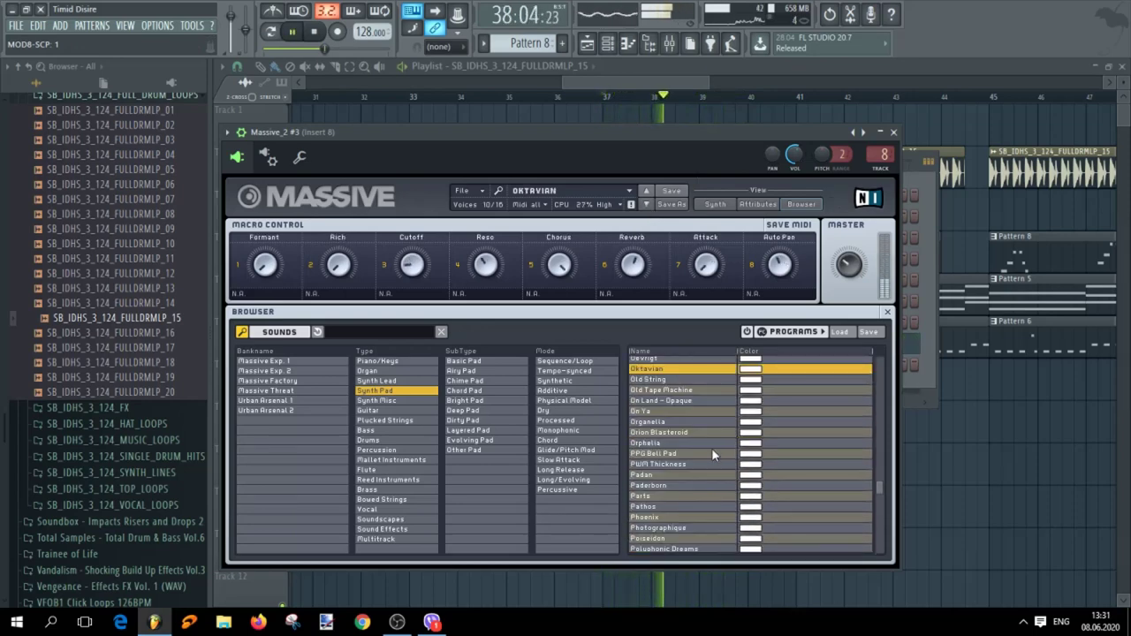
left_click(678, 505)
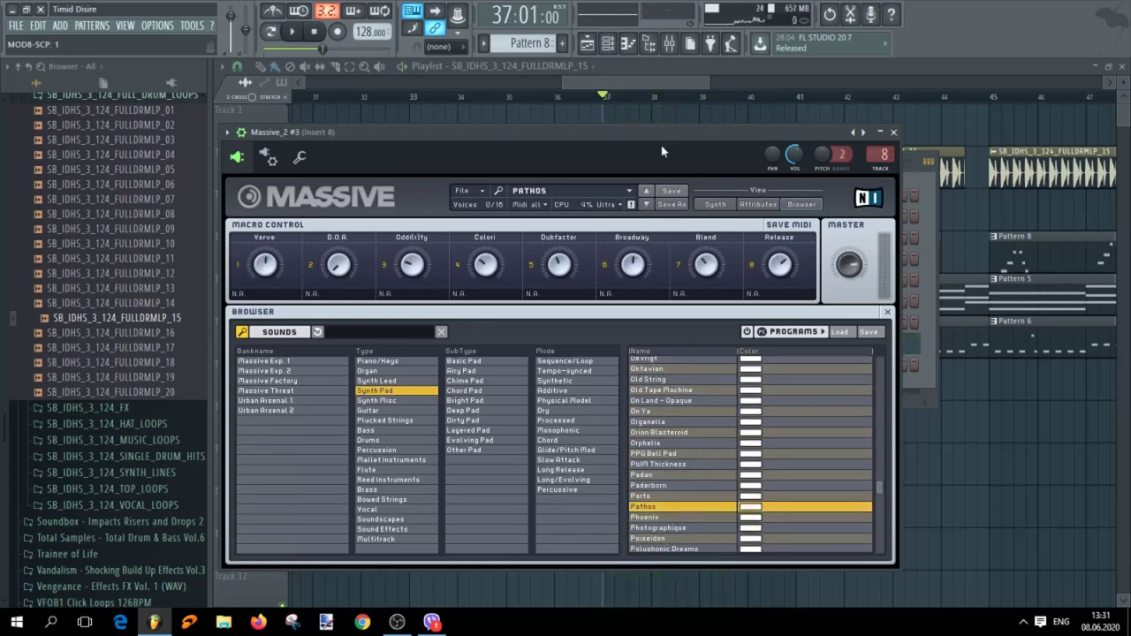
key("space")
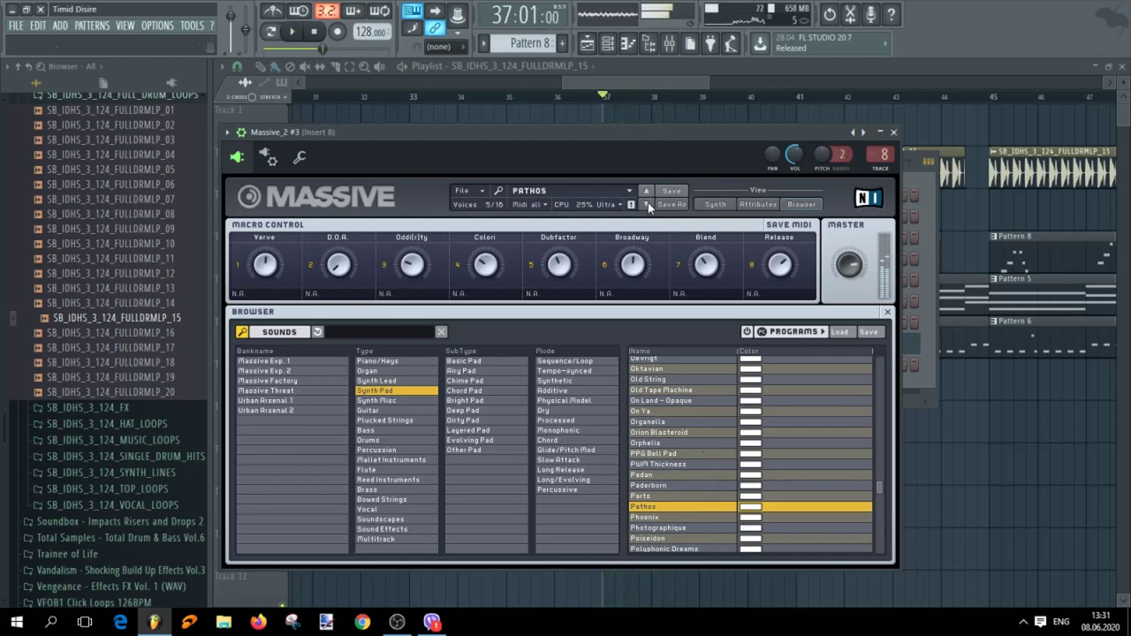
left_click(648, 205)
left_click(648, 204)
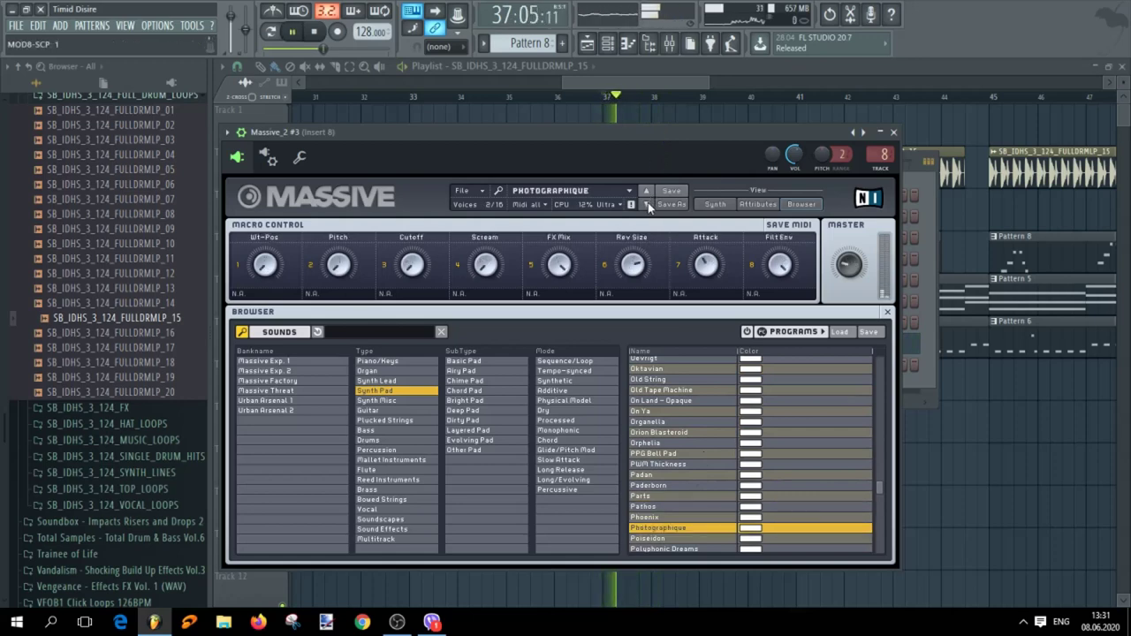
left_click(647, 204)
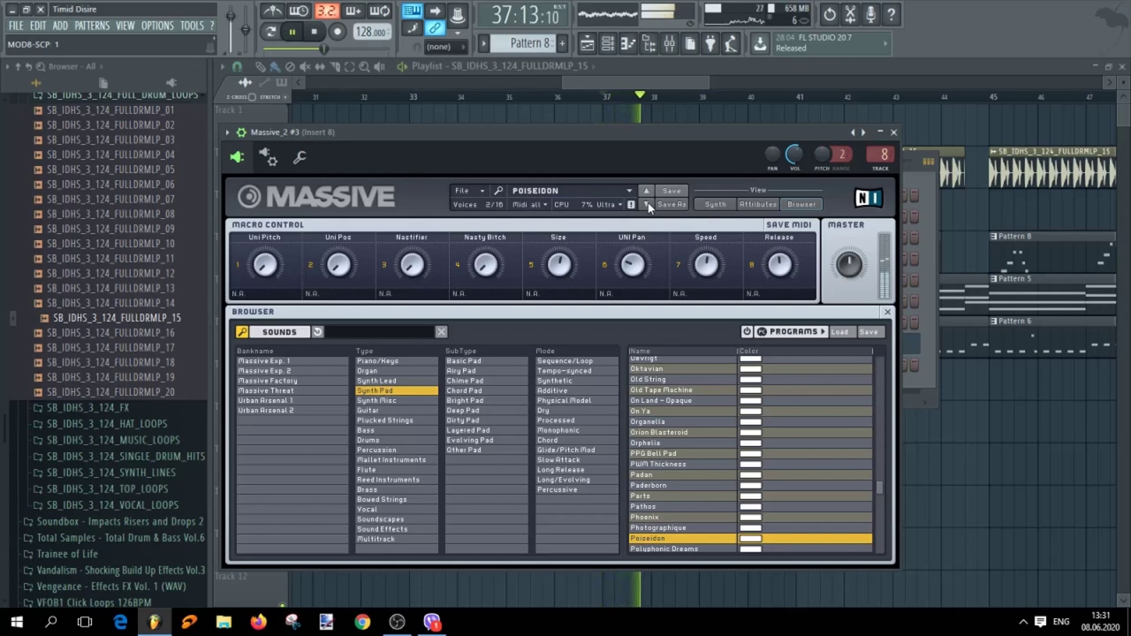
left_click(648, 204)
left_click(648, 204)
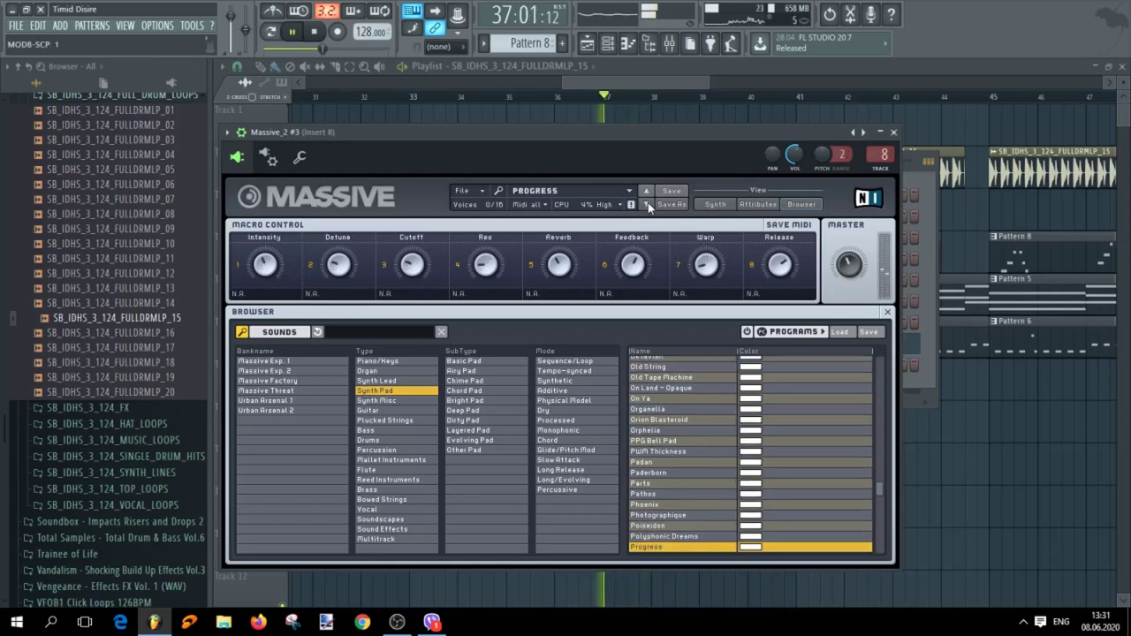
Audition the next Synth Pad presets, Pulse through Reef Pool, against the arrangement
left_click(648, 204)
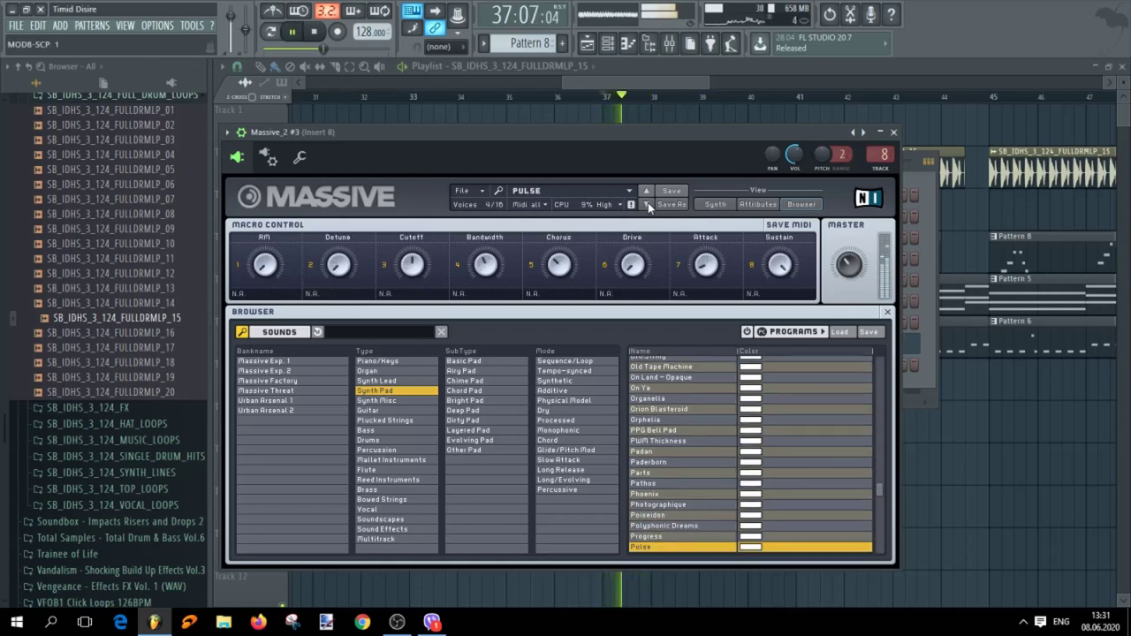
left_click(647, 204)
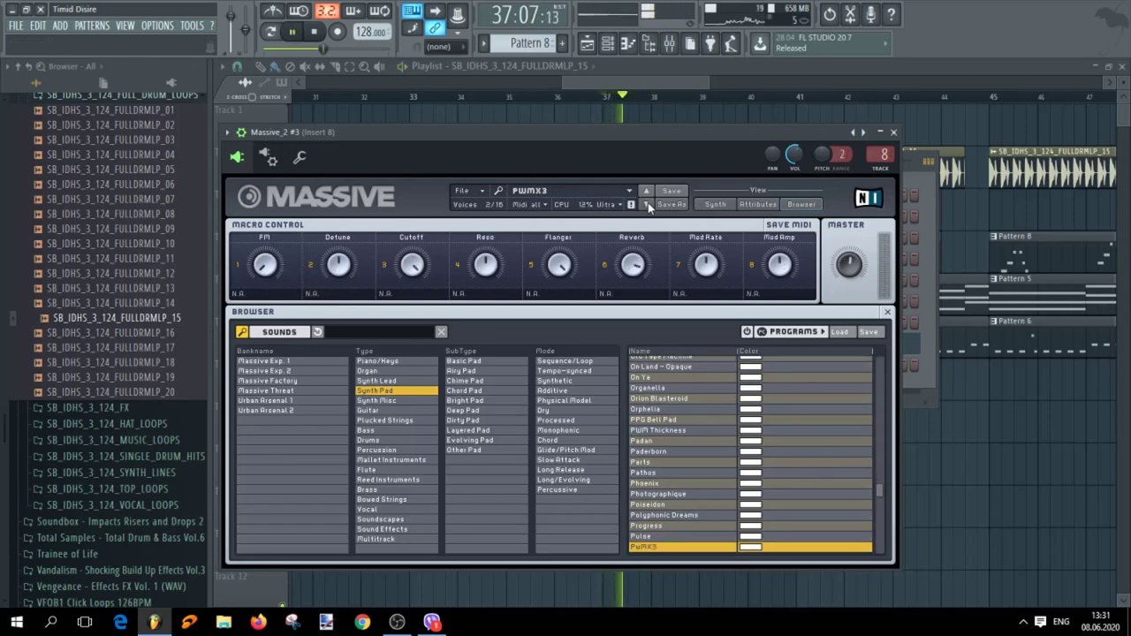
left_click(648, 204)
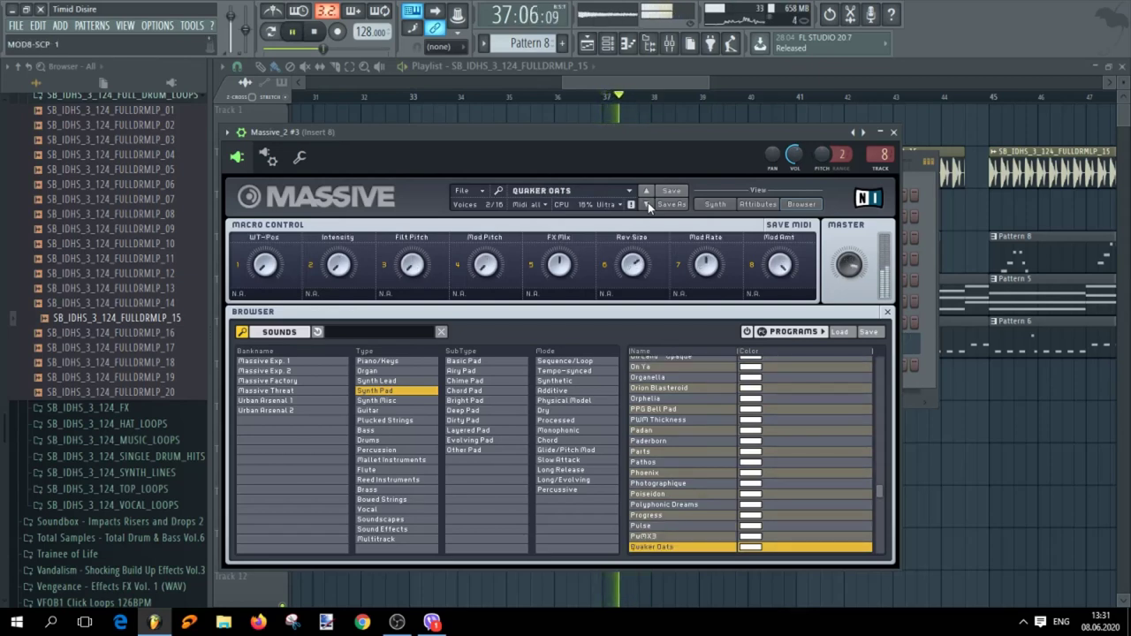
left_click(648, 204)
left_click(648, 204)
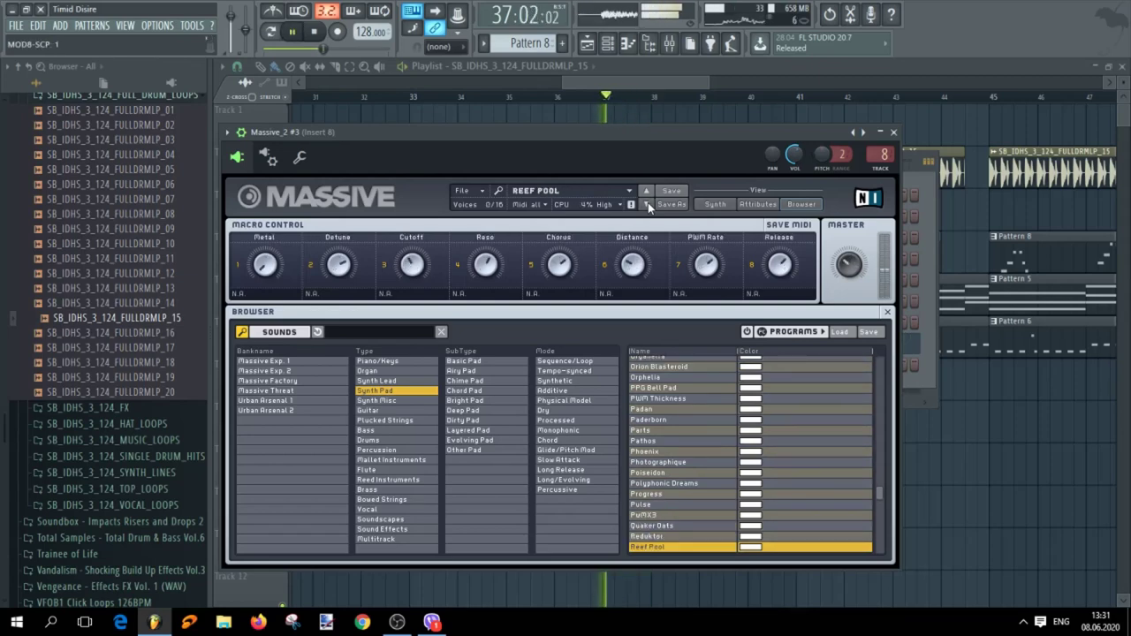
Audition the Resonatorium and Reversed Strings presets, and load the Rhythmotion preset for the Massive pad
key("space")
left_click(648, 204)
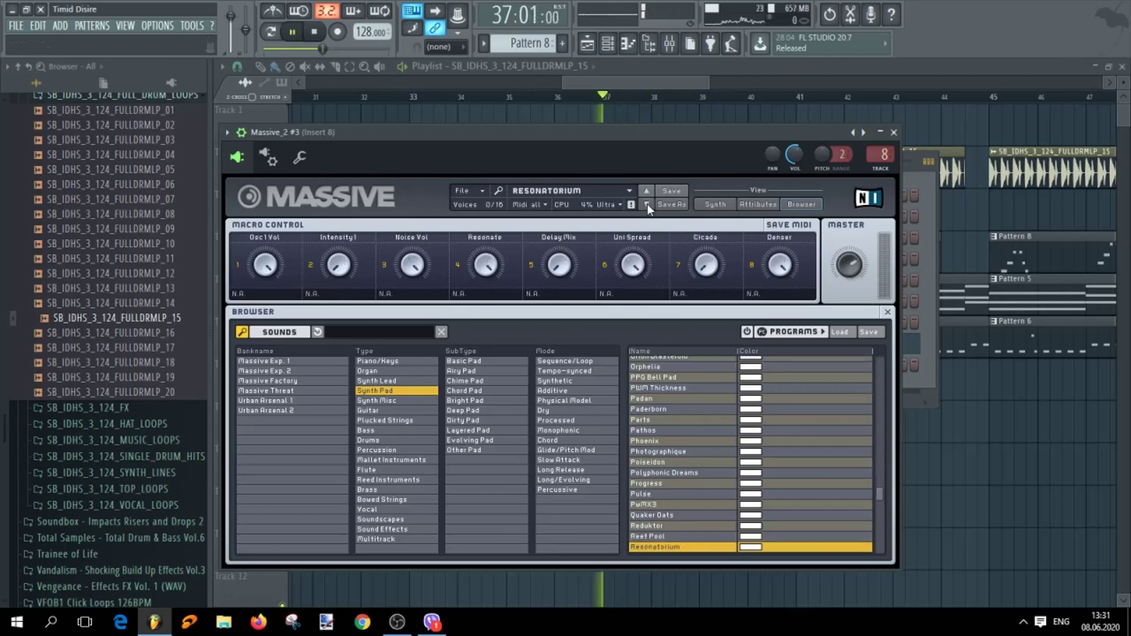
left_click(648, 204)
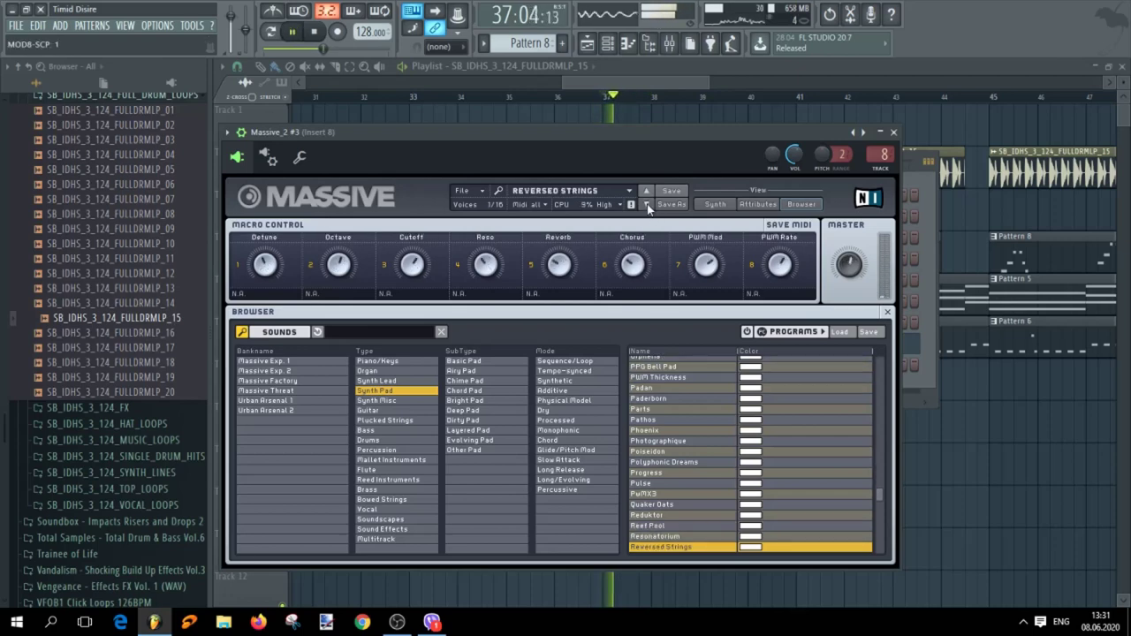
left_click(648, 205)
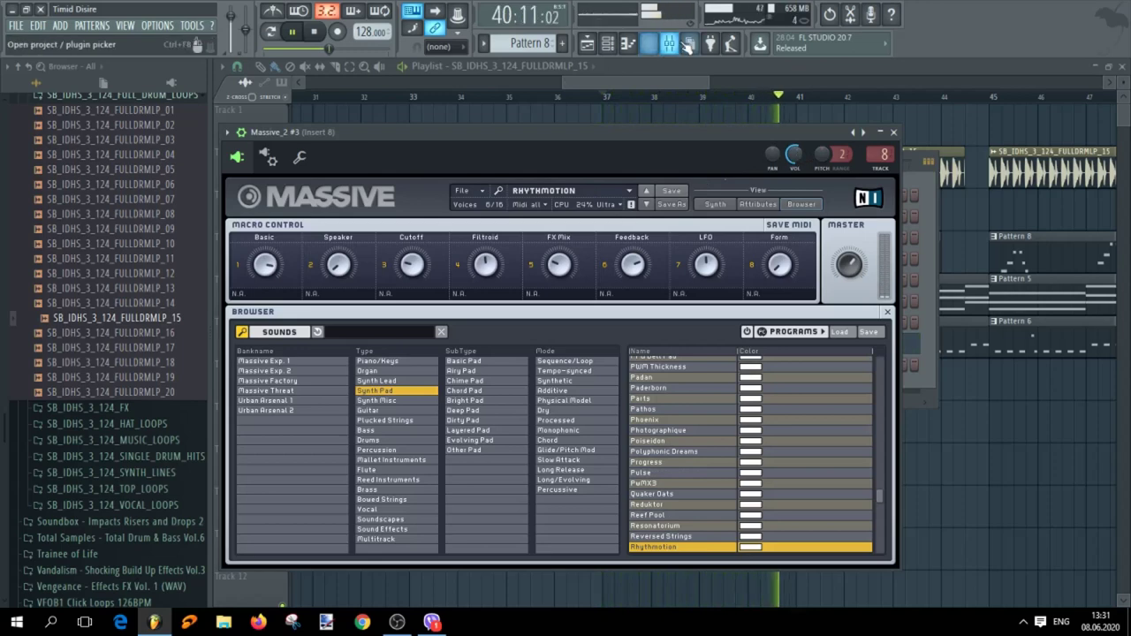
Boost the middle equalizer band of mixer Insert 8 to 5.7 dB
key("F9")
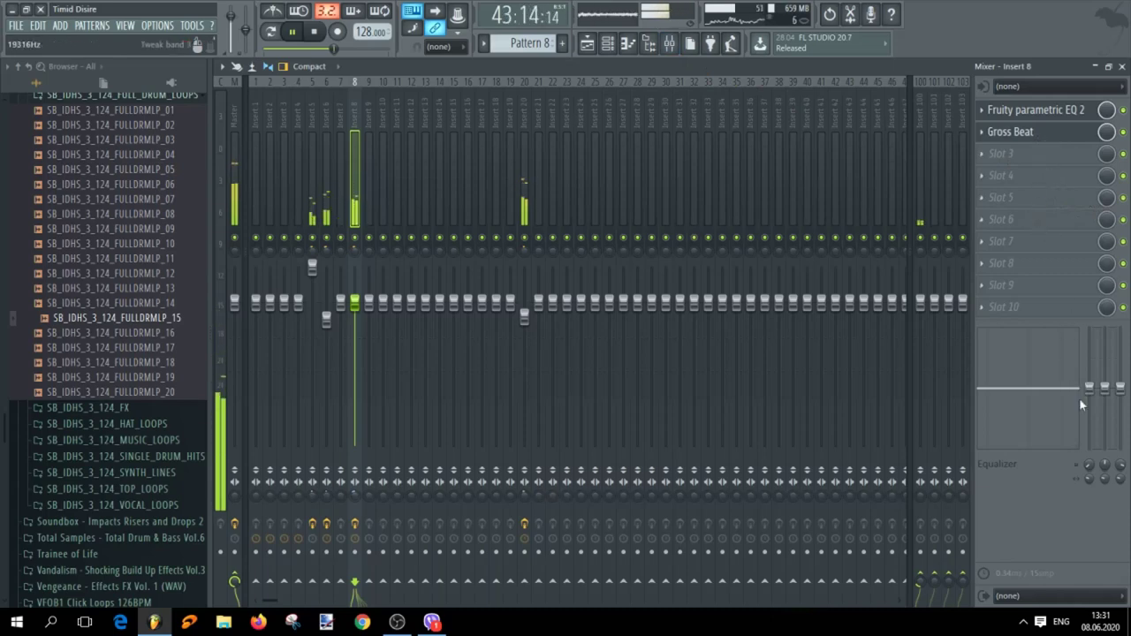
left_click_drag(1105, 390, 1105, 354)
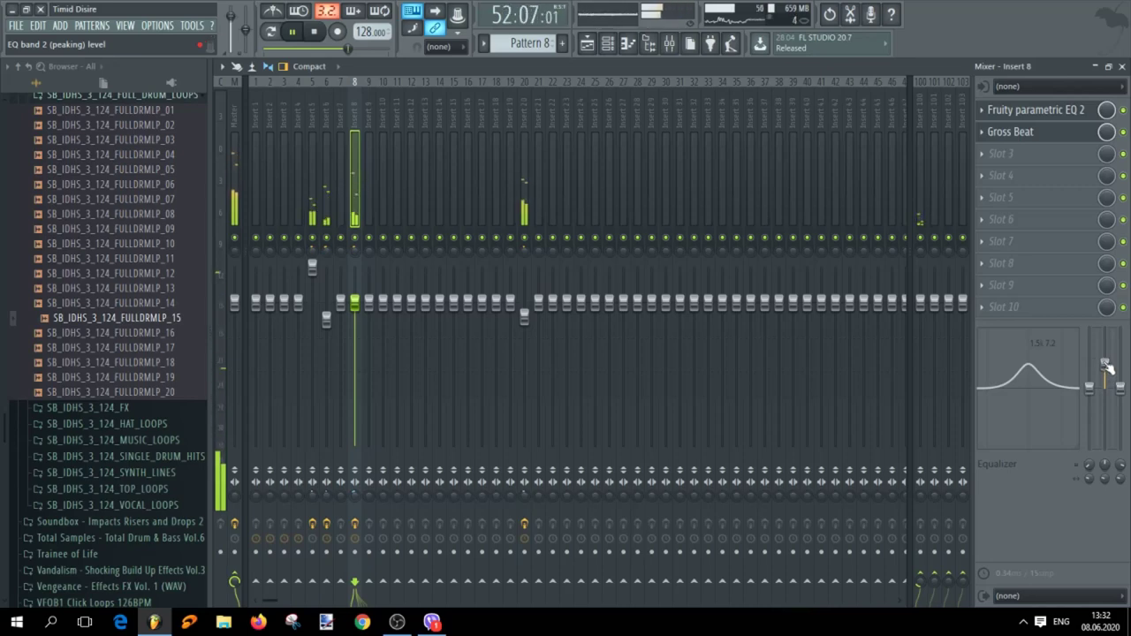
left_click_drag(1106, 365, 1106, 371)
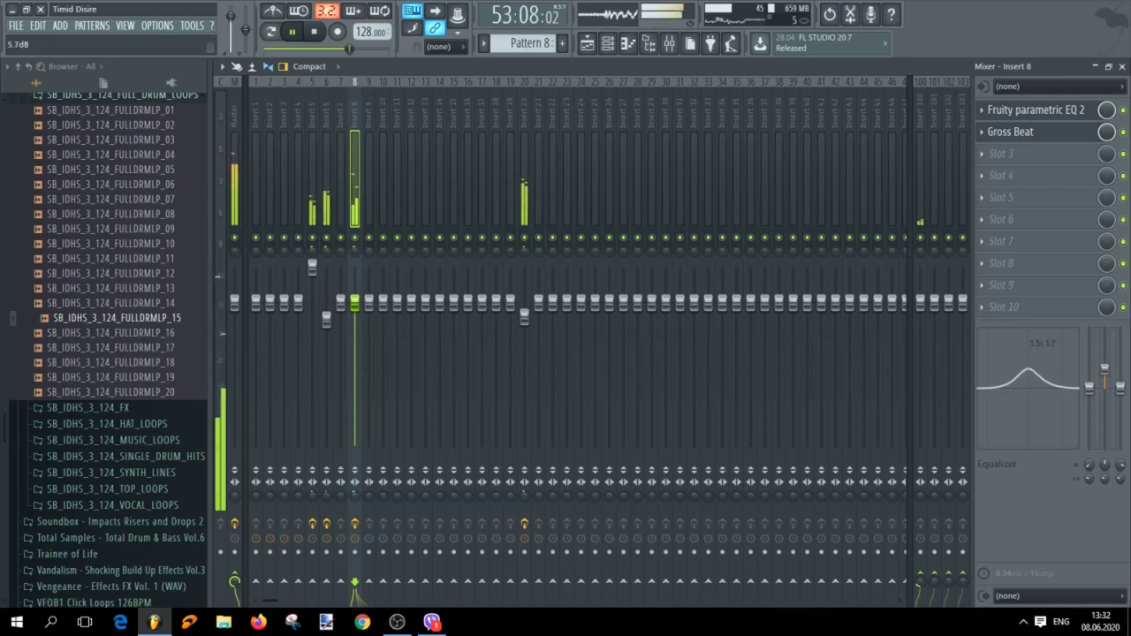
Return to the playlist and listen to the arrangement from bar 29, skipping ahead to bar 37
left_click(587, 43)
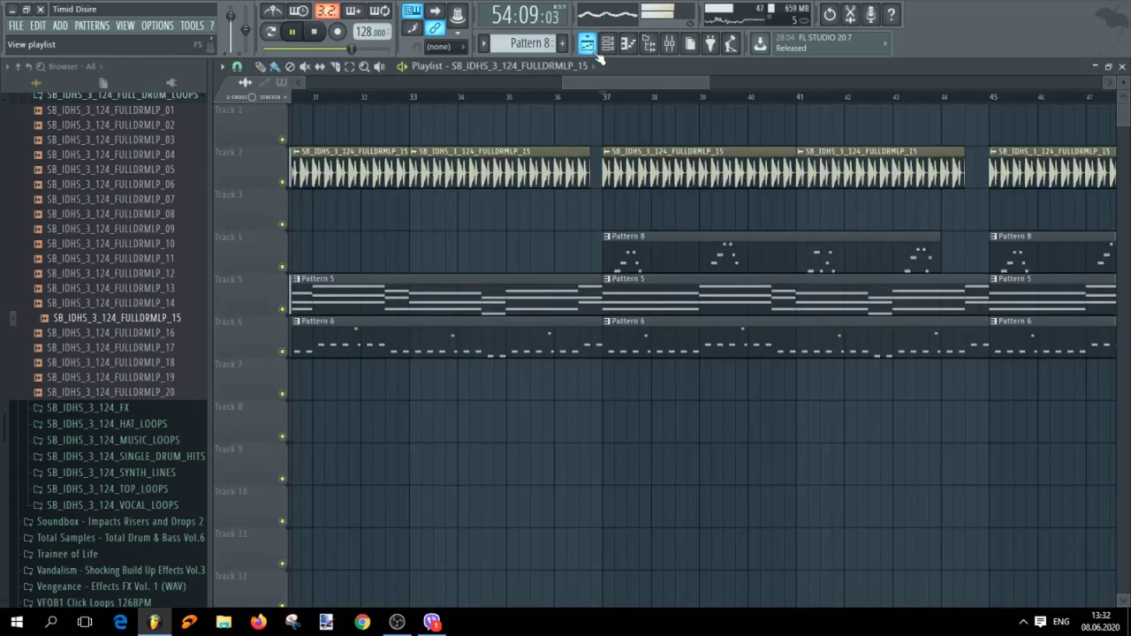
key("space")
scroll(710, 384, "down", 3)
left_click(482, 99)
key("space")
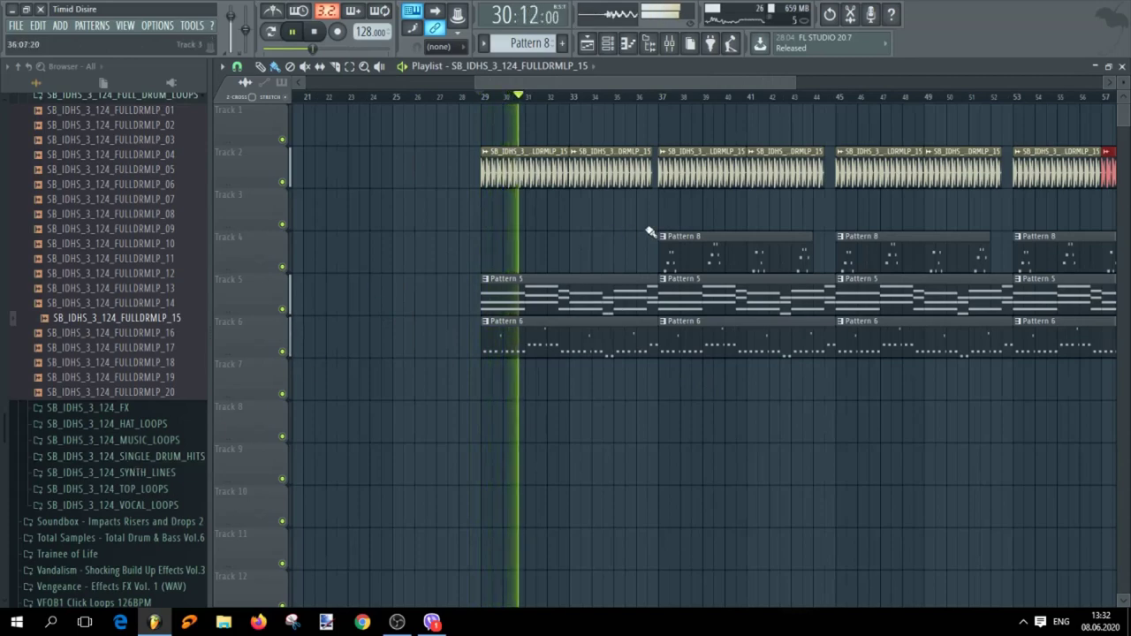
left_click(659, 107)
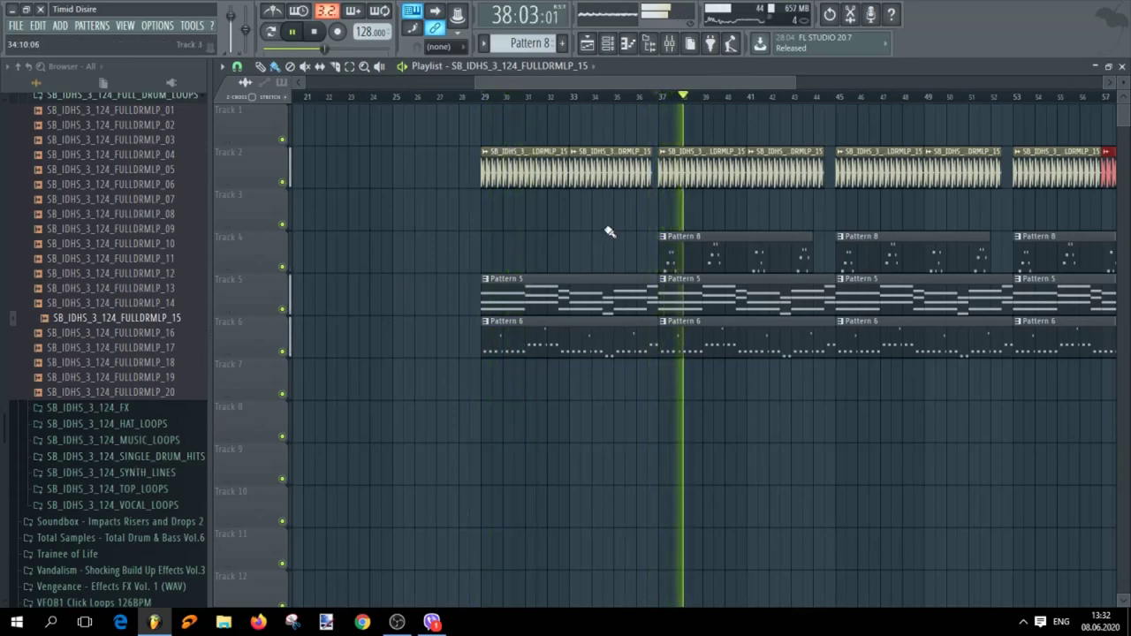
Examine the playlist's clip layout across the section from bar 29 during playback, and stop the song
scroll(610, 231, "down", 3)
scroll(654, 221, "up", 5)
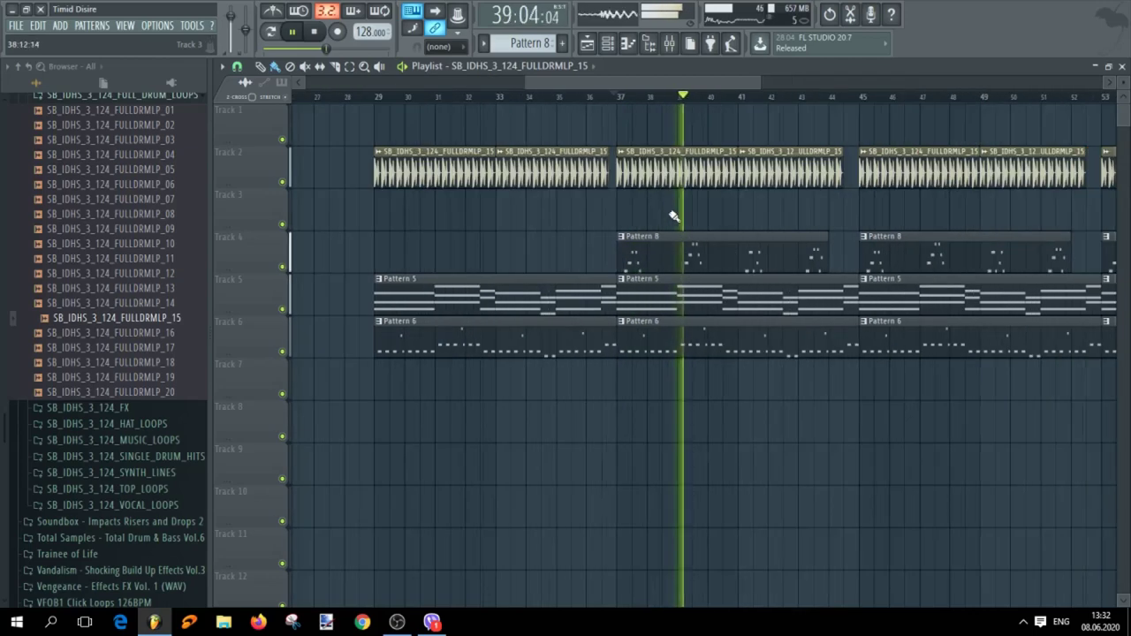
scroll(732, 217, "down", 2)
scroll(790, 217, "up", 3)
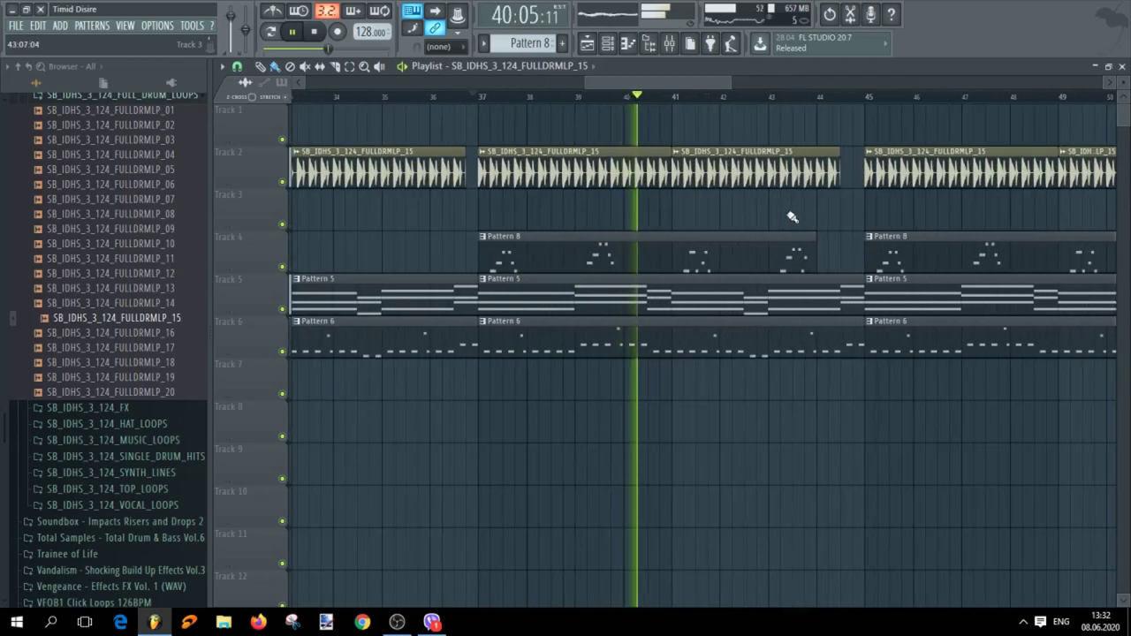
scroll(794, 217, "down", 3)
scroll(794, 216, "down", 3)
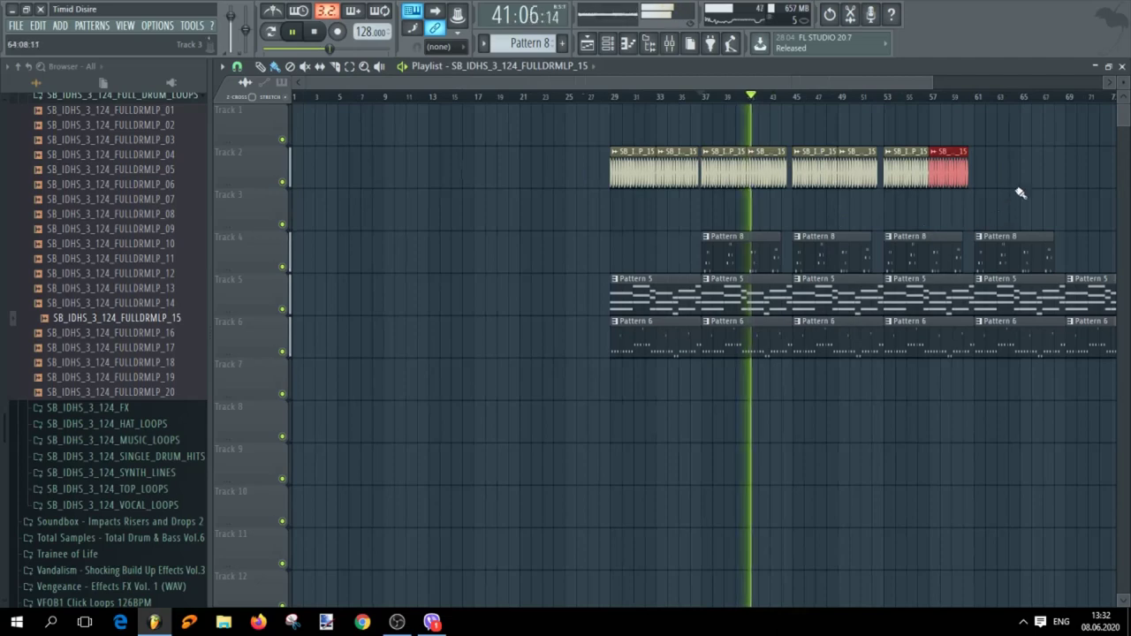
scroll(904, 412, "up", 3)
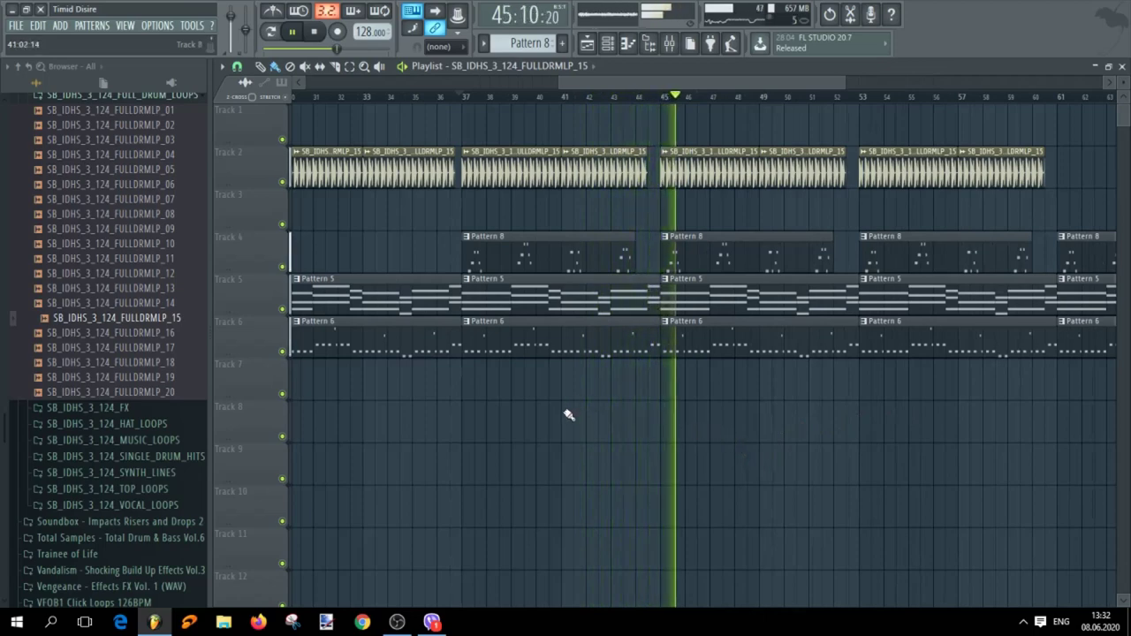
scroll(590, 416, "up", 2)
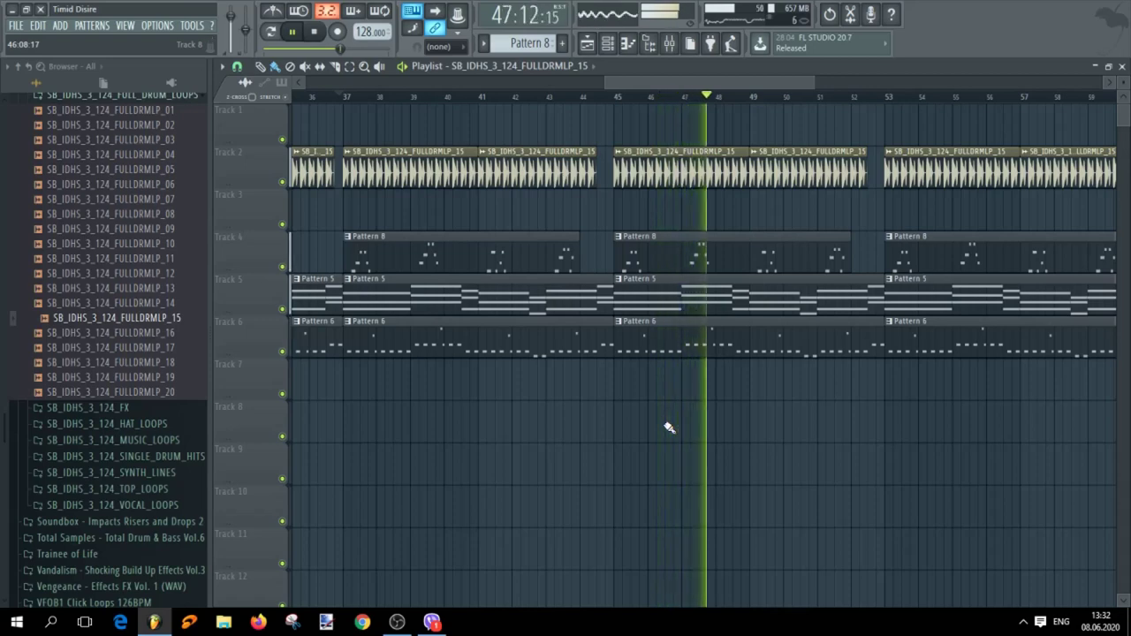
key("space")
scroll(654, 423, "down", 3)
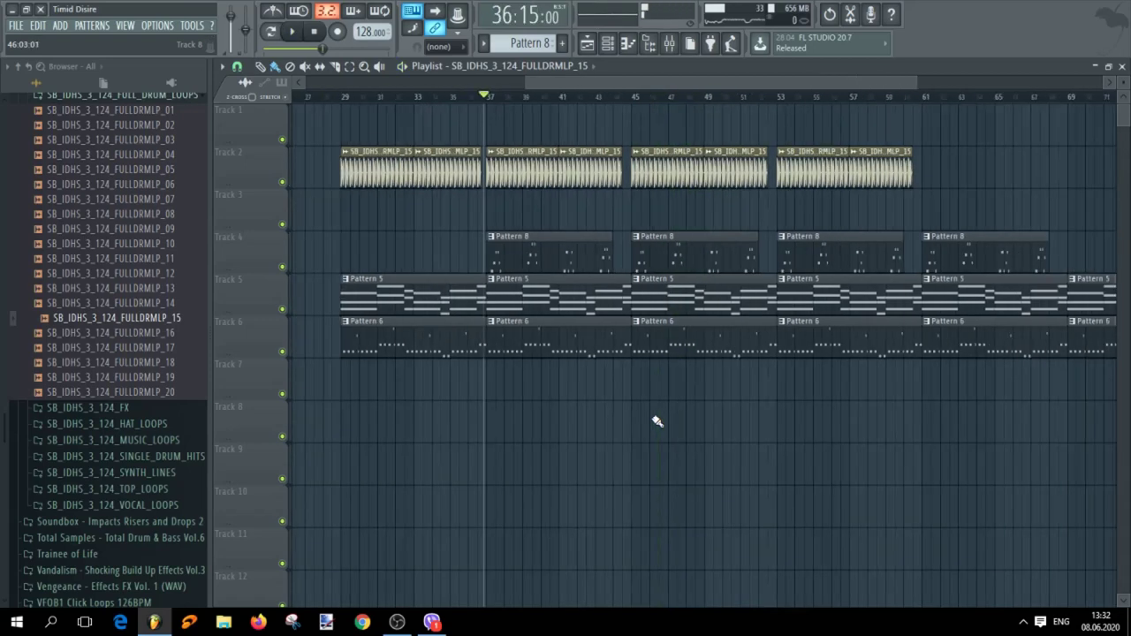
scroll(585, 435, "up", 4)
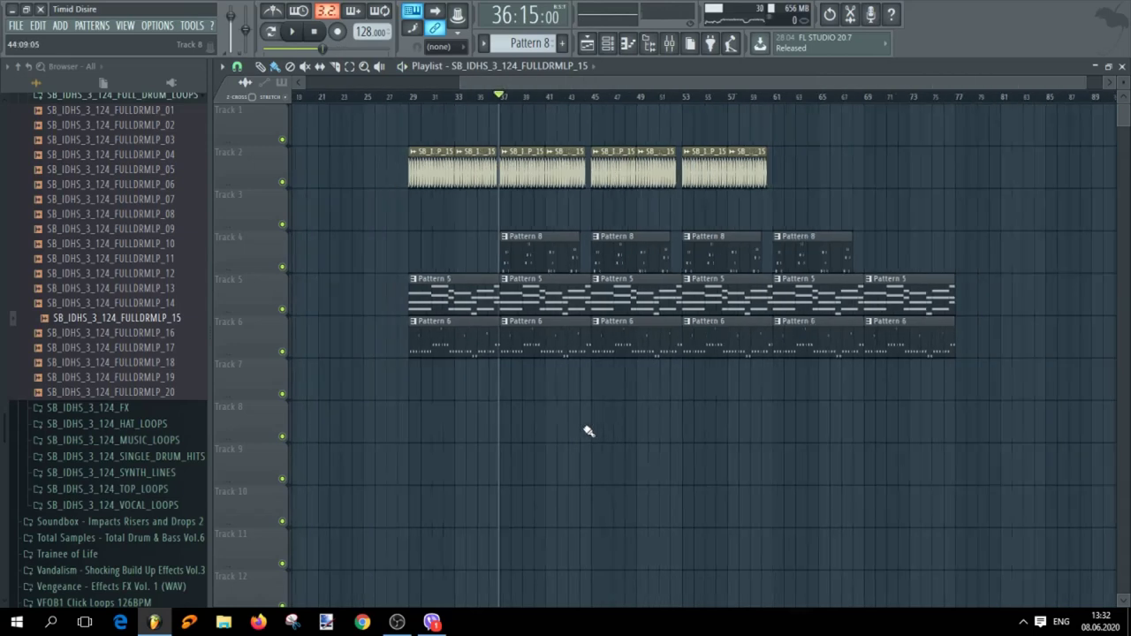